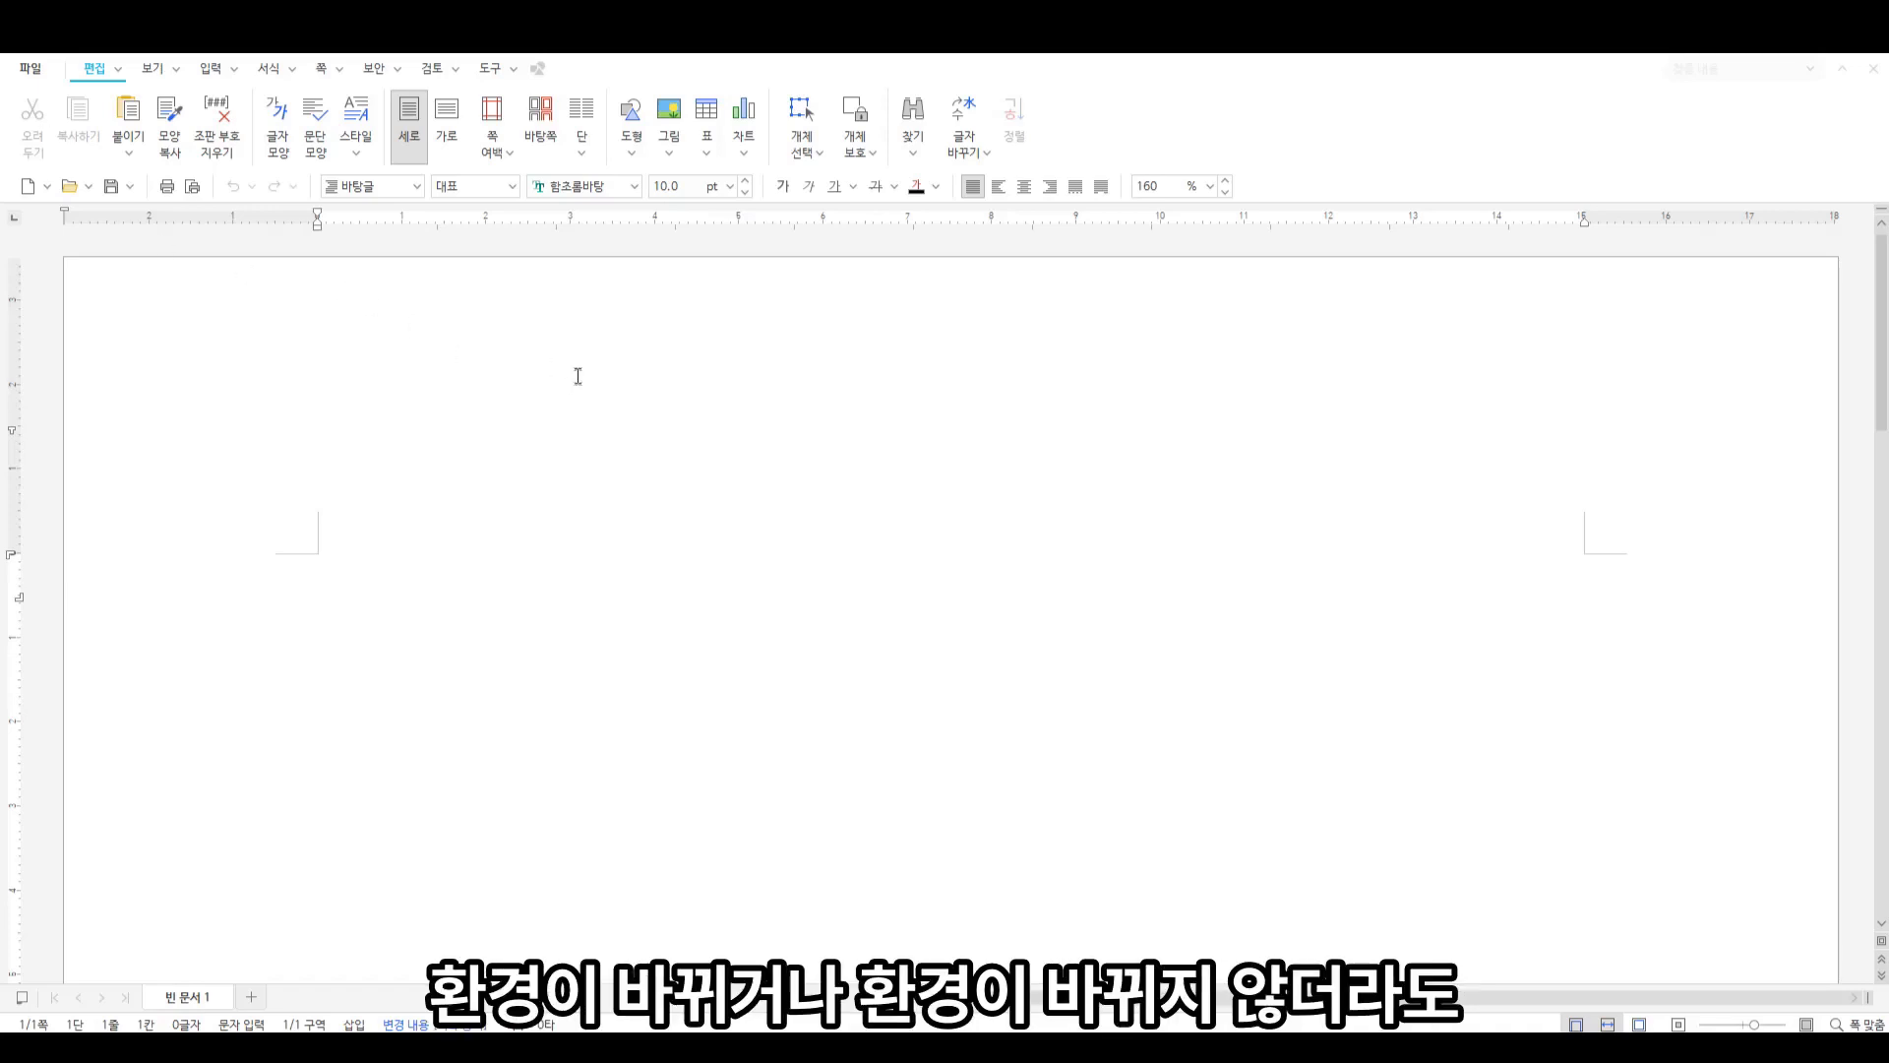
Browse the complete font list under 모든 글꼴 to examine the installed fonts from beginning to end
left_click(634, 187)
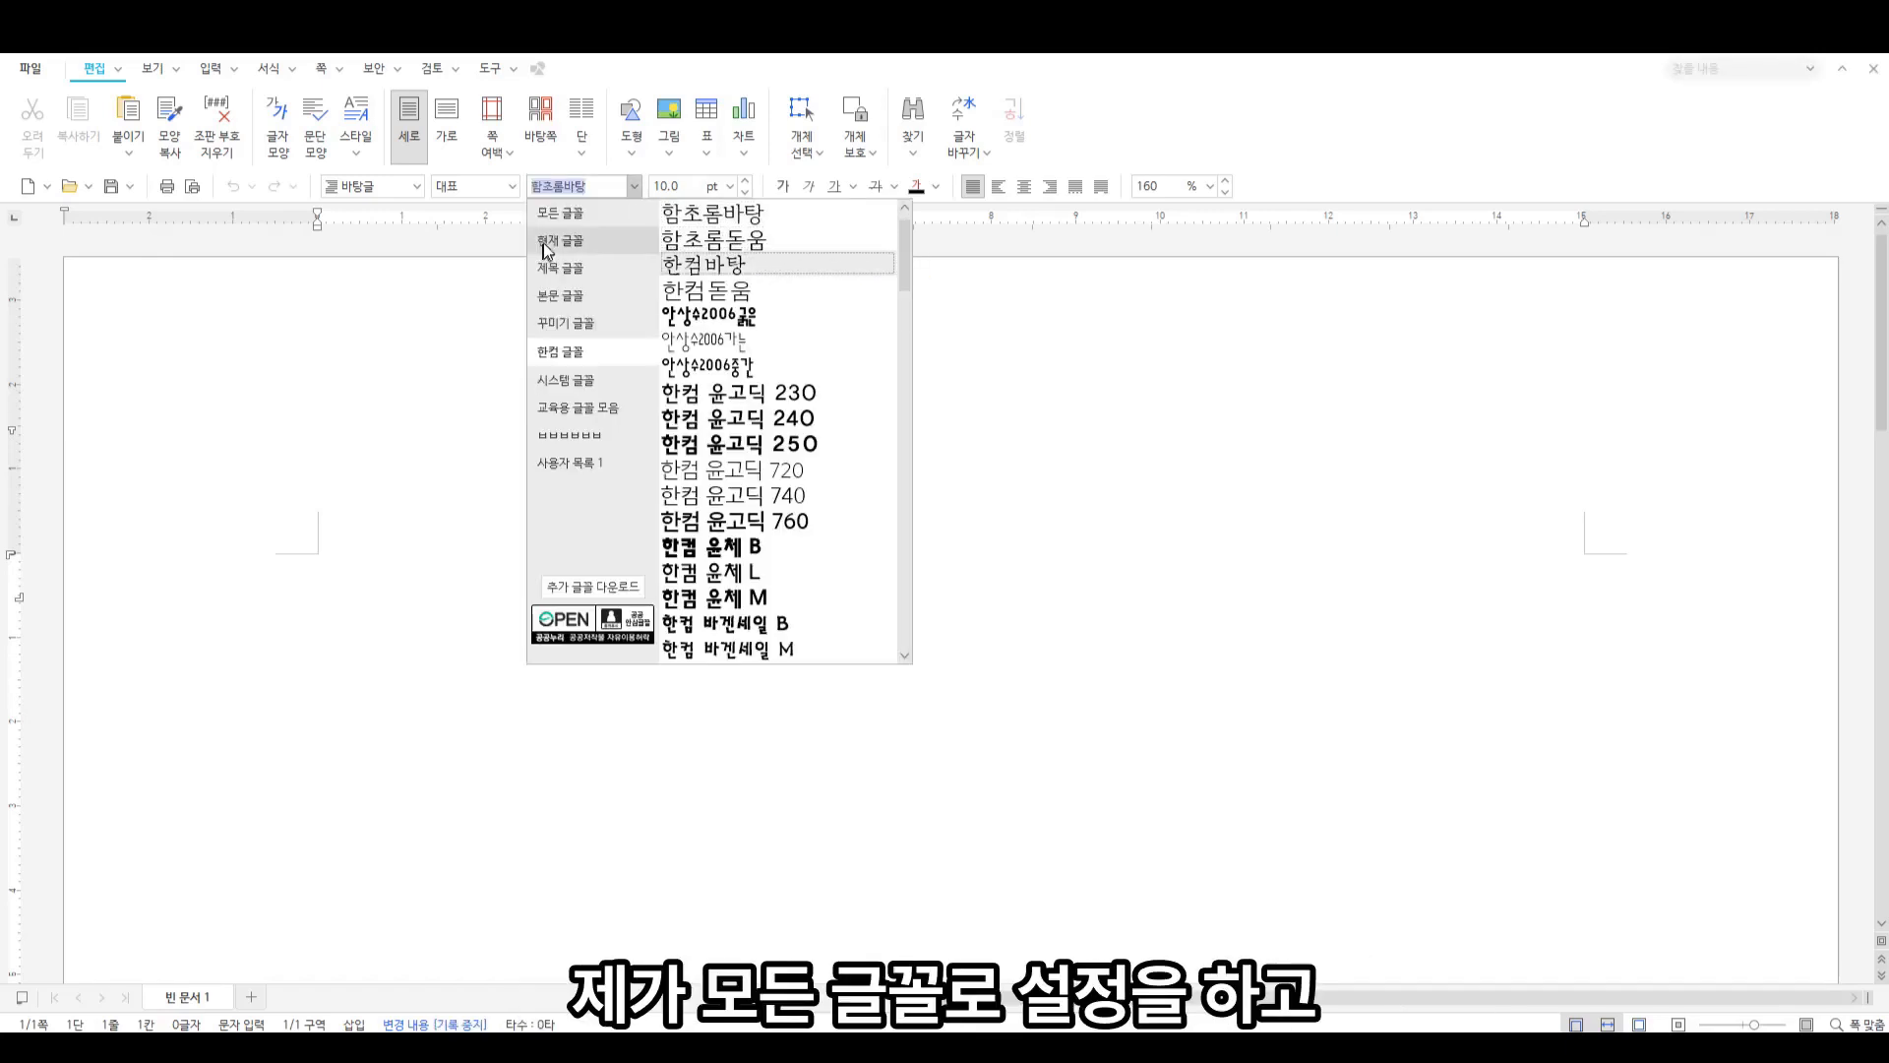
left_click(573, 219)
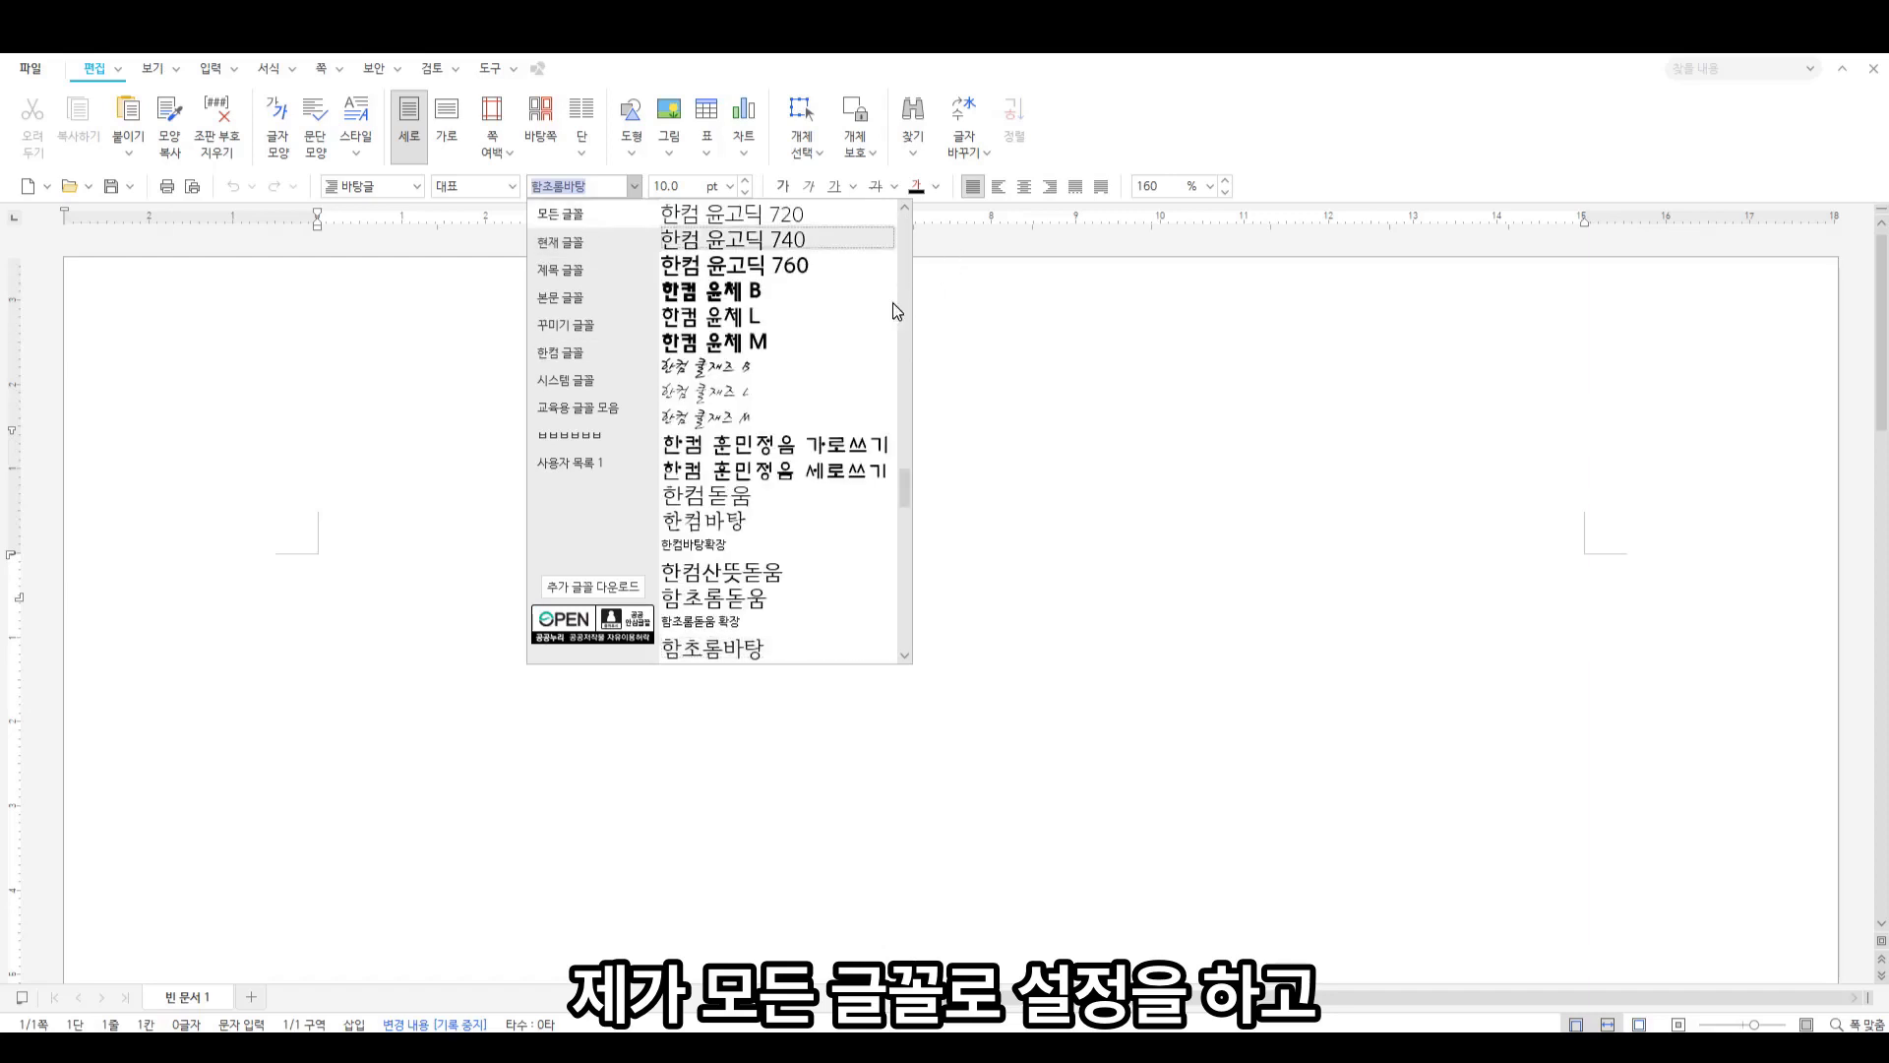
left_click_drag(903, 492, 906, 204)
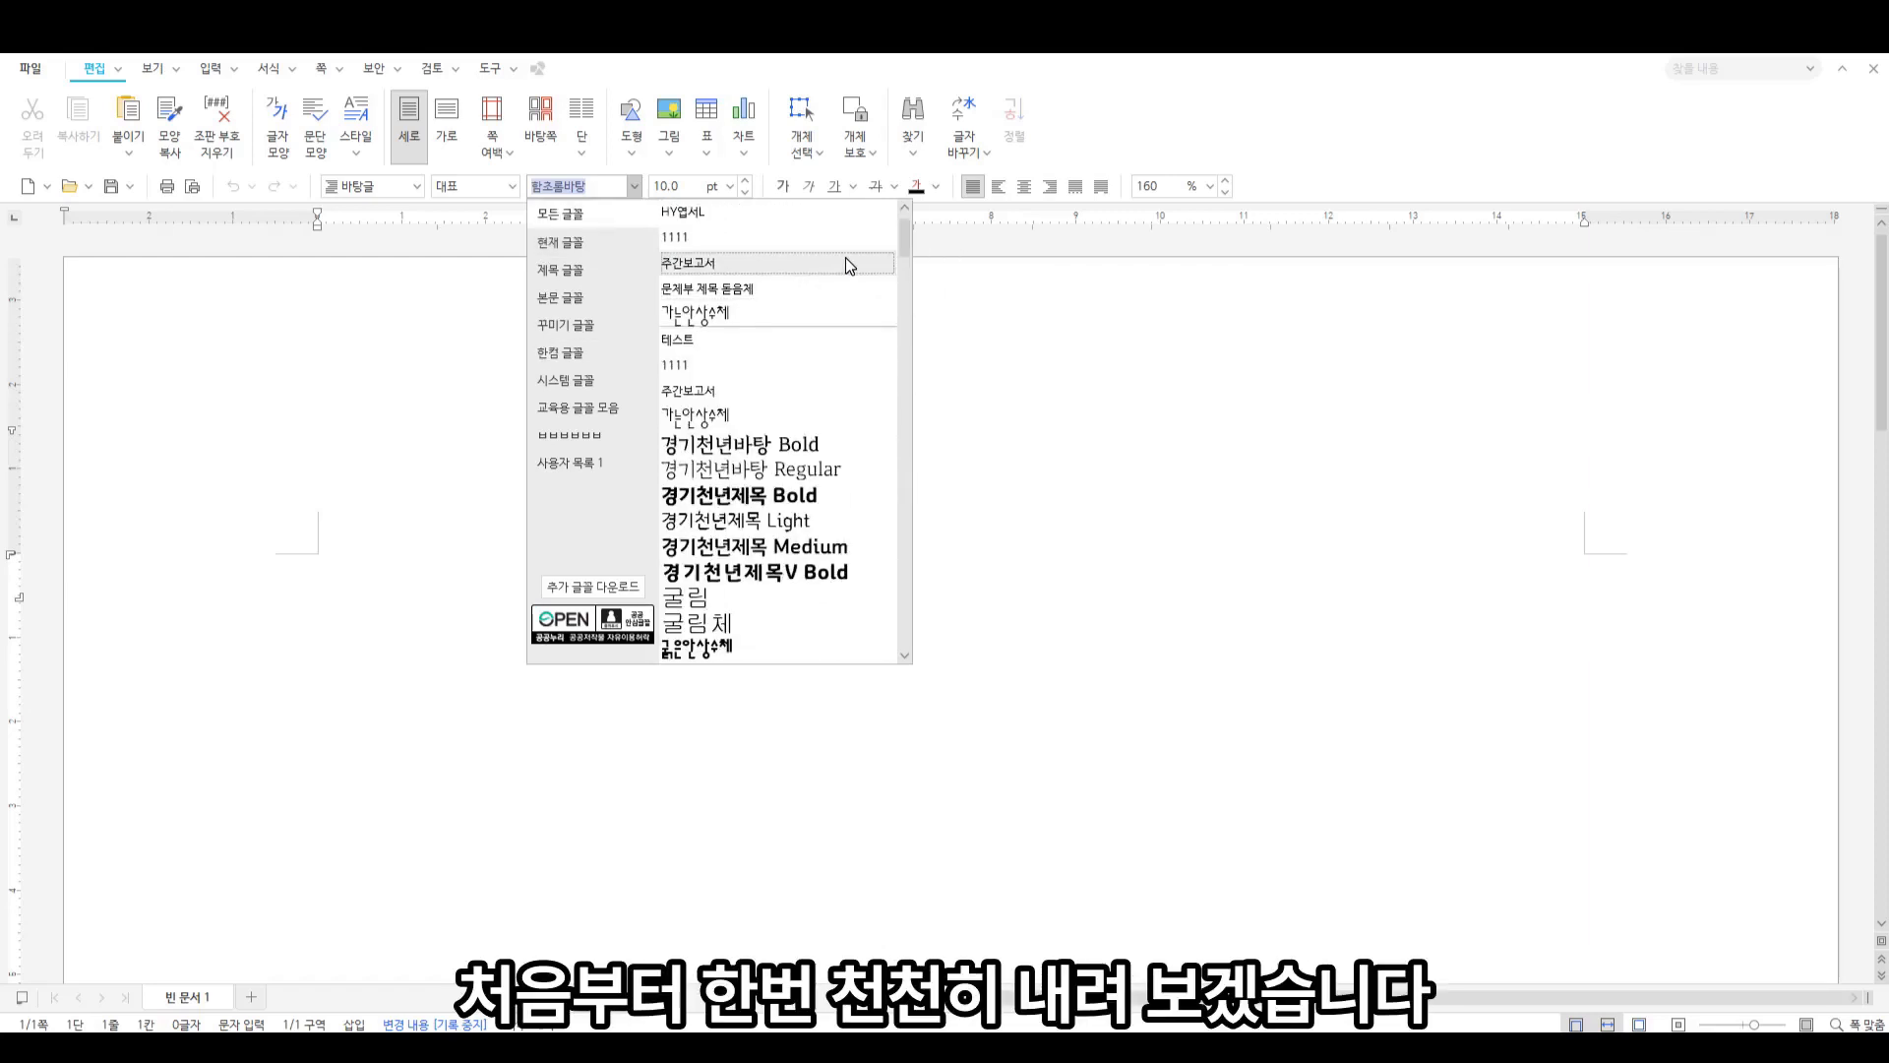
scroll(835, 266, "down", 4)
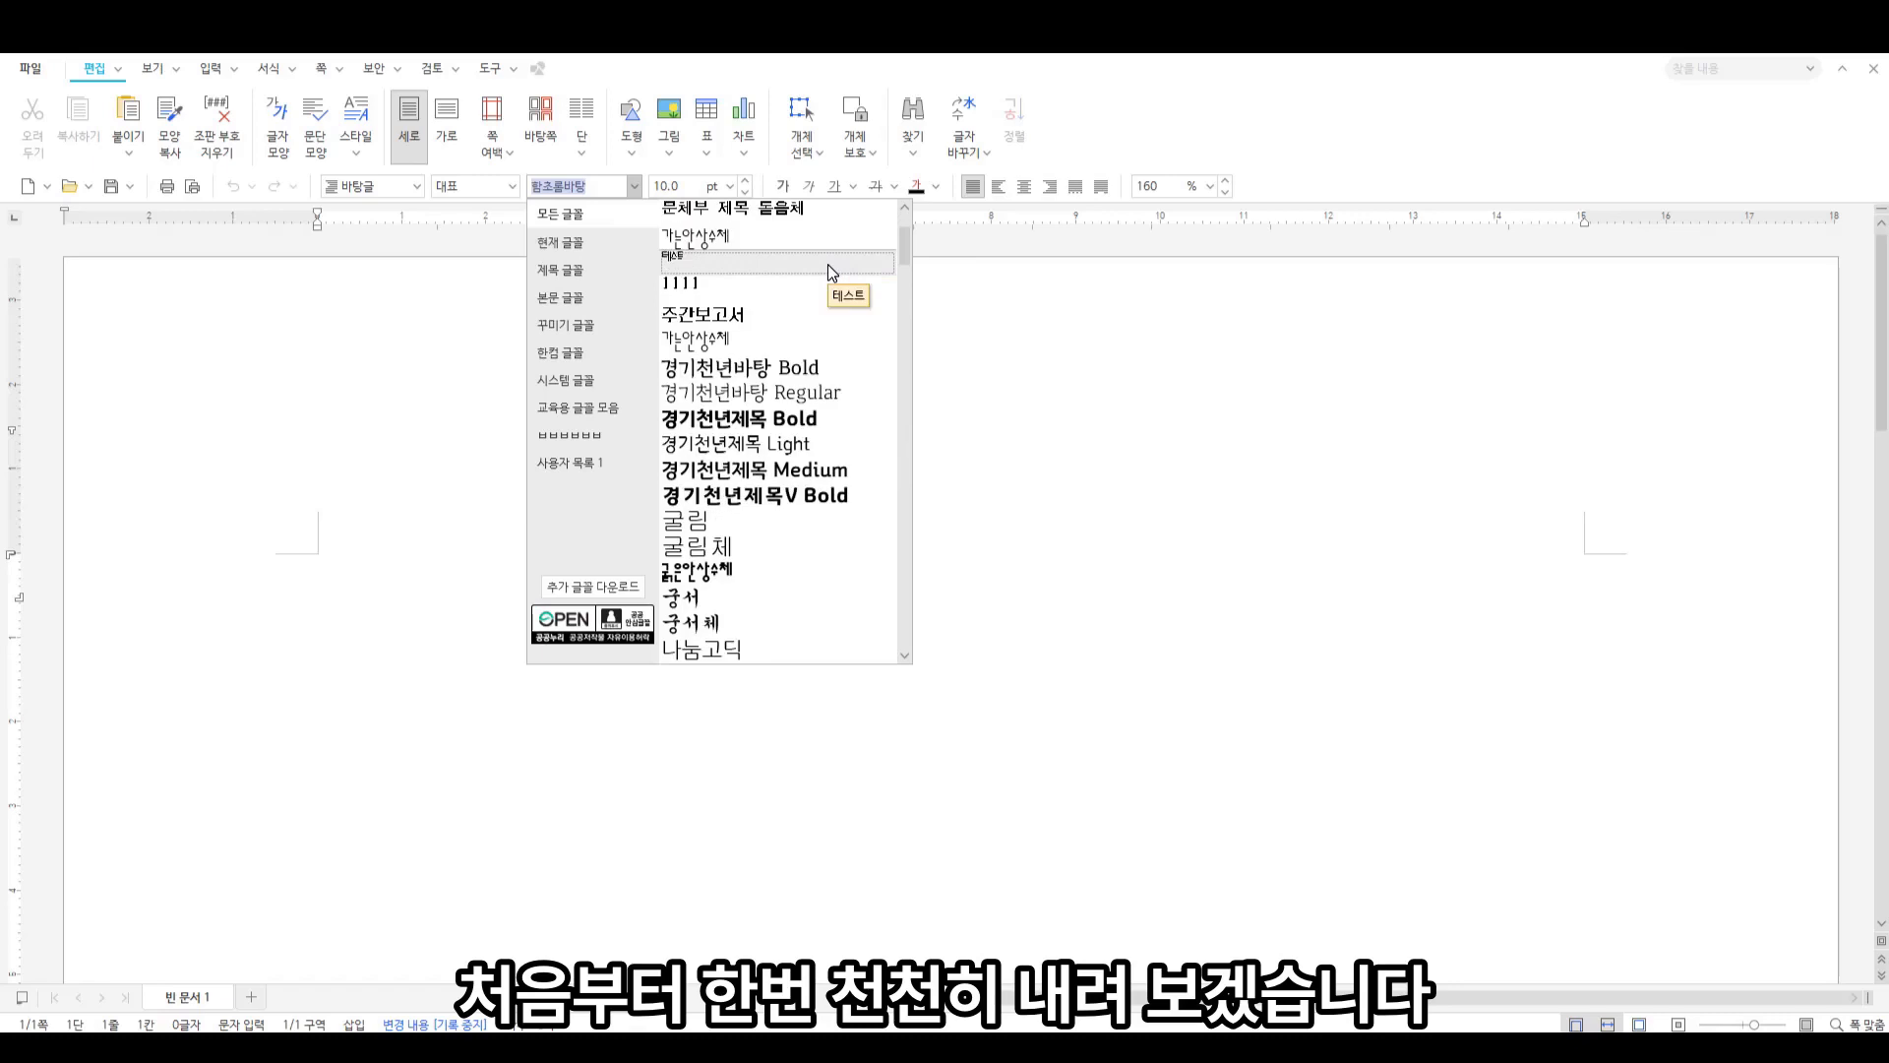
scroll(827, 264, "down", 3)
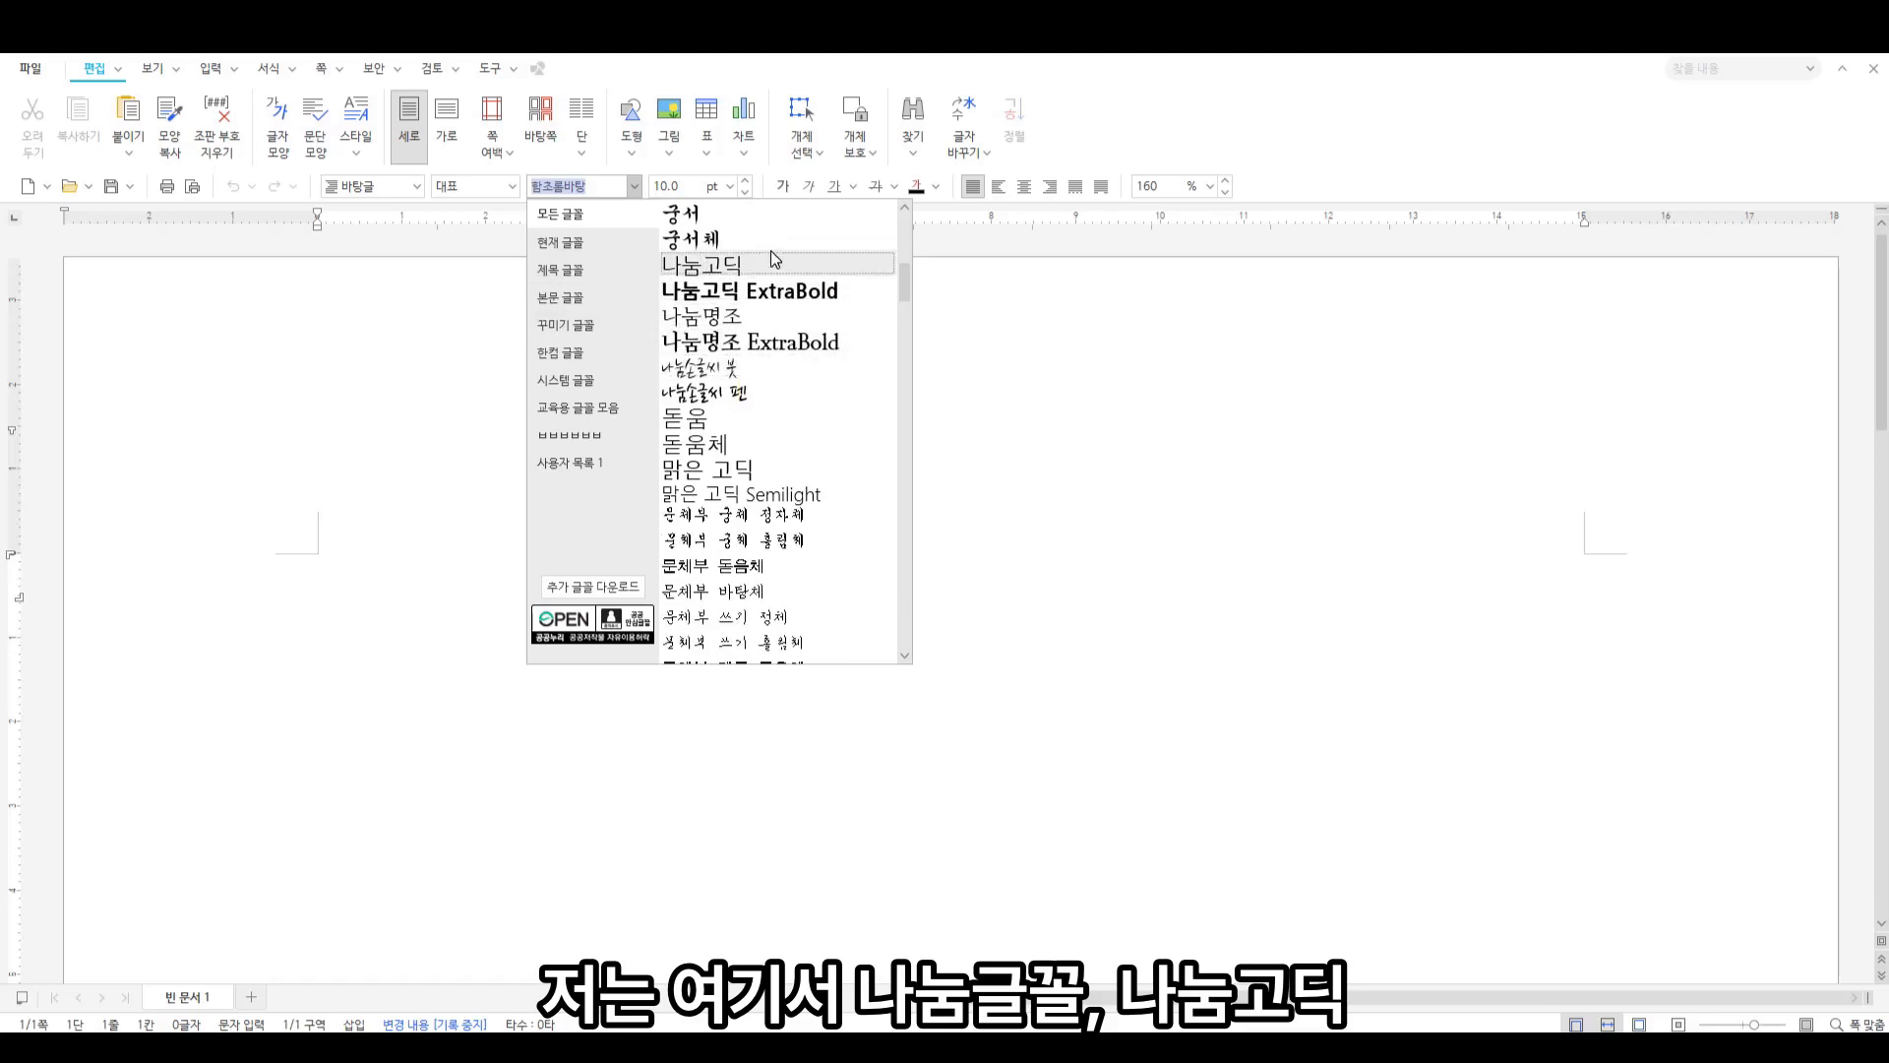
scroll(805, 334, "down", 2)
scroll(803, 328, "down", 8)
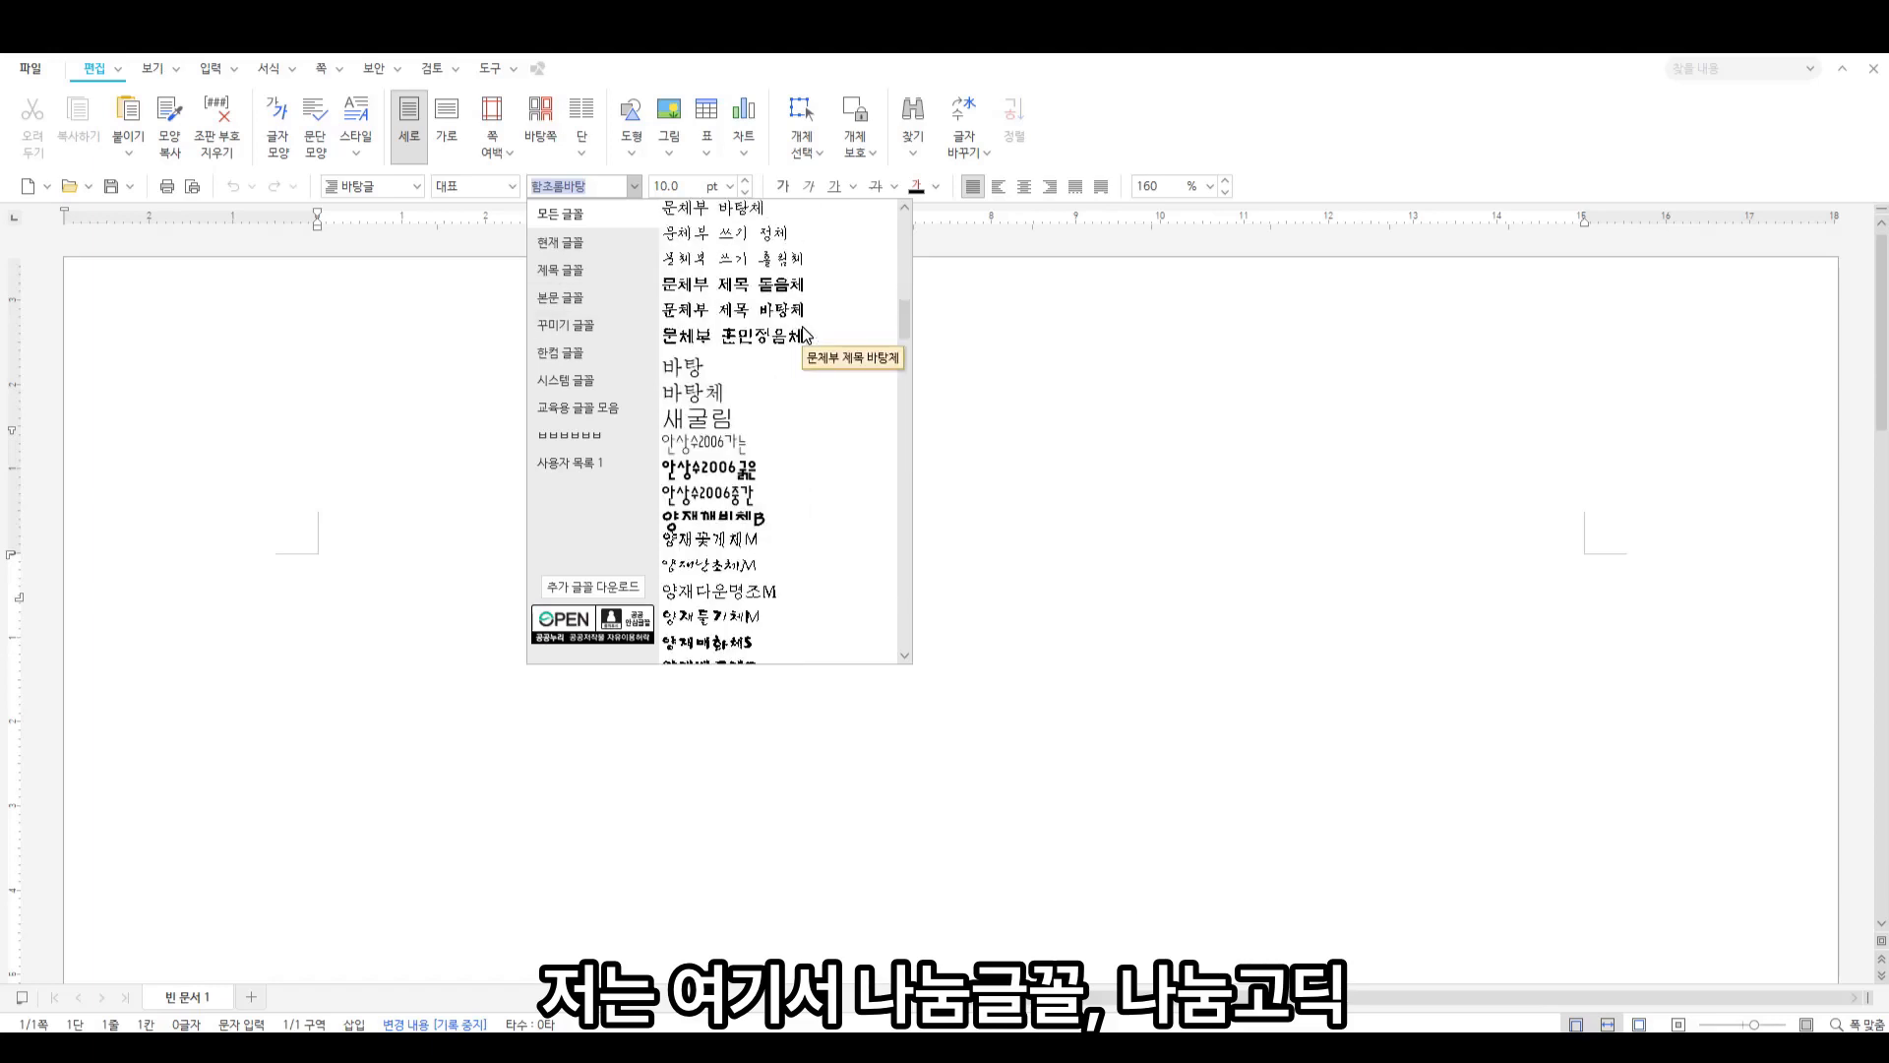
scroll(803, 335, "down", 4)
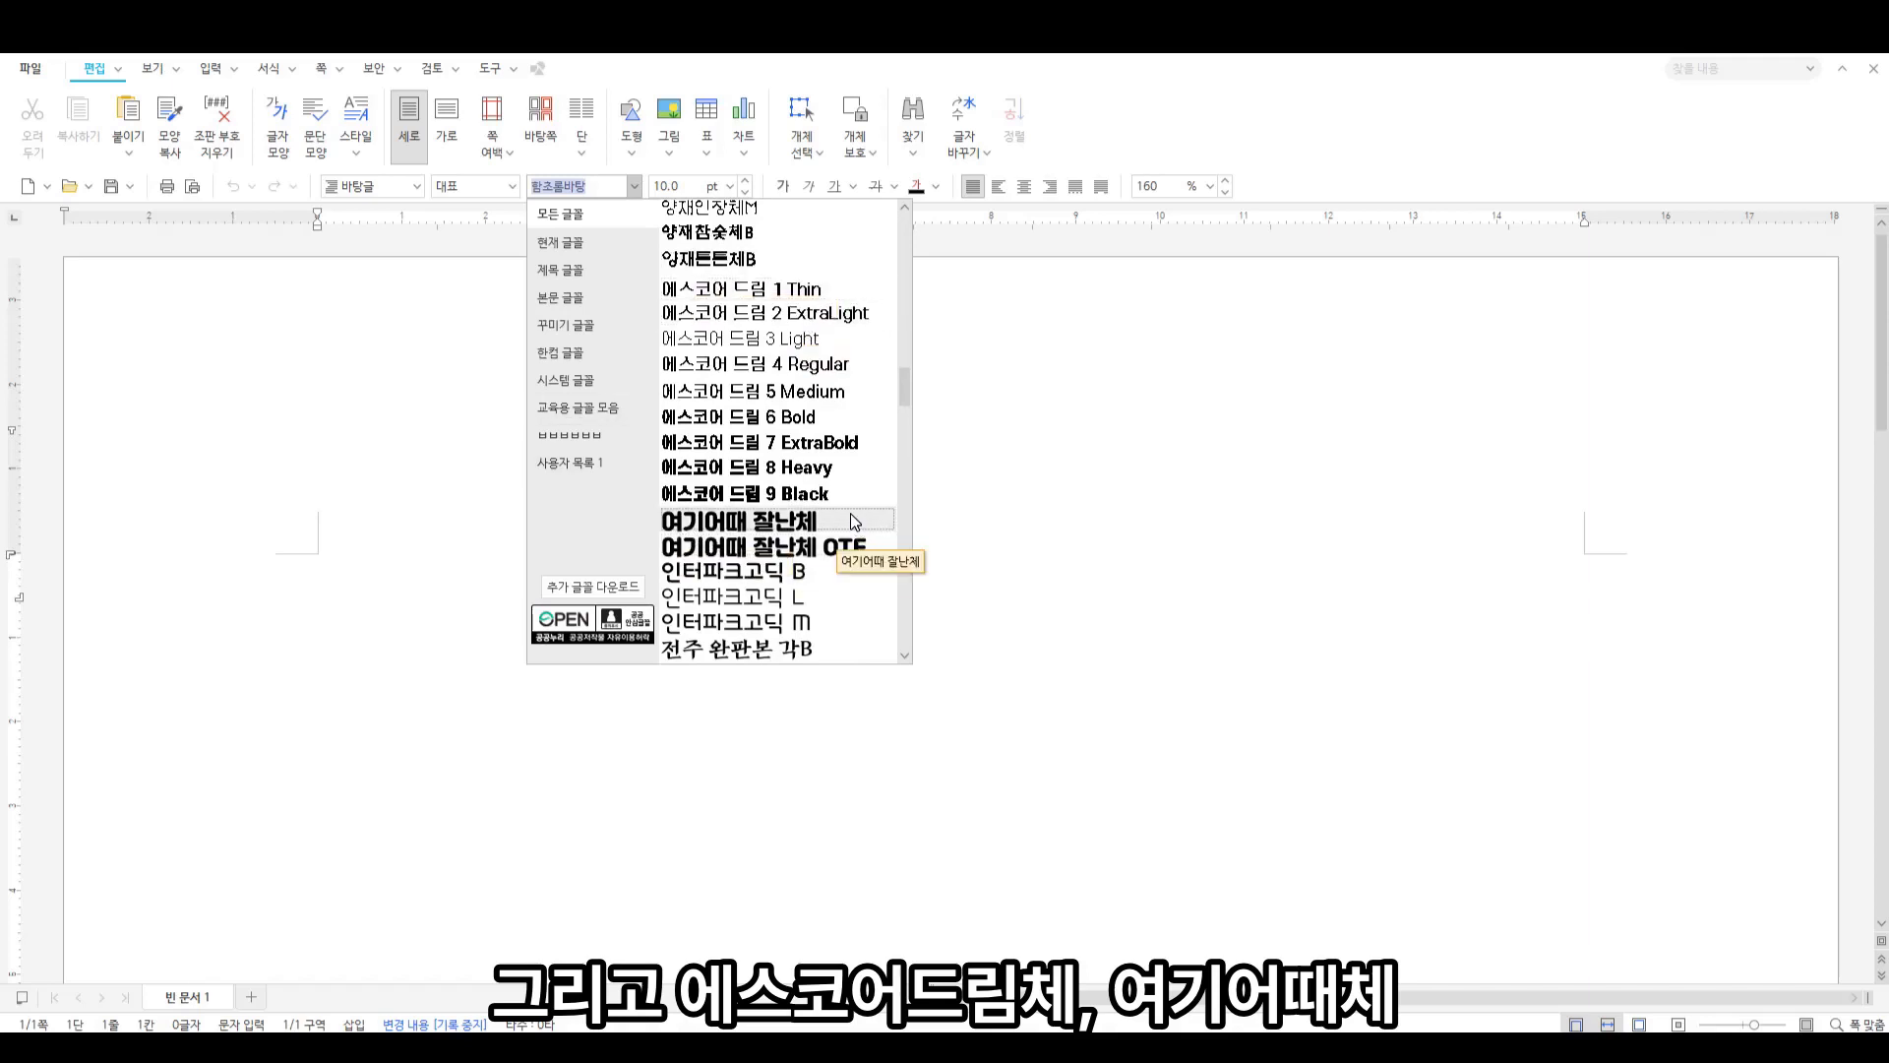
scroll(850, 512, "down", 2)
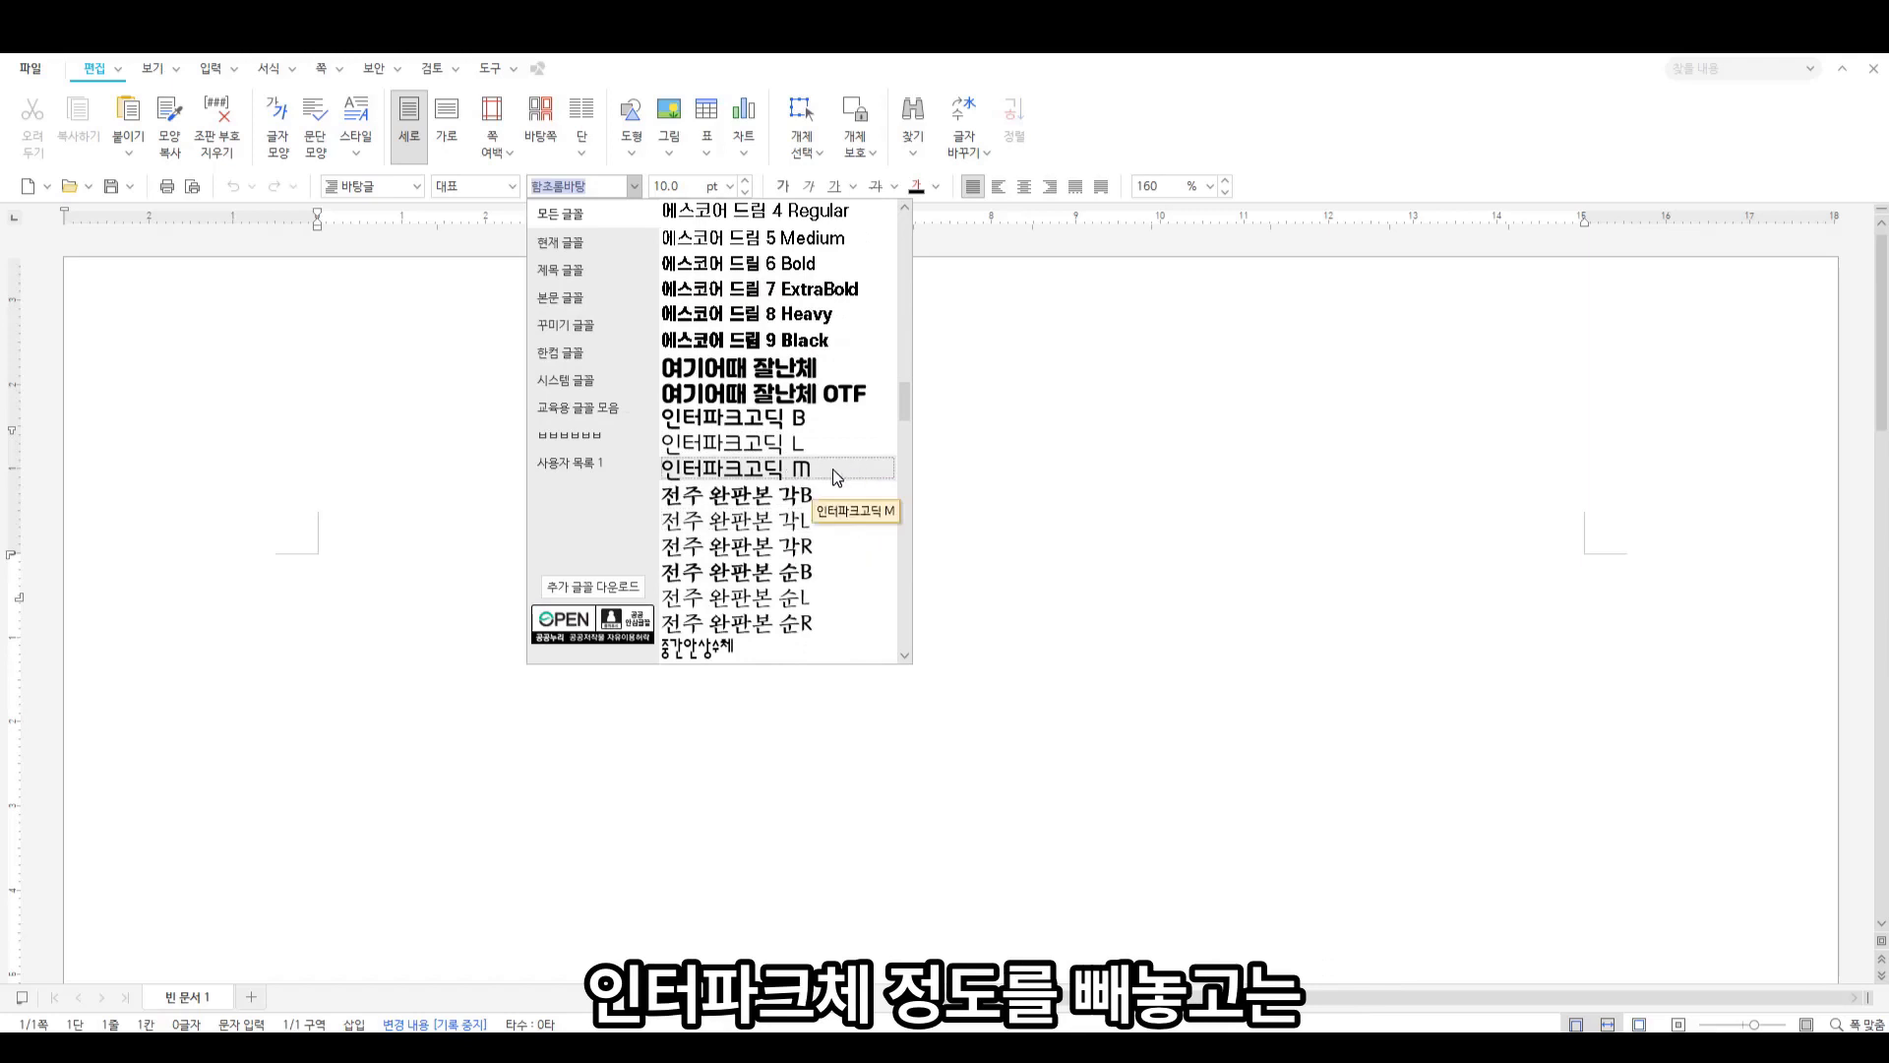
scroll(846, 468, "down", 10)
scroll(846, 471, "down", 15)
scroll(847, 469, "down", 2)
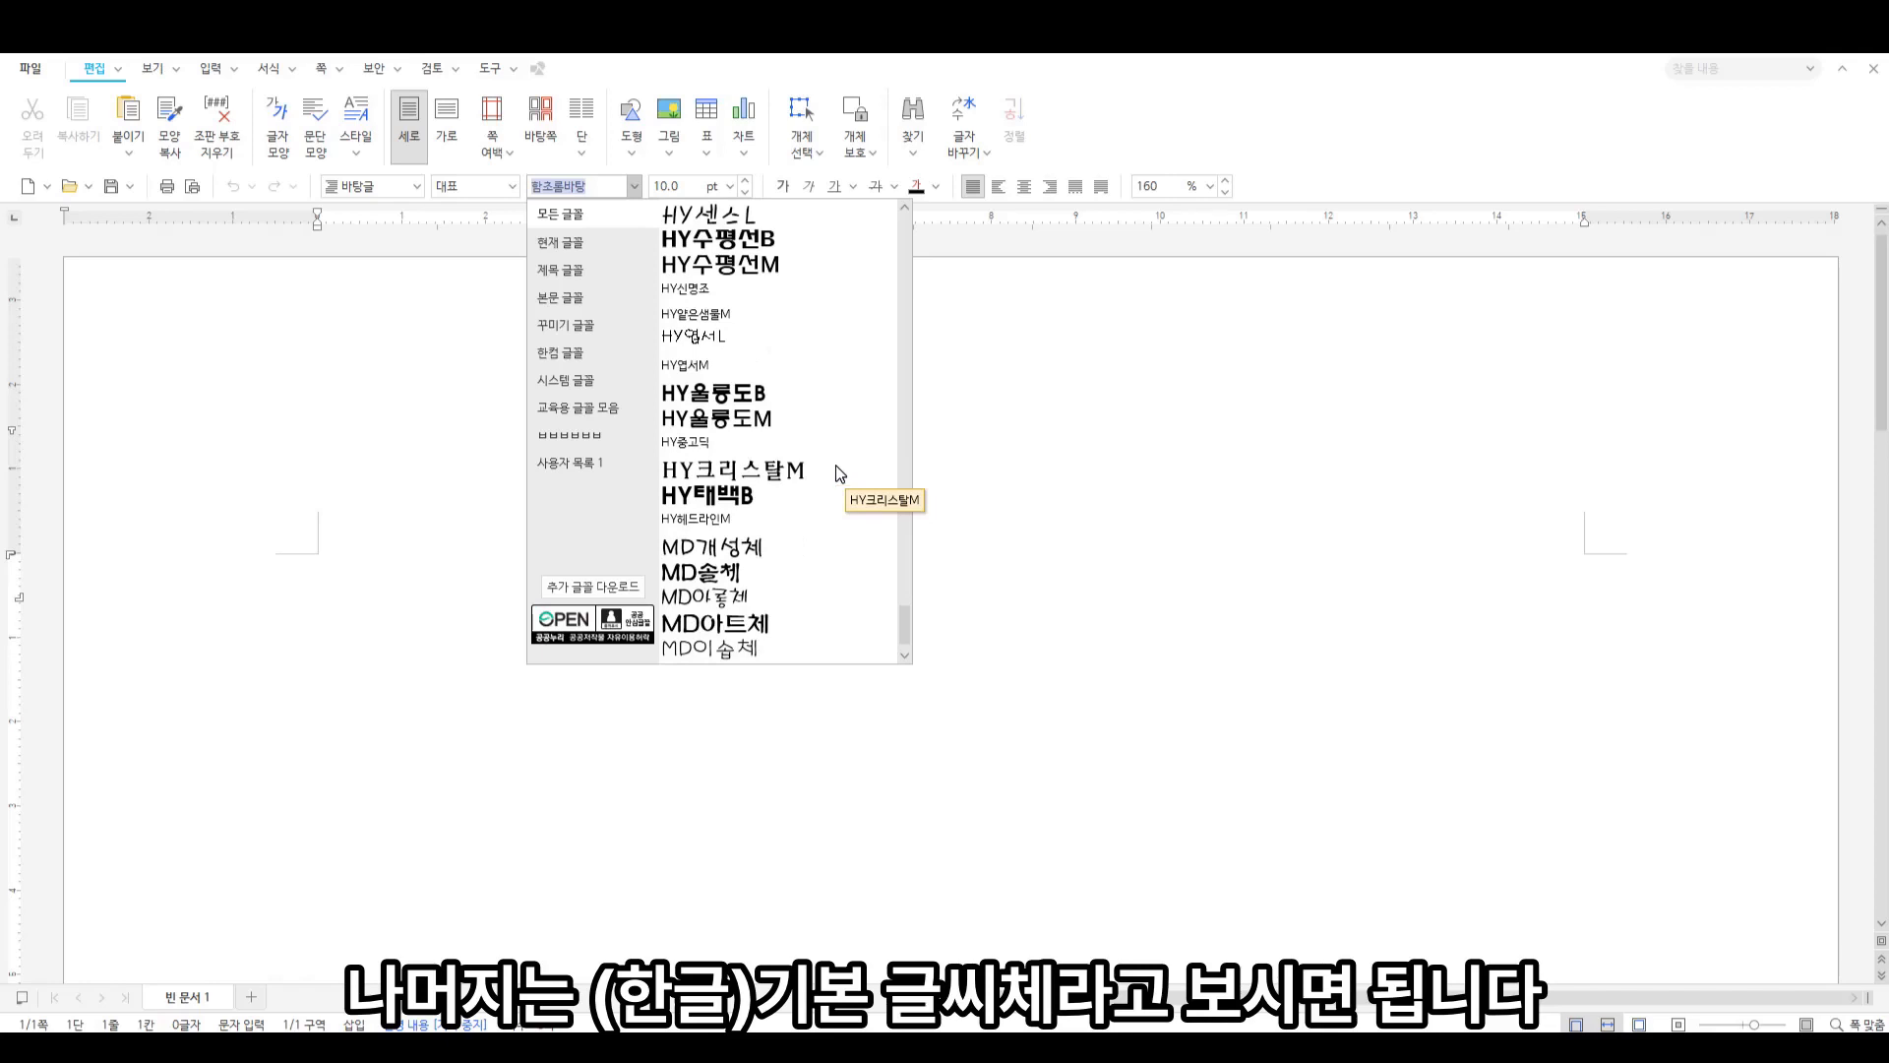
scroll(838, 472, "up", 5)
scroll(836, 465, "up", 10)
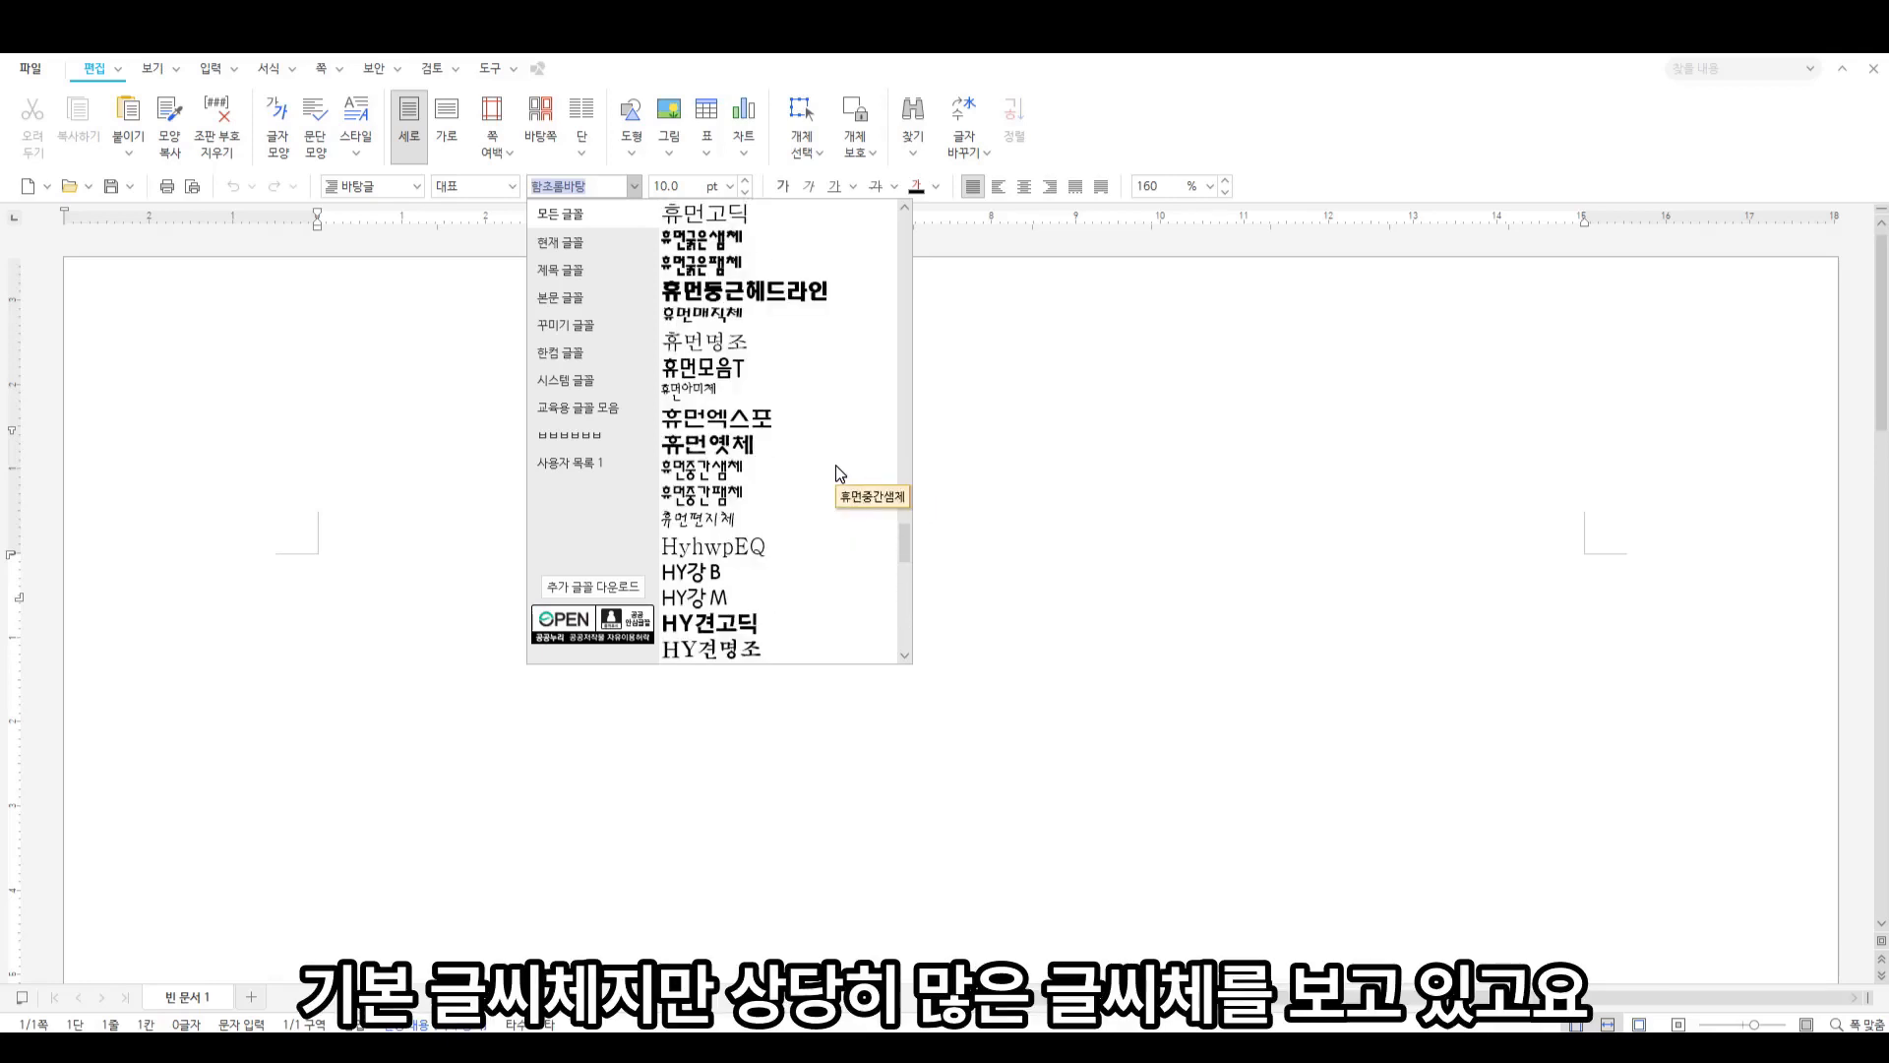
scroll(836, 465, "up", 10)
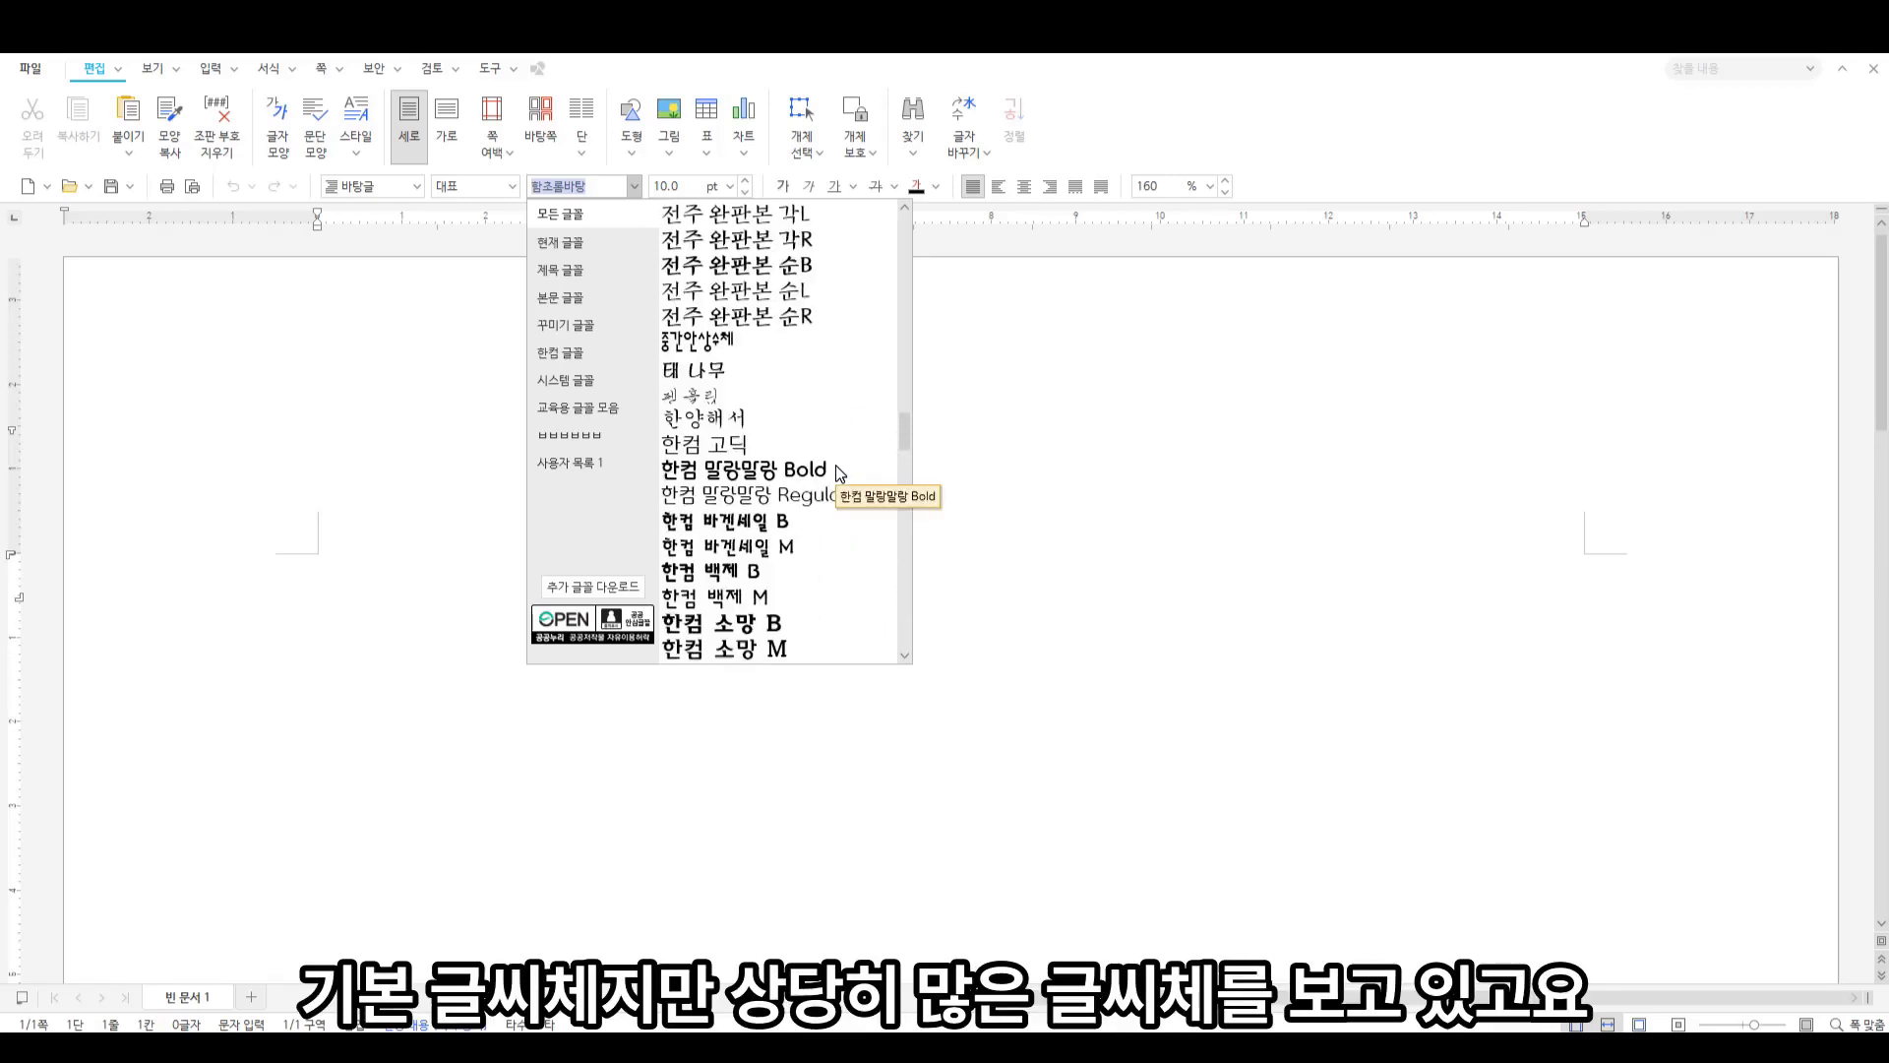
scroll(835, 465, "up", 10)
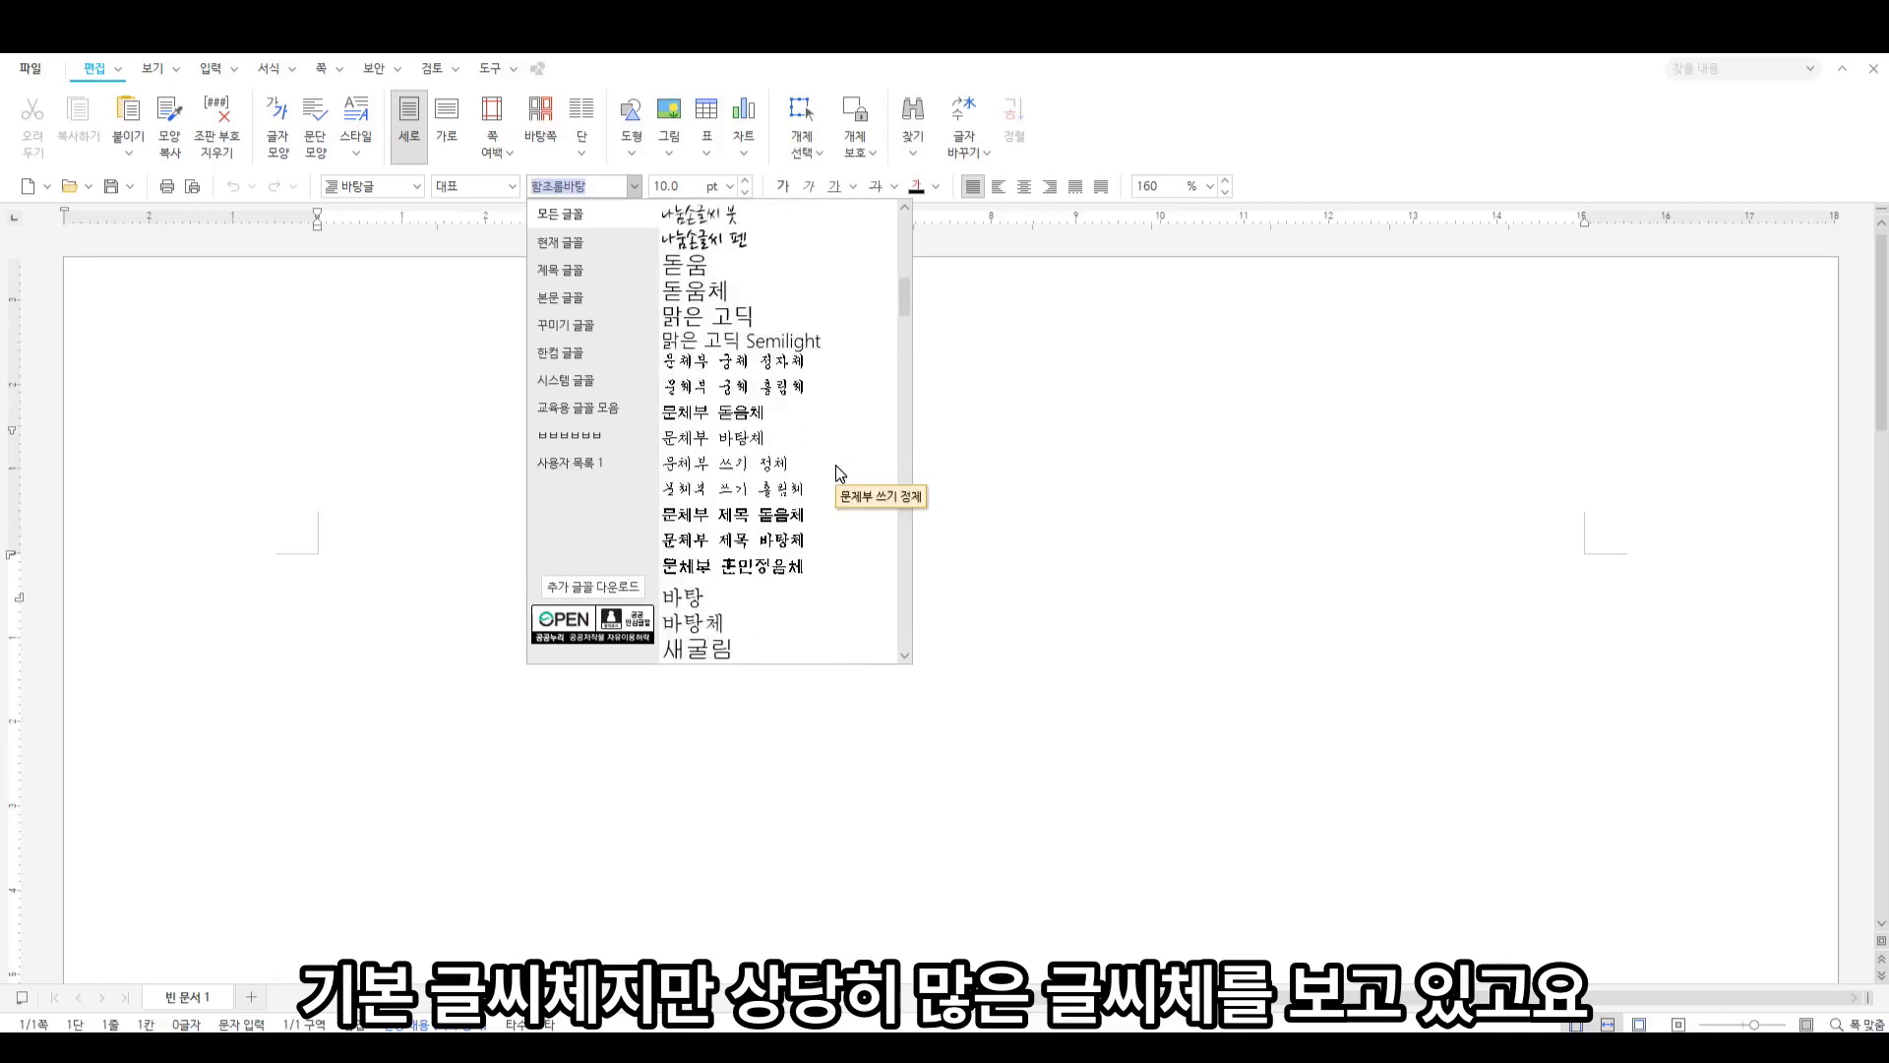
scroll(836, 464, "up", 1)
scroll(836, 464, "down", 3)
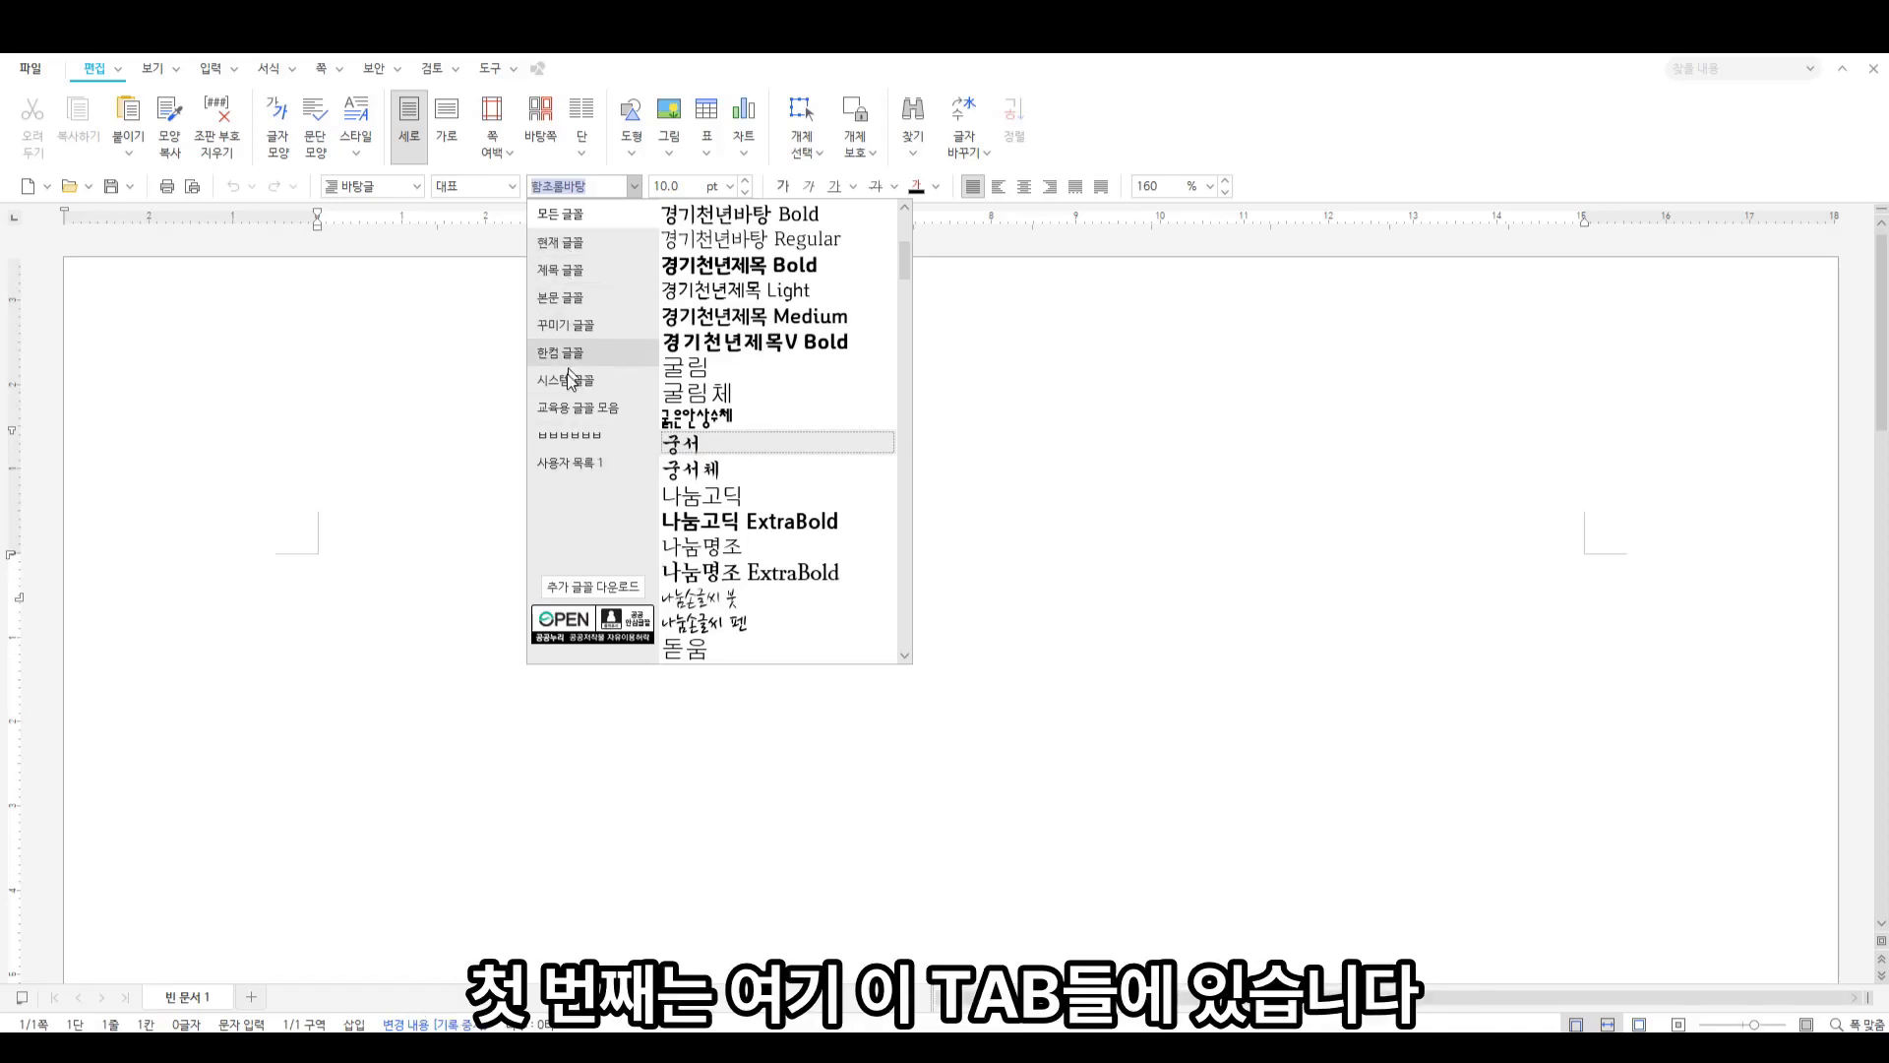
Examine the fonts in the built-in categories 현재, 제목, 본문, 꾸미기, 한컴 and 시스템 글꼴
left_click(566, 246)
left_click(566, 269)
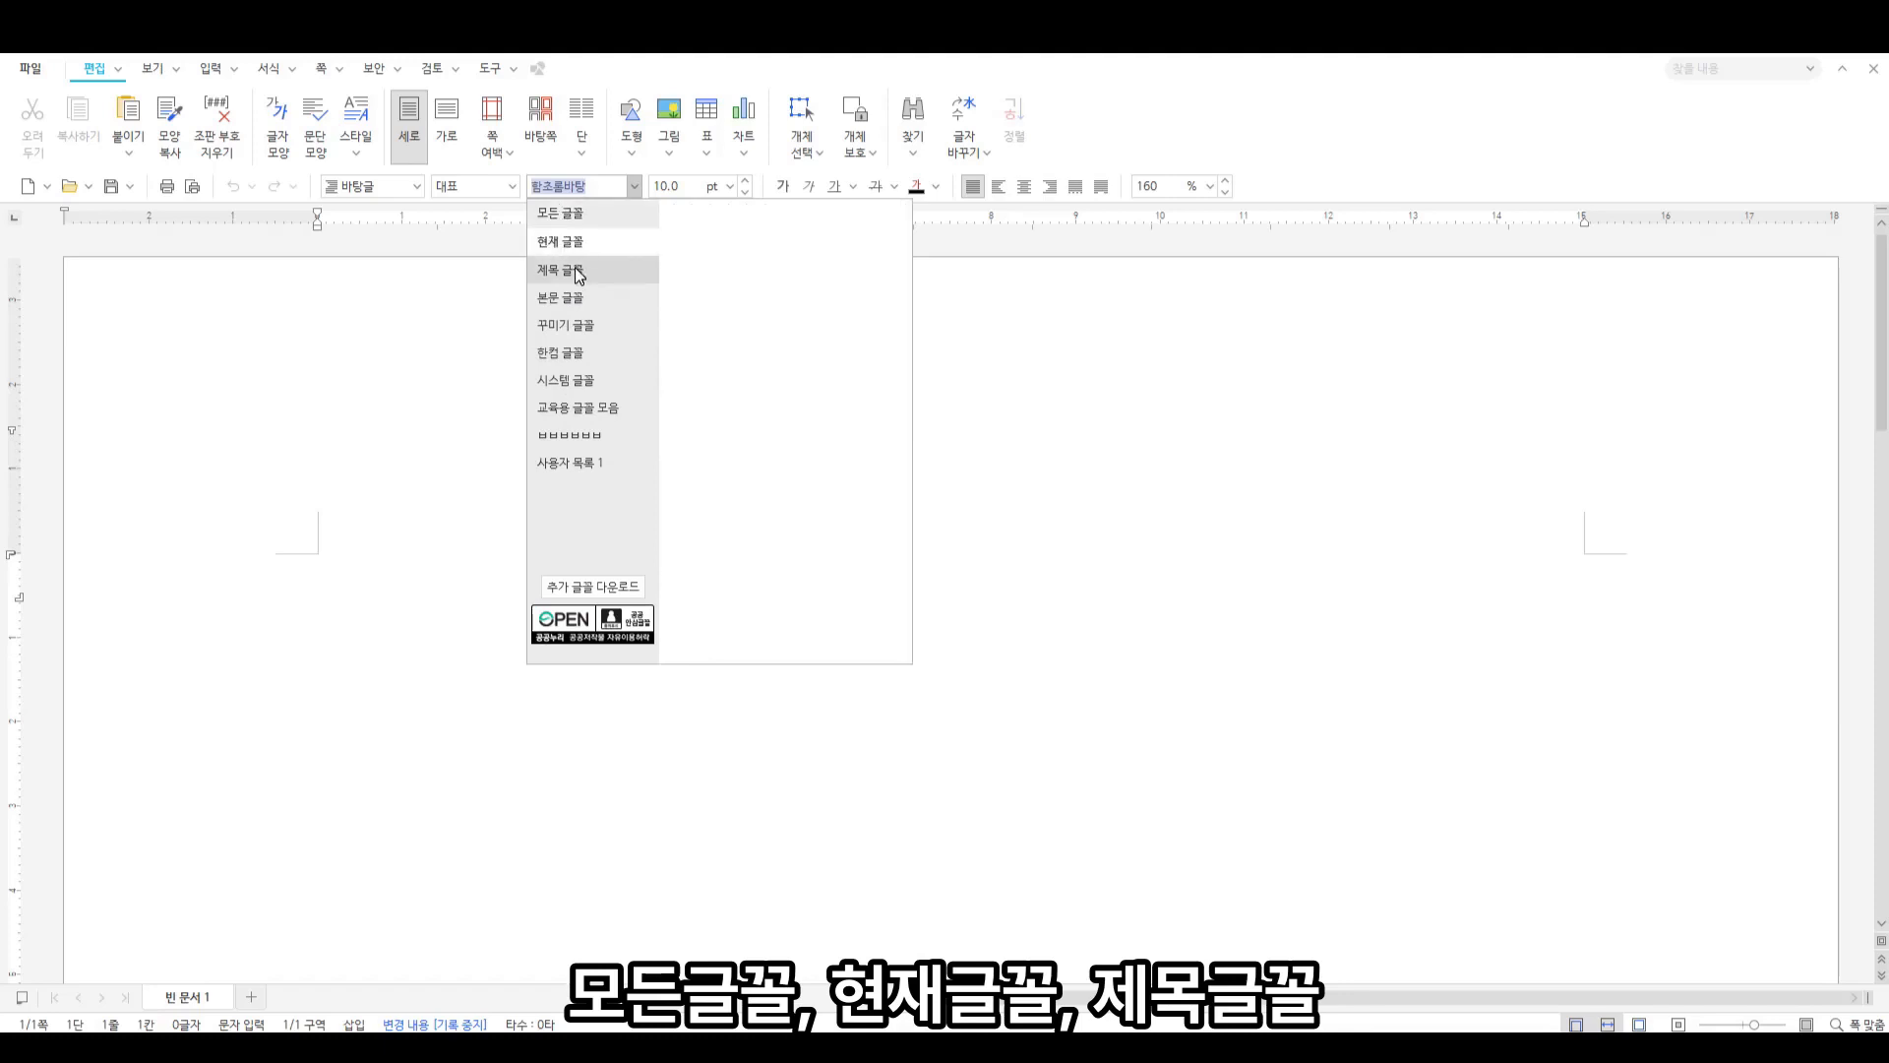
left_click(579, 300)
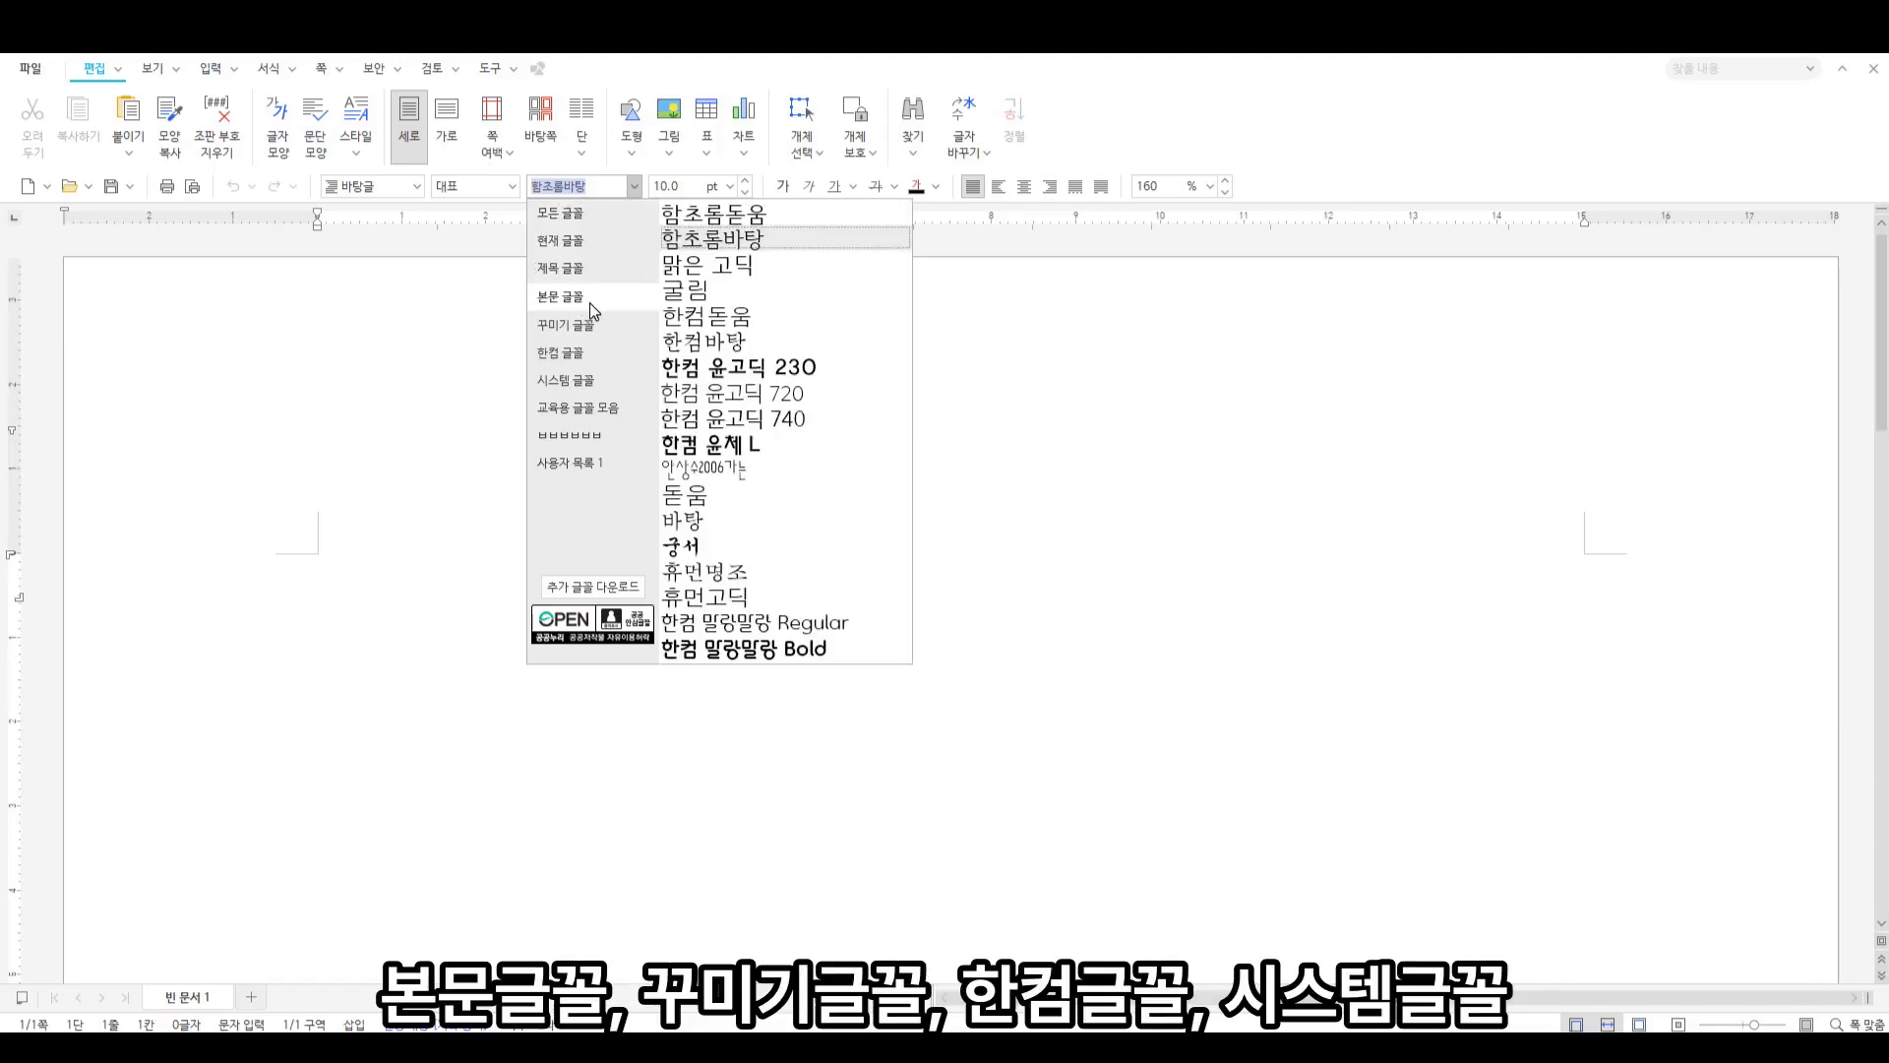
left_click(586, 324)
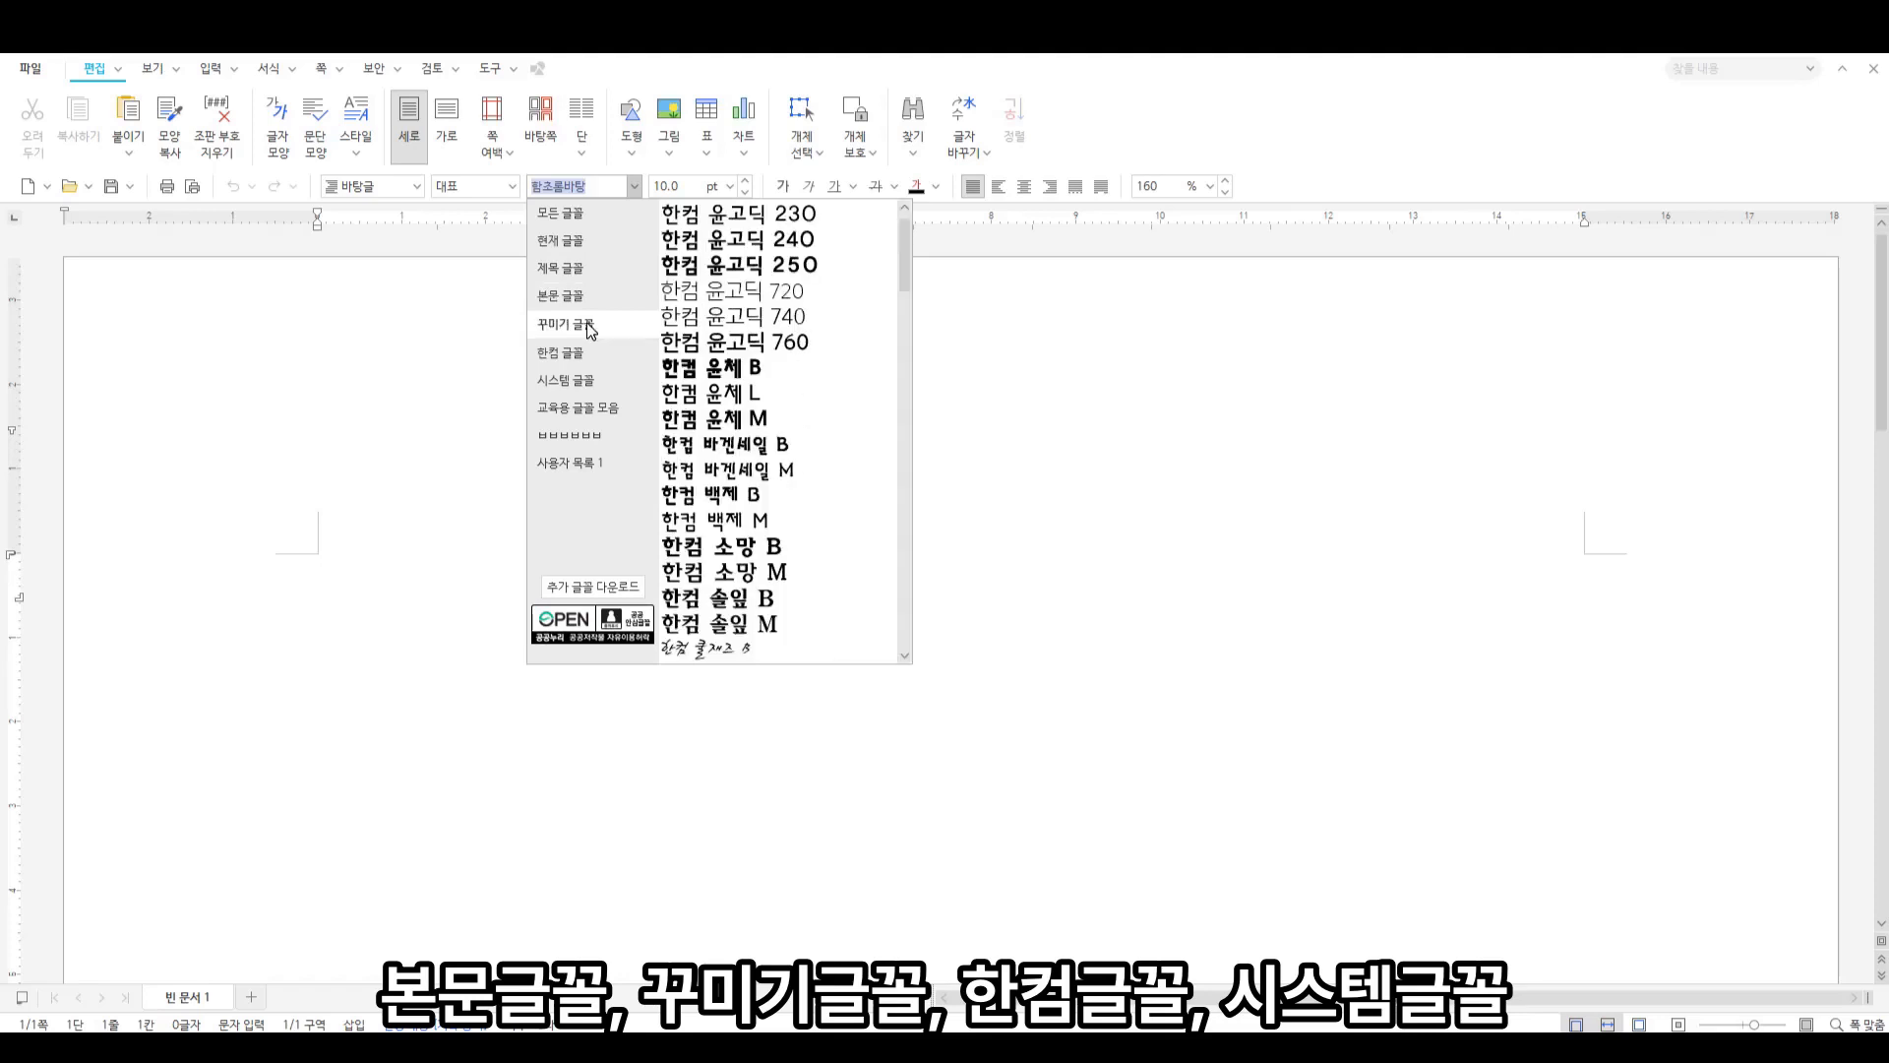
left_click(571, 360)
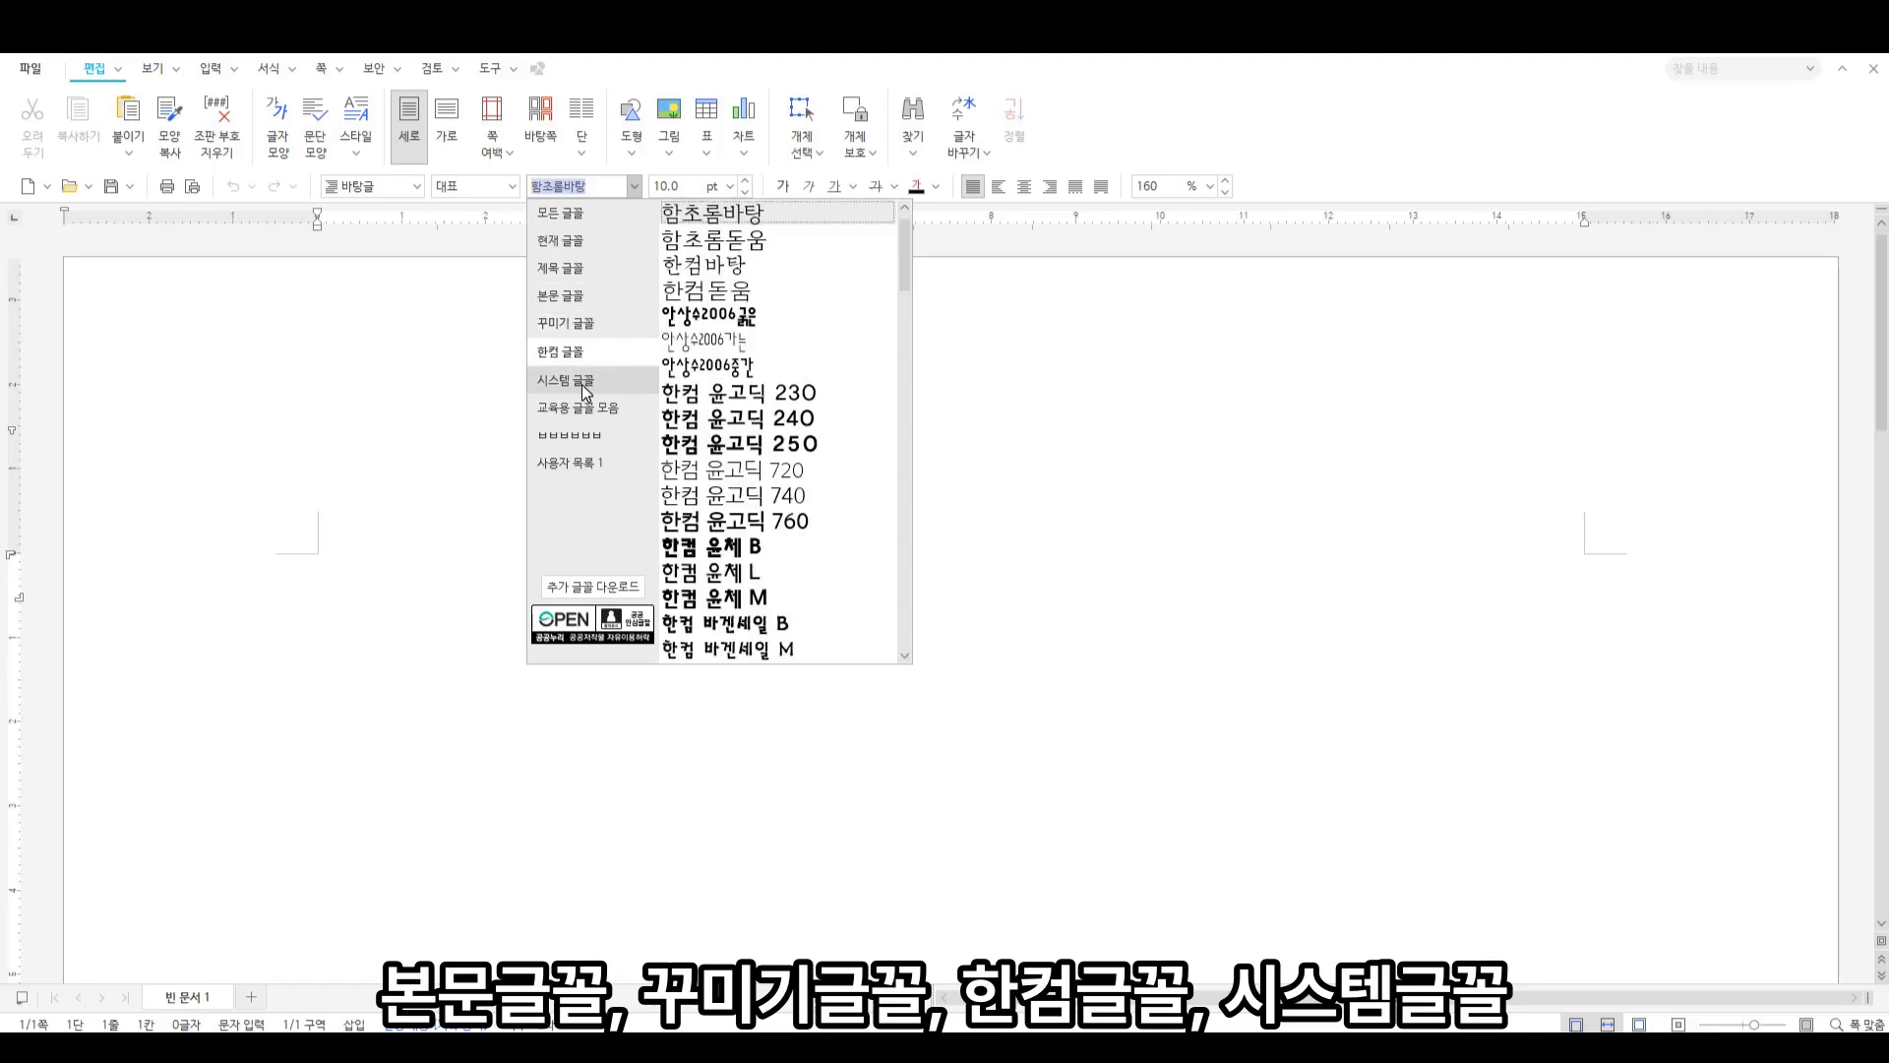
left_click(582, 383)
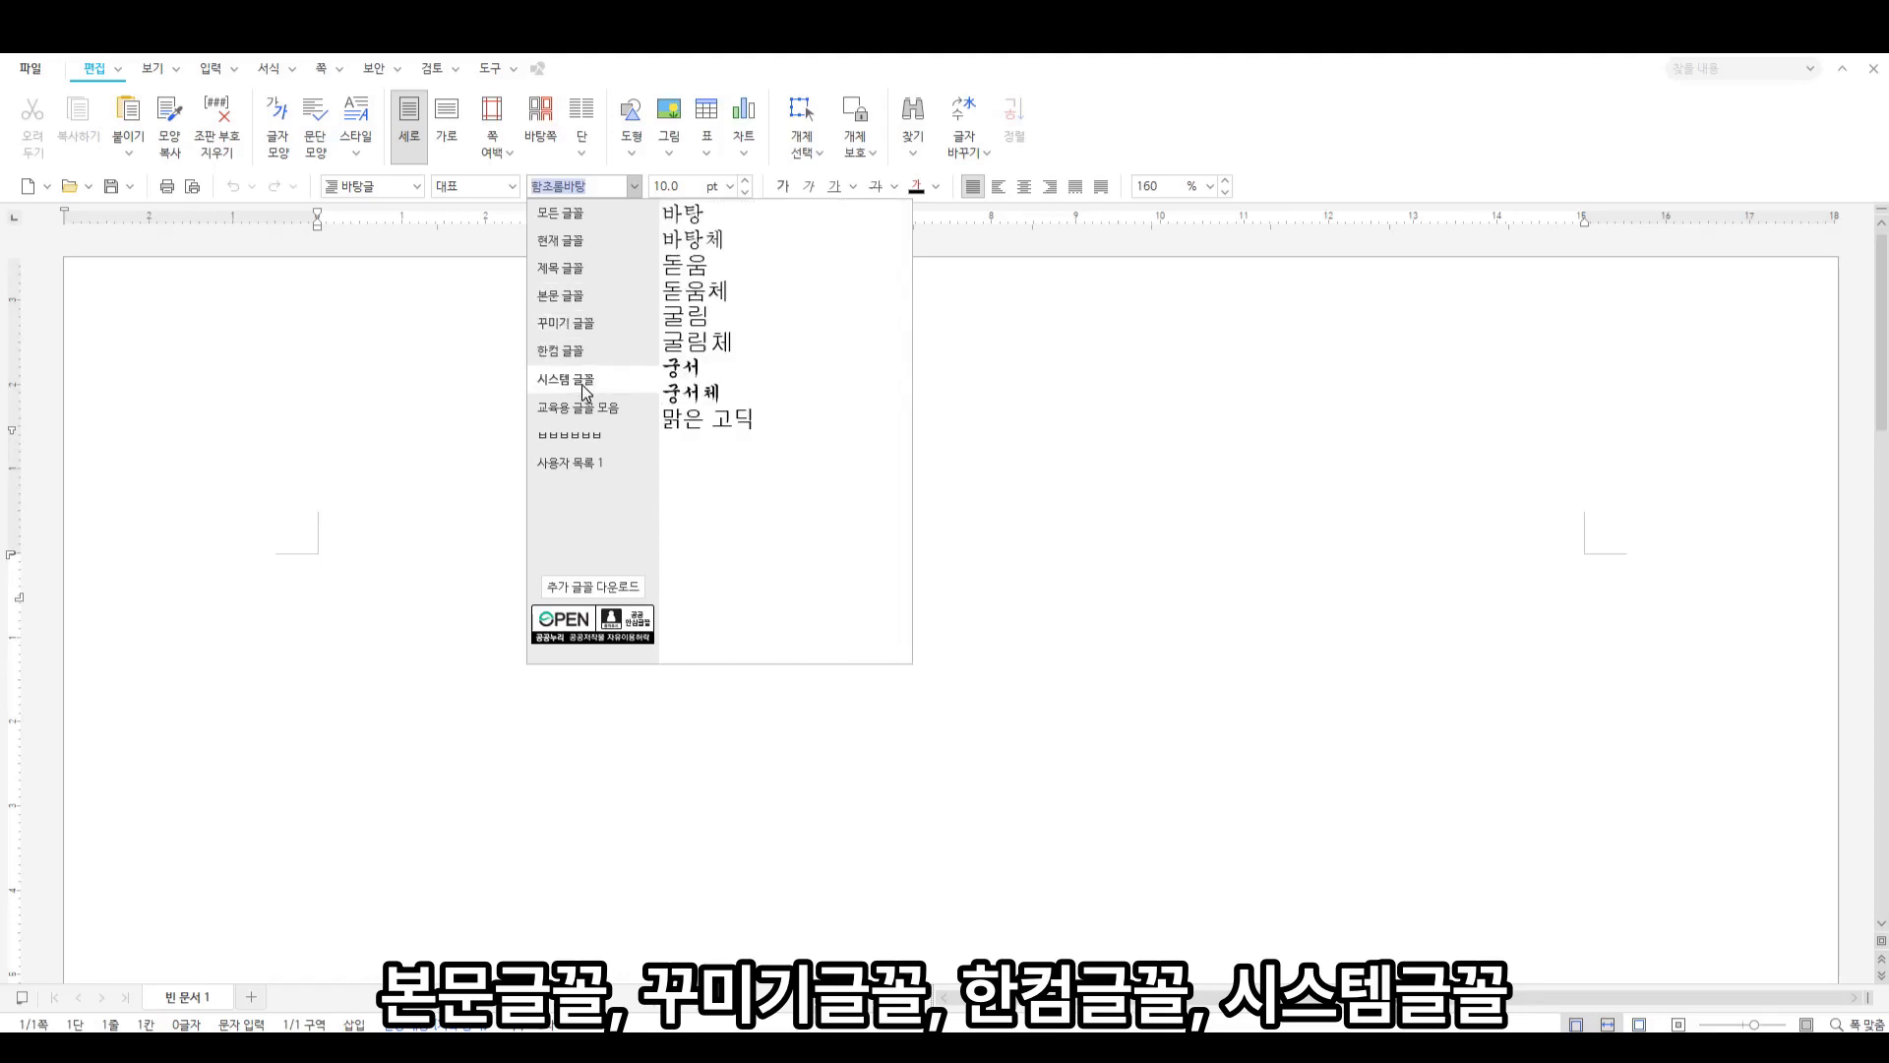
left_click(568, 220)
left_click(575, 242)
left_click(569, 269)
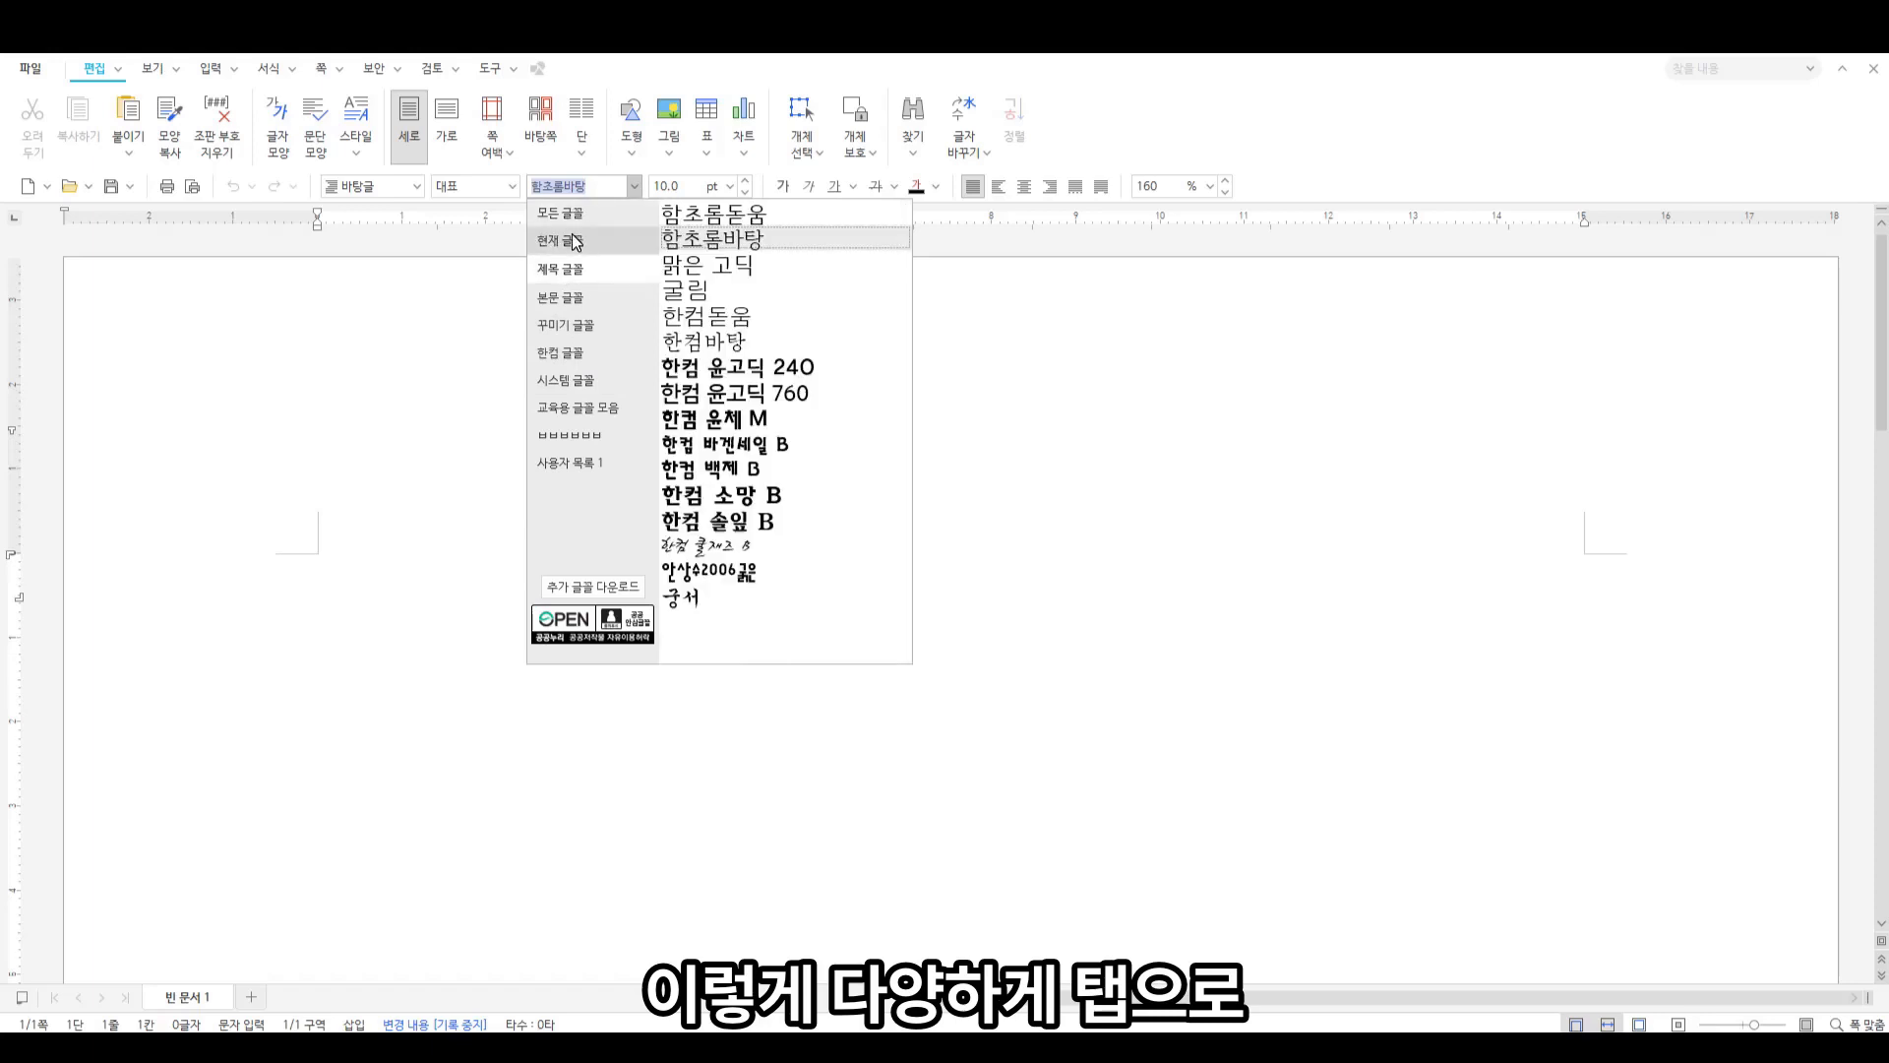
left_click(561, 296)
left_click(566, 324)
left_click(565, 353)
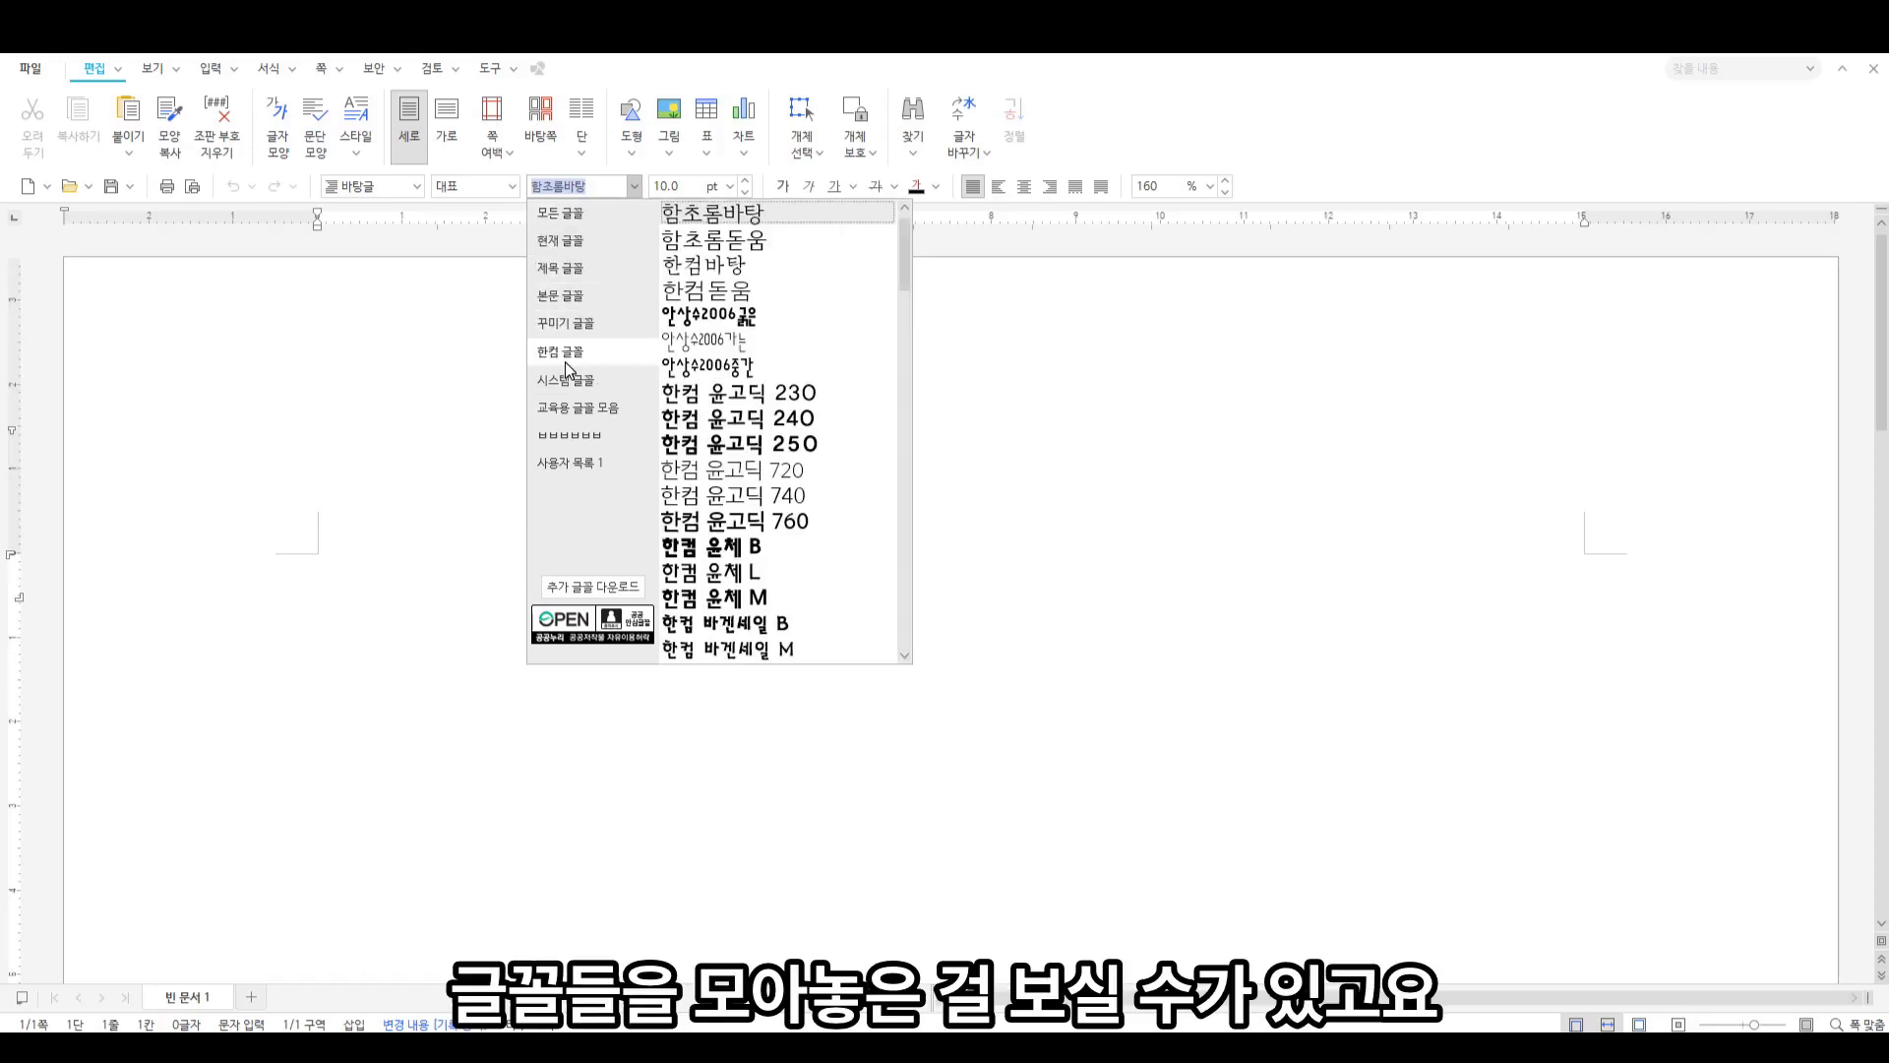
left_click(568, 220)
left_click(567, 356)
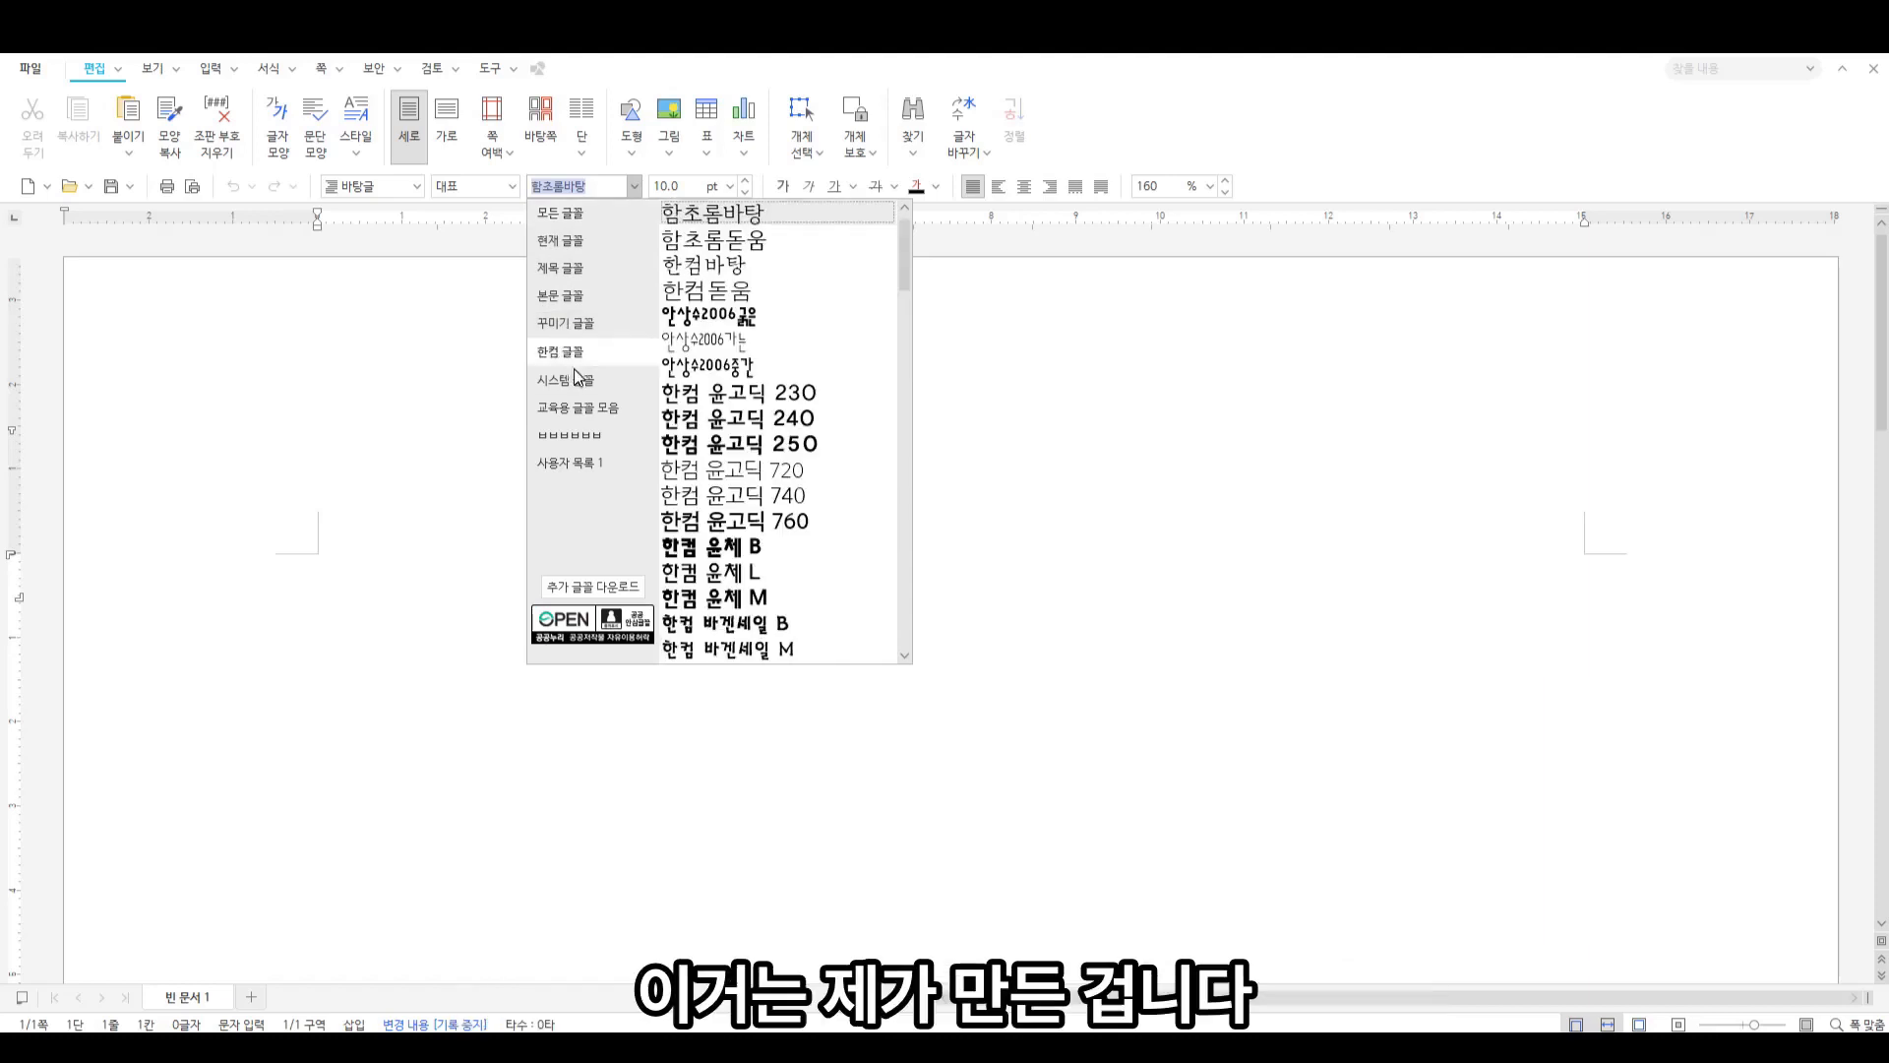
left_click(569, 380)
Compare the fonts in the custom lists 교육용 글꼴 모음, ㅂㅂㅂㅂㅂㅂ and 사용자 목록 1, and close the font list
left_click(590, 413)
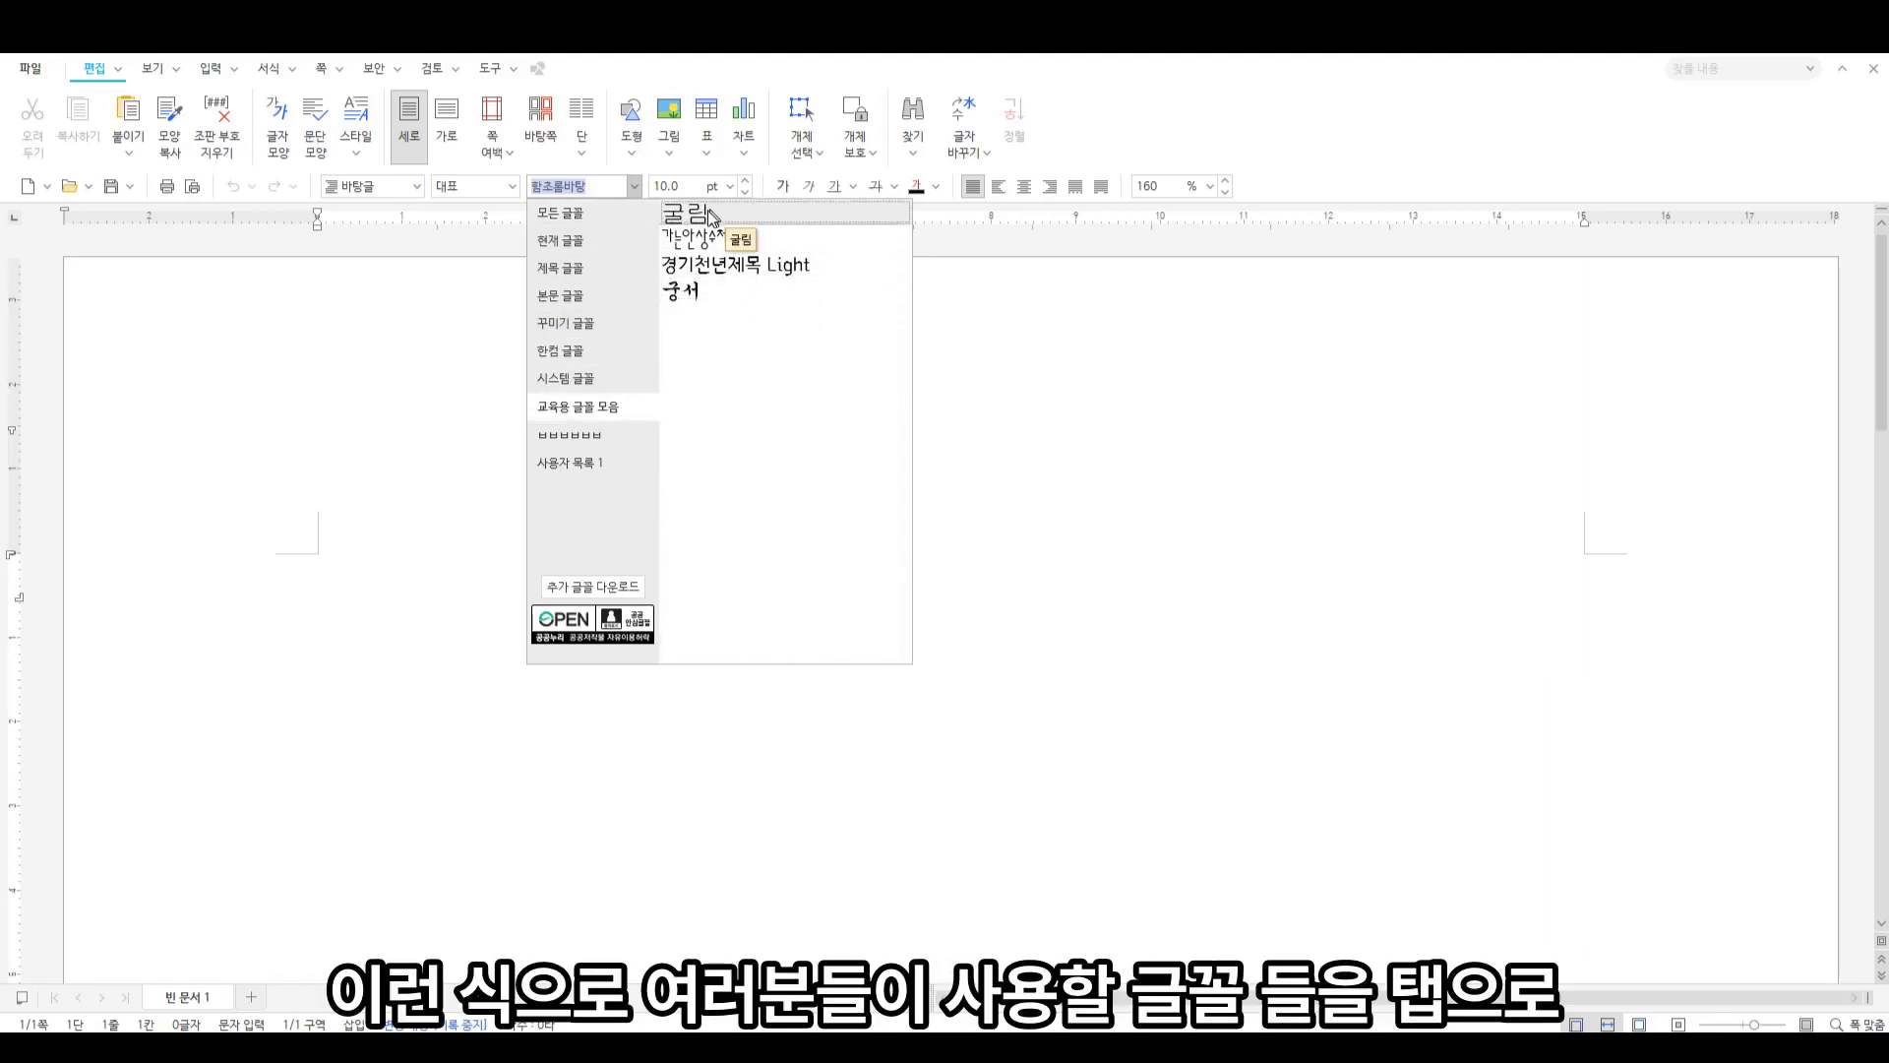
left_click(586, 438)
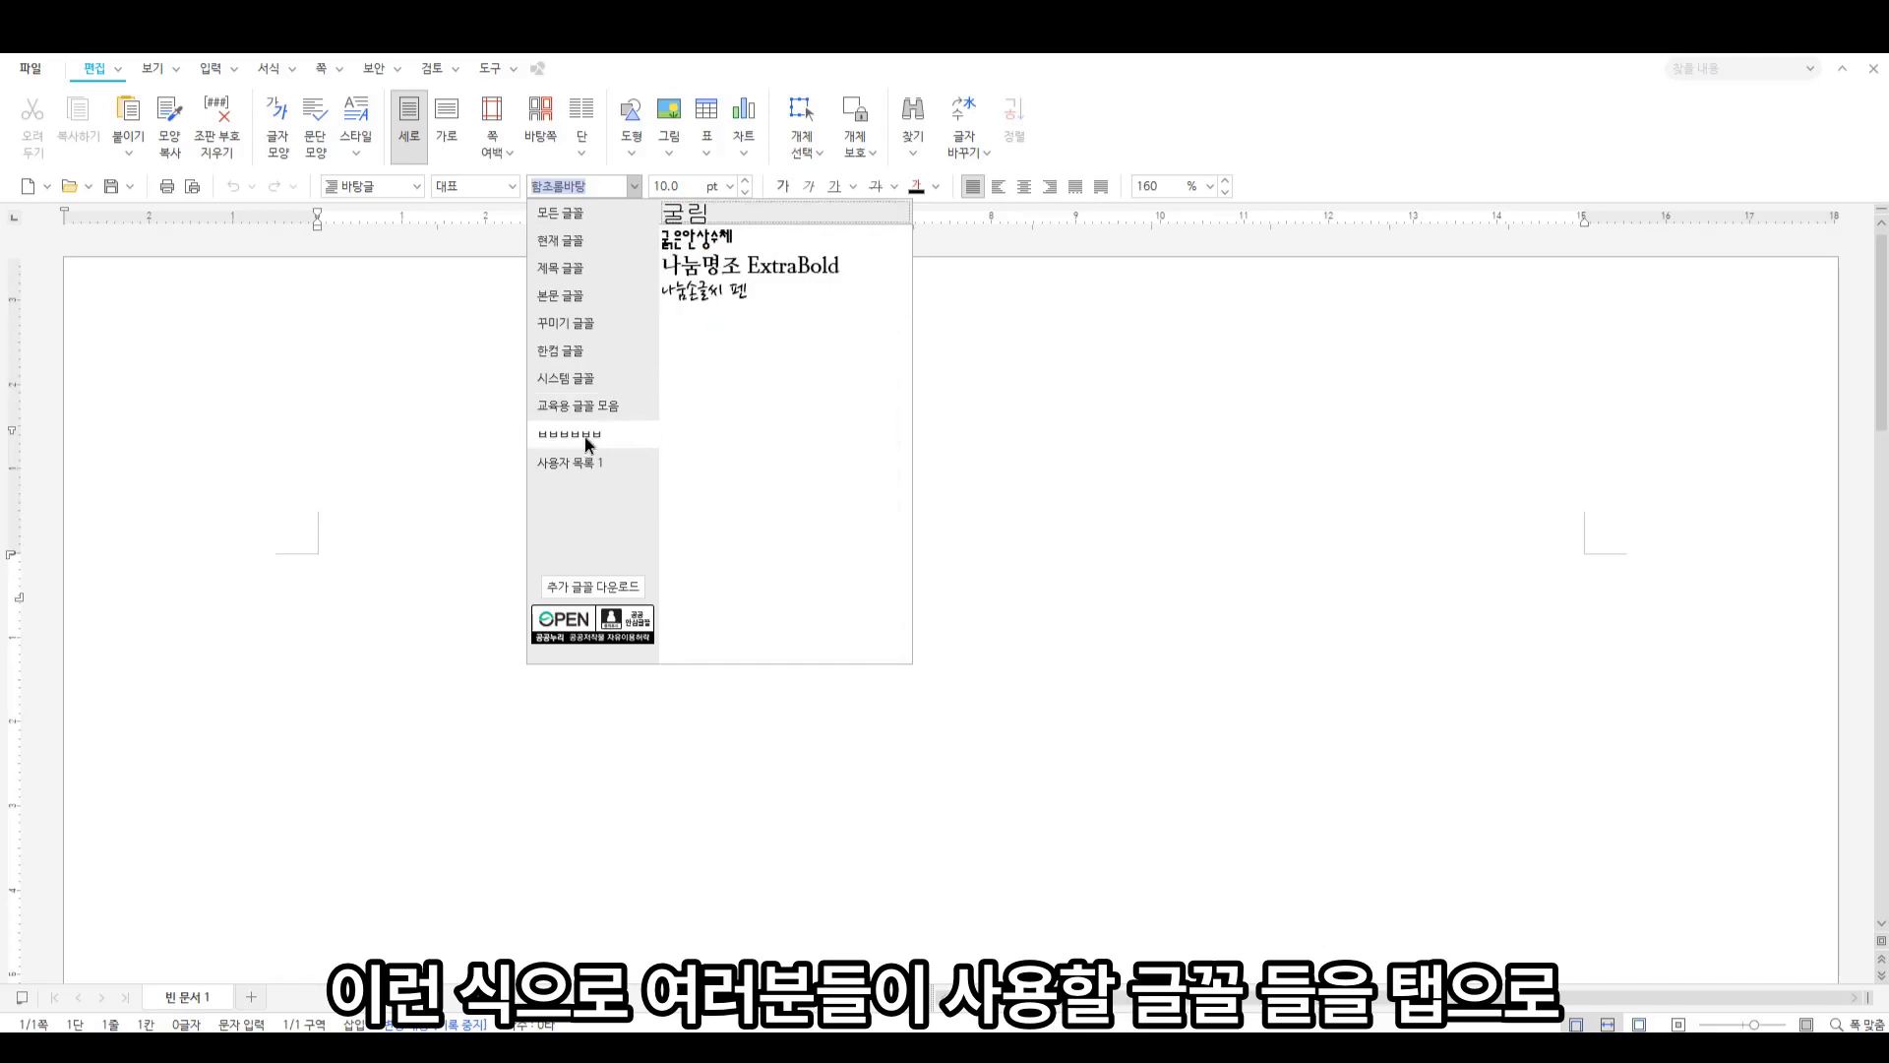
left_click(583, 463)
left_click(586, 435)
left_click(586, 413)
left_click(564, 435)
left_click(565, 461)
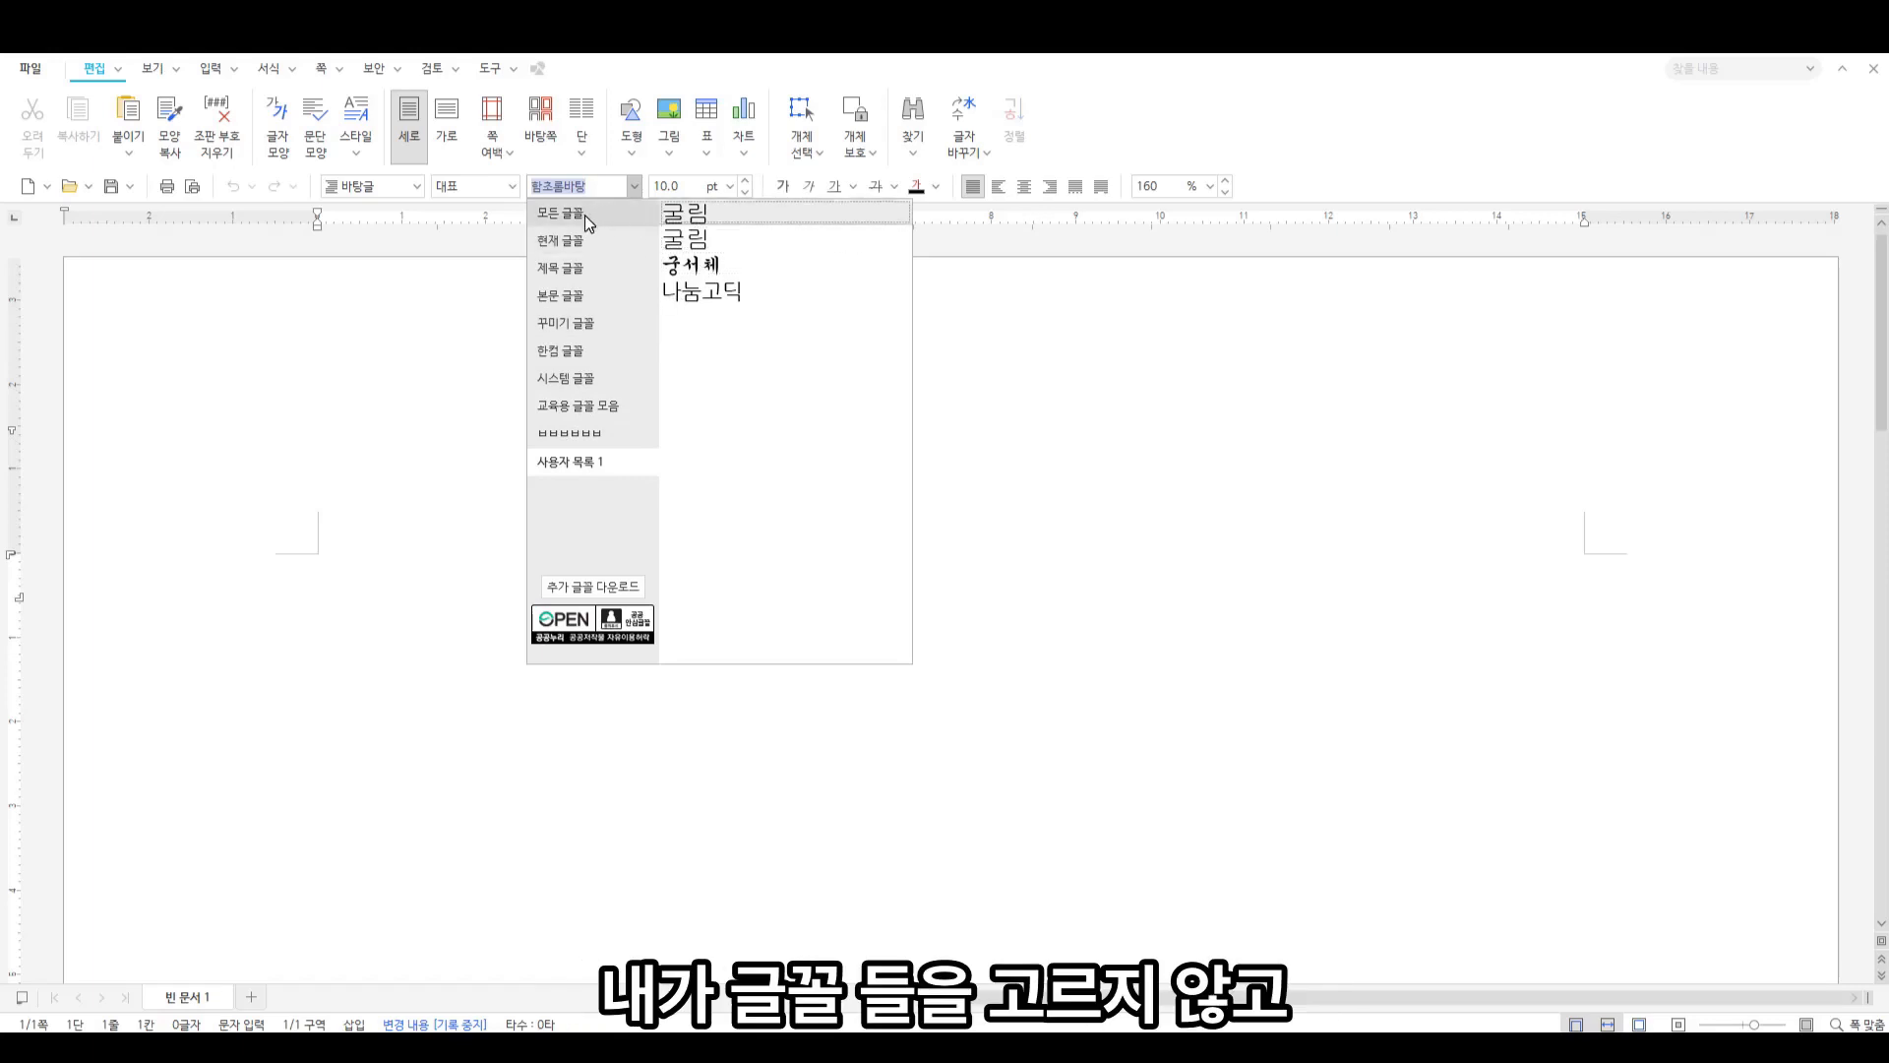
left_click(608, 405)
left_click(576, 386)
left_click(586, 443)
left_click(586, 465)
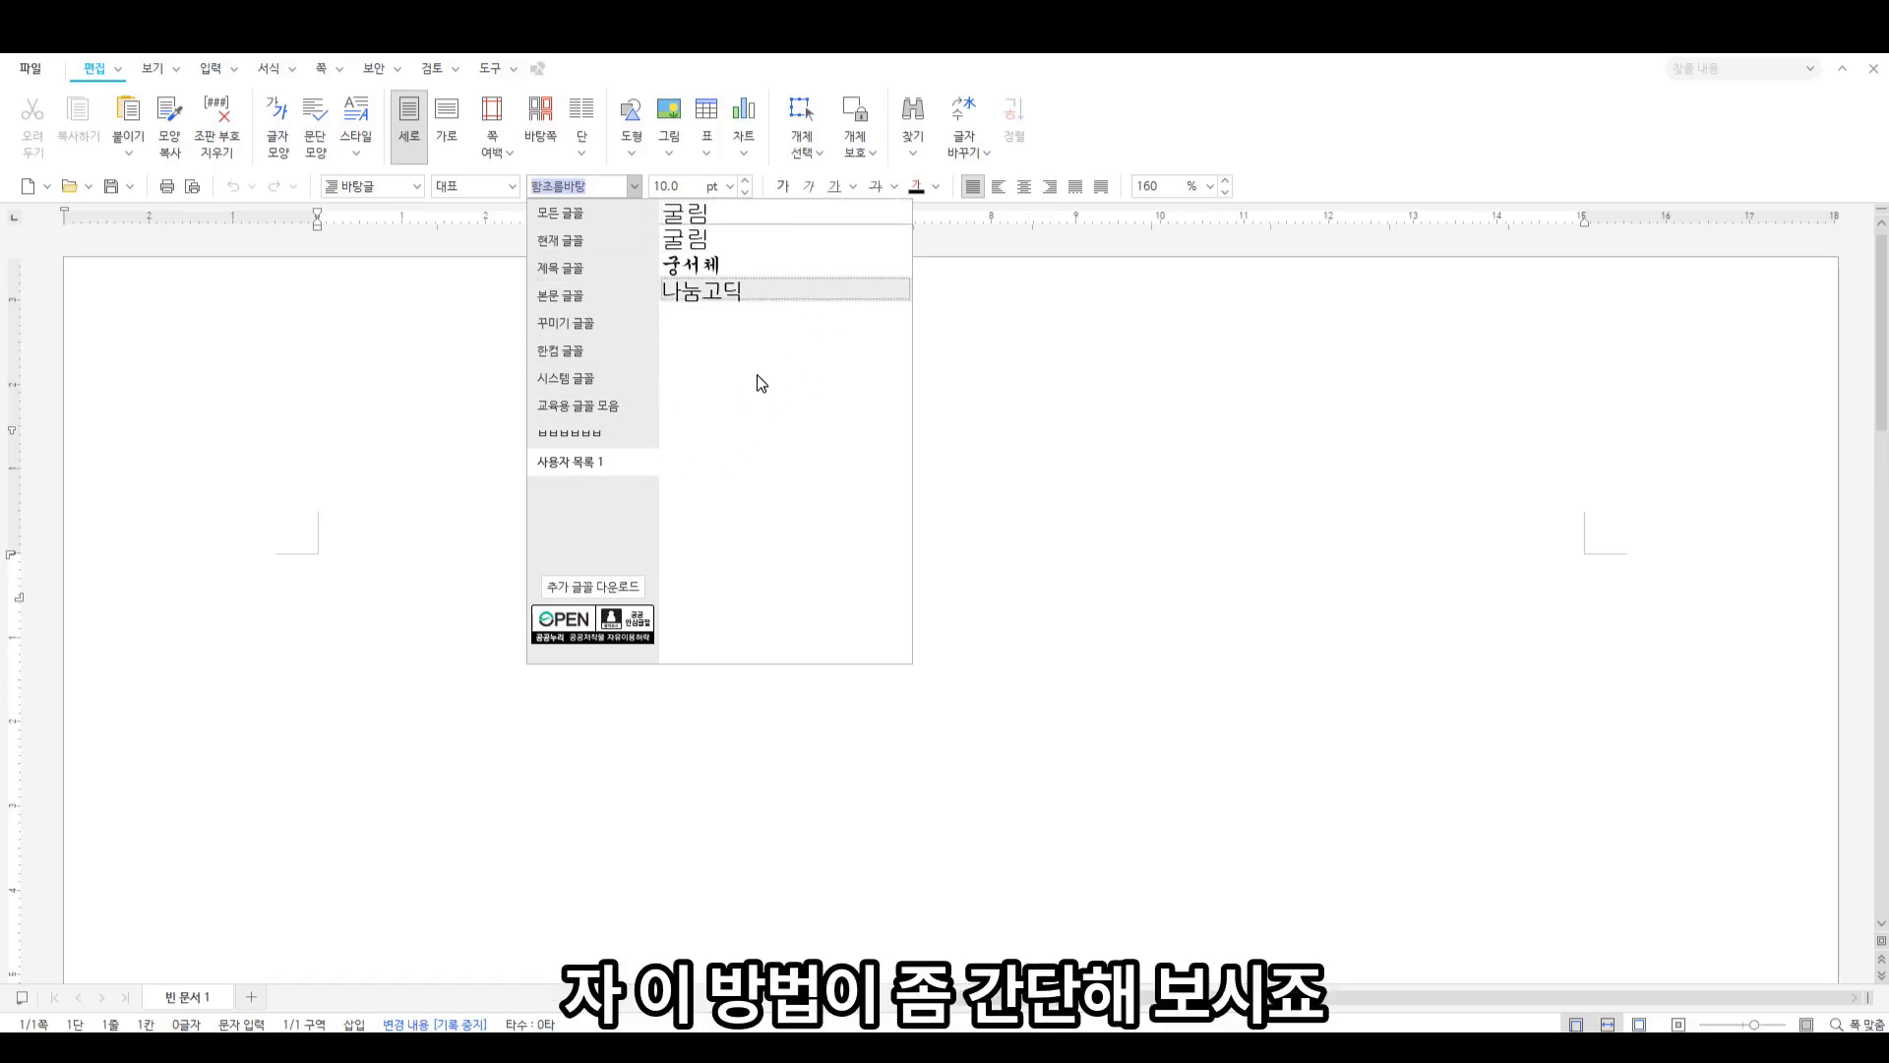
left_click(592, 437)
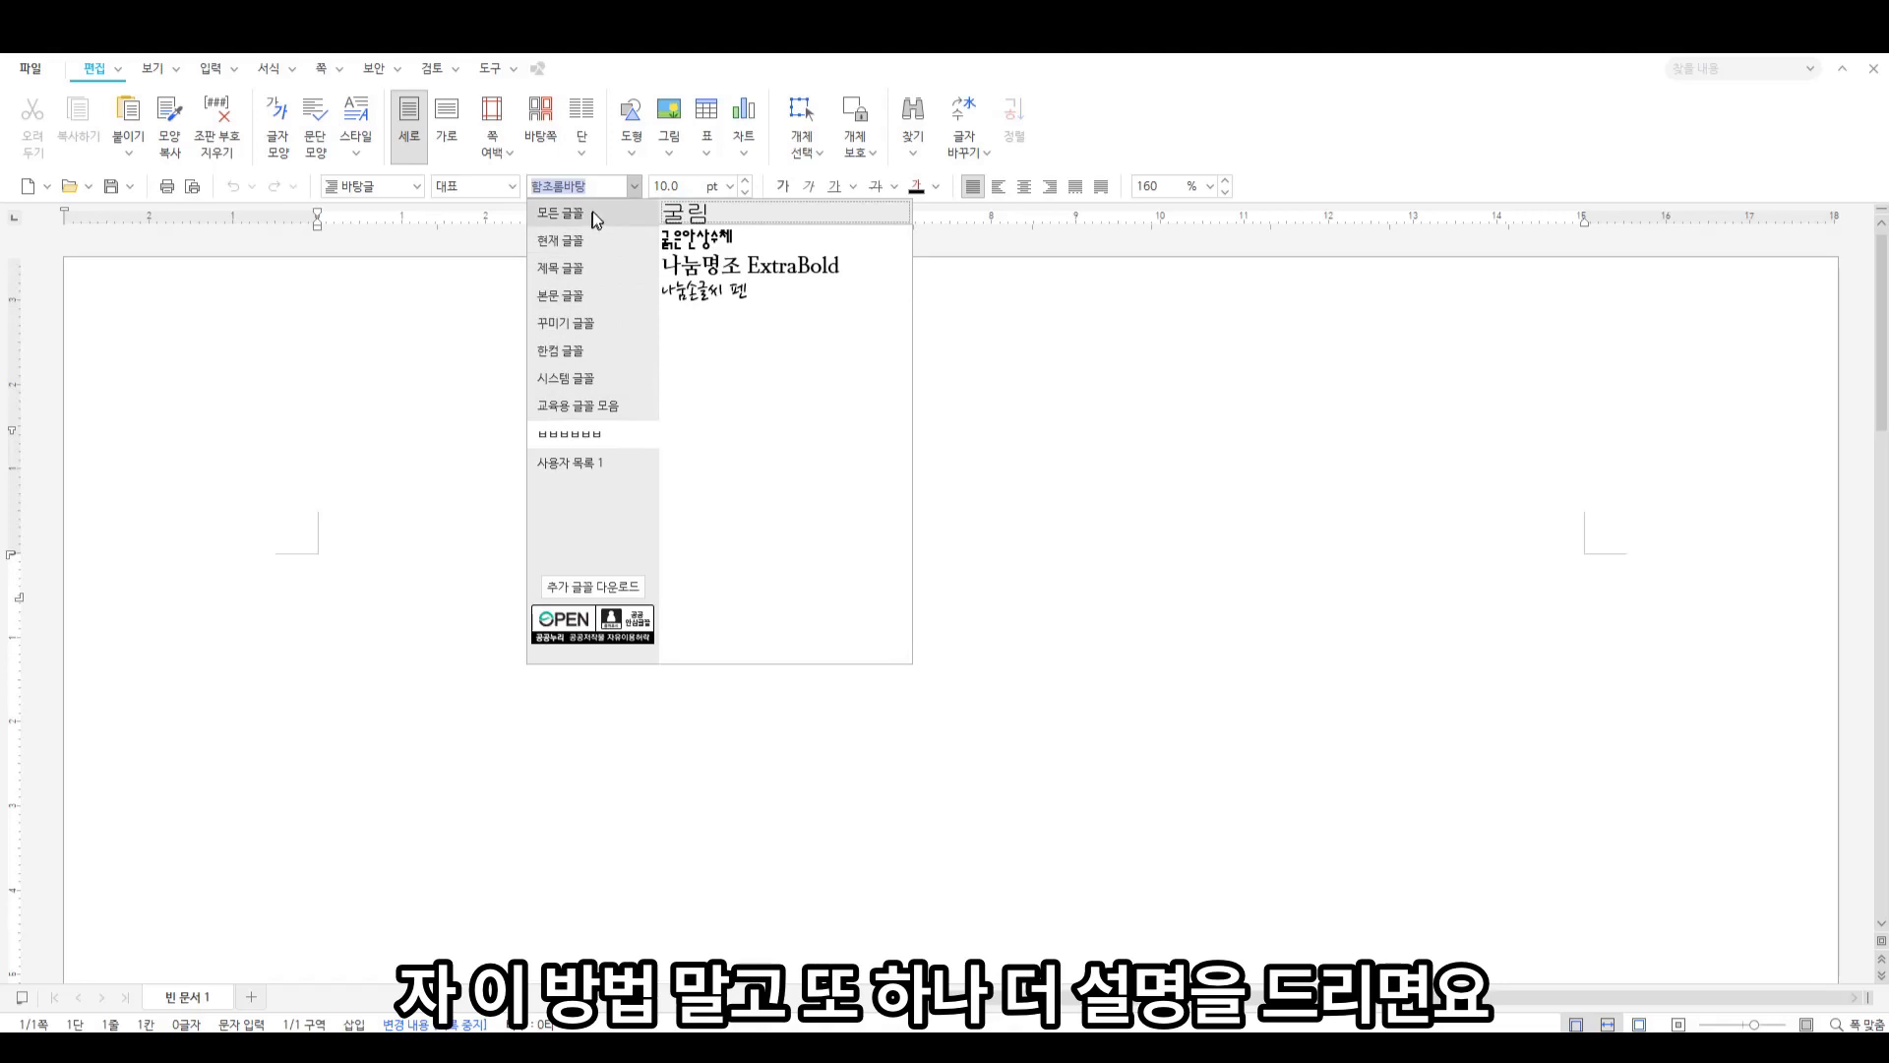
left_click(1091, 425)
Review the per-language fonts of the representative fonts 테스트 and 1111 in the font preferences, and leave without saving
left_click(490, 68)
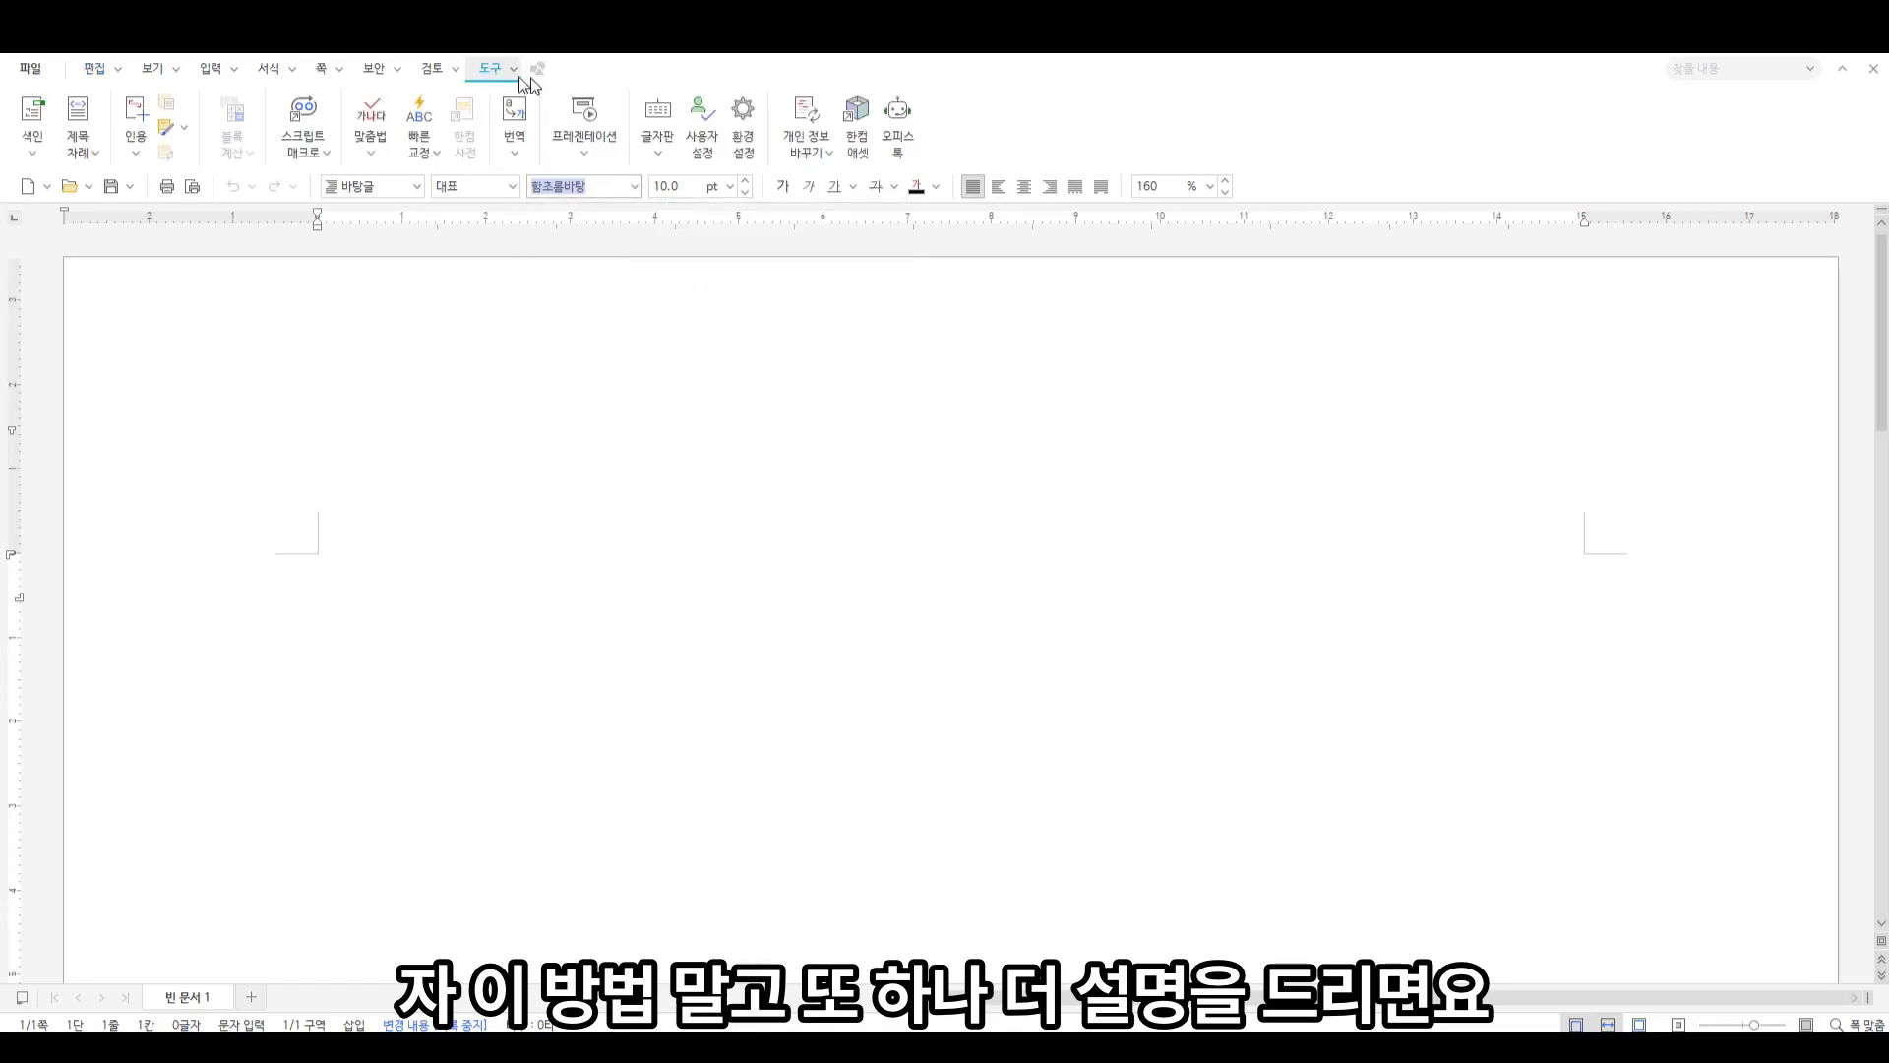
left_click(747, 131)
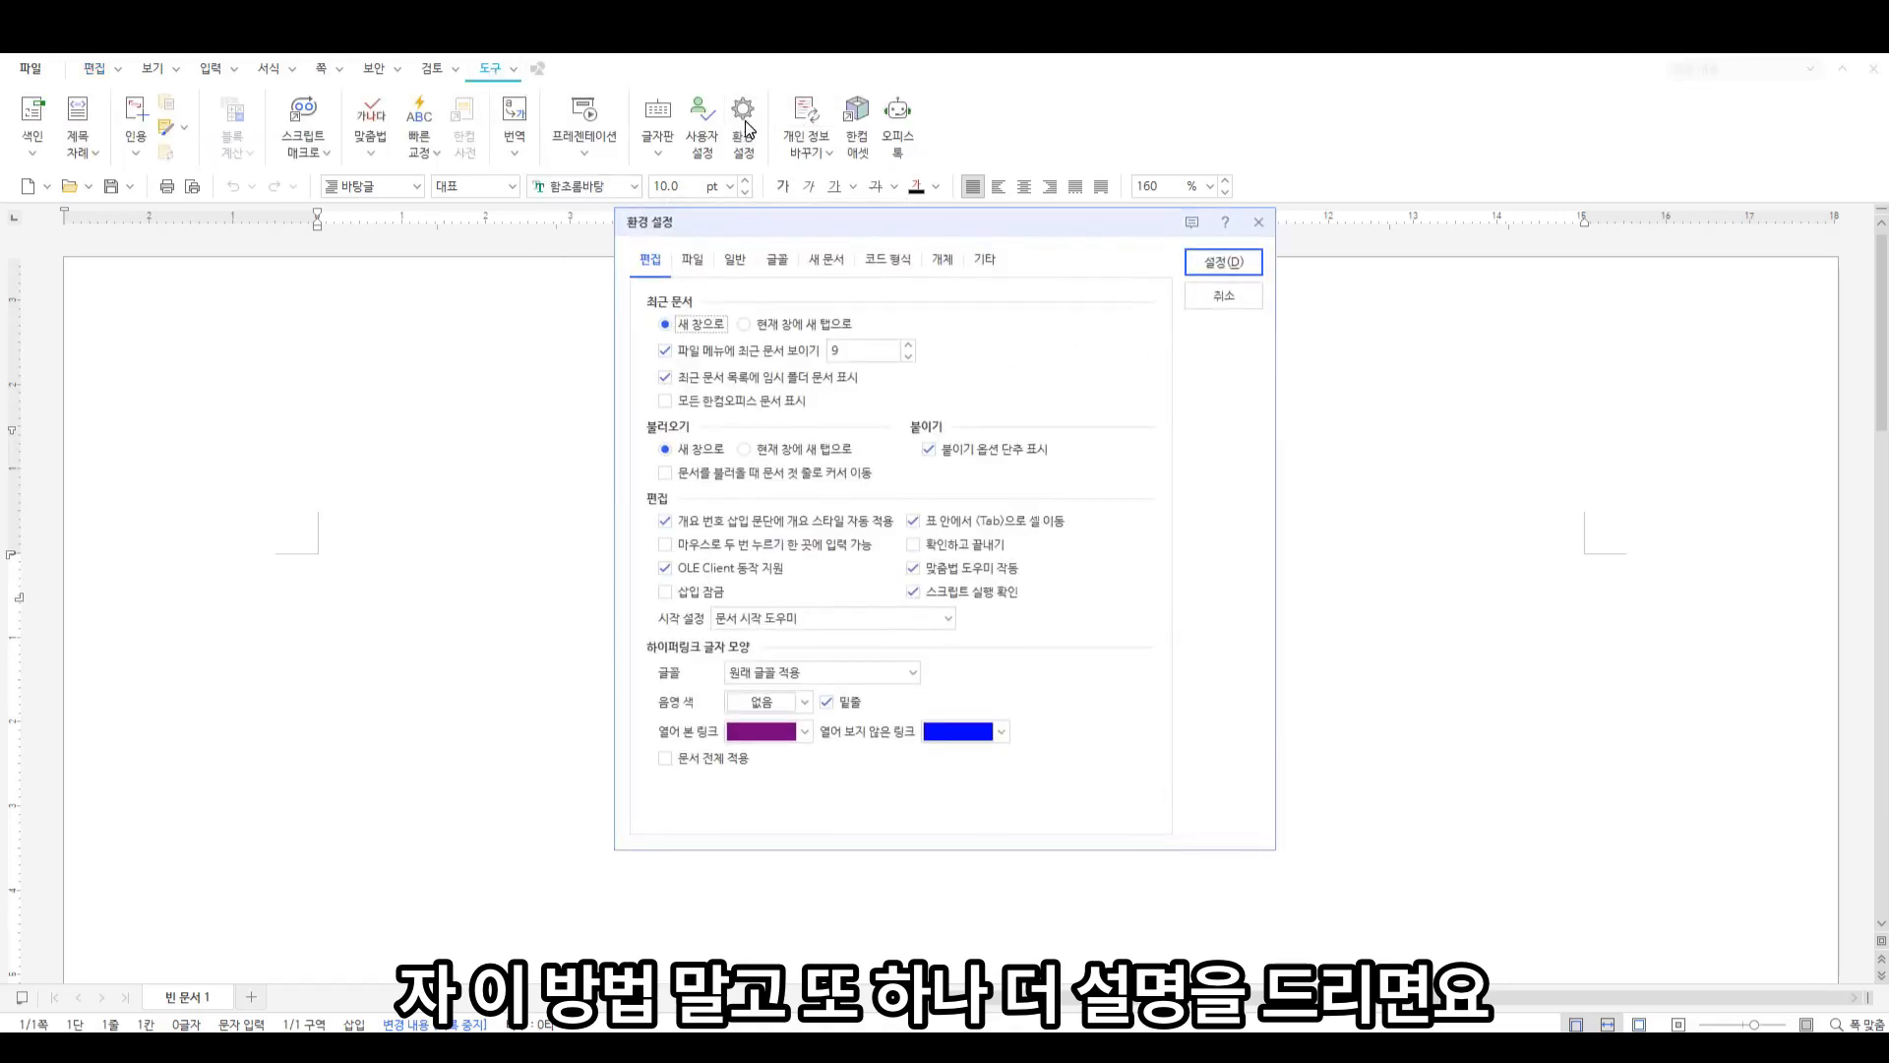
left_click(777, 266)
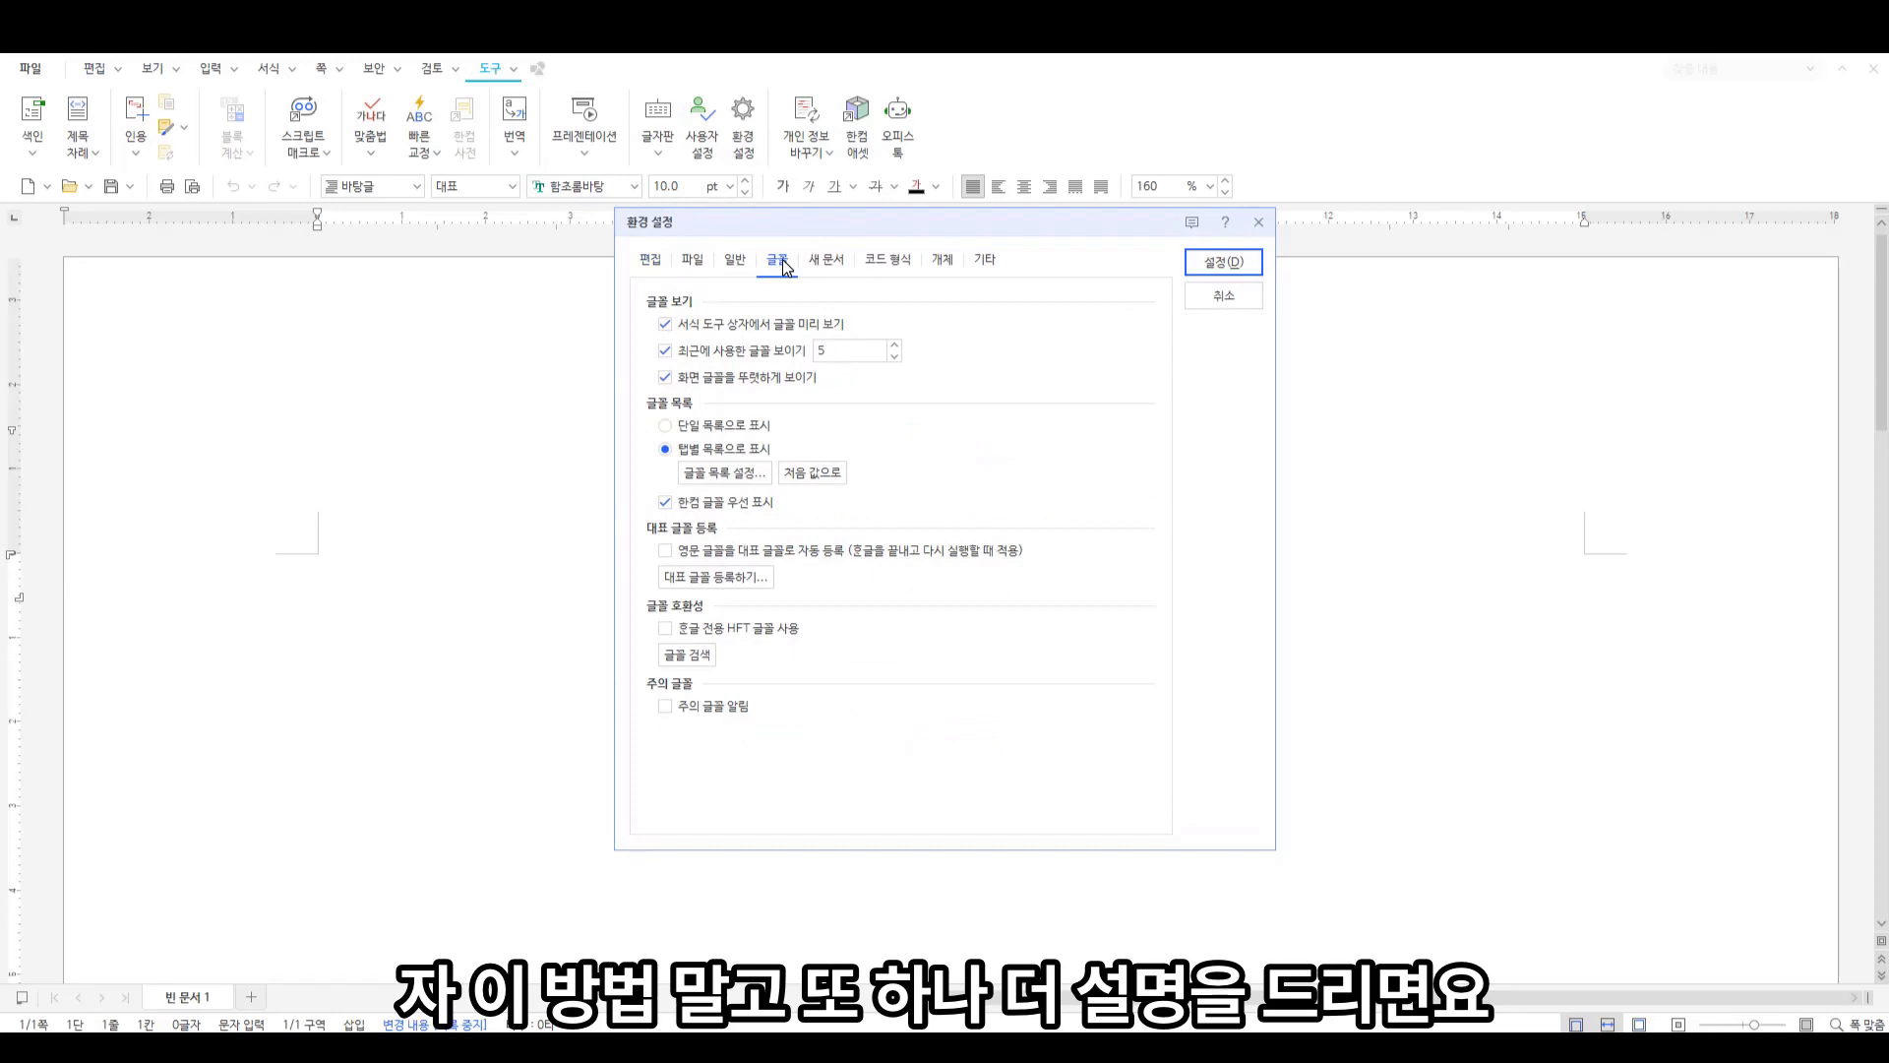
left_click(708, 582)
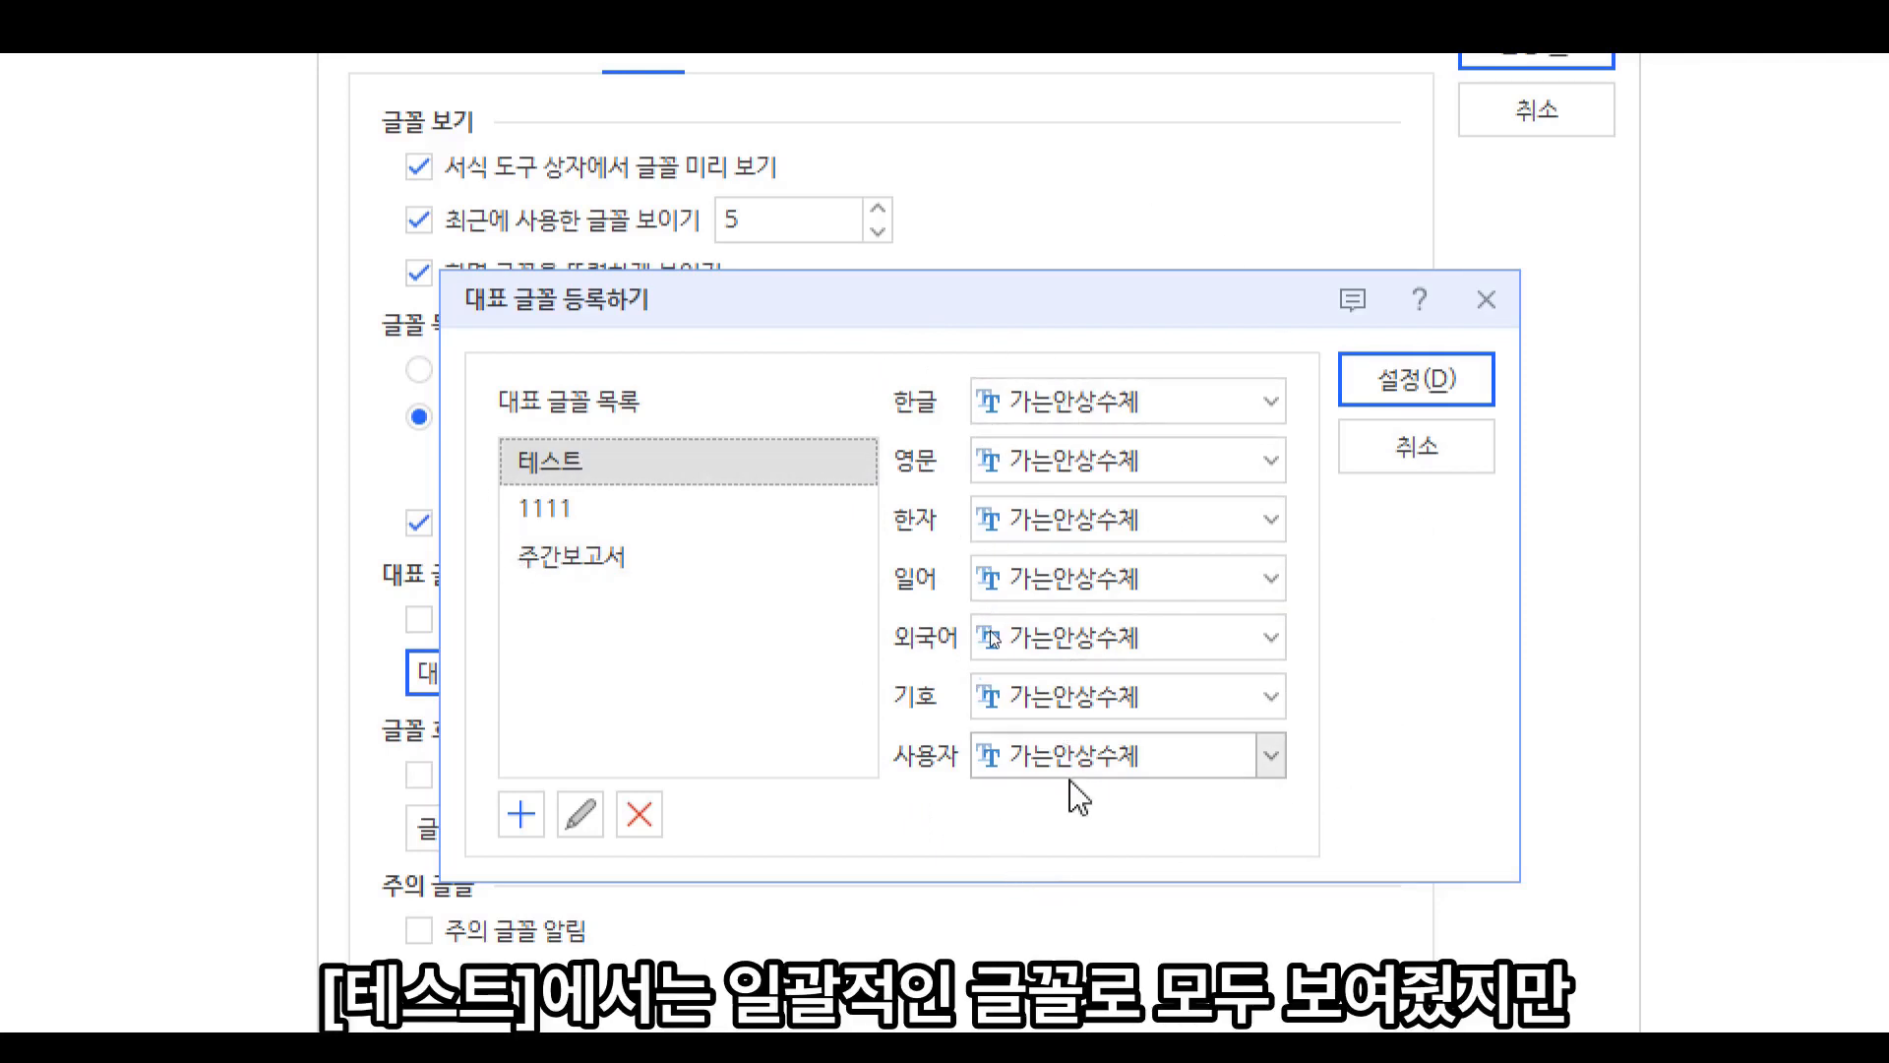
left_click(544, 520)
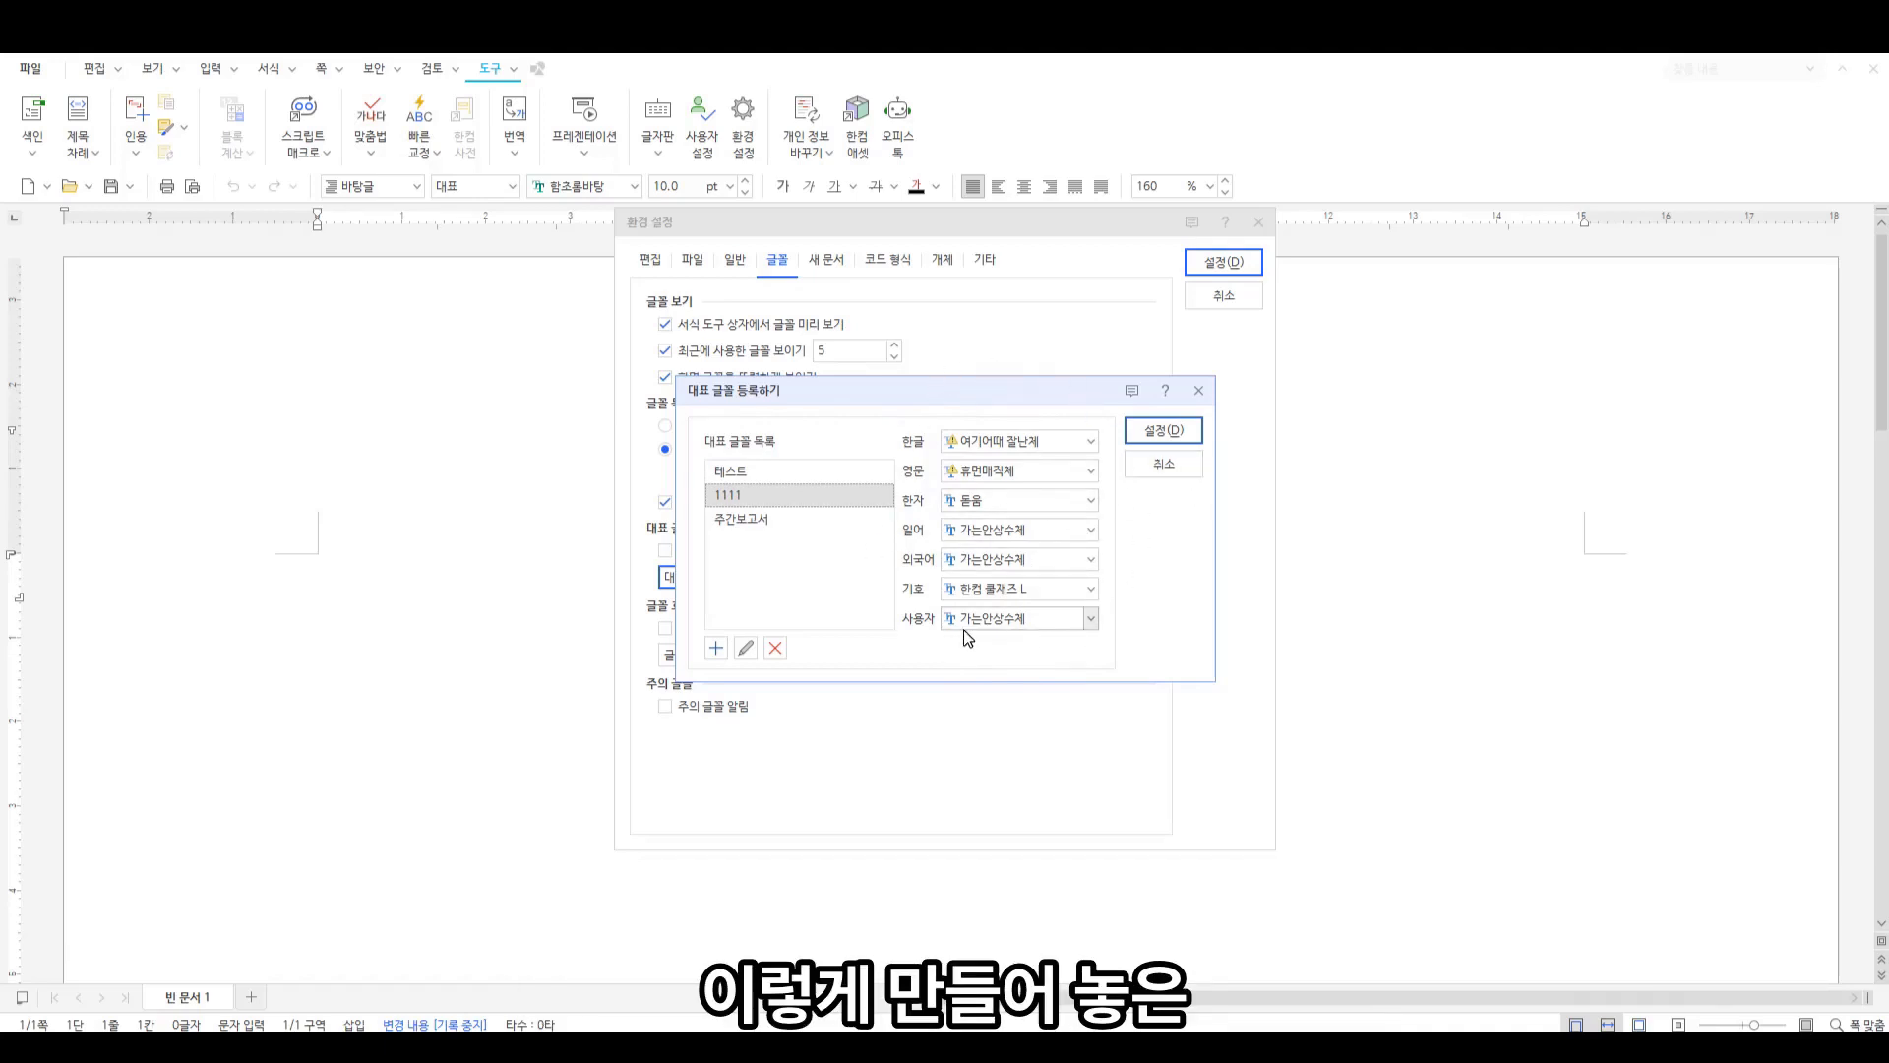
left_click(1165, 465)
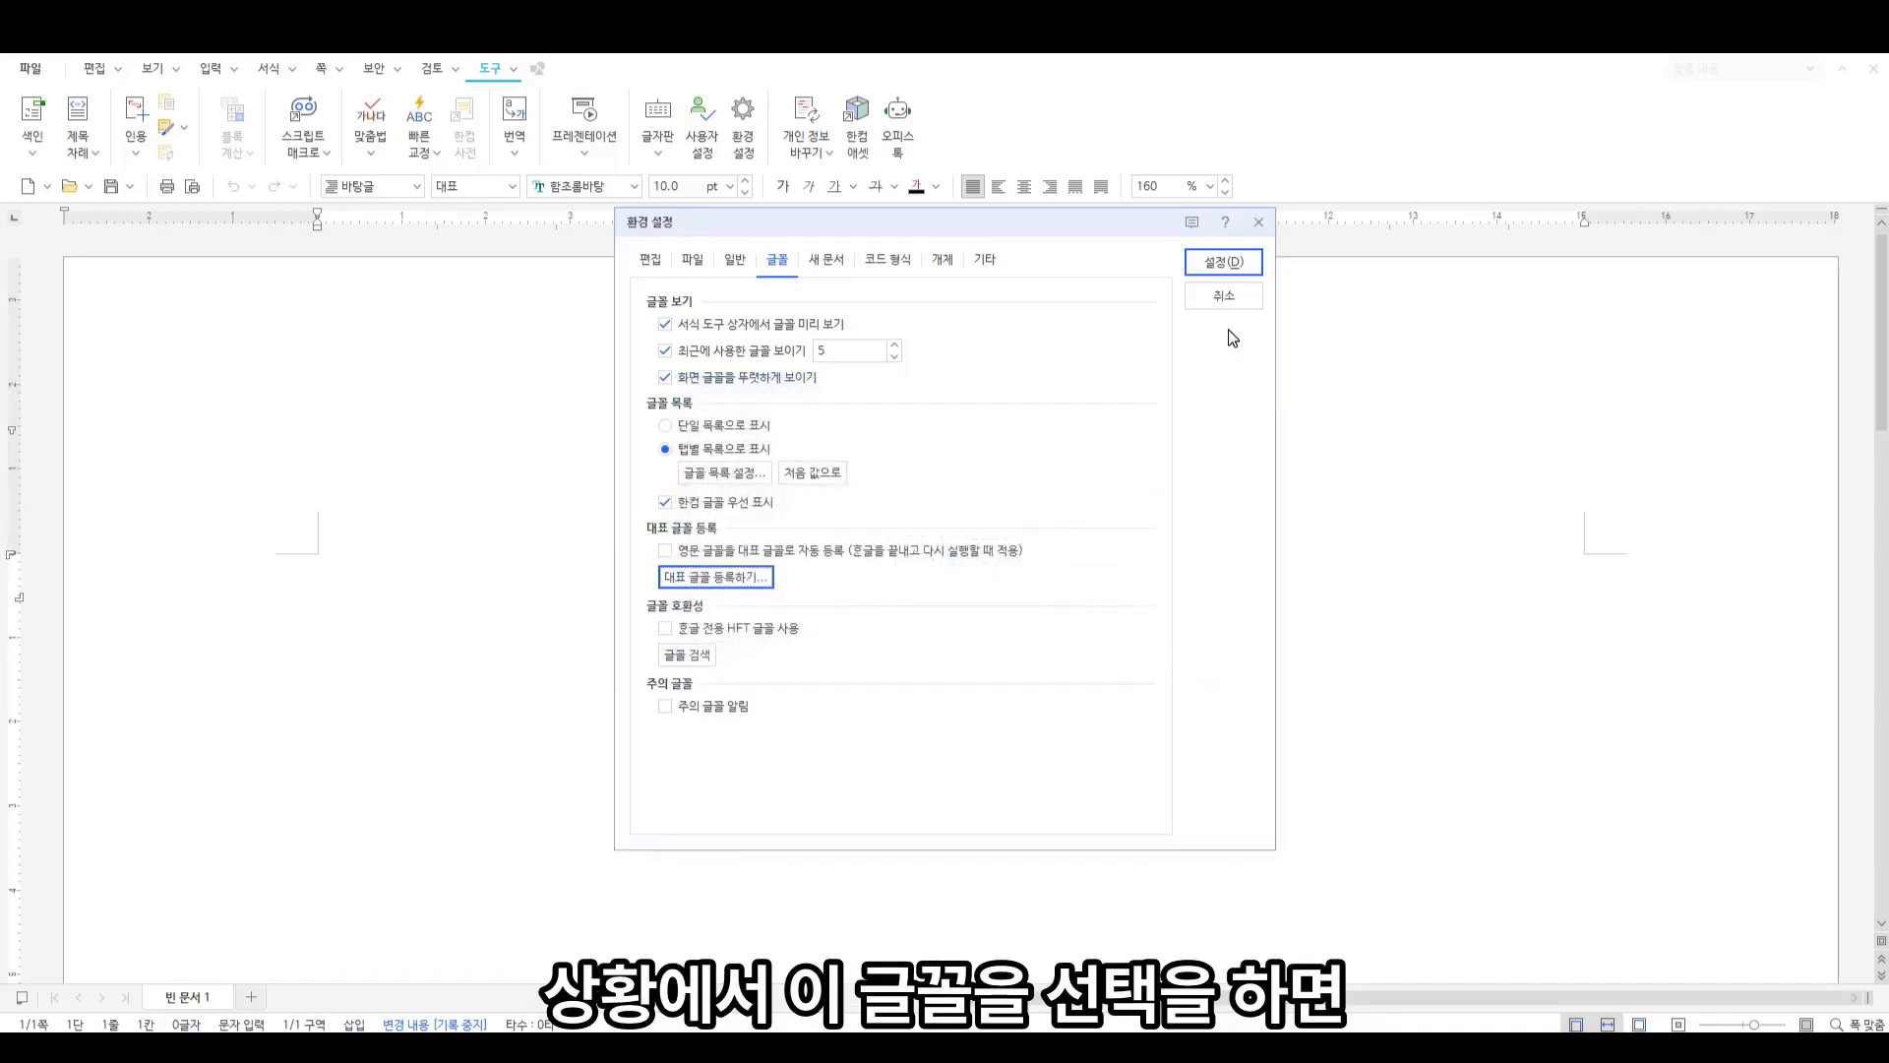
left_click(1224, 297)
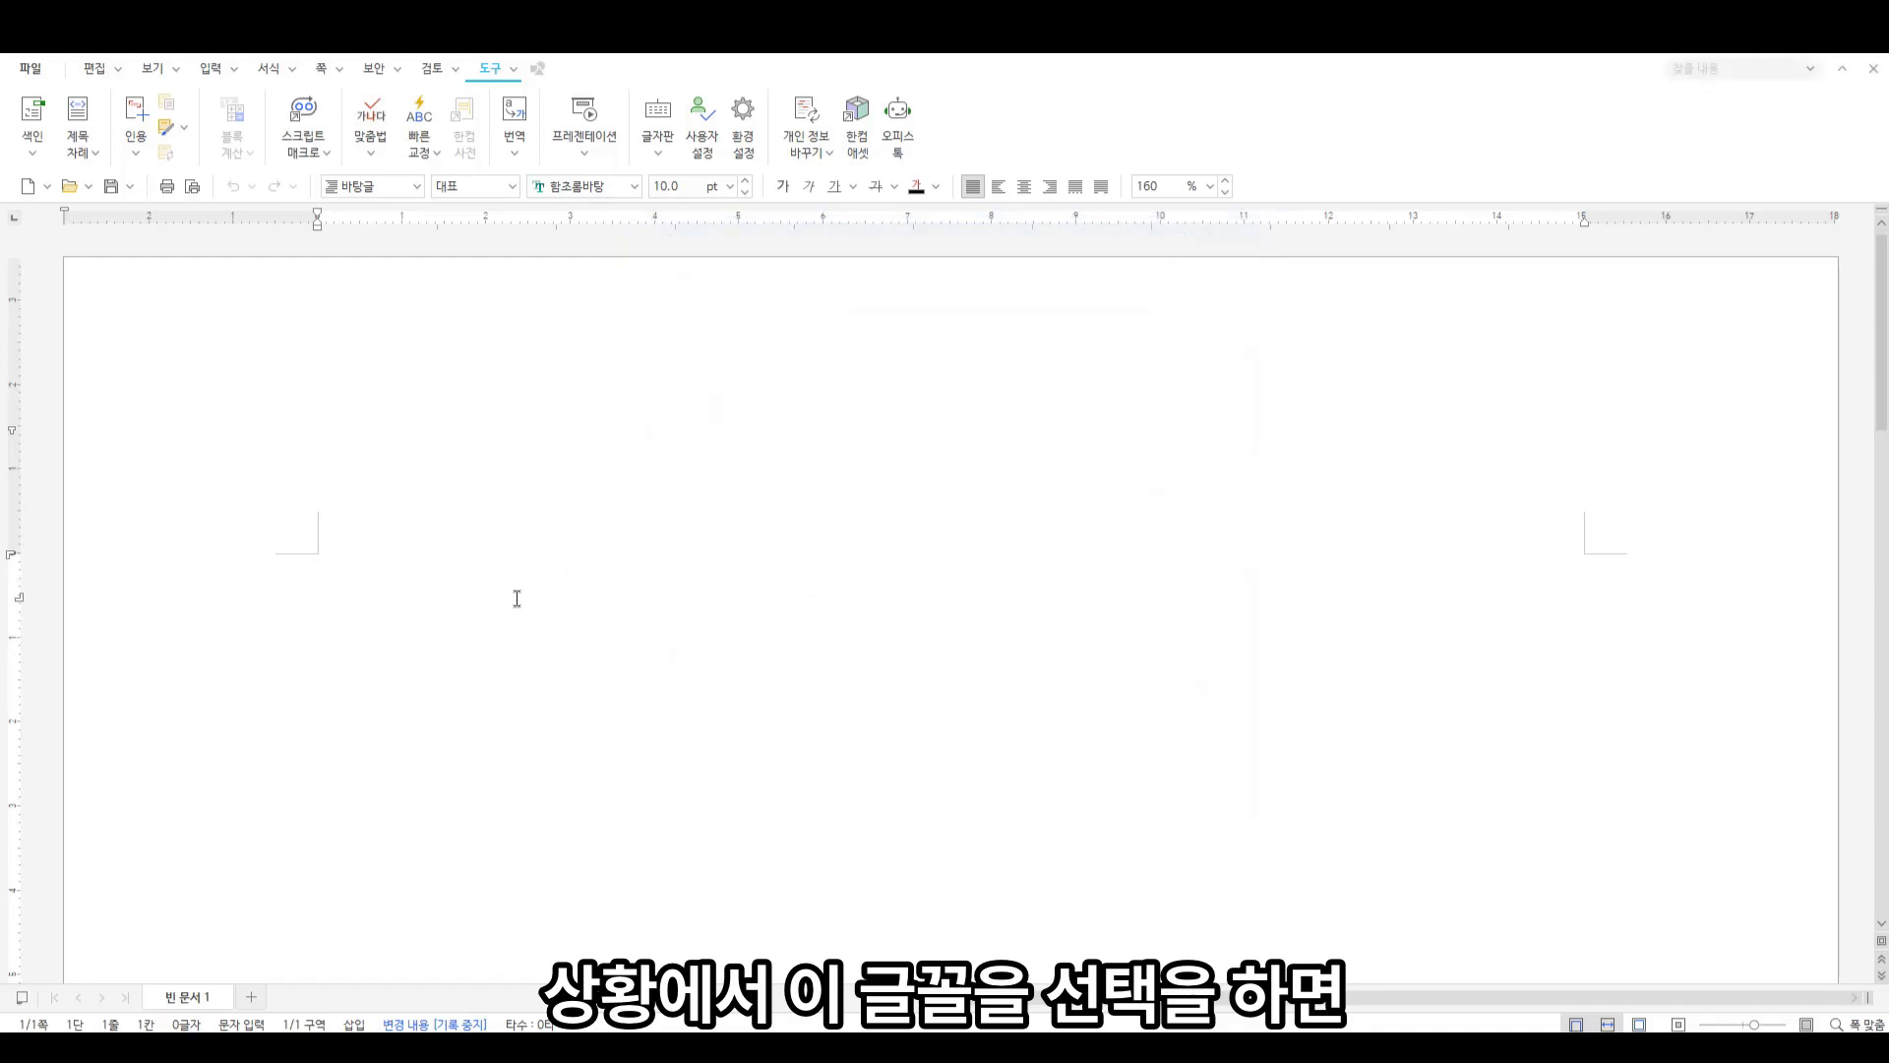
Enter 가가가가가가 in the blank document, followed by 김 converted to the combined Hangul and Hanja form 김(金)
type("가가가가가가")
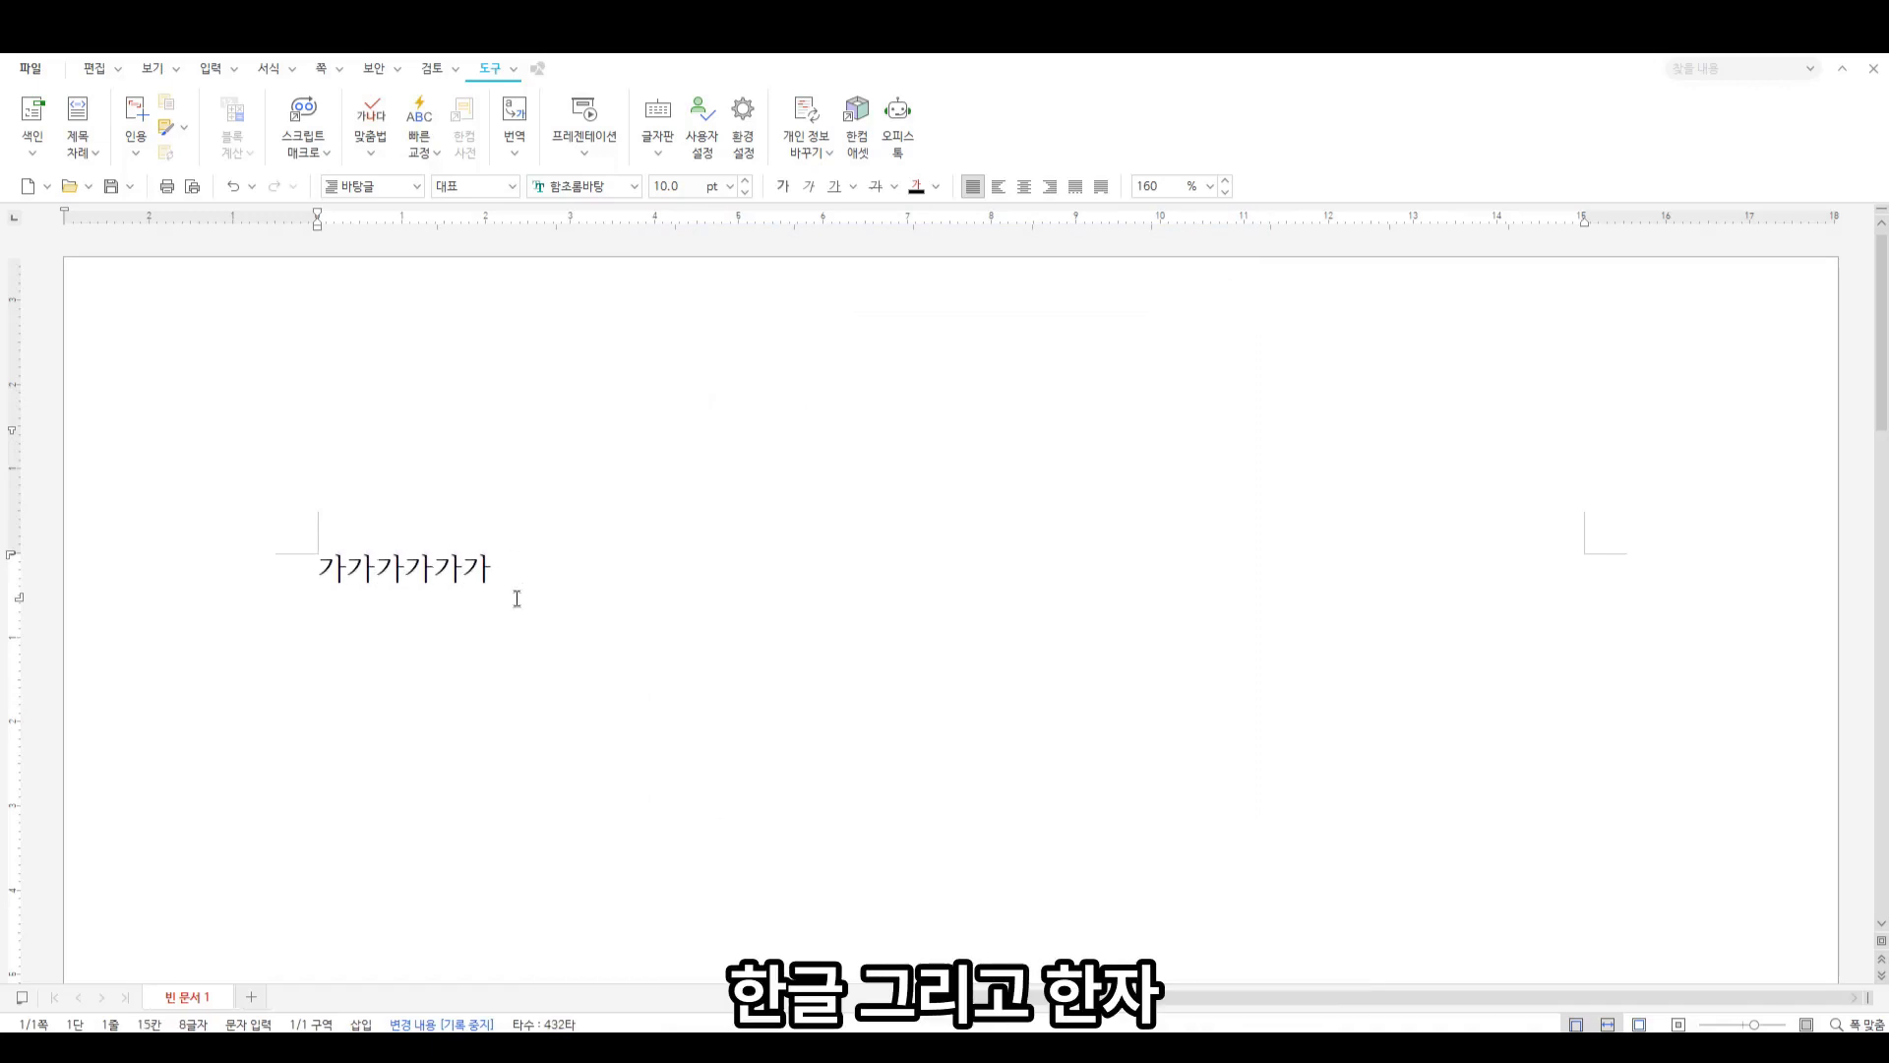
type("rlrla")
key("F9")
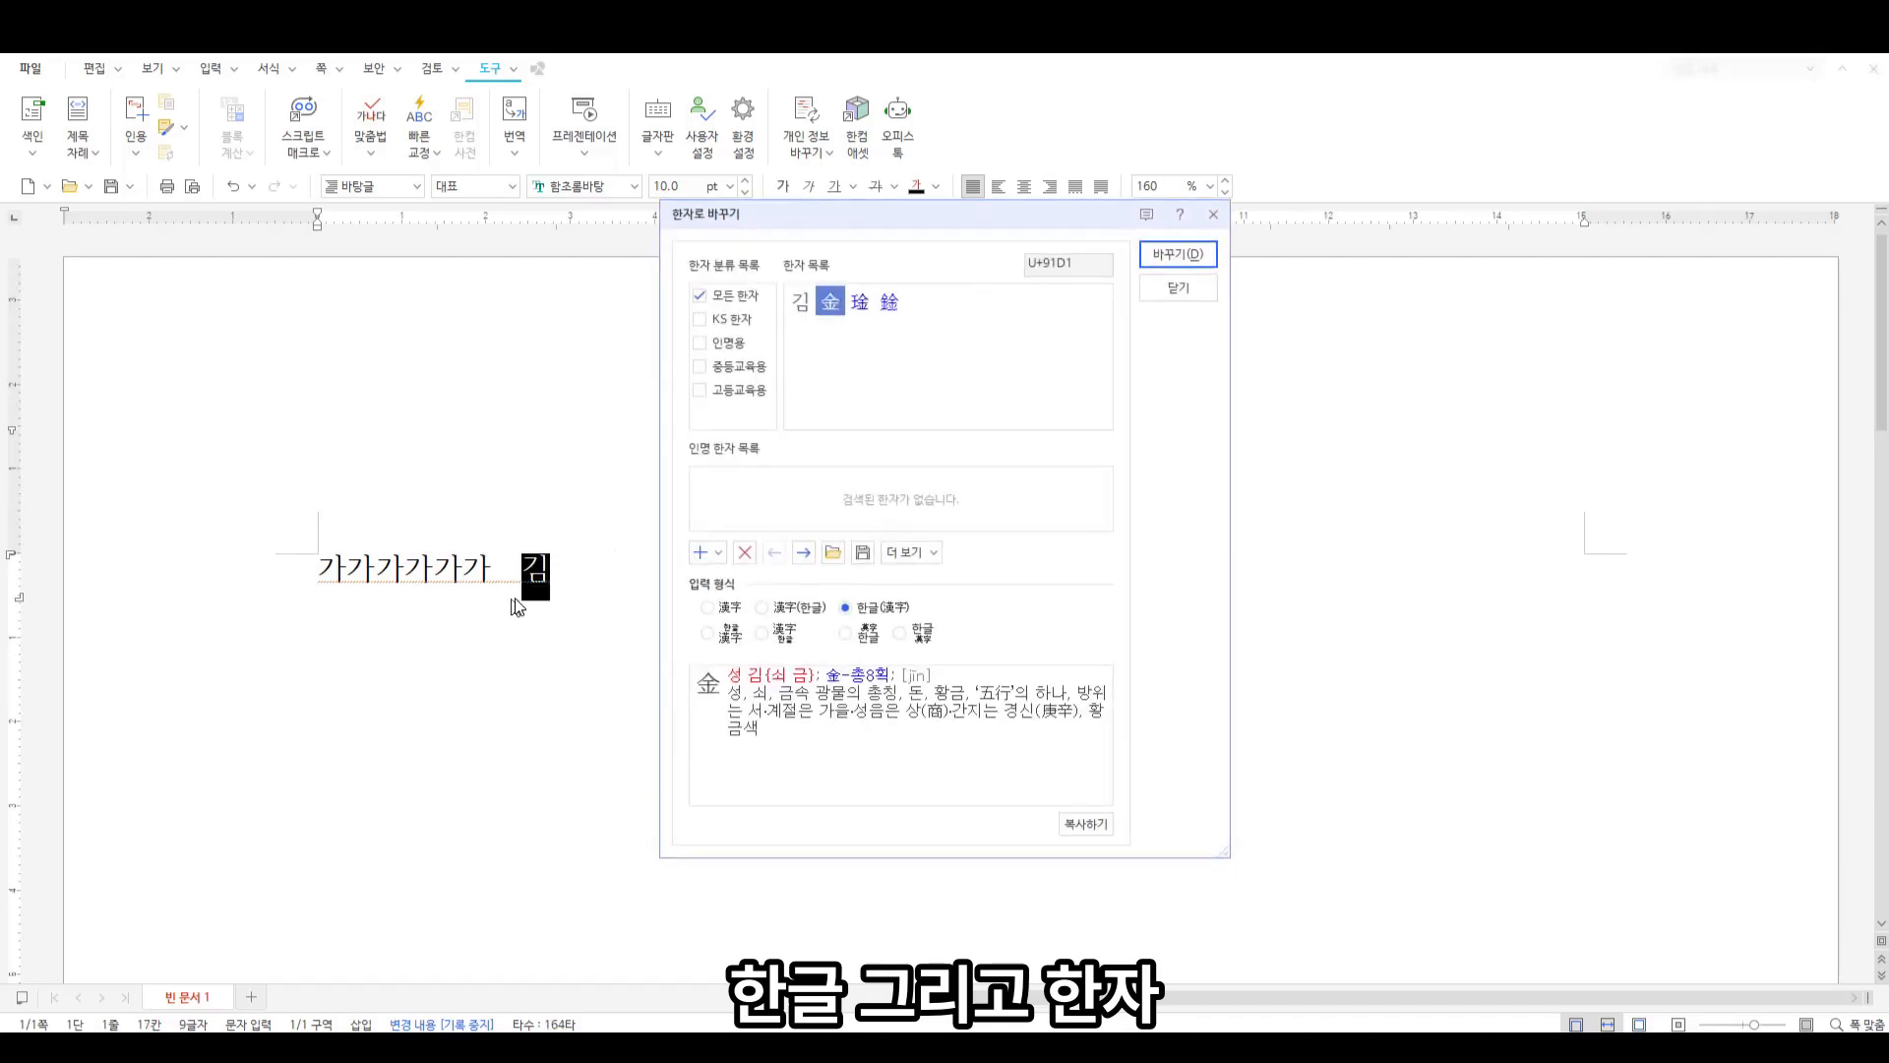
left_click(1179, 258)
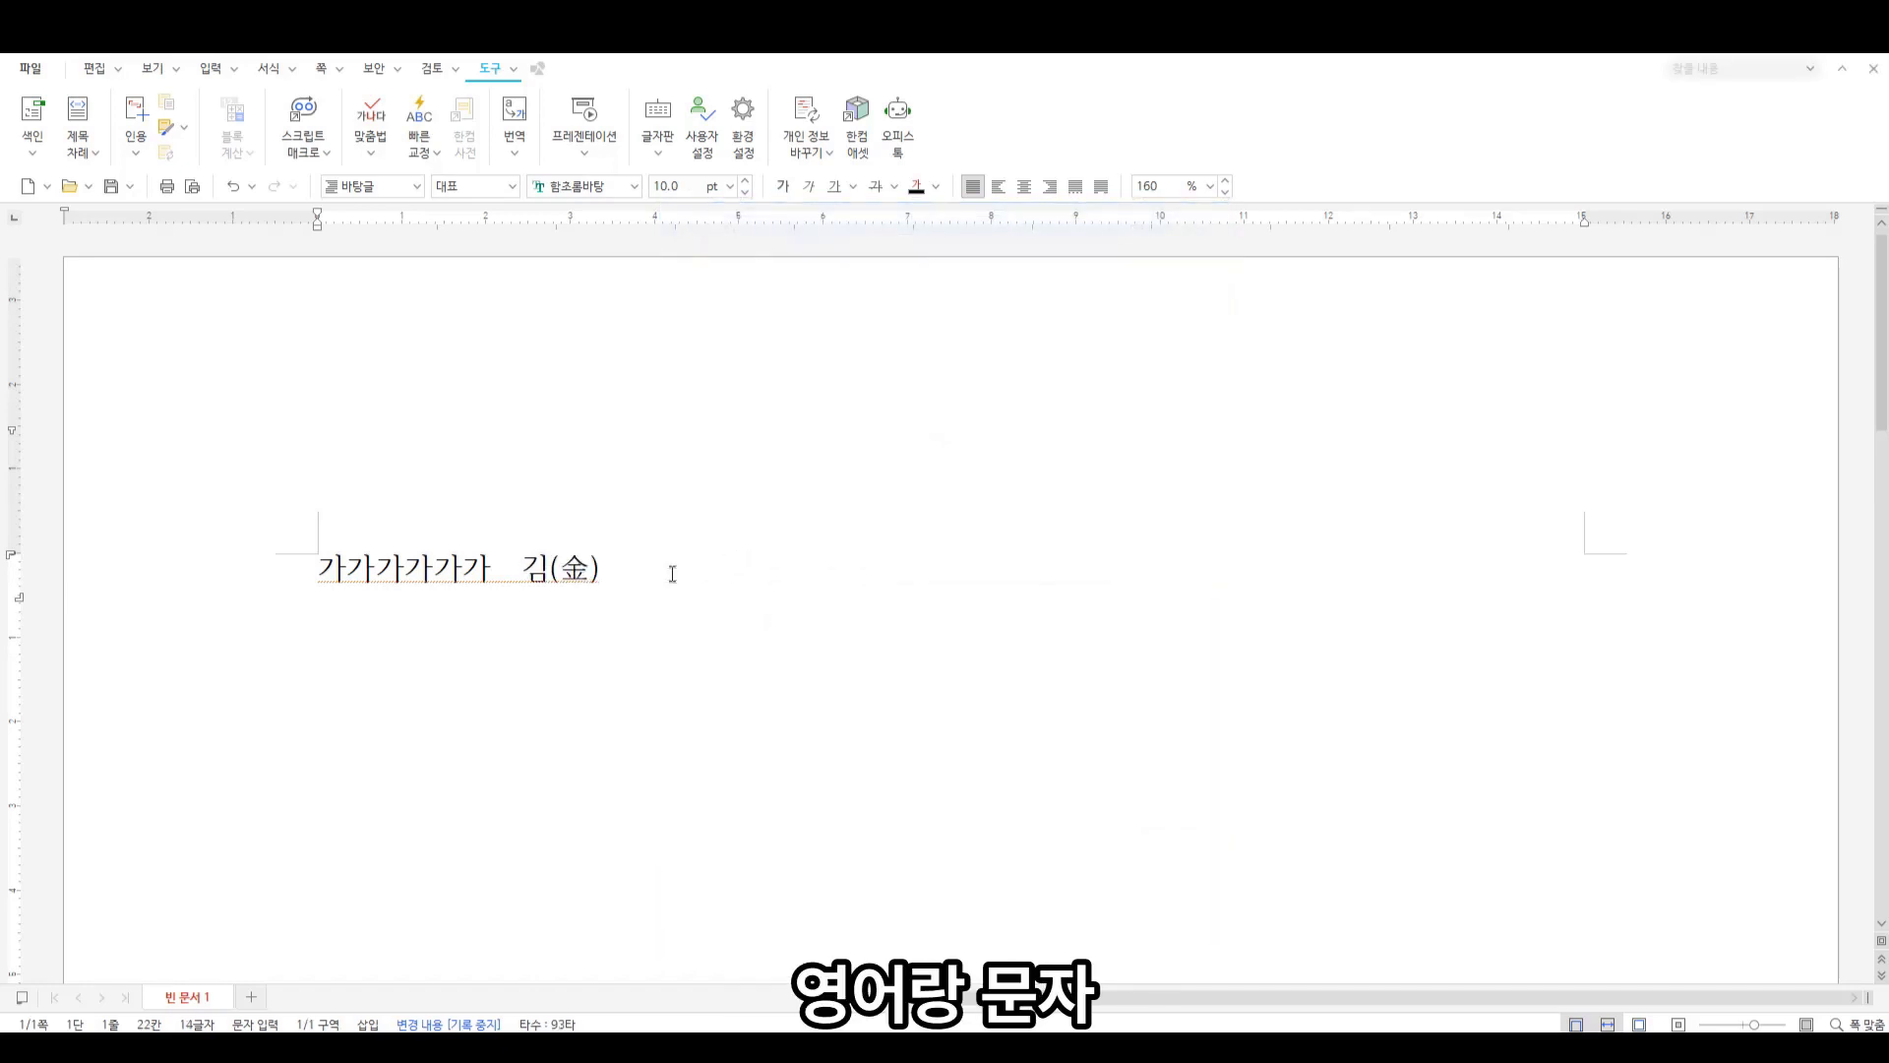
Add the punctuation, number and English sample text !!!1 abcdef after 김(金)
type("!!!1 abc")
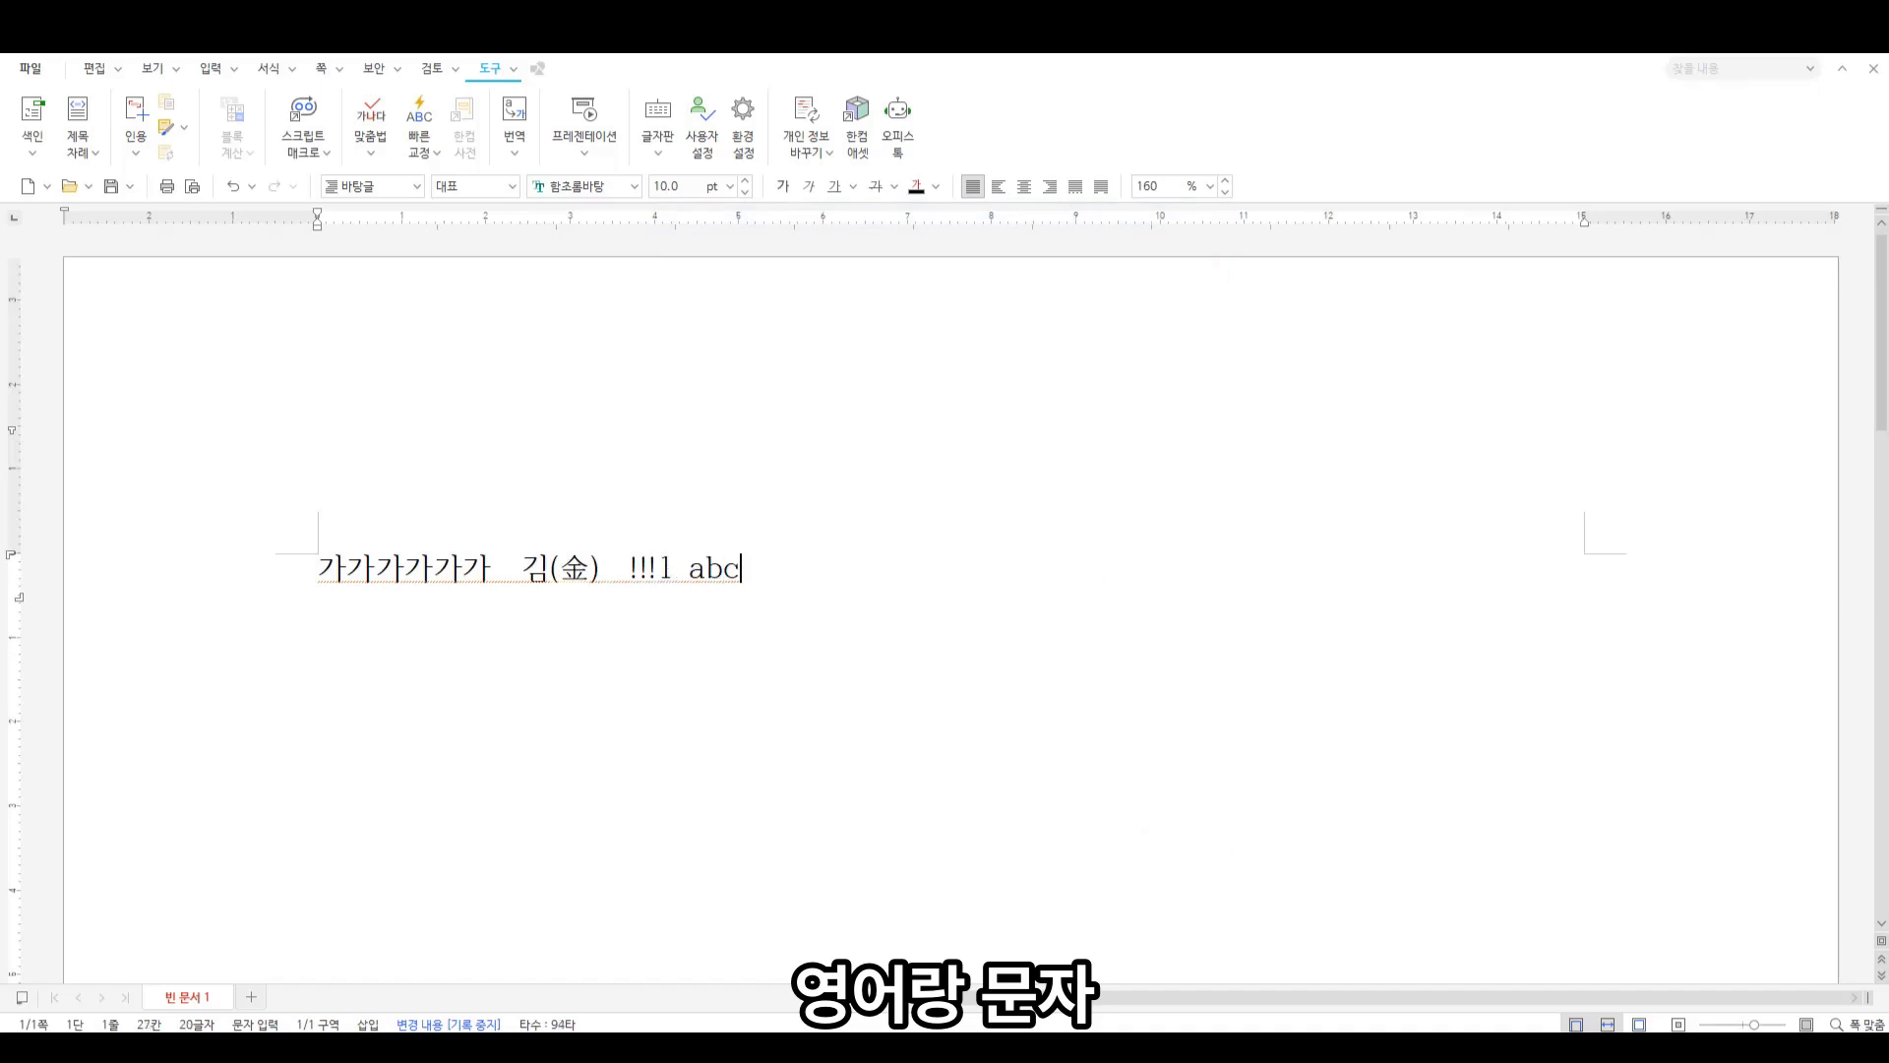
type("dd")
key("BackSpace")
type("ef")
Insert the ♂ symbol from the 기호1 character set at the end of the sample line
key("ctrl+F10")
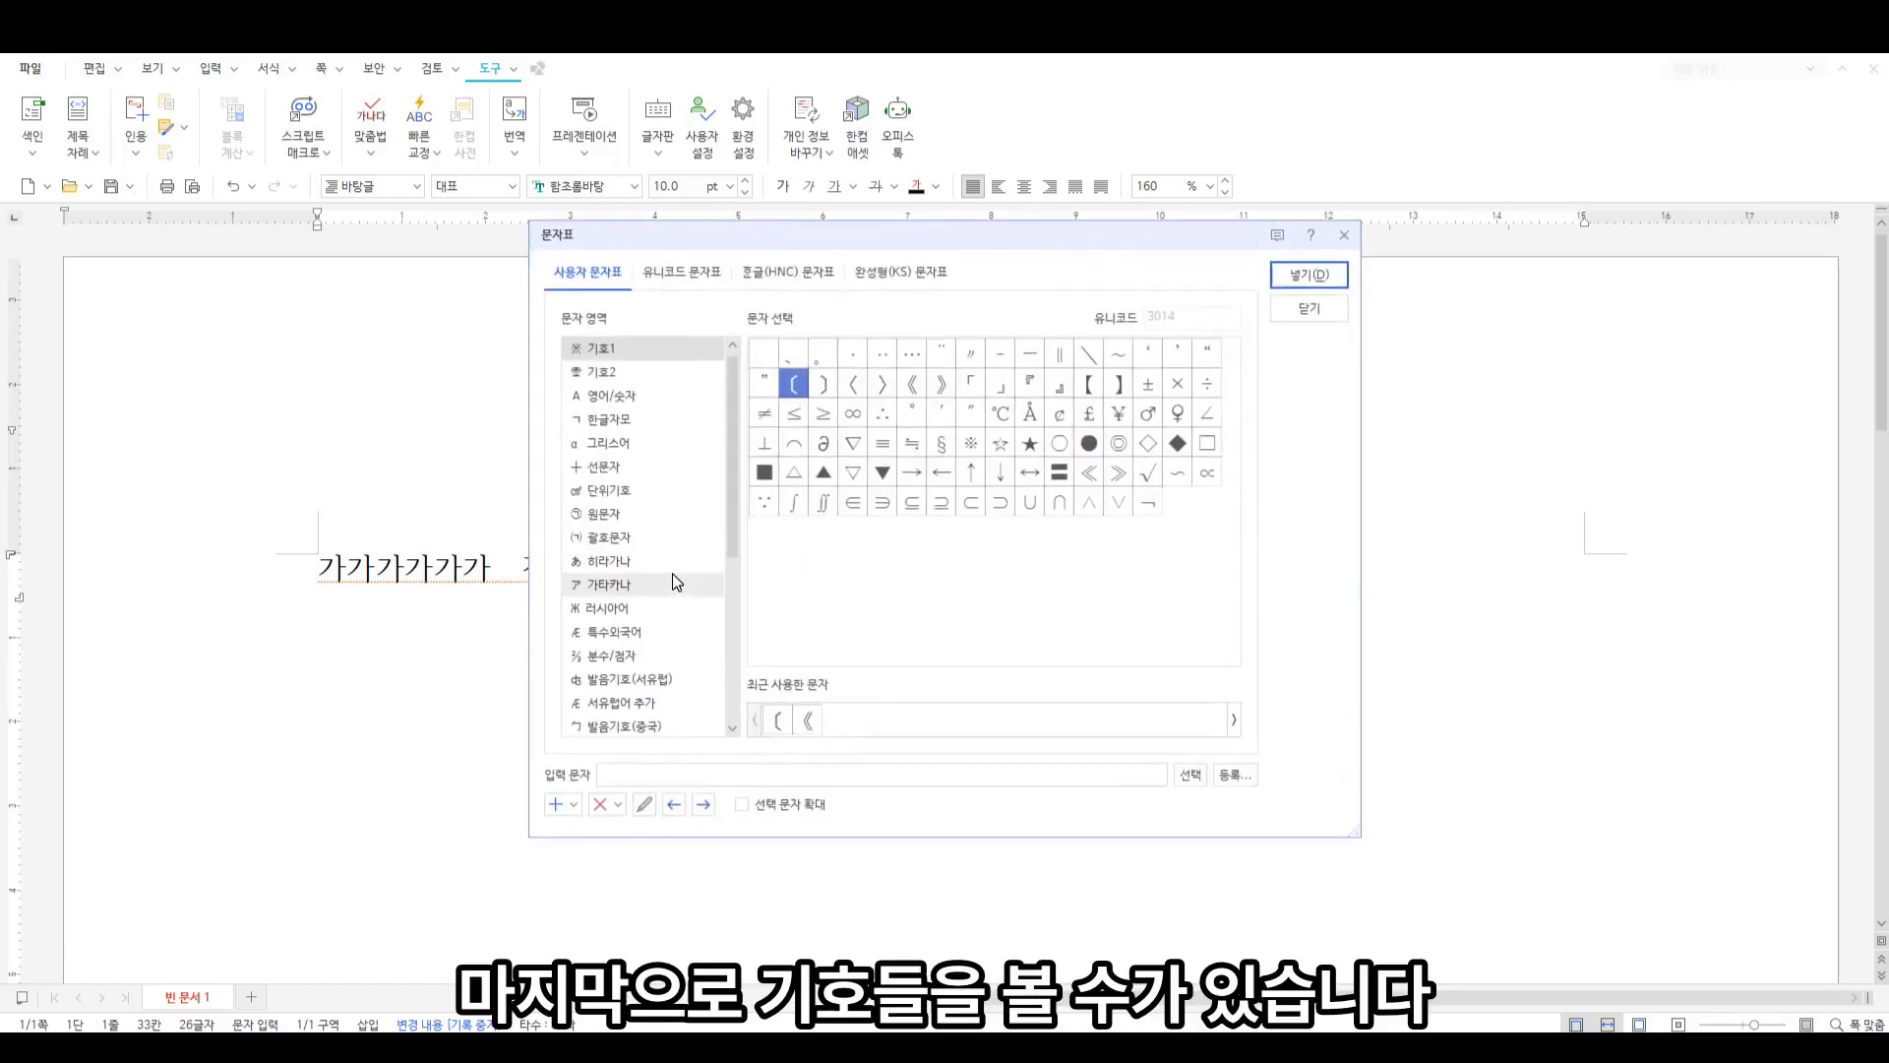
left_click(1149, 414)
left_click(1309, 276)
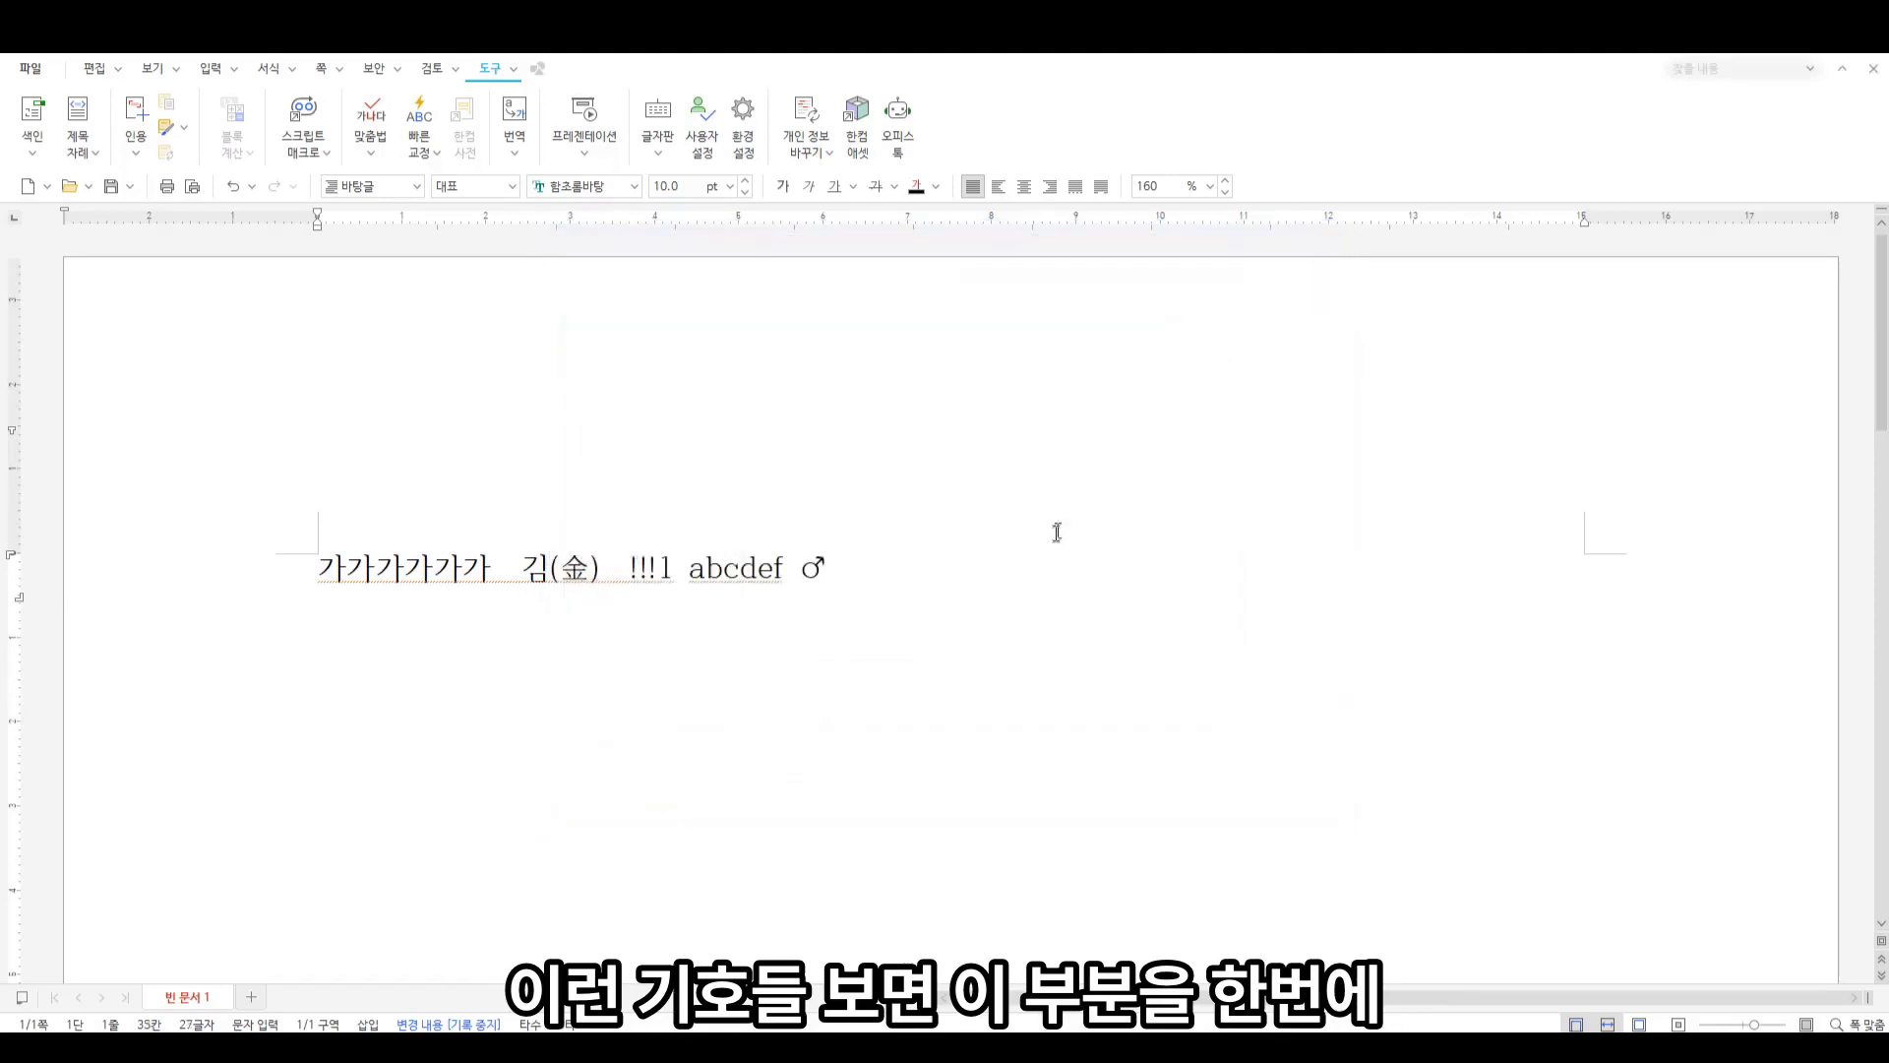
Apply the representative font 1111 to the entire mixed-script sample line
left_click_drag(881, 569, 109, 573)
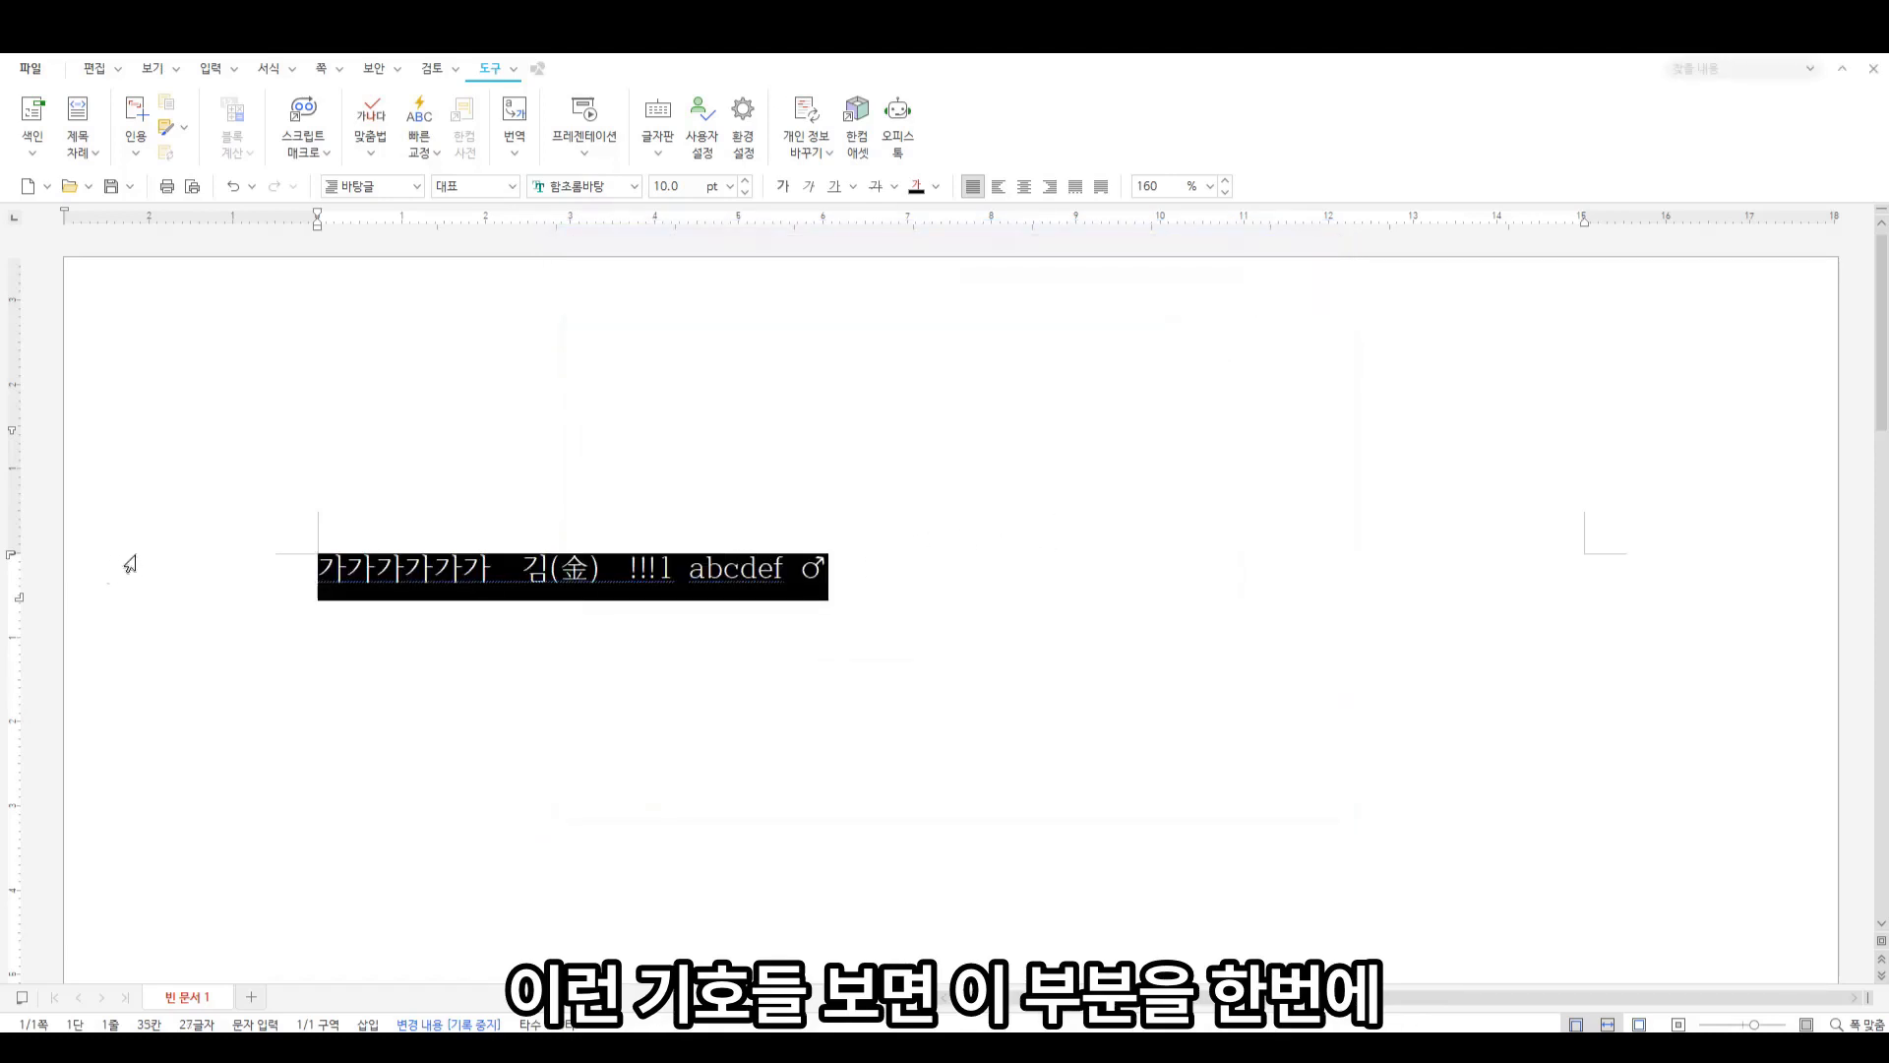
left_click(635, 186)
left_click(592, 218)
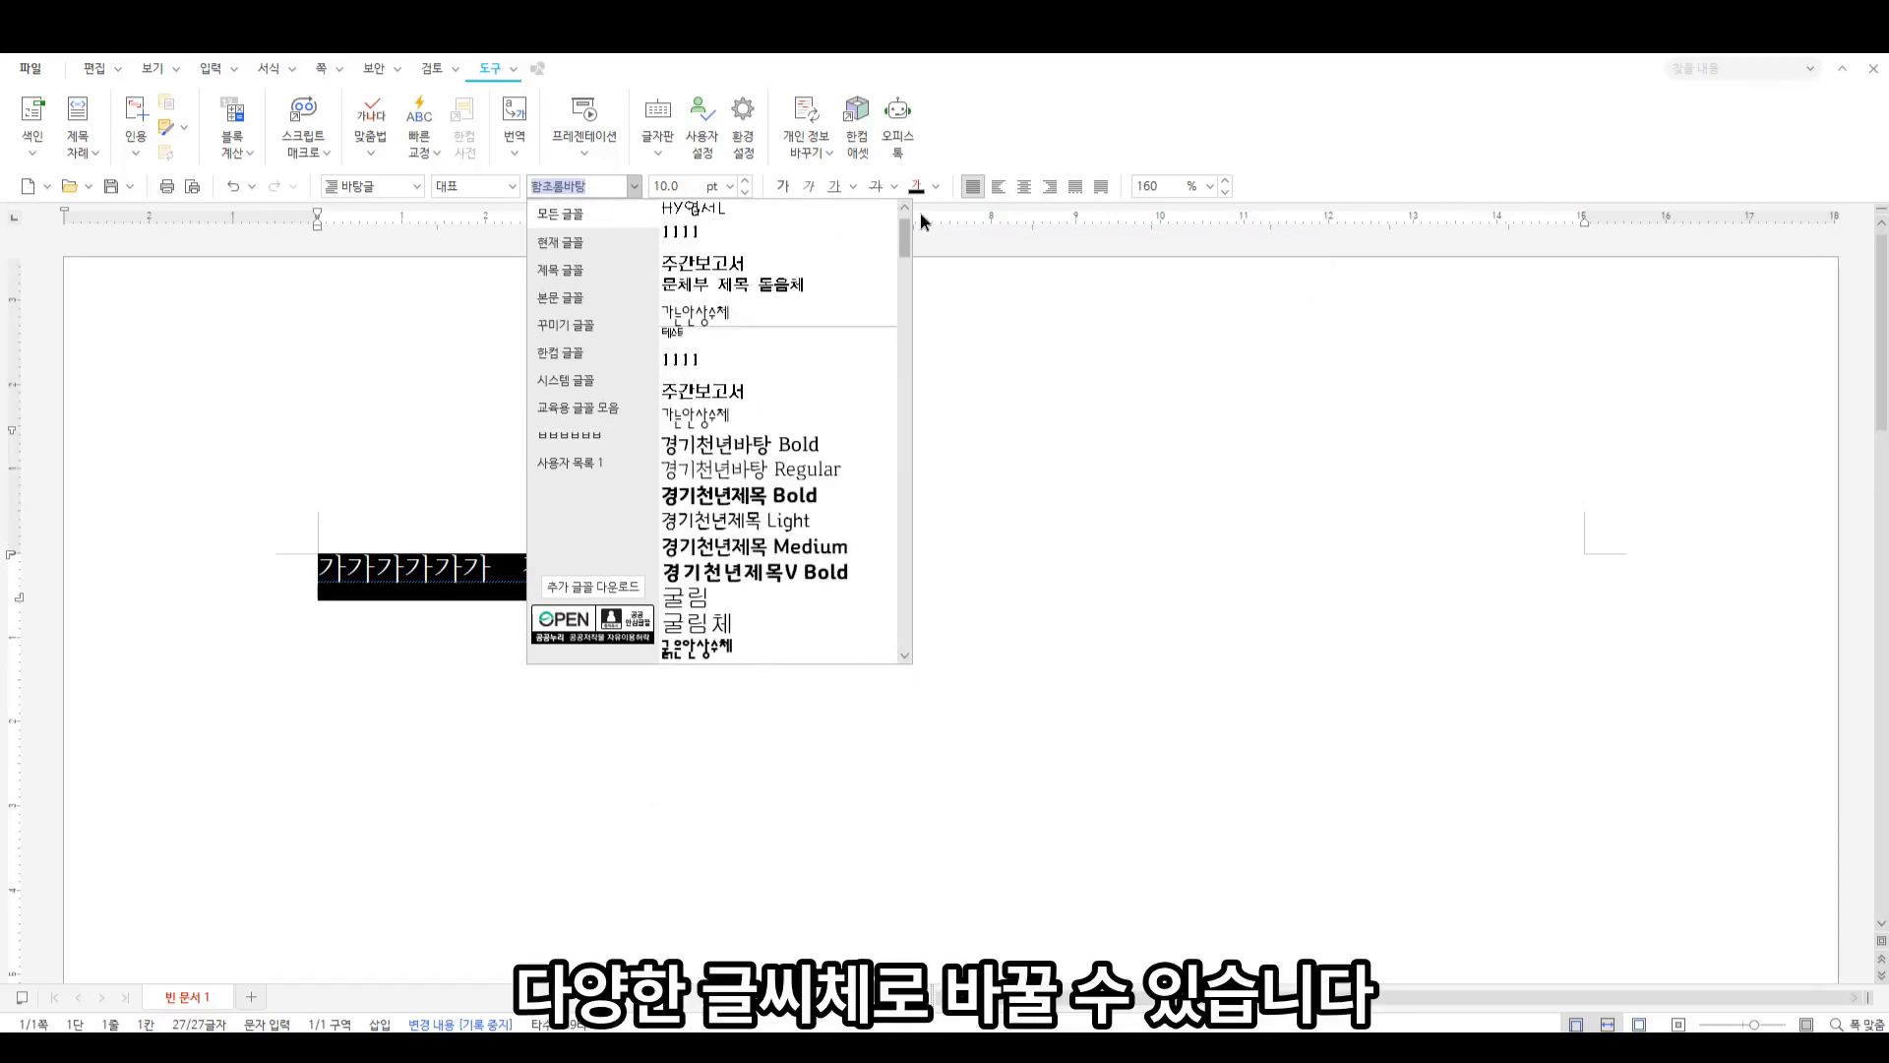
left_click(723, 360)
left_click(898, 586)
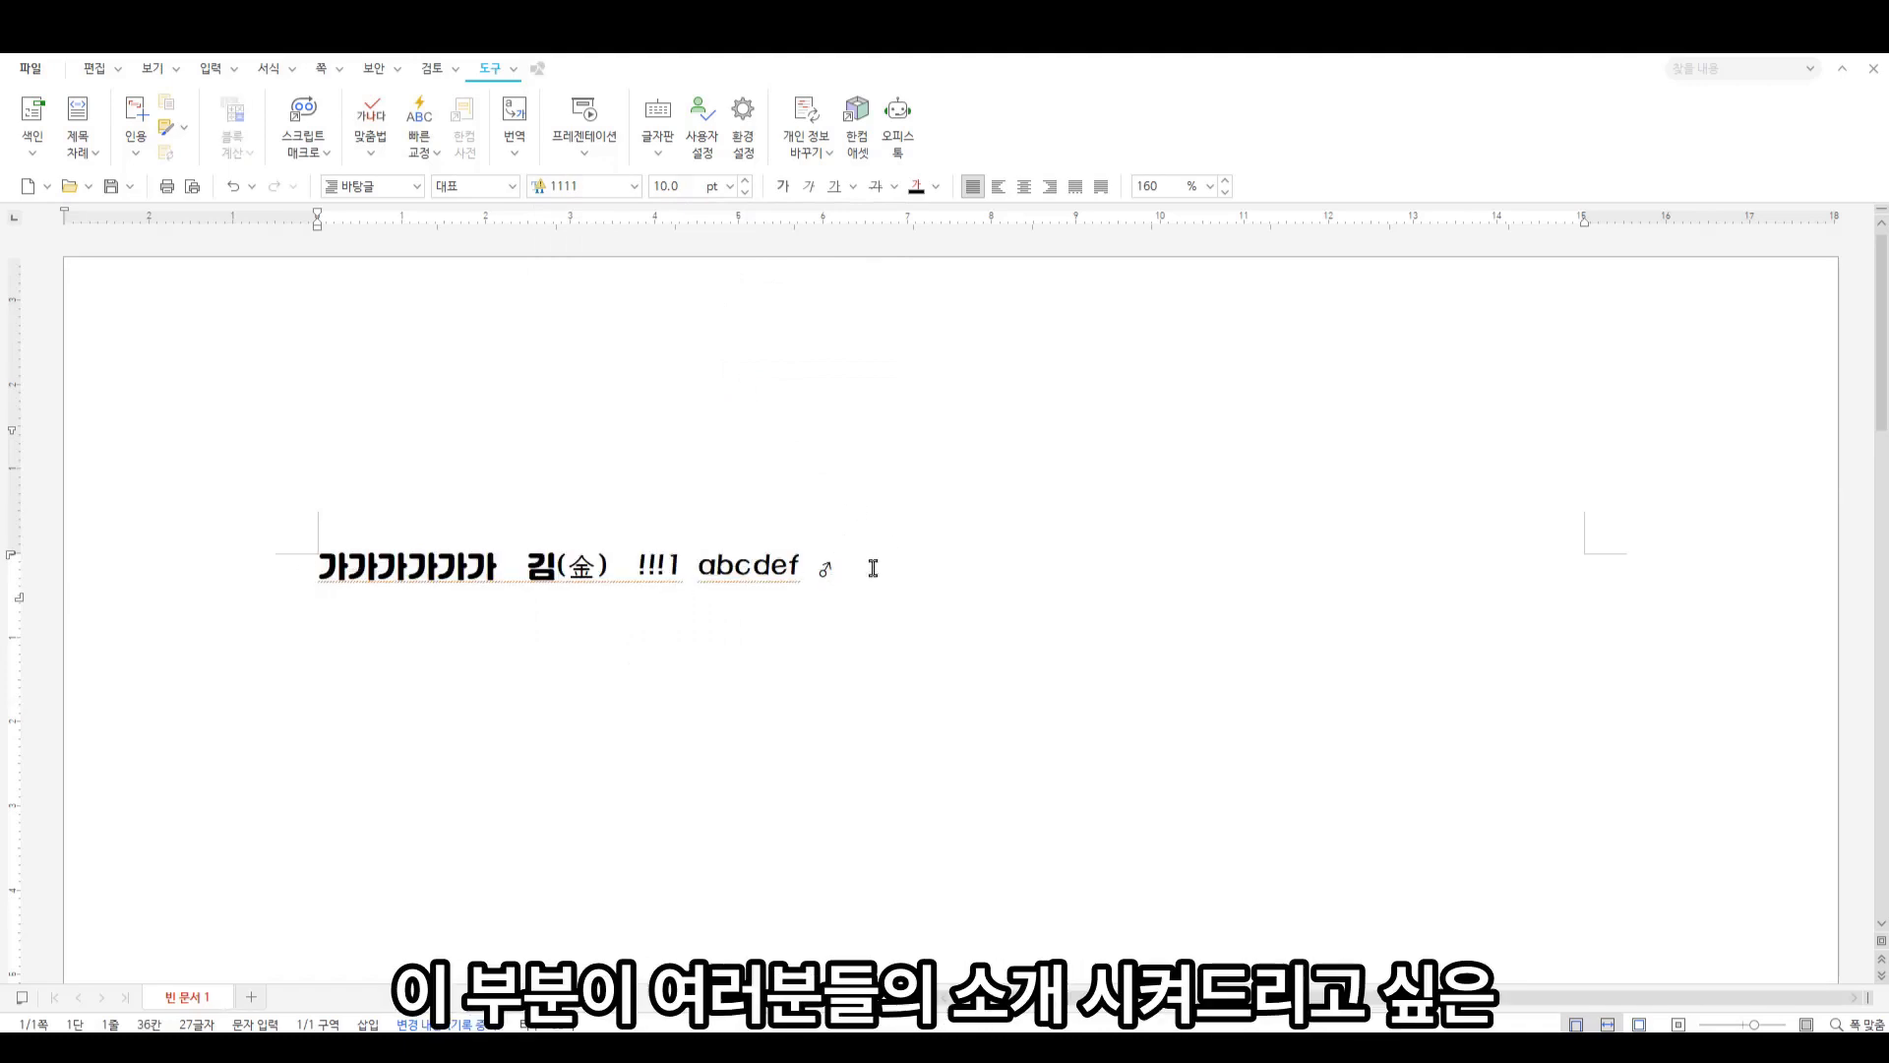
left_click_drag(869, 566, 203, 539)
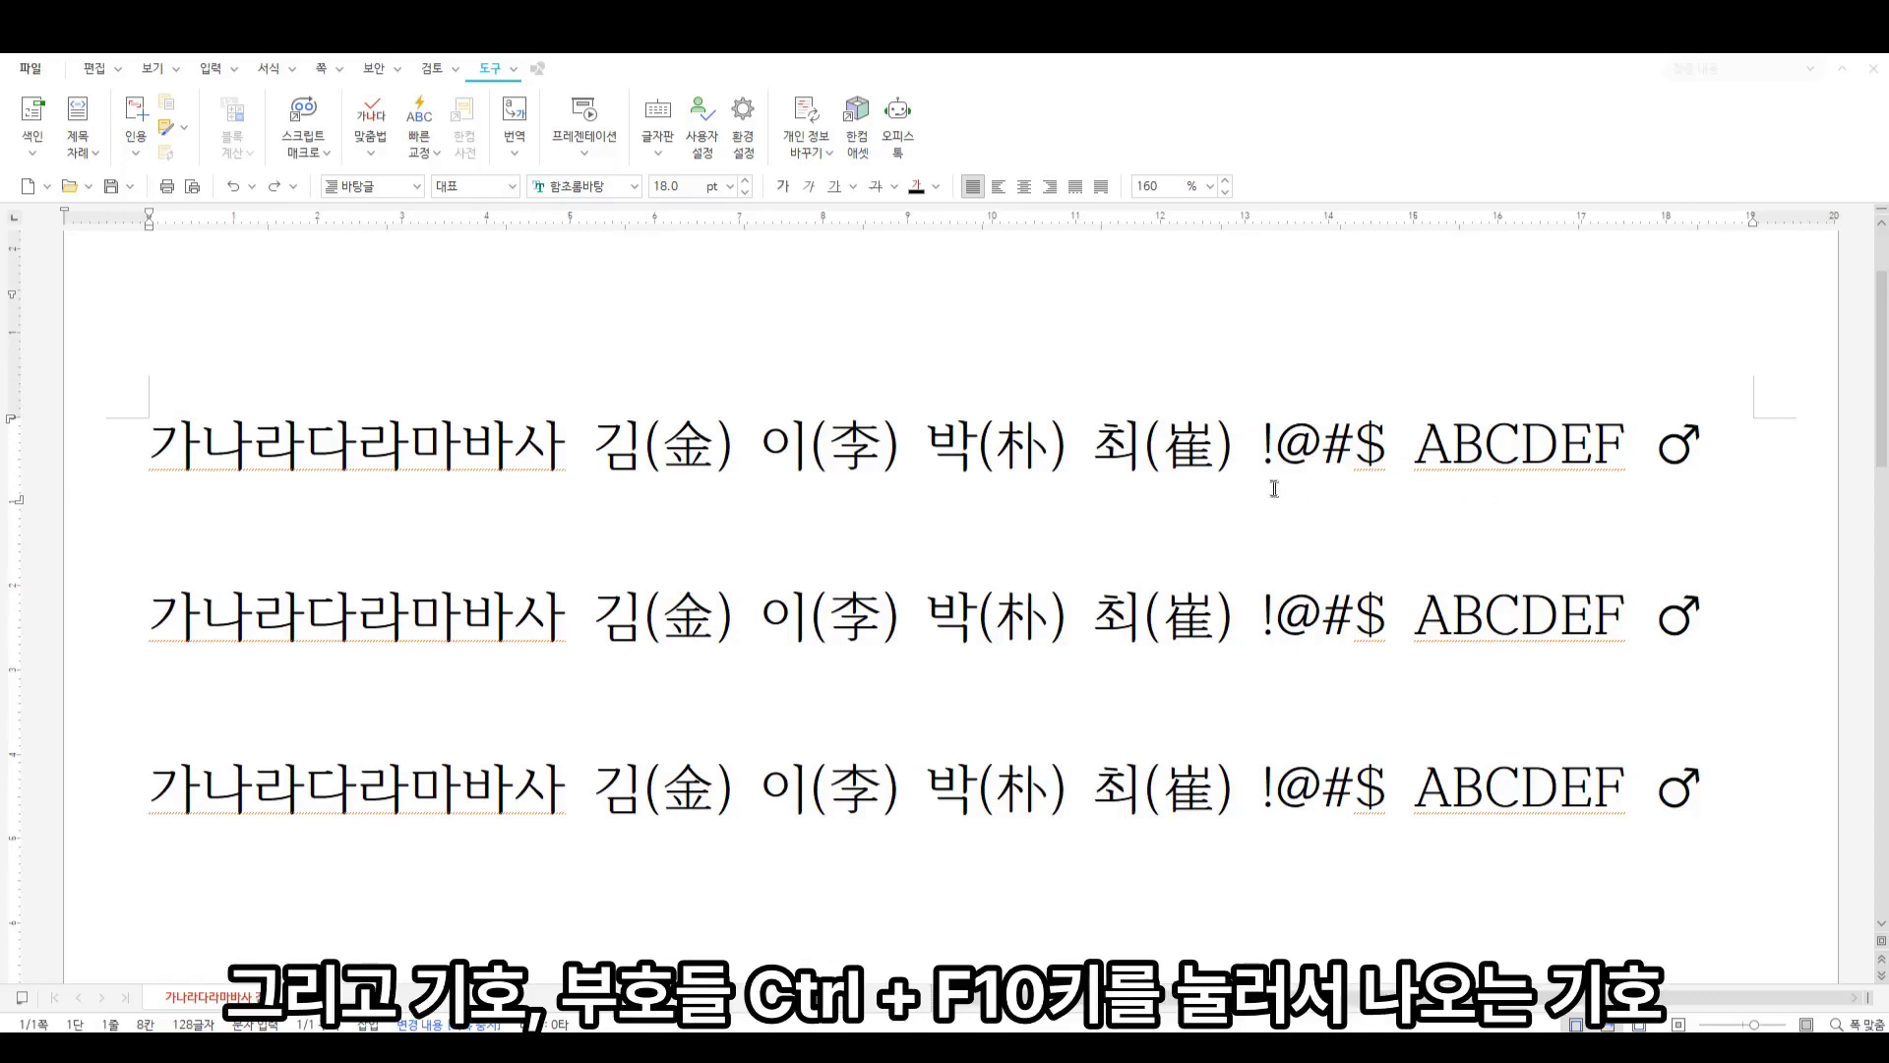
Examine the punctuation, English letters, ♂ symbol and Hanja in the first sample line, part by part and as a whole
left_click_drag(1267, 442, 1617, 437)
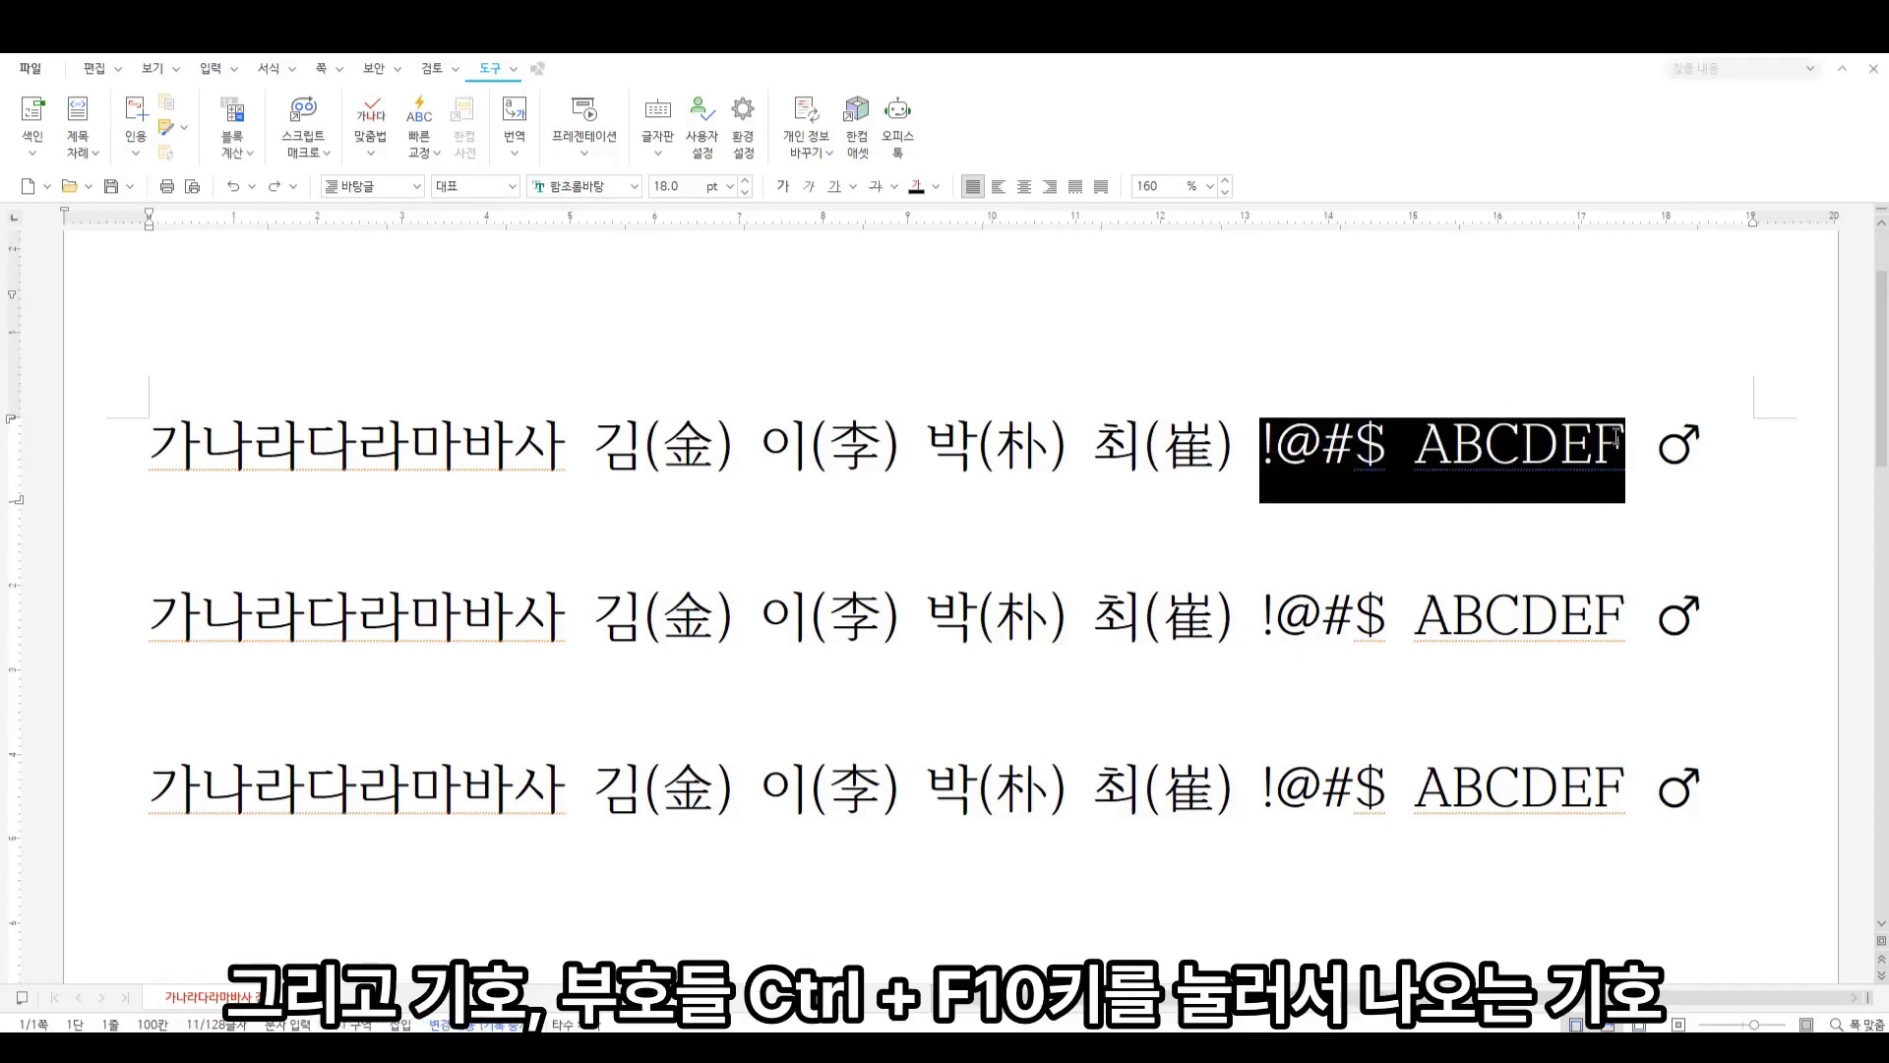
mouse_move(1707, 446)
left_mouse_down()
mouse_move(1698, 483)
mouse_move(1718, 450)
mouse_move(1670, 450)
left_mouse_up()
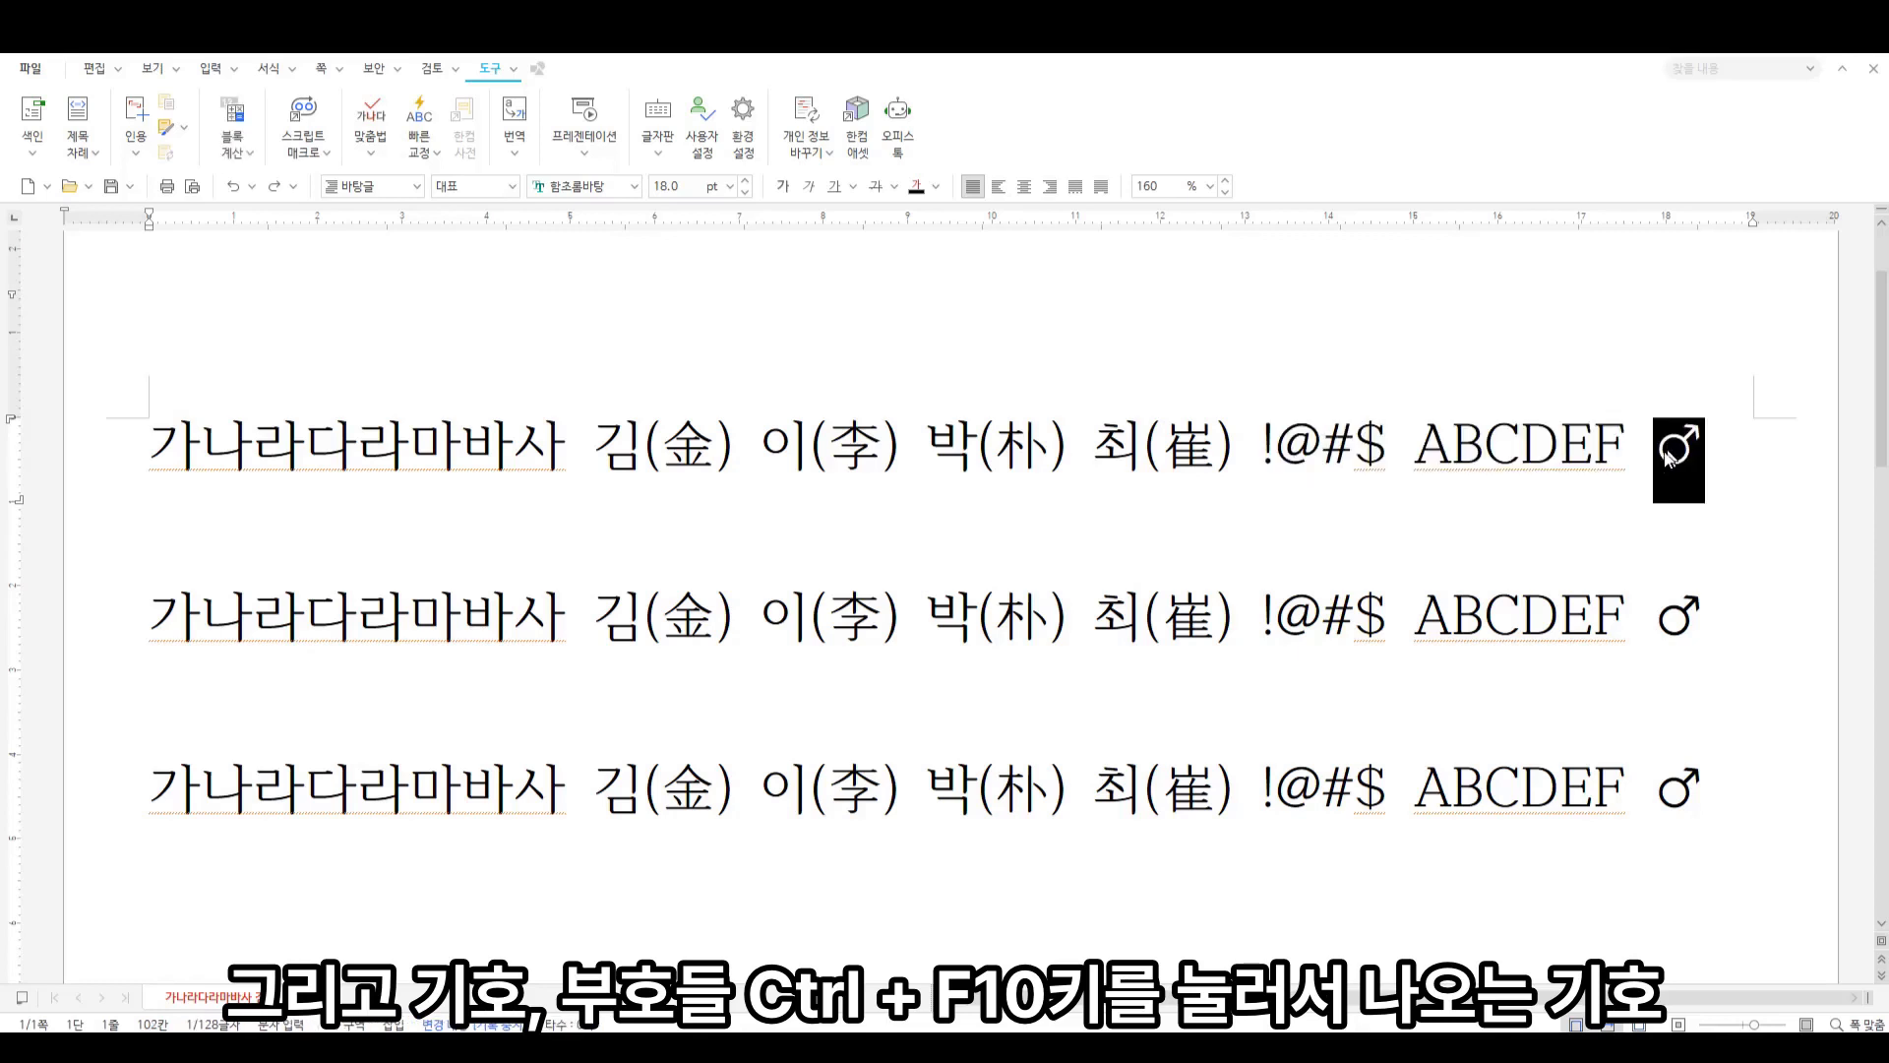
left_click(1670, 455)
left_click_drag(1704, 451, 1672, 453)
left_click(696, 450)
left_click(871, 455)
left_click(1025, 460)
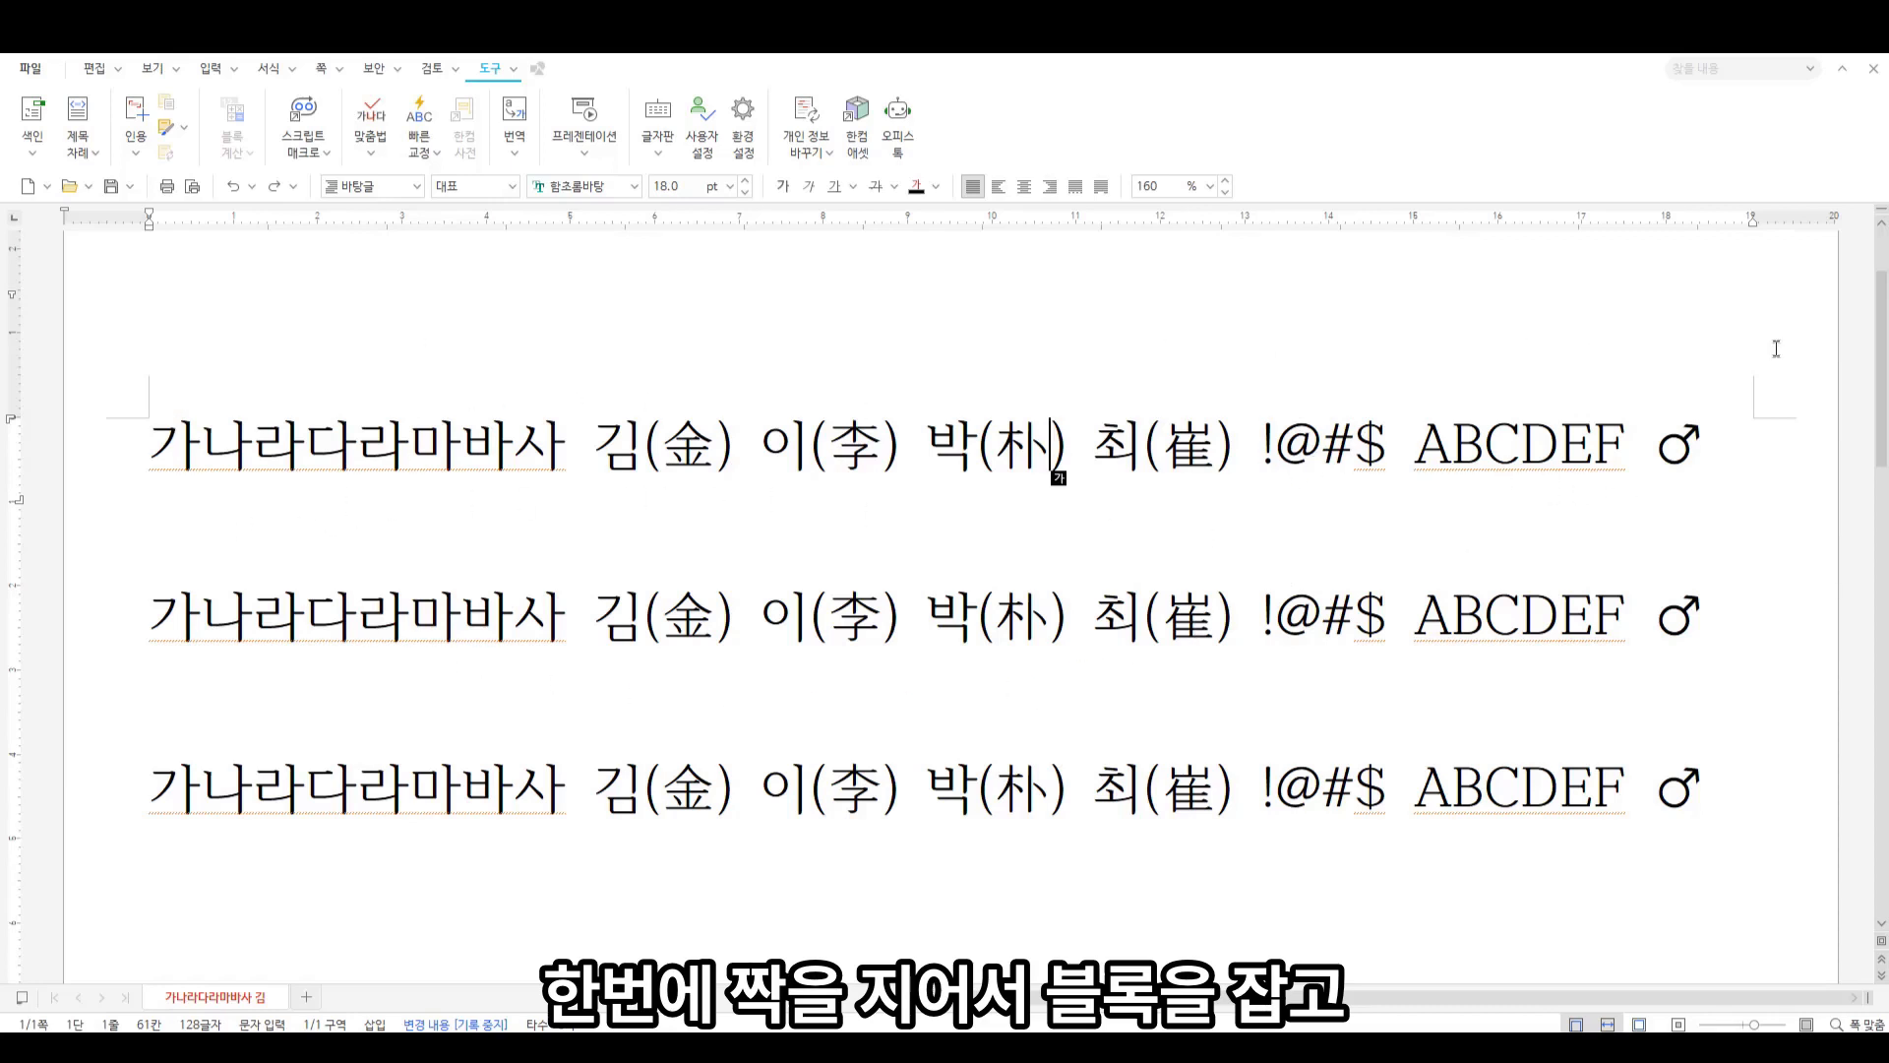
left_click_drag(1710, 451, 156, 472)
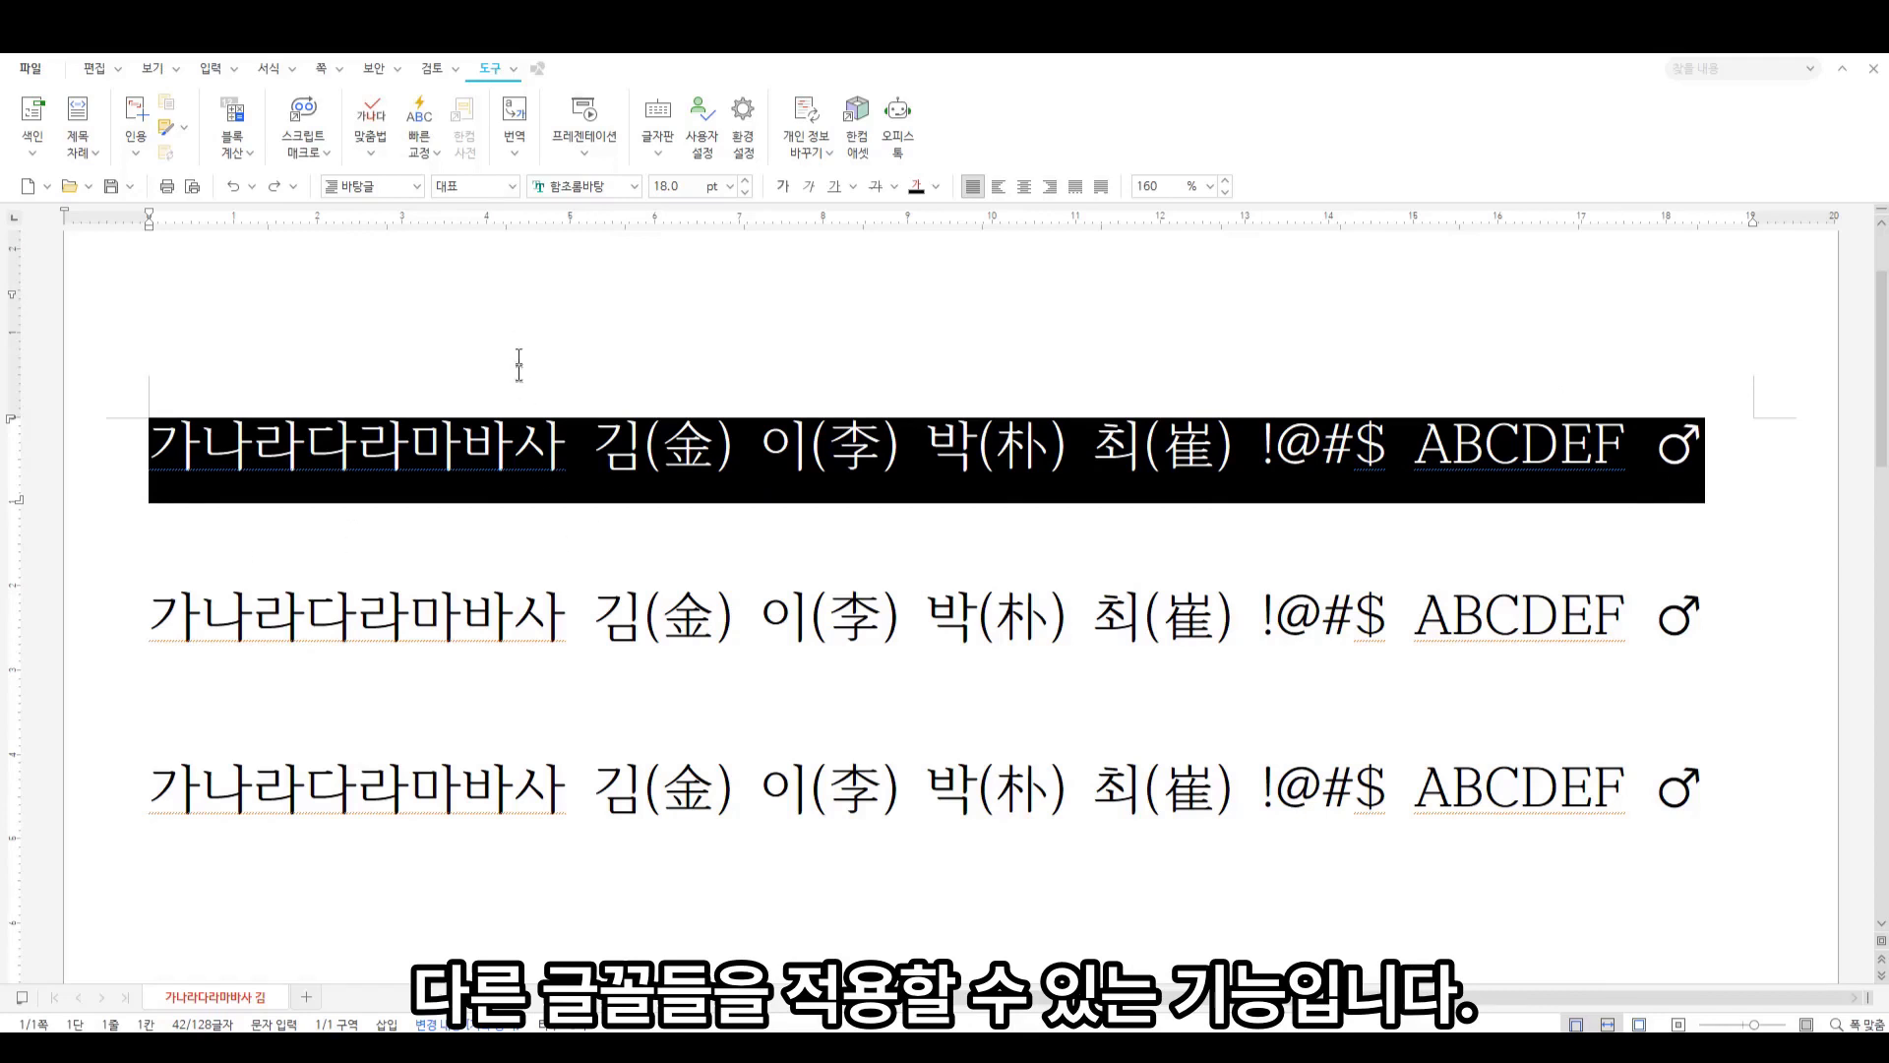
left_click(226, 524)
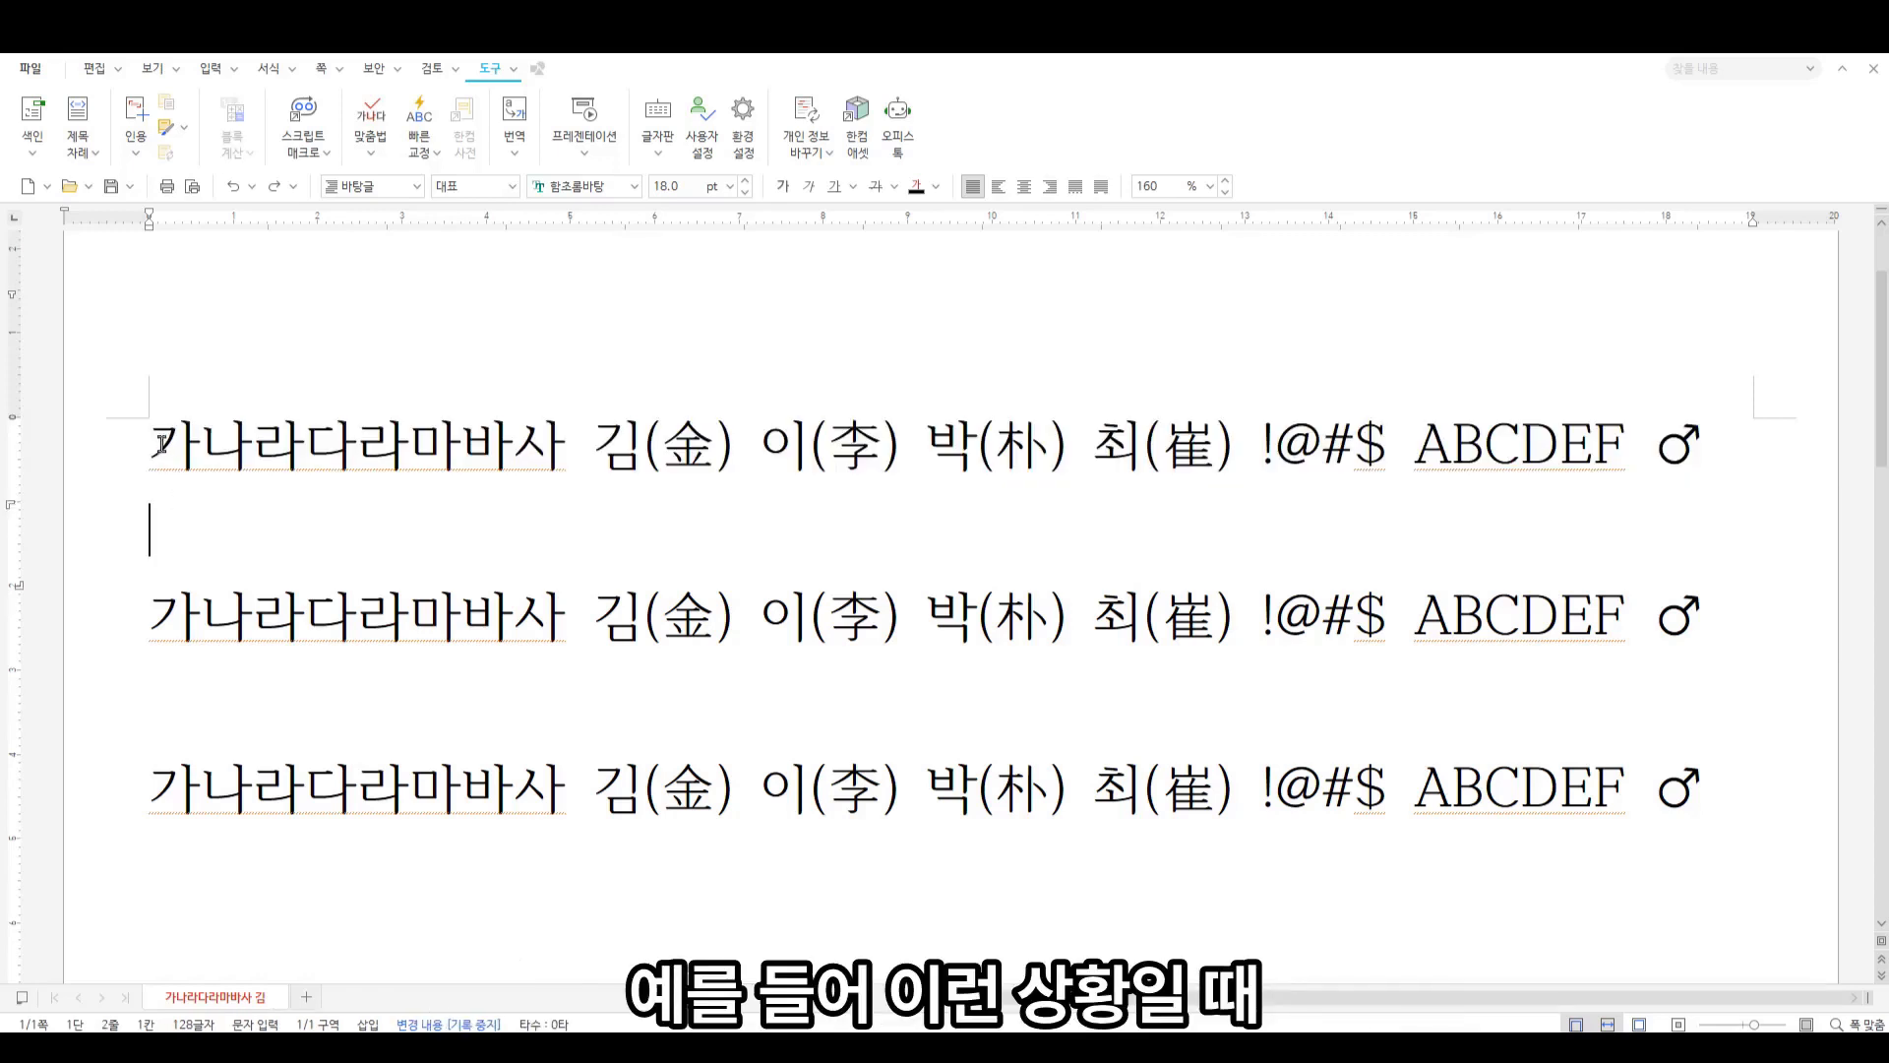
left_click_drag(155, 444, 1722, 494)
scroll(1722, 494, "down", 3)
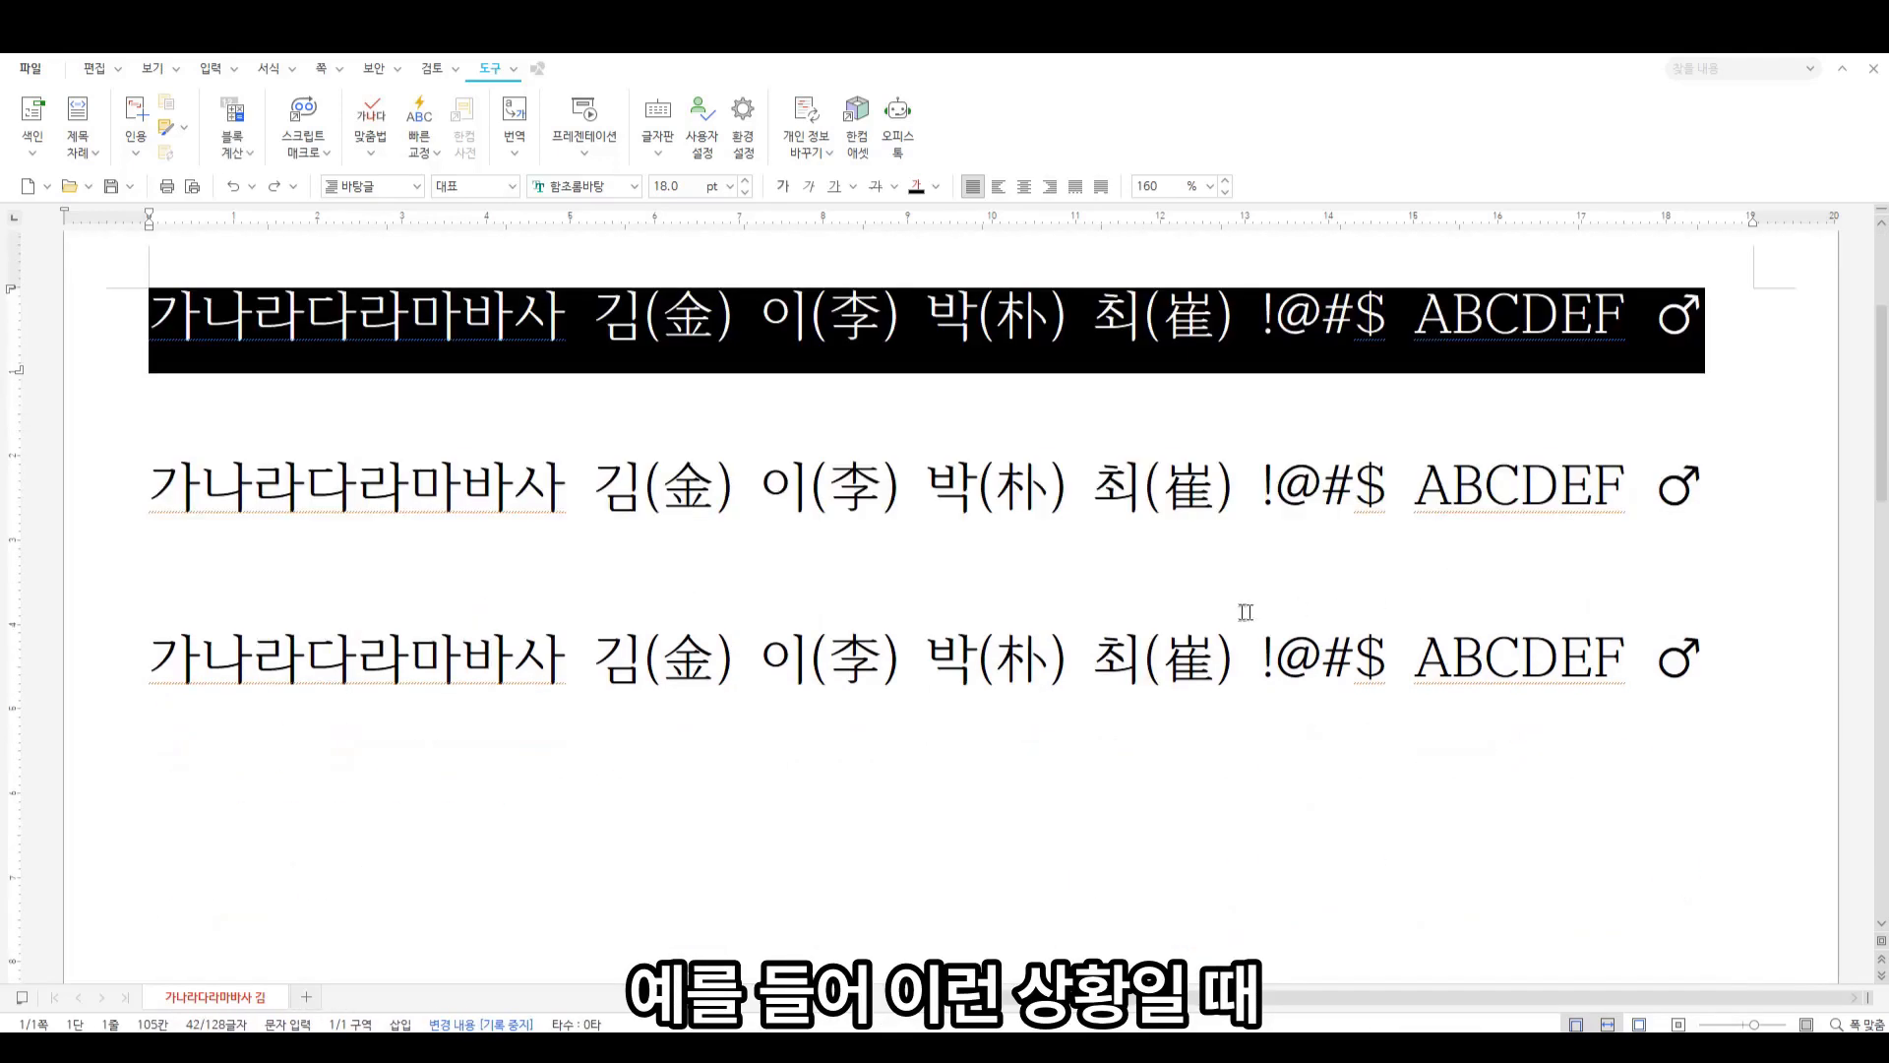
left_click(517, 325)
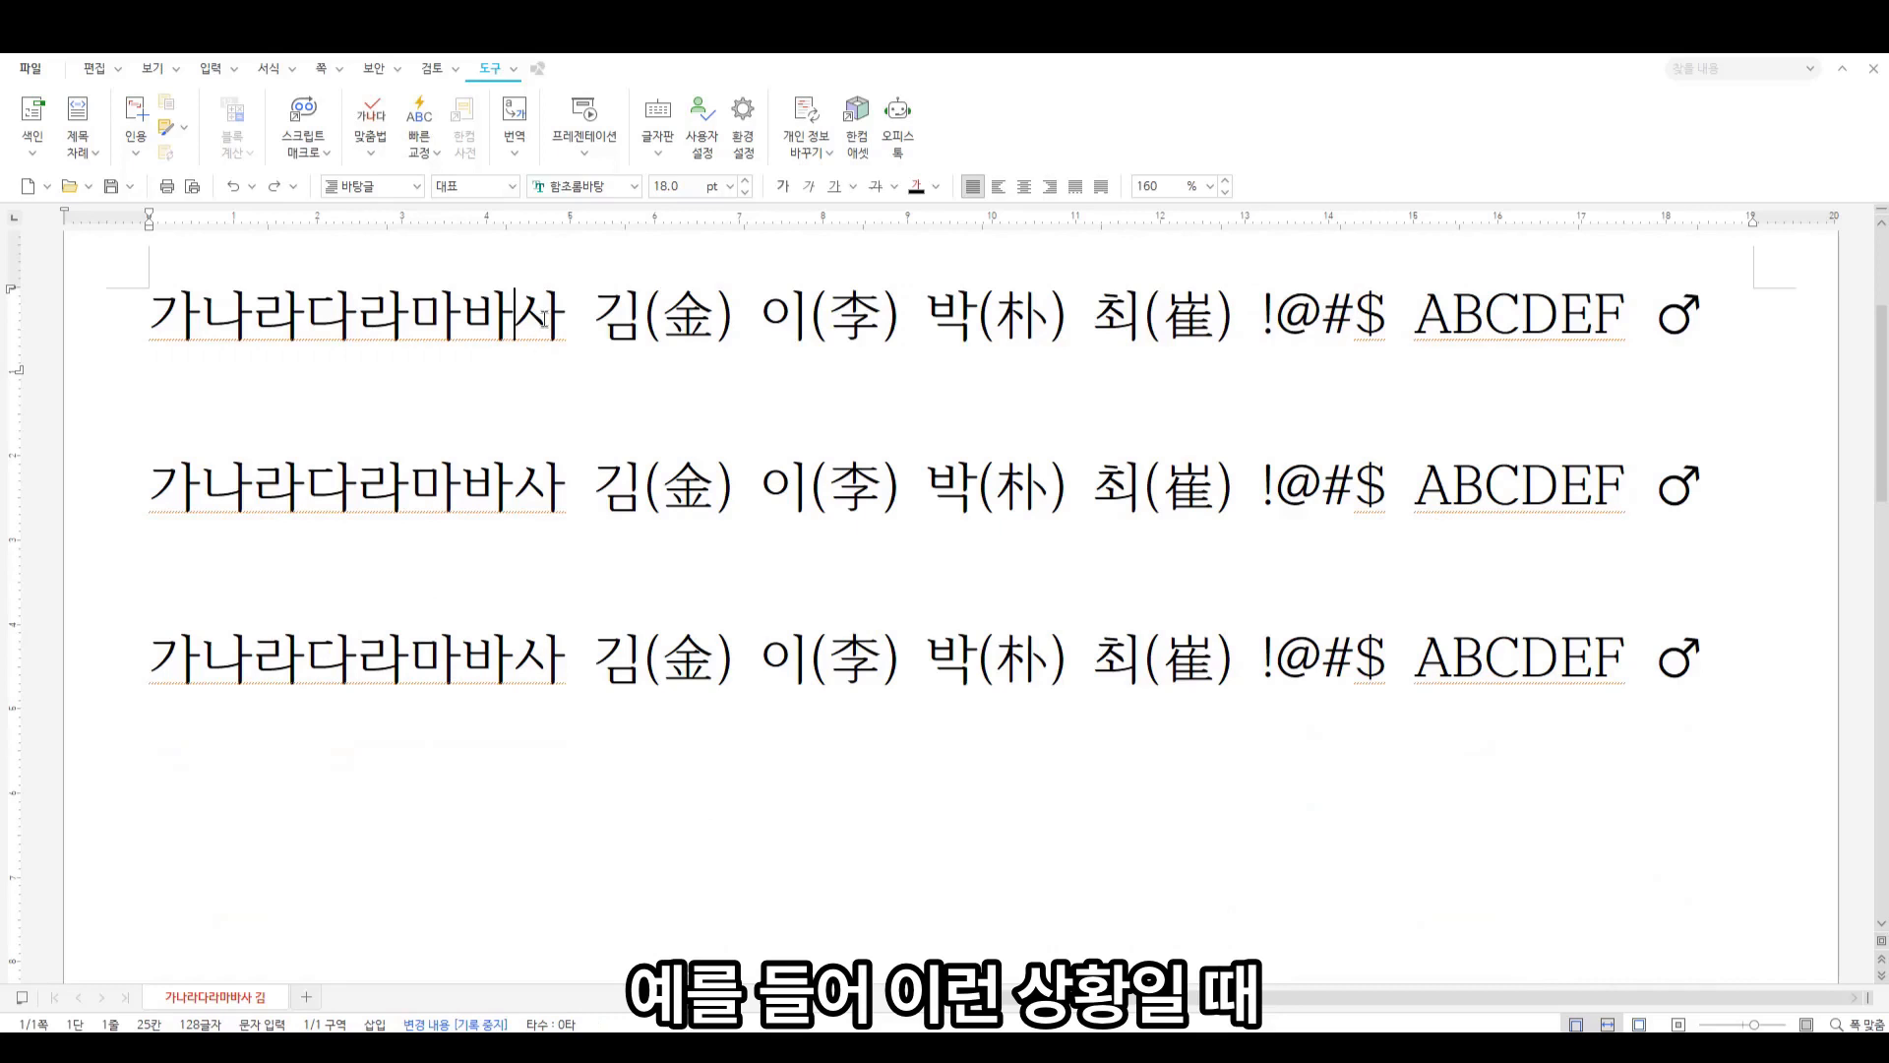
left_click_drag(549, 315, 145, 315)
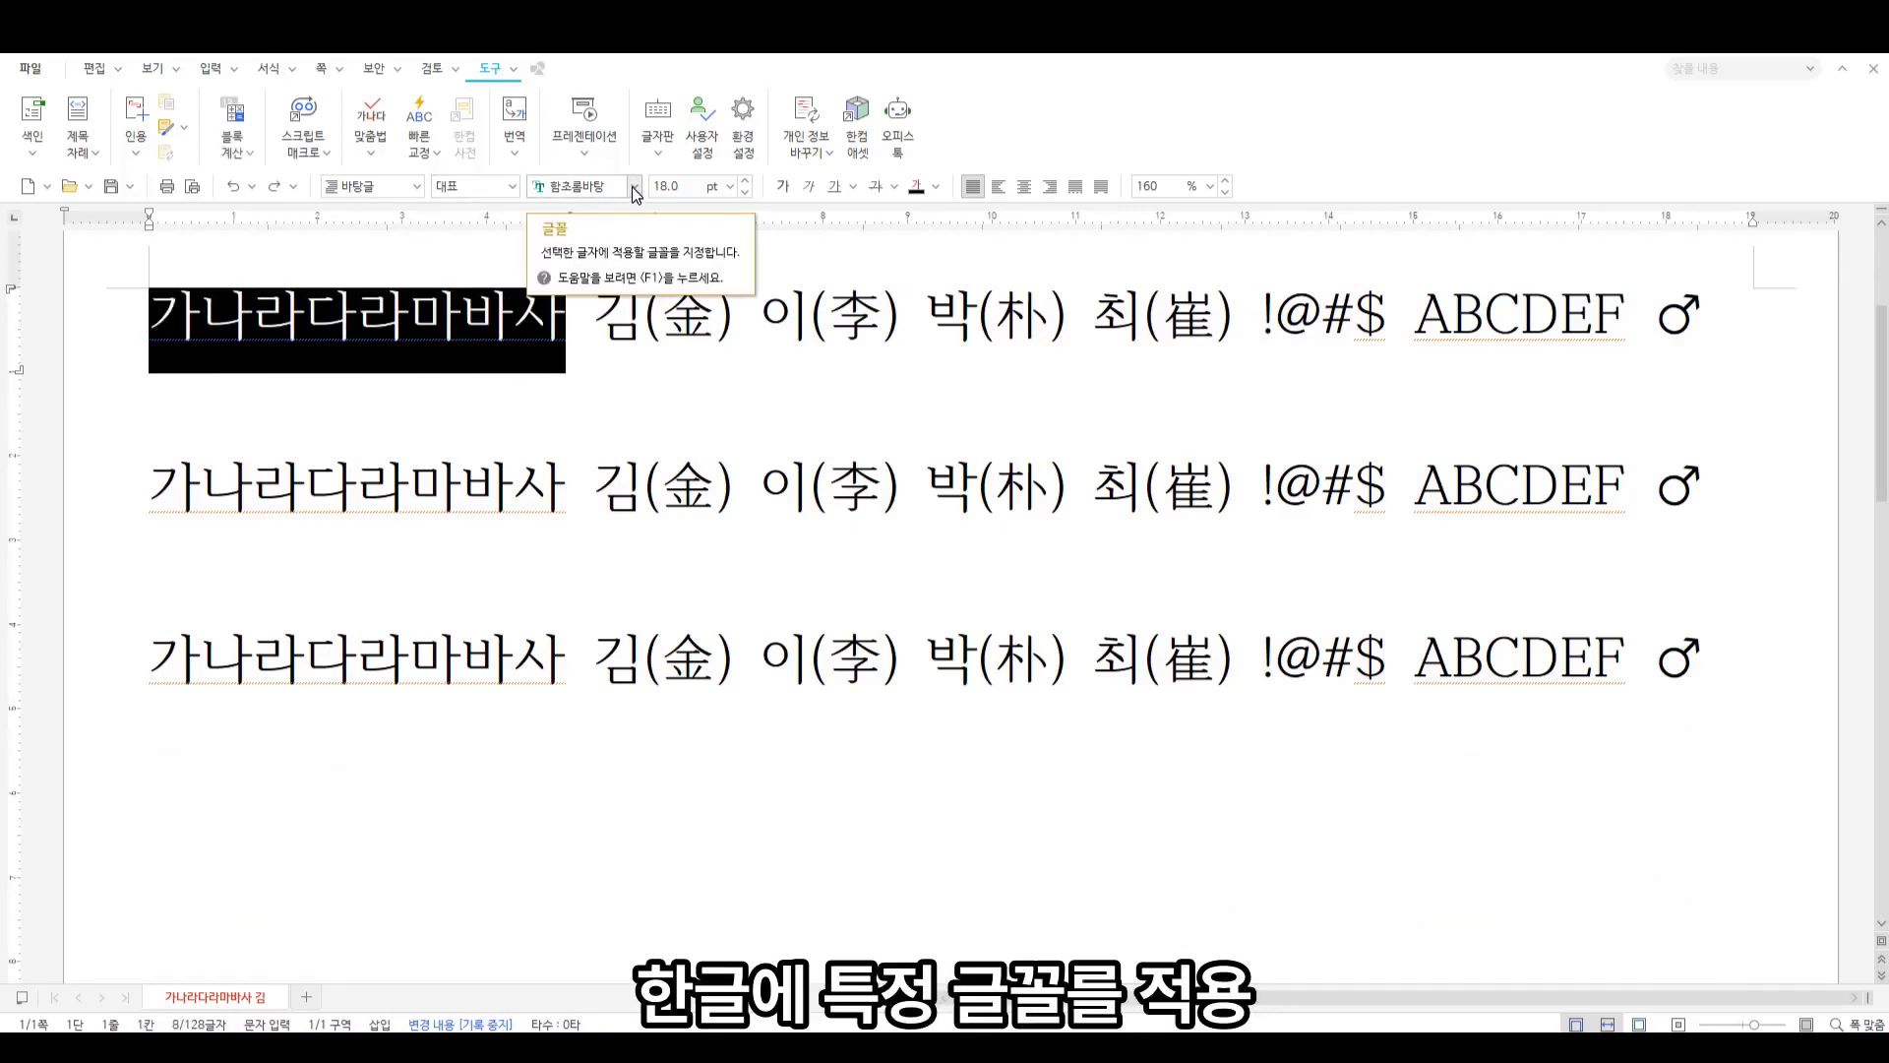
left_click(150, 317)
Apply the font 휴먼매직체 to only the 한글 characters of the whole first sample line
left_click_drag(150, 317, 1746, 333)
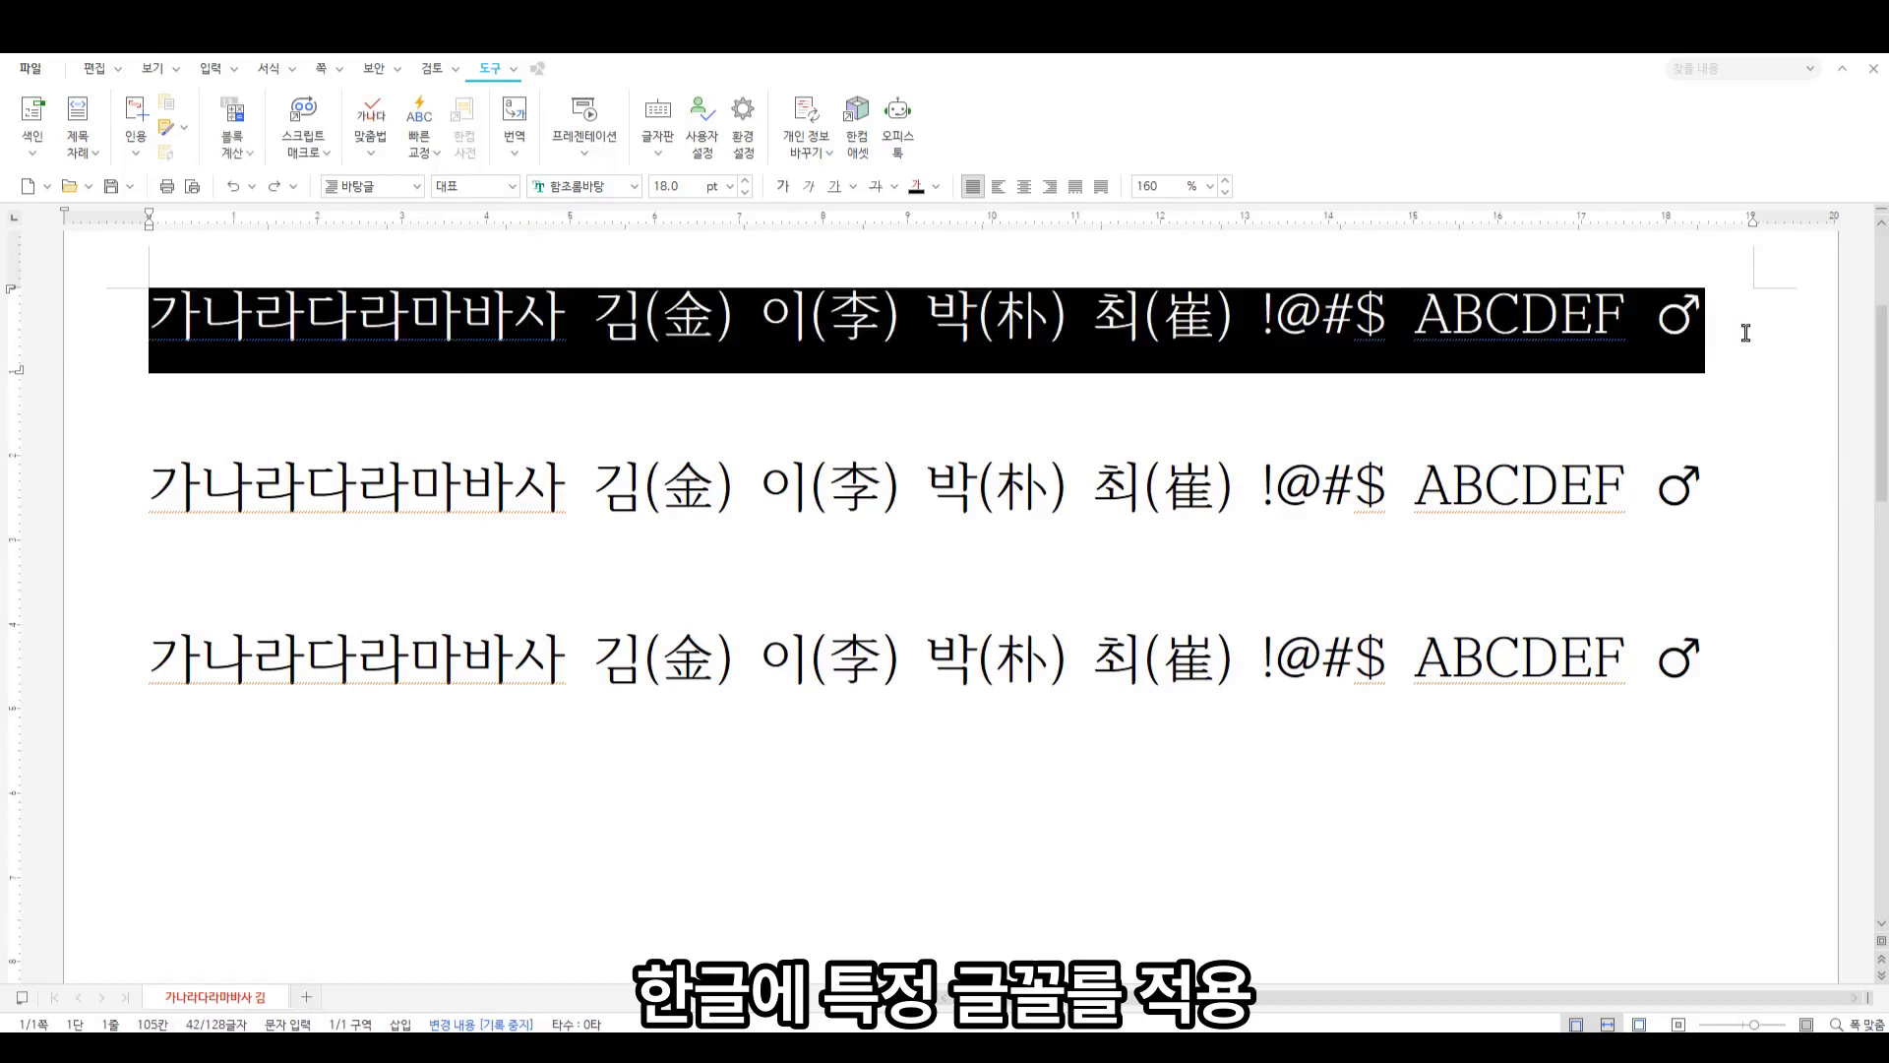
left_click(512, 186)
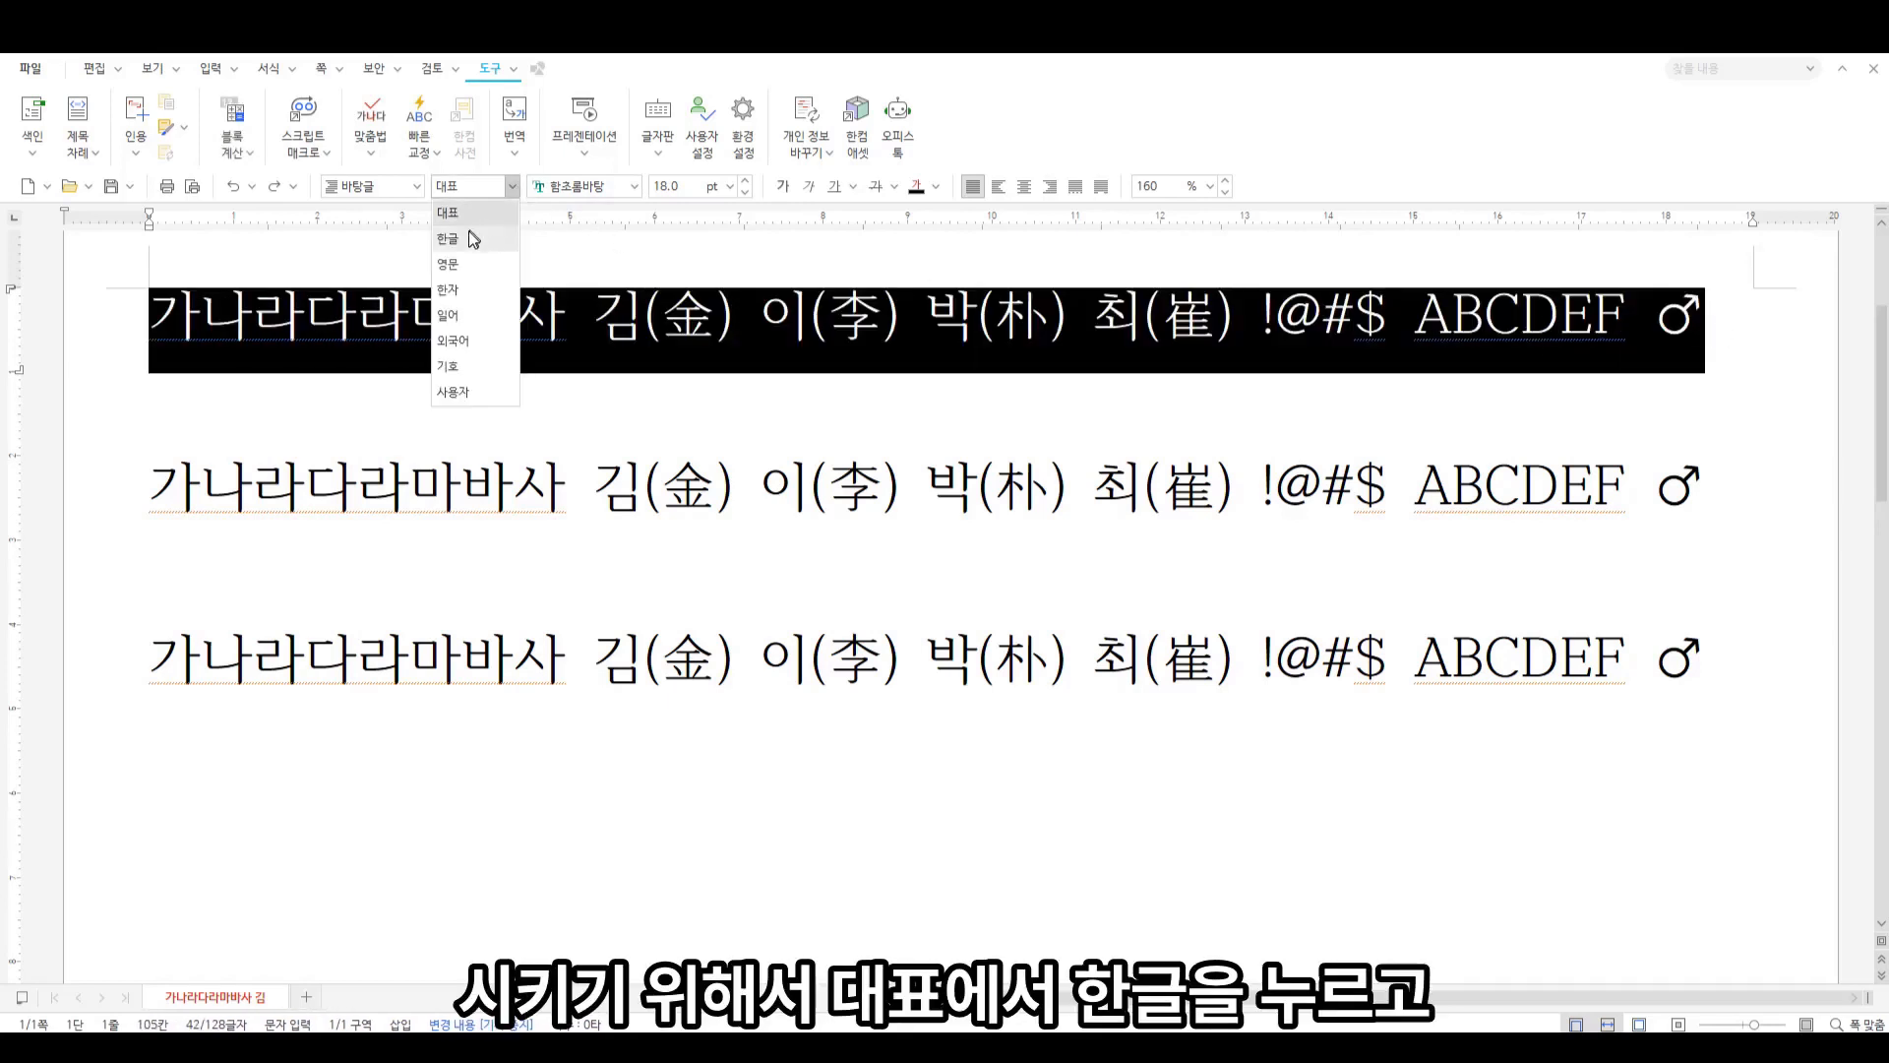
left_click(474, 237)
left_click(633, 186)
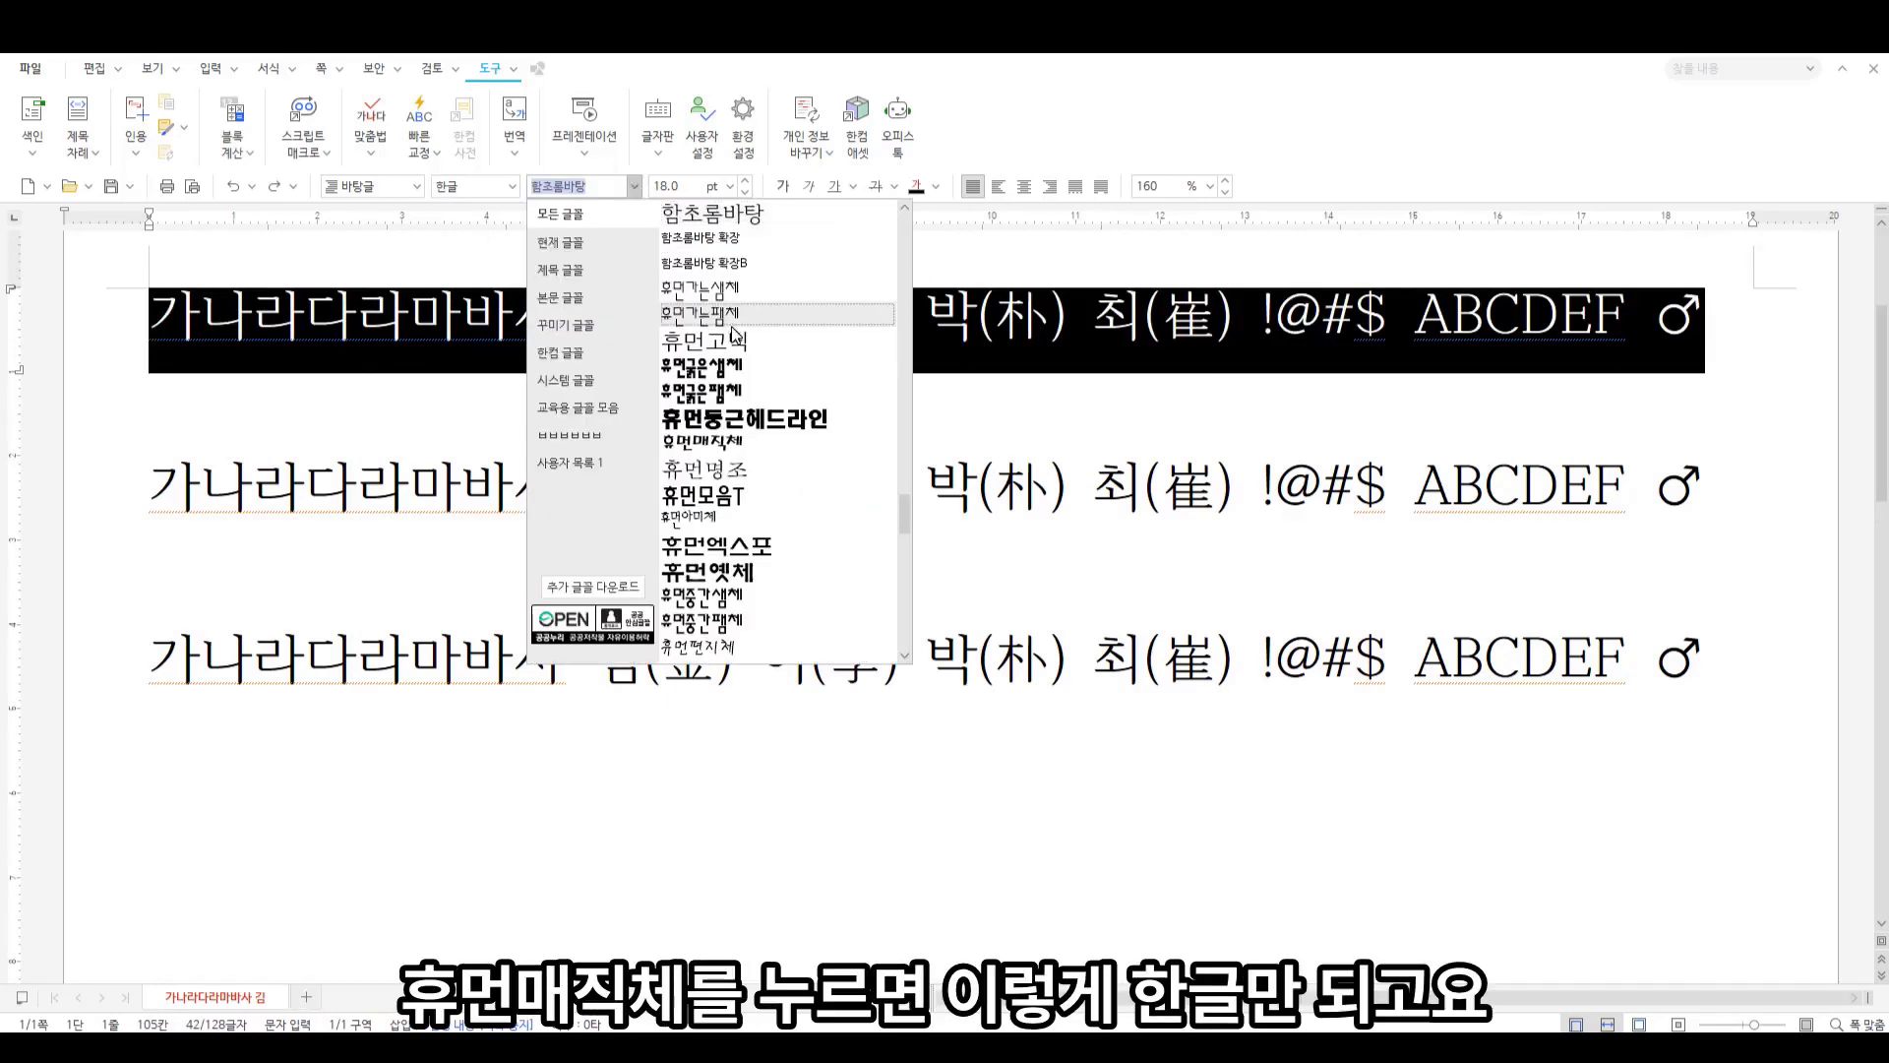
left_click(733, 451)
left_click(590, 380)
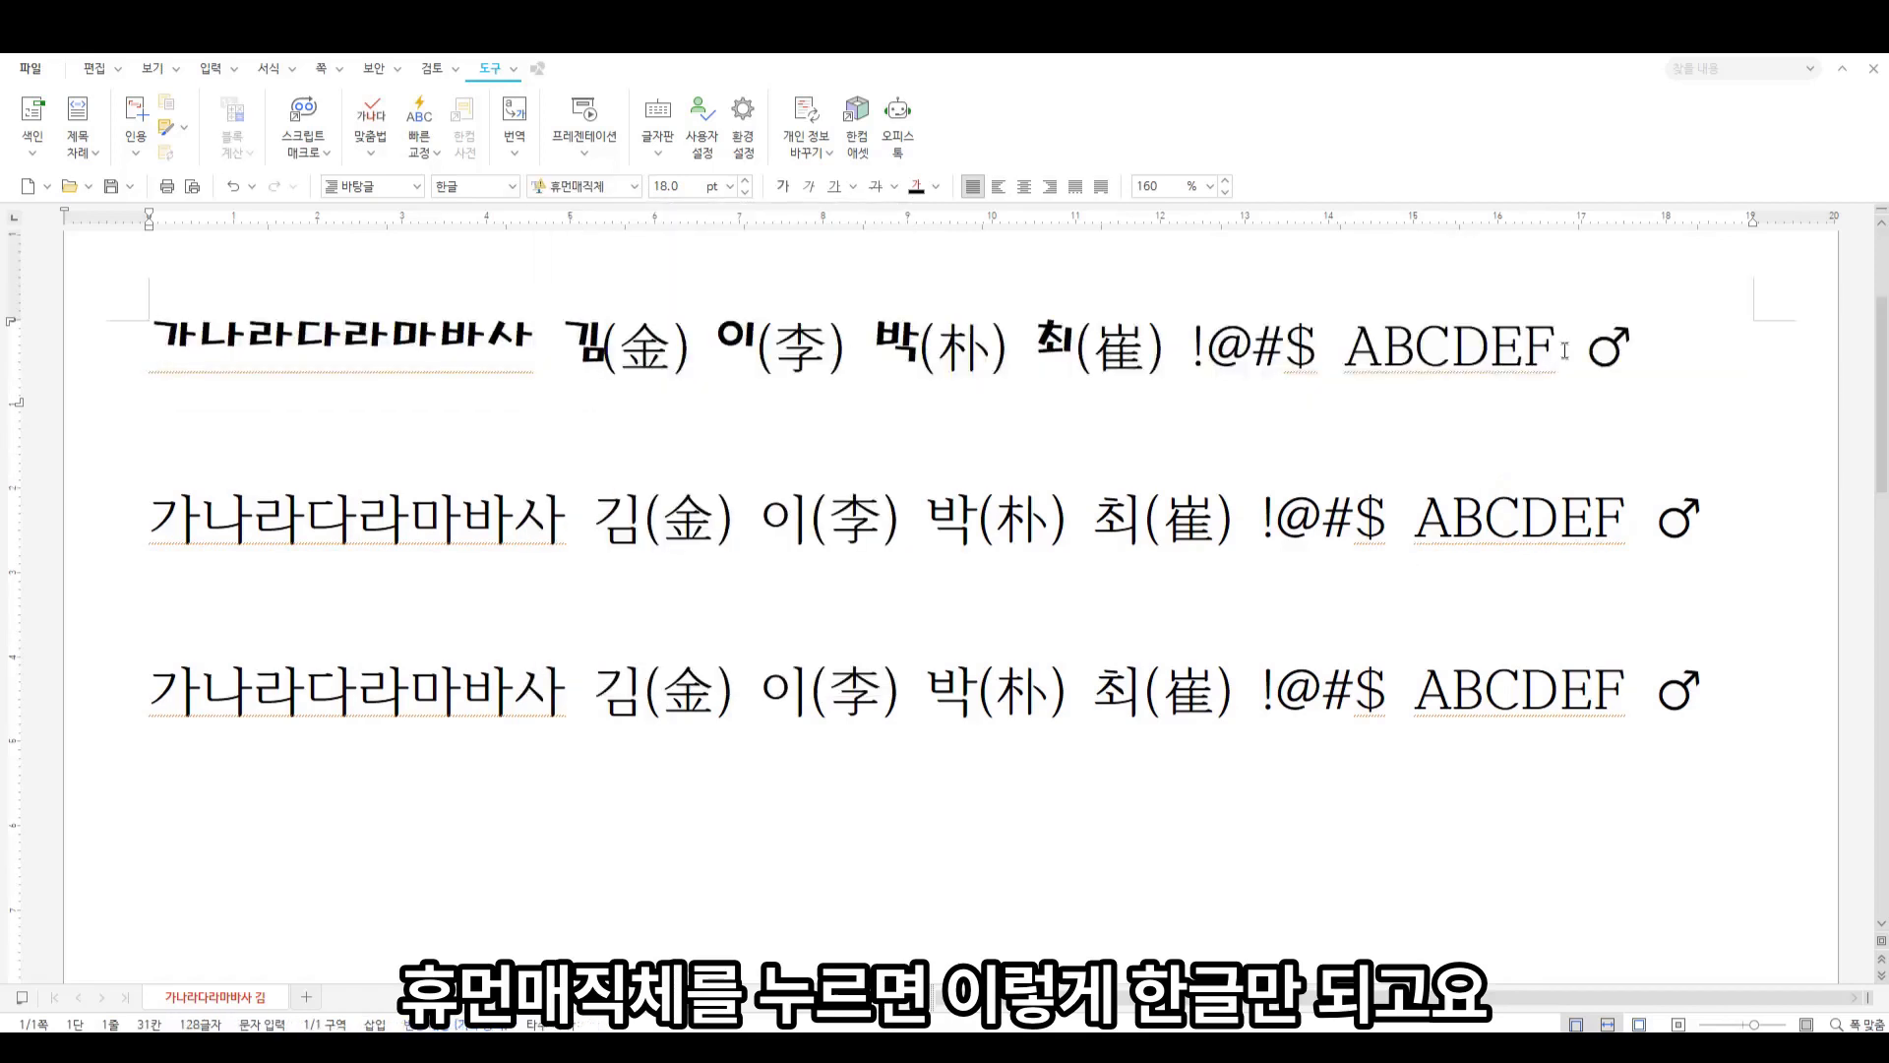
Select the whole first sample line and apply the 펜흘림 font to its 한자 characters only
left_click_drag(1628, 356, 124, 359)
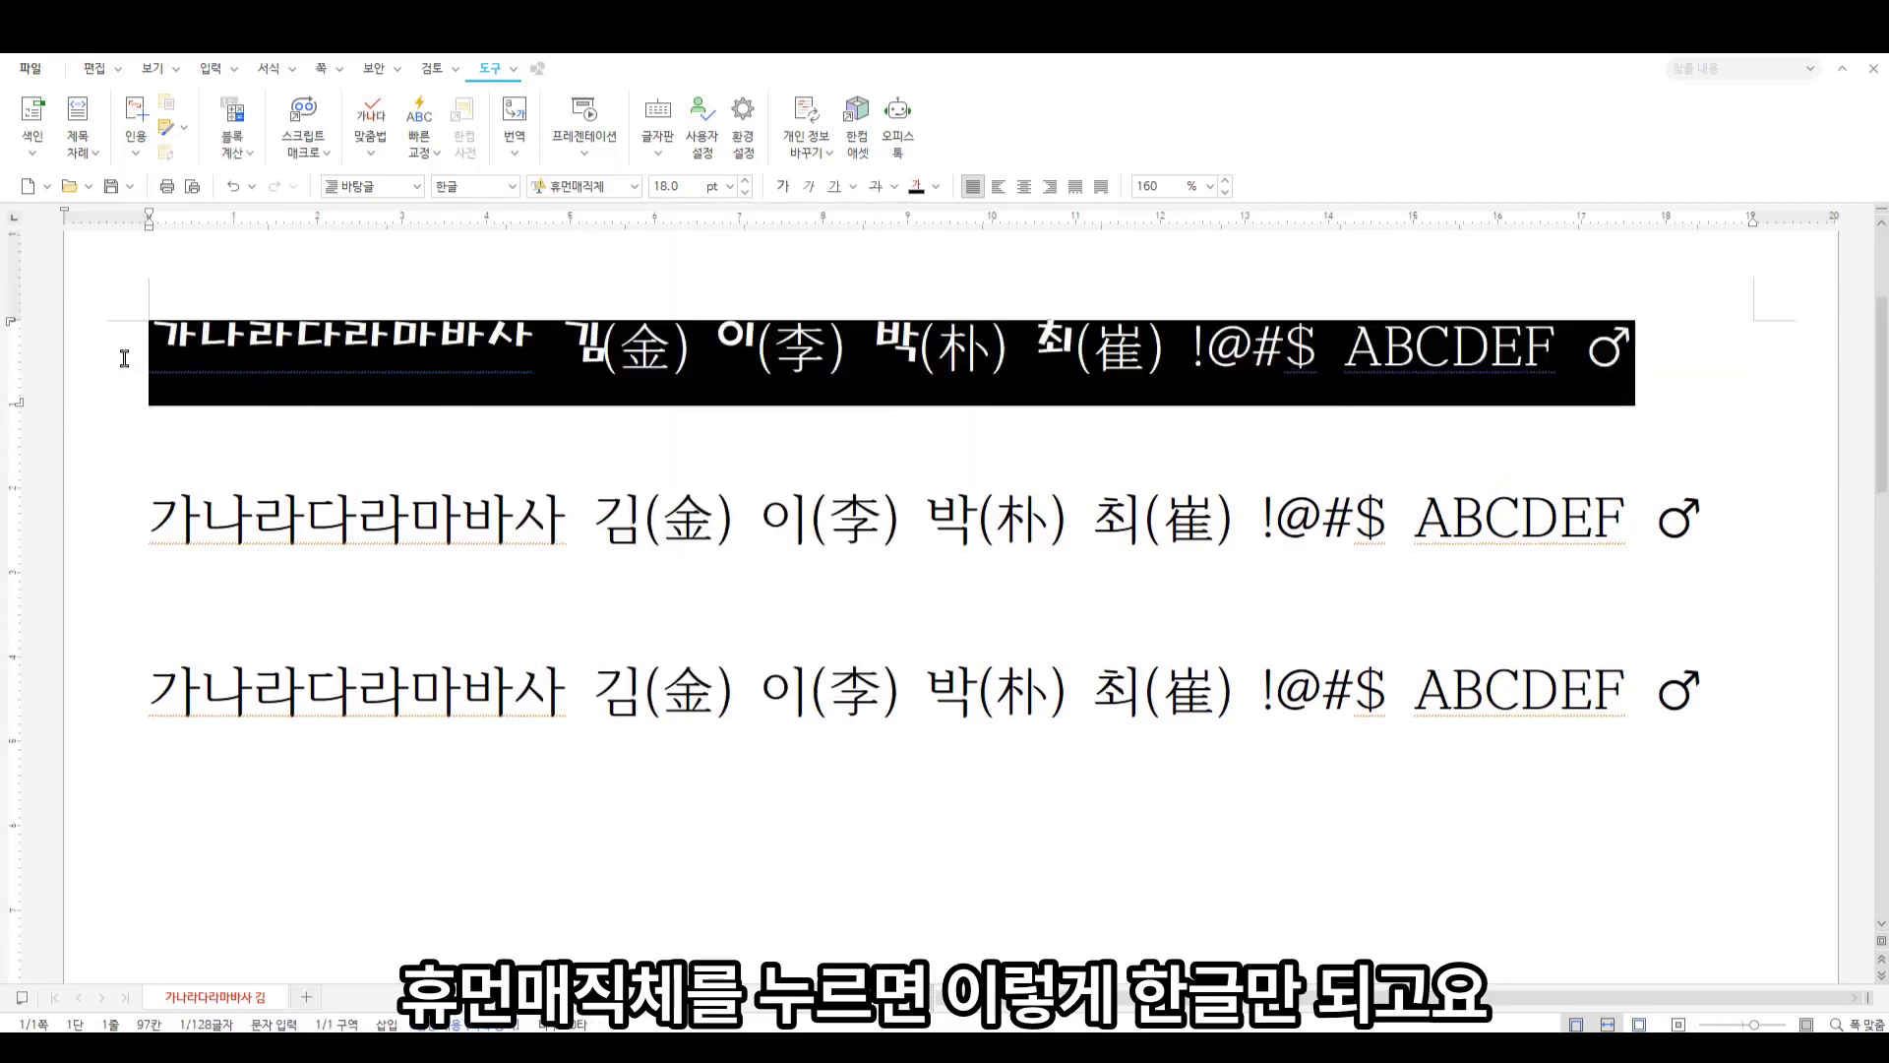
left_click(494, 187)
left_click(473, 285)
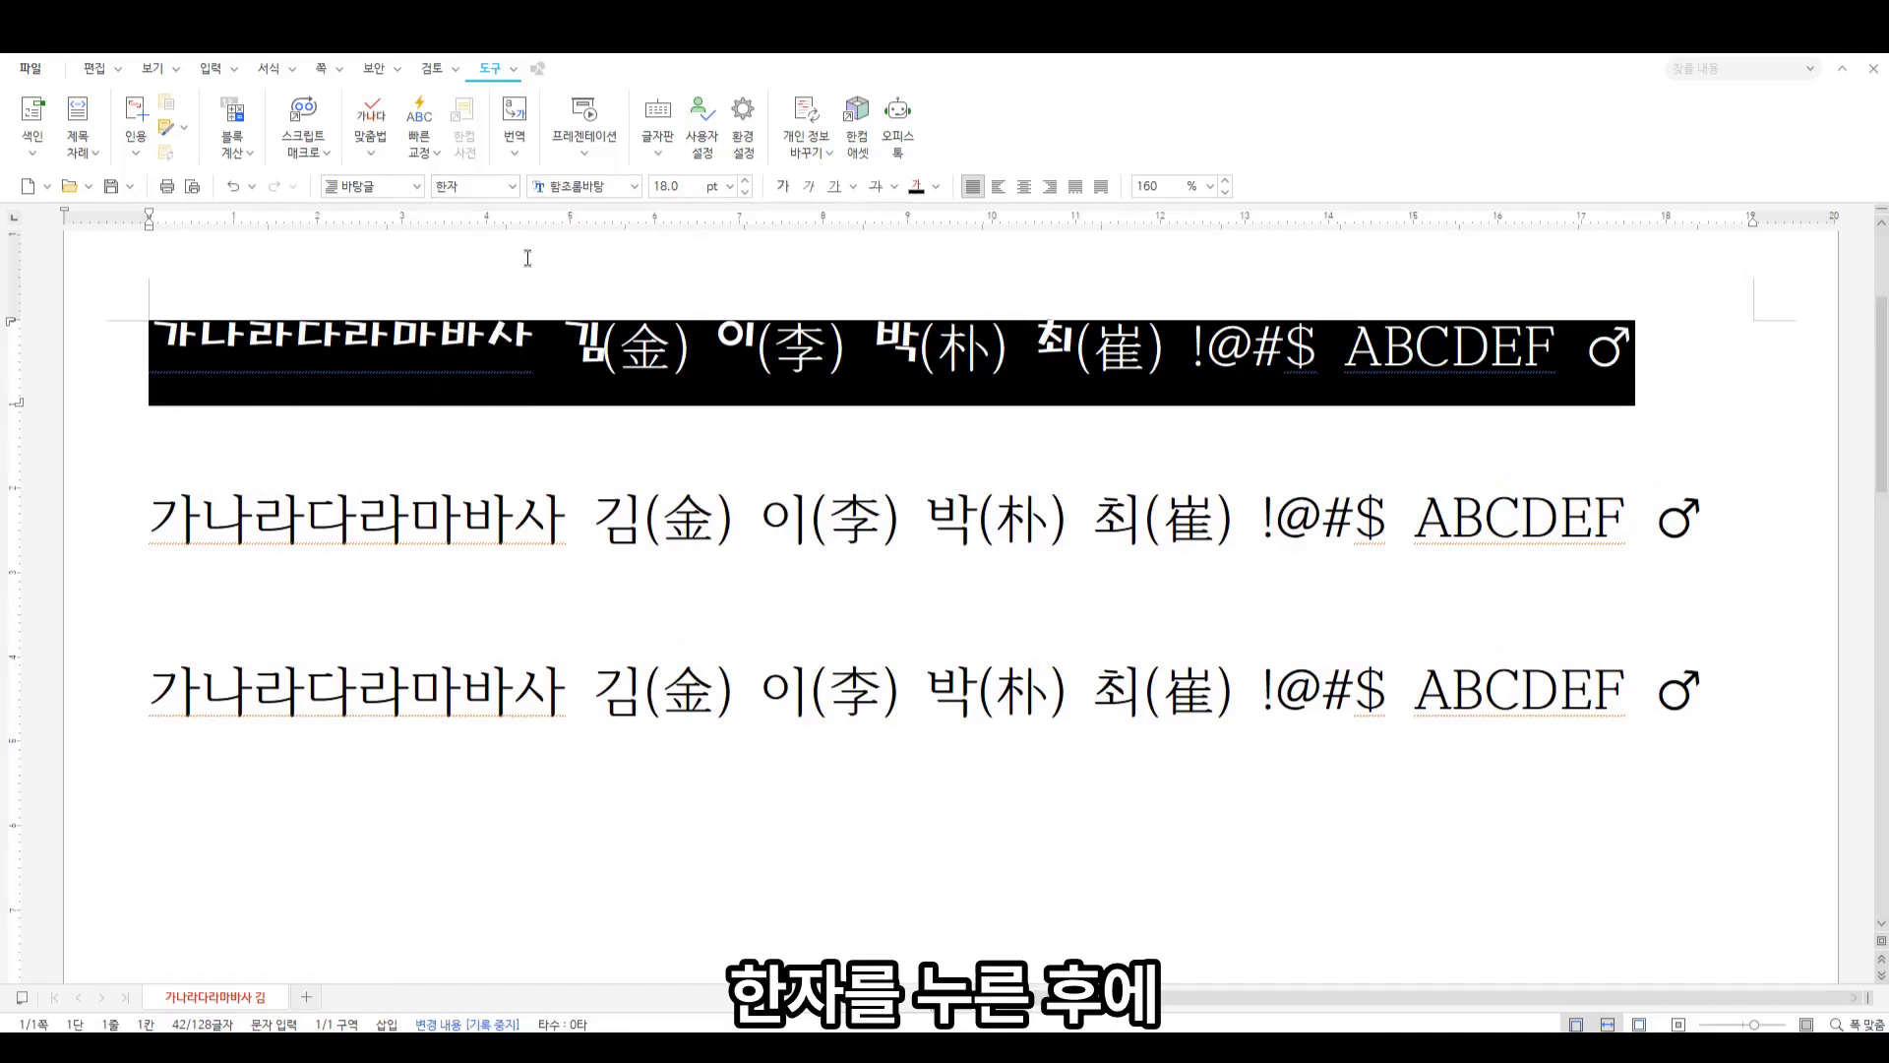
left_click(634, 186)
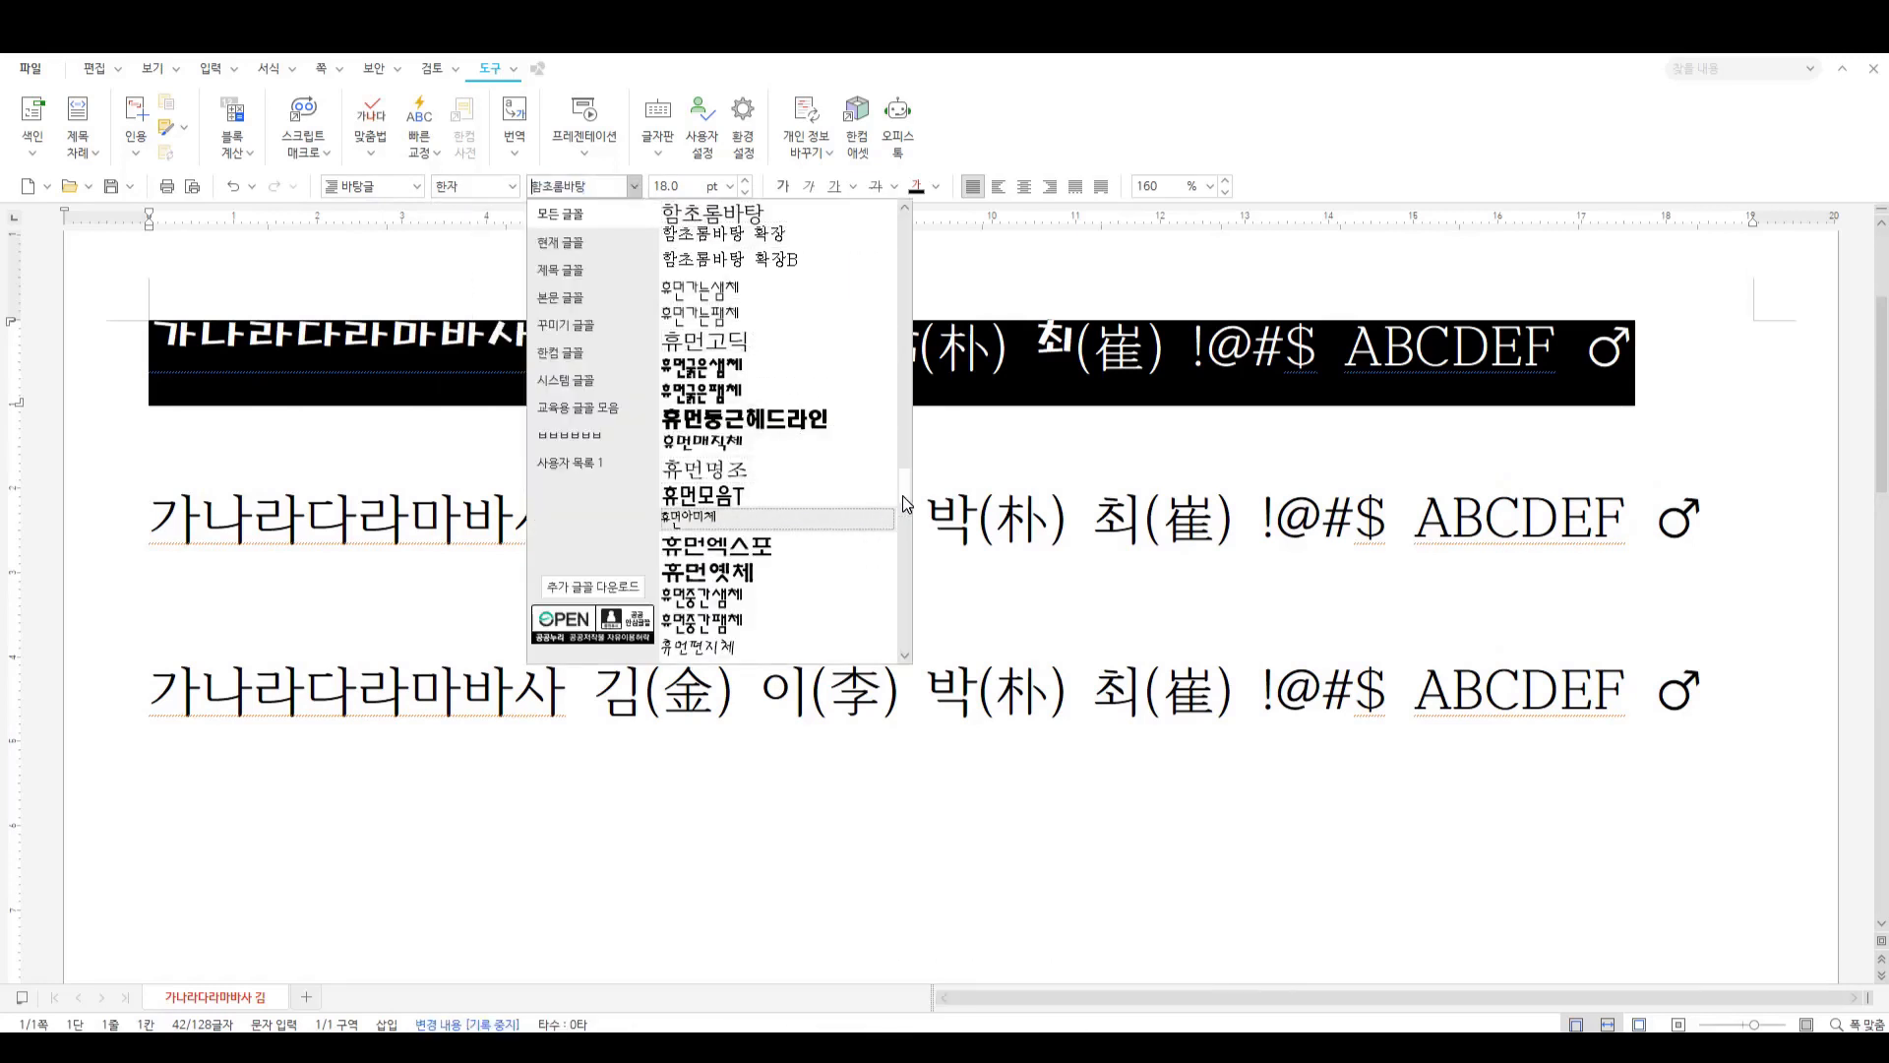
left_click_drag(900, 493, 900, 462)
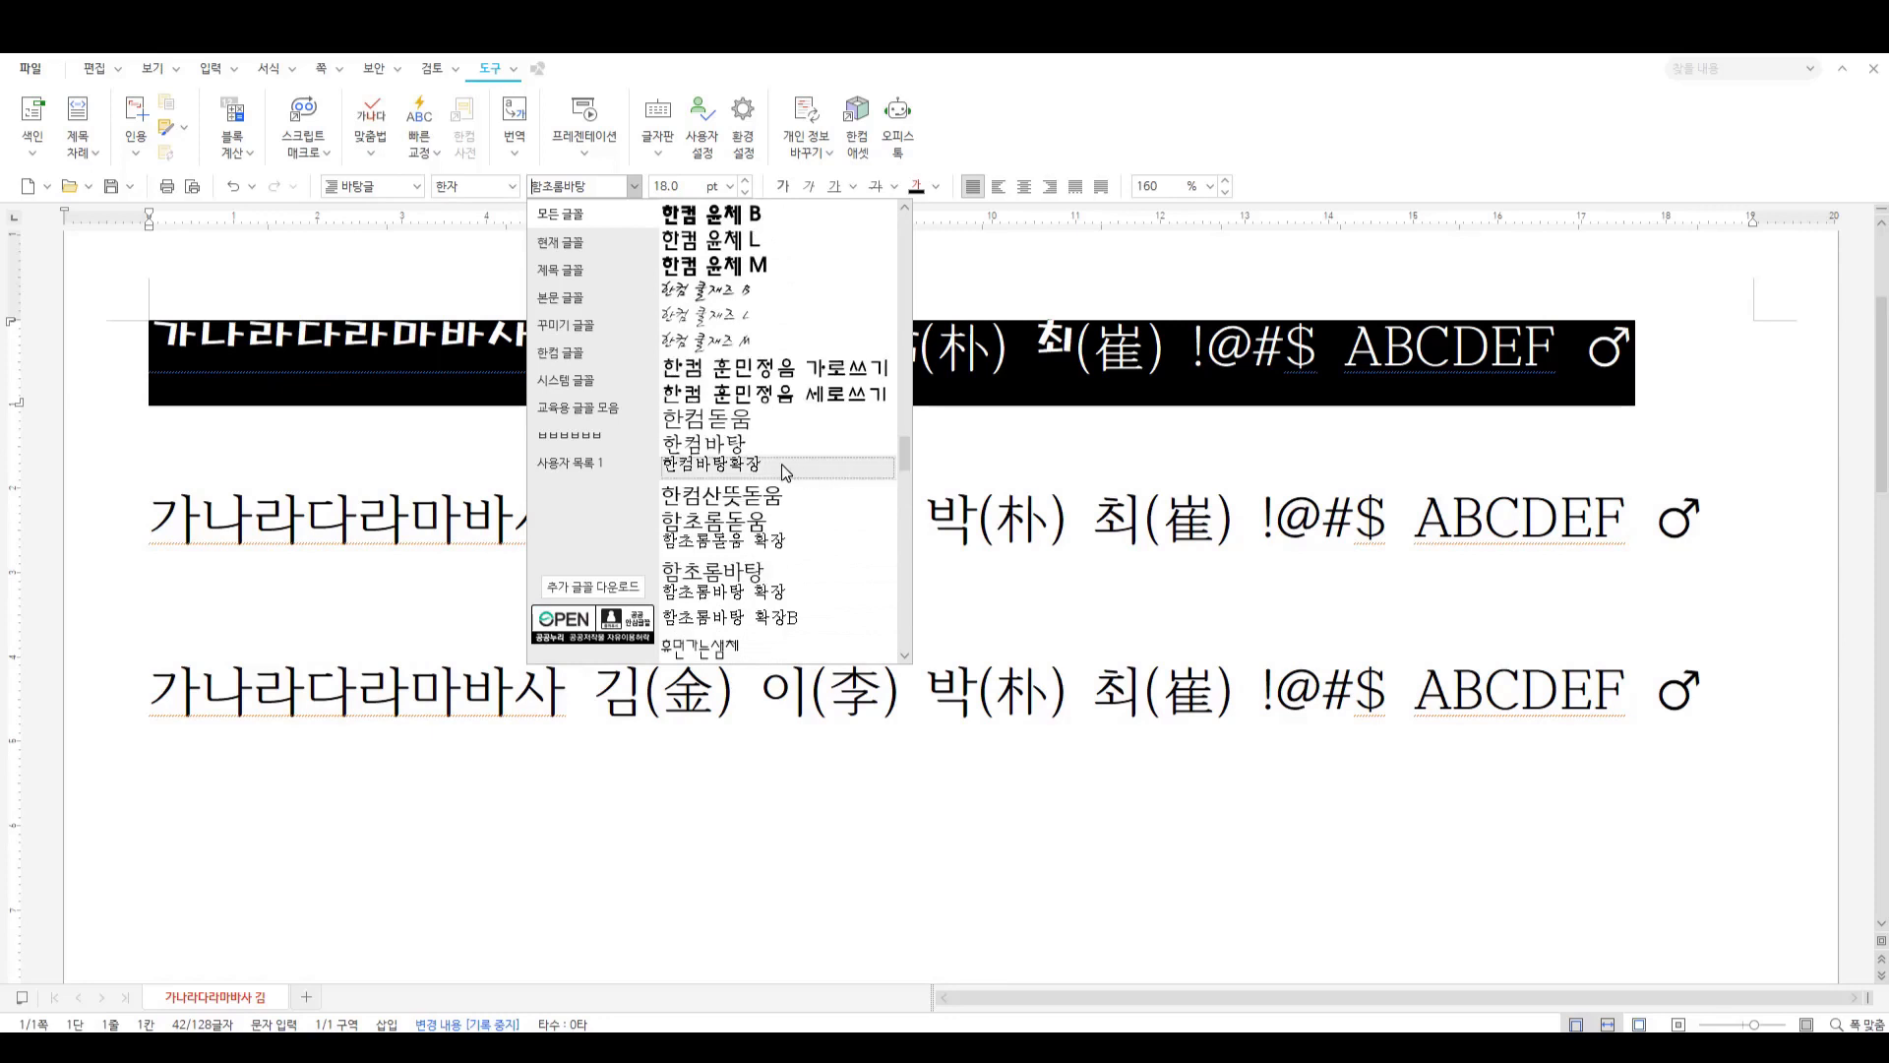
scroll(784, 470, "up", 10)
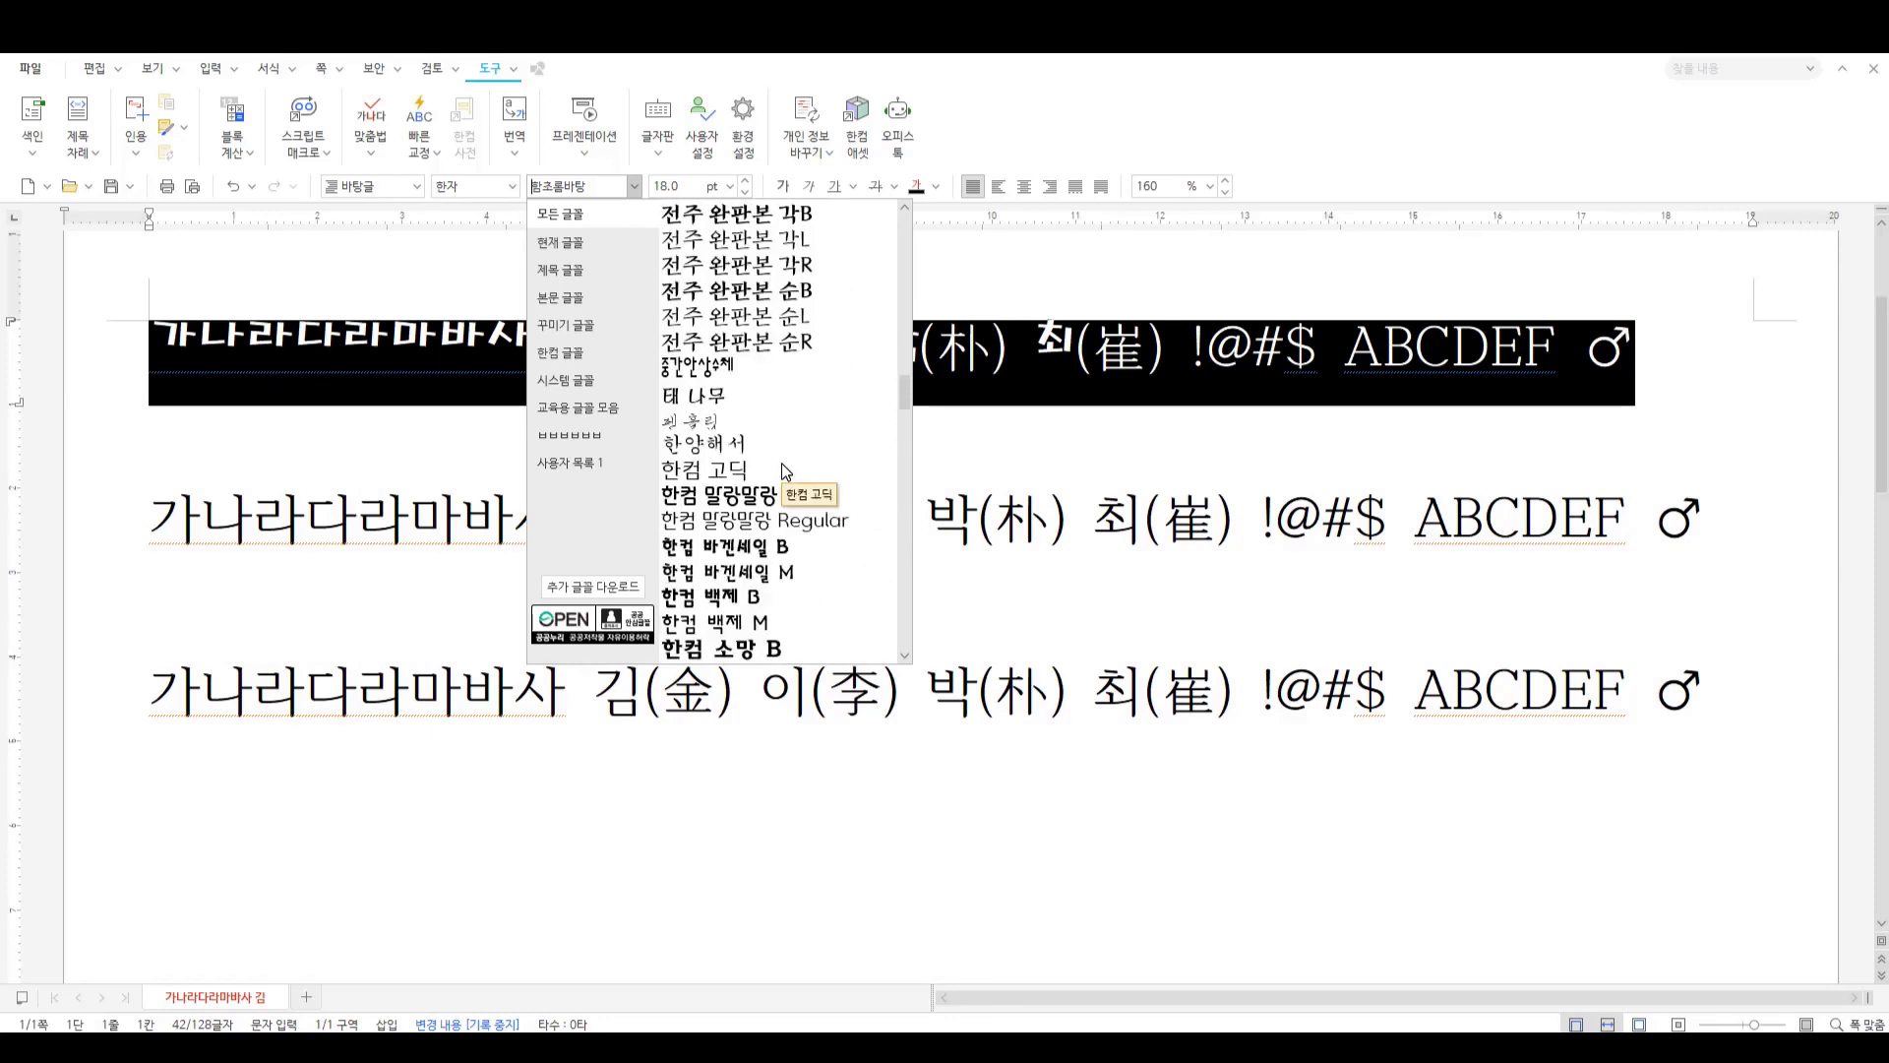
left_click(694, 422)
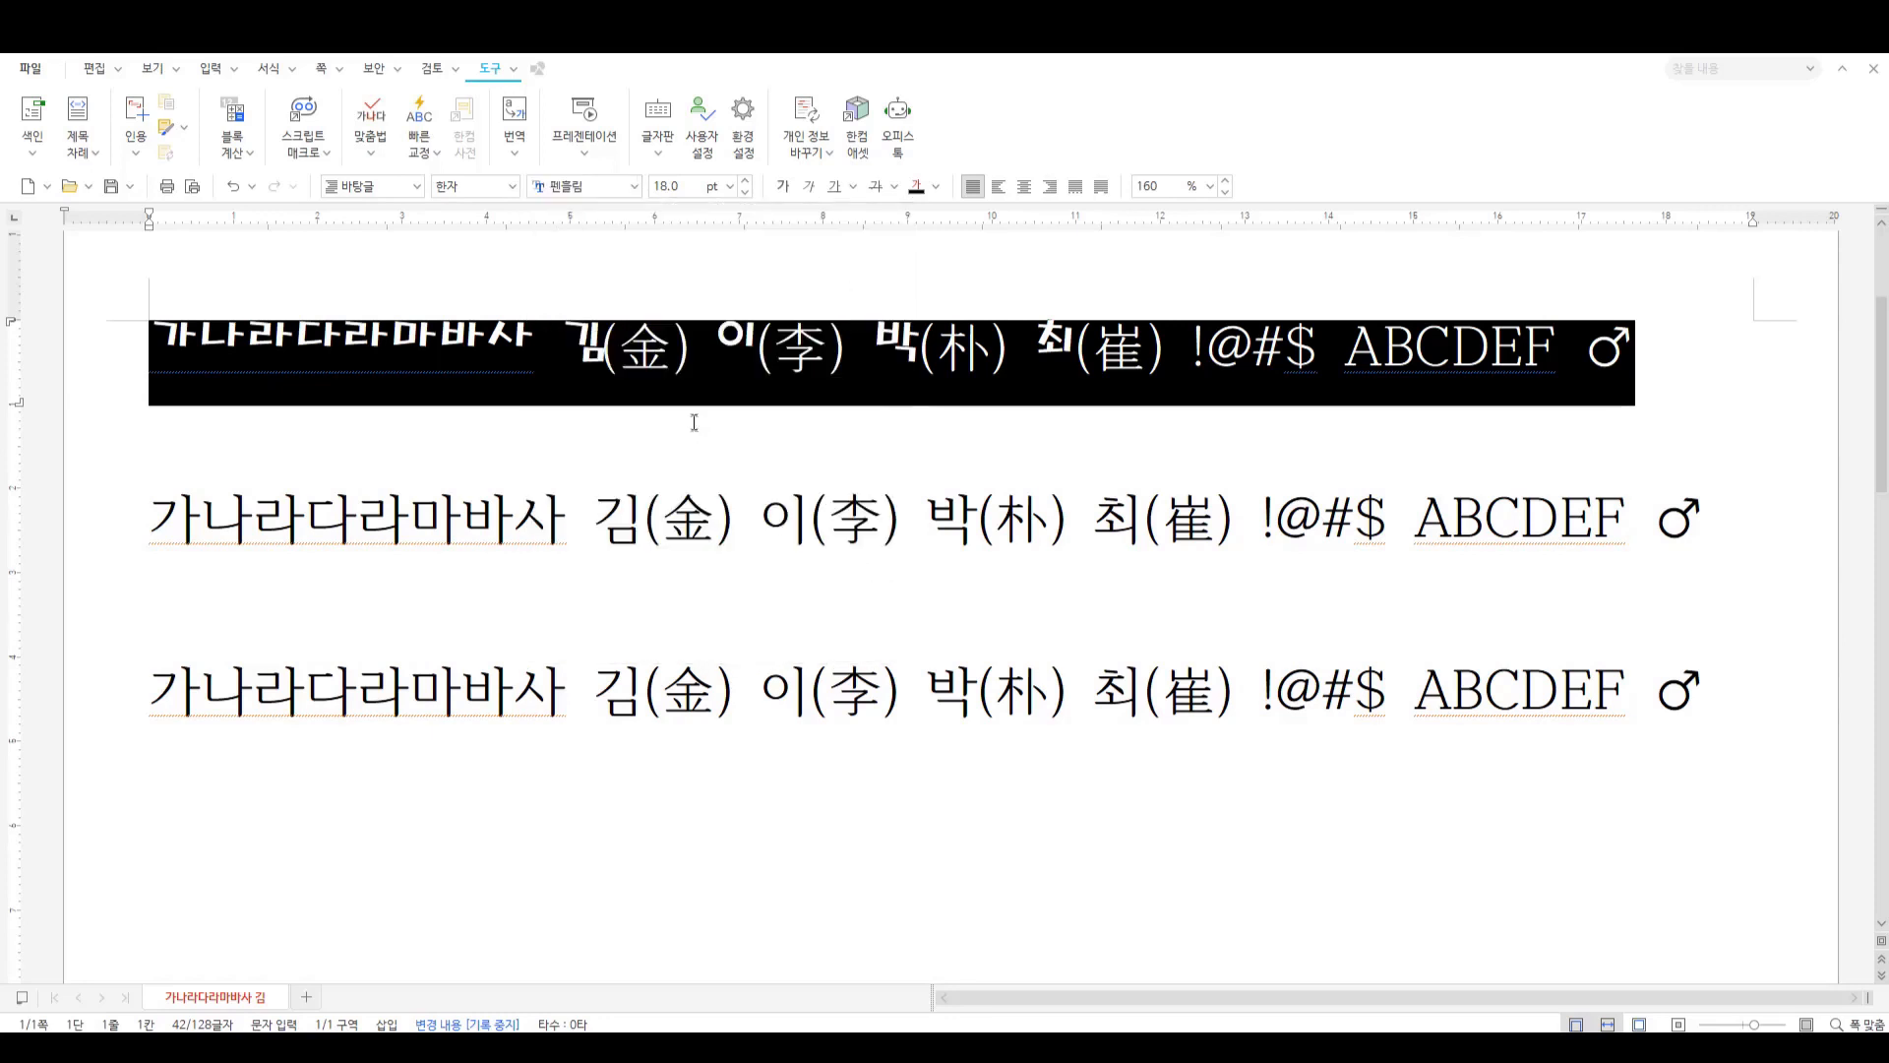
Change the font of the 한자 characters in the first sample line to 한양해서
left_click(634, 186)
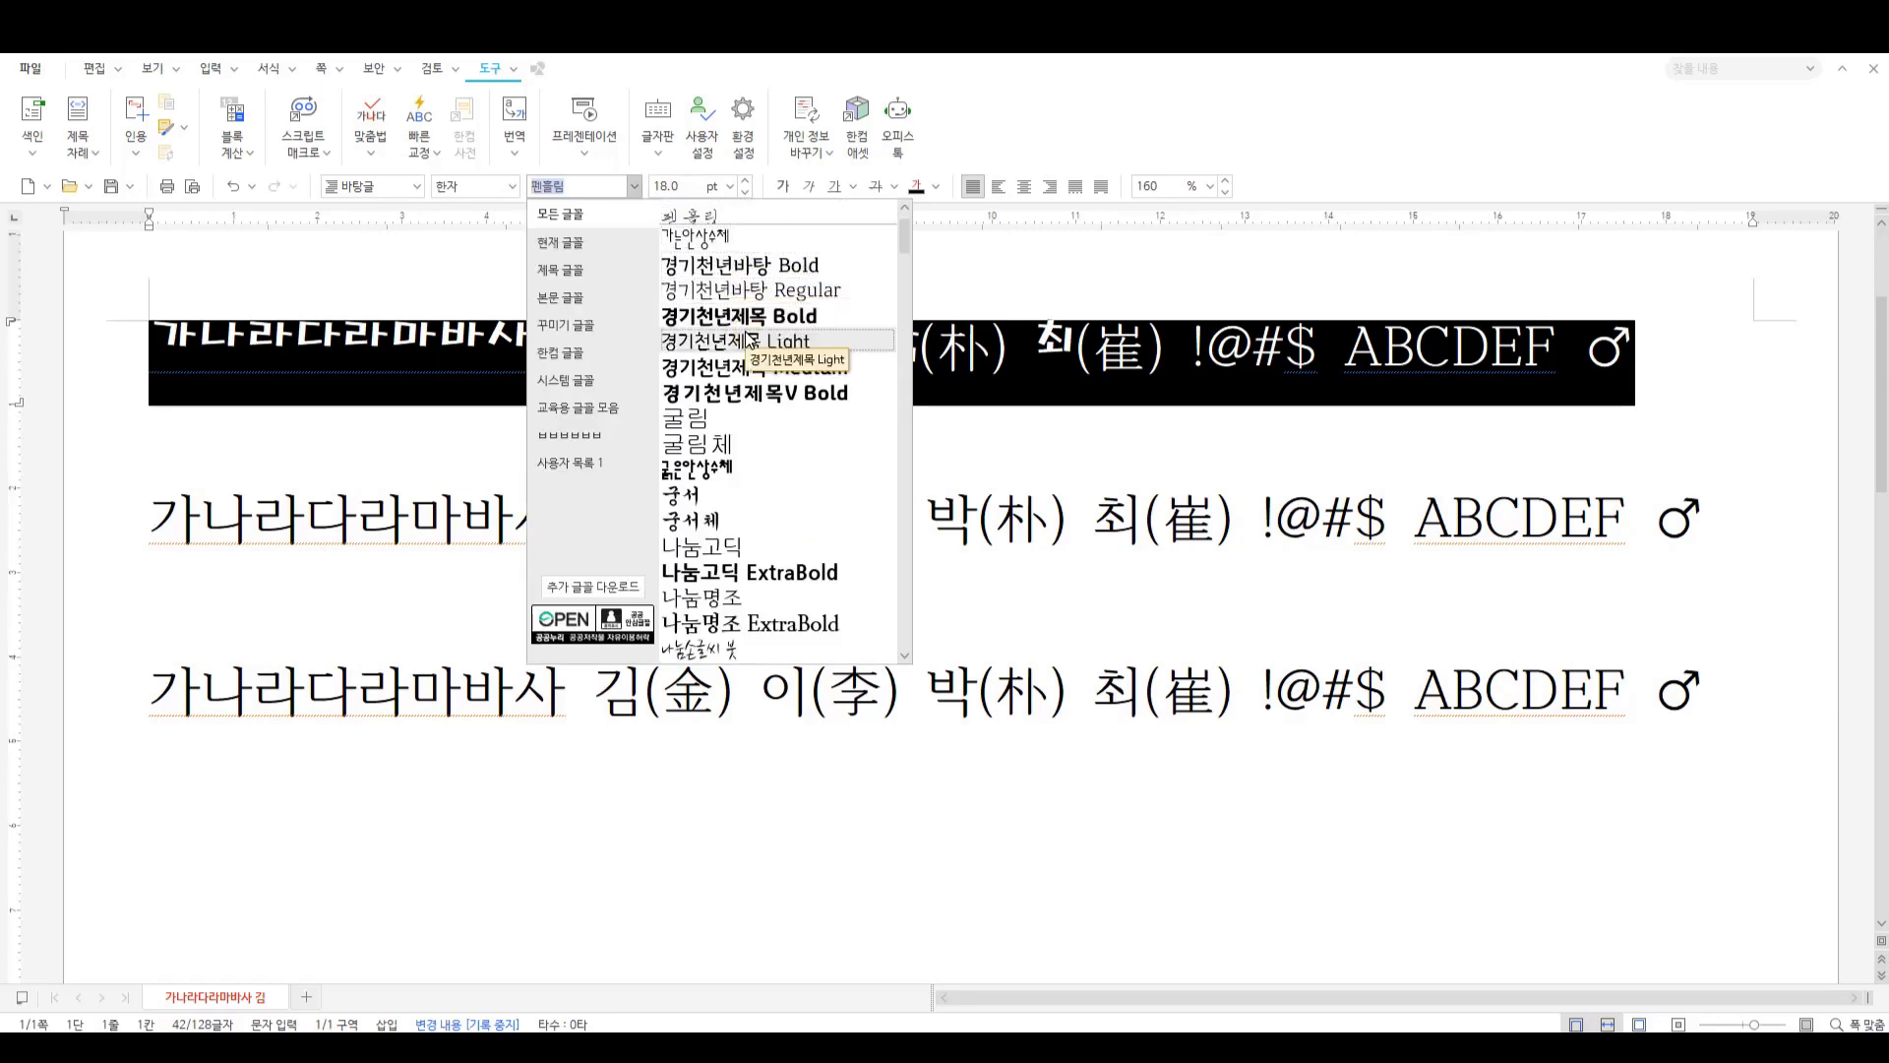
scroll(765, 405, "down", 4)
scroll(766, 405, "down", 15)
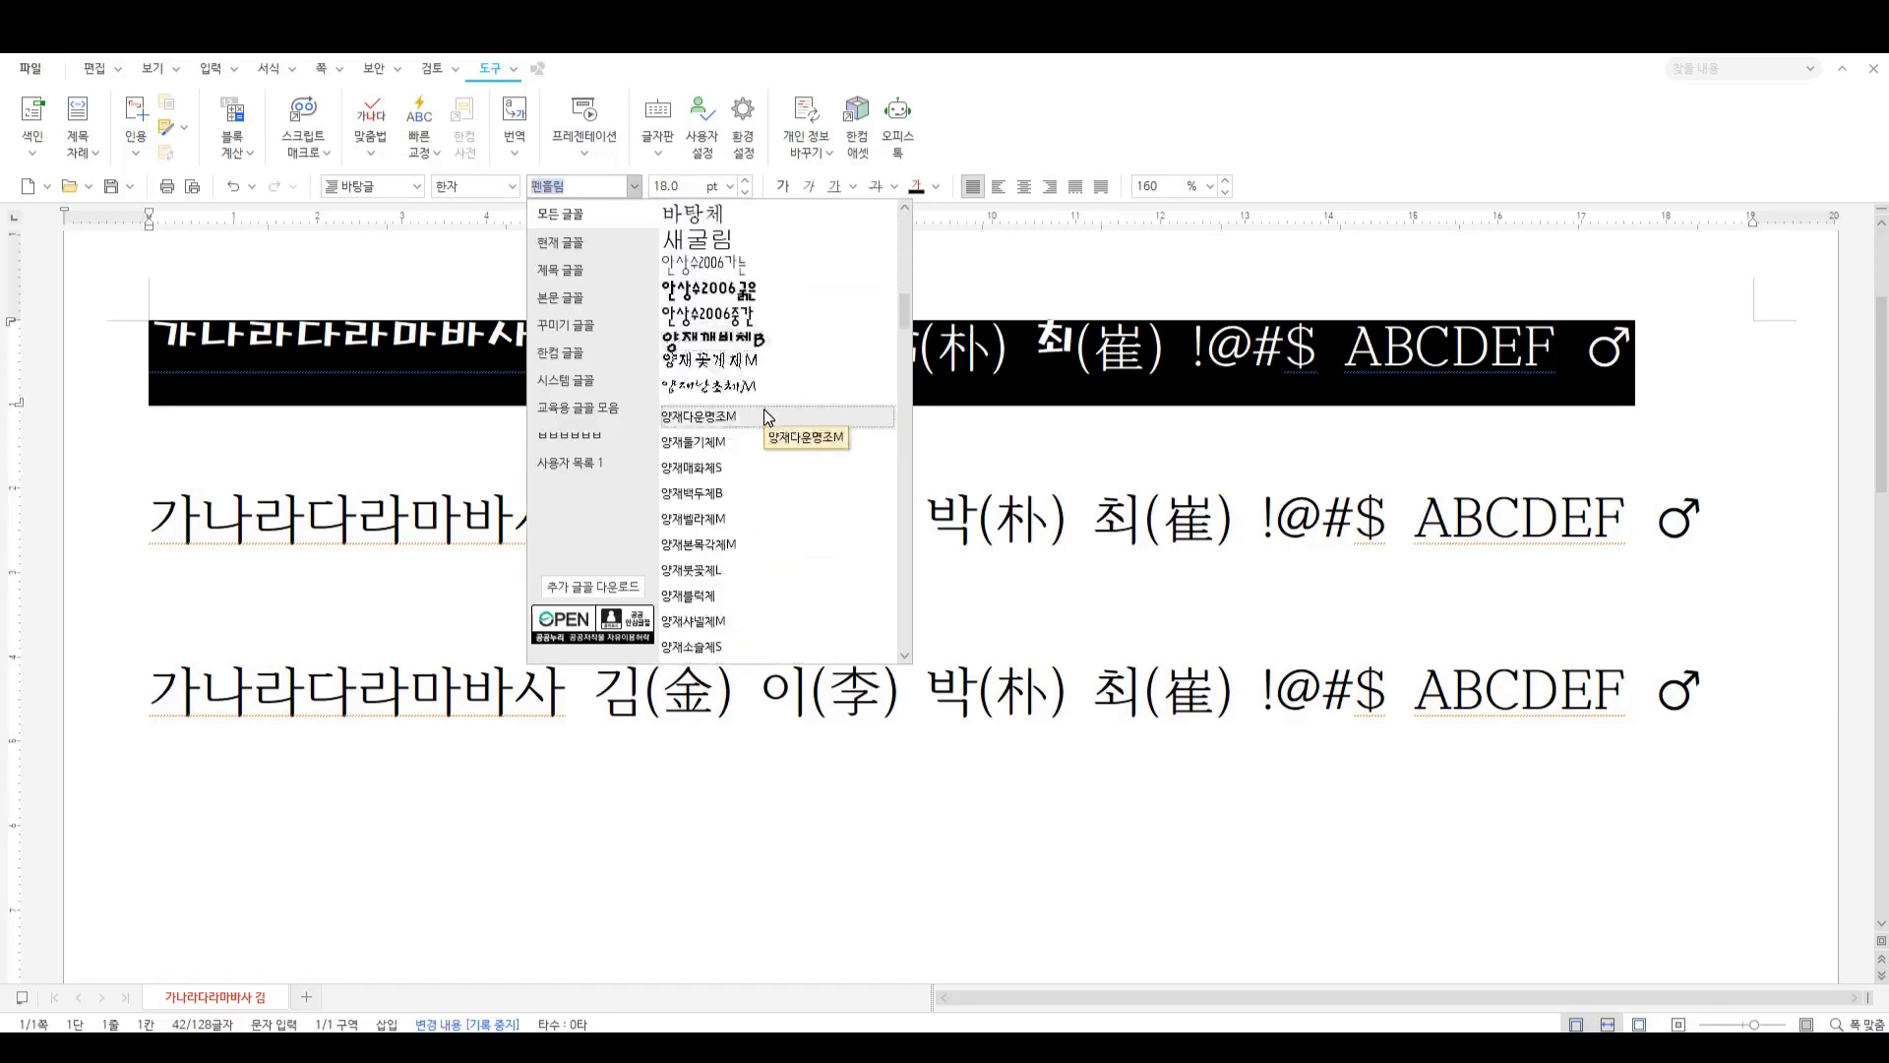
scroll(778, 437, "up", 2)
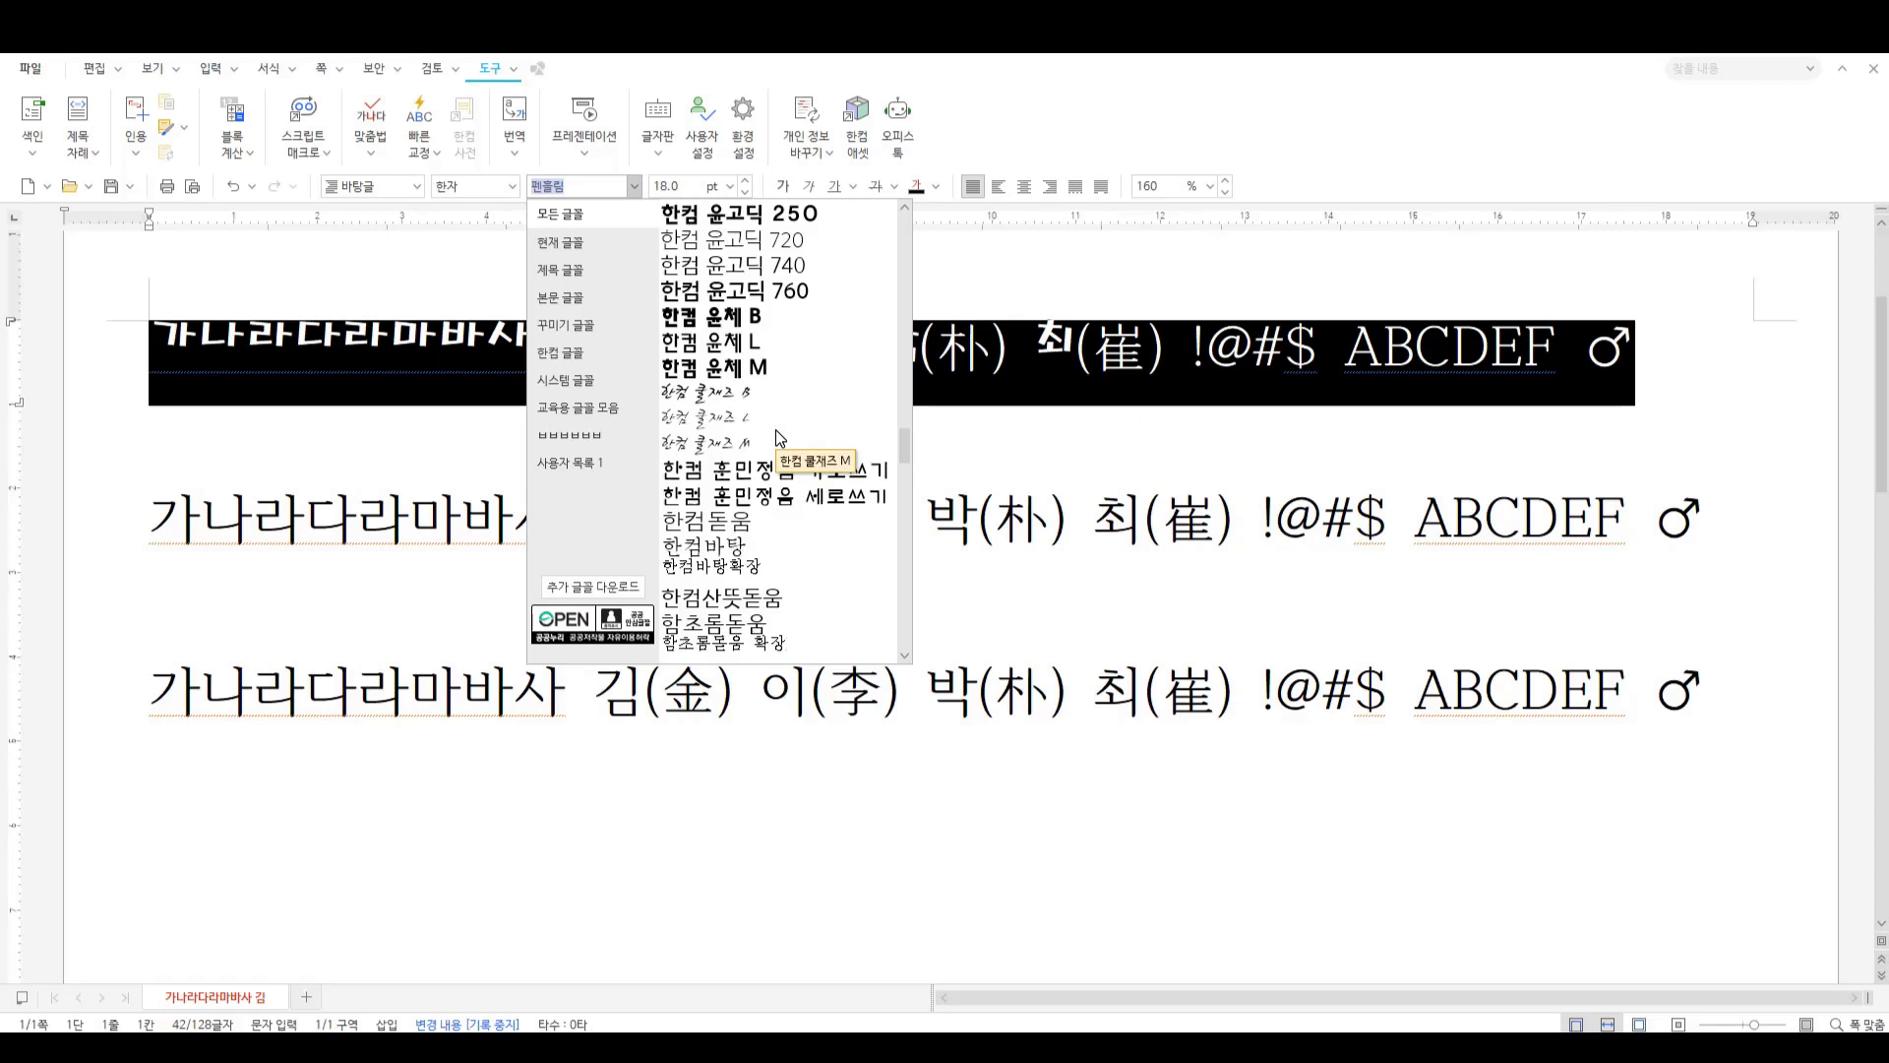
scroll(779, 437, "down", 2)
scroll(767, 439, "up", 8)
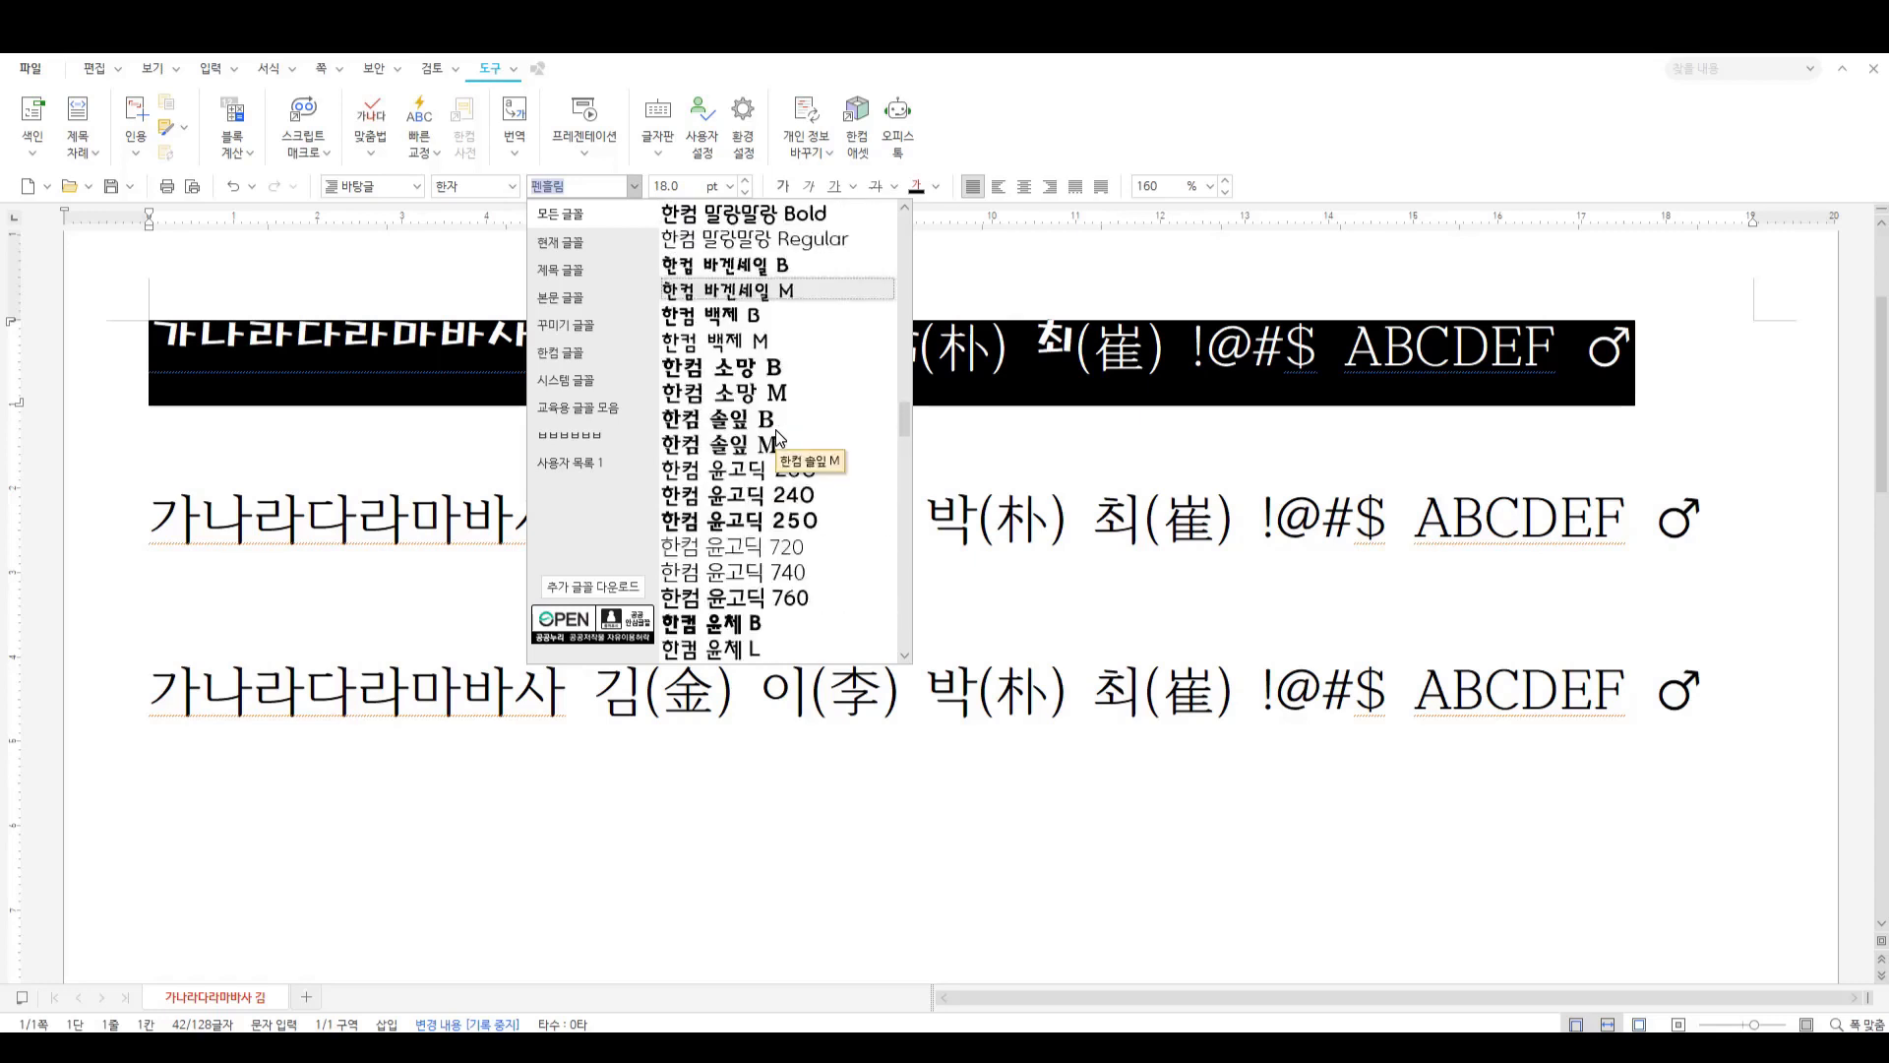
left_click(703, 394)
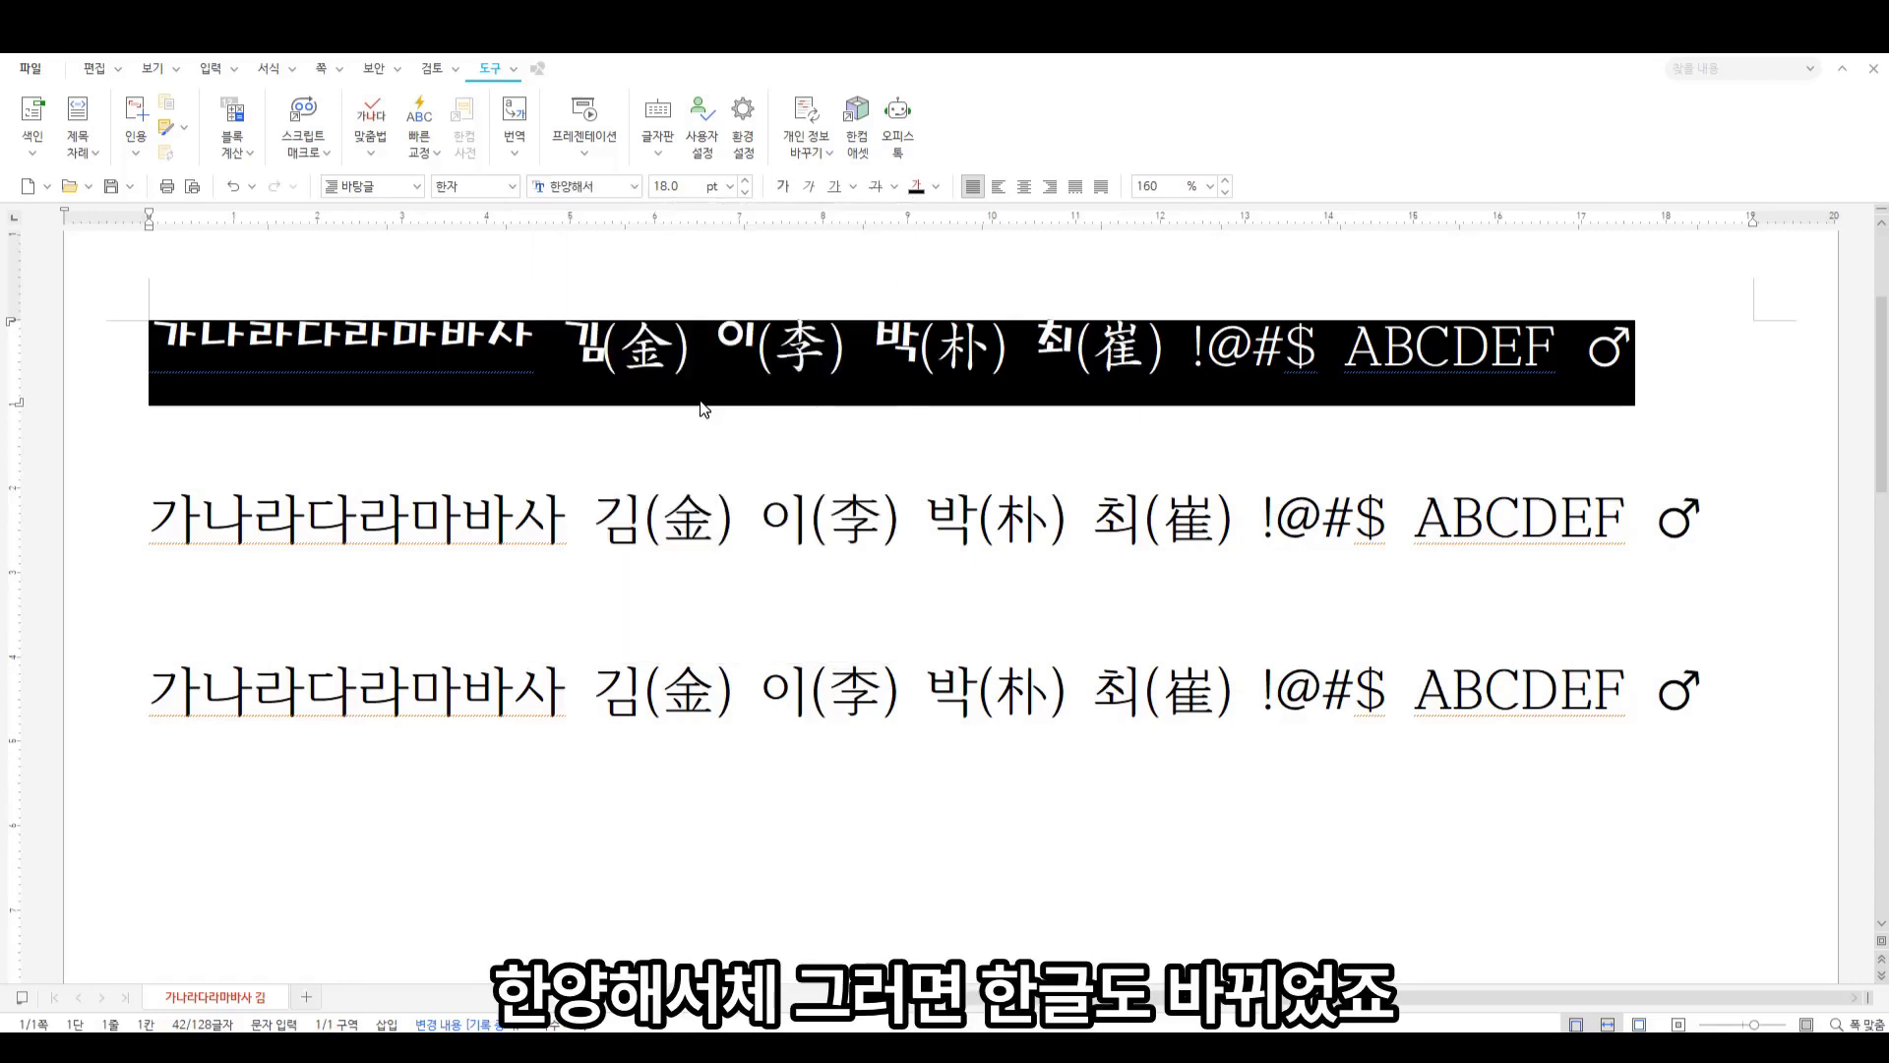
left_click(1235, 393)
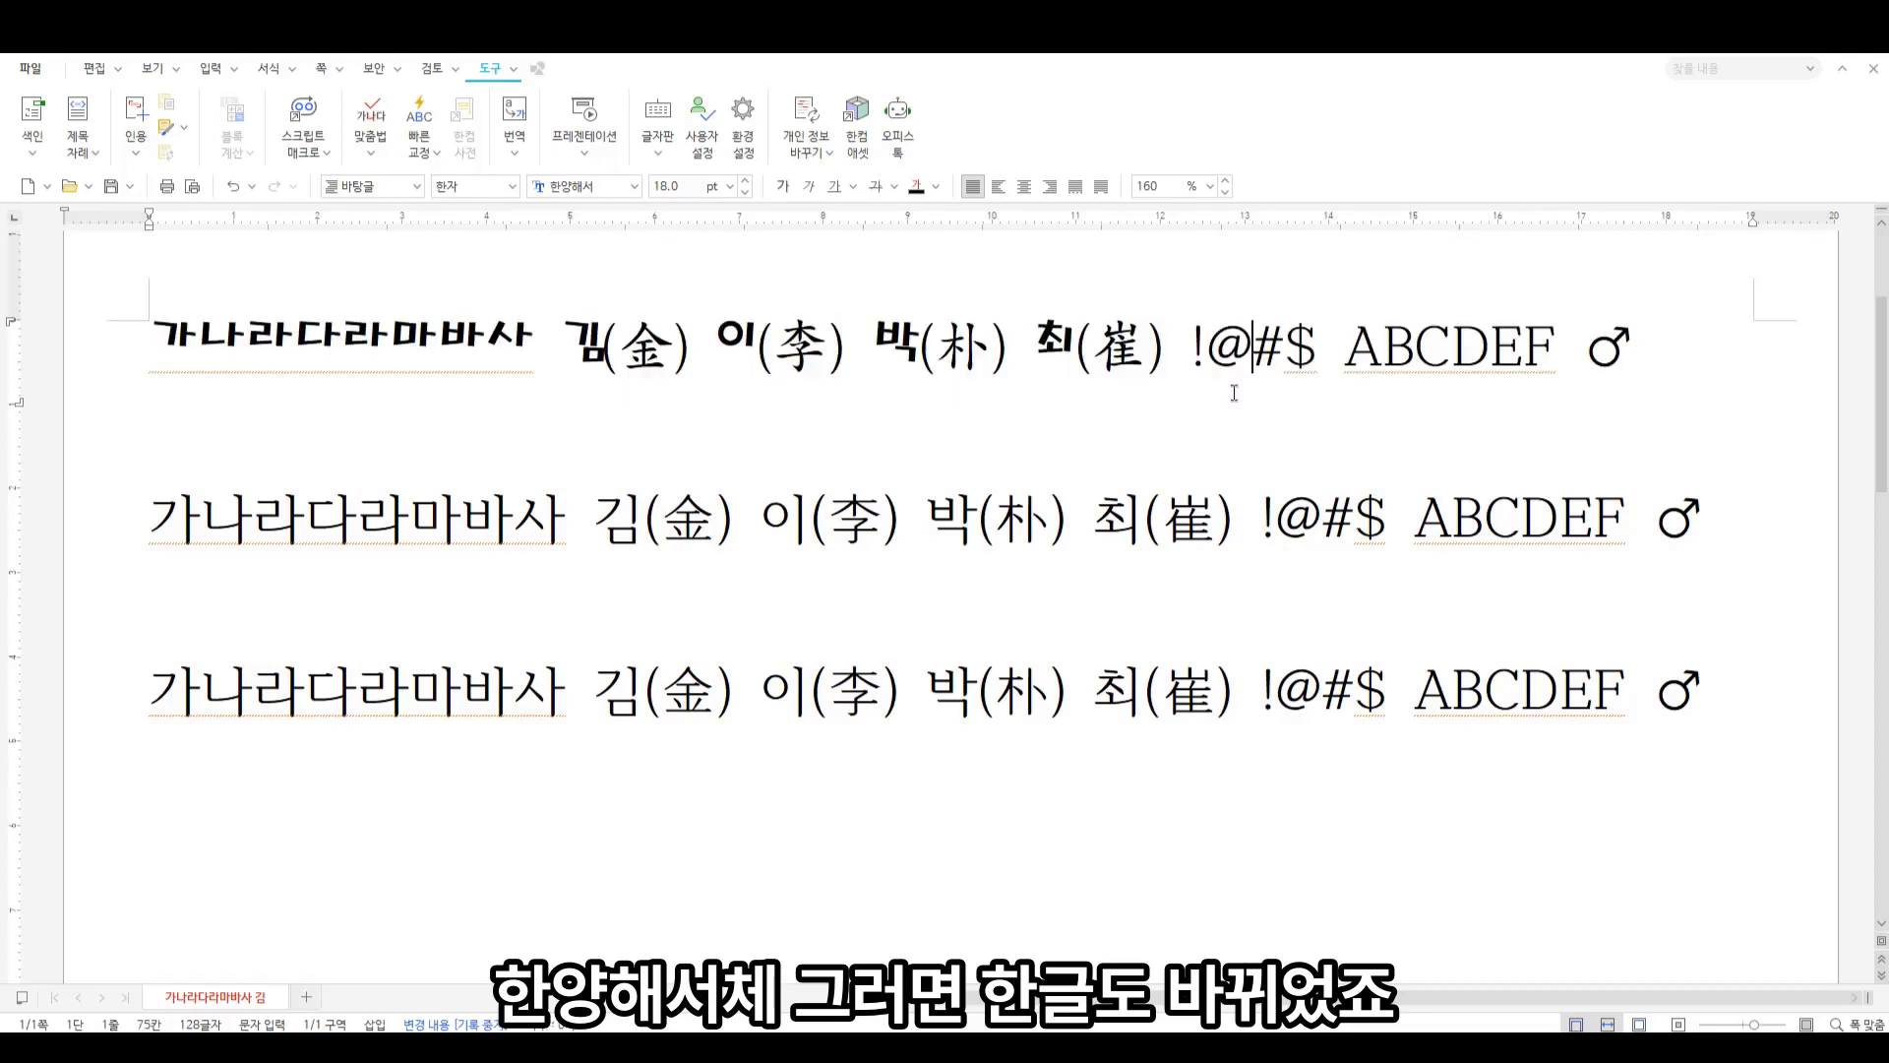
Select the whole first sample line and apply the font 휴먼옛체 to its 영문 characters only
left_click_drag(1699, 337, 150, 362)
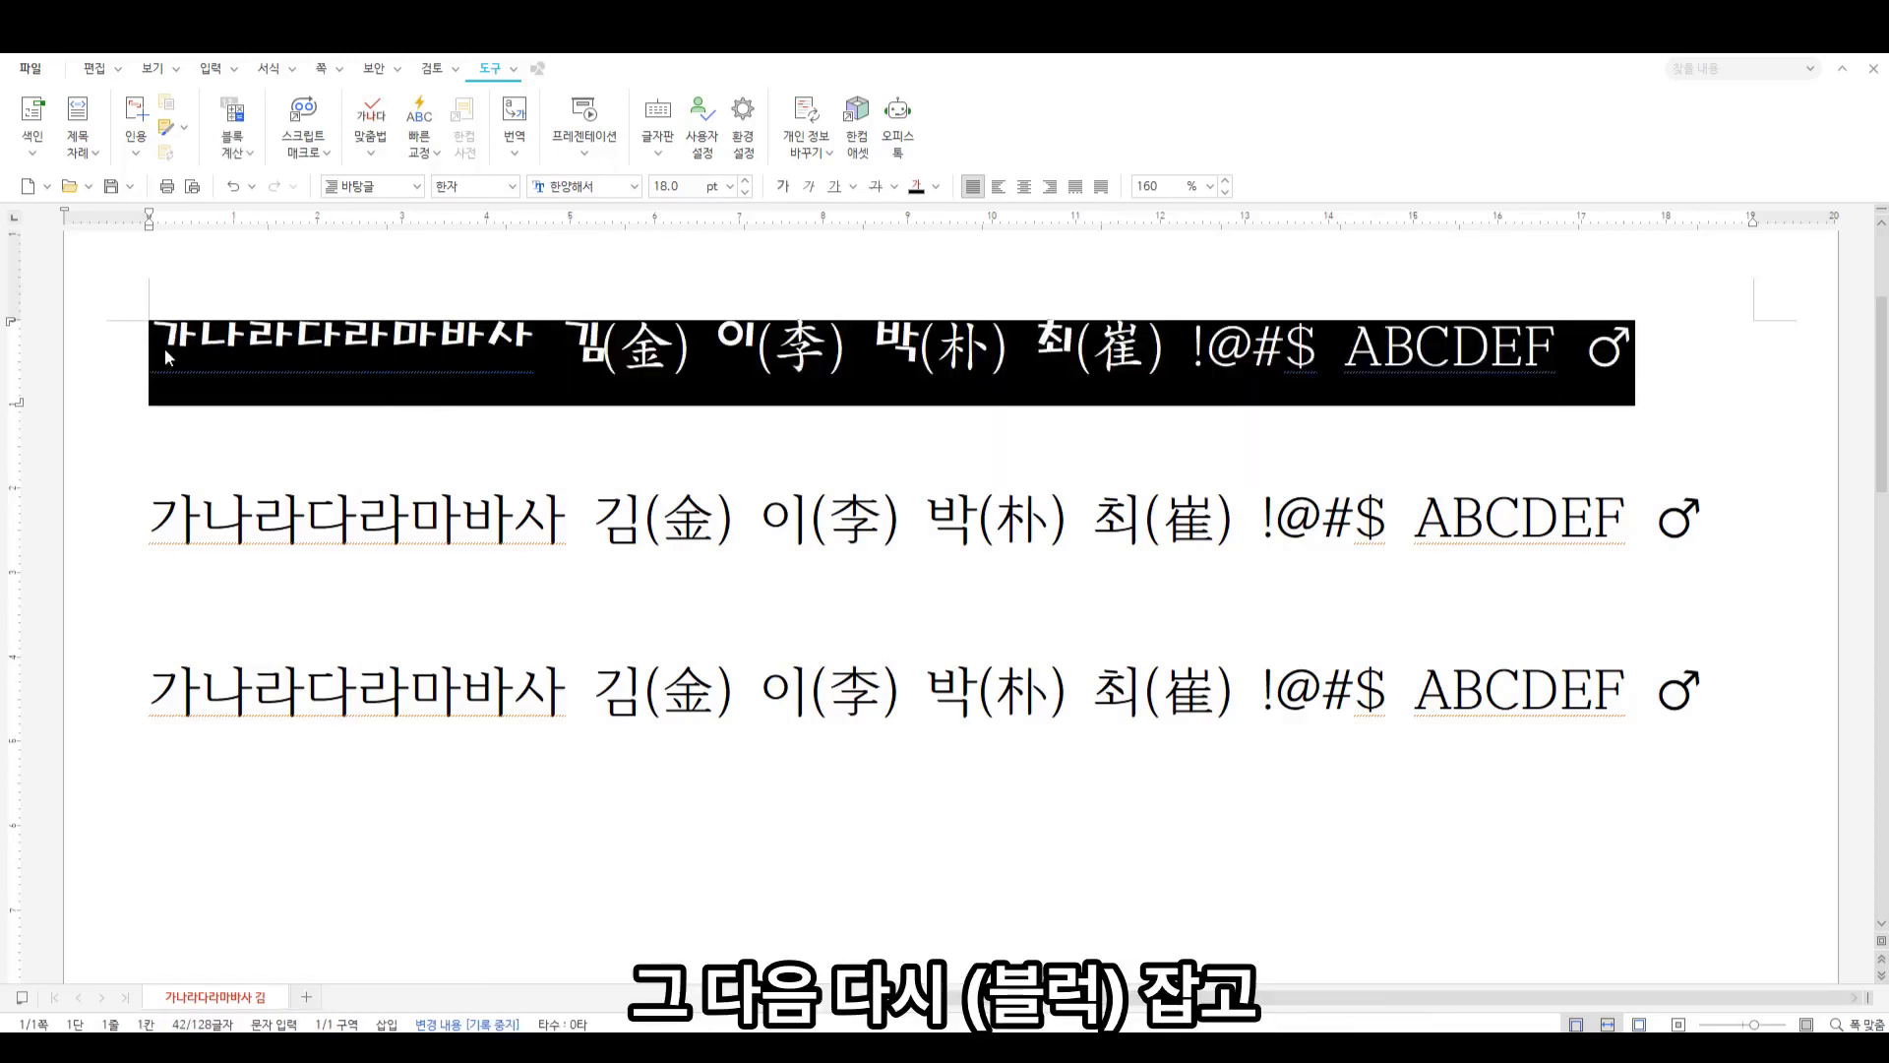
left_click(512, 186)
left_click(466, 263)
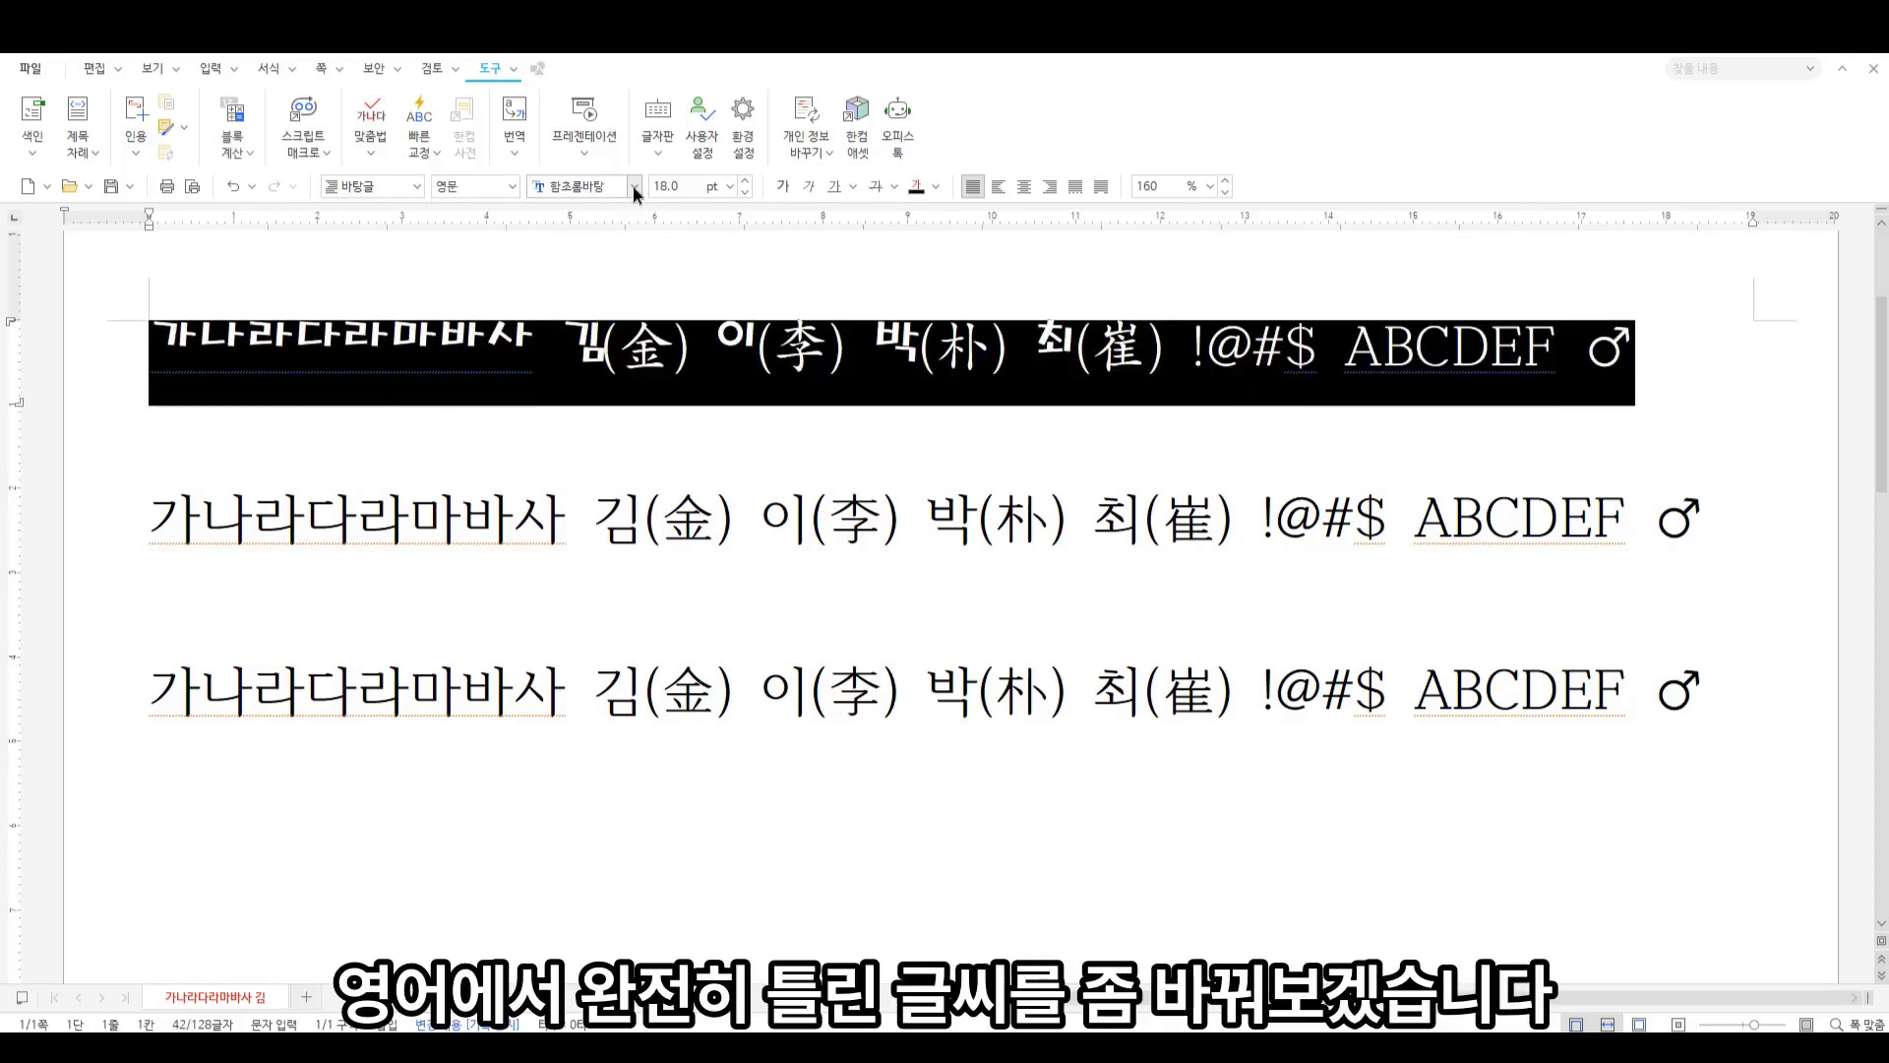
left_click(634, 186)
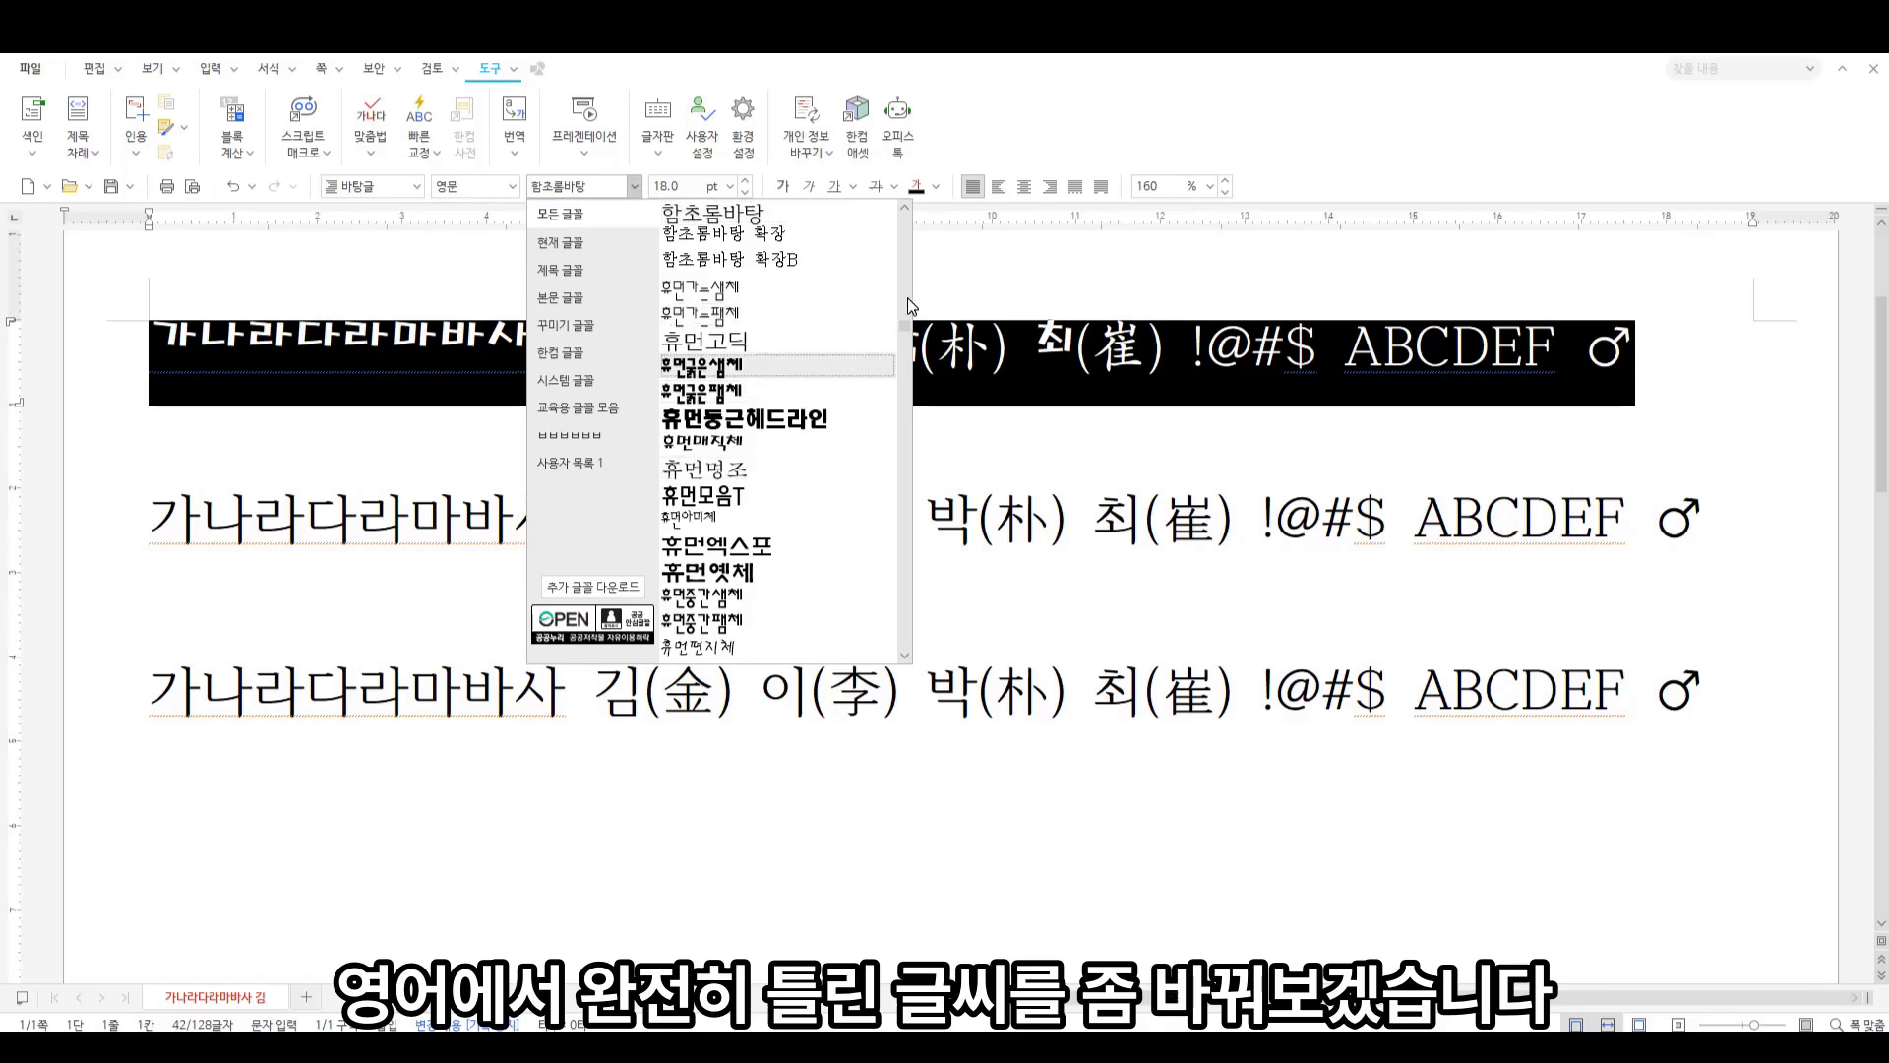
left_click(736, 575)
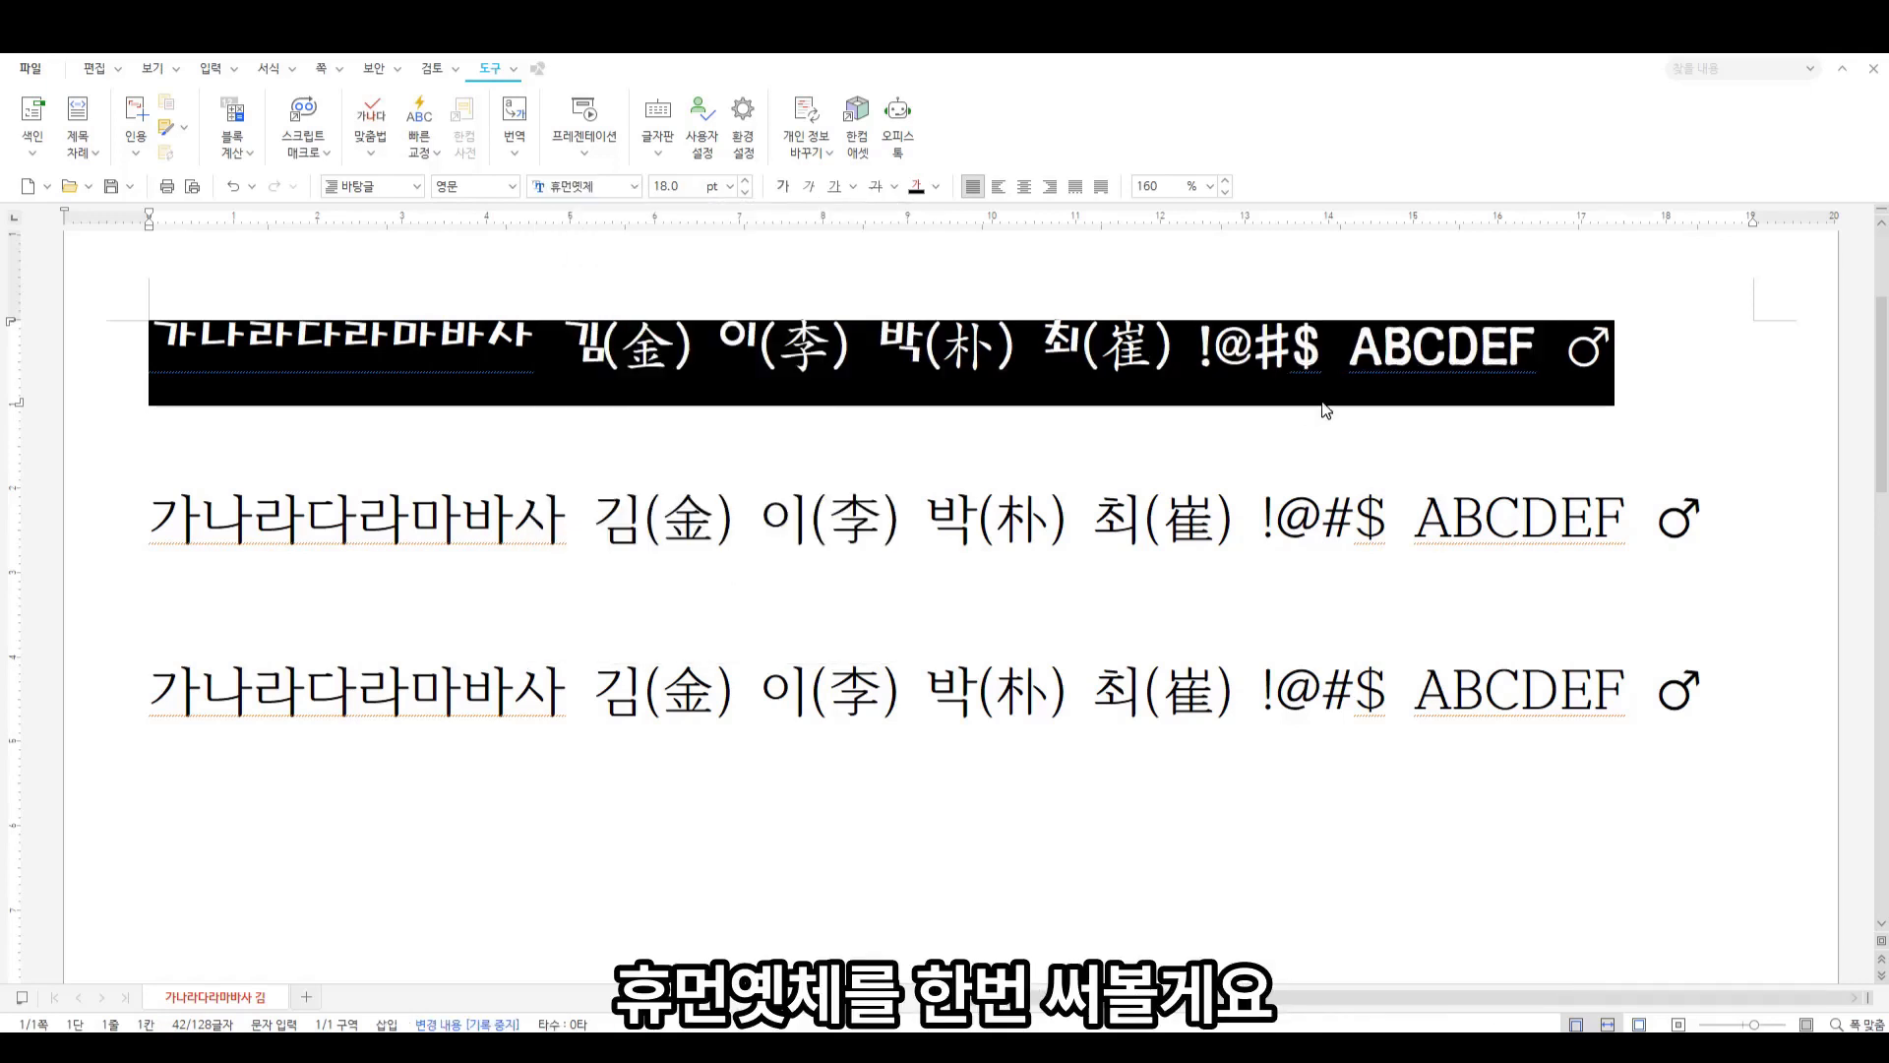
Examine the punctuation marks and English letters in the first sample line, together and separately
left_click(1291, 353)
left_click_drag(1201, 347, 1535, 350)
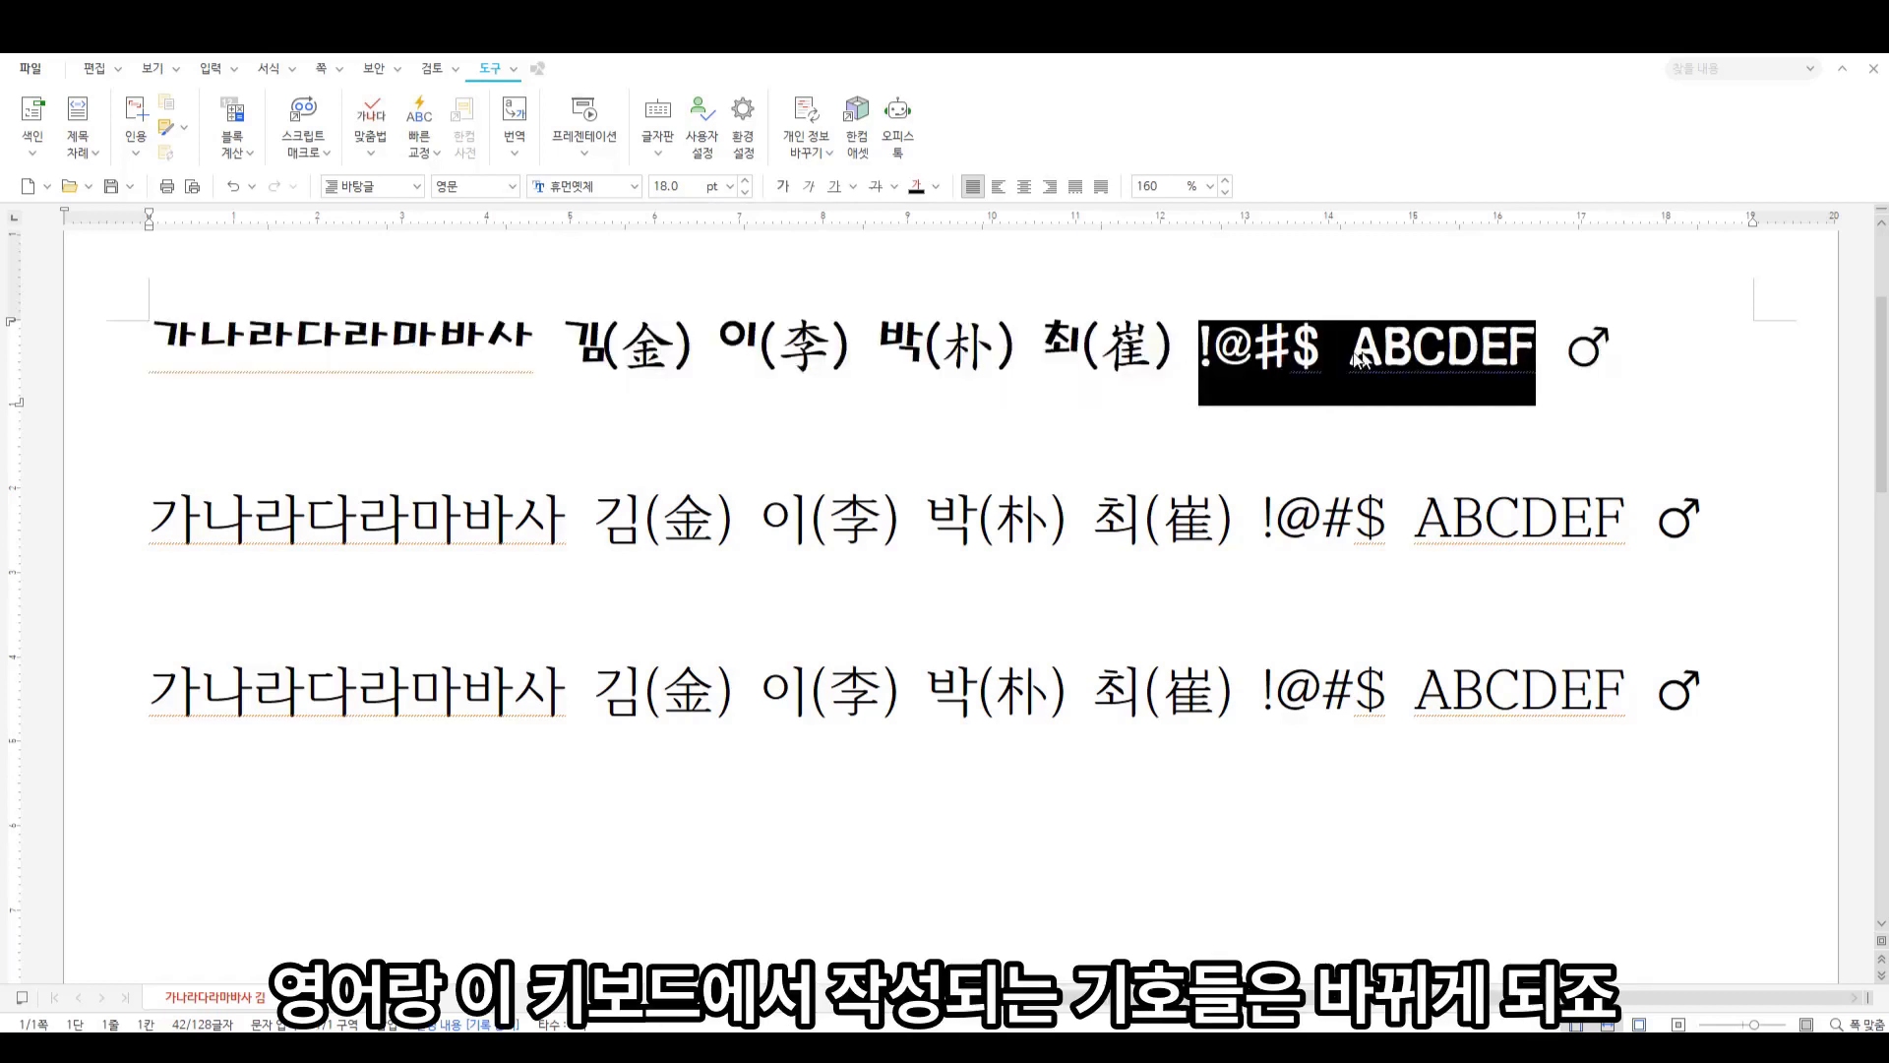
left_click(1257, 352)
left_click_drag(1324, 352, 1196, 352)
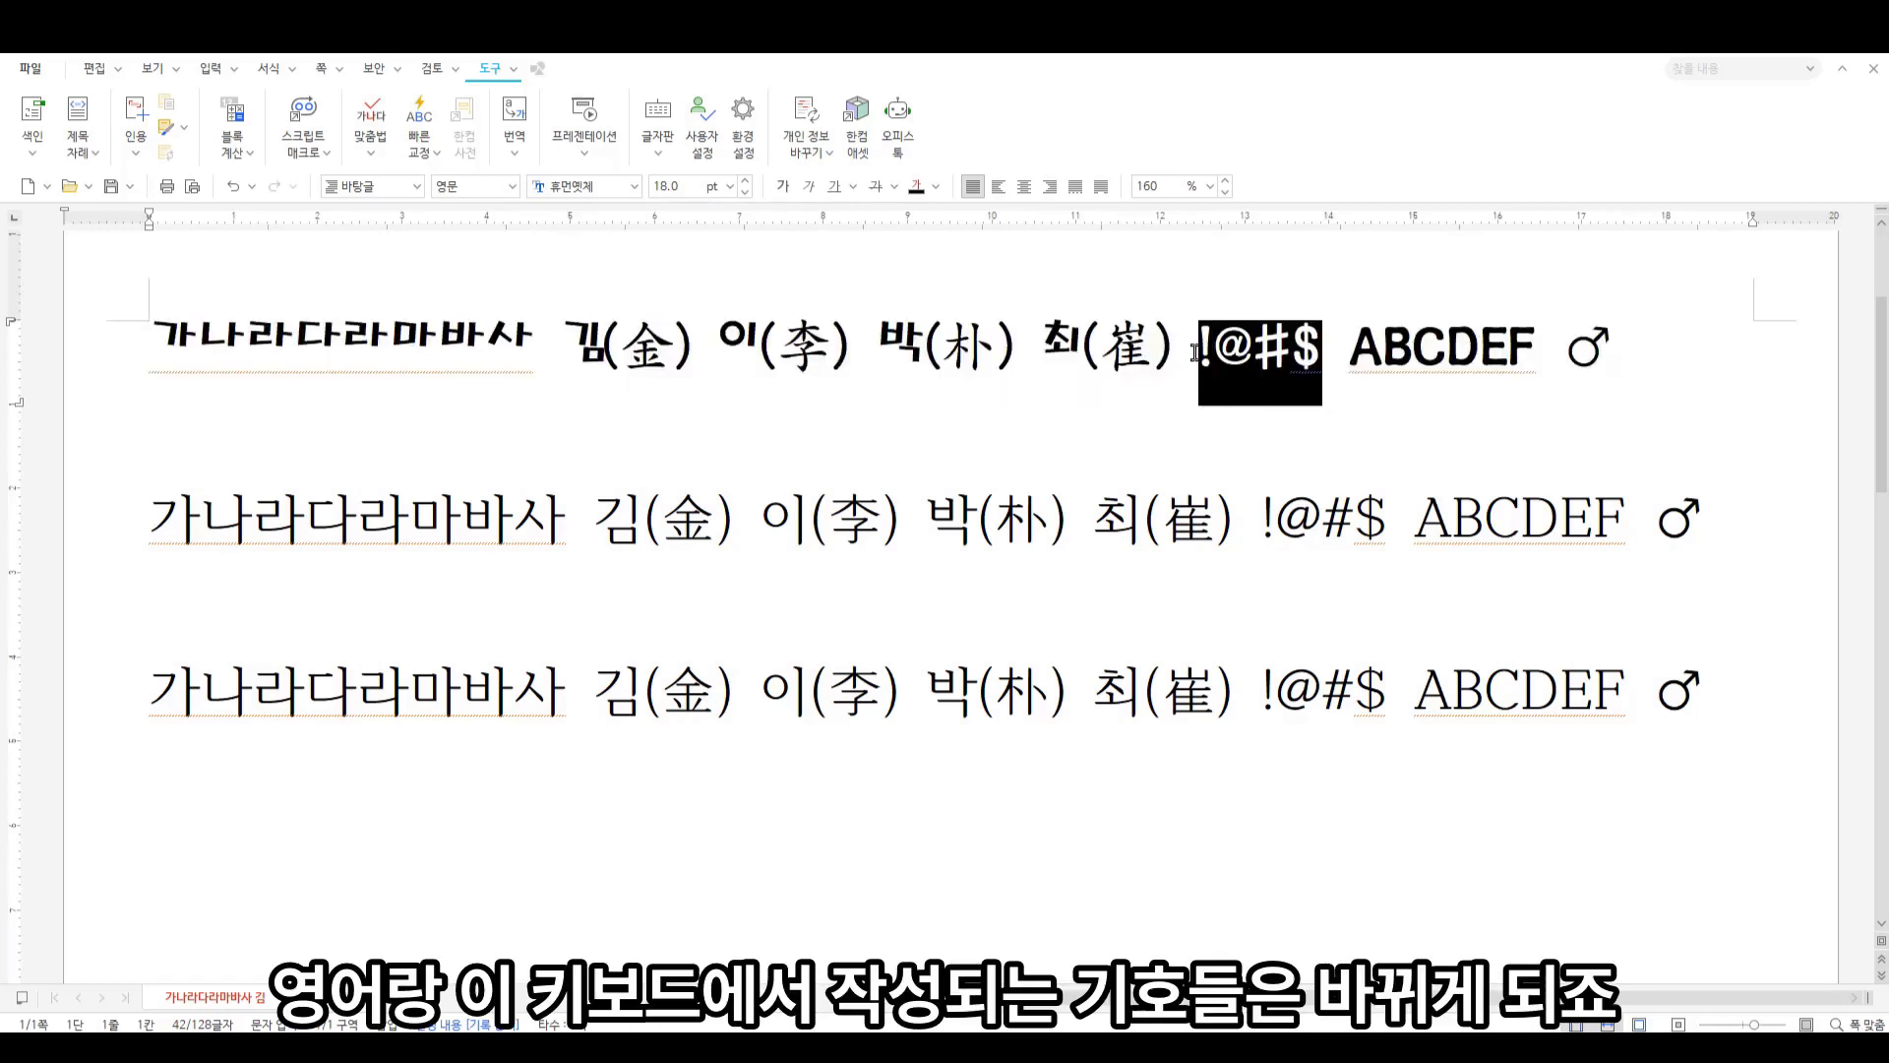
left_click(1429, 352)
Select the whole first sample line and apply the font 휴먼편지체 to its 기호 characters only
left_click_drag(1624, 350, 105, 364)
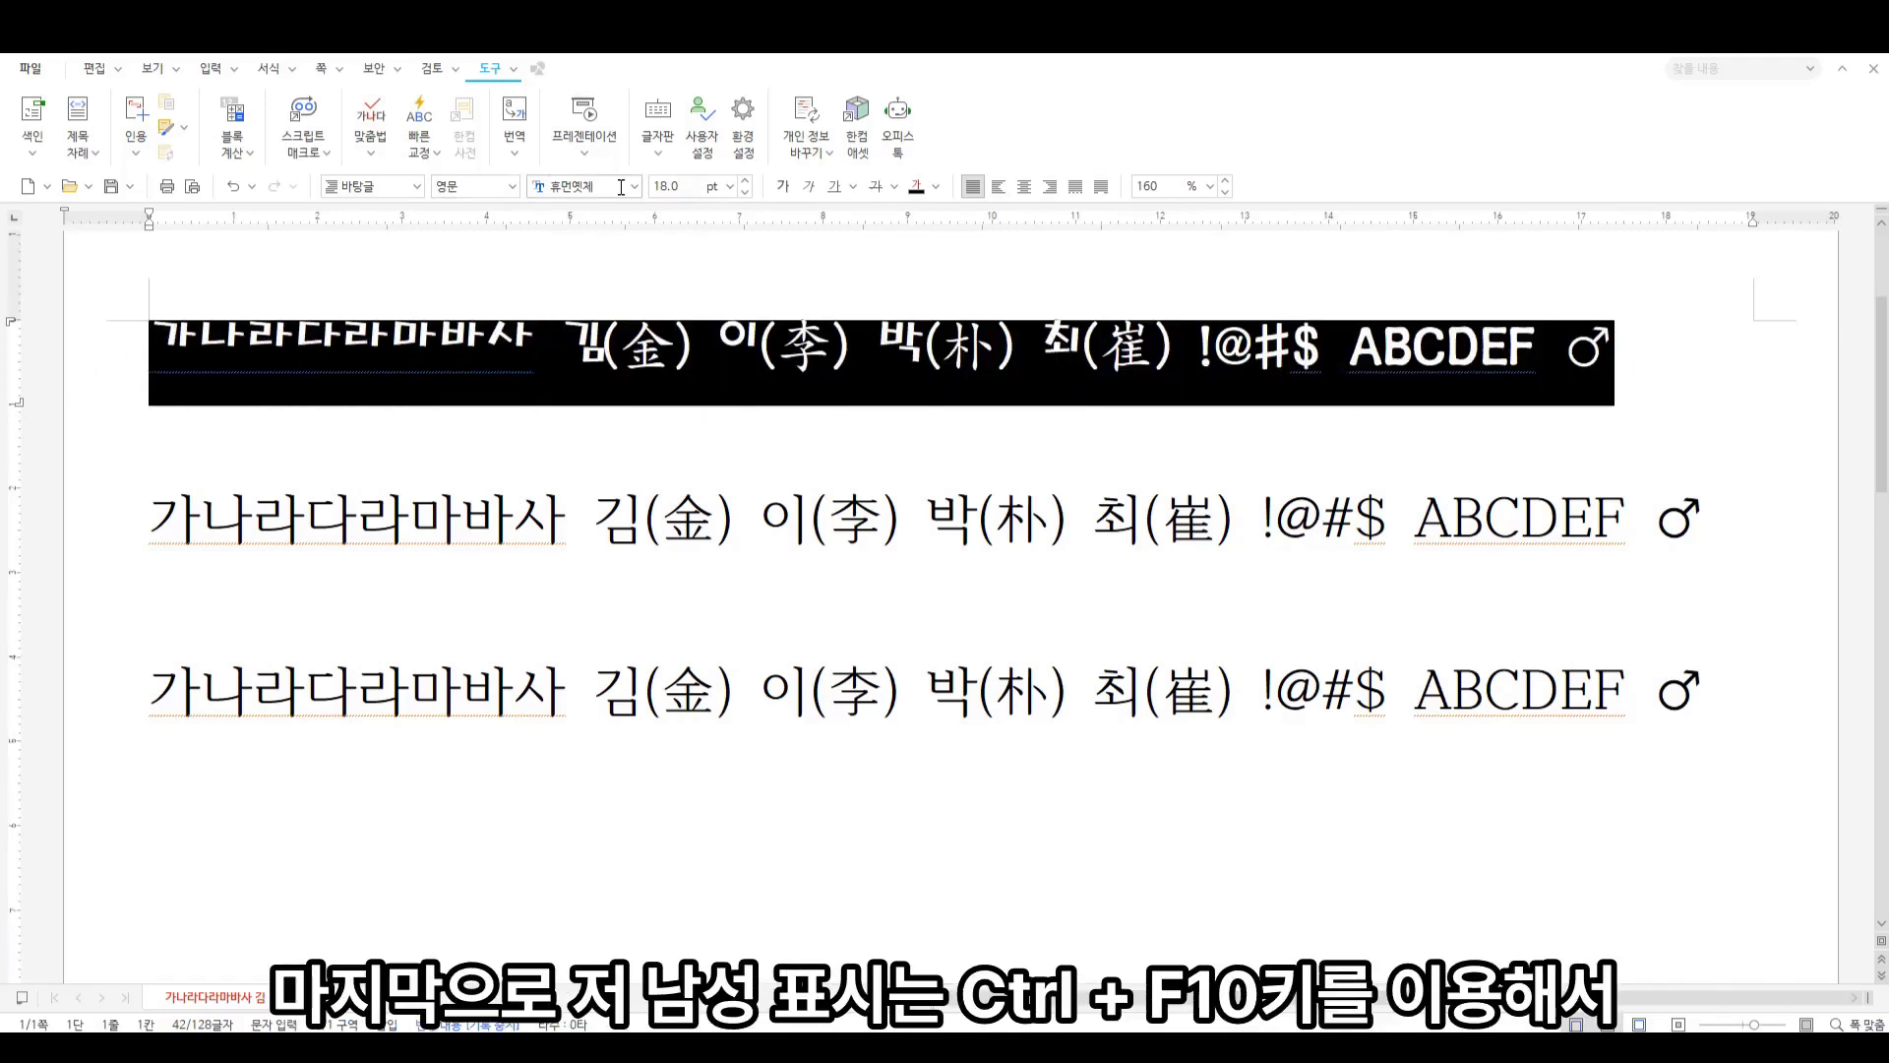
left_click(511, 186)
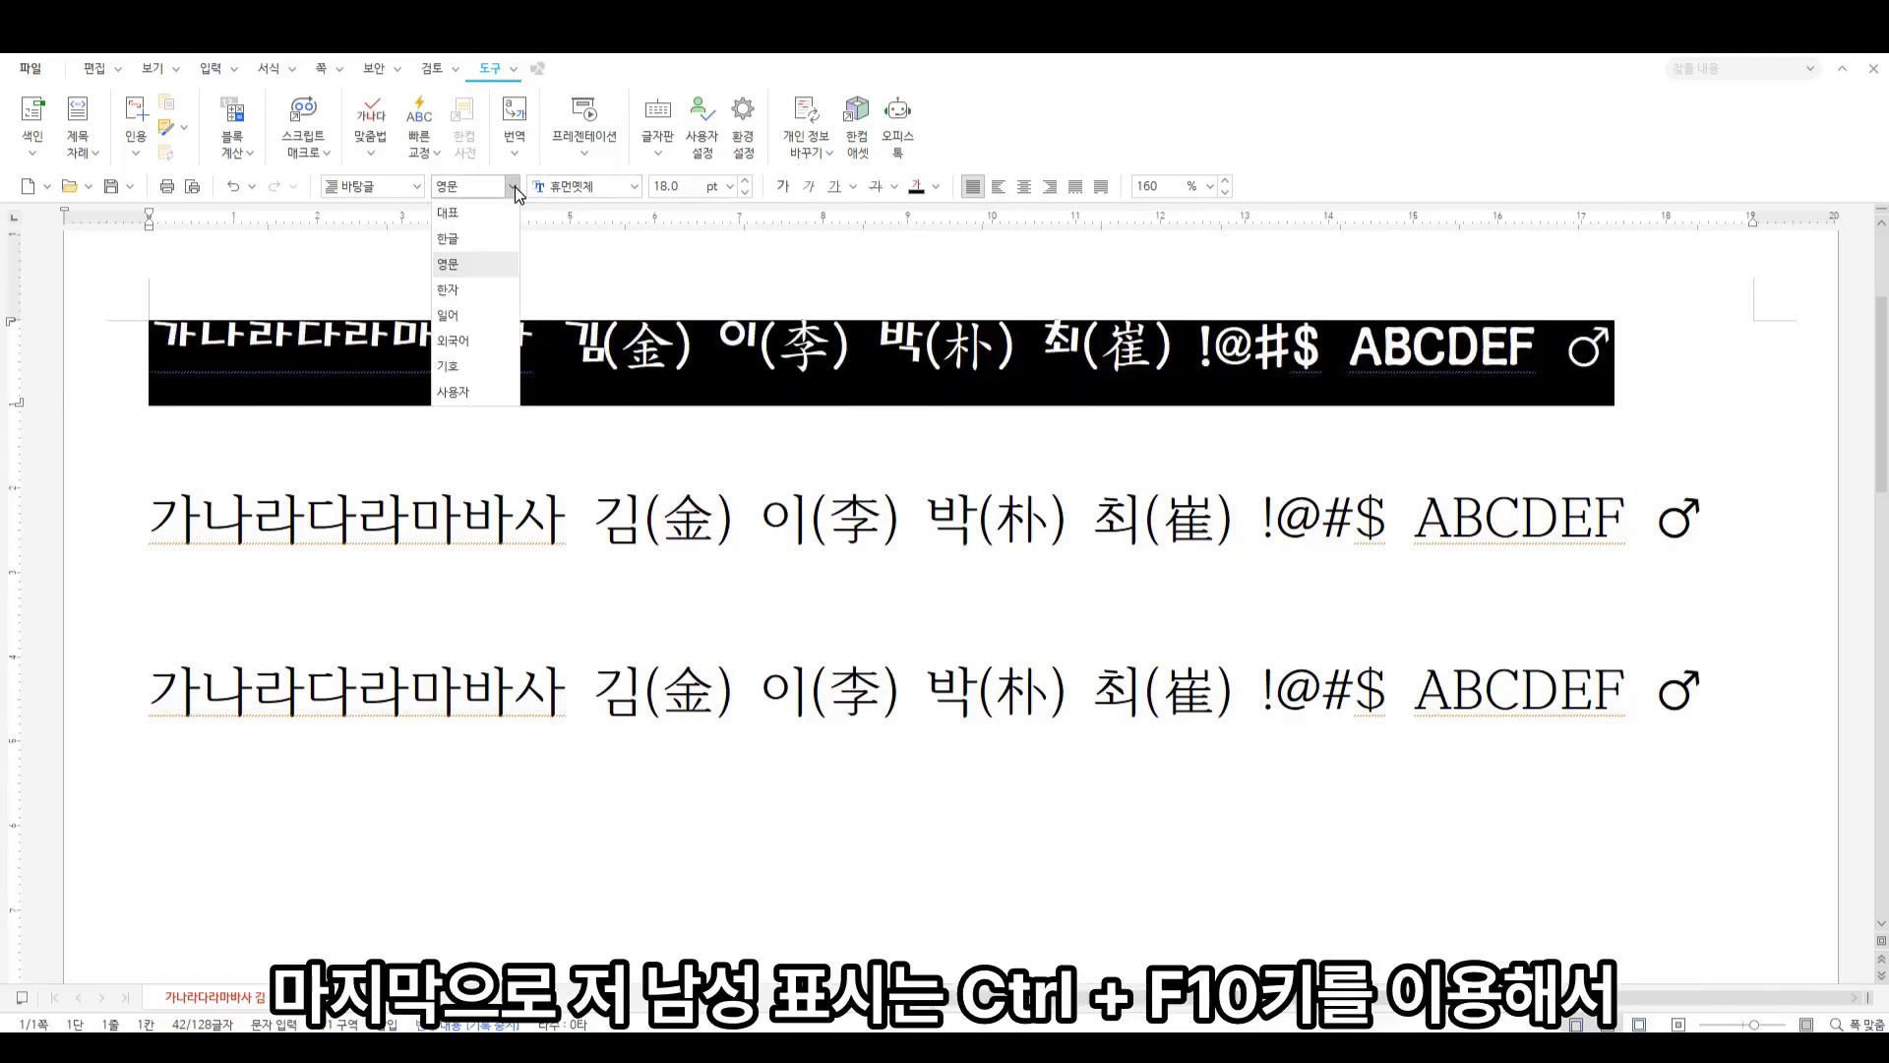
left_click(463, 368)
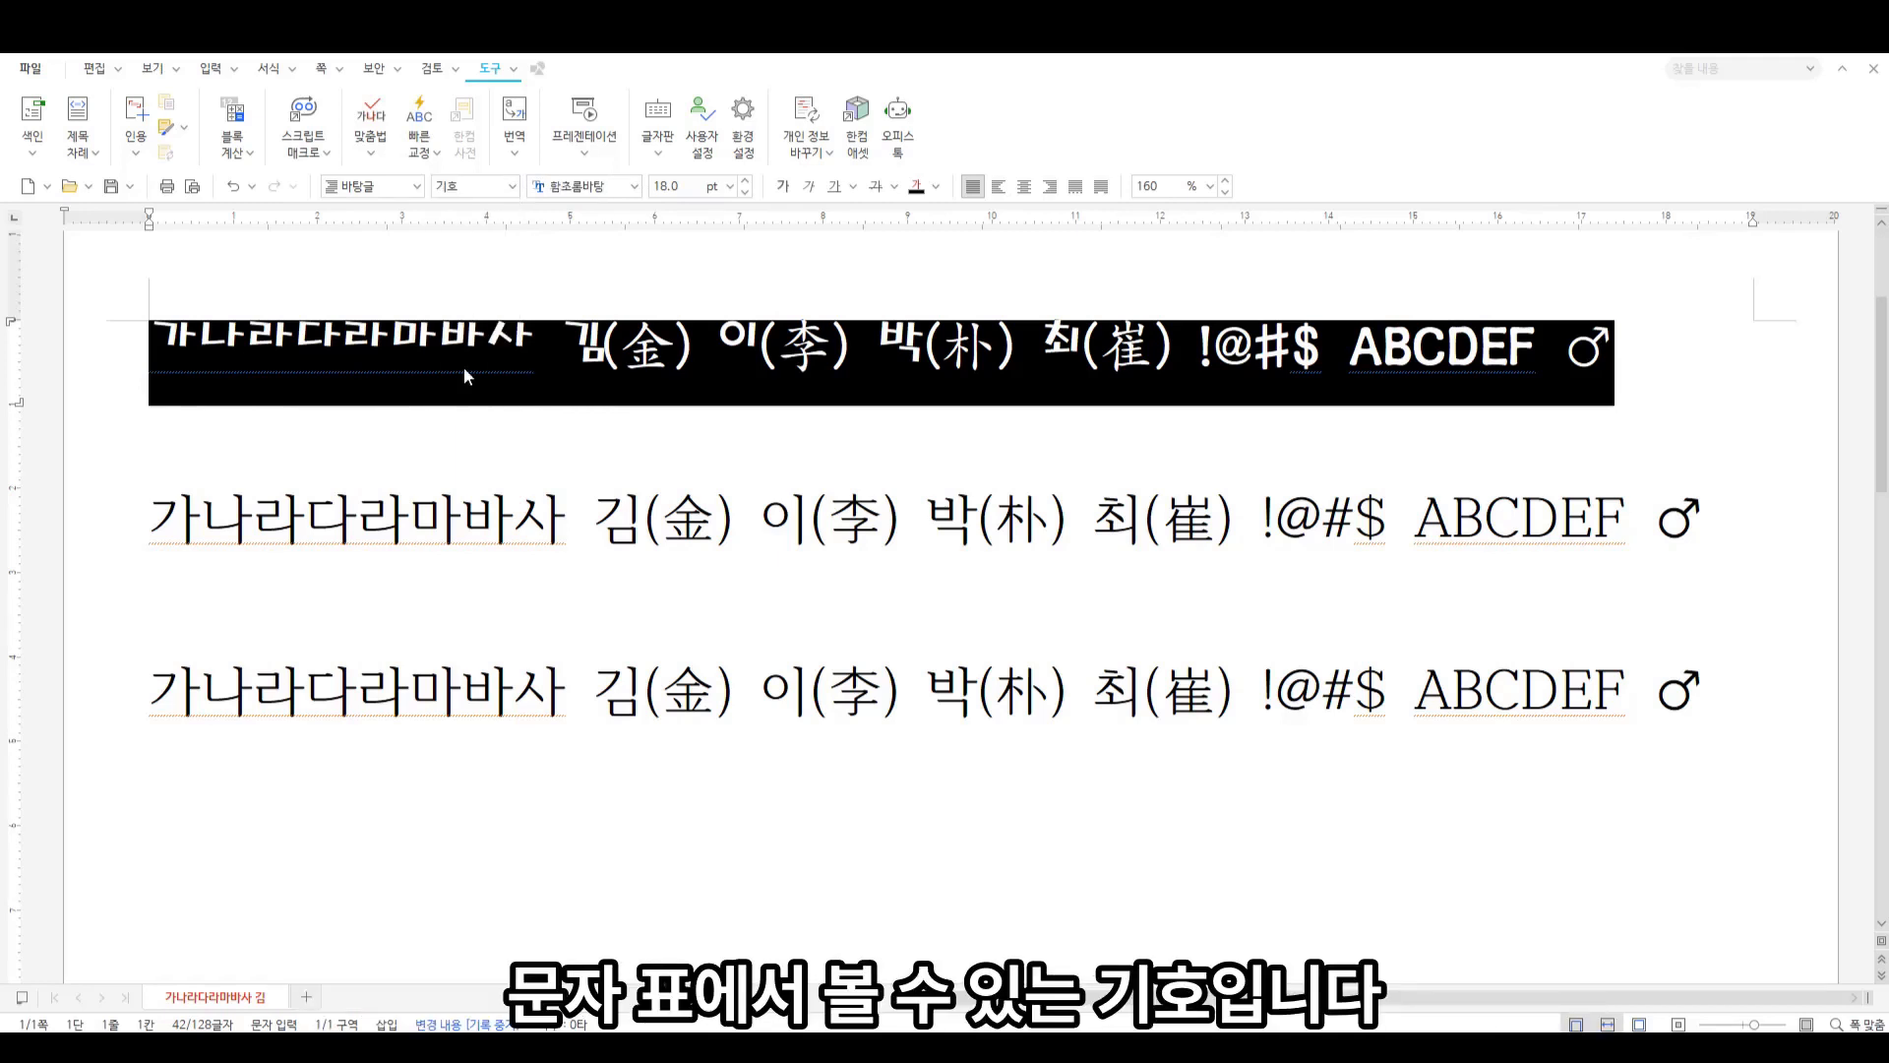
left_click(634, 187)
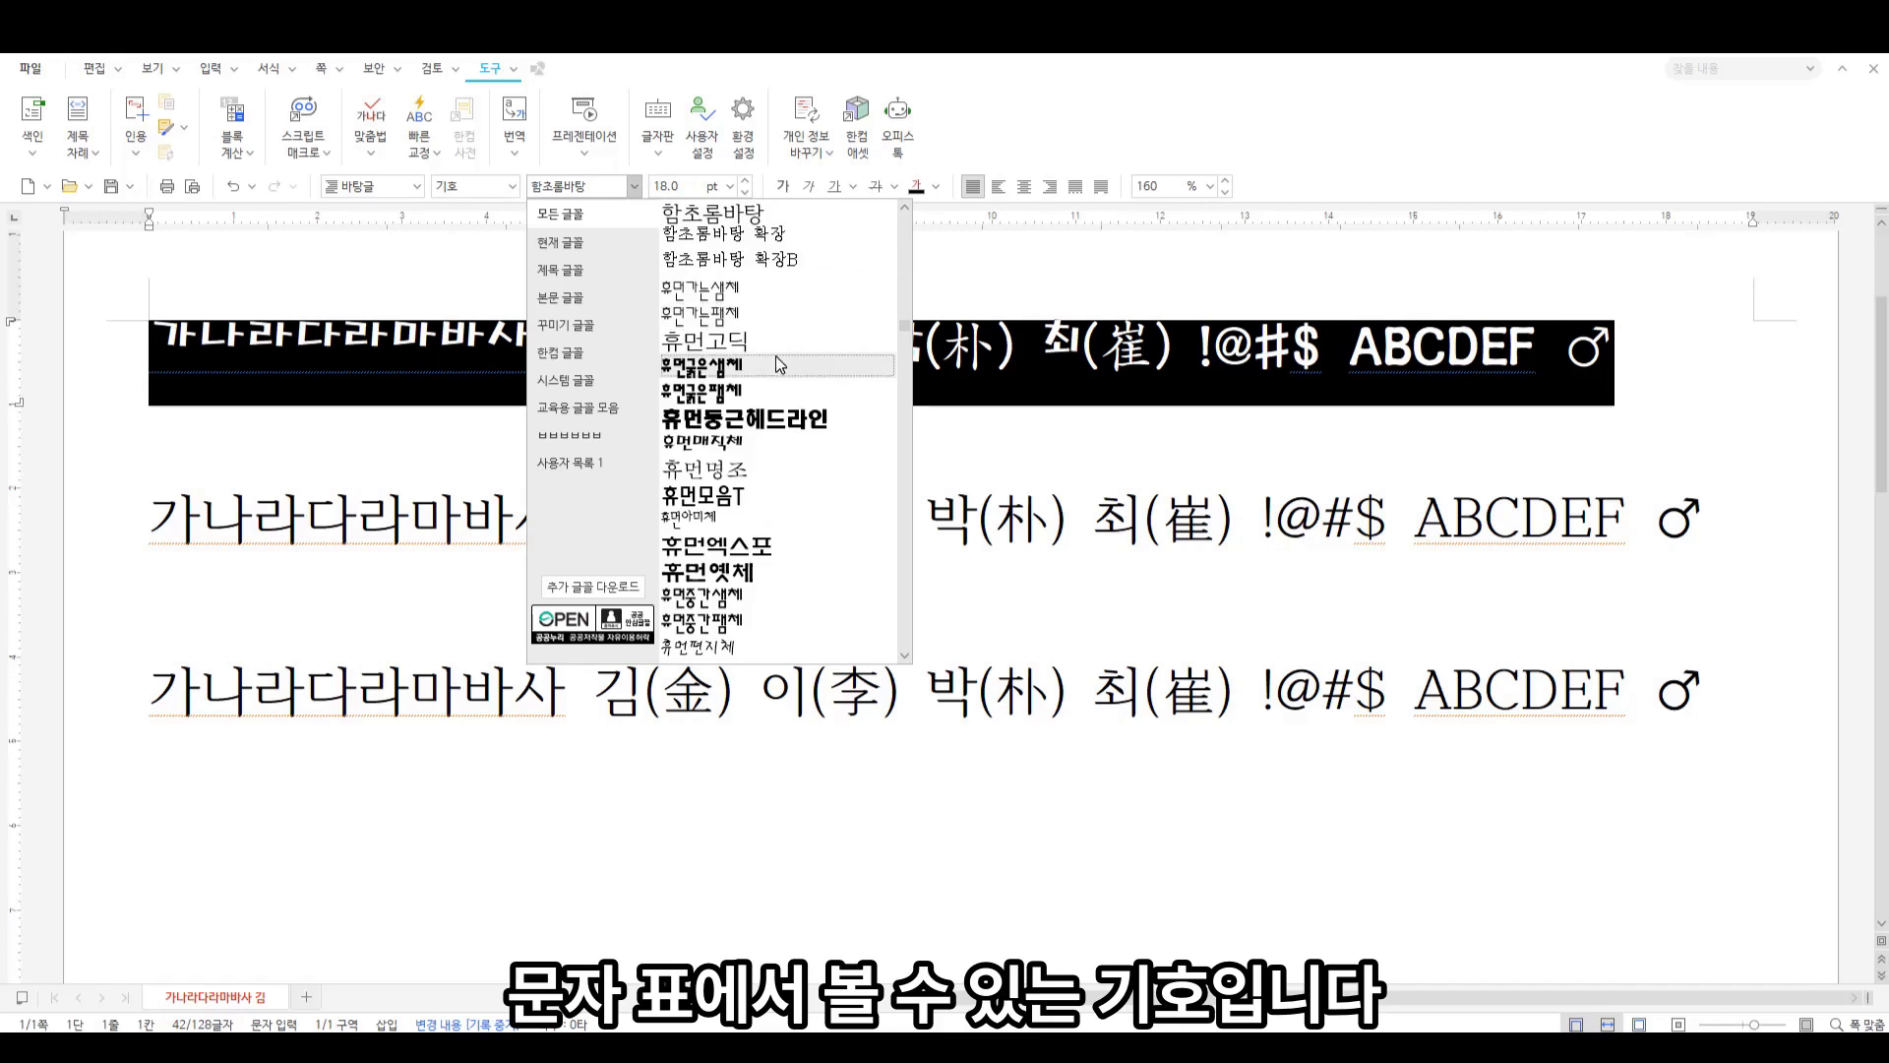
scroll(757, 551, "down", 1)
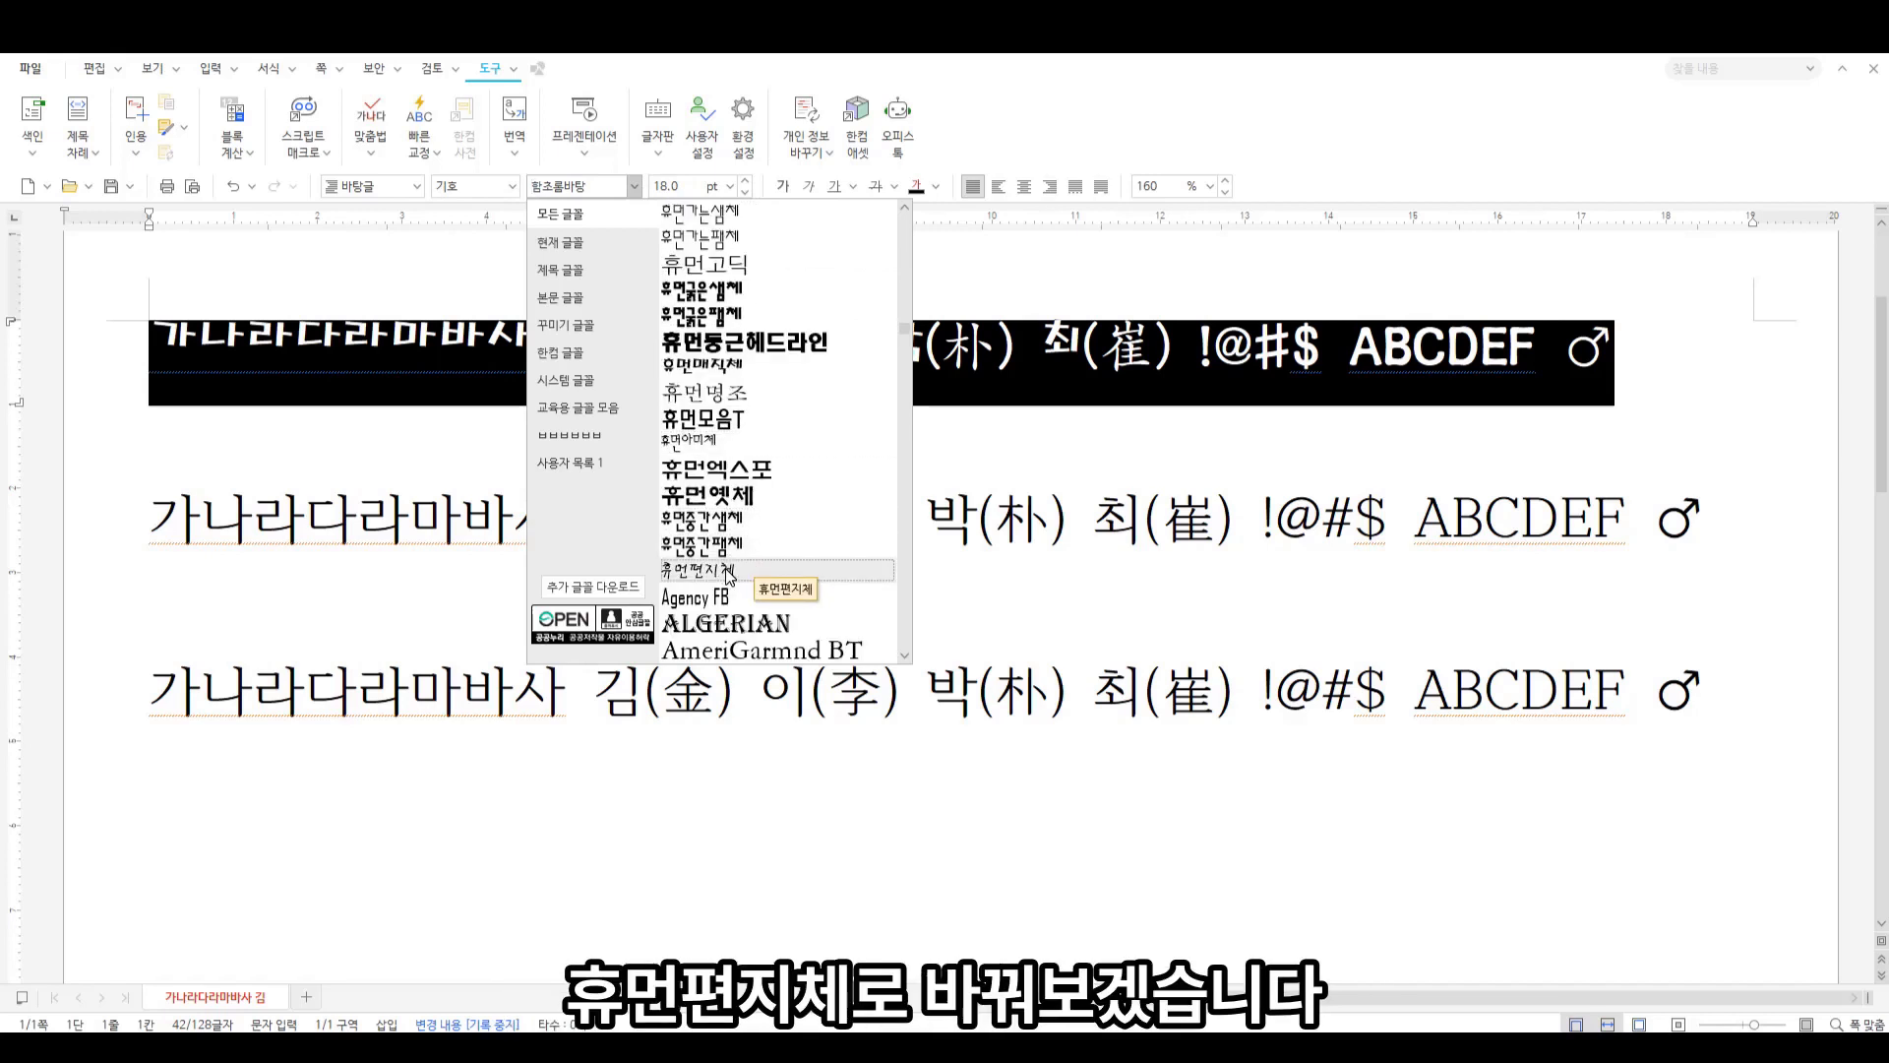
left_click(730, 572)
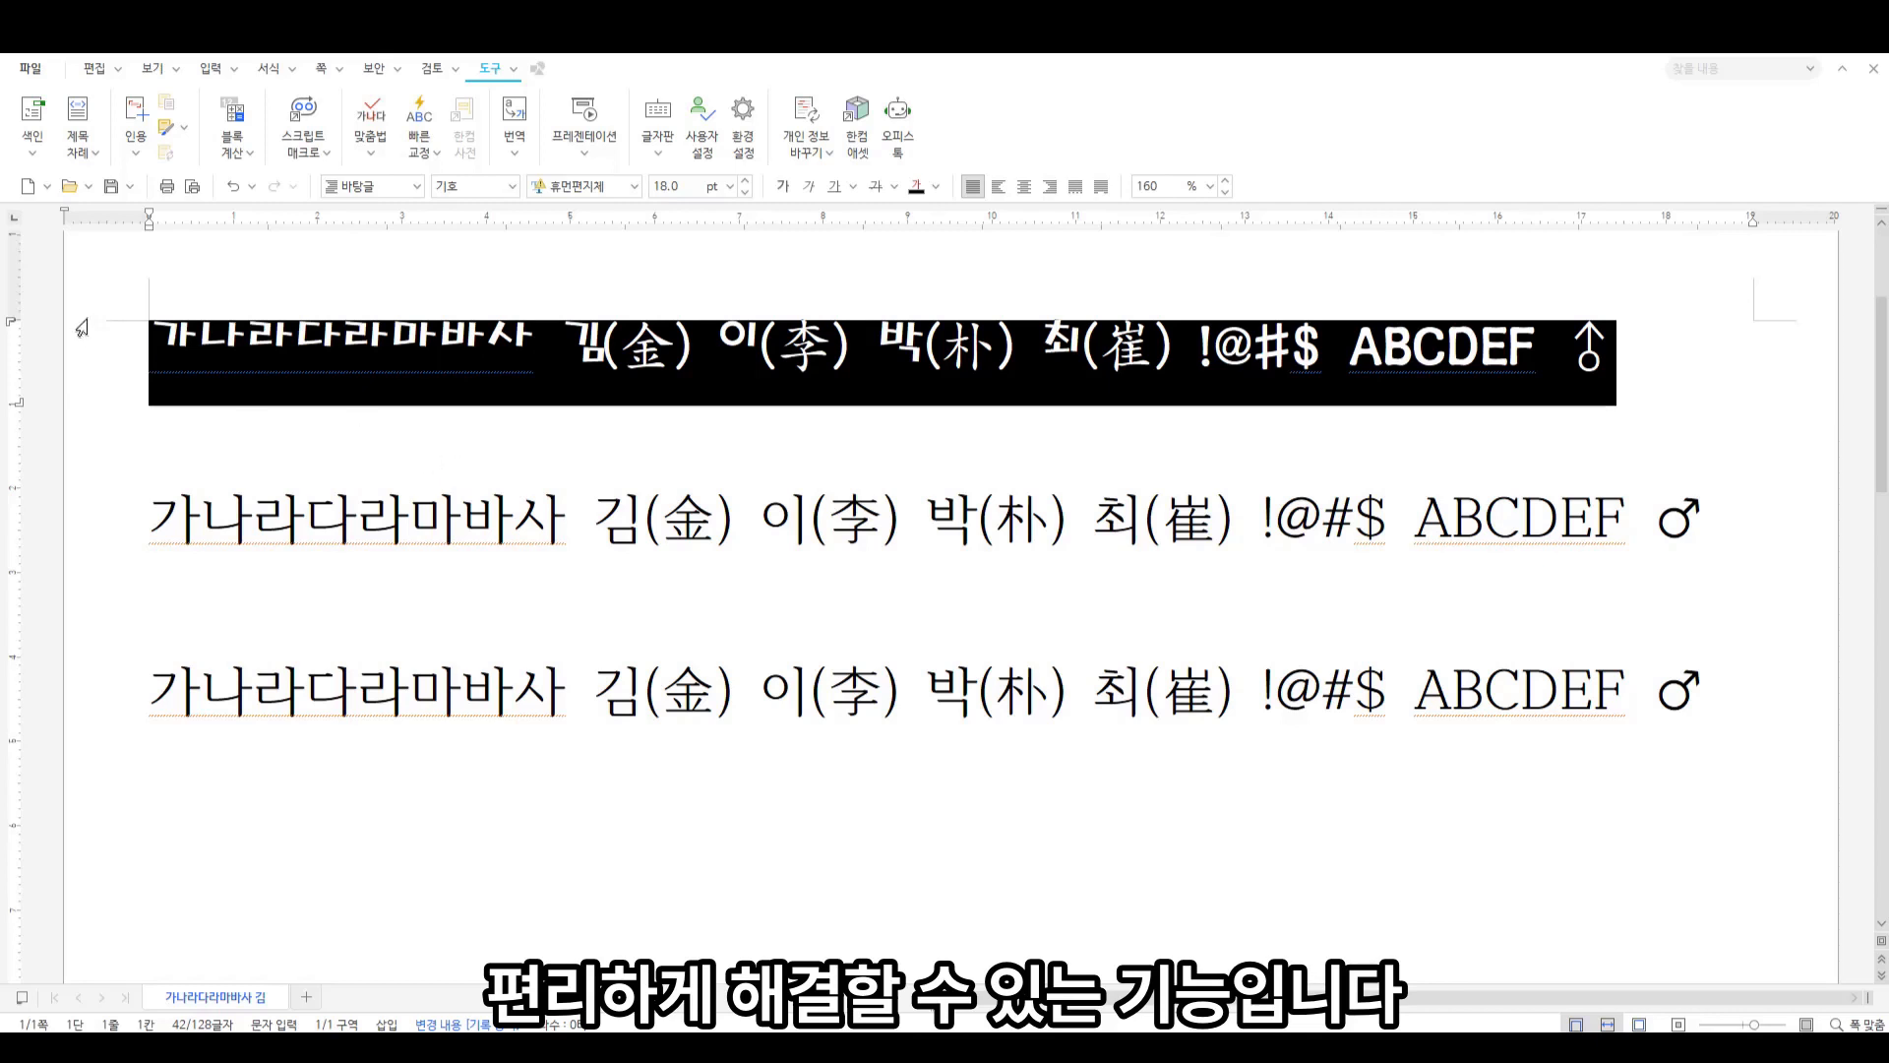
Apply the representative font 1111 to the whole second sample line, with the script category set to 대표
left_click(149, 346)
left_click_drag(149, 346, 1675, 369)
left_click(1687, 518)
left_click_drag(1687, 517, 8, 513)
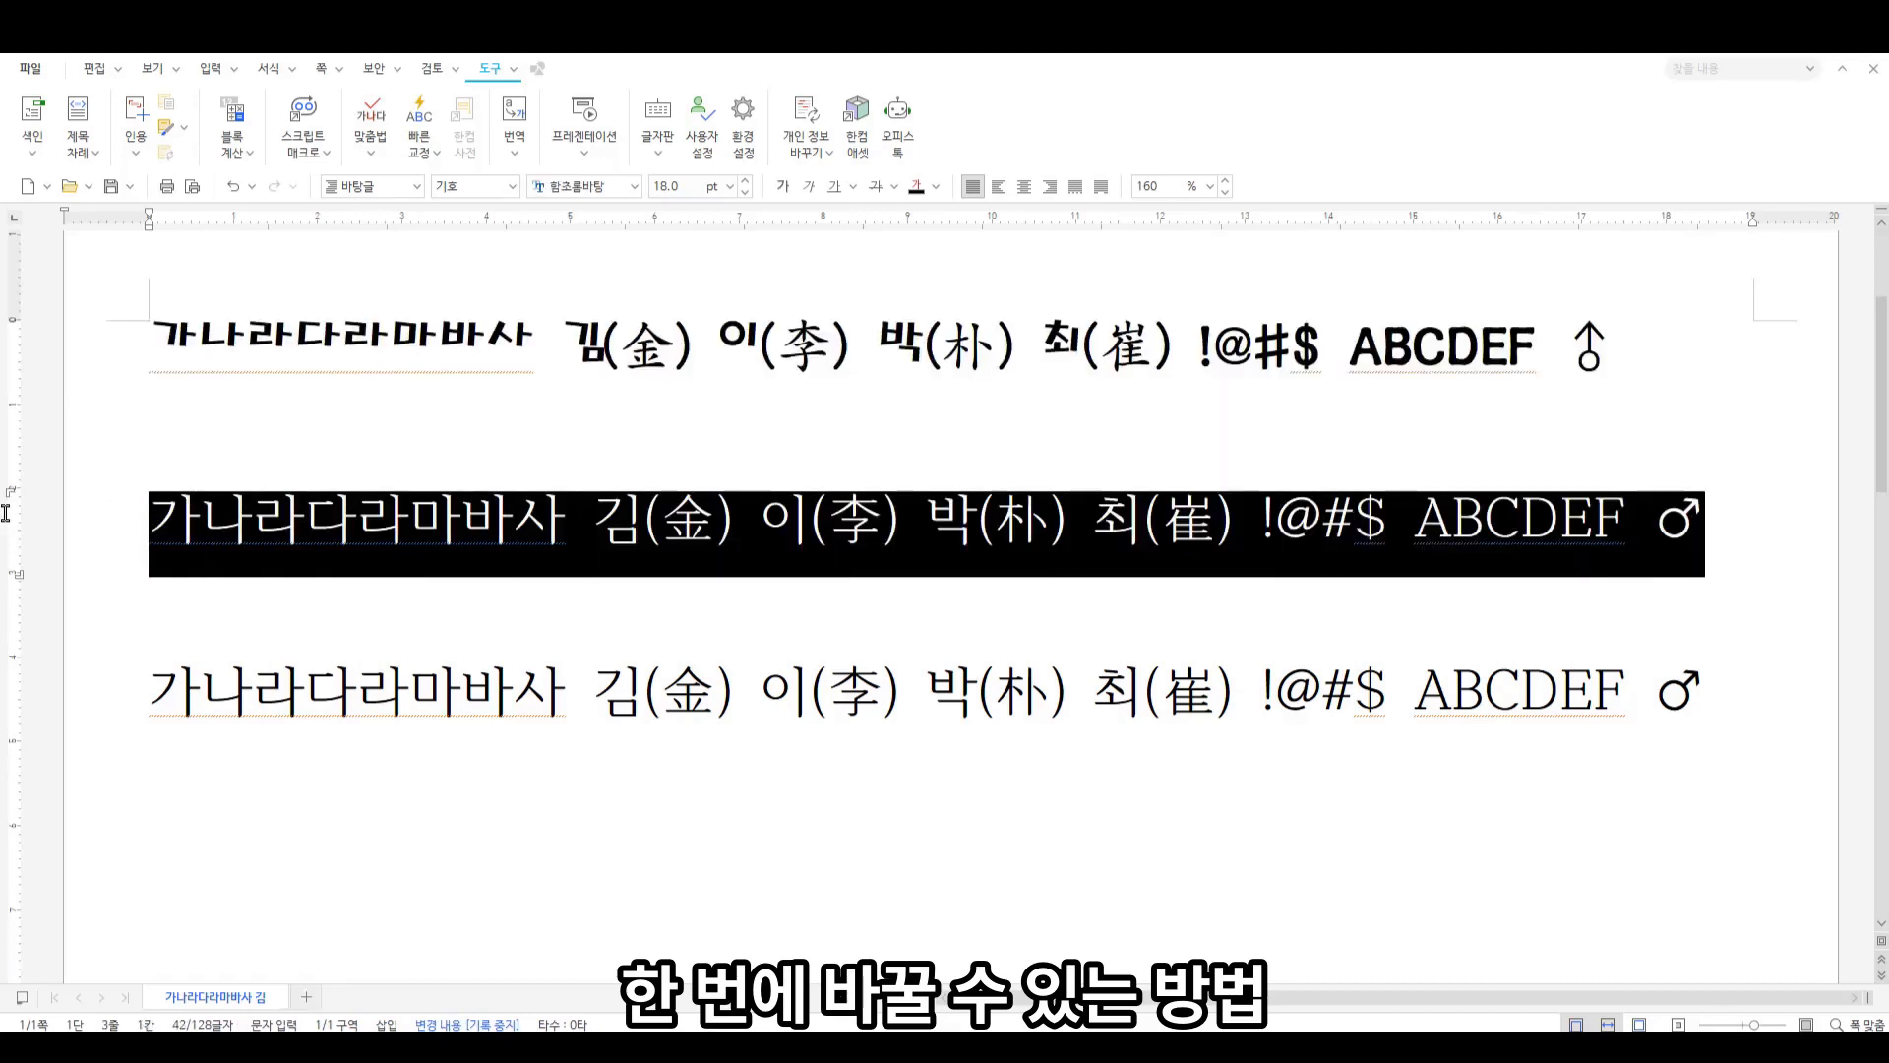
left_click(512, 186)
left_click(463, 207)
left_click(636, 187)
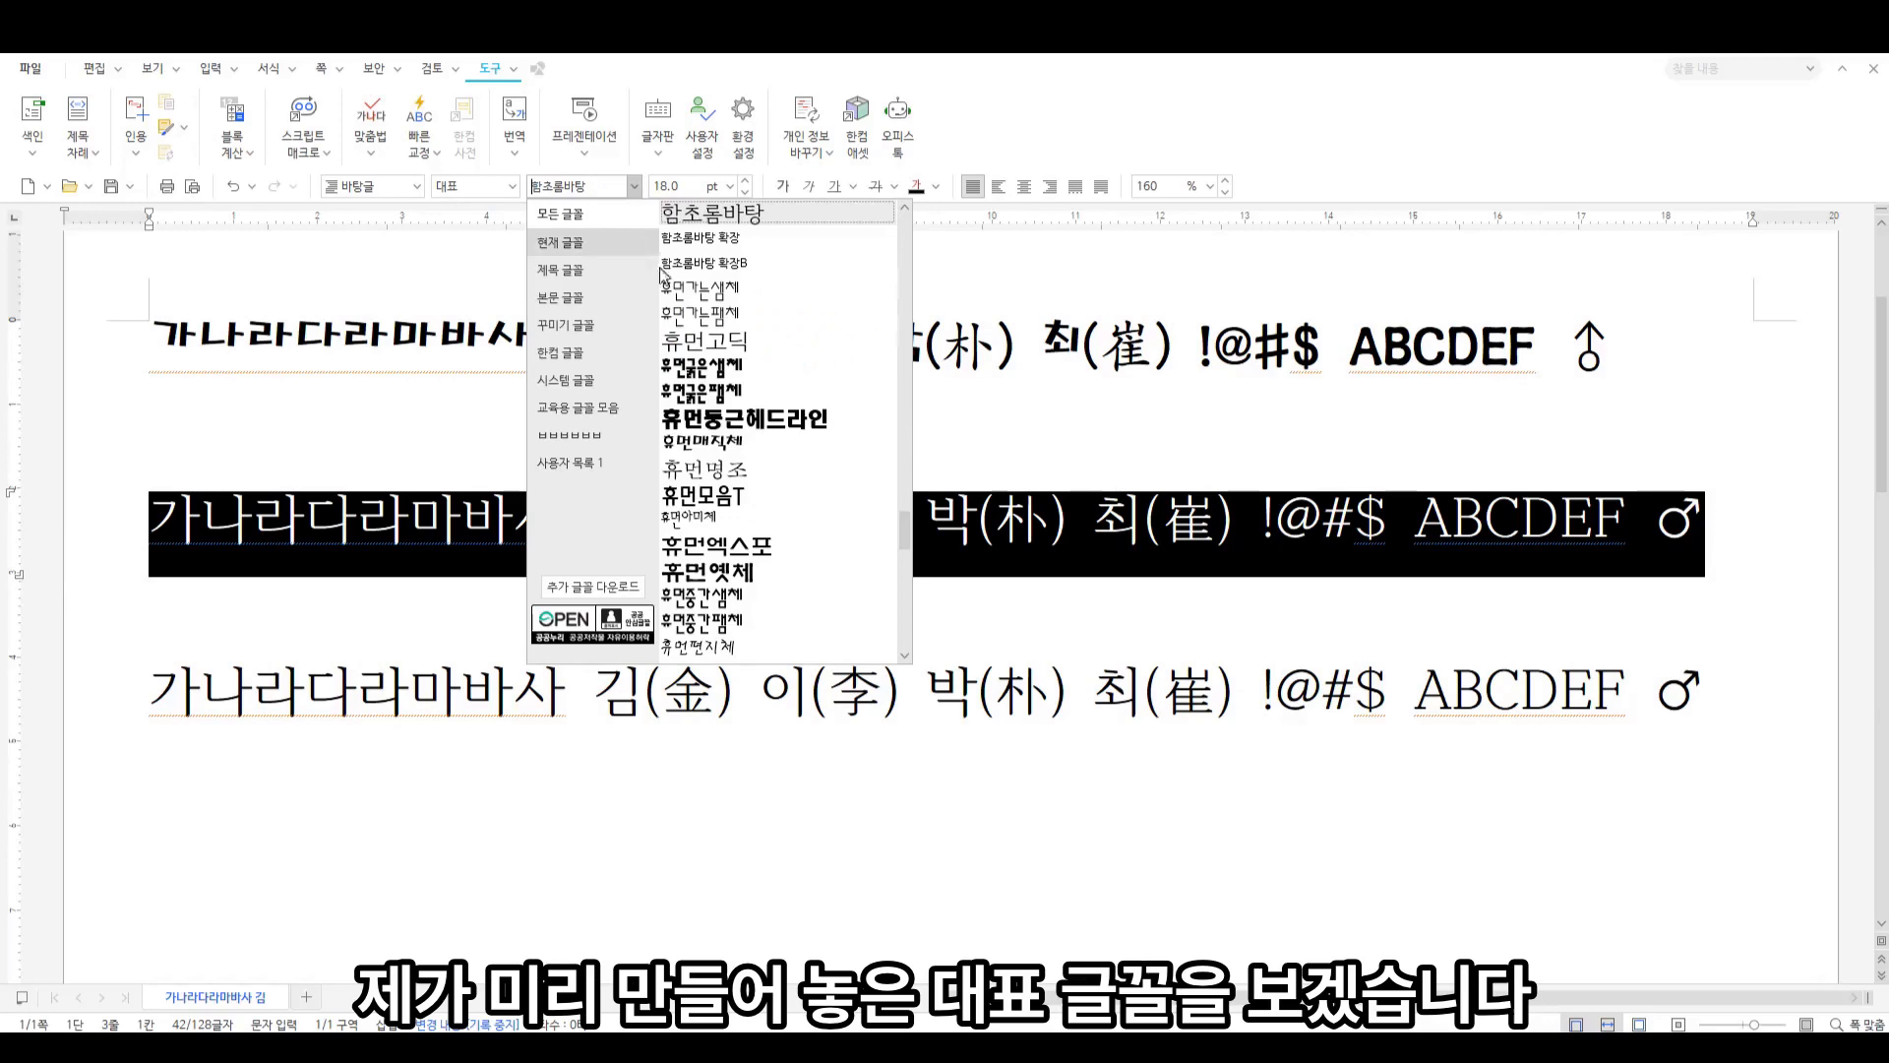
left_click_drag(906, 541, 906, 246)
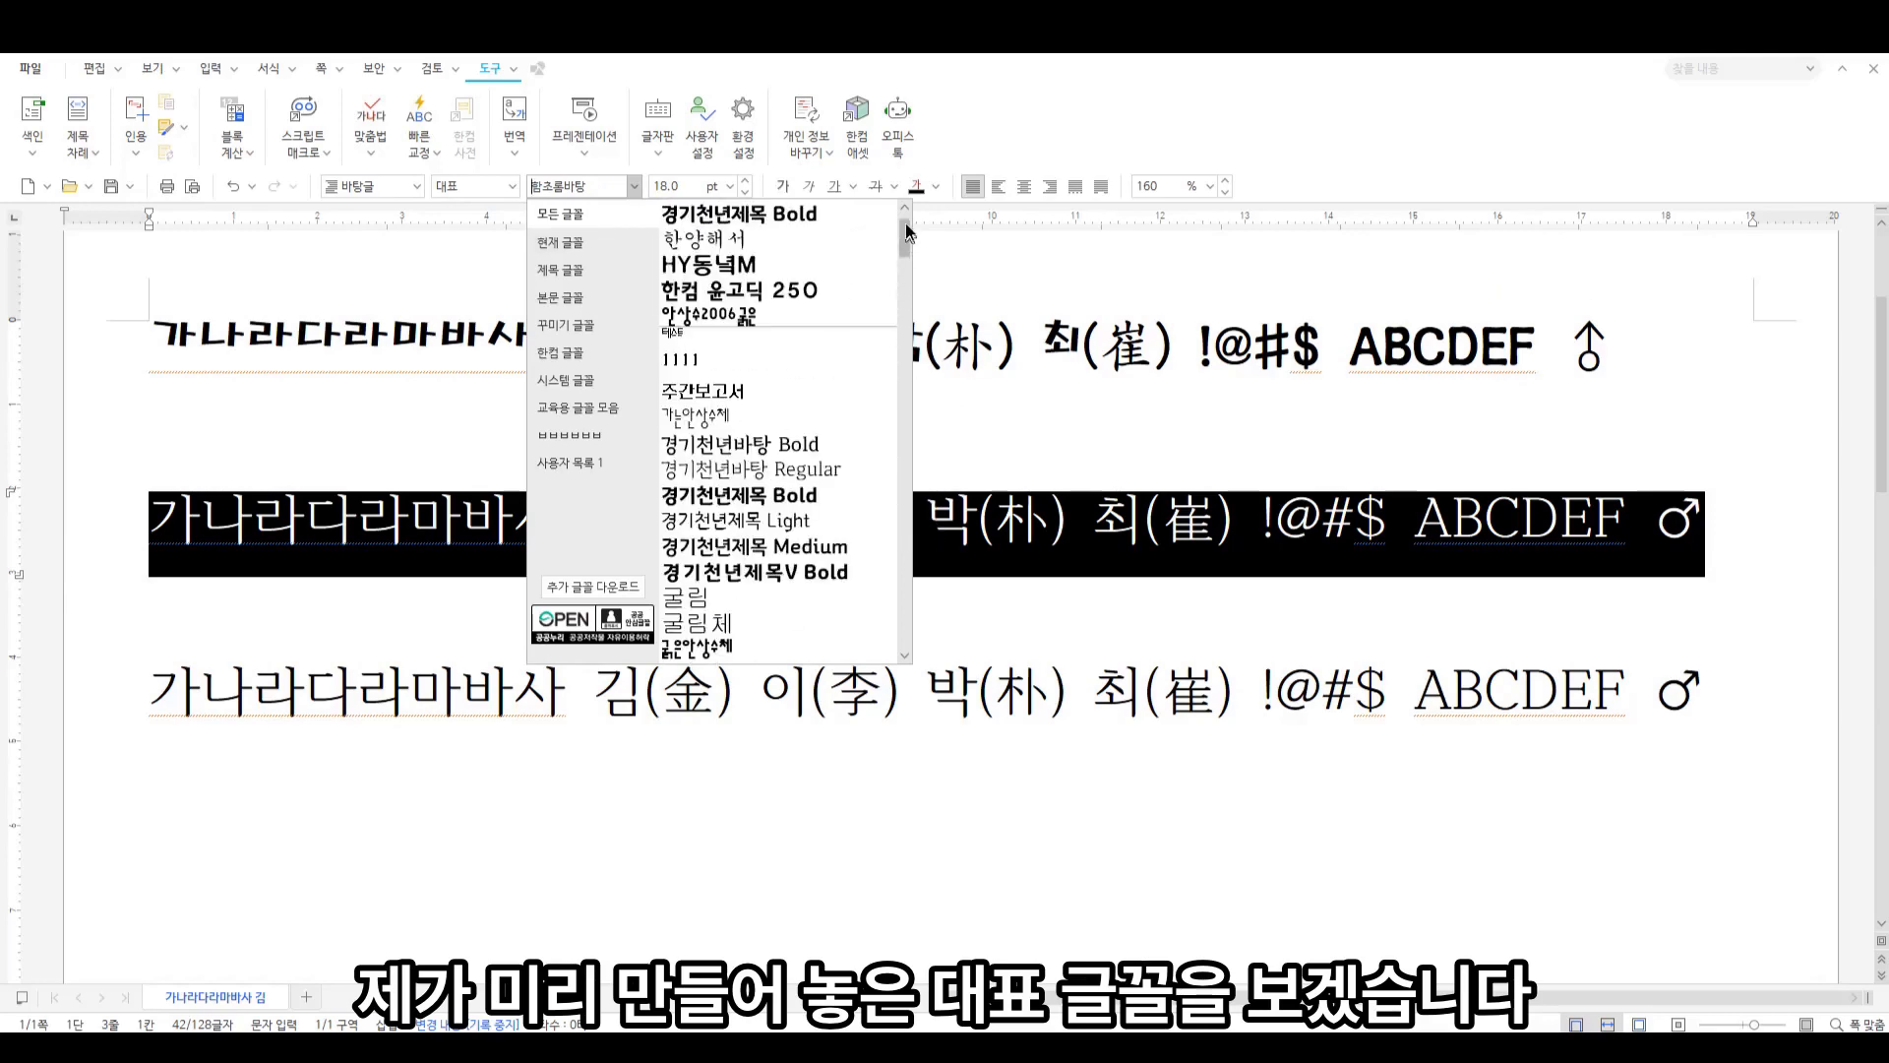
left_click(735, 368)
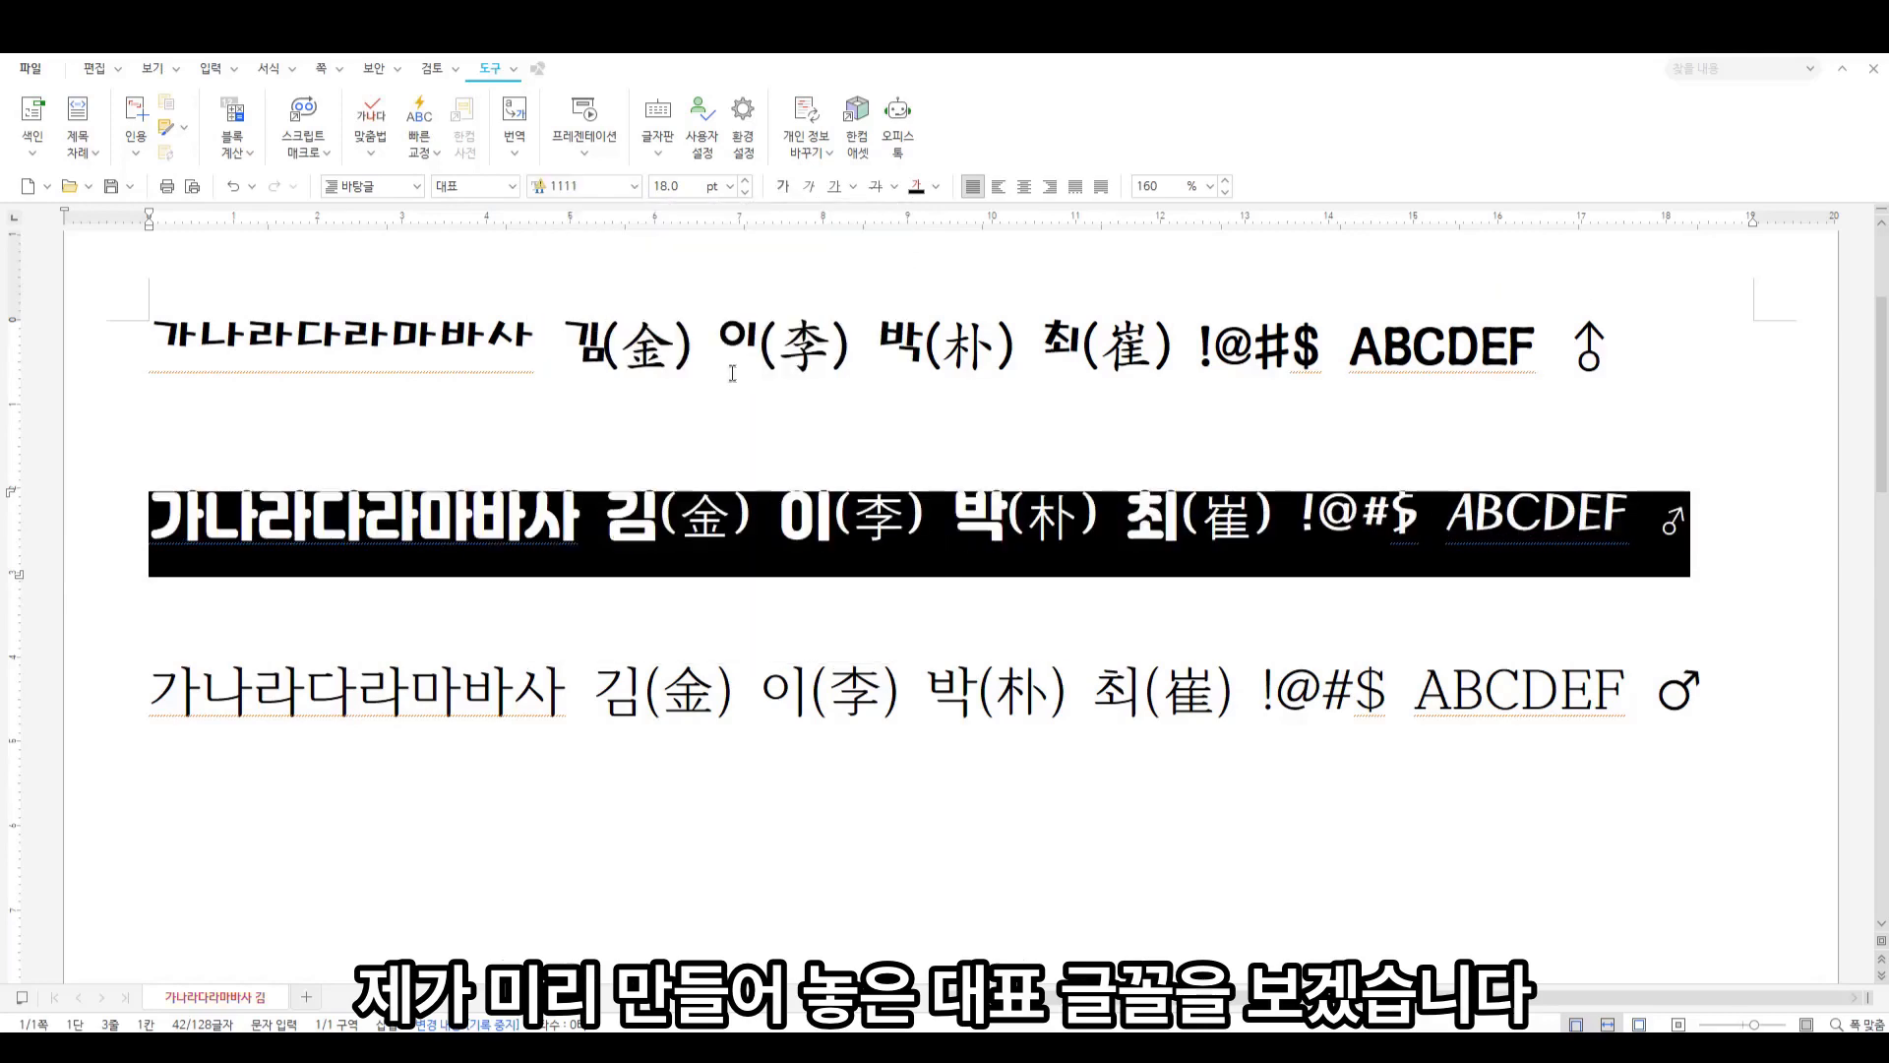
left_click(367, 620)
left_click(349, 609)
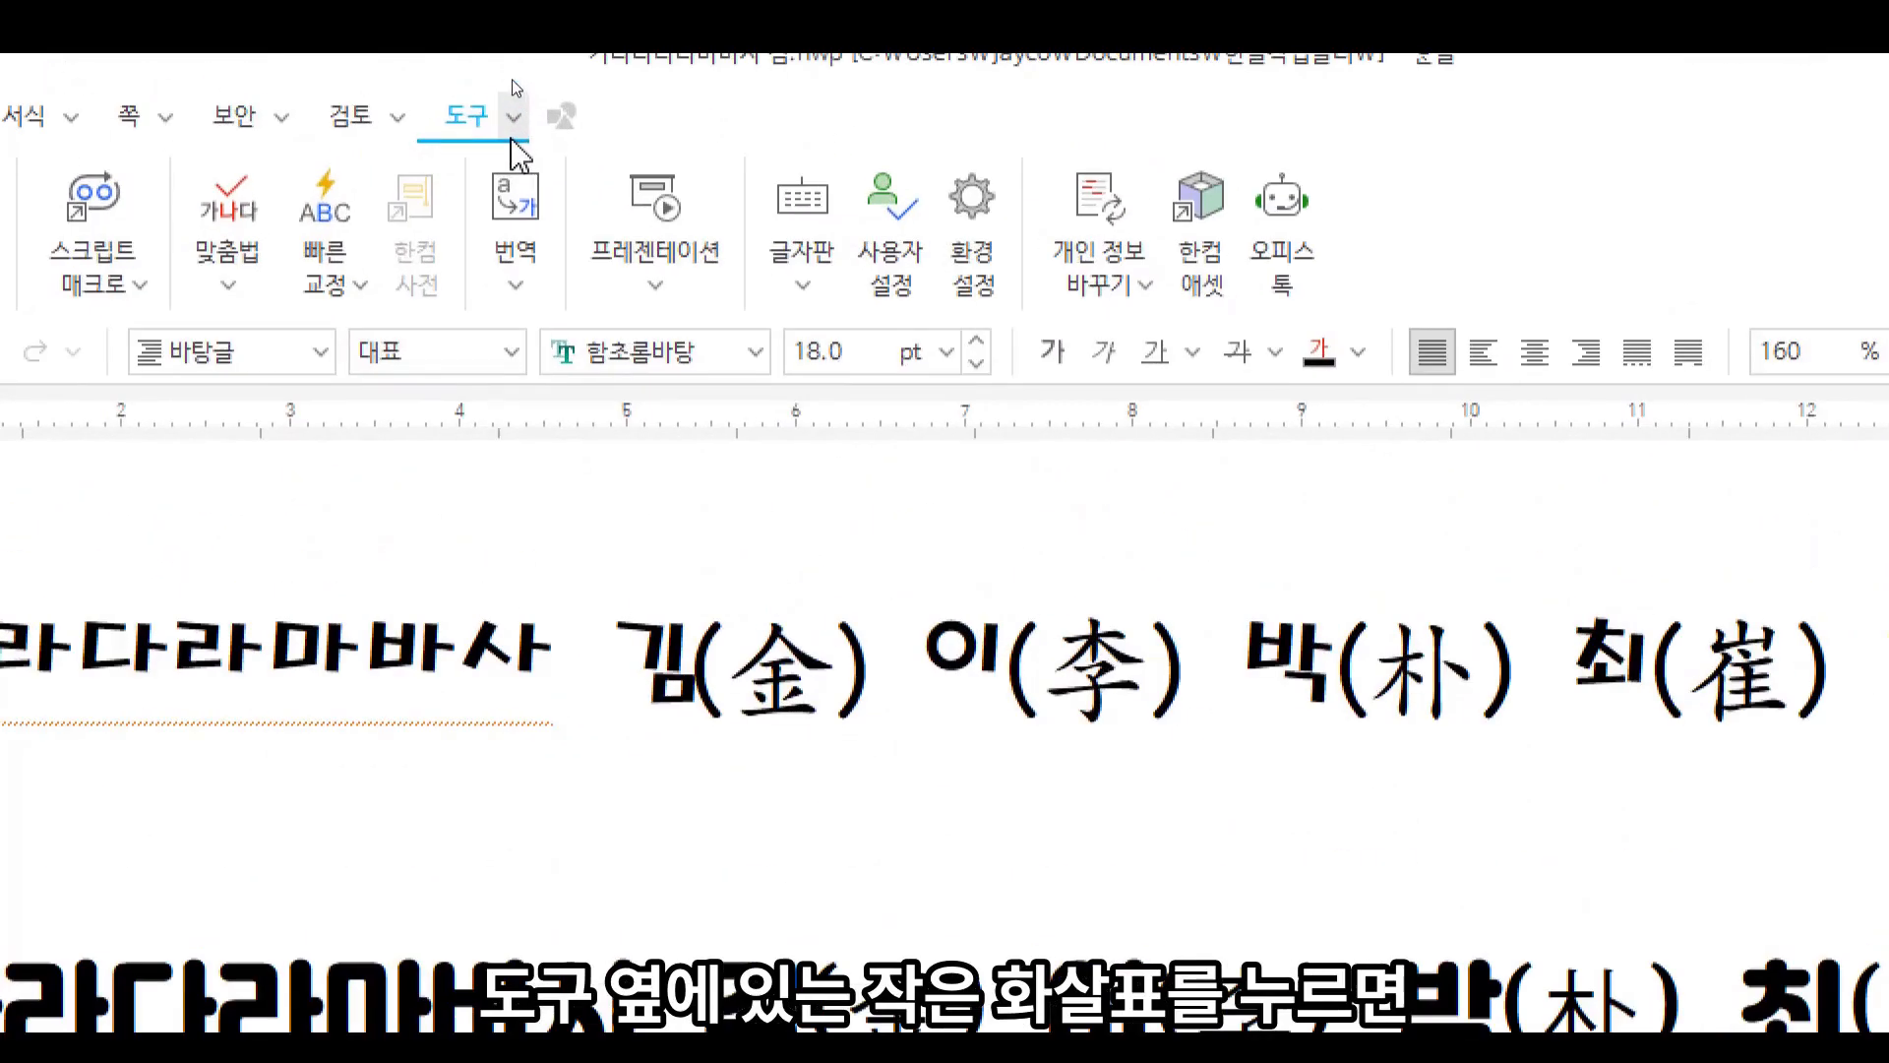
Open the representative font registration (대표 글꼴 등록하기) from the font settings in 환경 설정
left_click(515, 118)
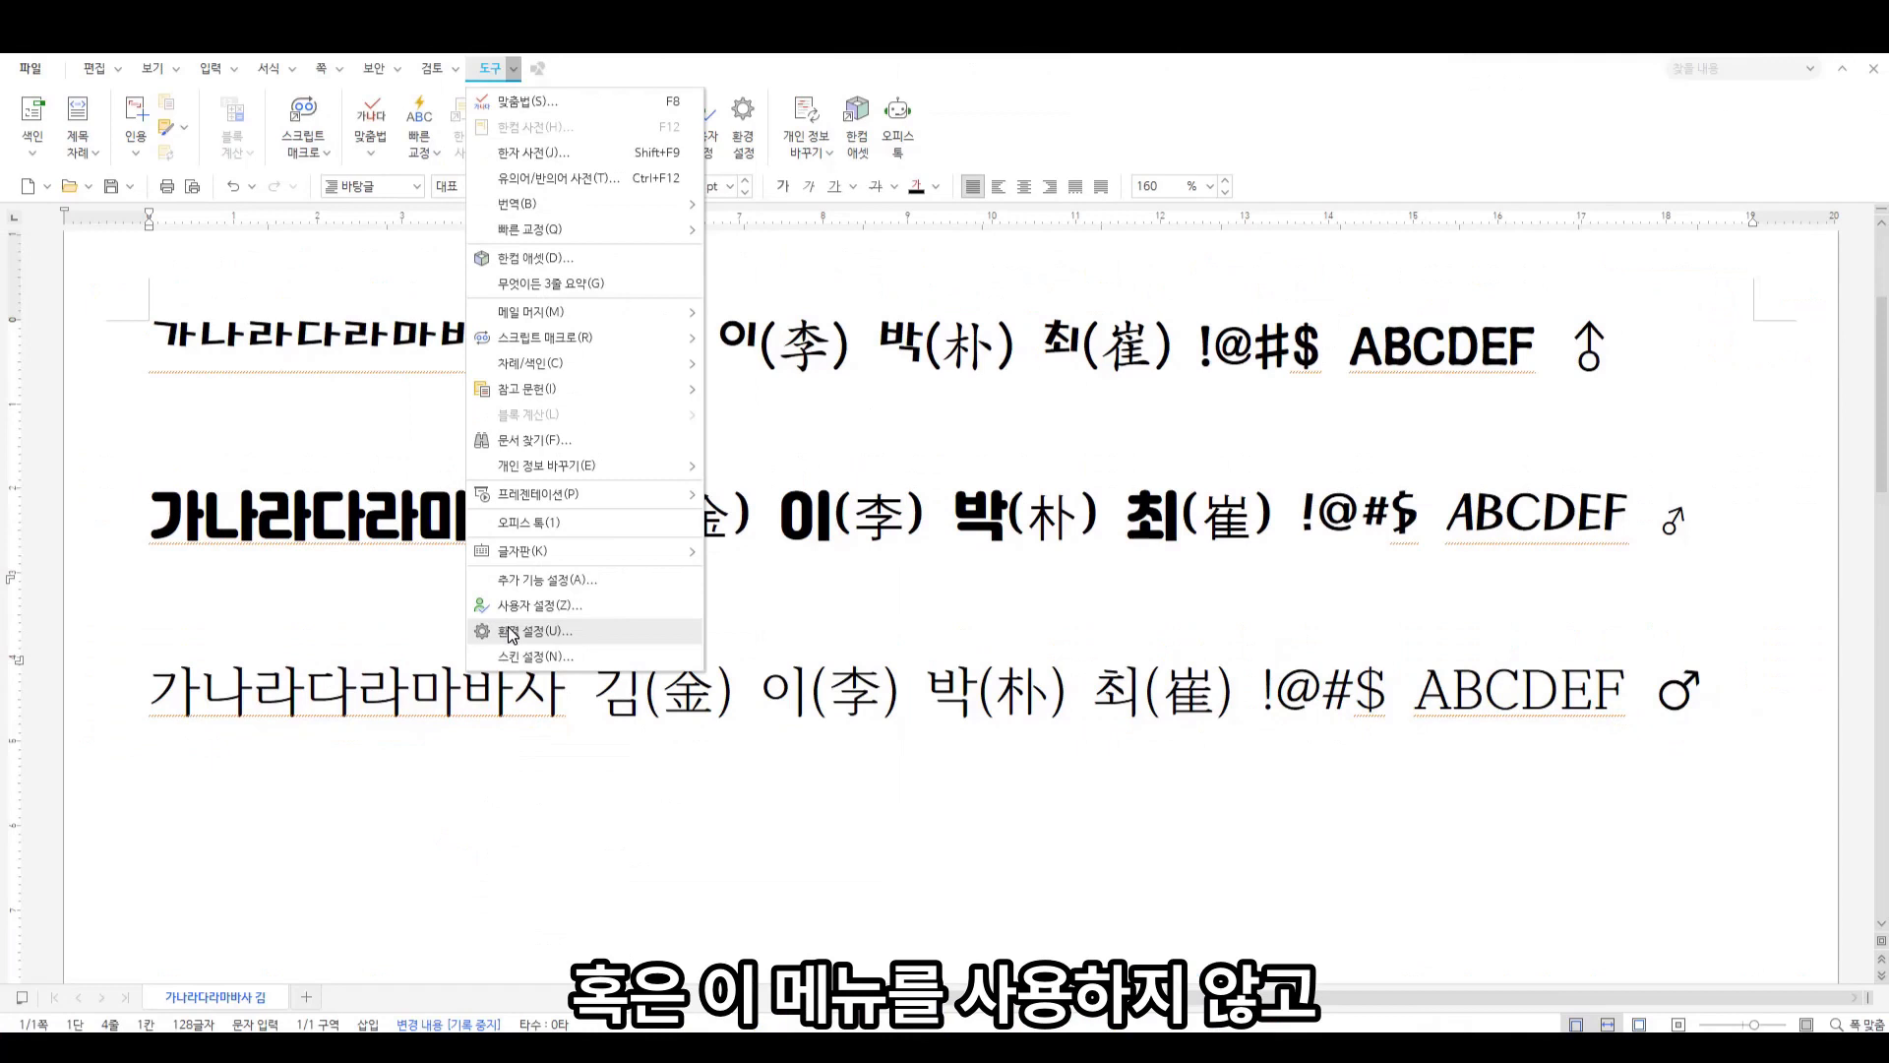
left_click(328, 274)
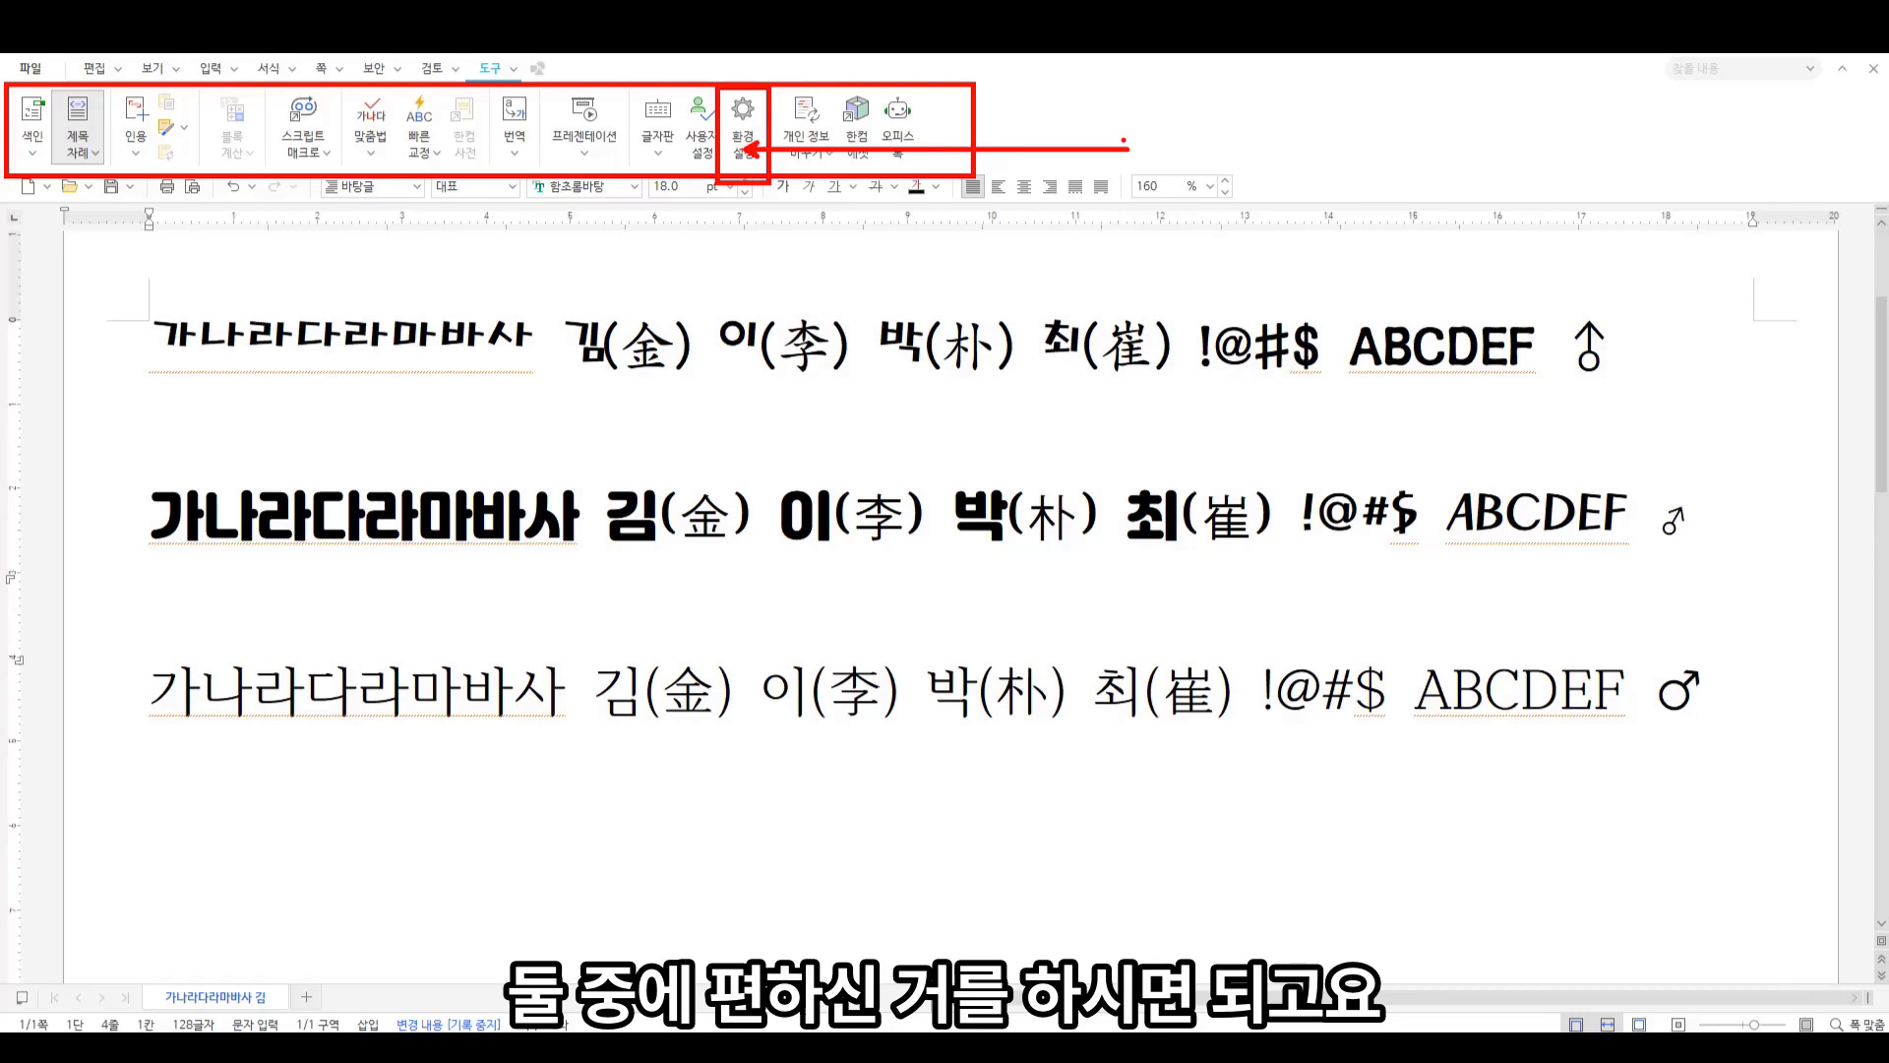
left_click(748, 146)
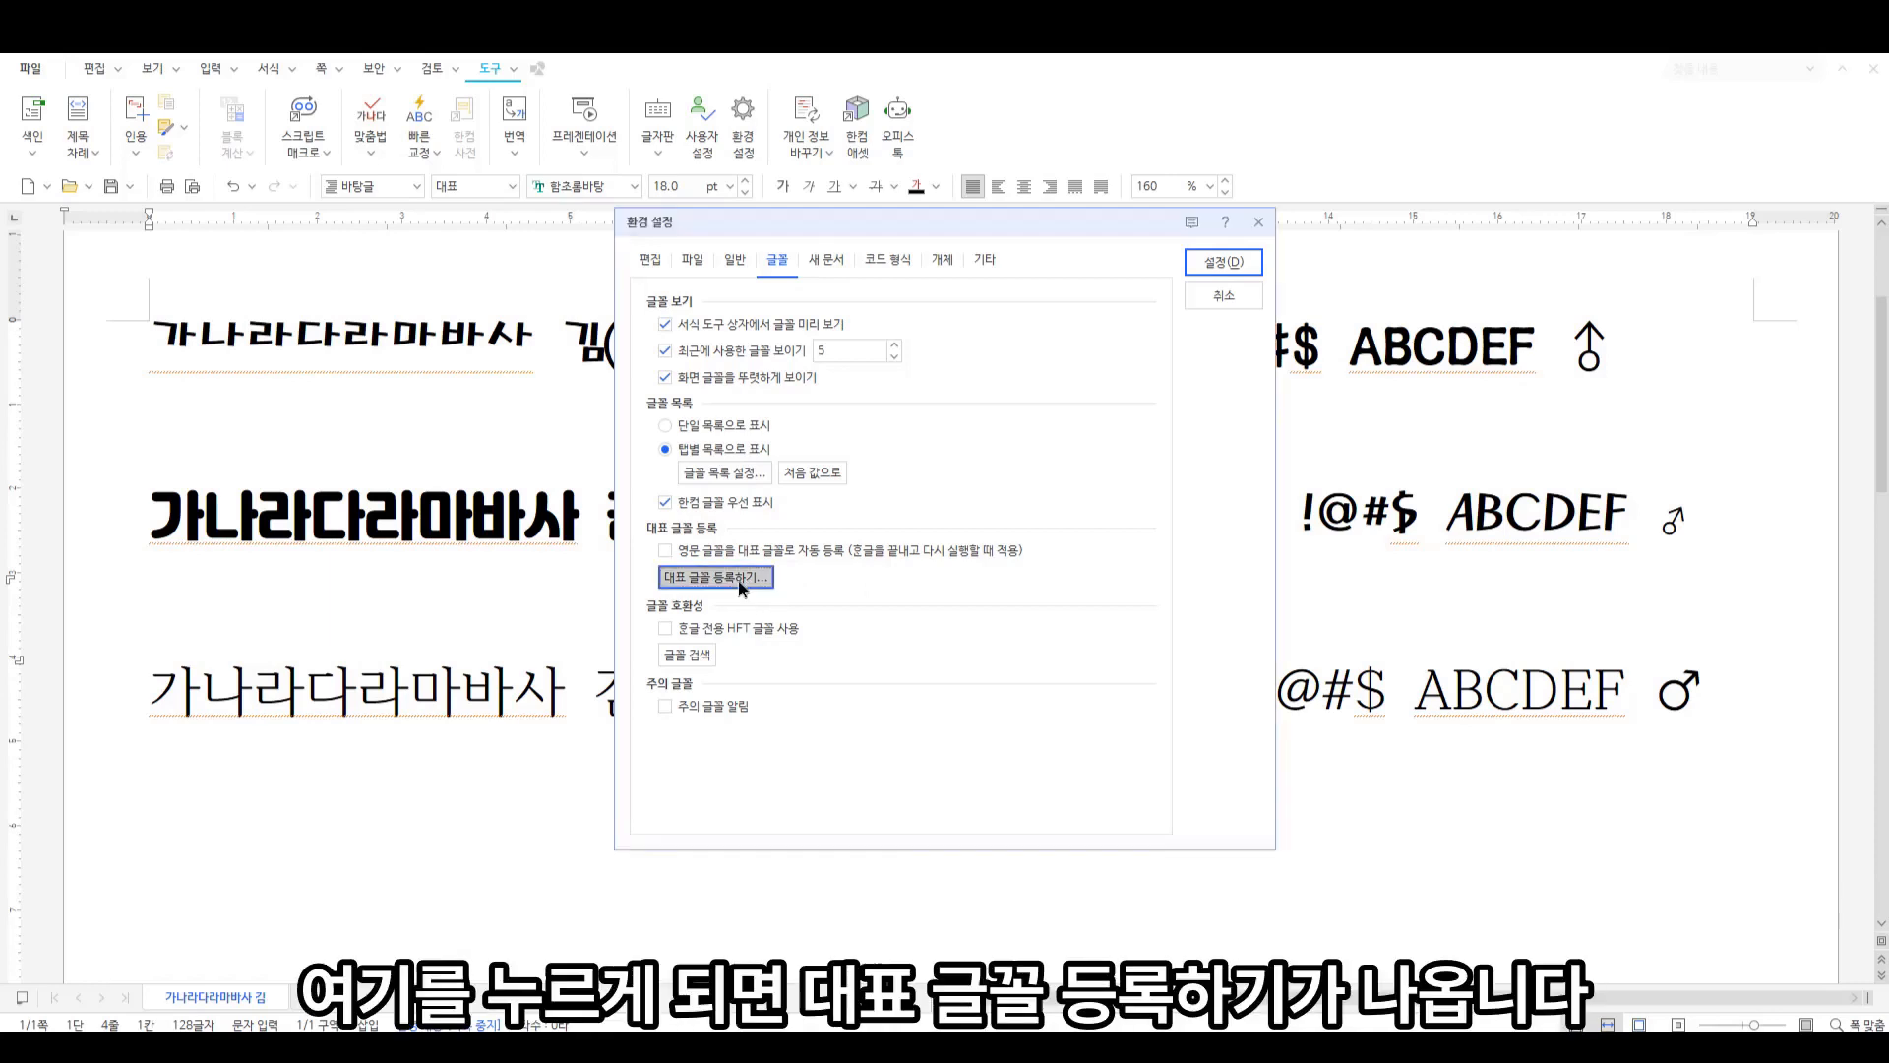
left_click(738, 578)
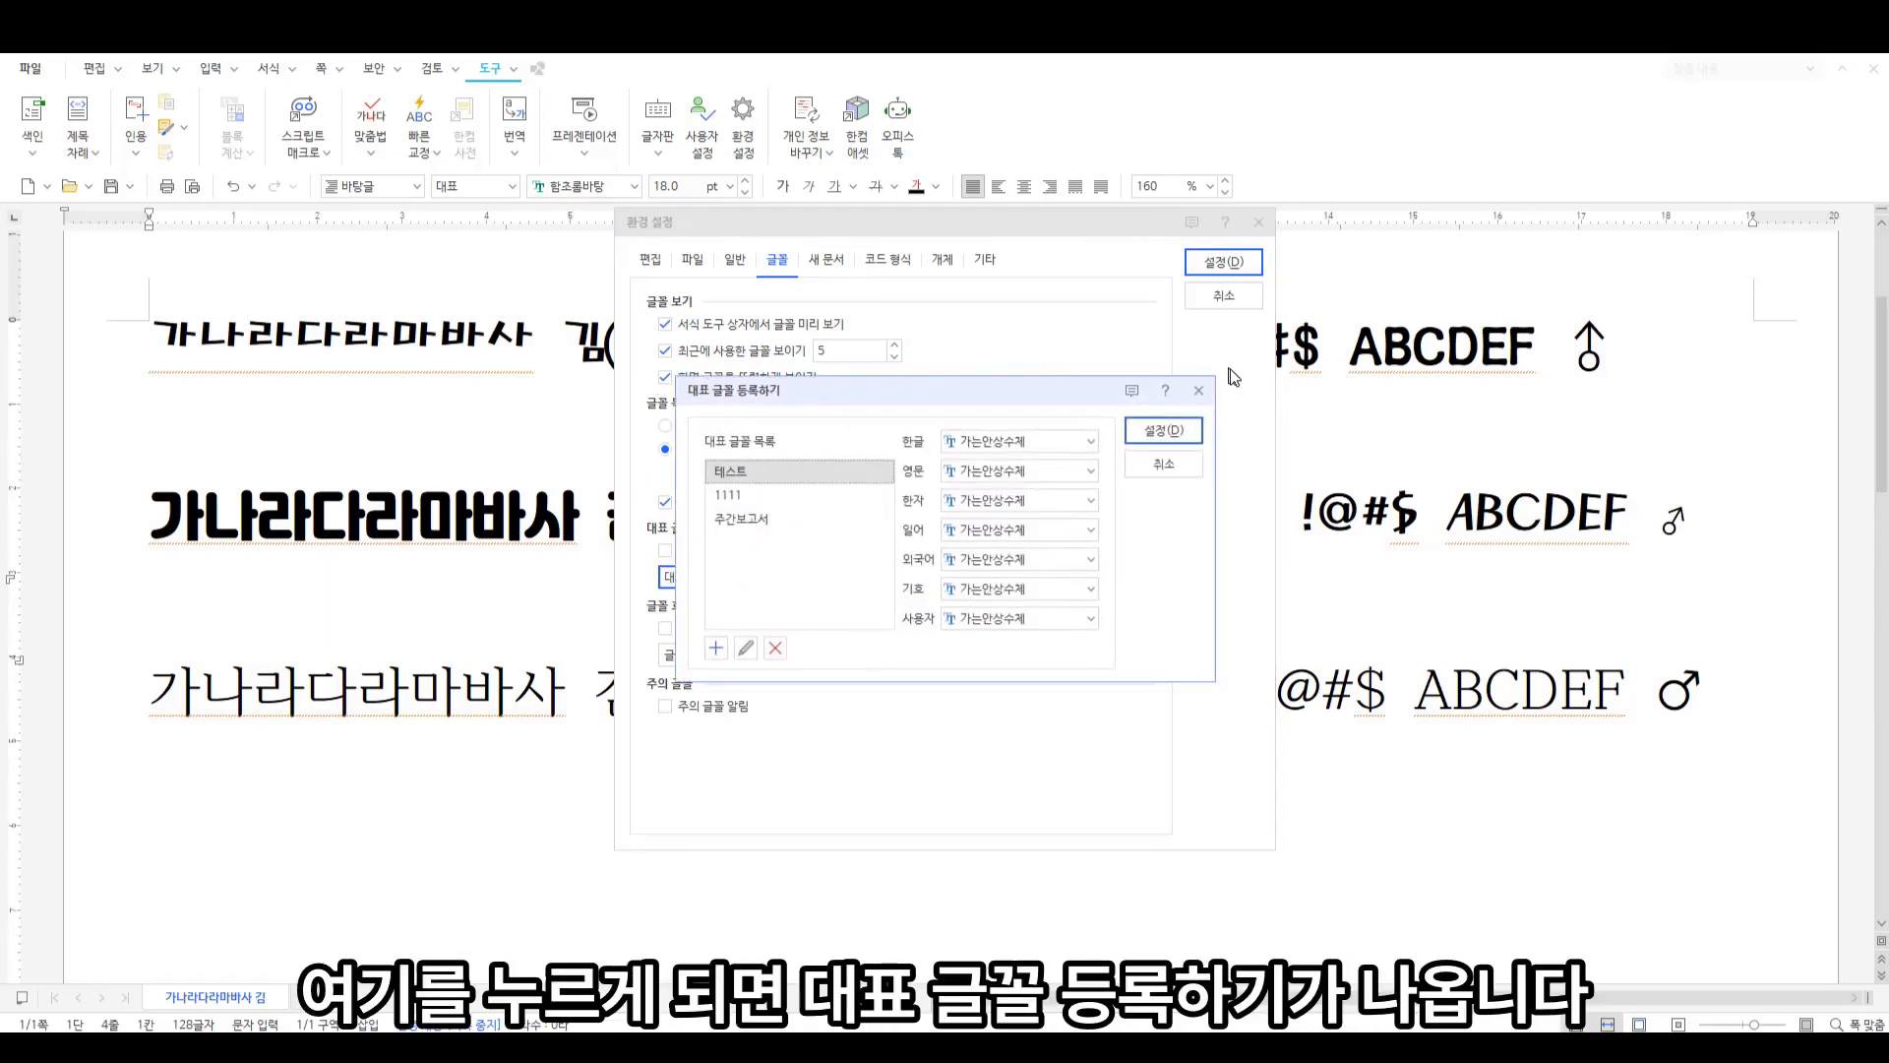
Review the fonts assigned to each script in the registered representative fonts 테스트, 1111 and 주간보고서
left_click(736, 497)
left_click(742, 515)
left_click(734, 476)
left_click(738, 514)
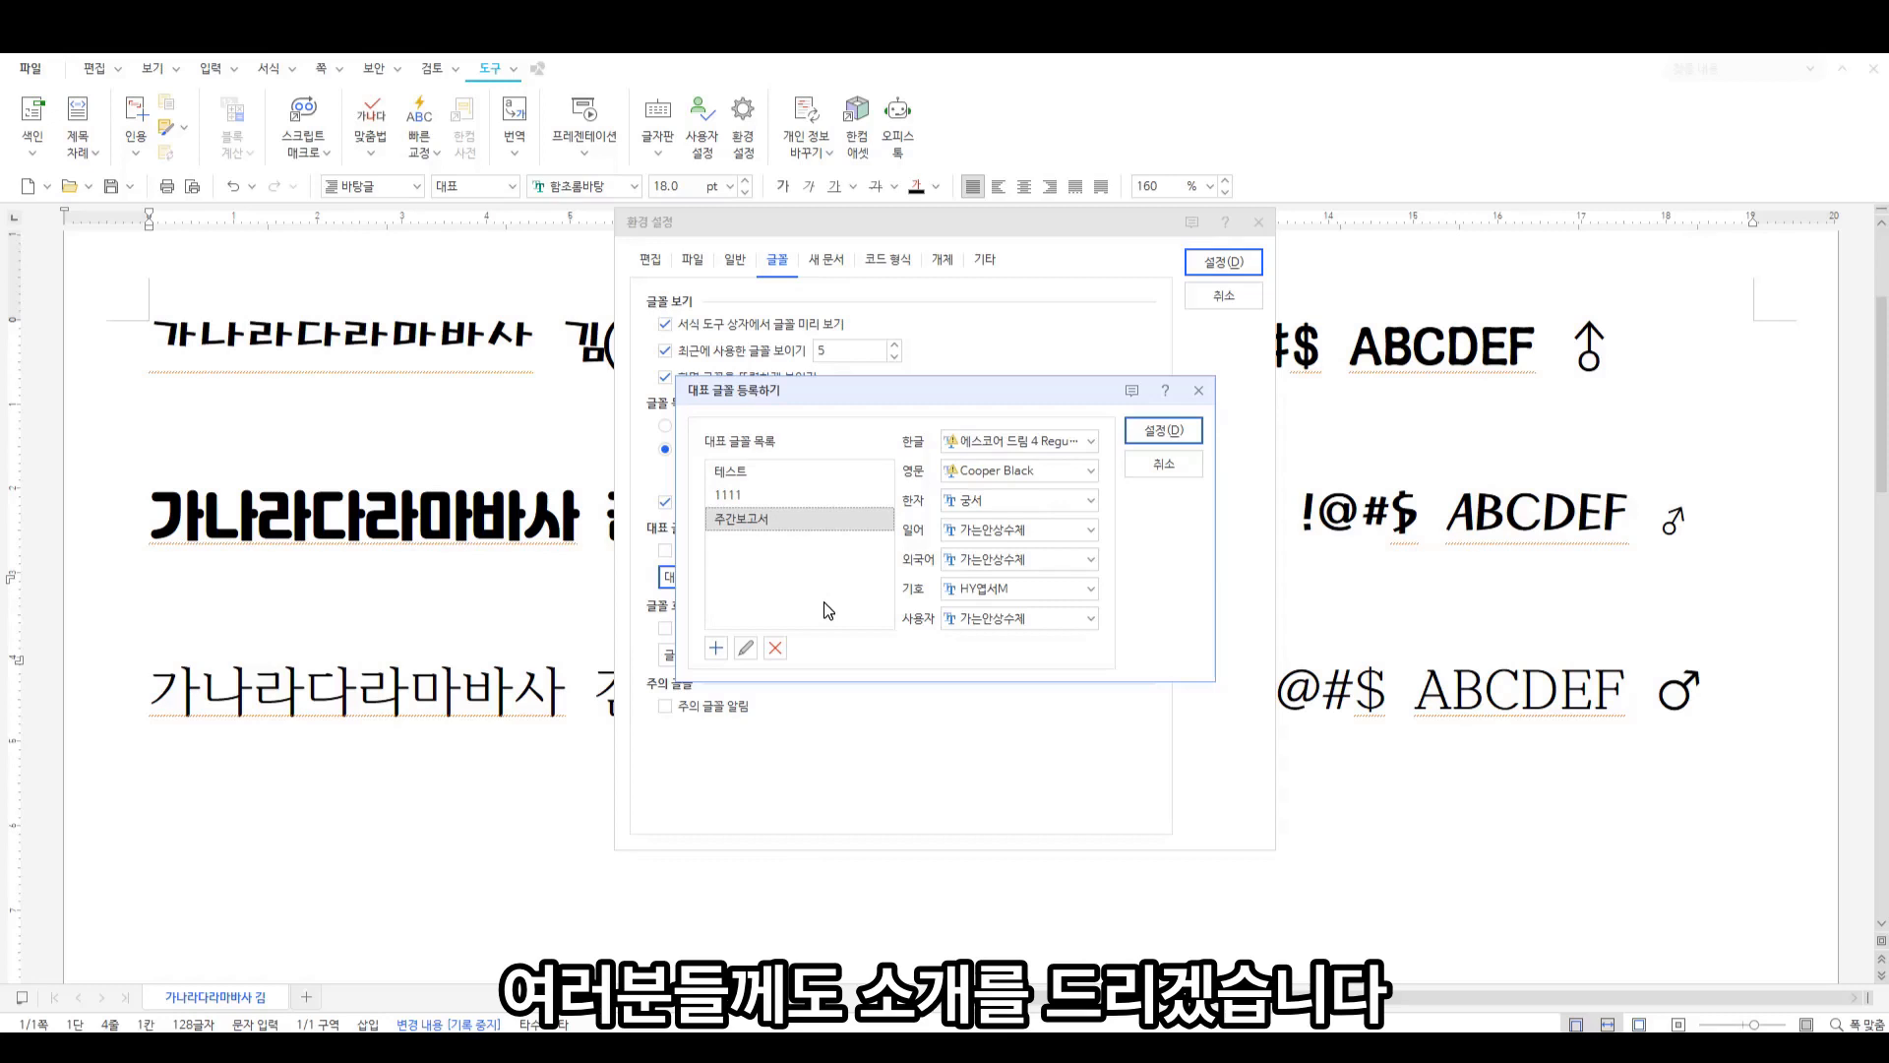
Add a new representative font named 출장보고서 and set its 한글 font to 에스코어 드림 3 Light
left_click(717, 649)
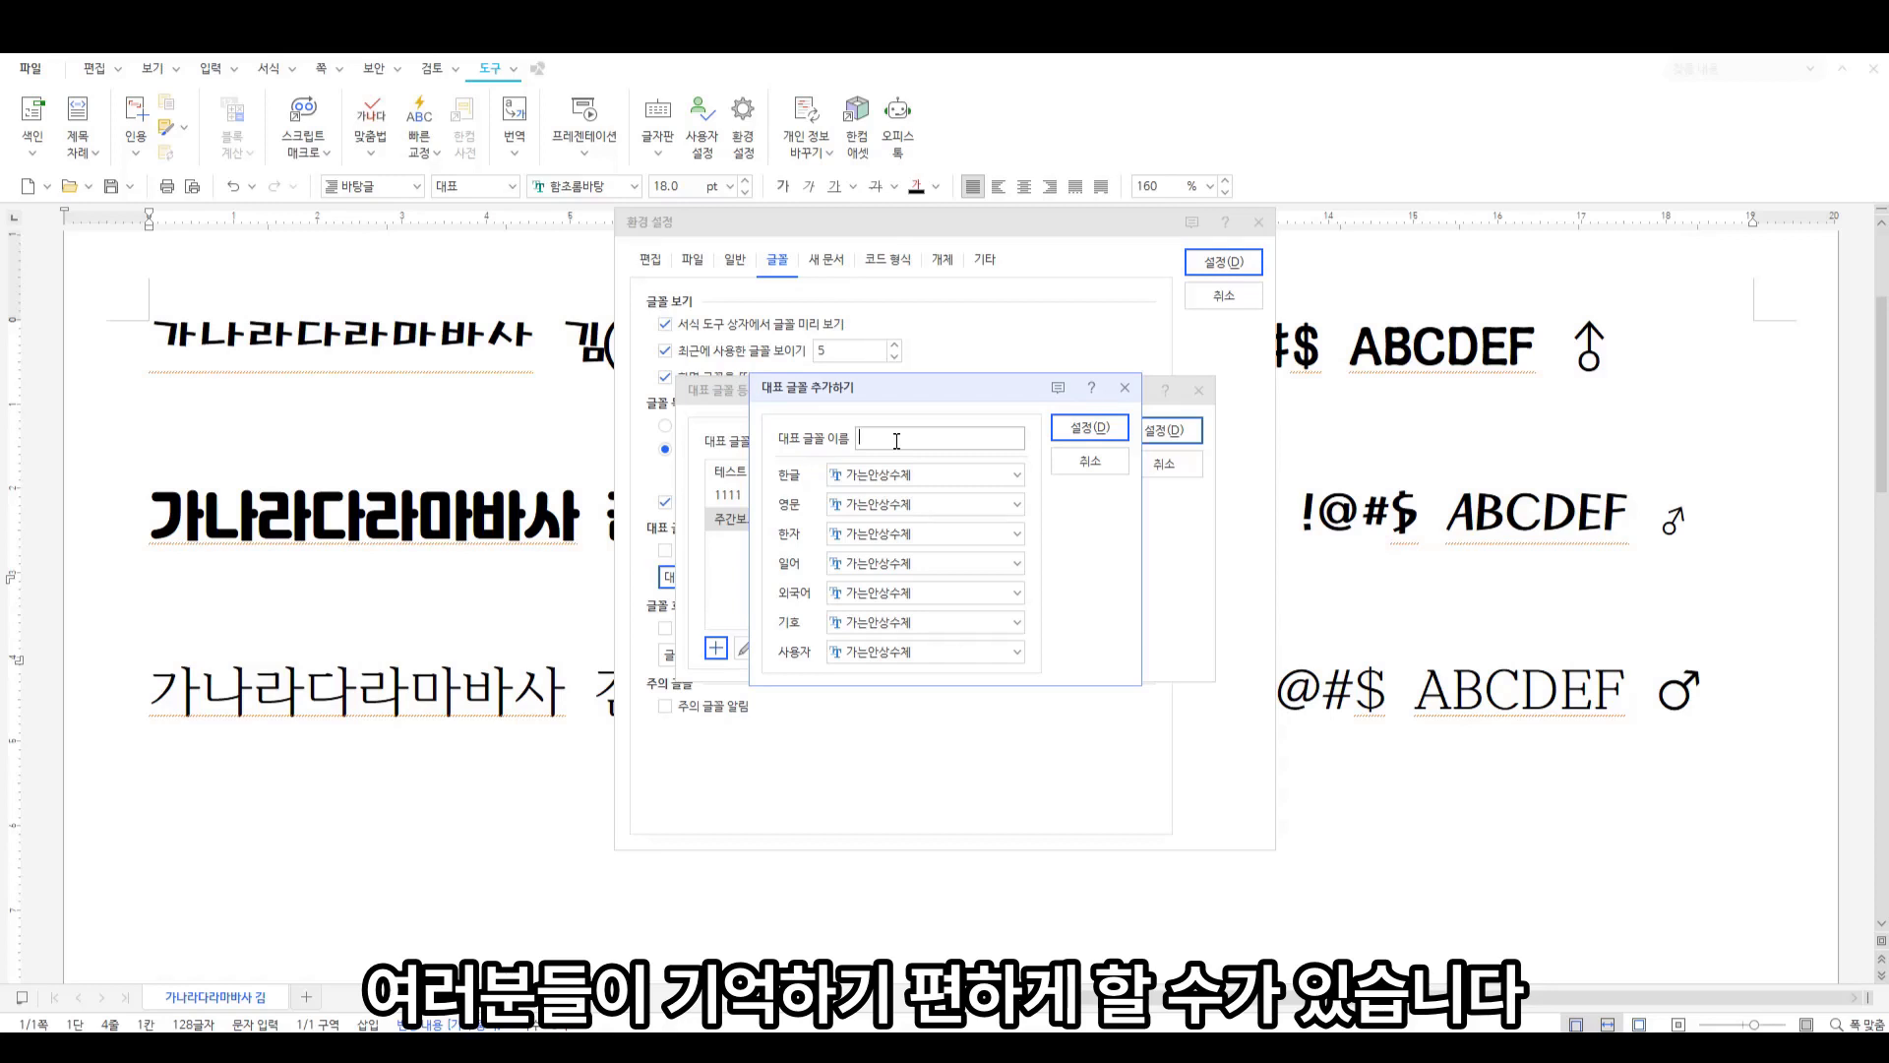
type("출장보고서")
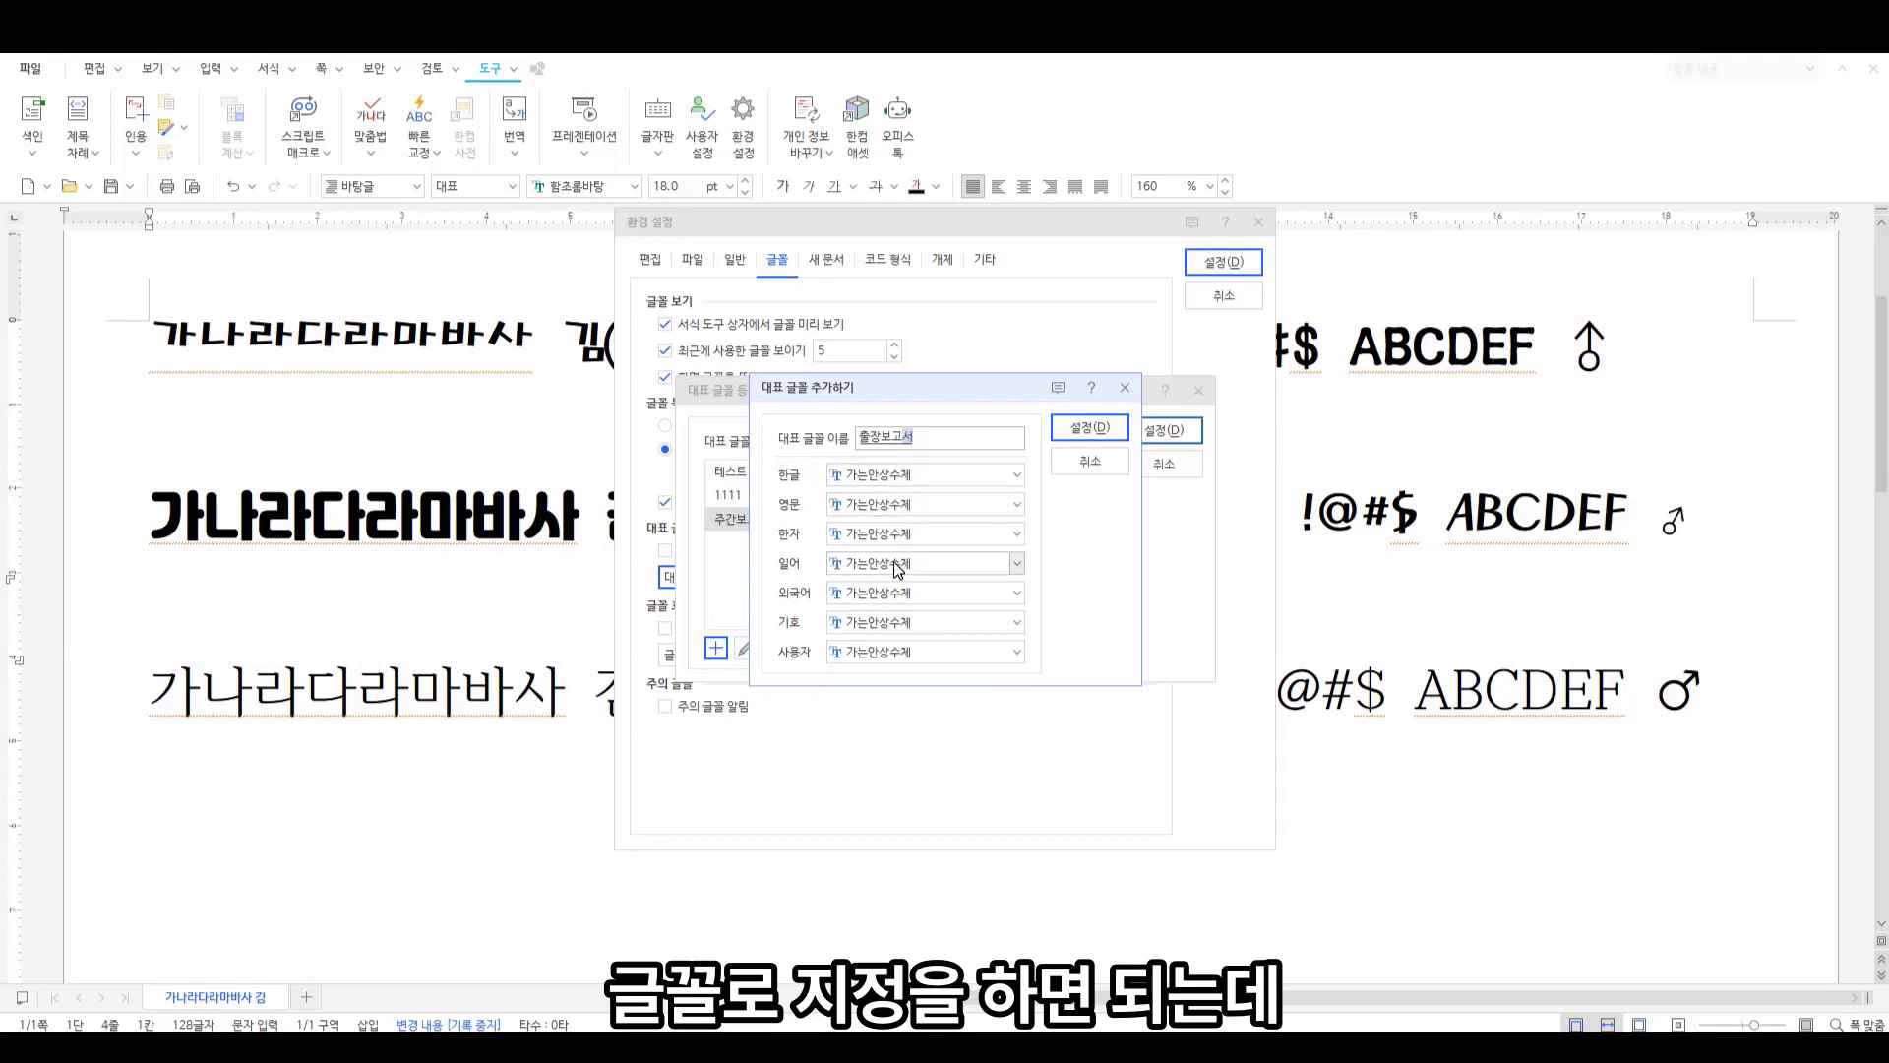
left_click(1017, 475)
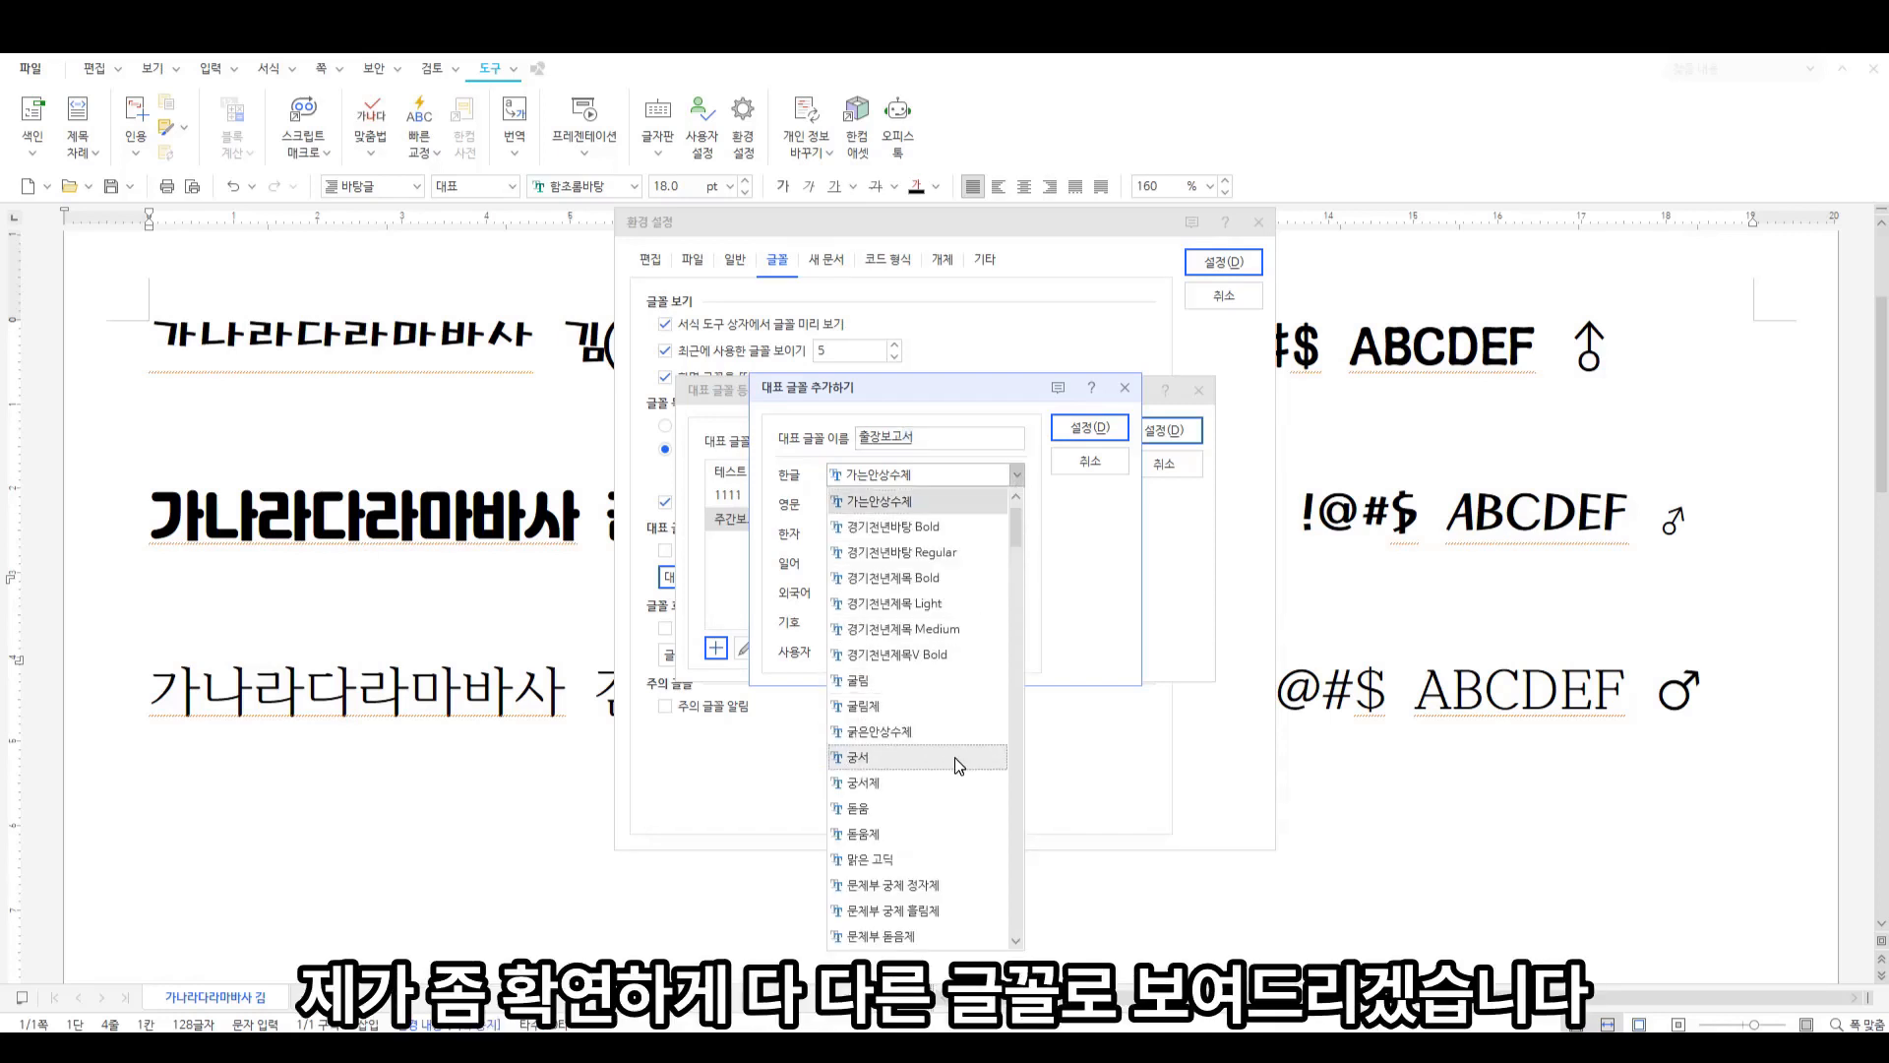
left_click_drag(1015, 526, 988, 901)
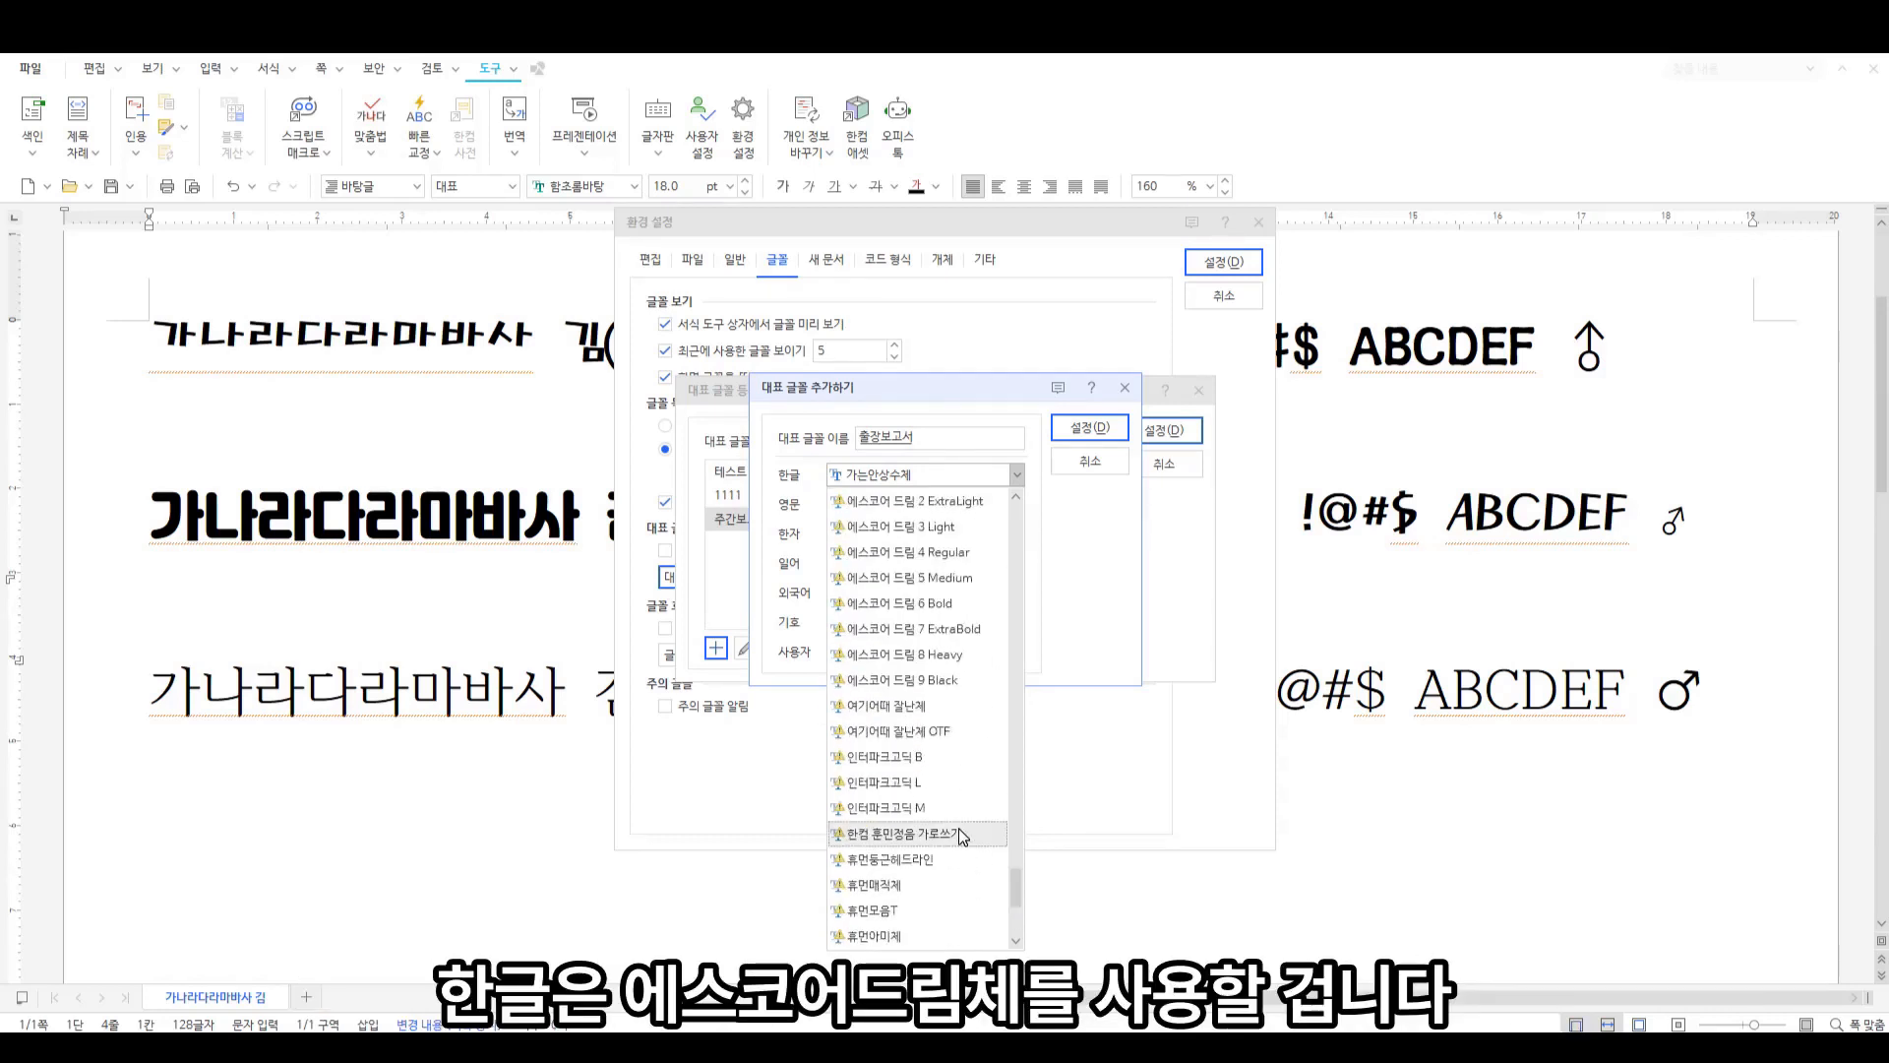
scroll(936, 706, "up", 1)
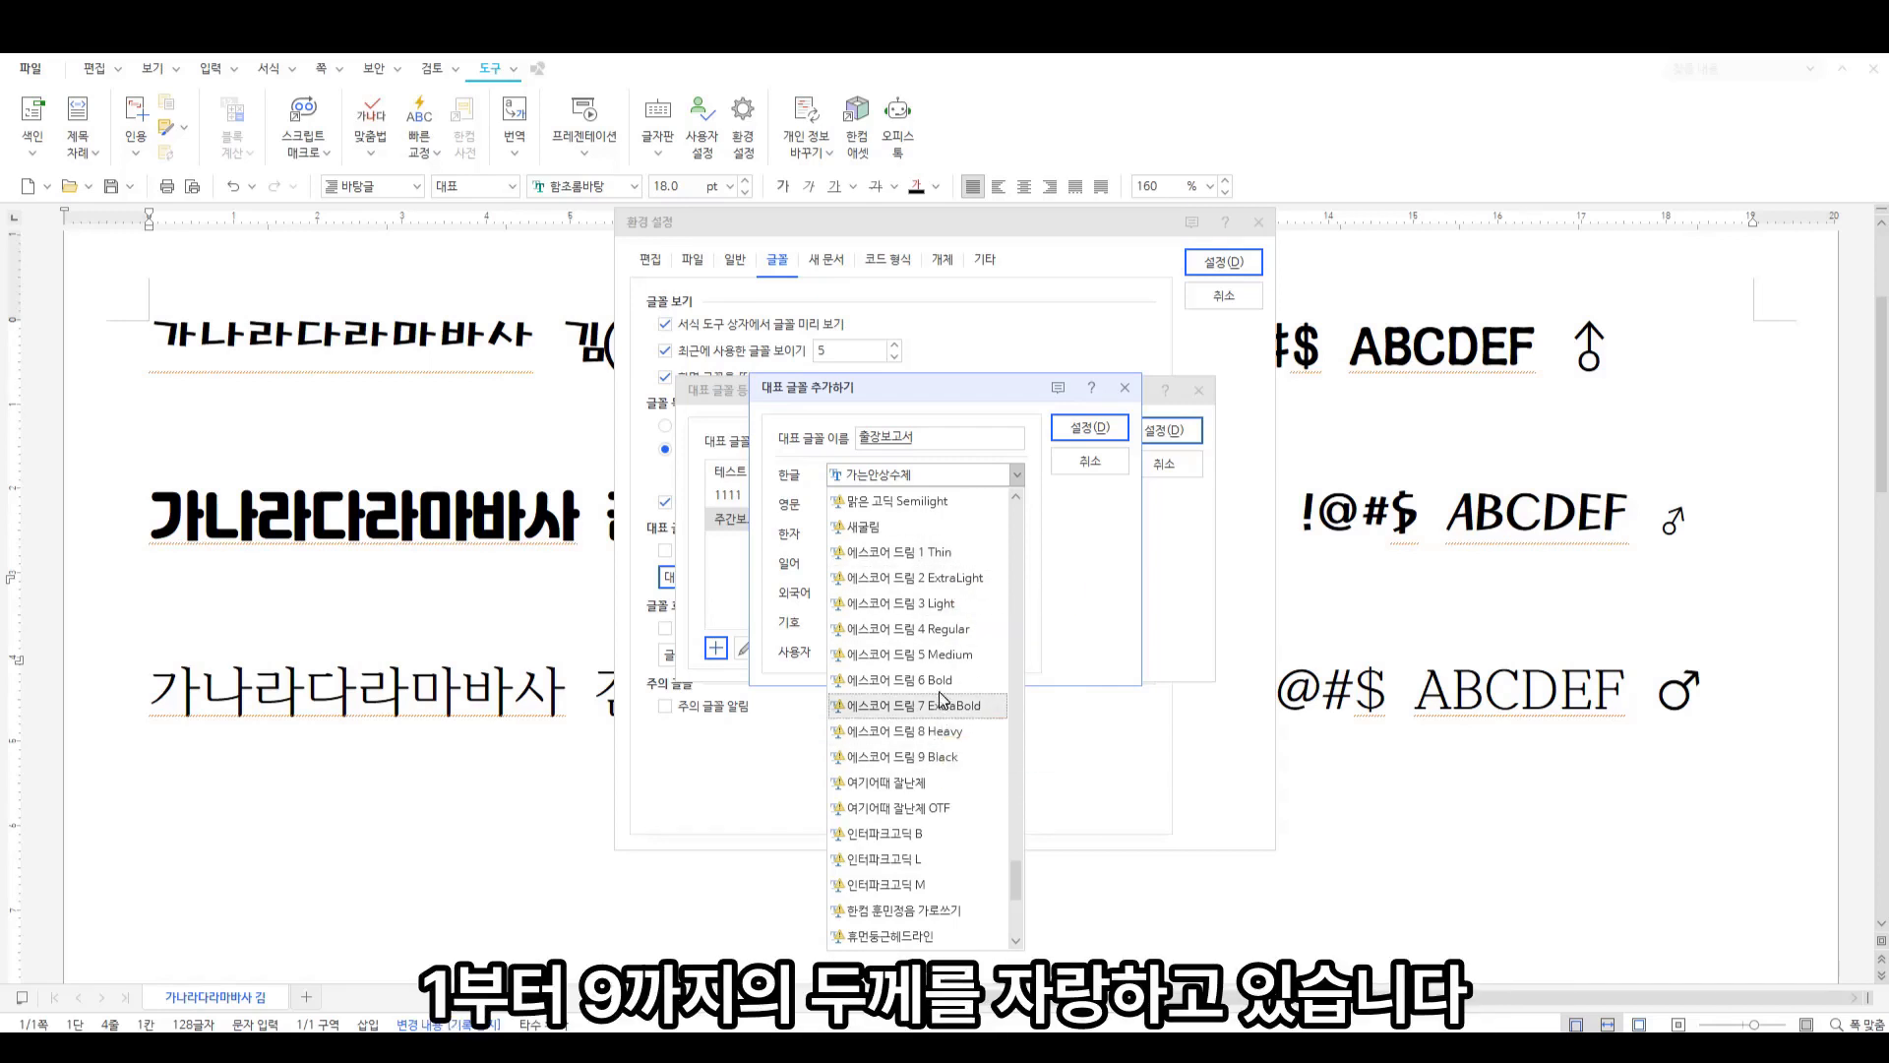
left_click(942, 605)
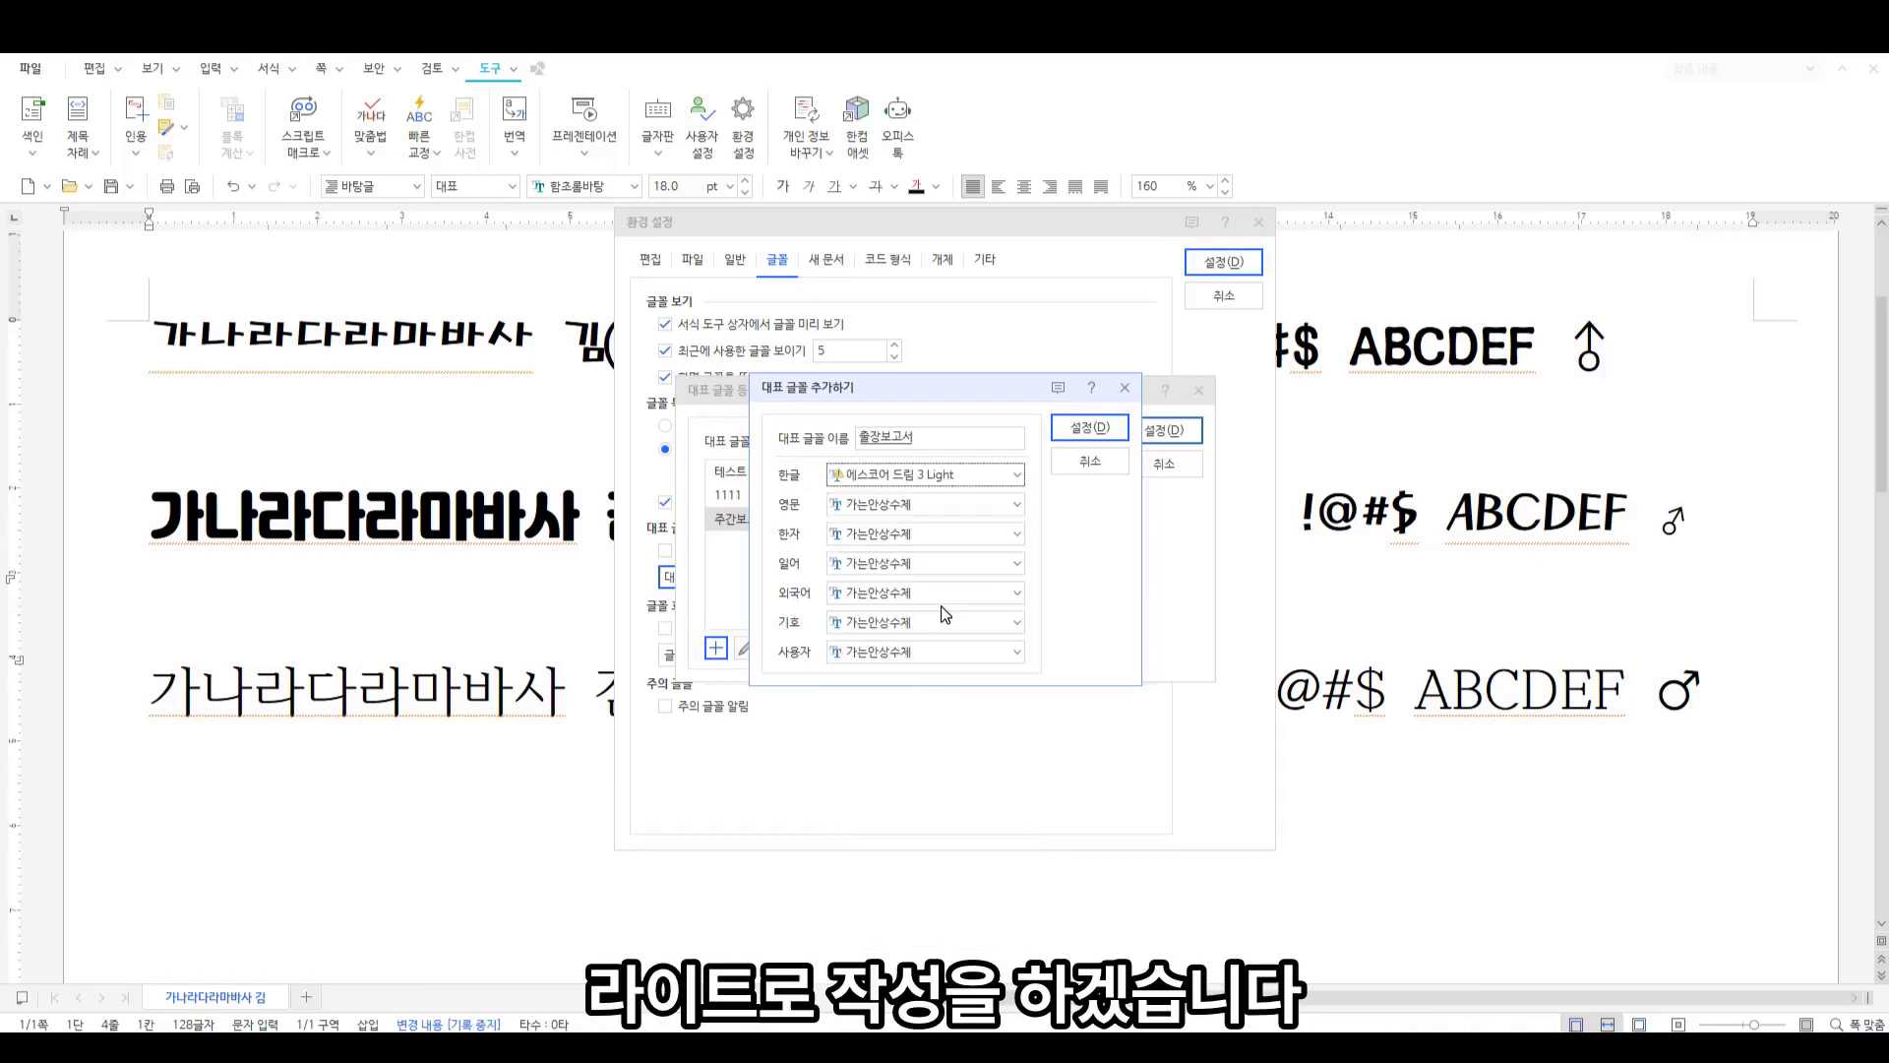
Set the 영문 font of the new representative font 출장보고서 to Cooper Black
left_click(967, 504)
left_click_drag(1017, 541, 1016, 721)
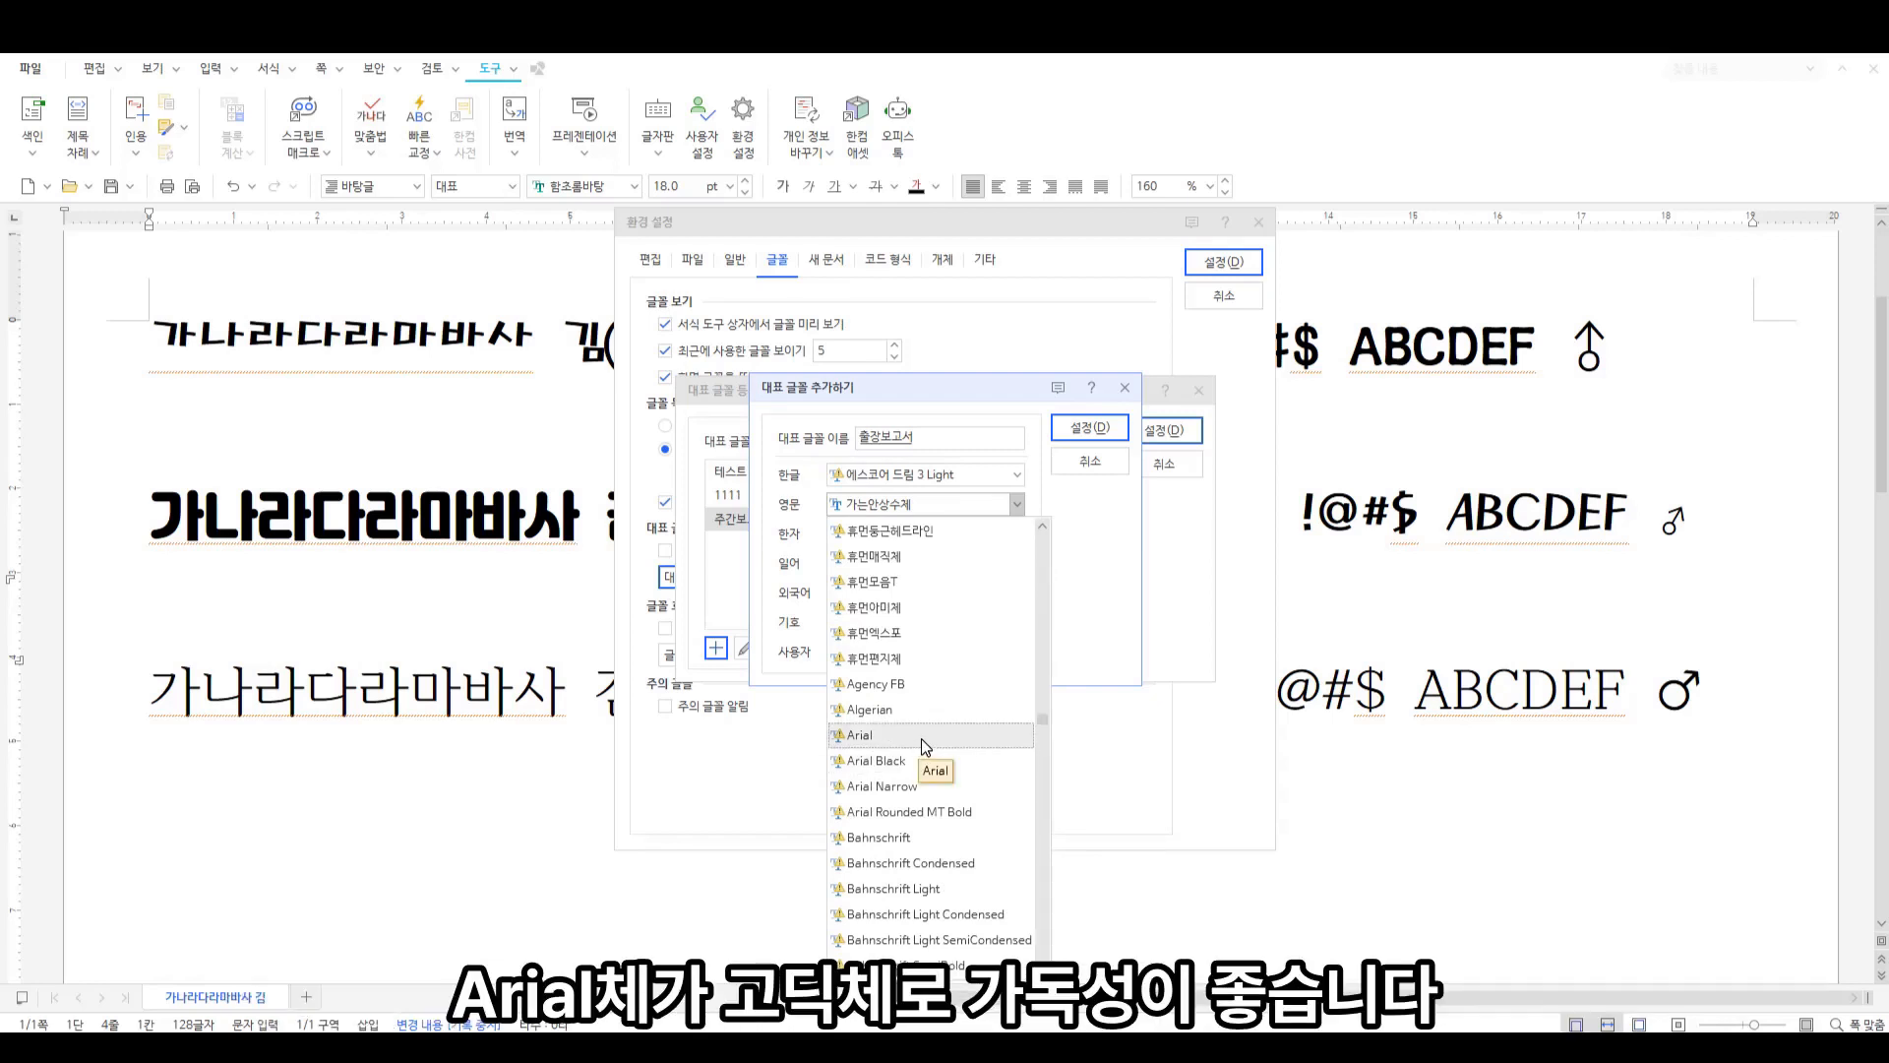
scroll(921, 738, "down", 10)
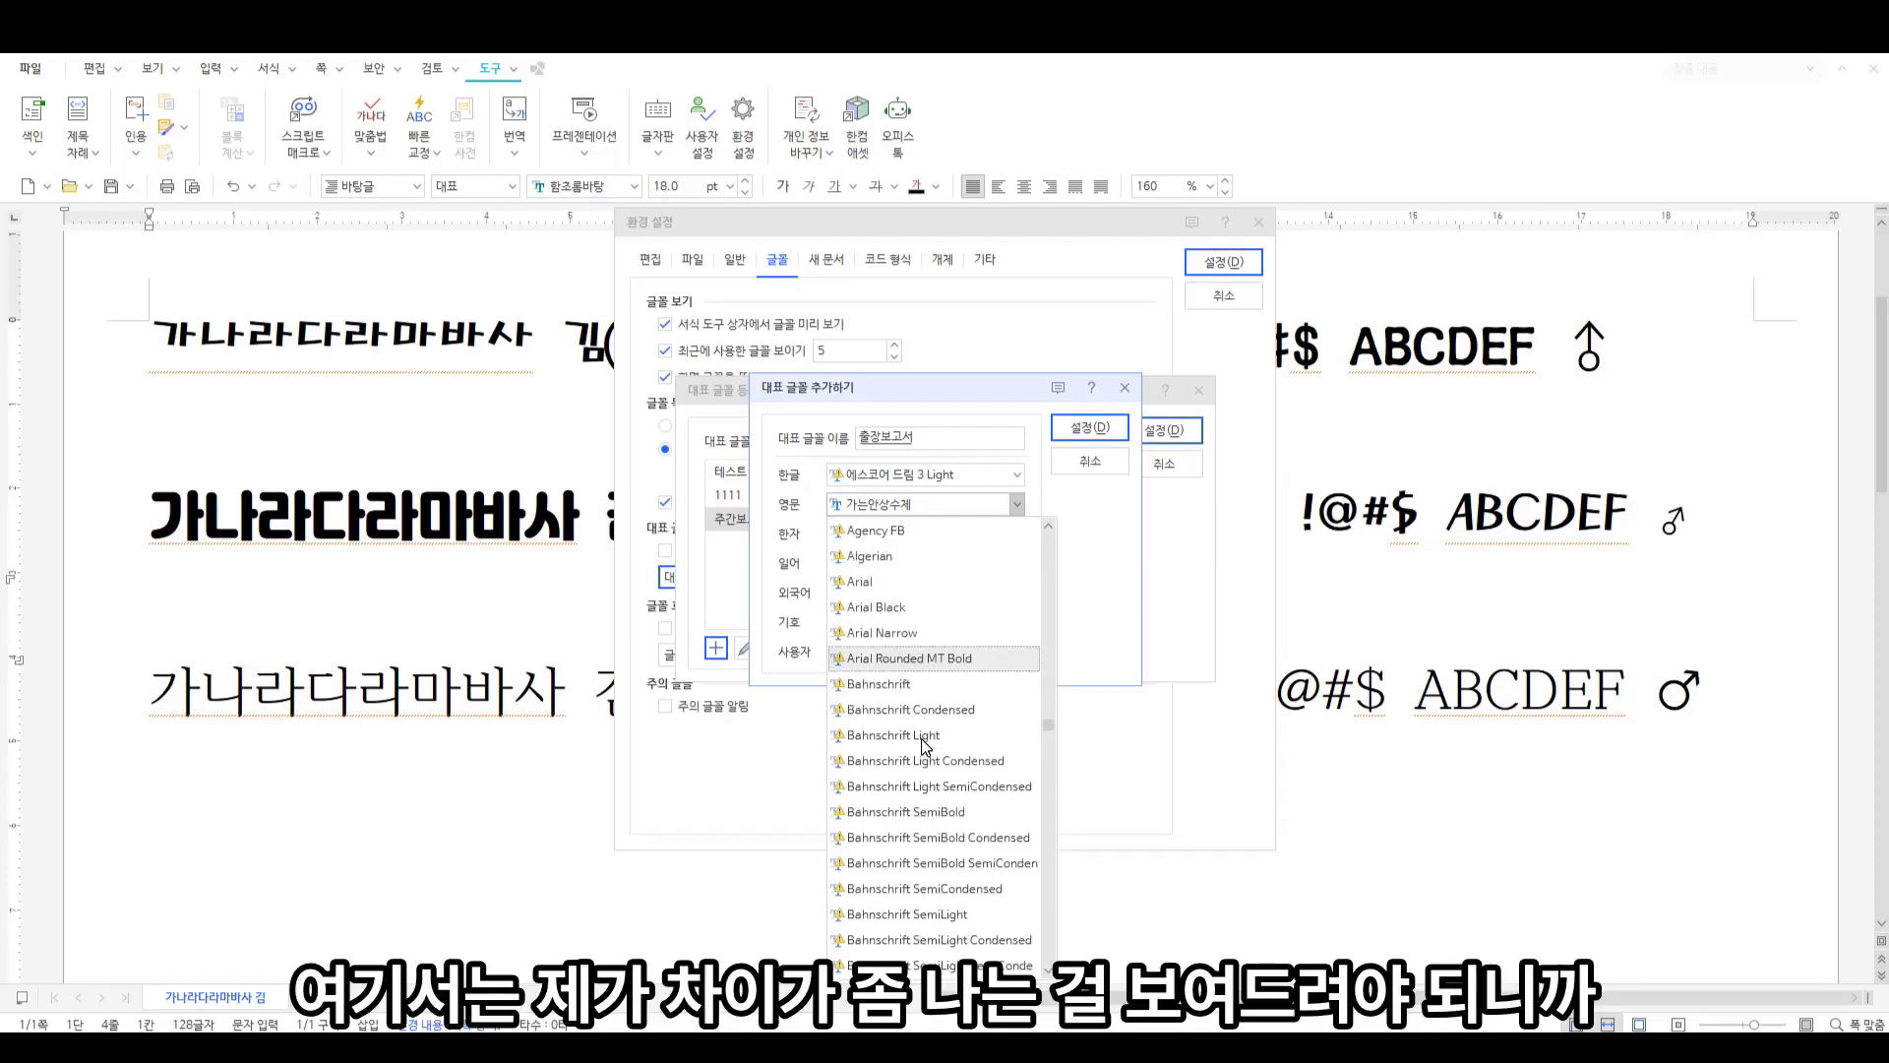
scroll(890, 755, "down", 2)
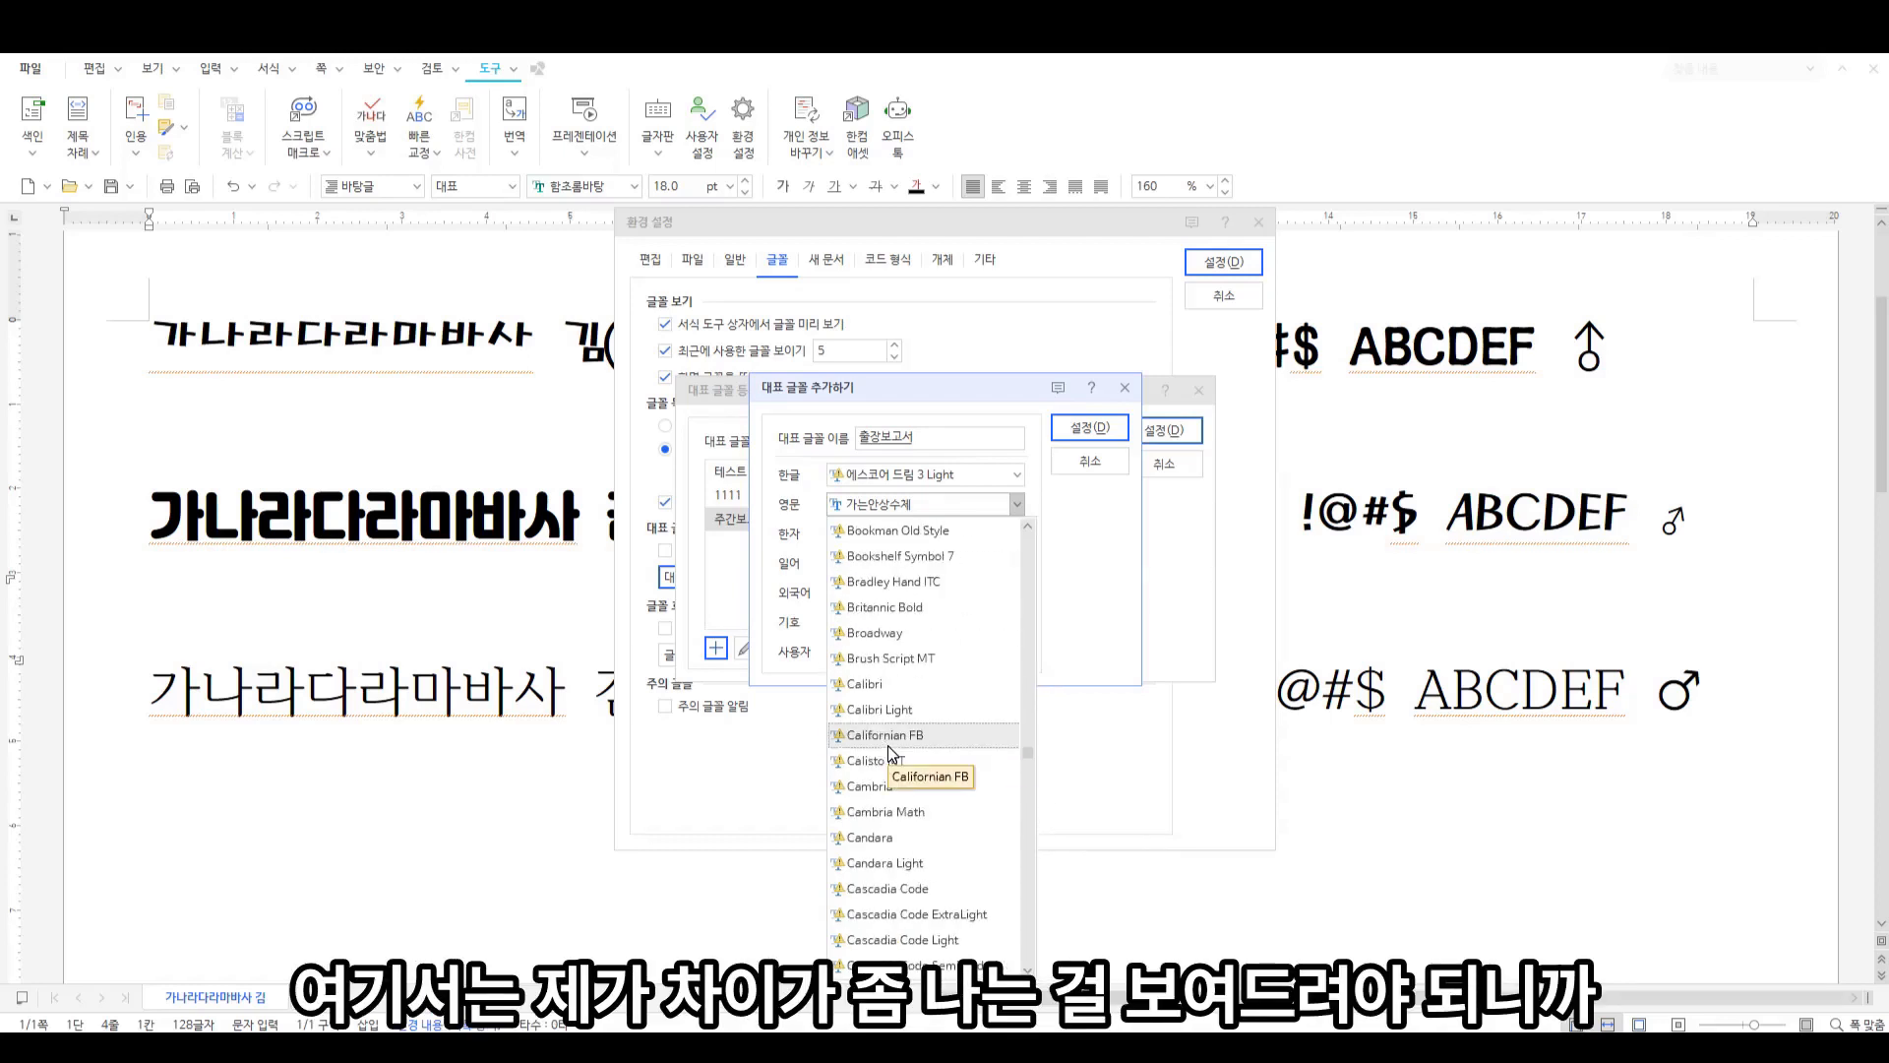
scroll(909, 754, "down", 8)
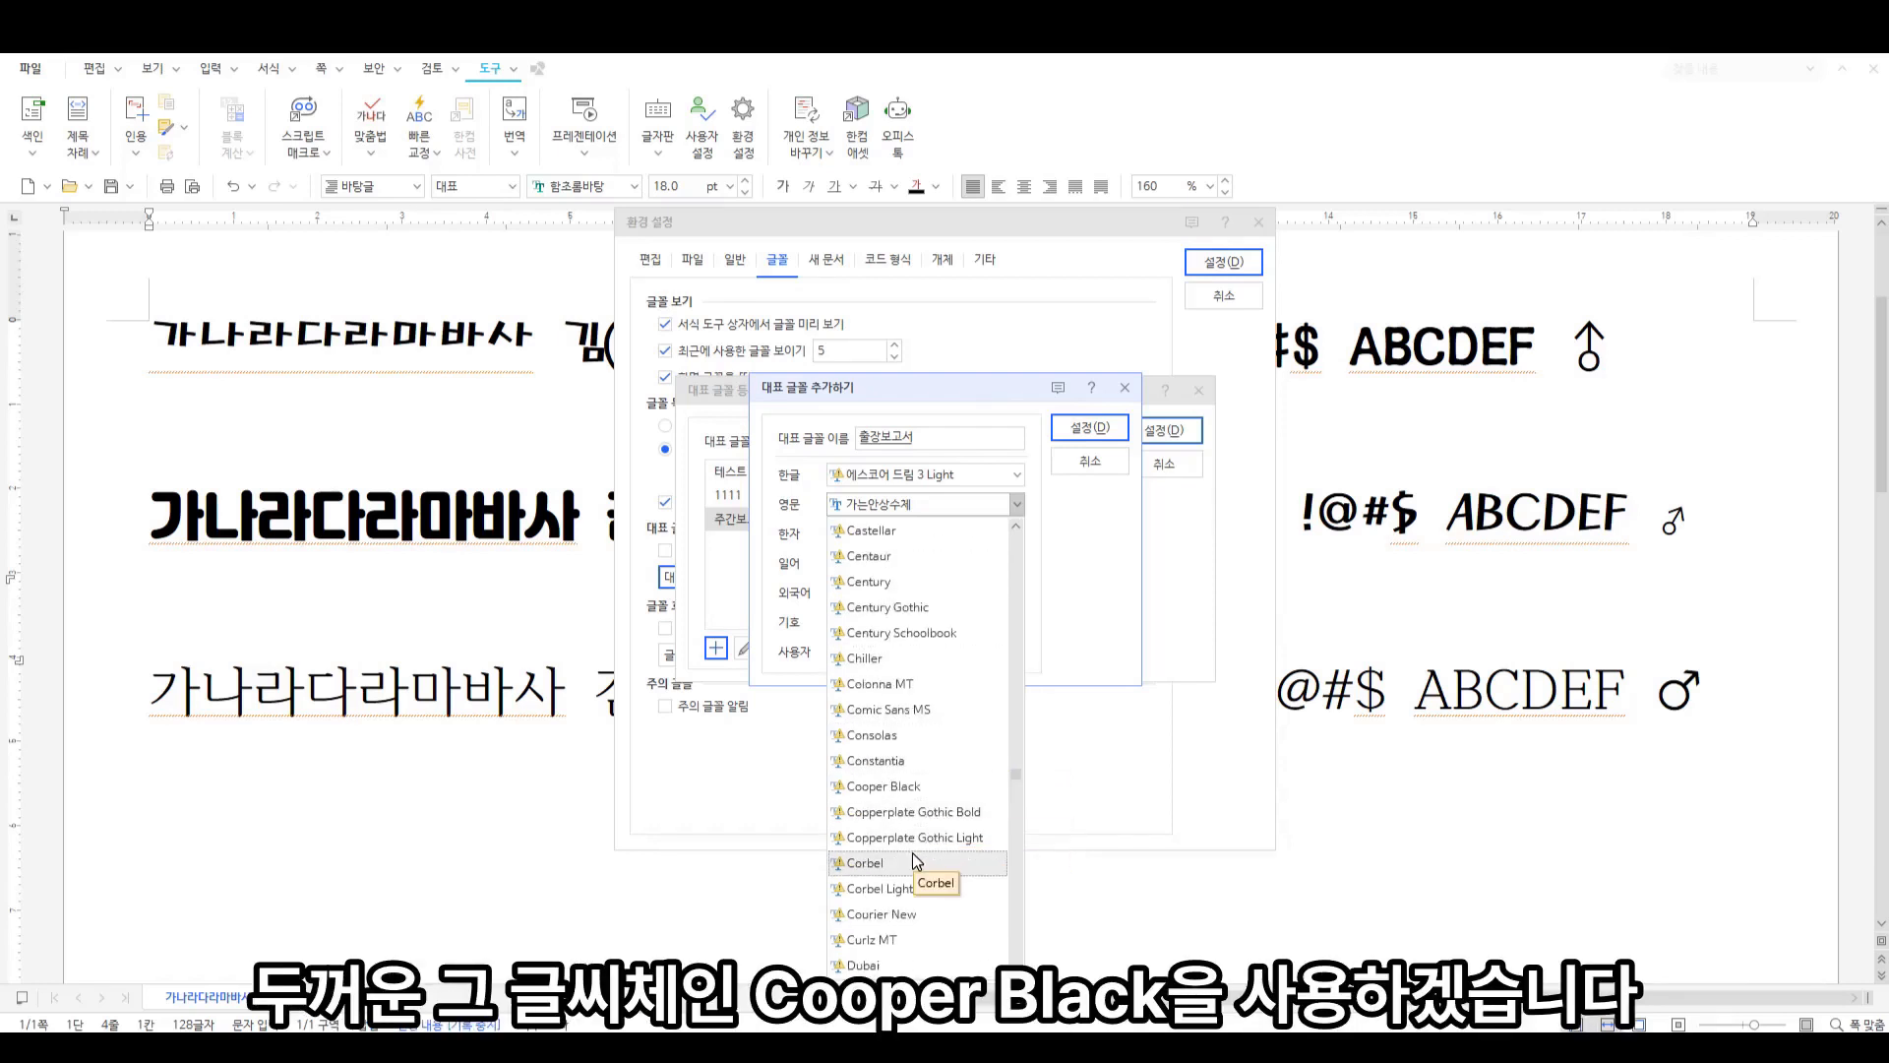
left_click(931, 790)
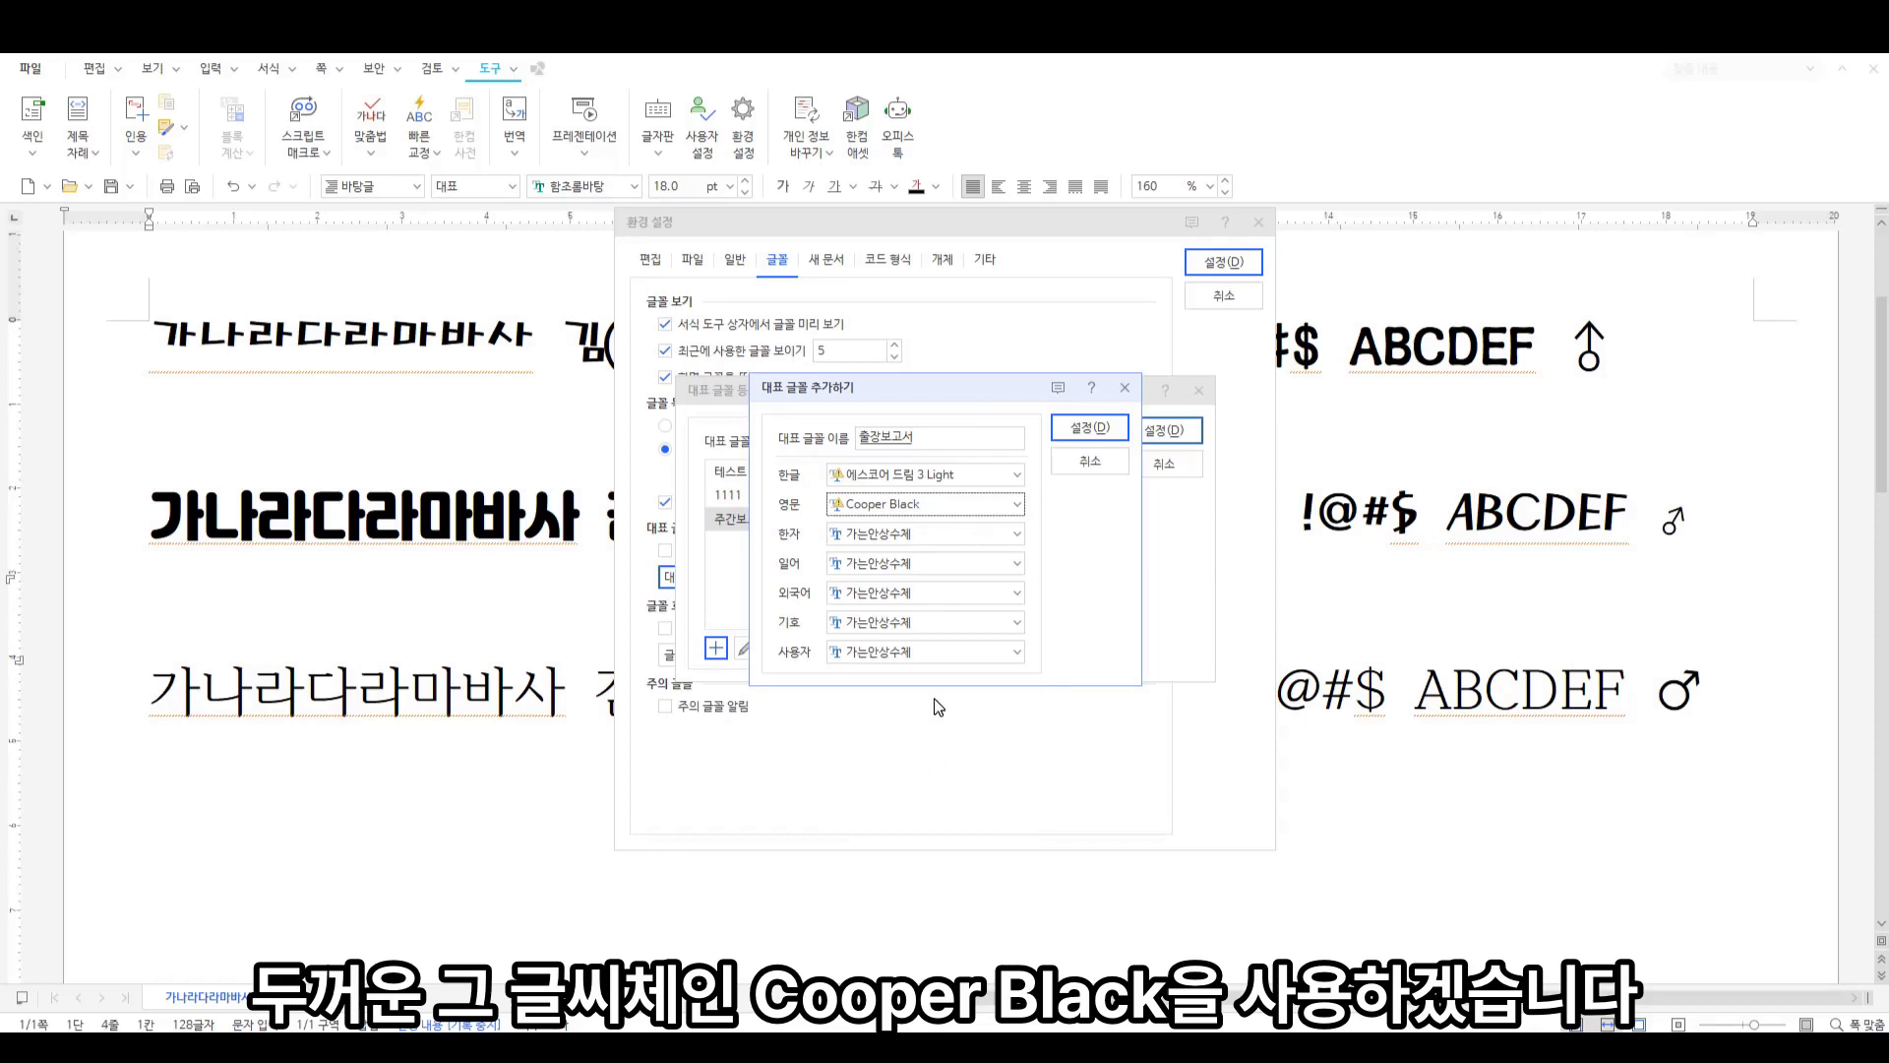
Set the 한자 font of the new representative font 출장보고서 to 한양해서
left_click(1016, 534)
left_click_drag(1017, 593, 1010, 709)
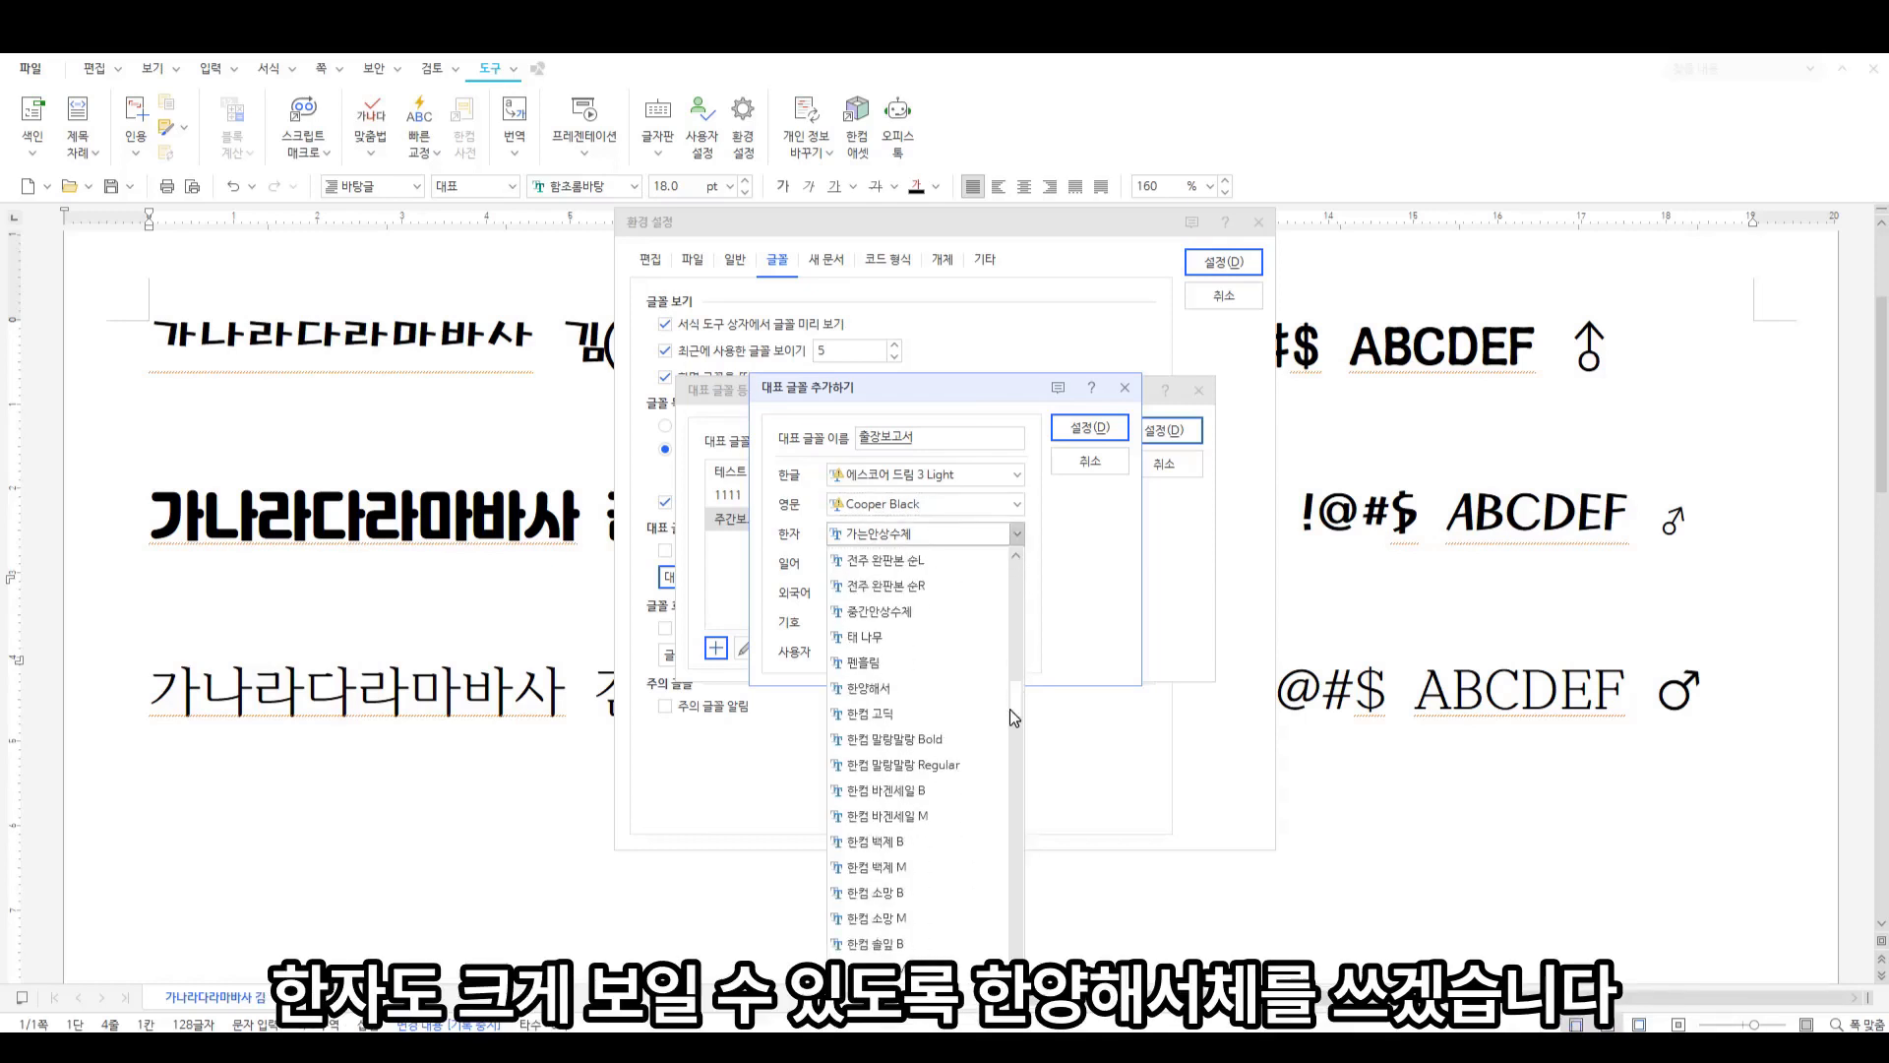
left_click(925, 695)
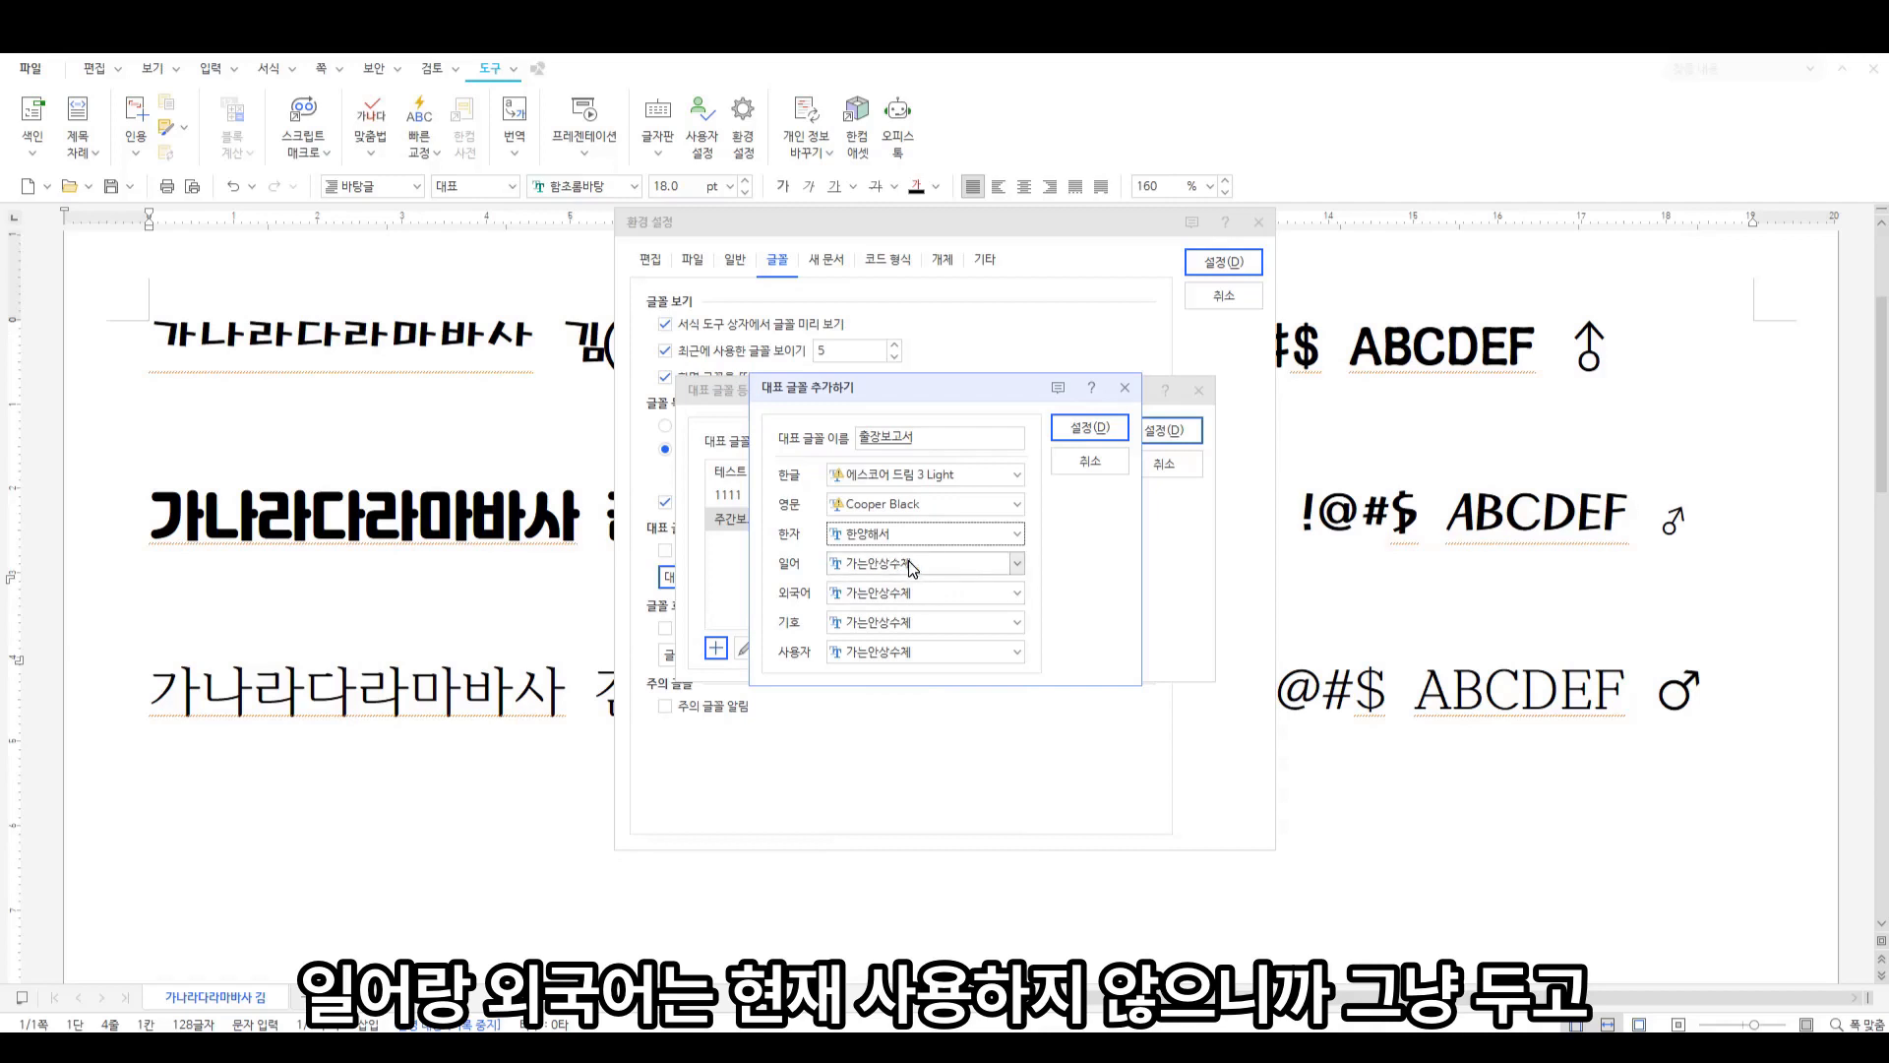
Set the 기호 font of the new representative font 출장보고서 to HY목각파임B
left_click(1016, 626)
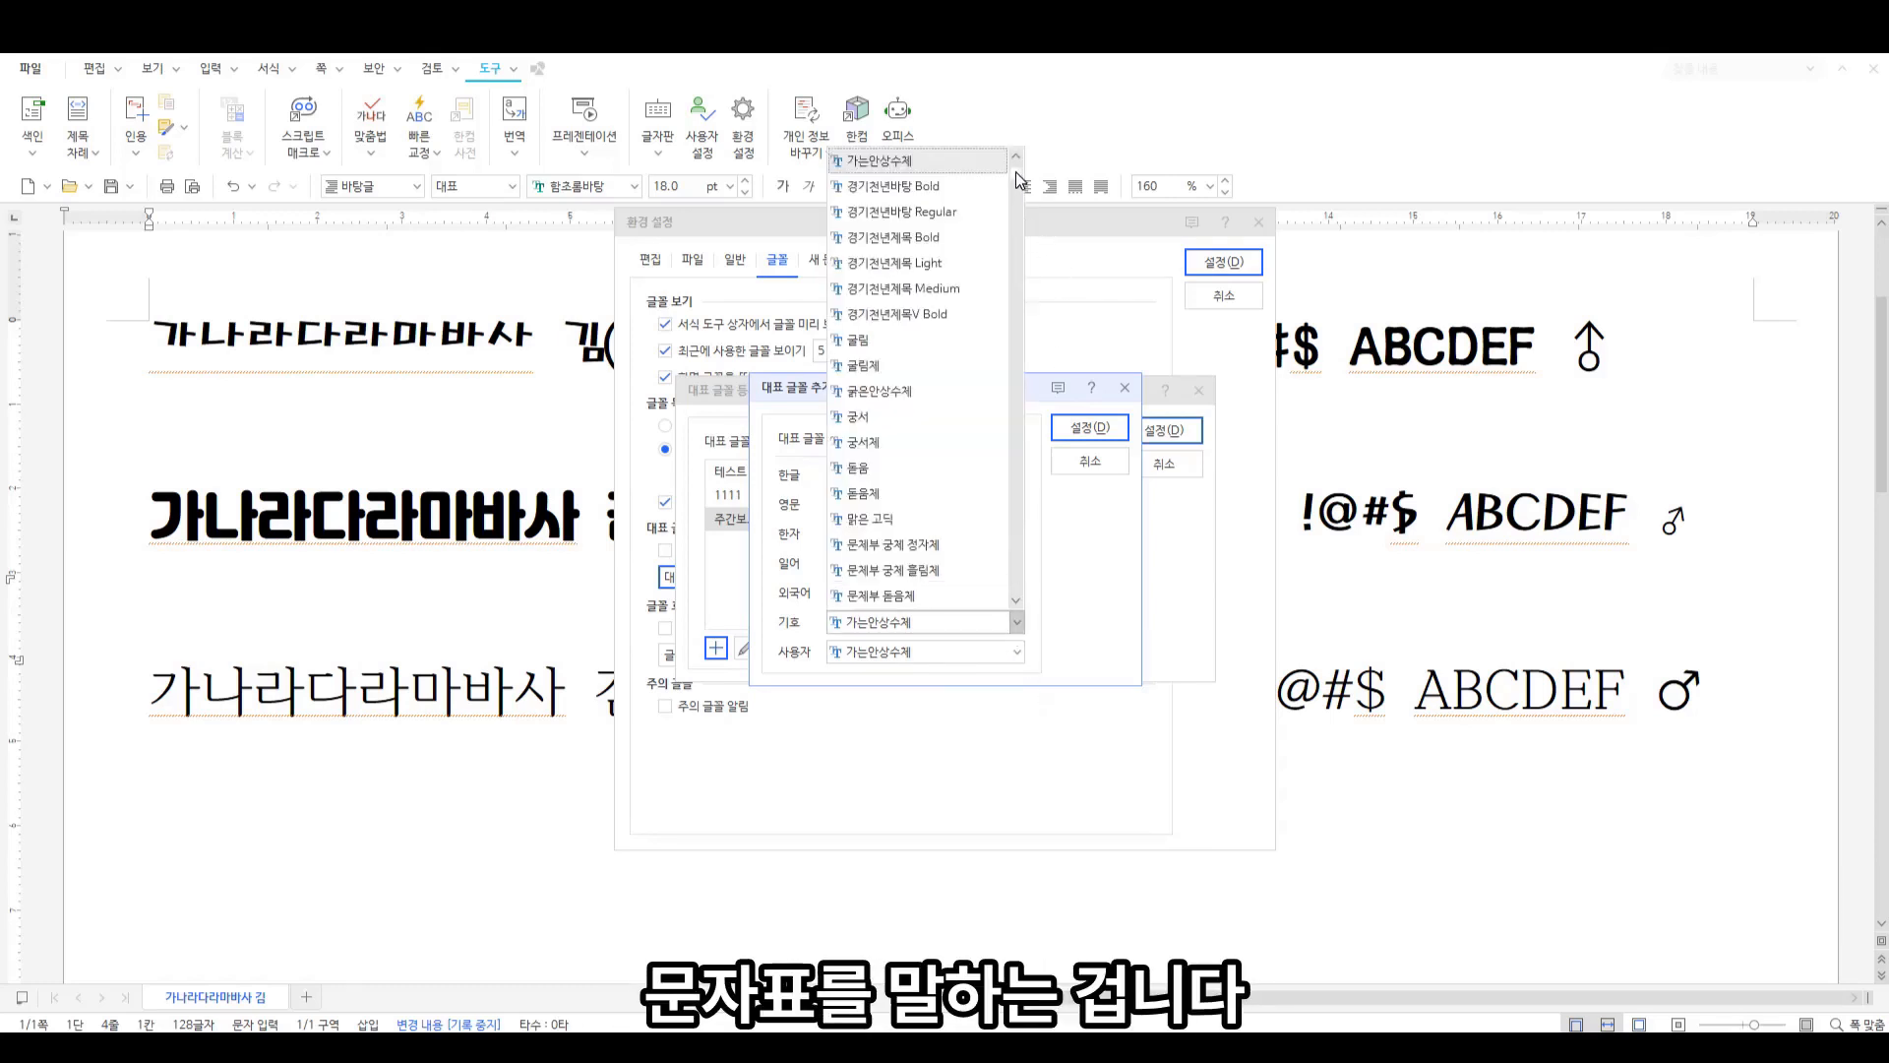
left_click_drag(1018, 168, 1023, 441)
scroll(926, 465, "down", 1)
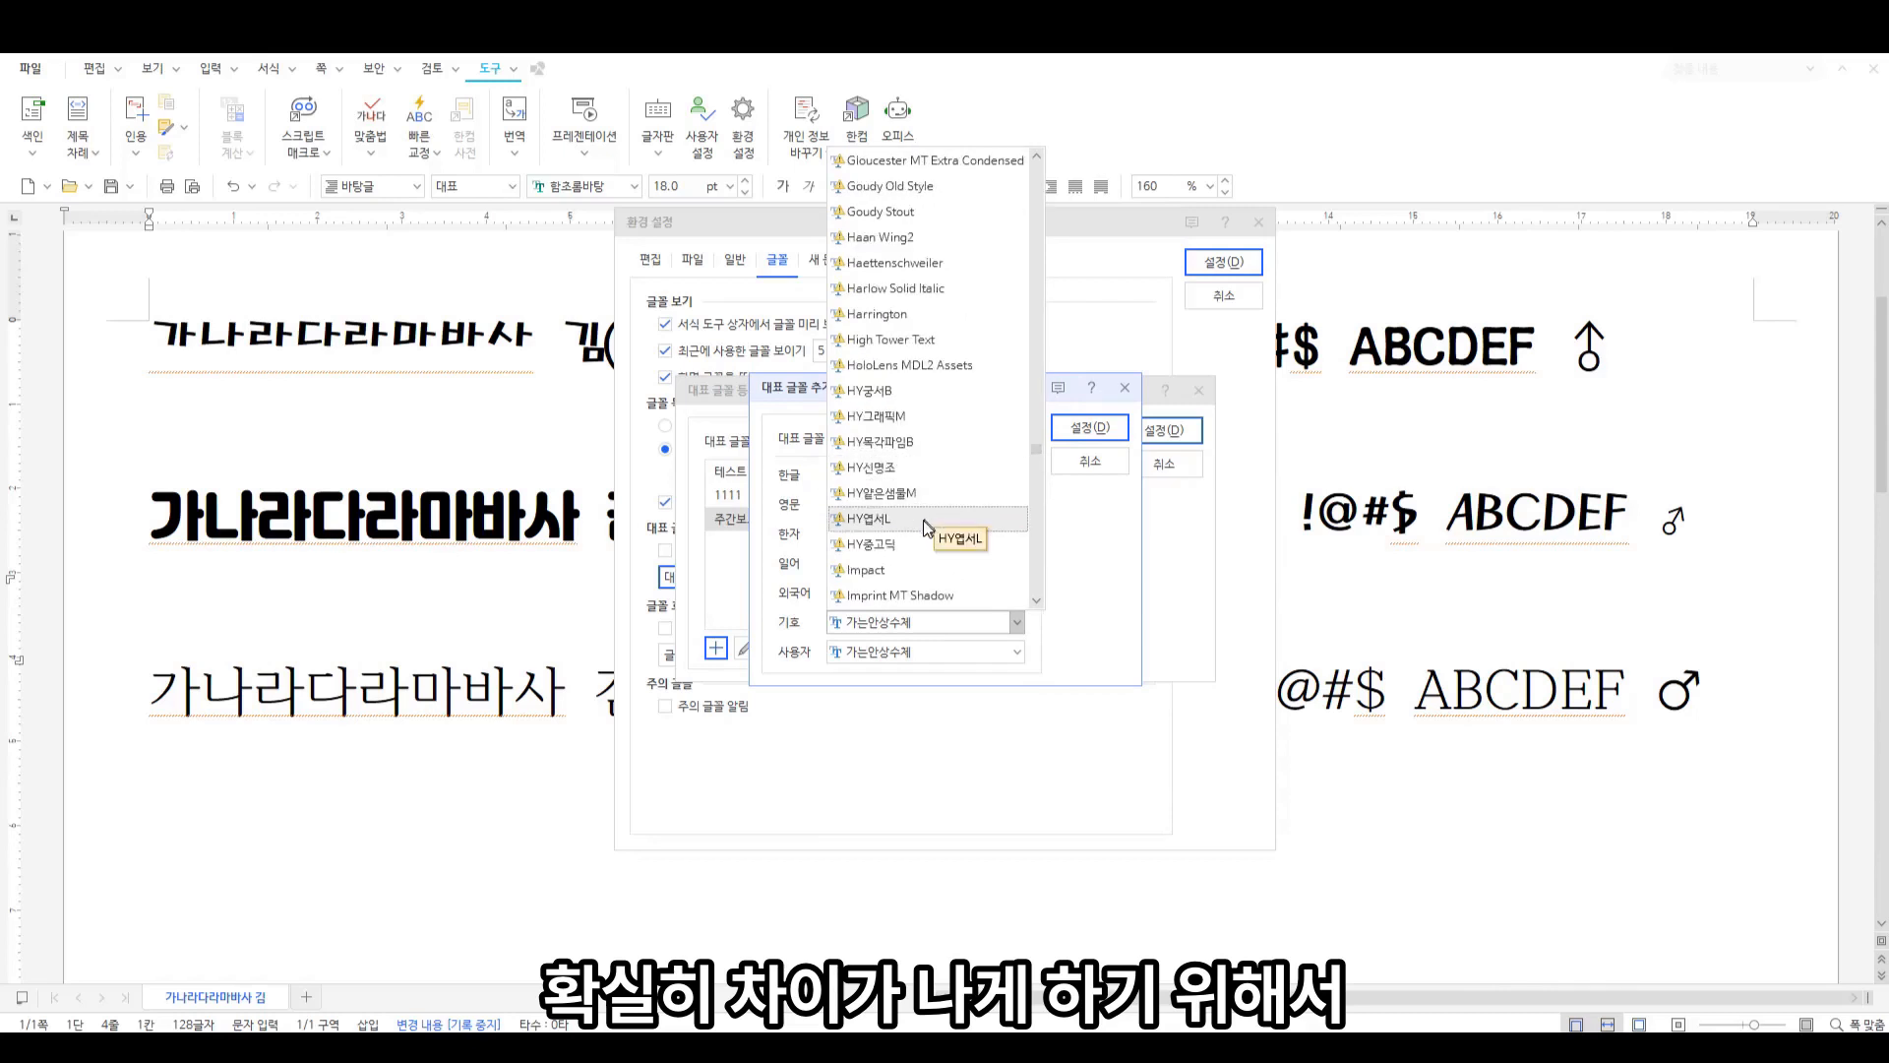
left_click(925, 458)
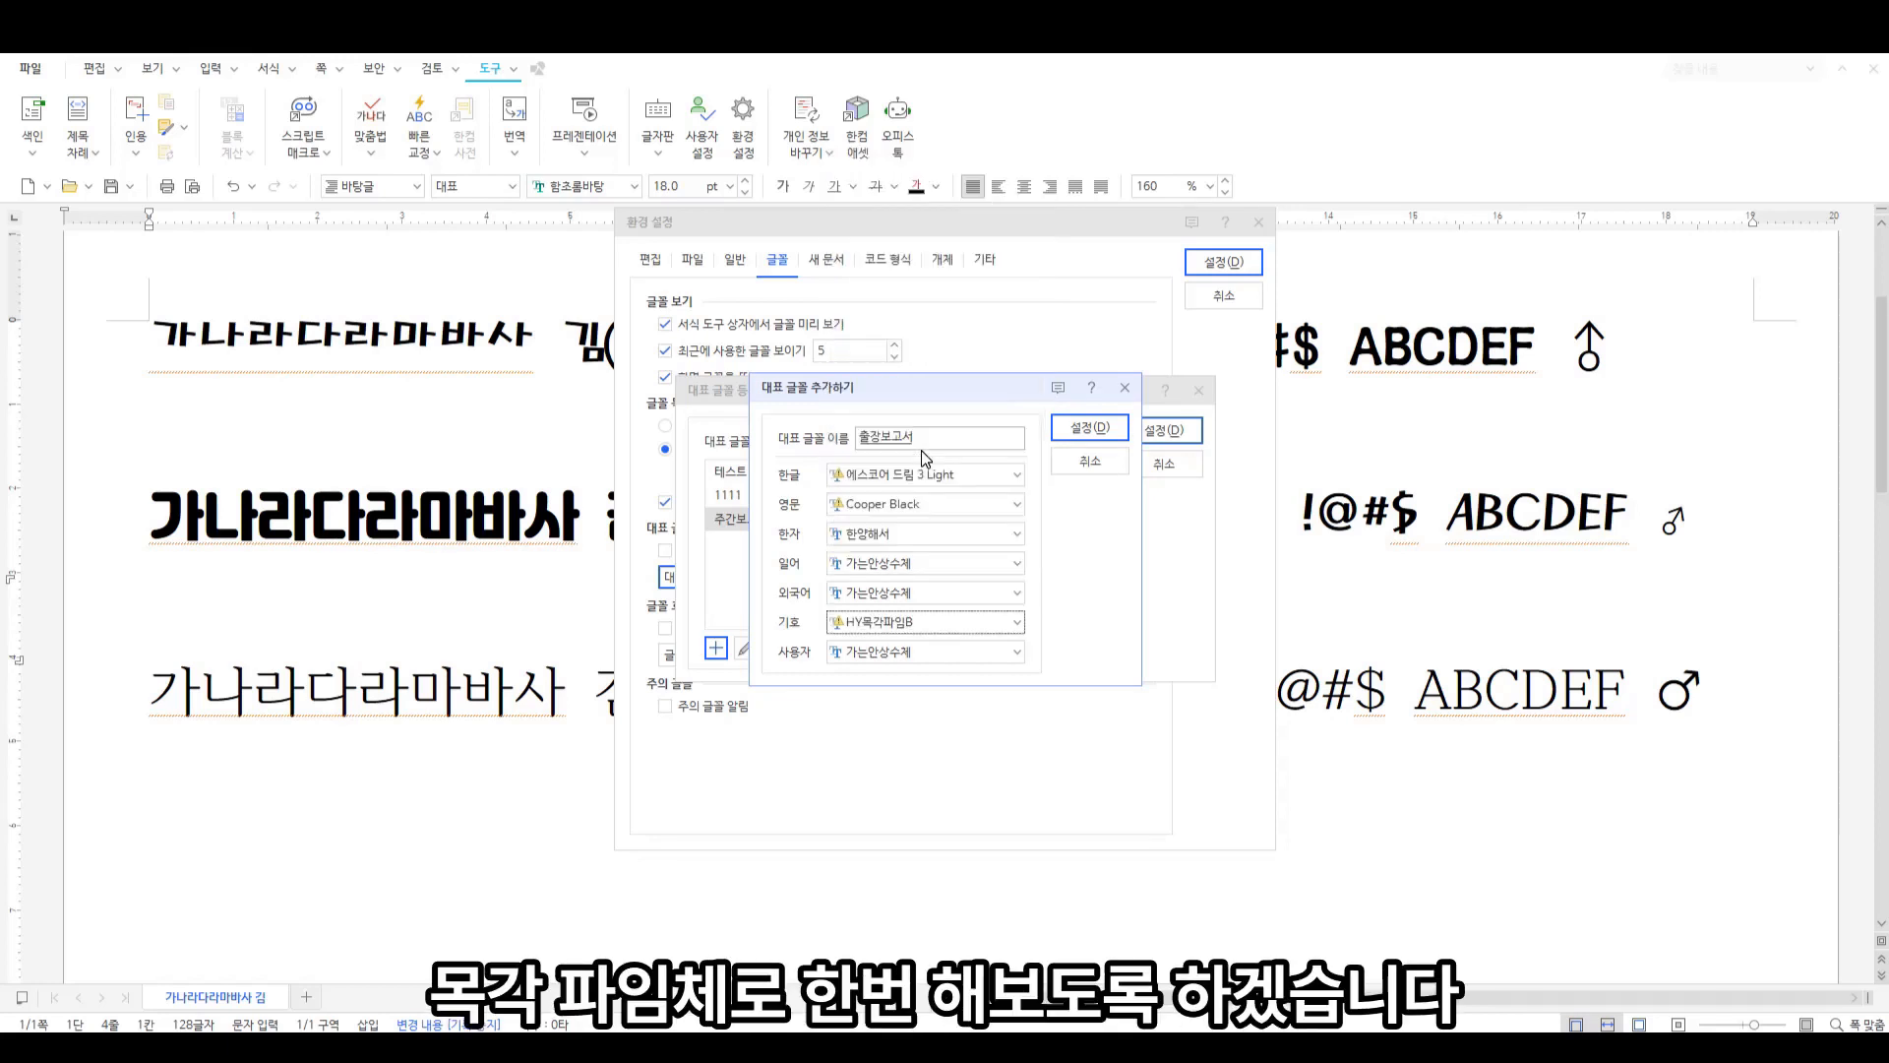
Save the new representative font 출장보고서 and apply the preferences, acknowledging the restart notice
left_click(1091, 429)
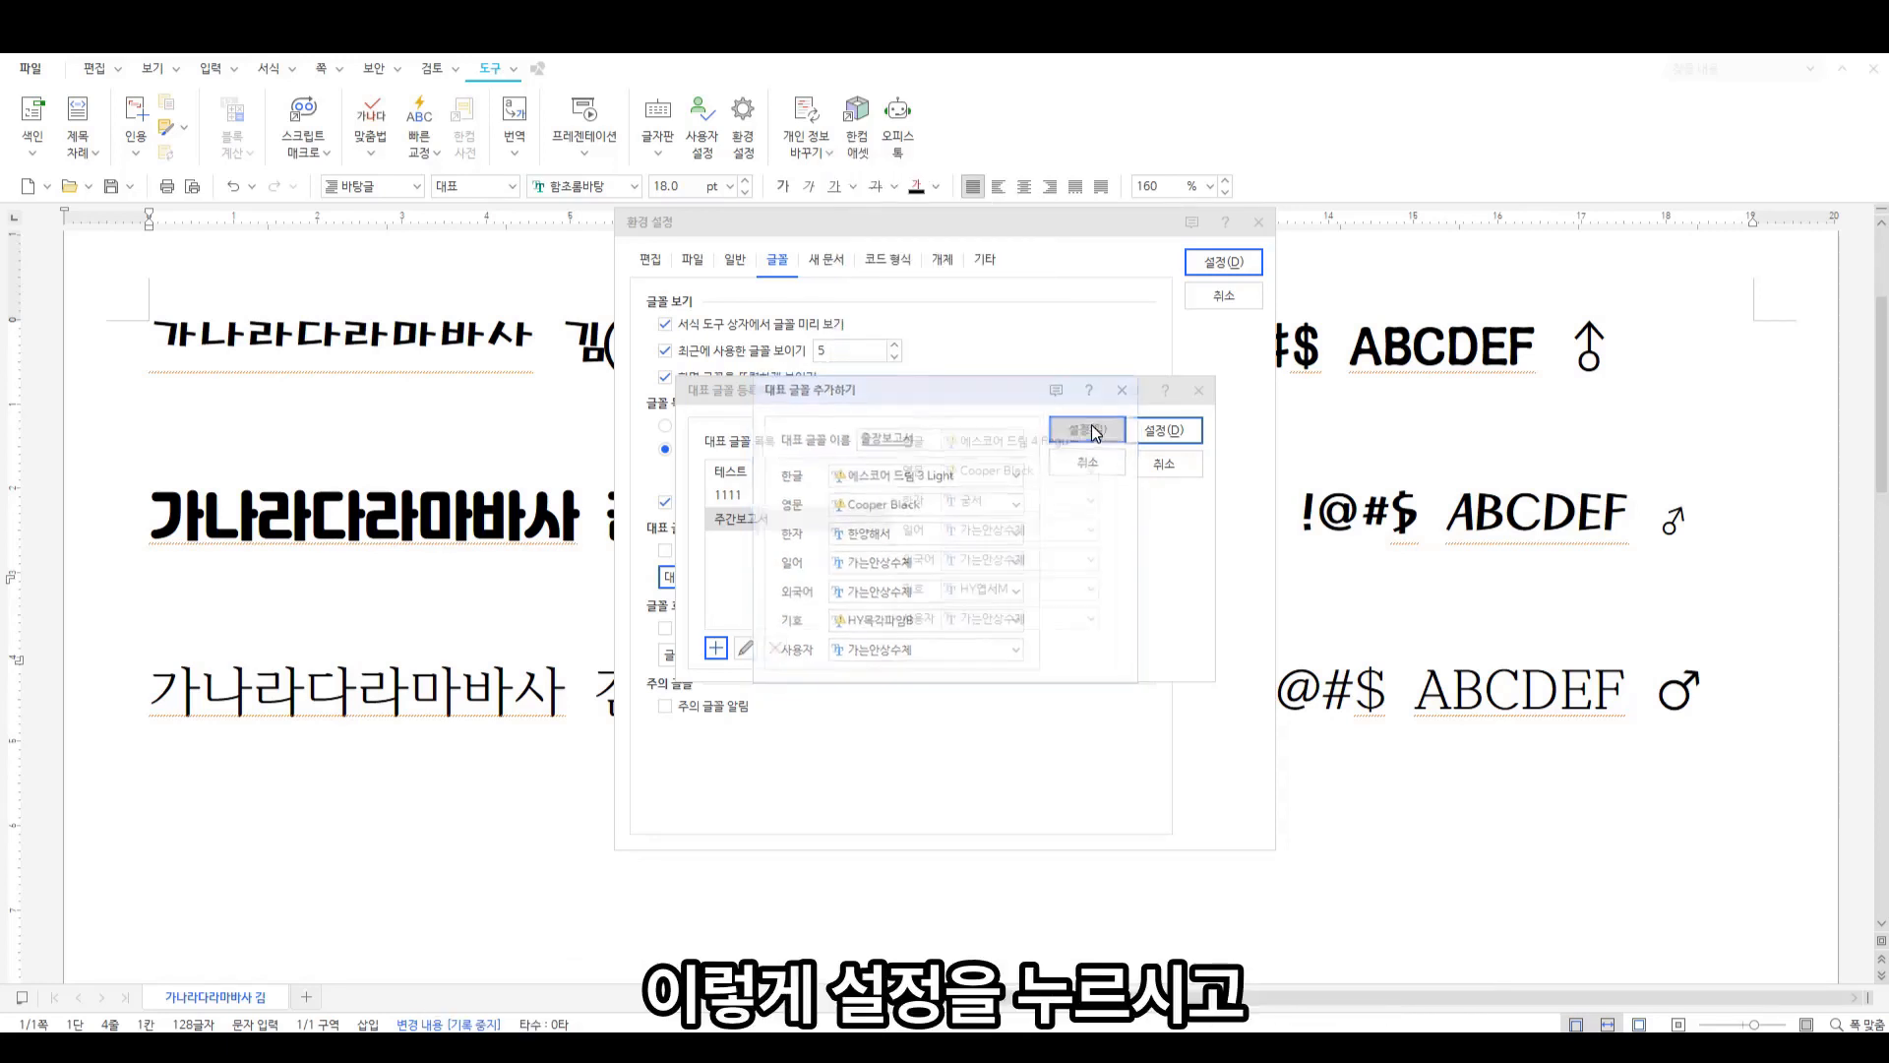
left_click(1164, 433)
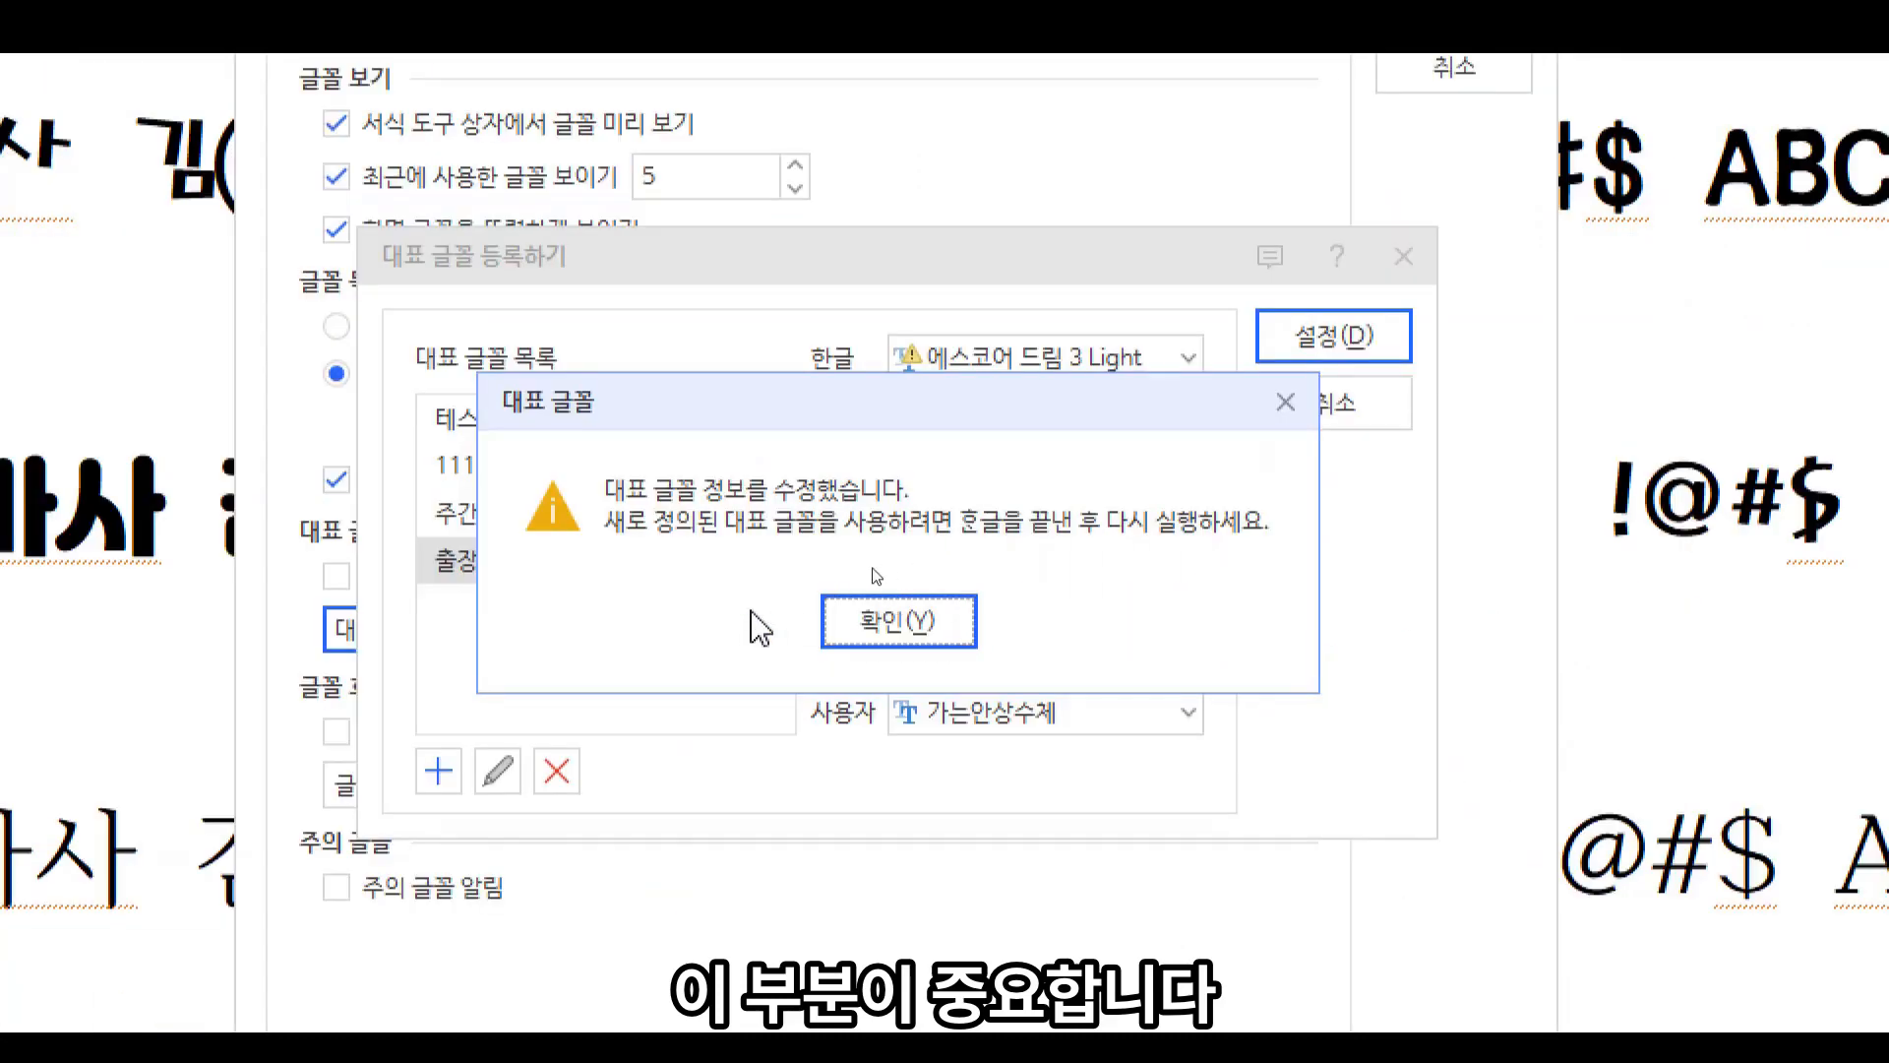
left_click(969, 579)
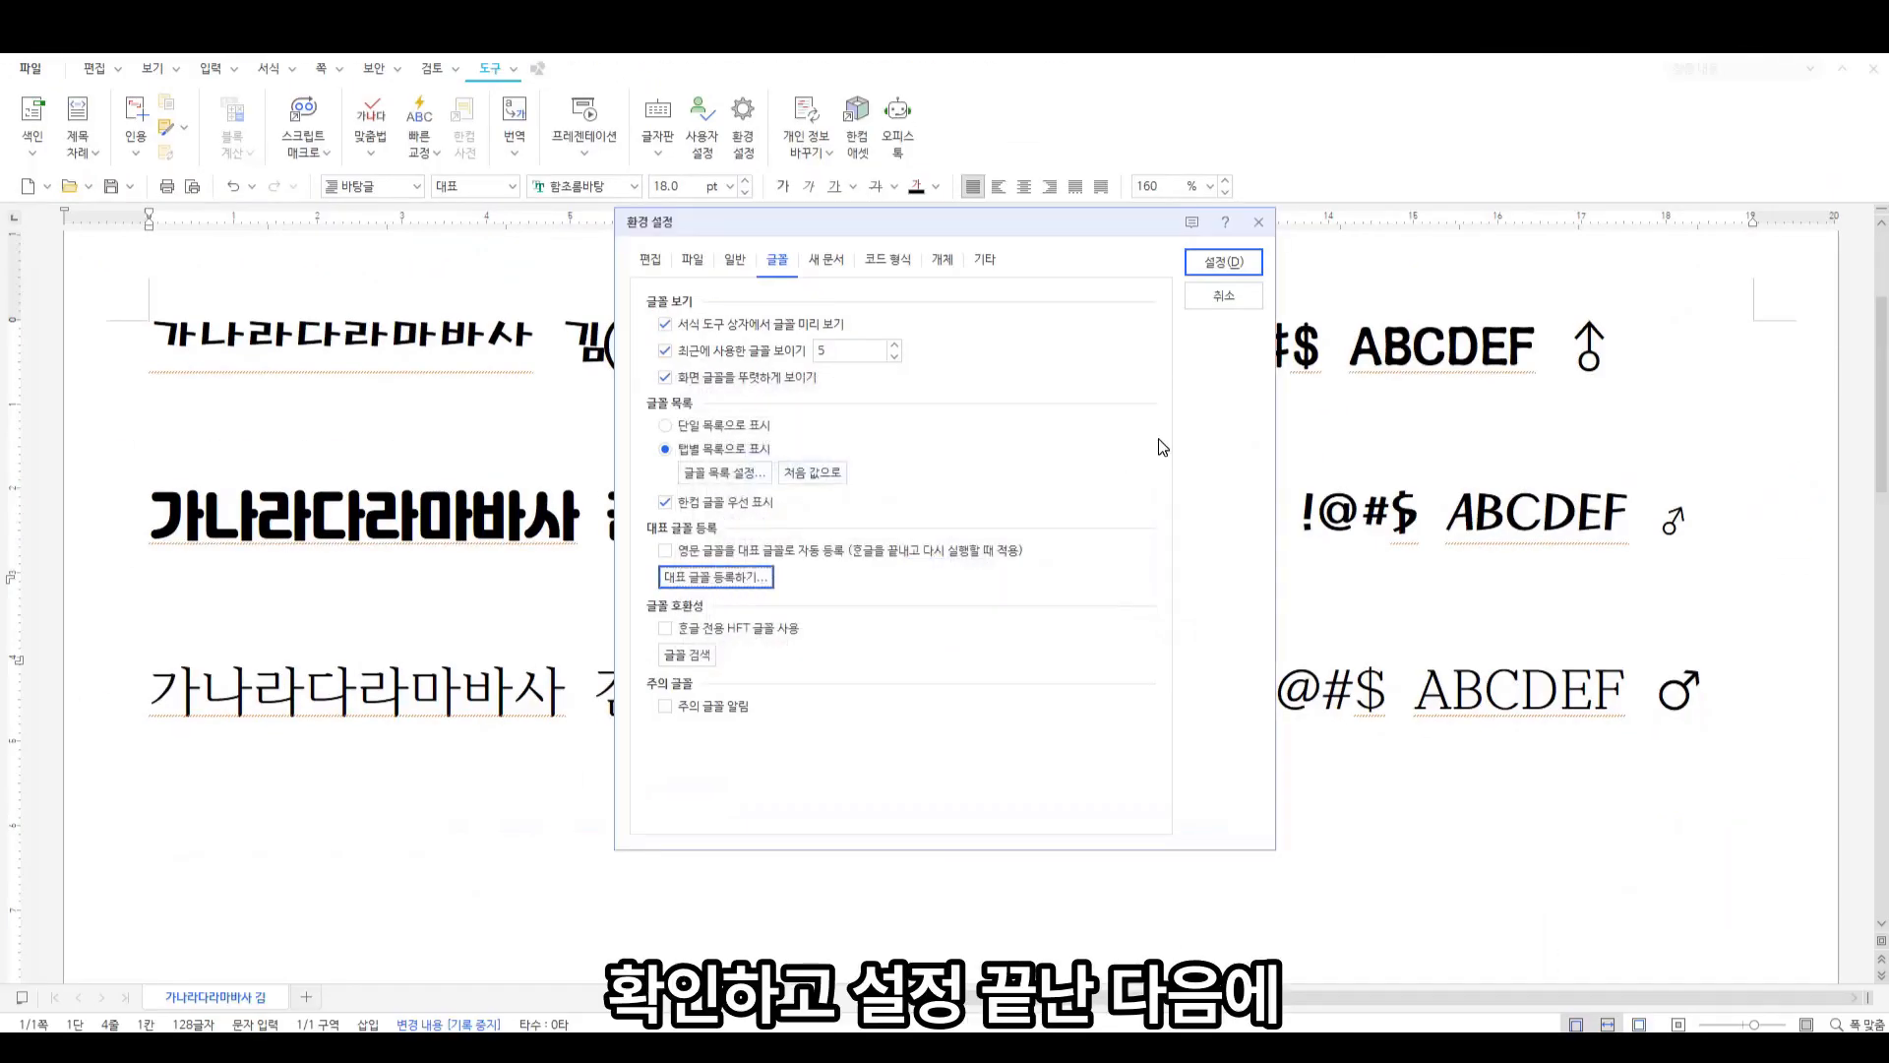
left_click(1222, 262)
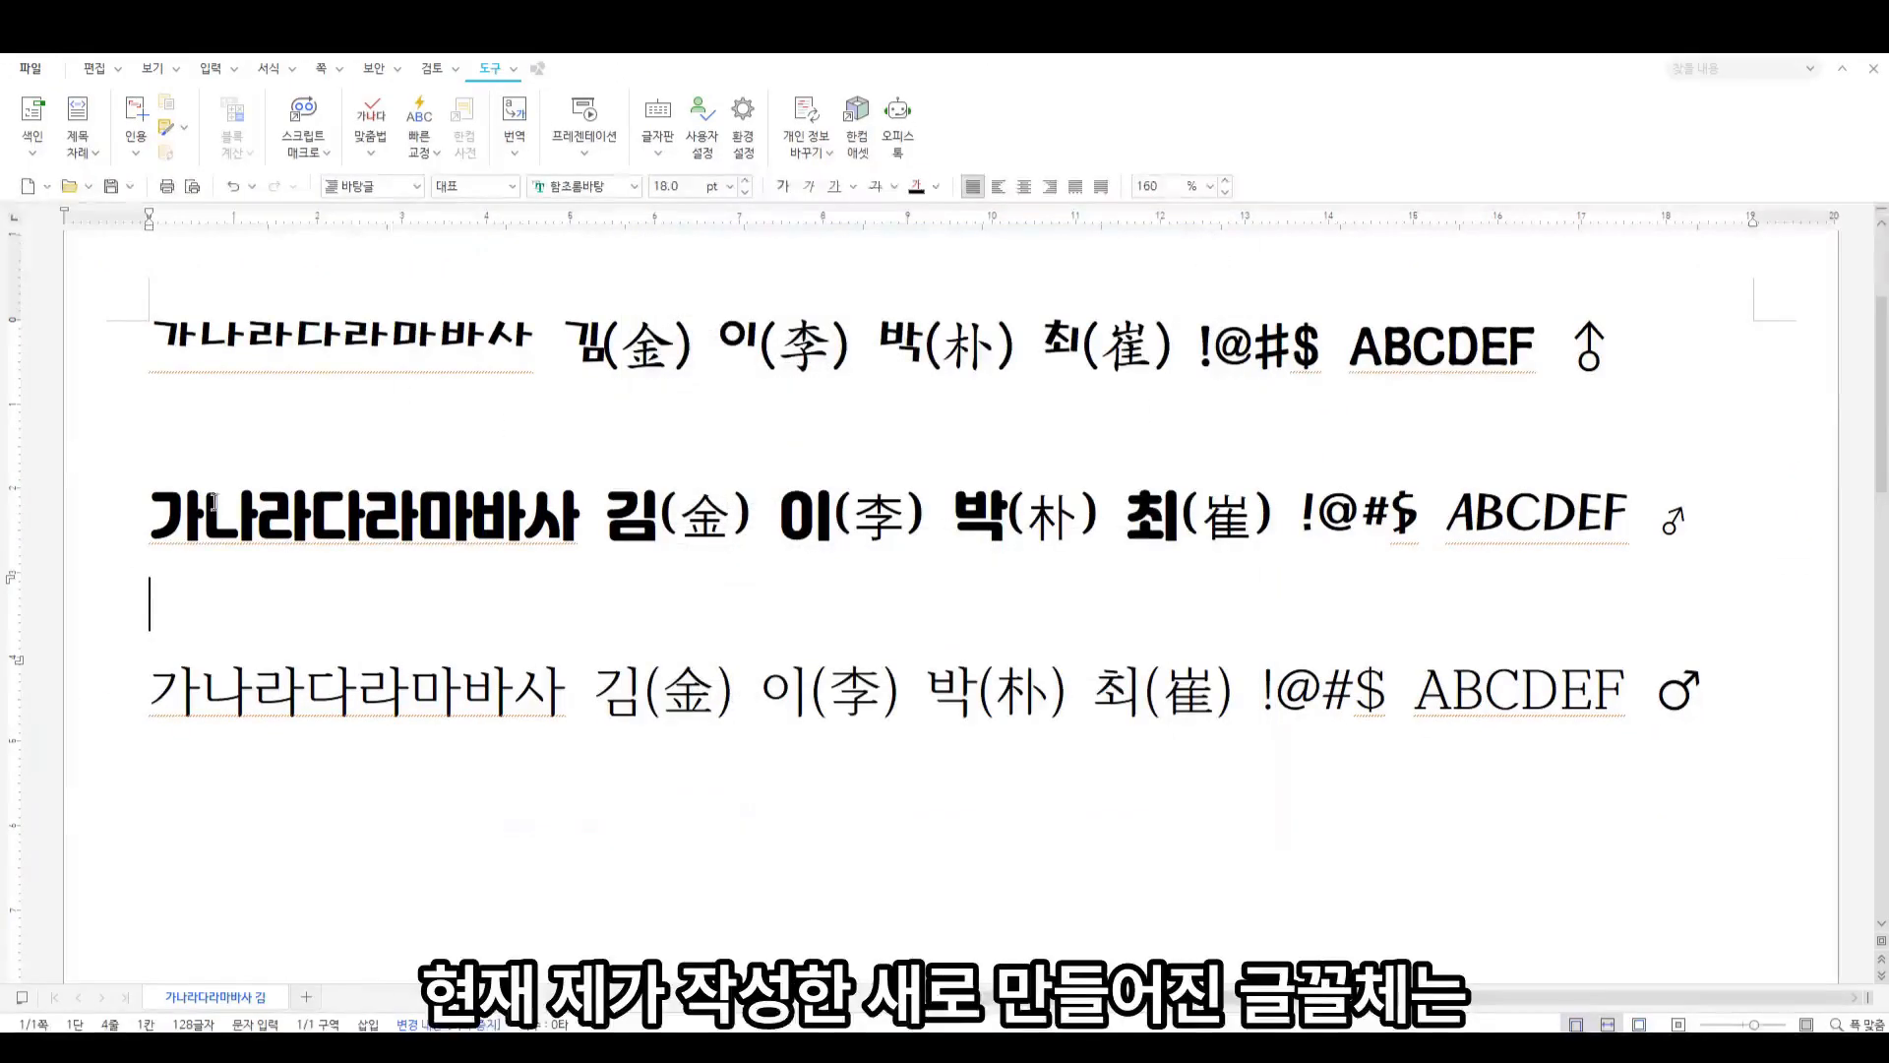
Select the third sample line and check the full font list for the representative font 출장보고서
left_click_drag(148, 700, 1772, 692)
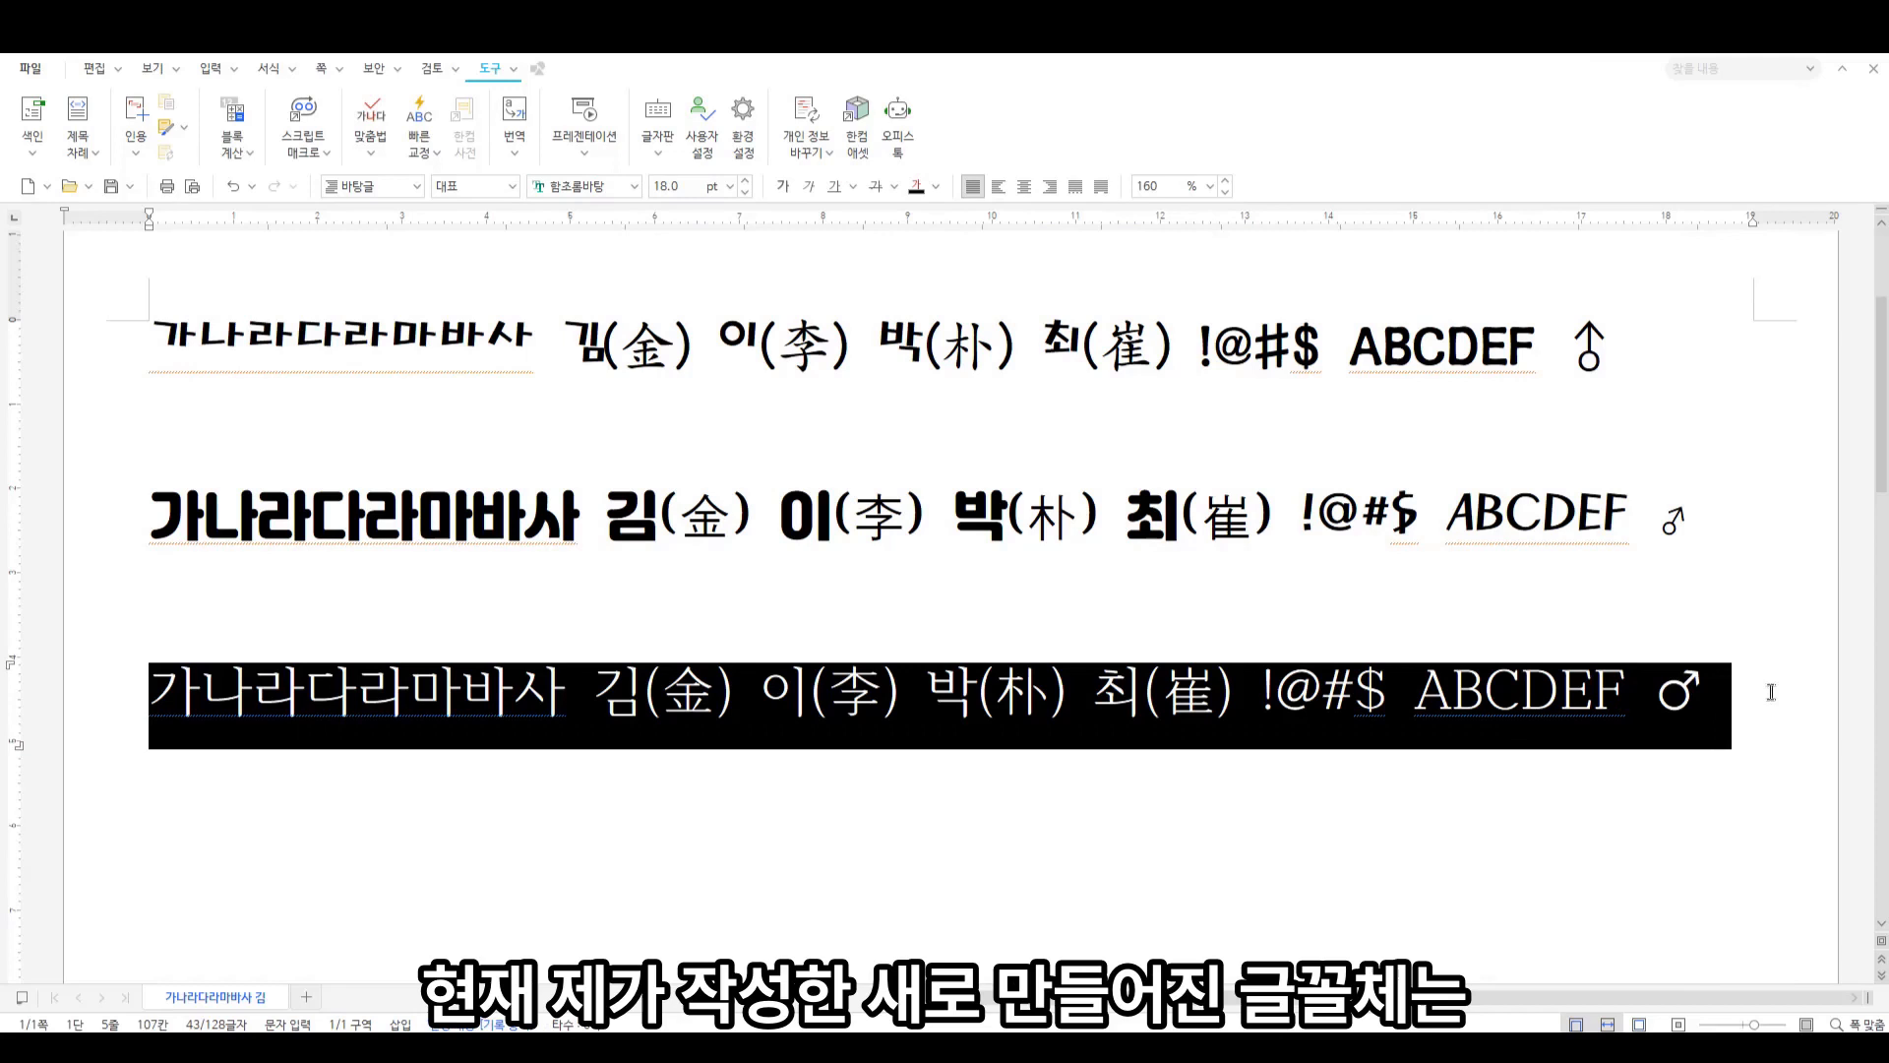
left_click(635, 191)
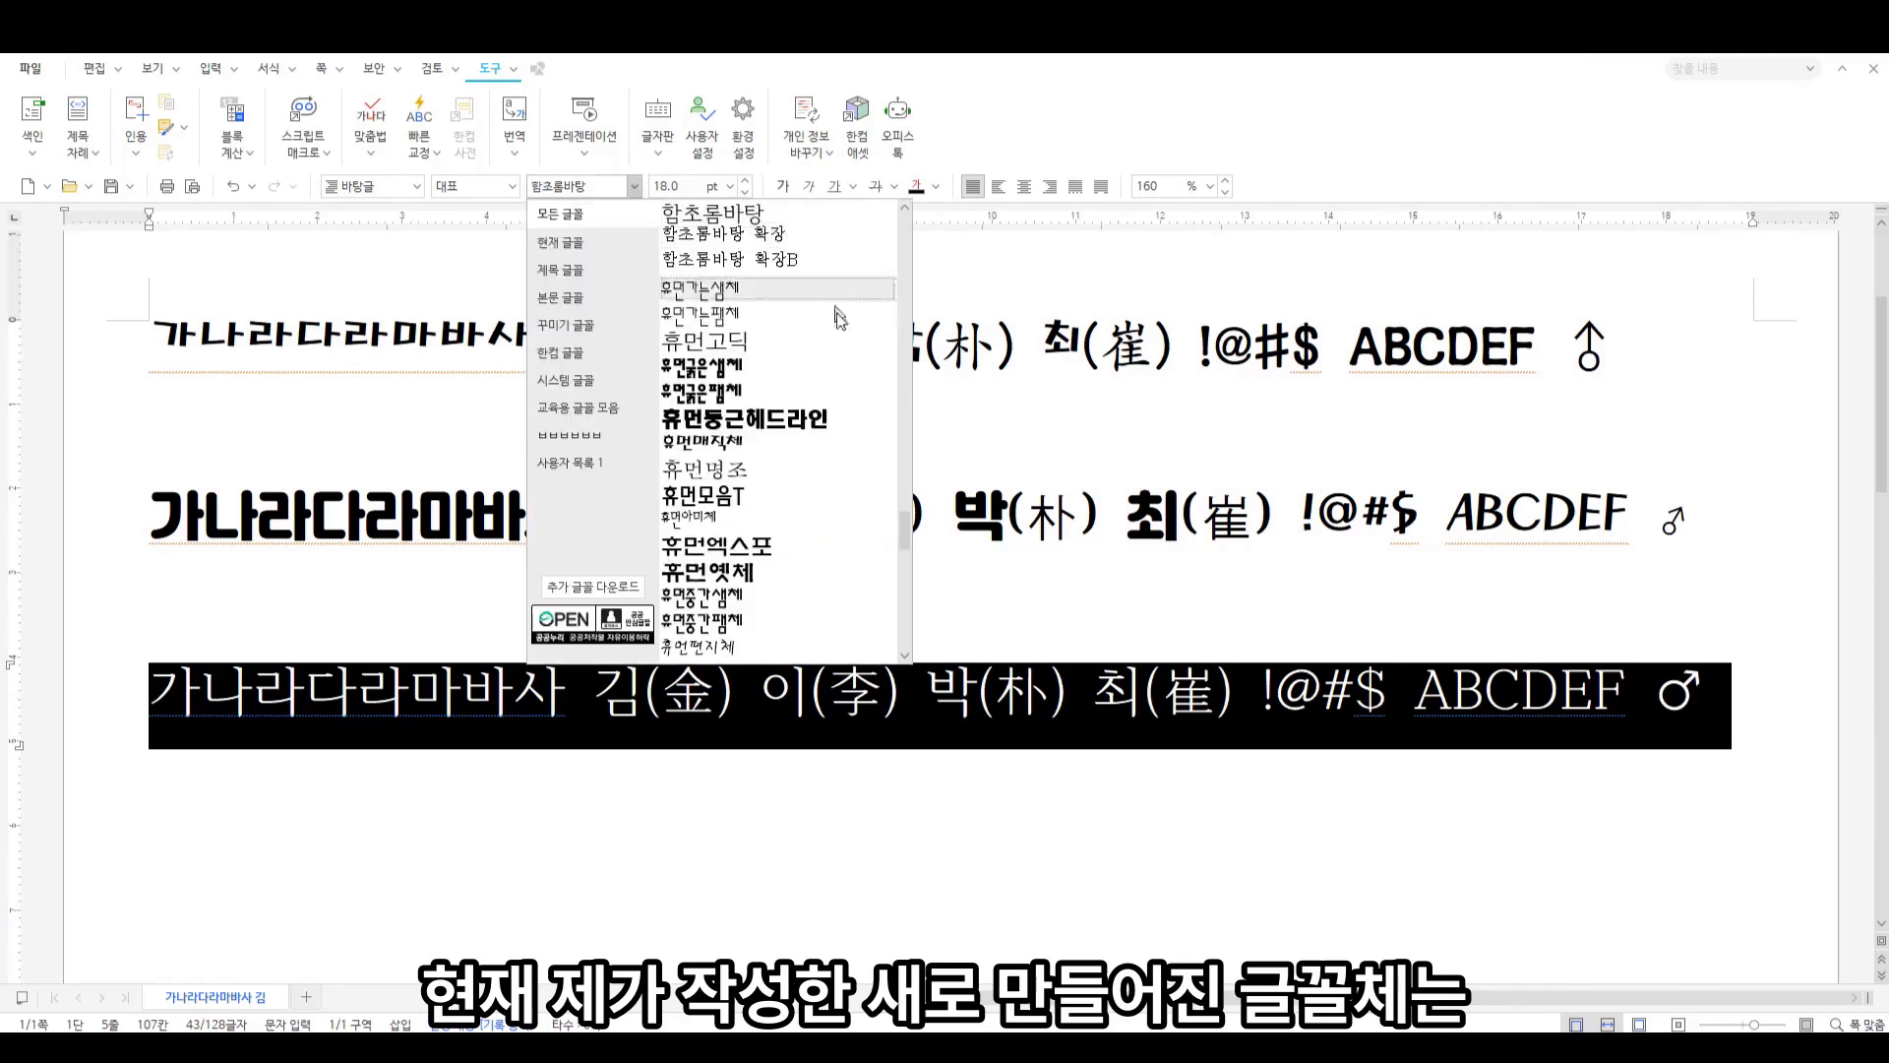
left_click_drag(915, 548, 929, 211)
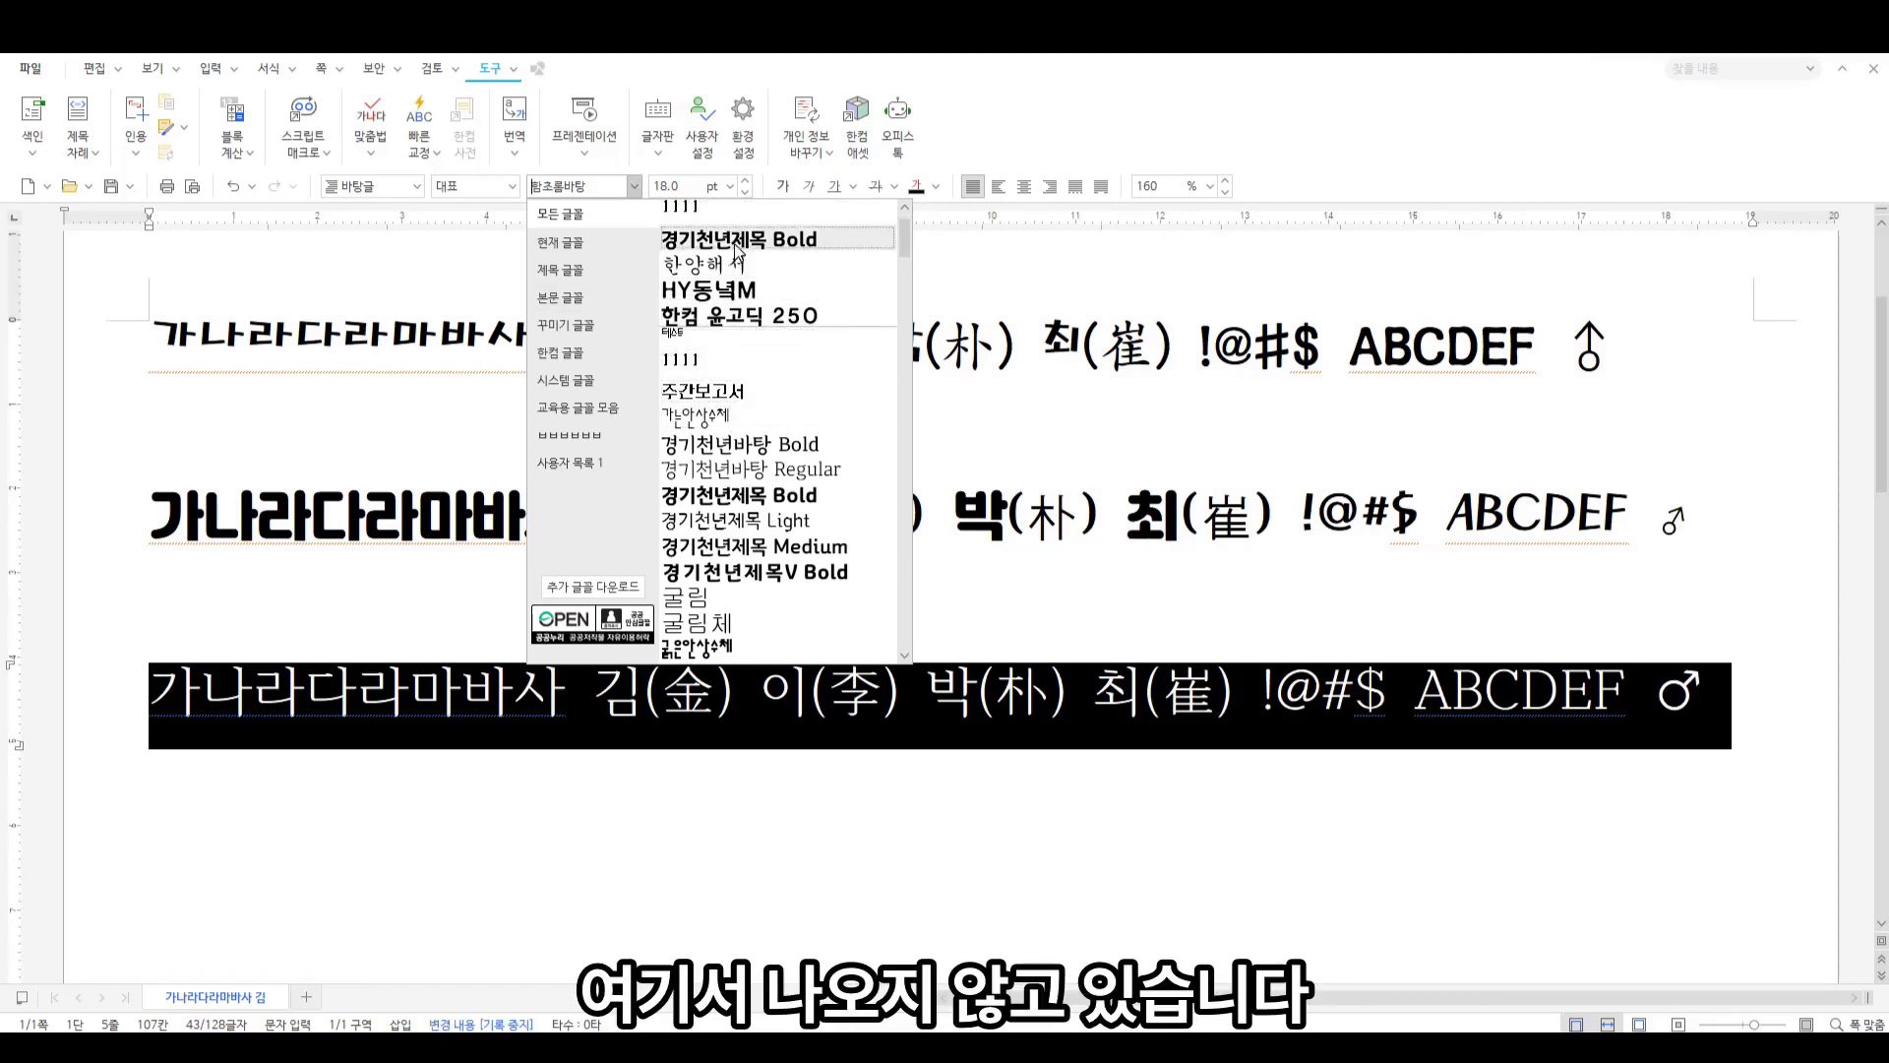
left_click(1294, 280)
Restart Hangul and reopen the recent document 가나라다라마바사 김.hwp
left_click(430, 317)
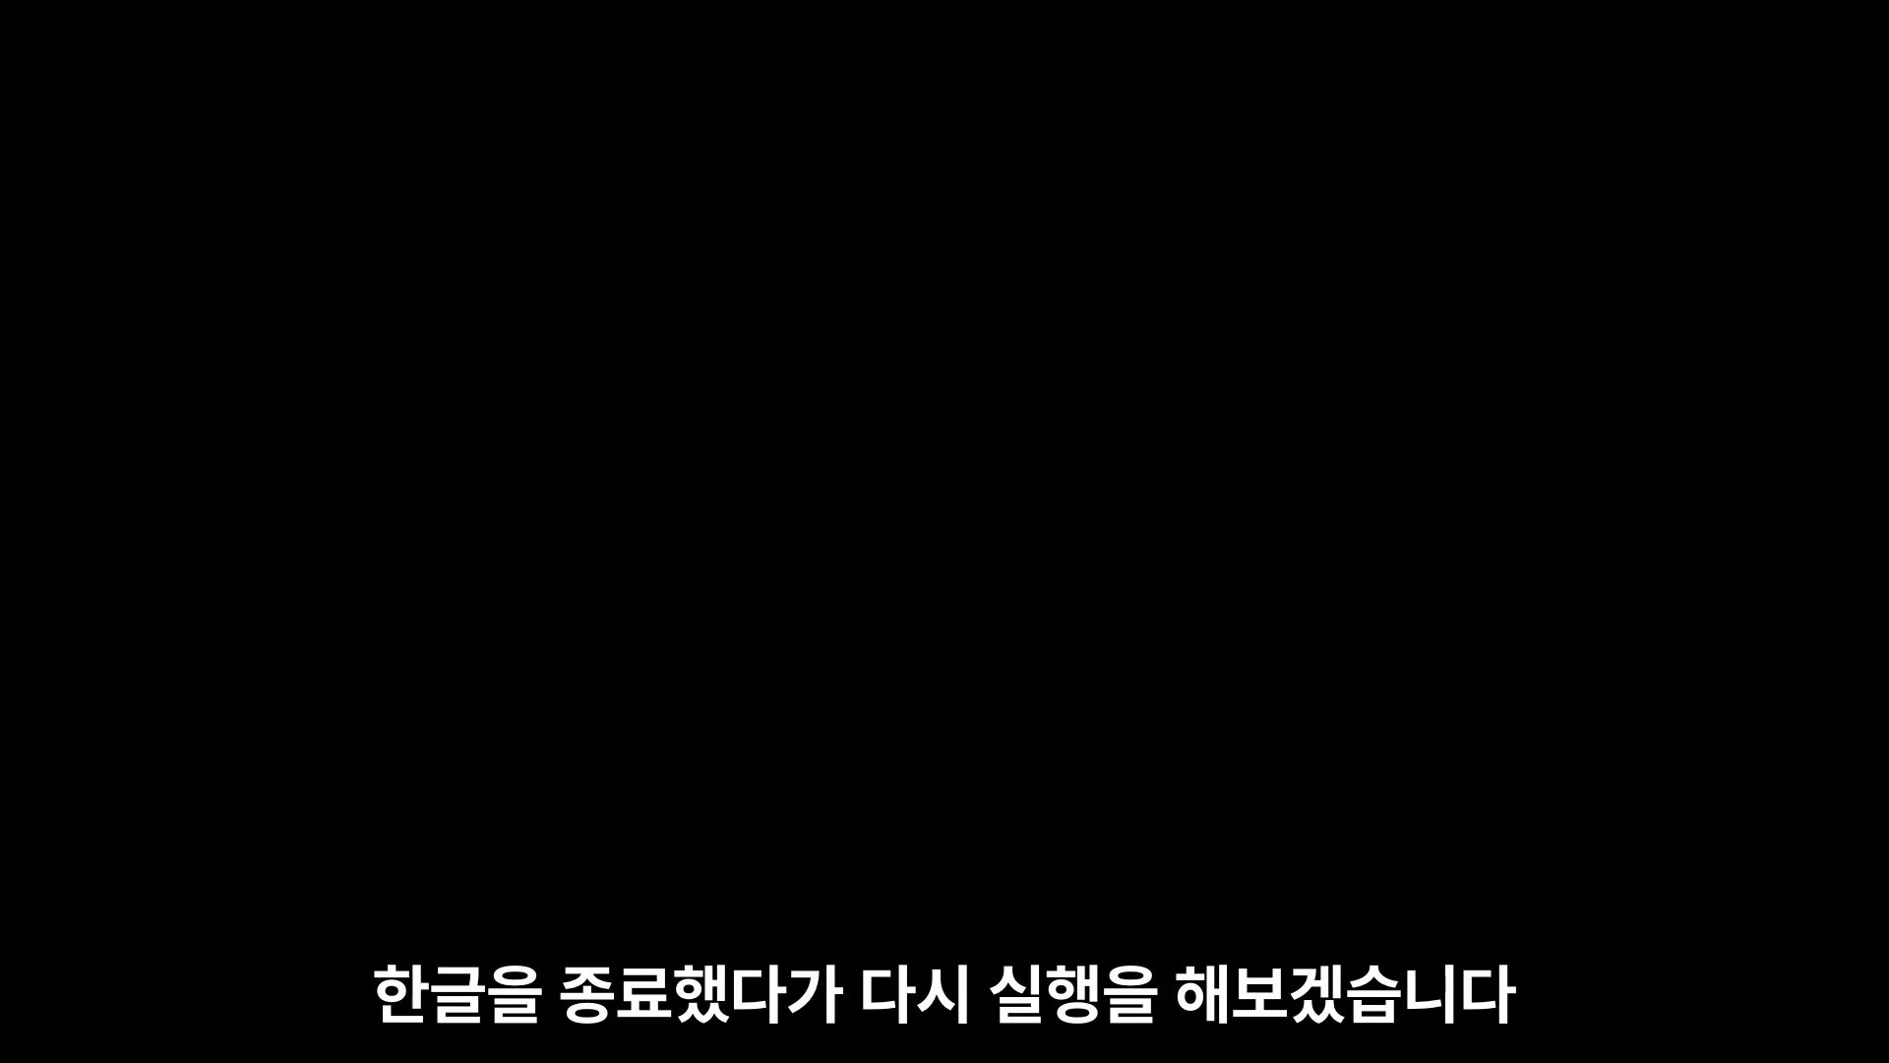
left_click(777, 1045)
left_click(1081, 652)
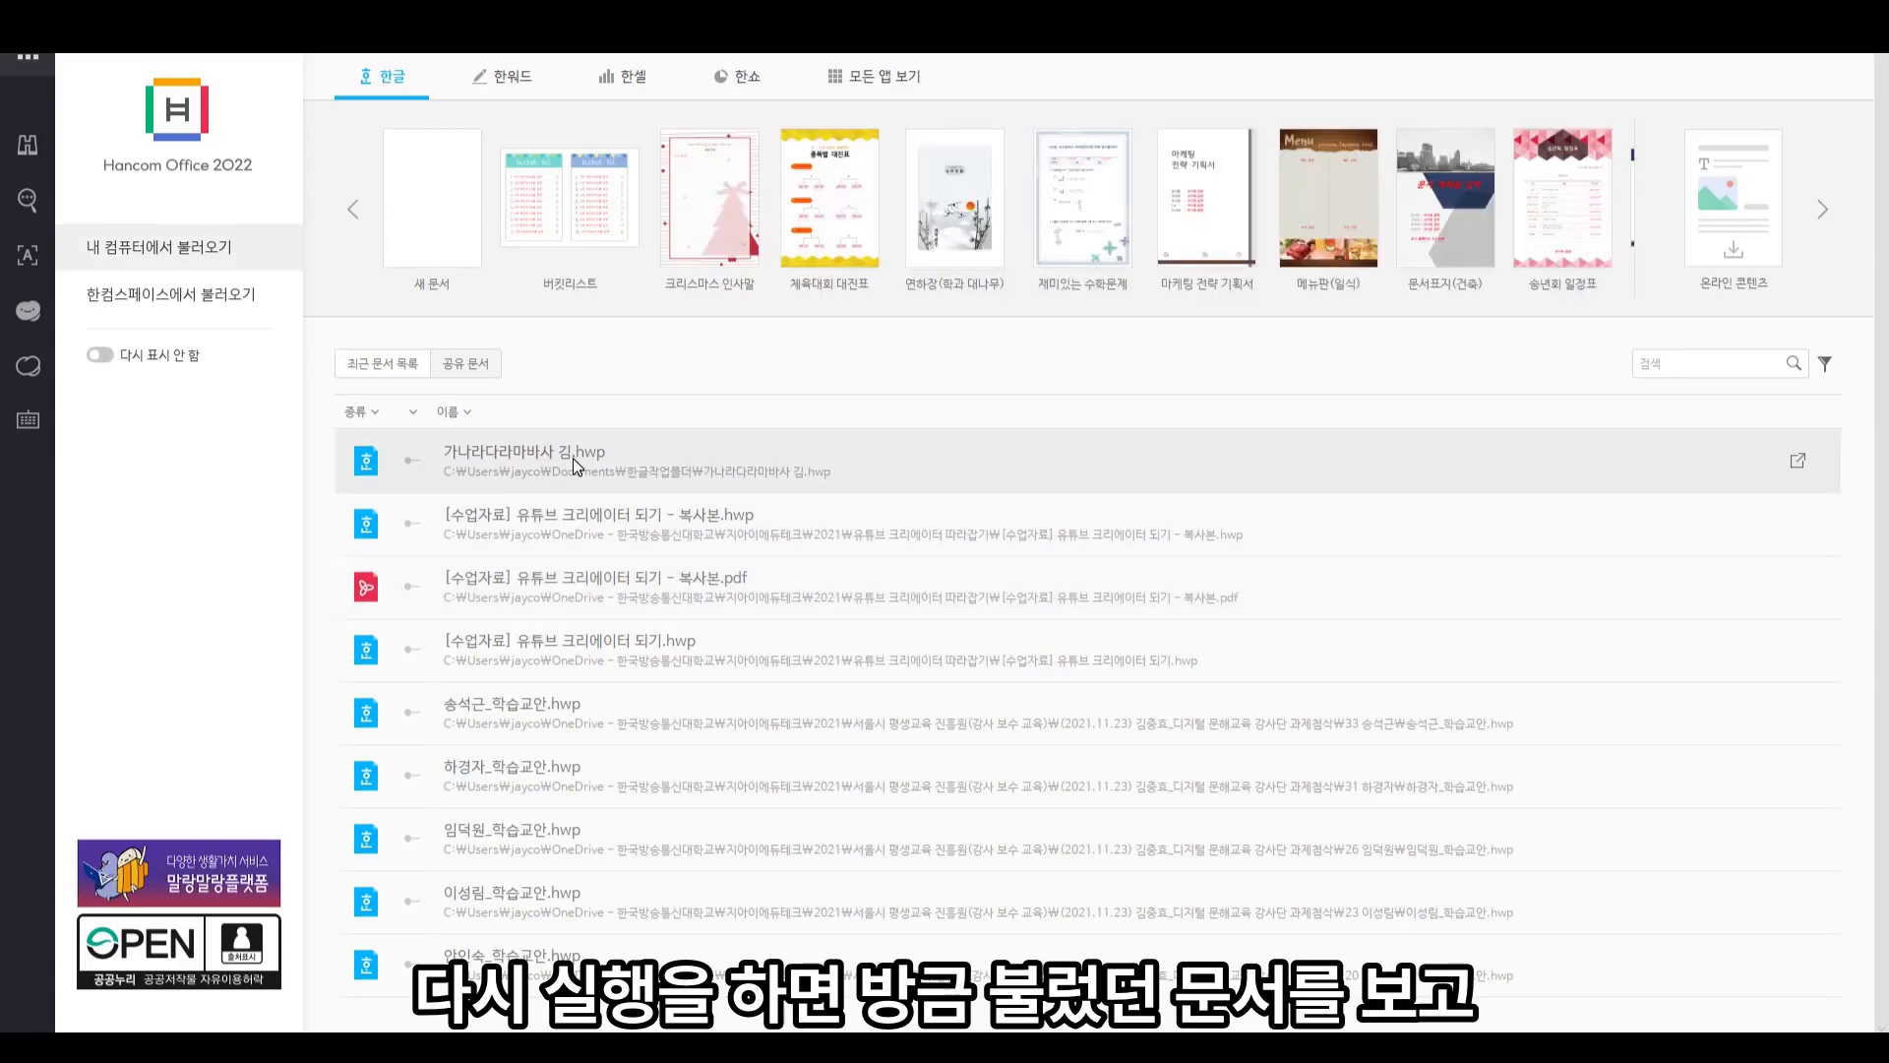
left_click(573, 457)
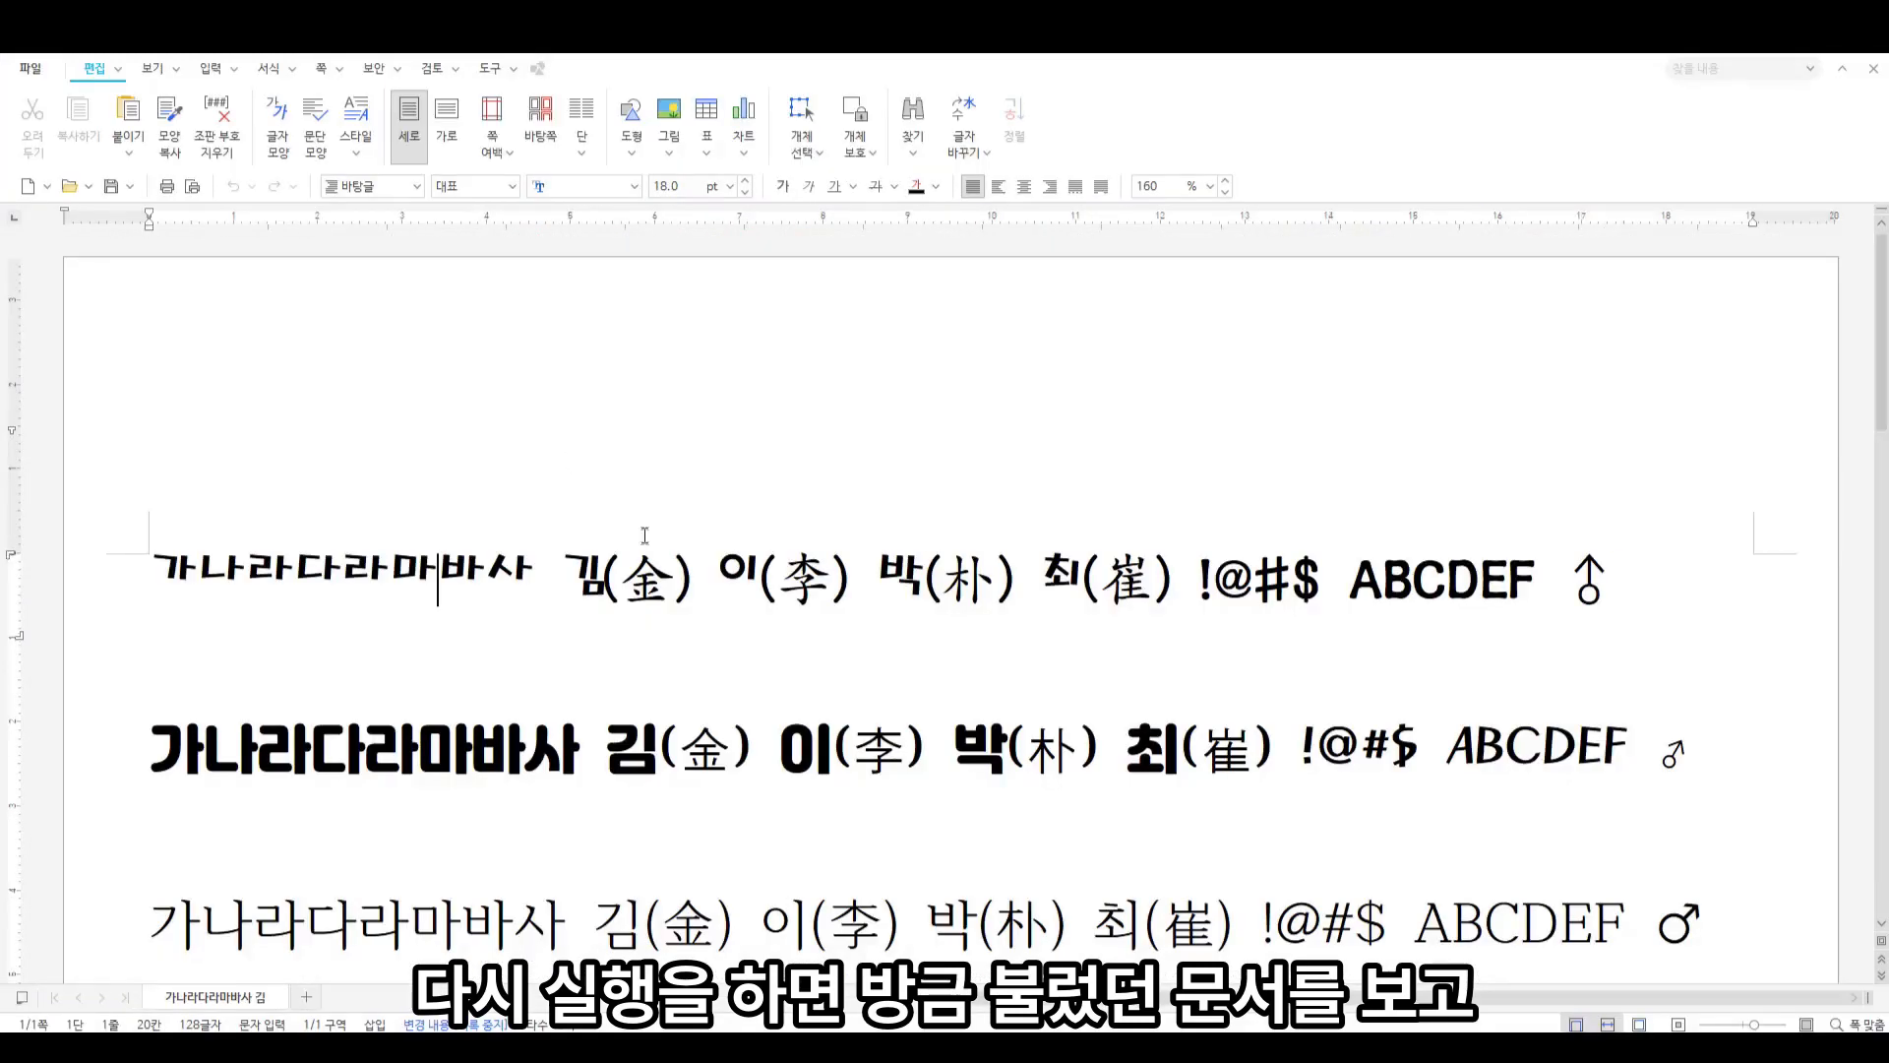
Apply the representative font 출장보고서 to the whole third sample line
scroll(467, 632, "down", 4)
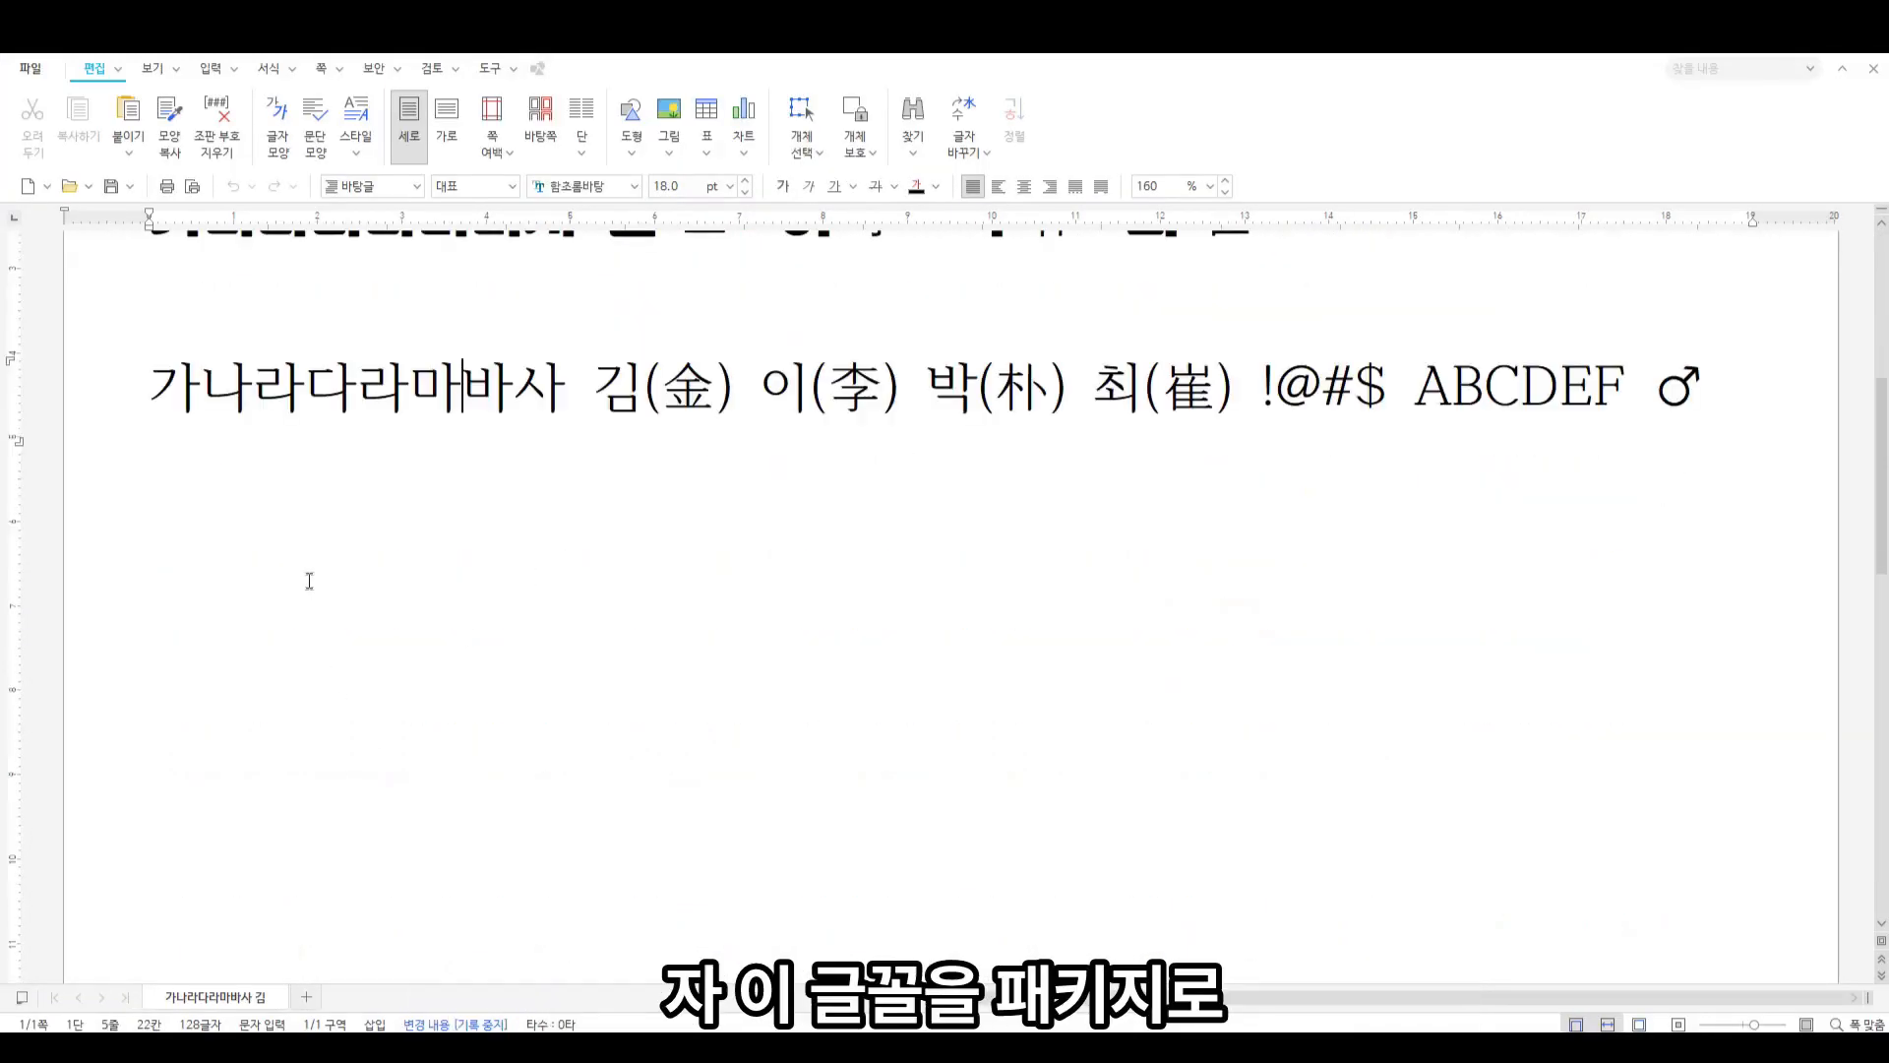
scroll(303, 584, "up", 3)
left_click_drag(156, 788, 1785, 791)
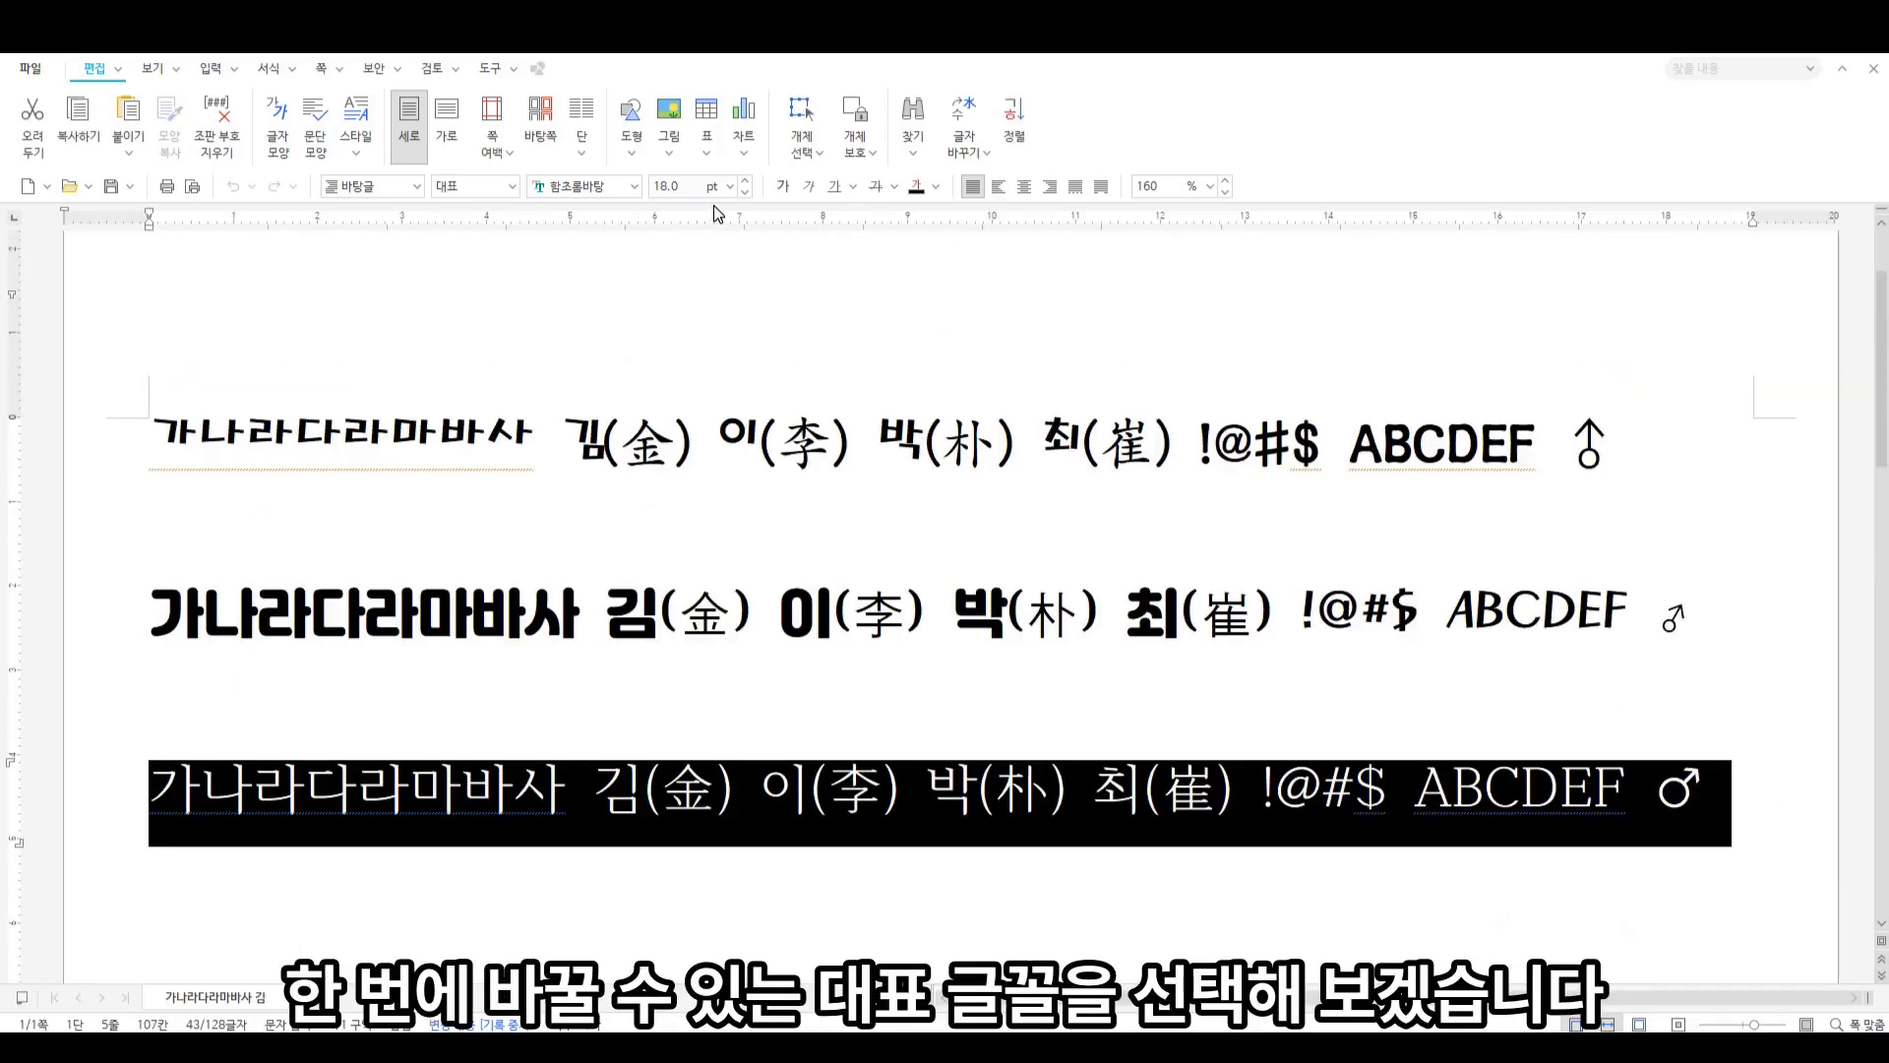
left_click(635, 187)
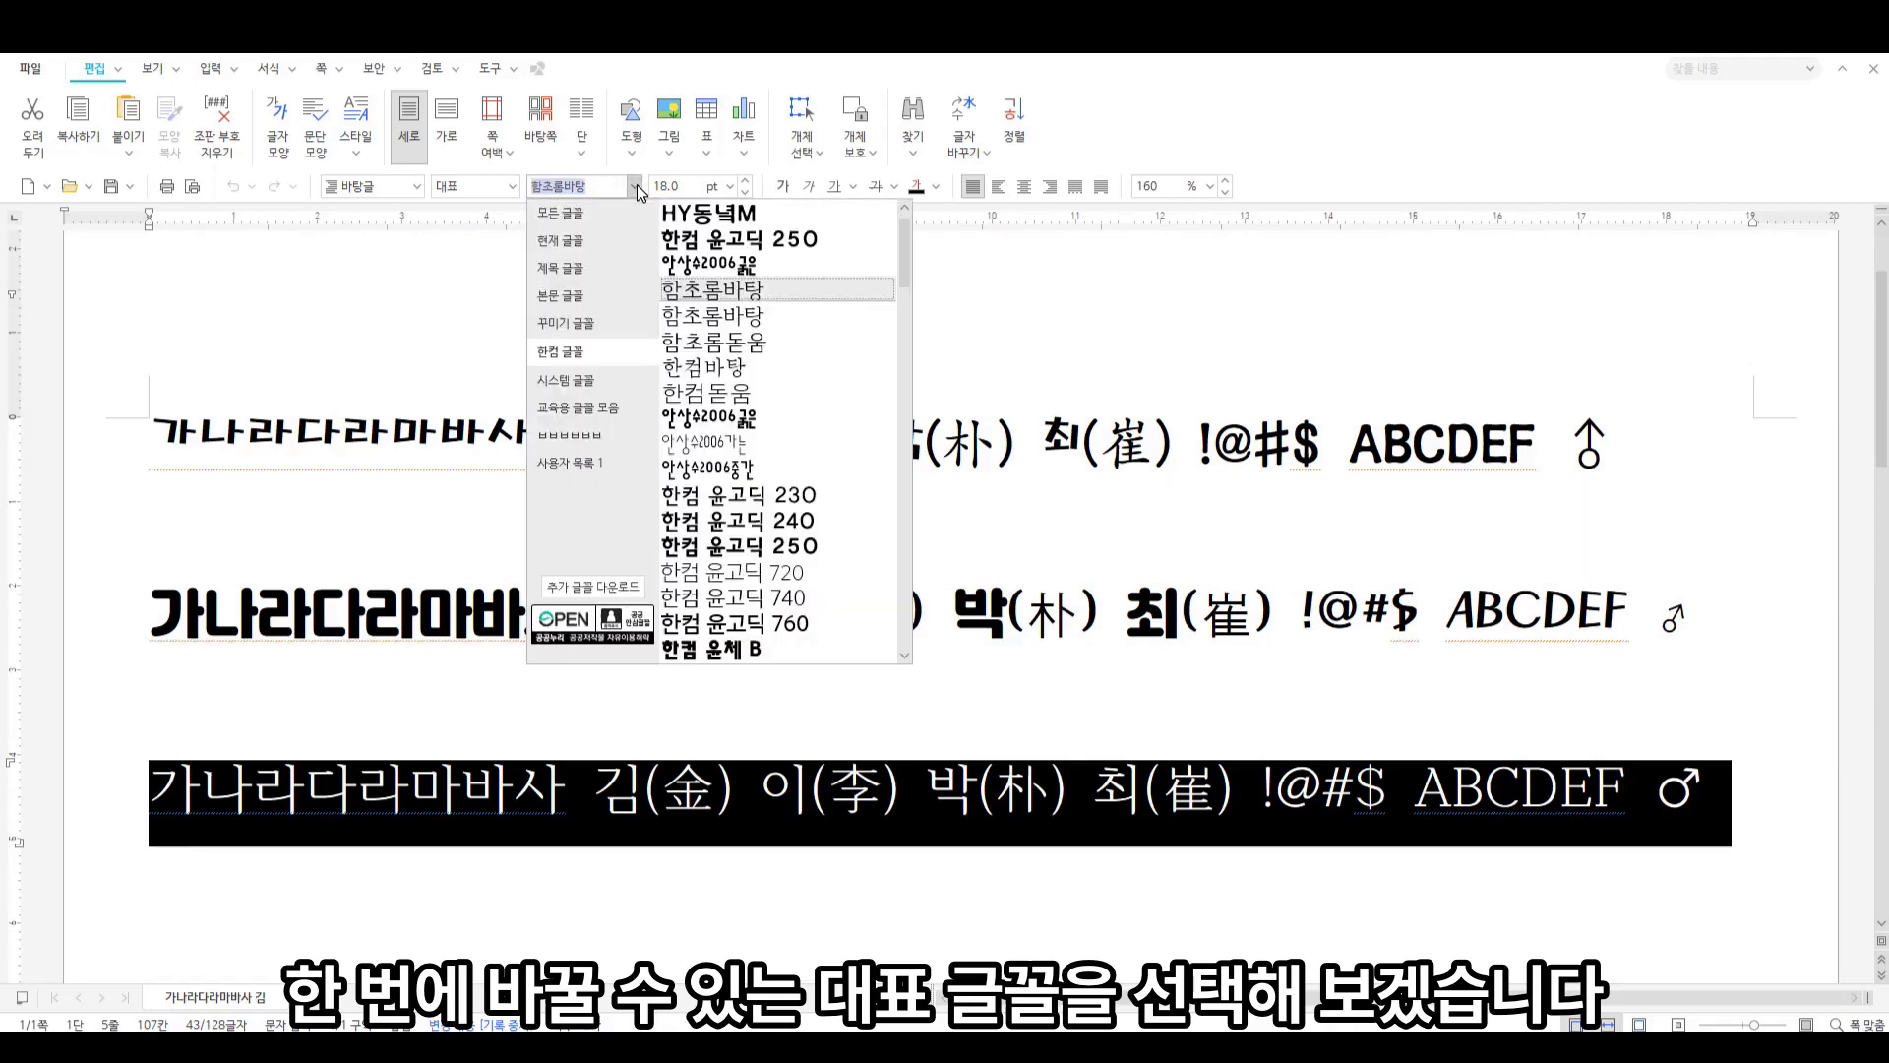
left_click(560, 214)
left_click_drag(908, 506, 905, 236)
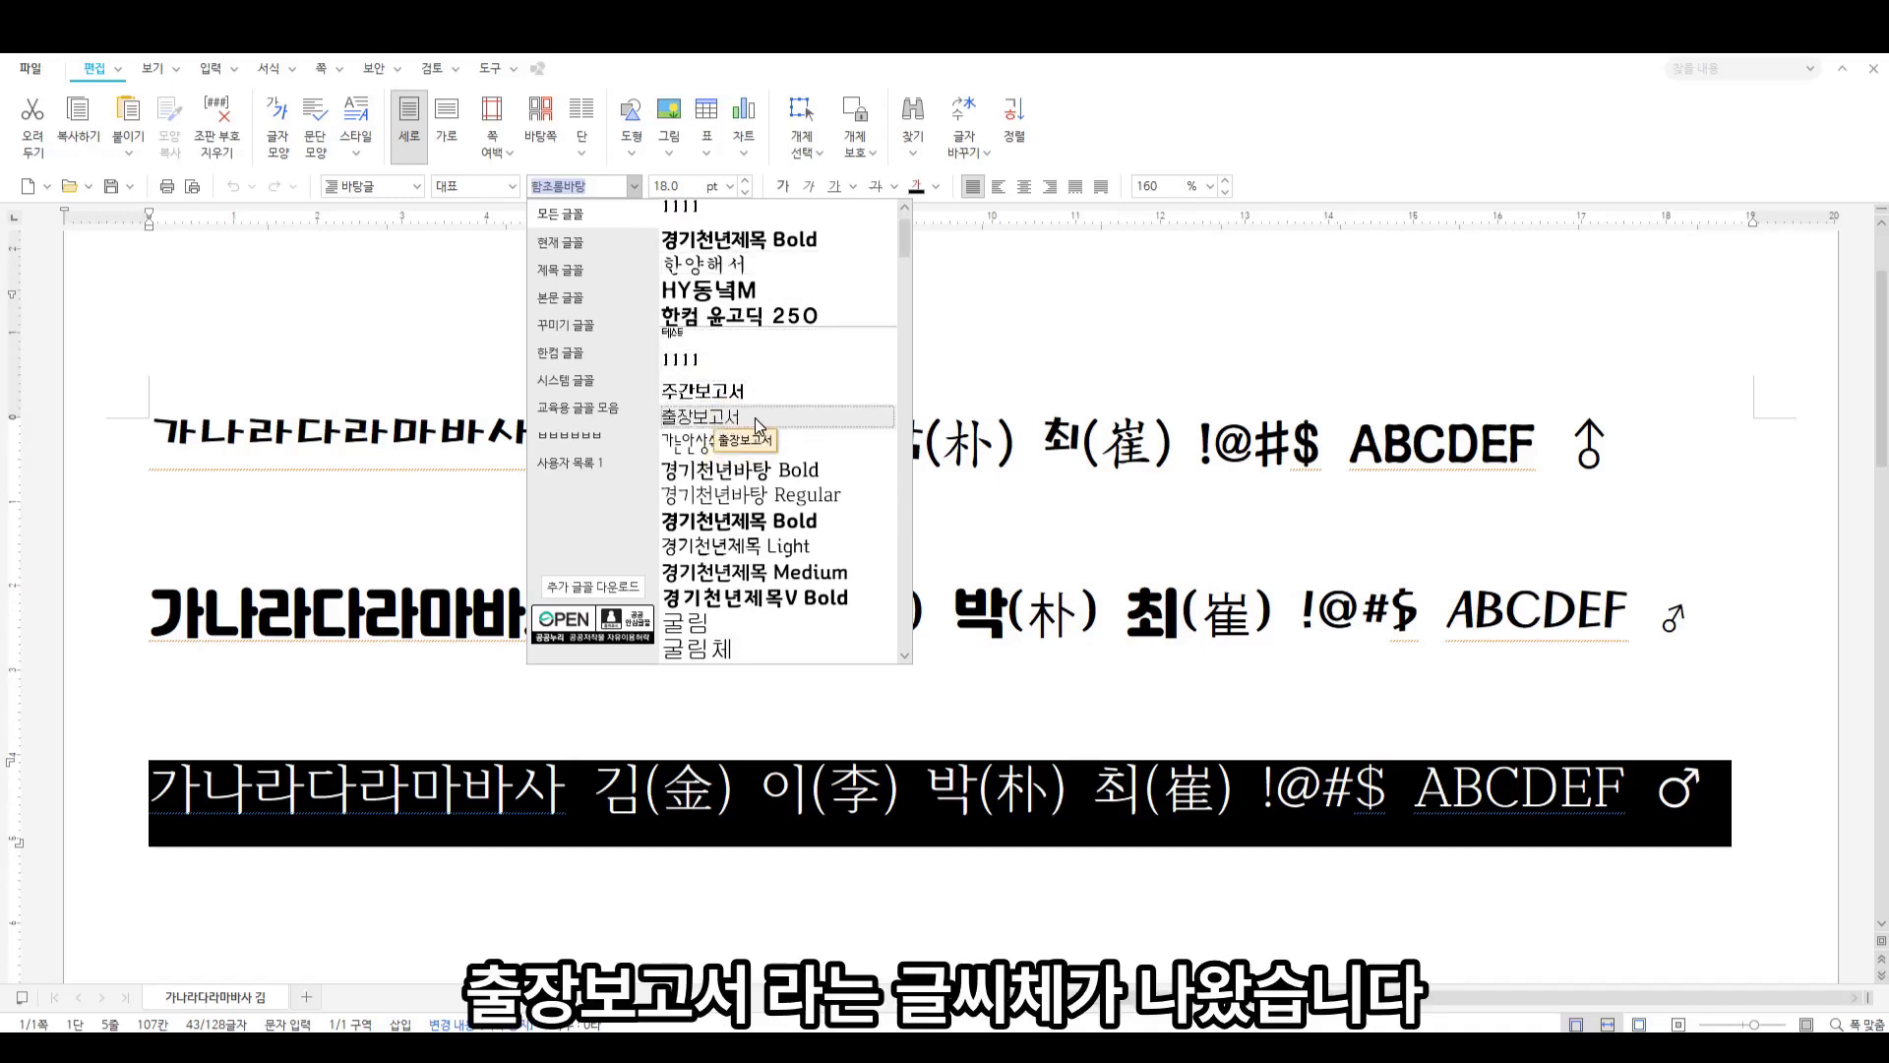
left_click(706, 417)
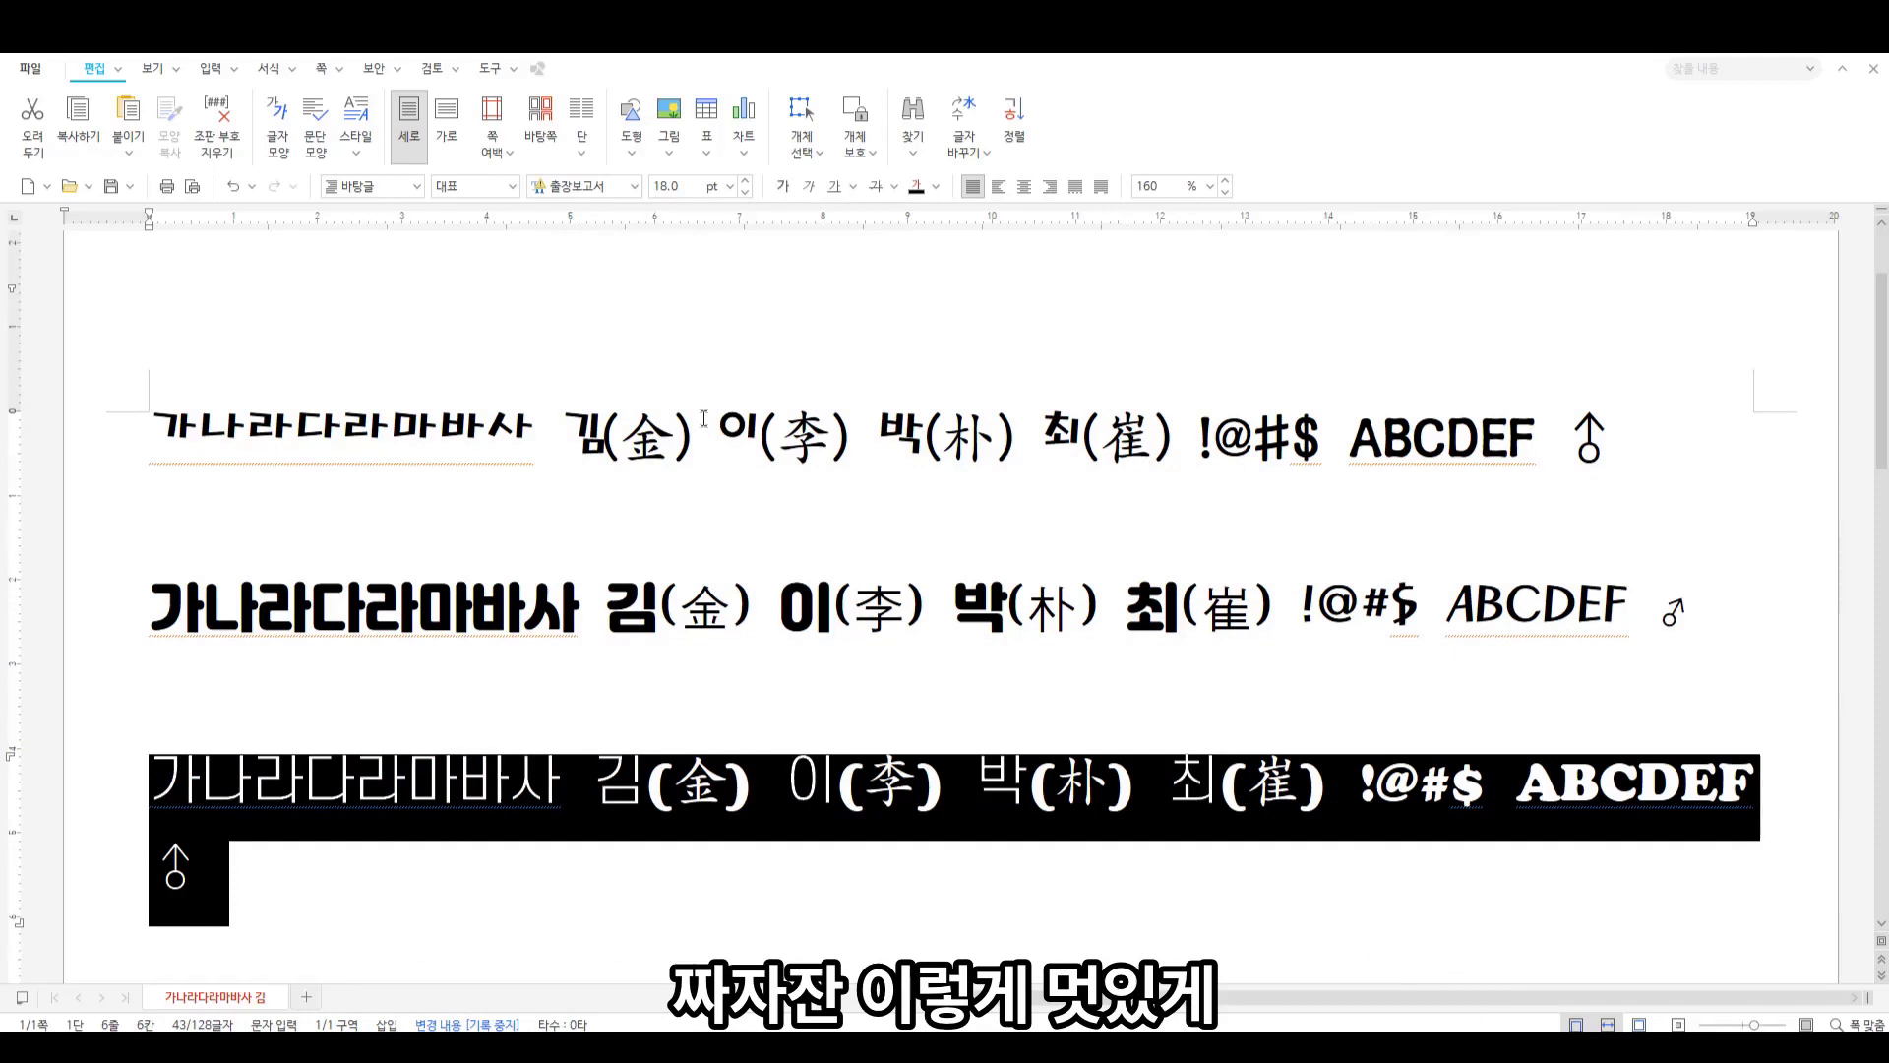
left_click(567, 814)
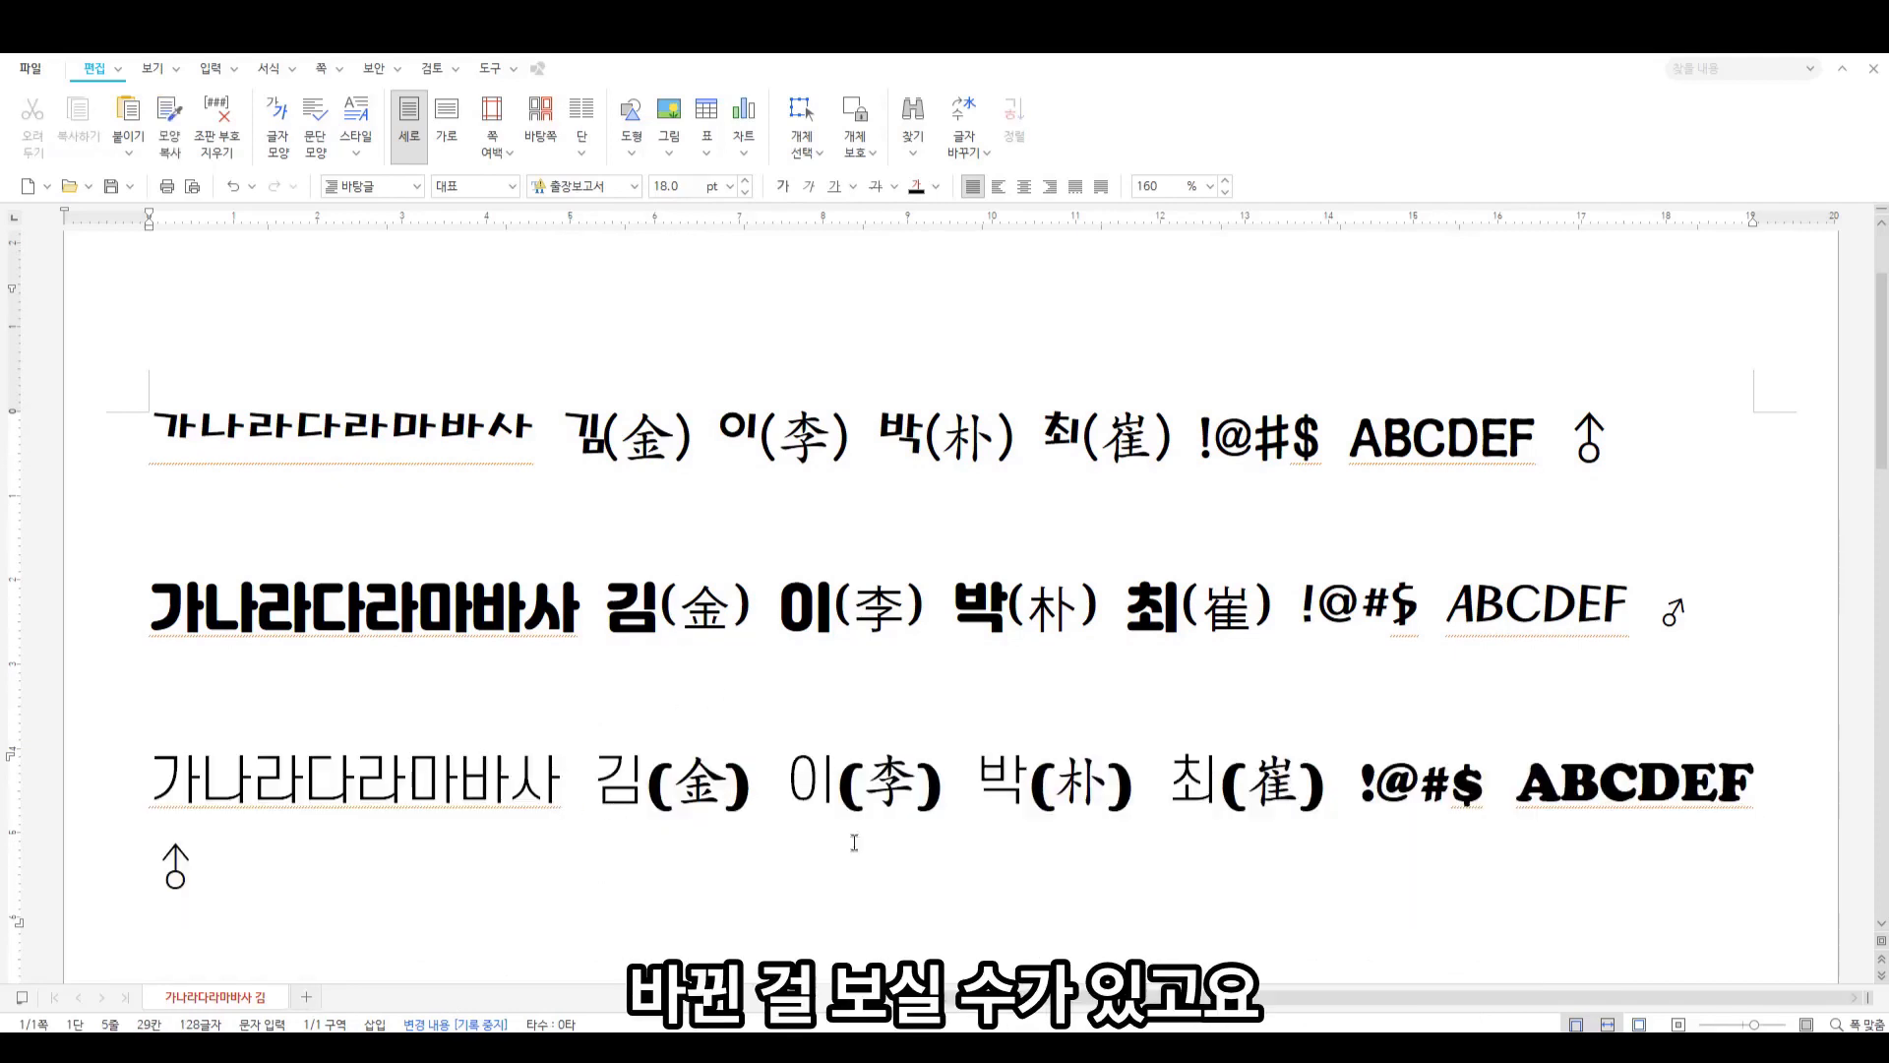
Insert the test symbols -=+/? before !@#$ in the third line and delete all of them except the hyphen
mouse_move(1476, 788)
left_mouse_down()
mouse_move(1368, 797)
mouse_move(1476, 791)
left_mouse_up()
left_click(1387, 804)
left_click(1361, 795)
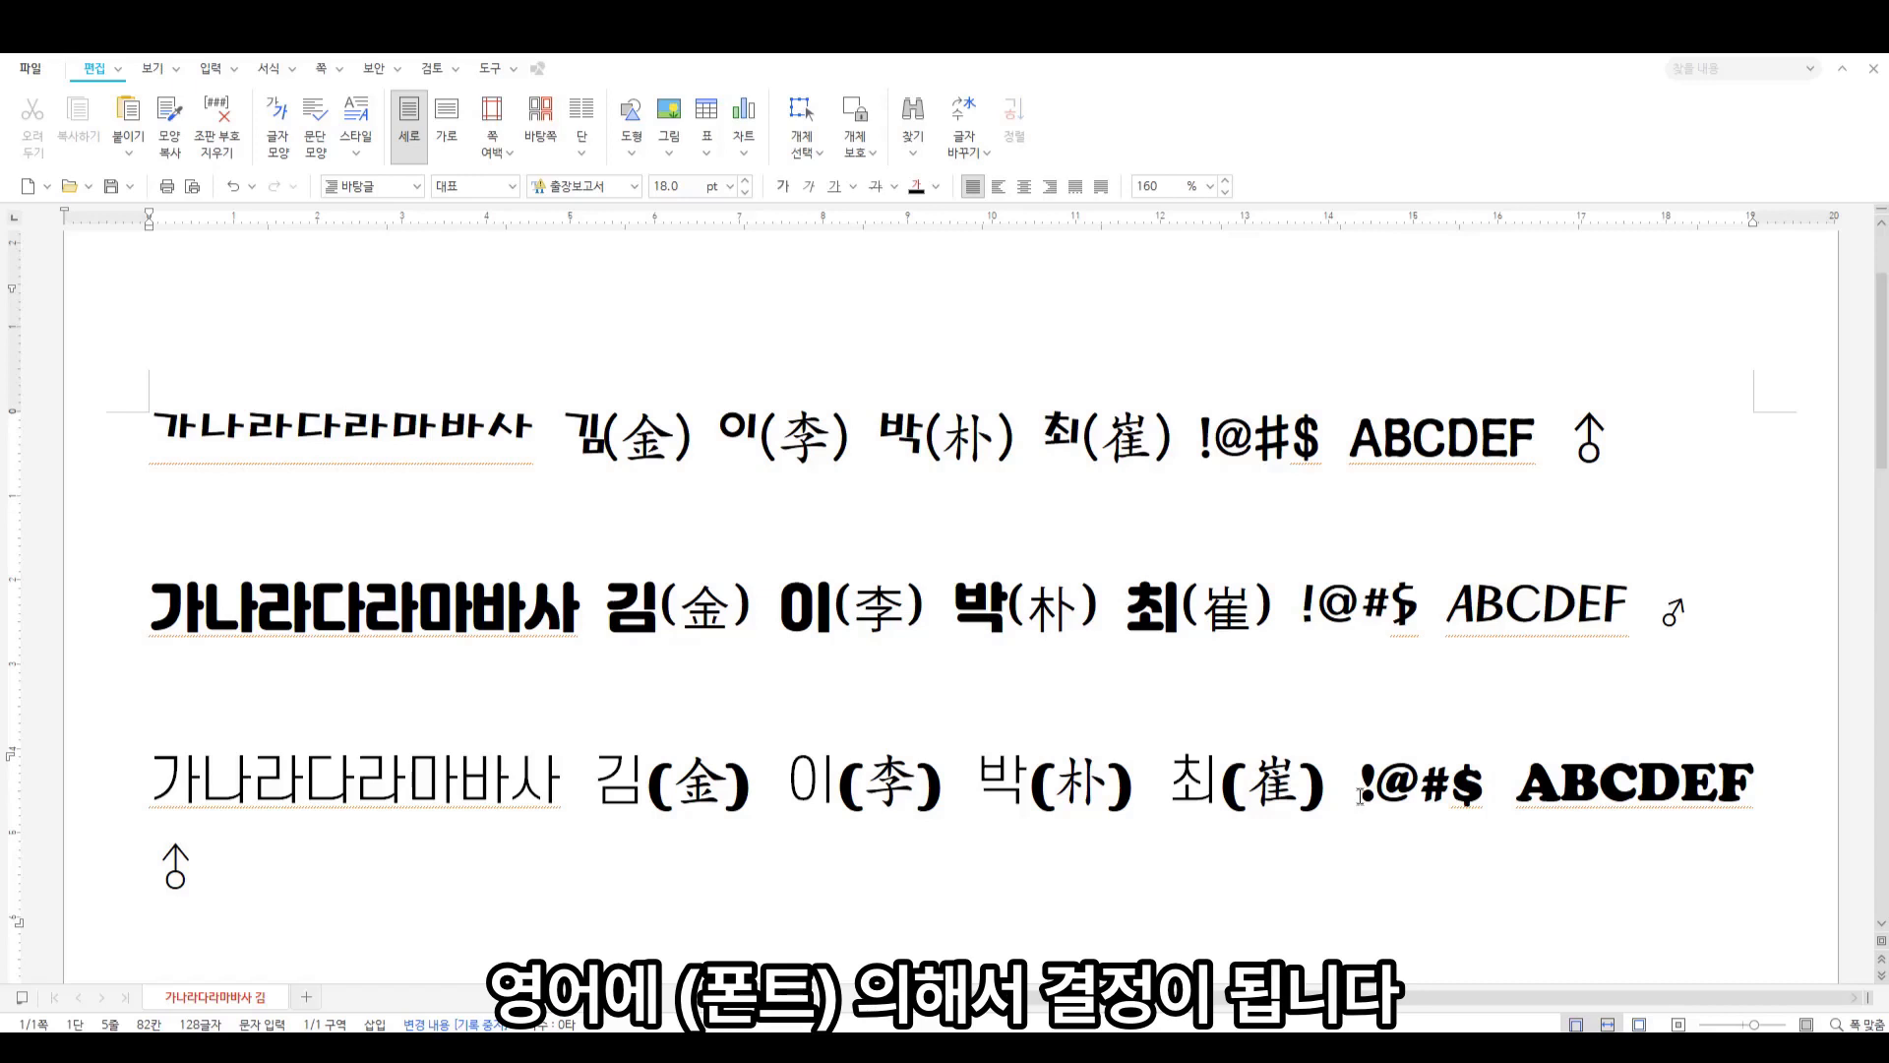
type("-=")
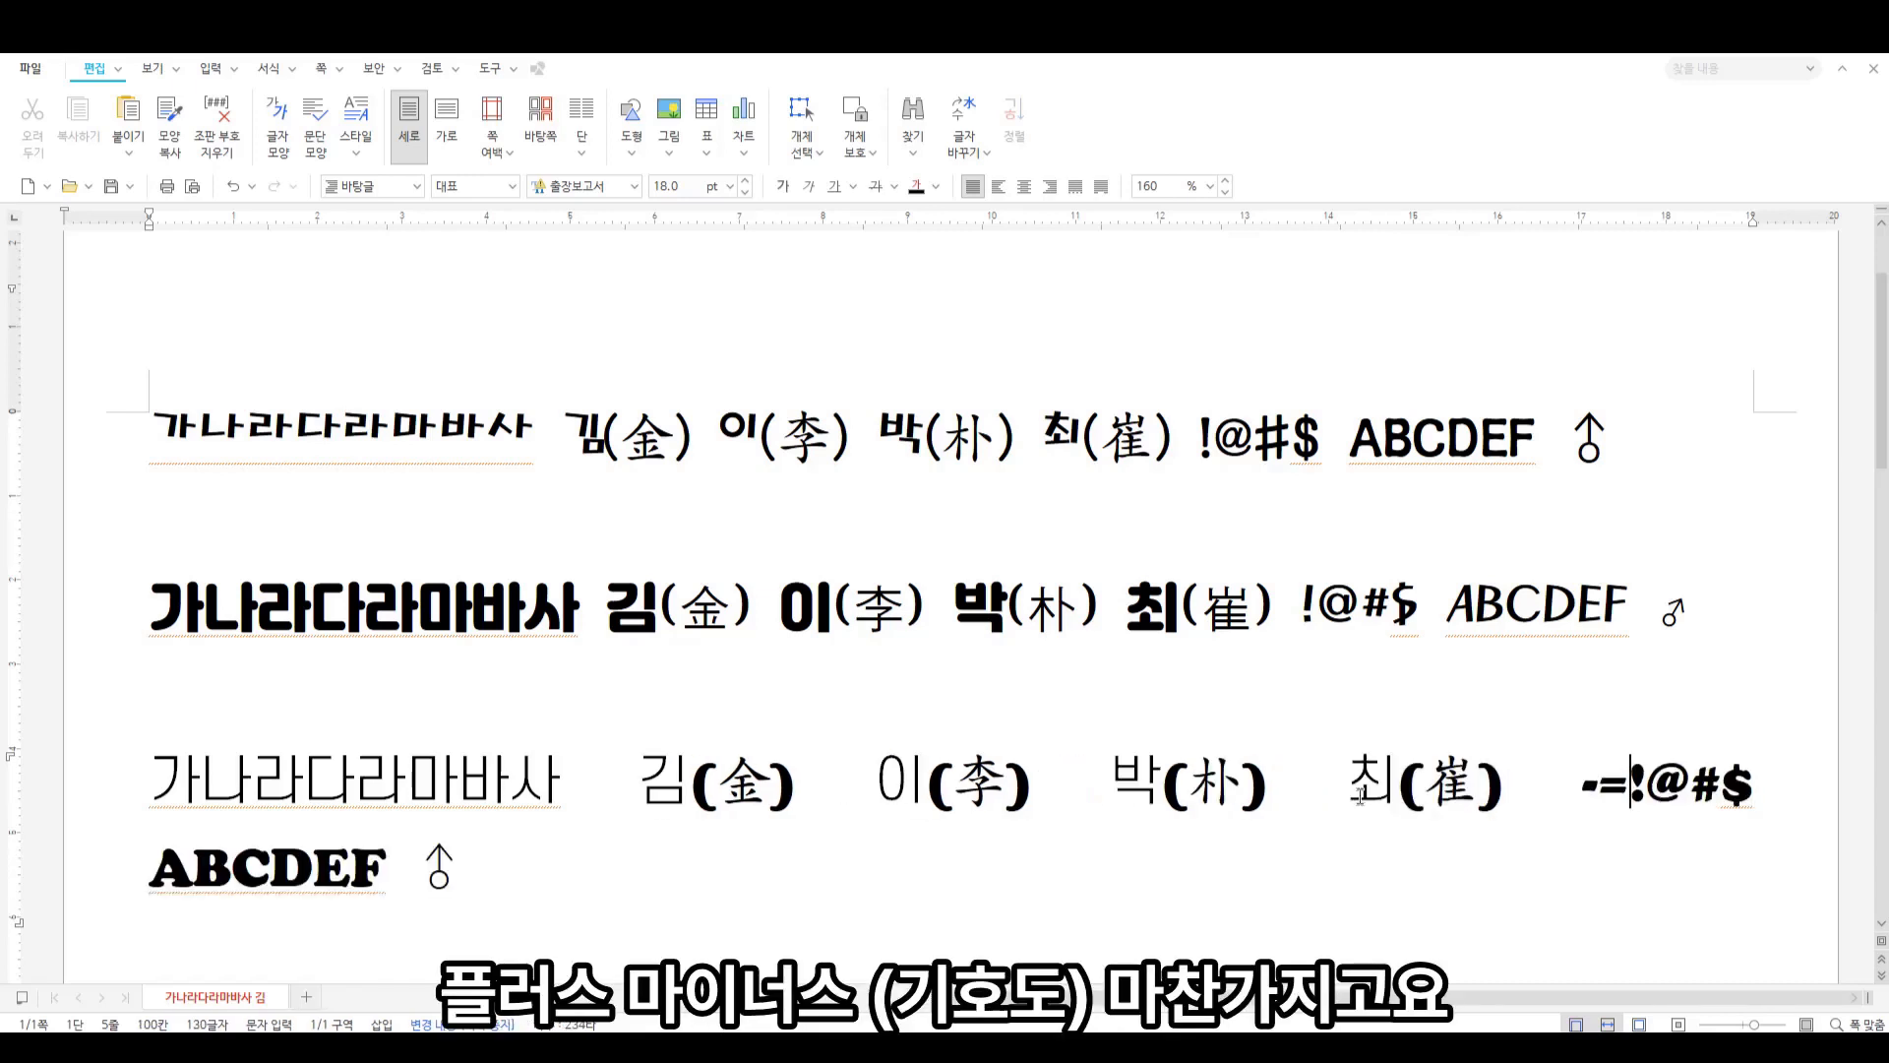
type("+")
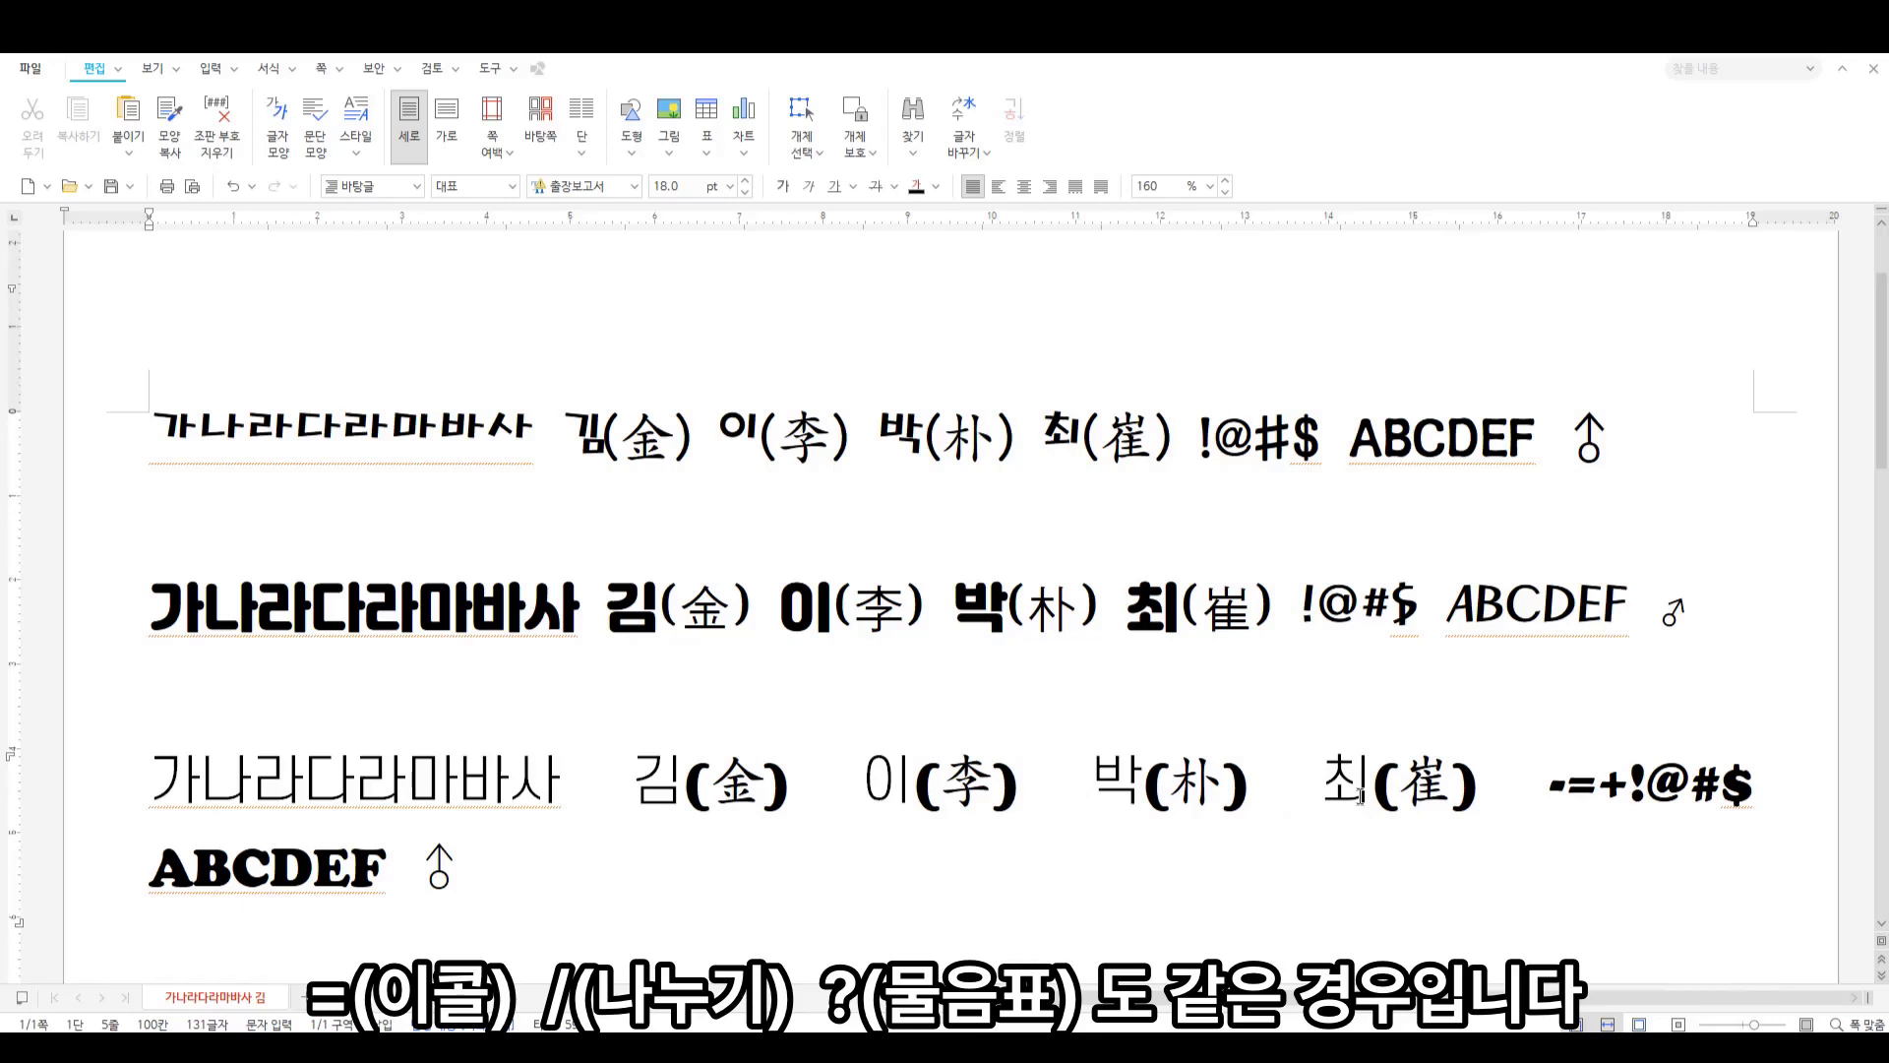
type("/?")
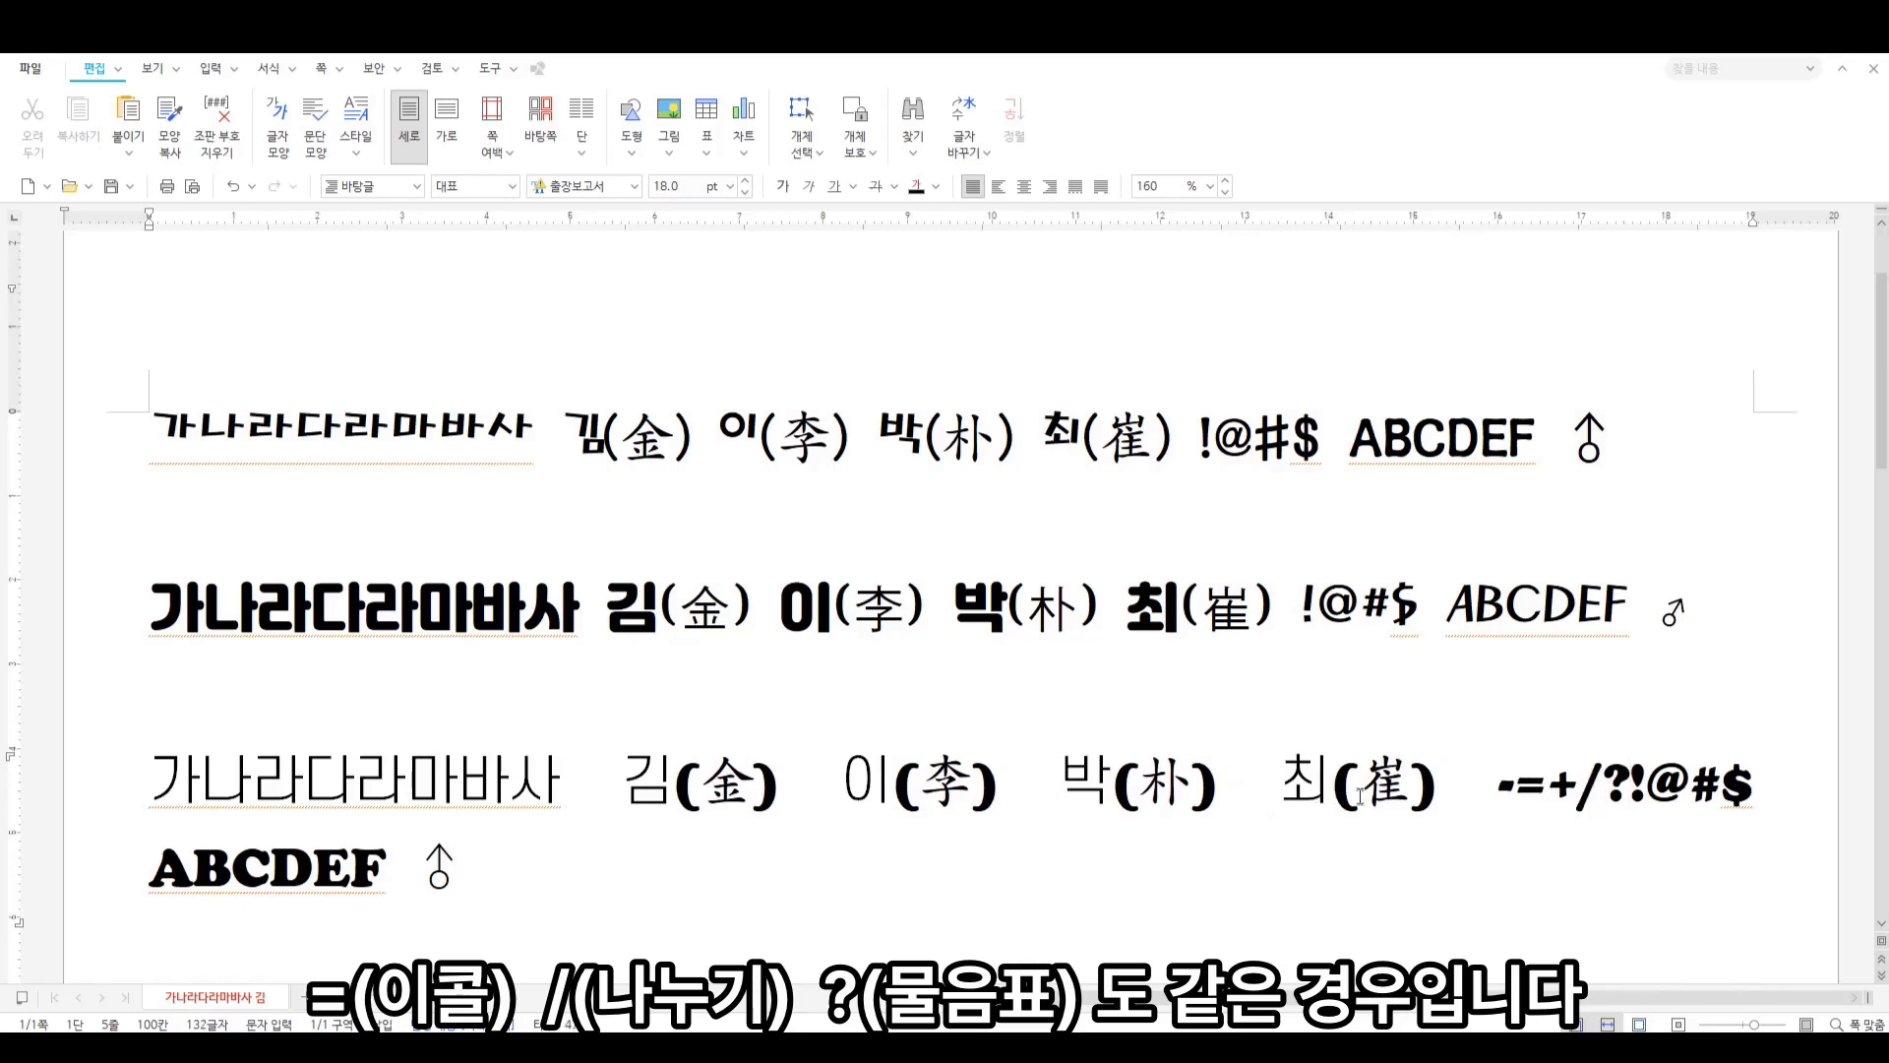
key("BackSpace")
key("BackSpace")
key("BackSpace")
key("BackSpace")
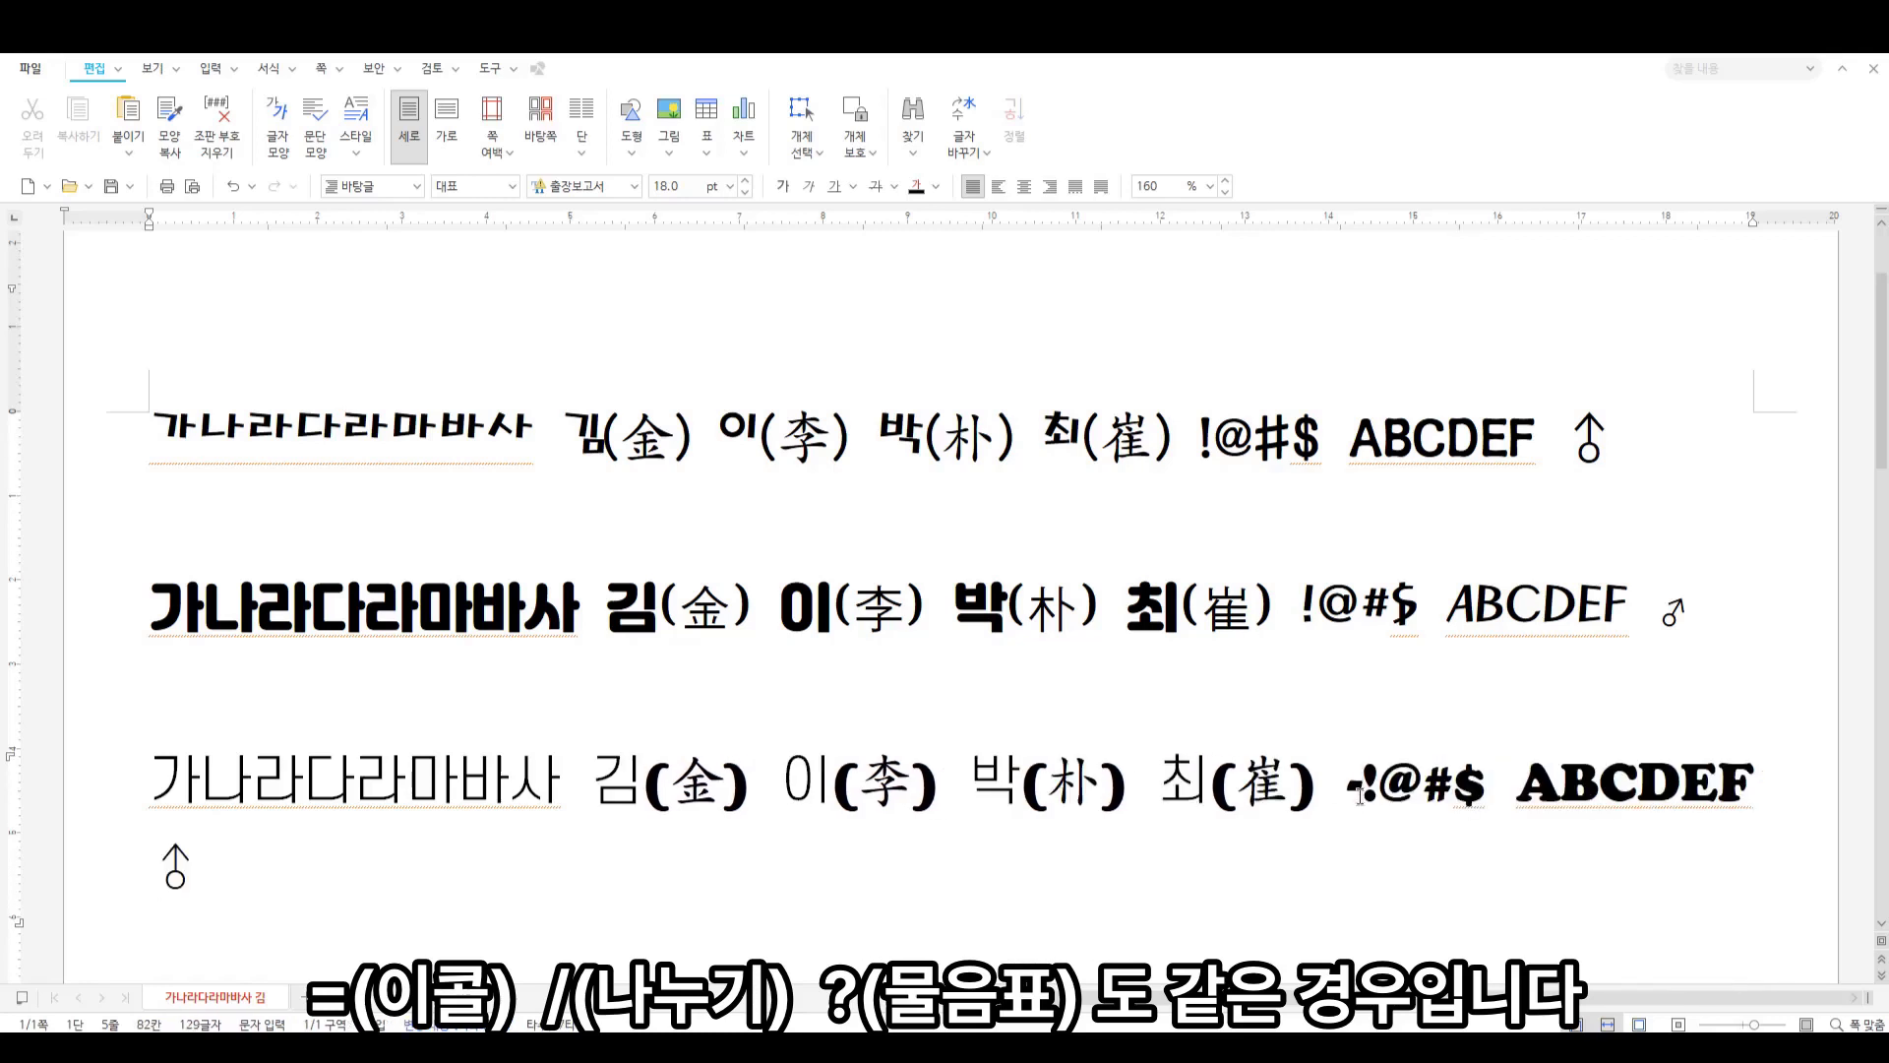
Insert a black club symbol from the 전각 기호(일반) area of the 훈글(HNC) character table after the third sample's male symbol
left_click(201, 871)
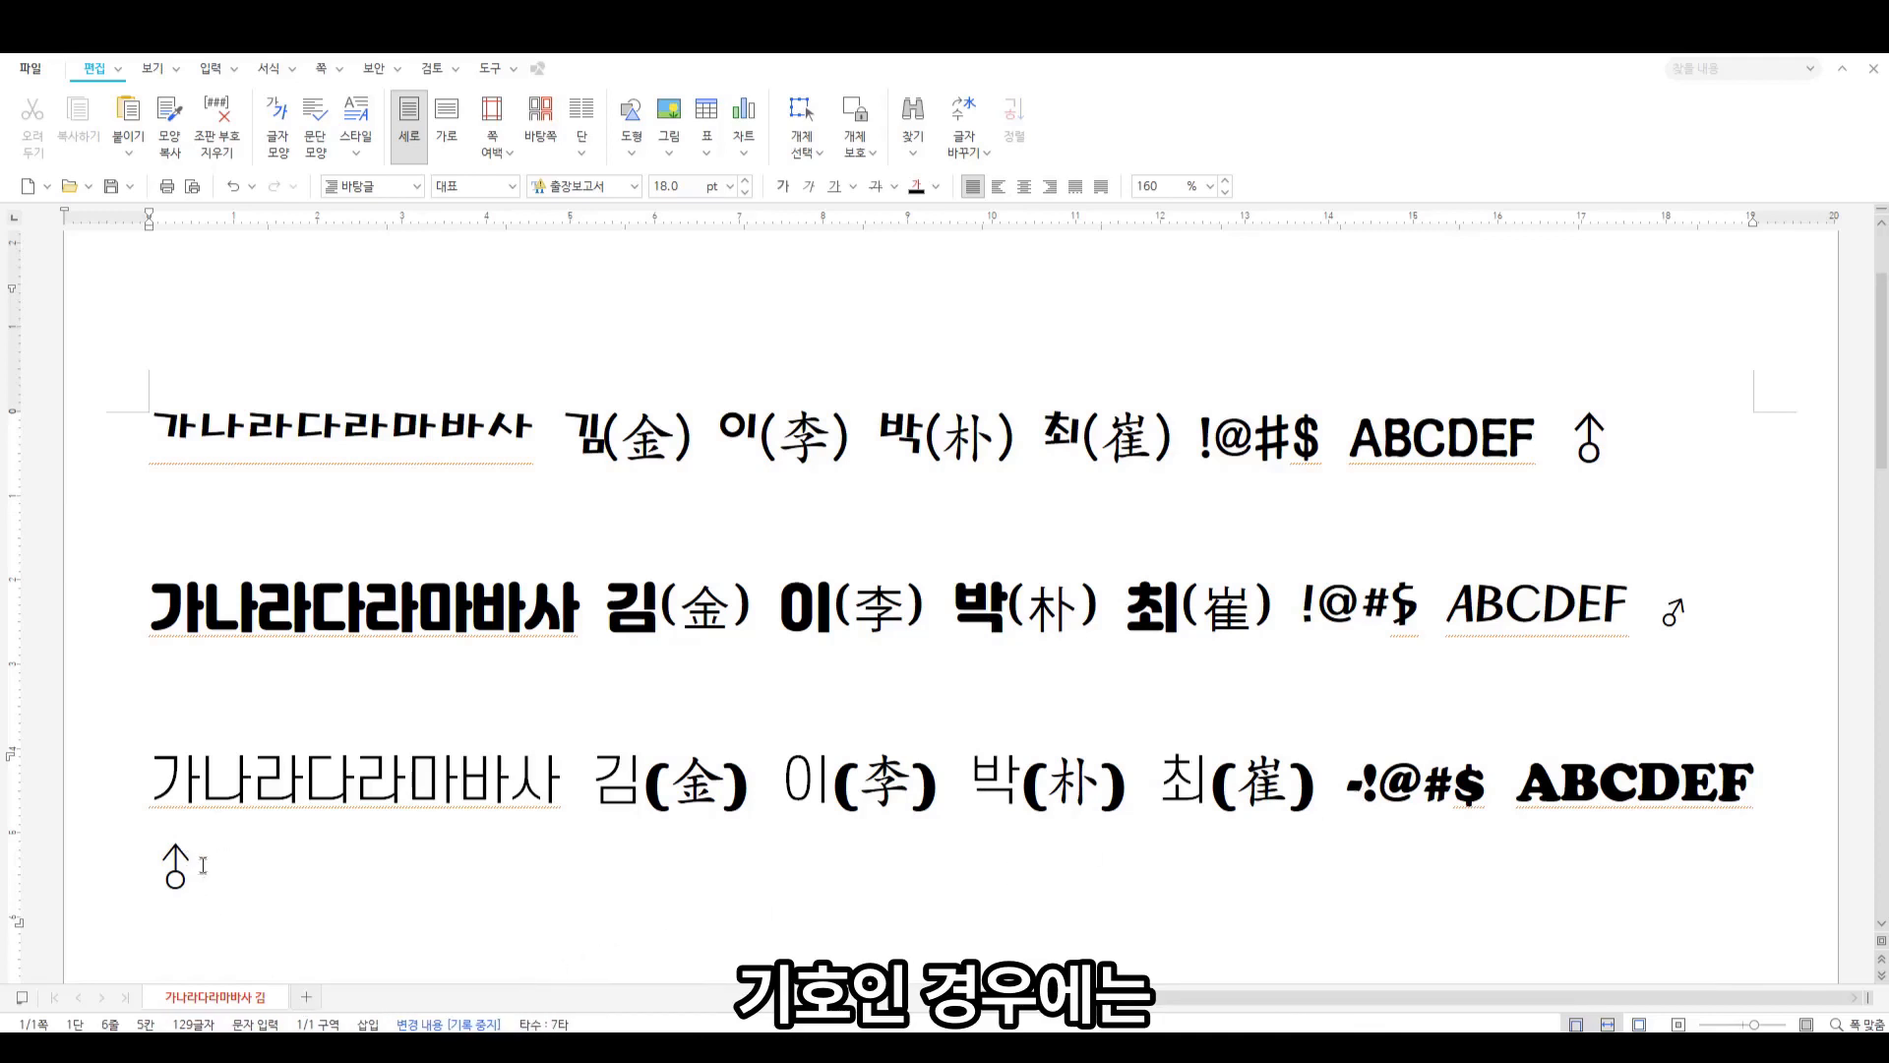
key("ctrl+F10")
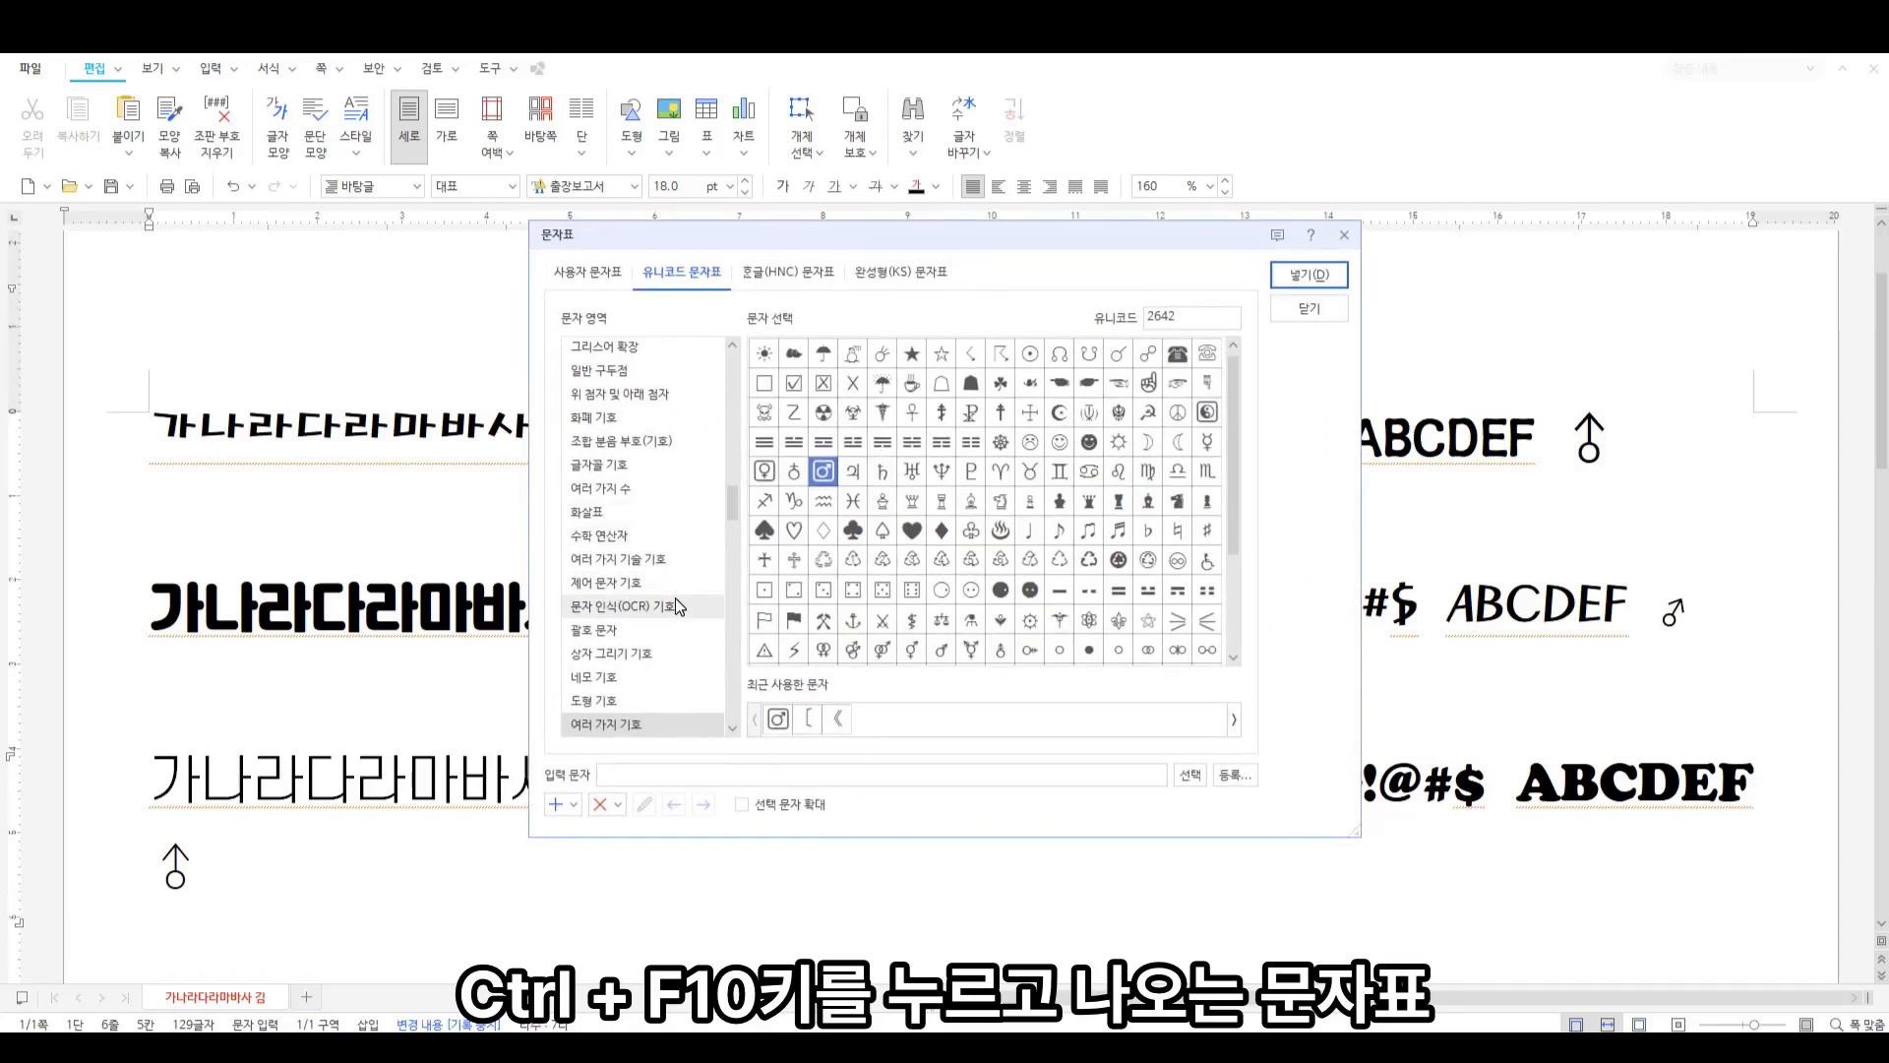
left_click(788, 275)
scroll(664, 581, "down", 1)
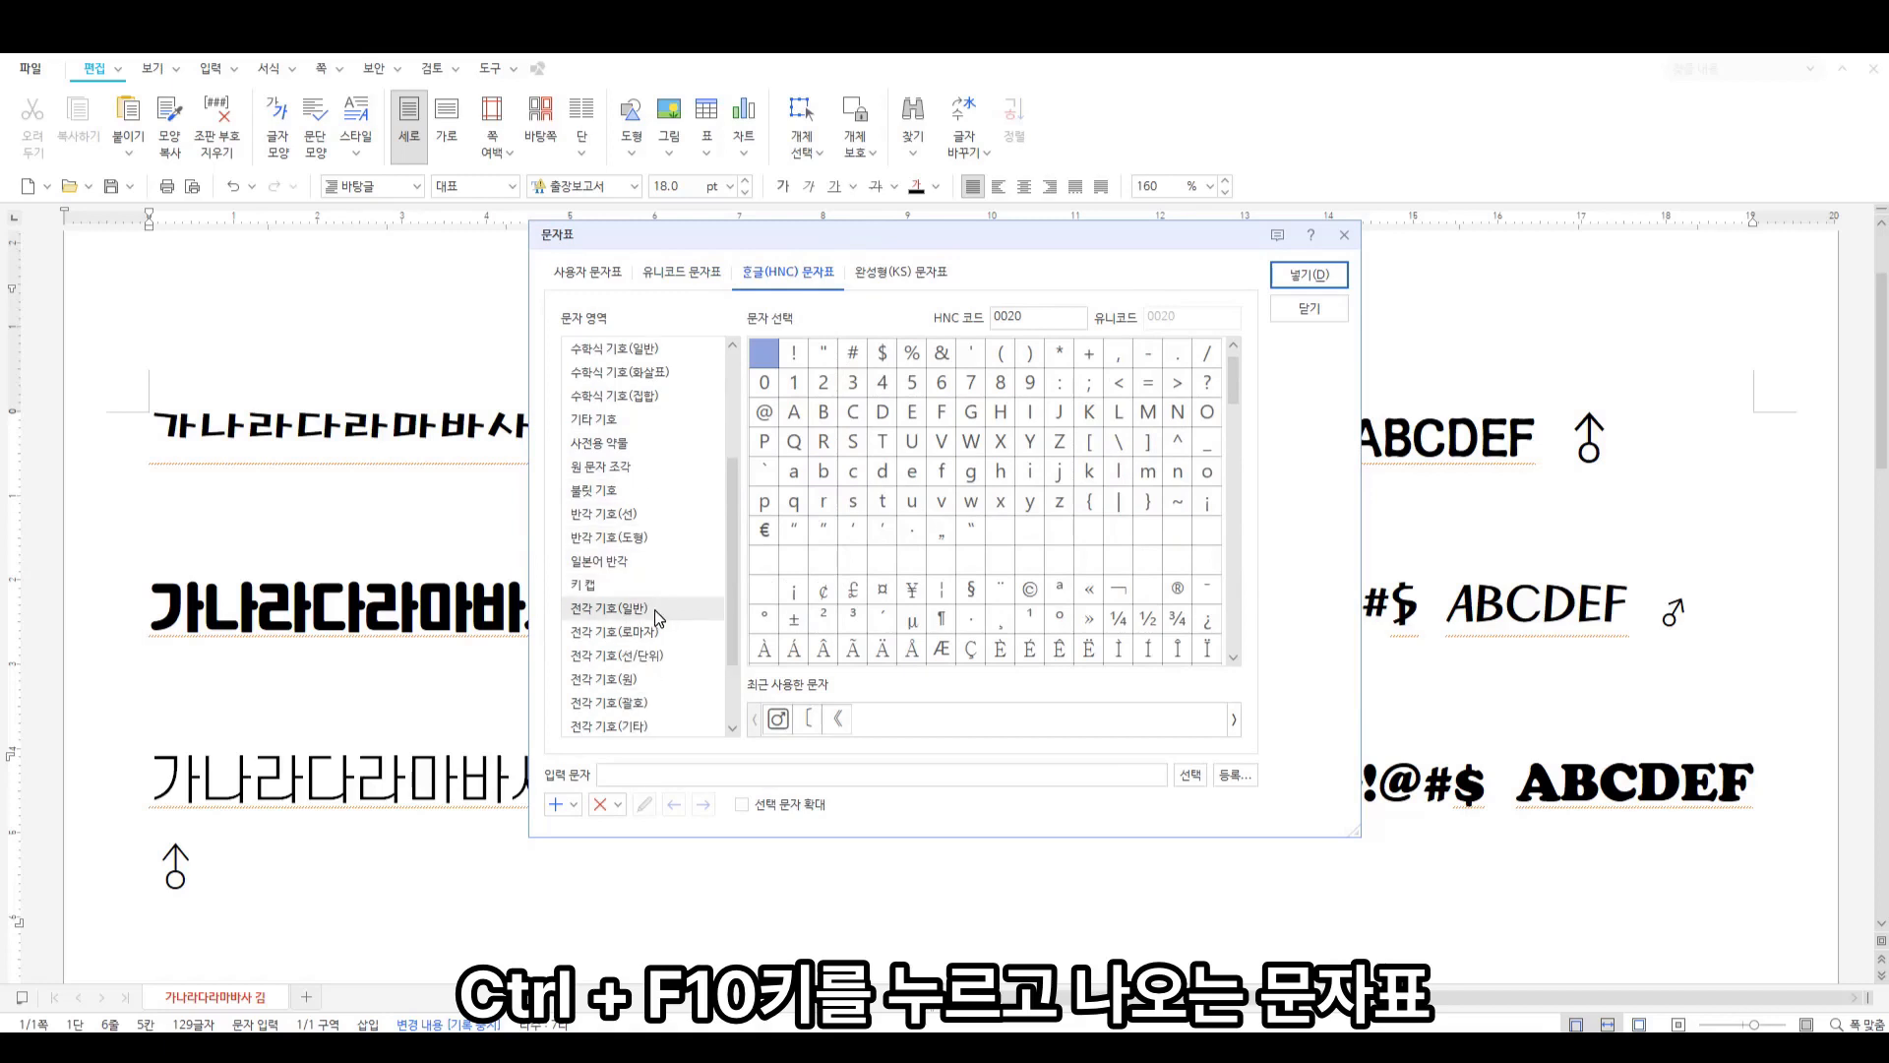
scroll(664, 620, "down", 2)
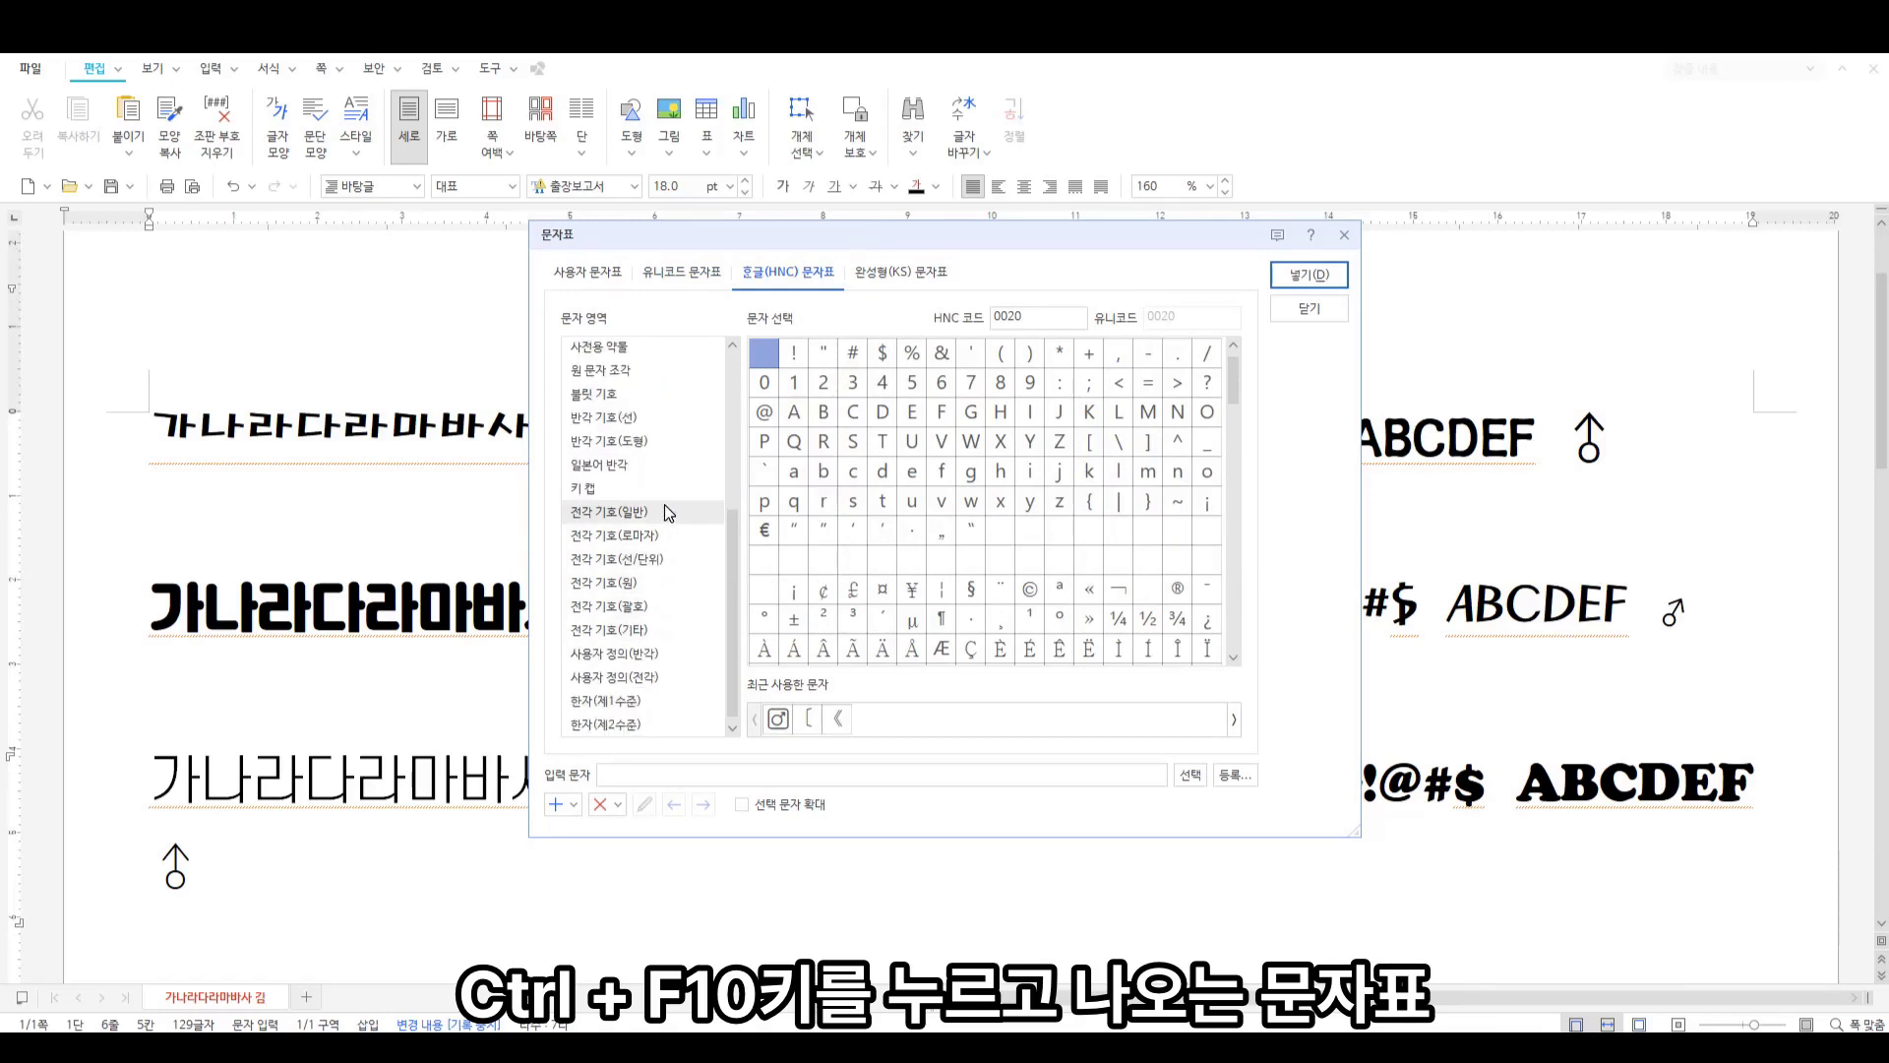
scroll(664, 511, "up", 2)
scroll(664, 561, "down", 2)
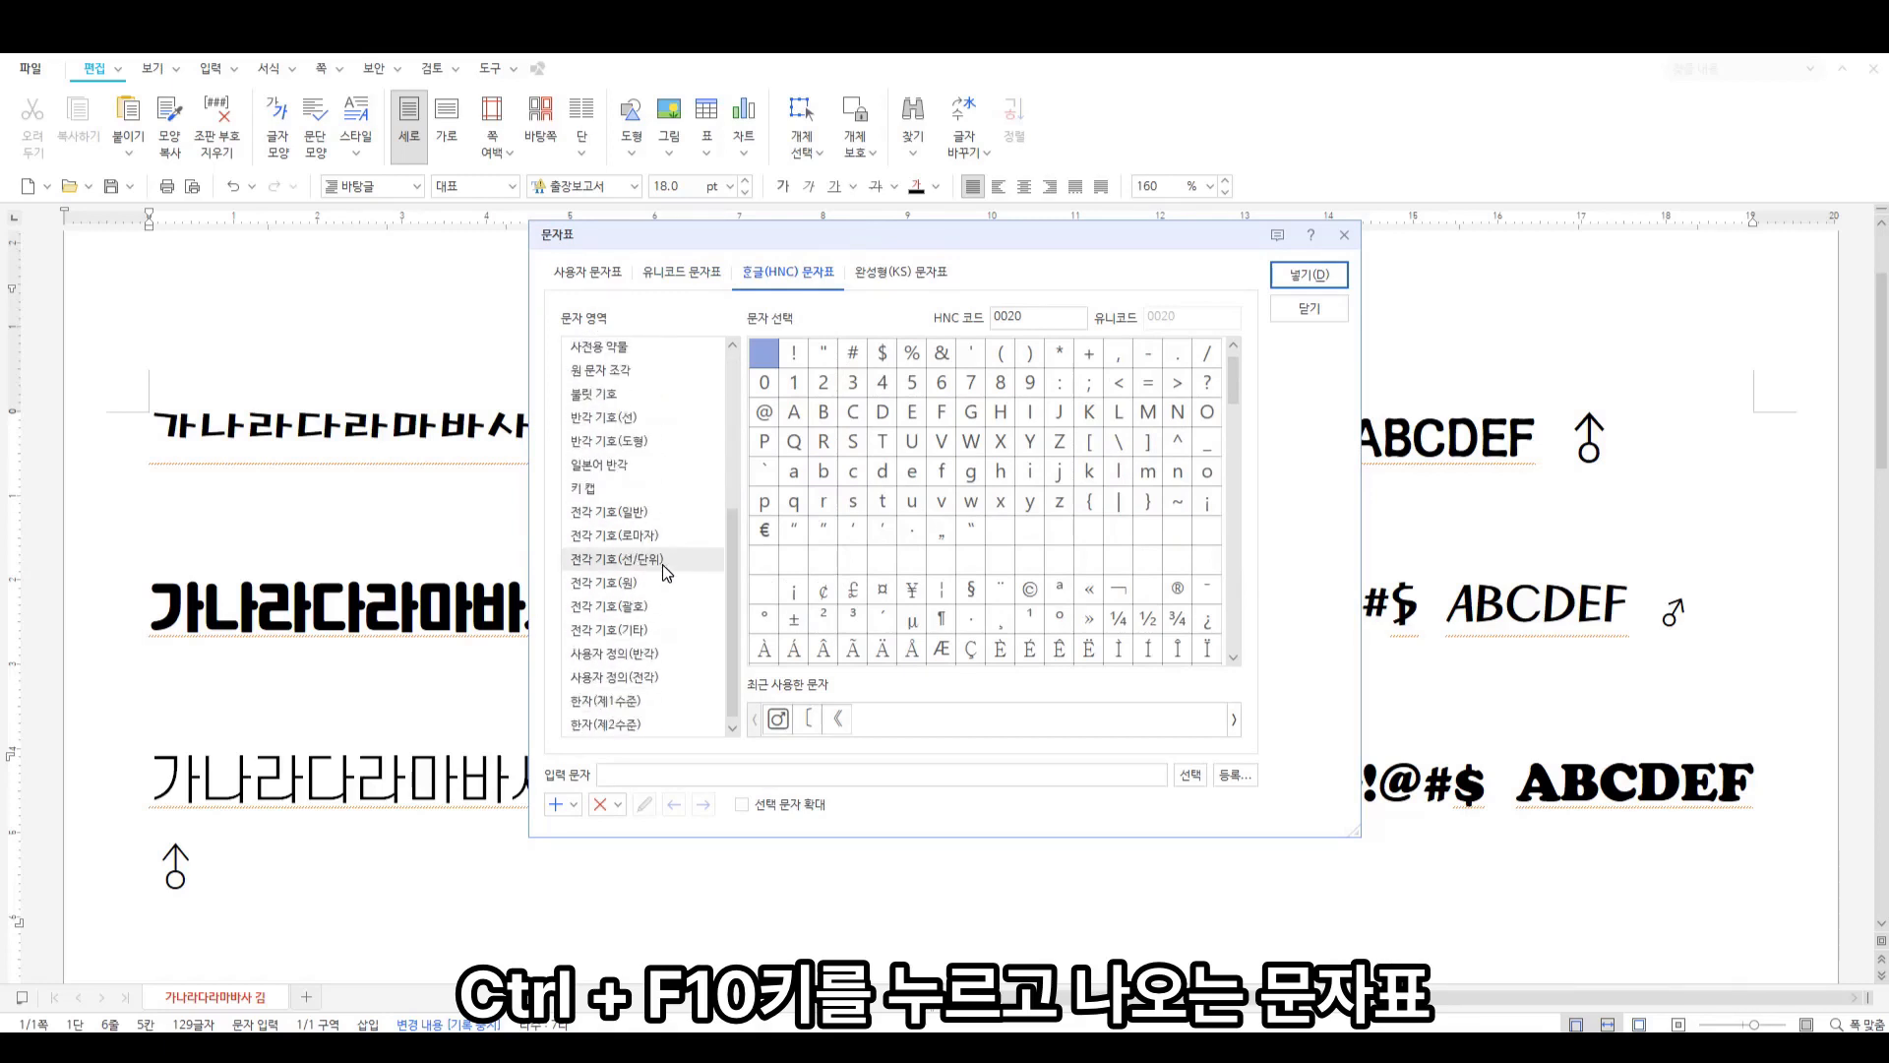
left_click(654, 515)
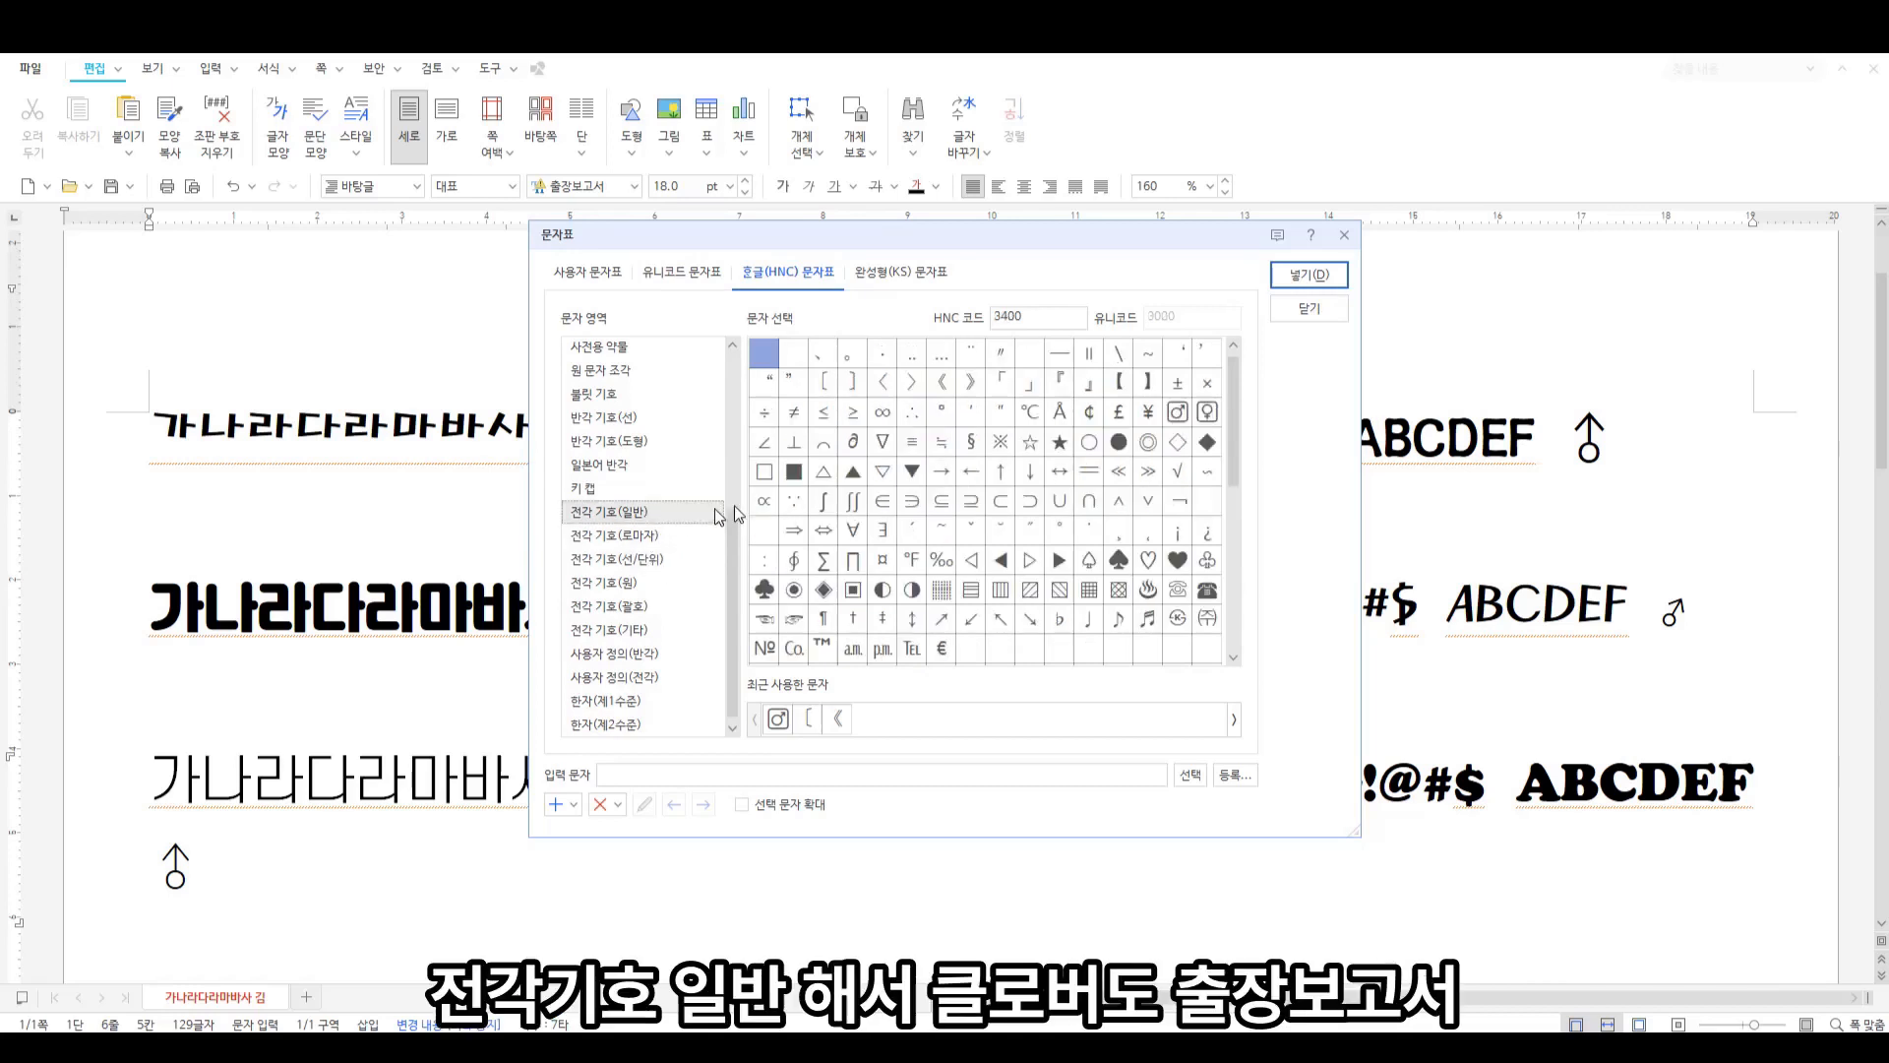
left_click(769, 594)
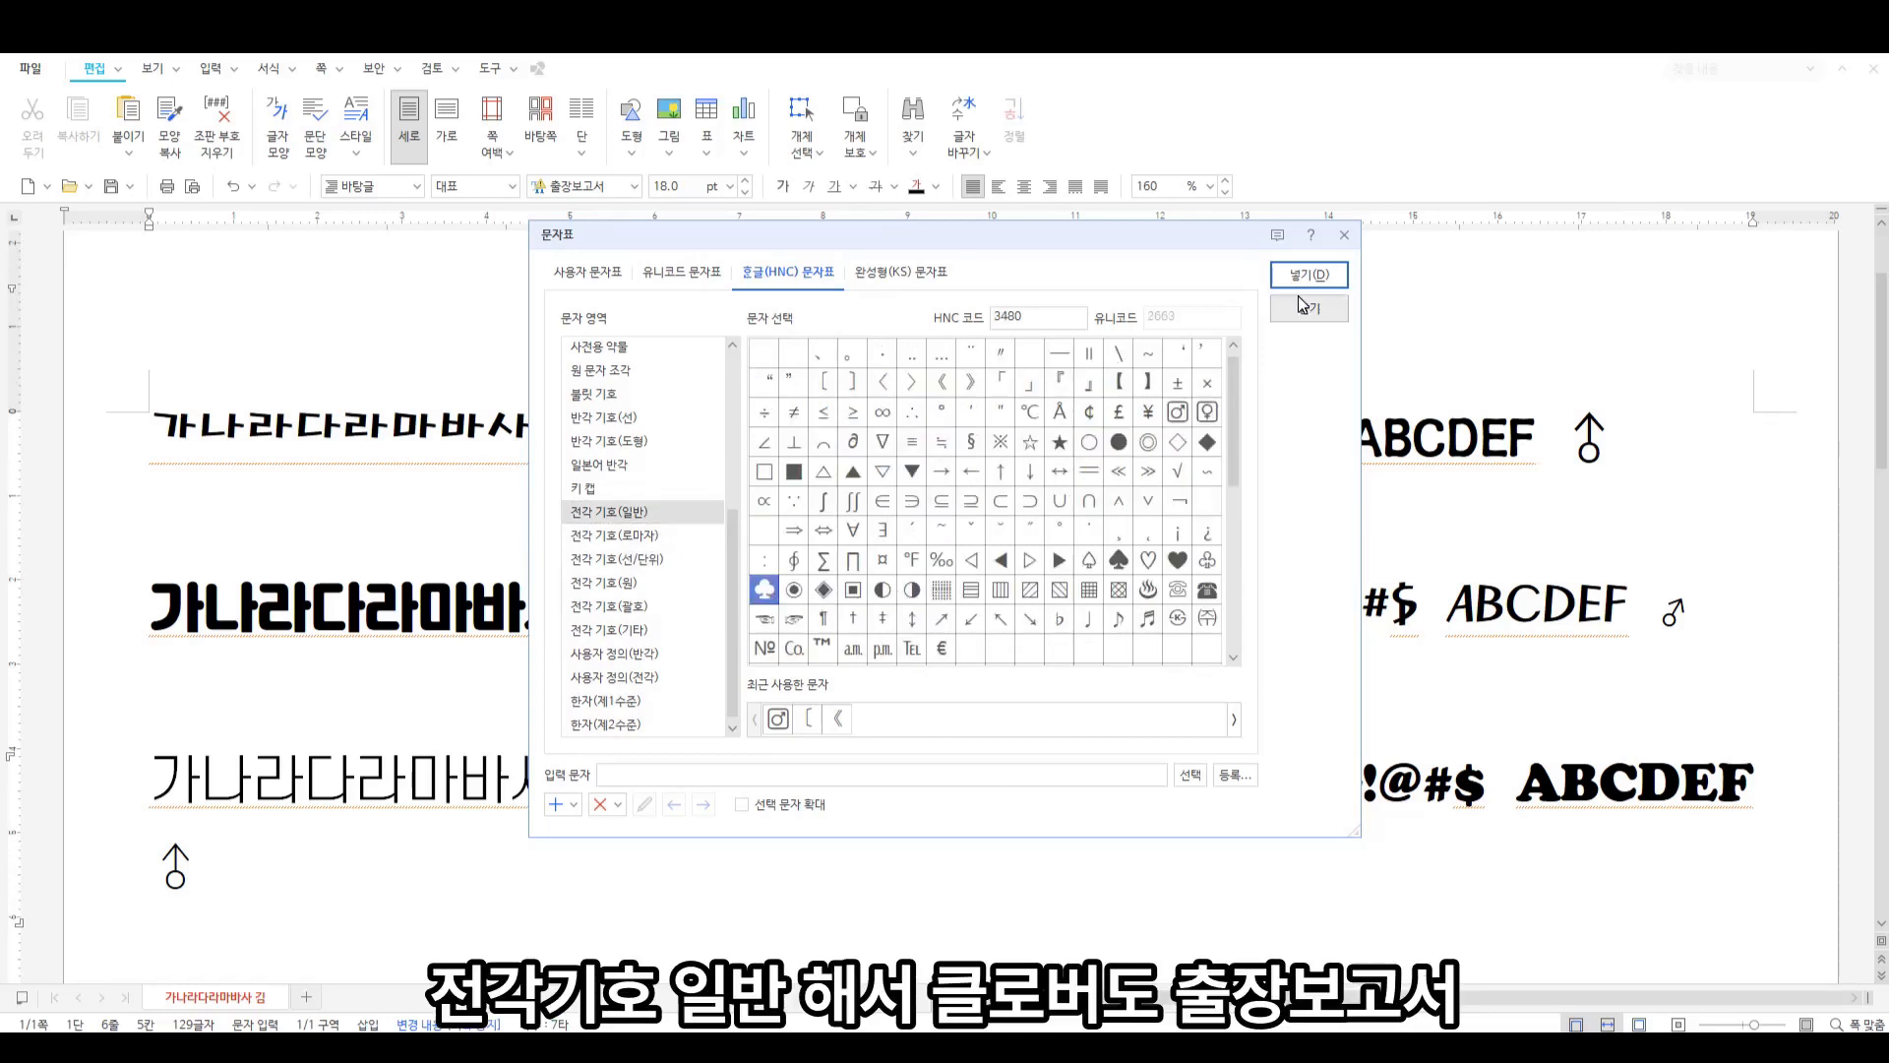
left_click(1309, 274)
left_click_drag(186, 862, 165, 856)
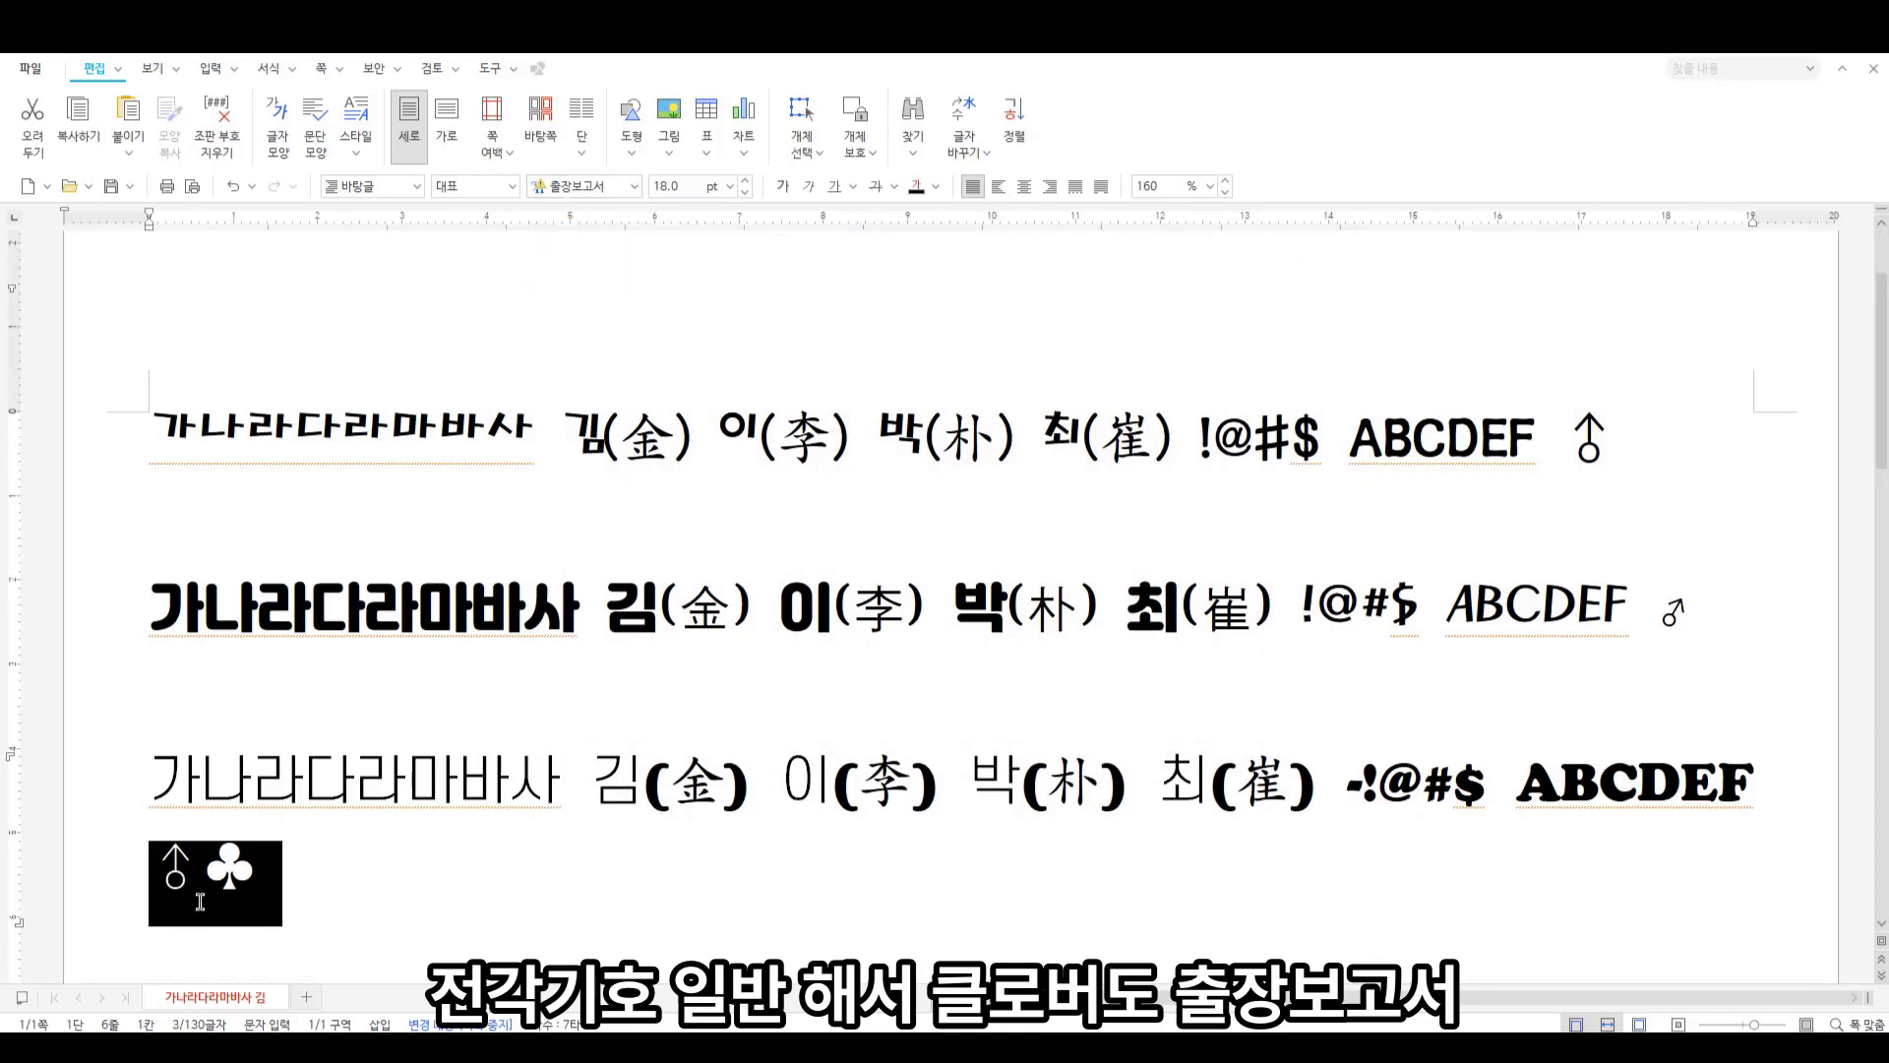
left_click(256, 871)
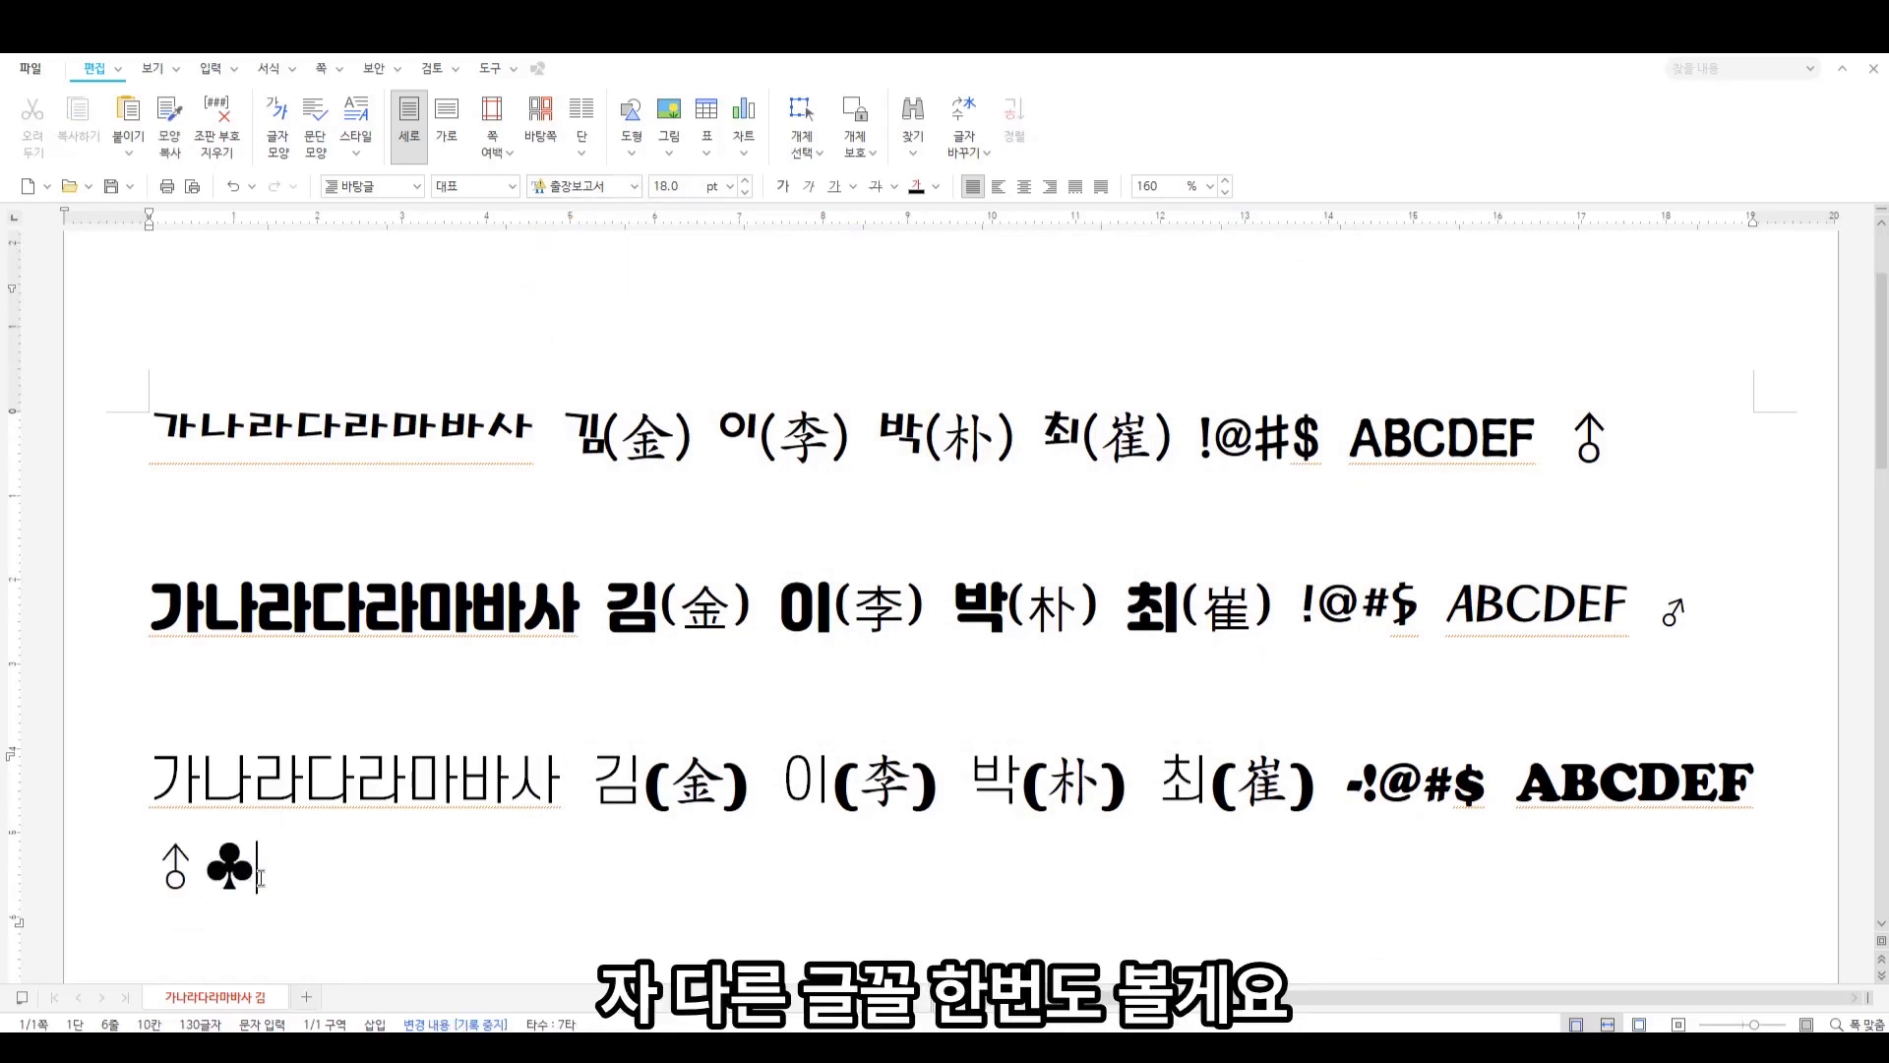
Insert the female symbol from the 전각 기호(일반) area of the 훈글(HNC) character table after the black club symbol
left_click(268, 887)
key("ctrl+F10")
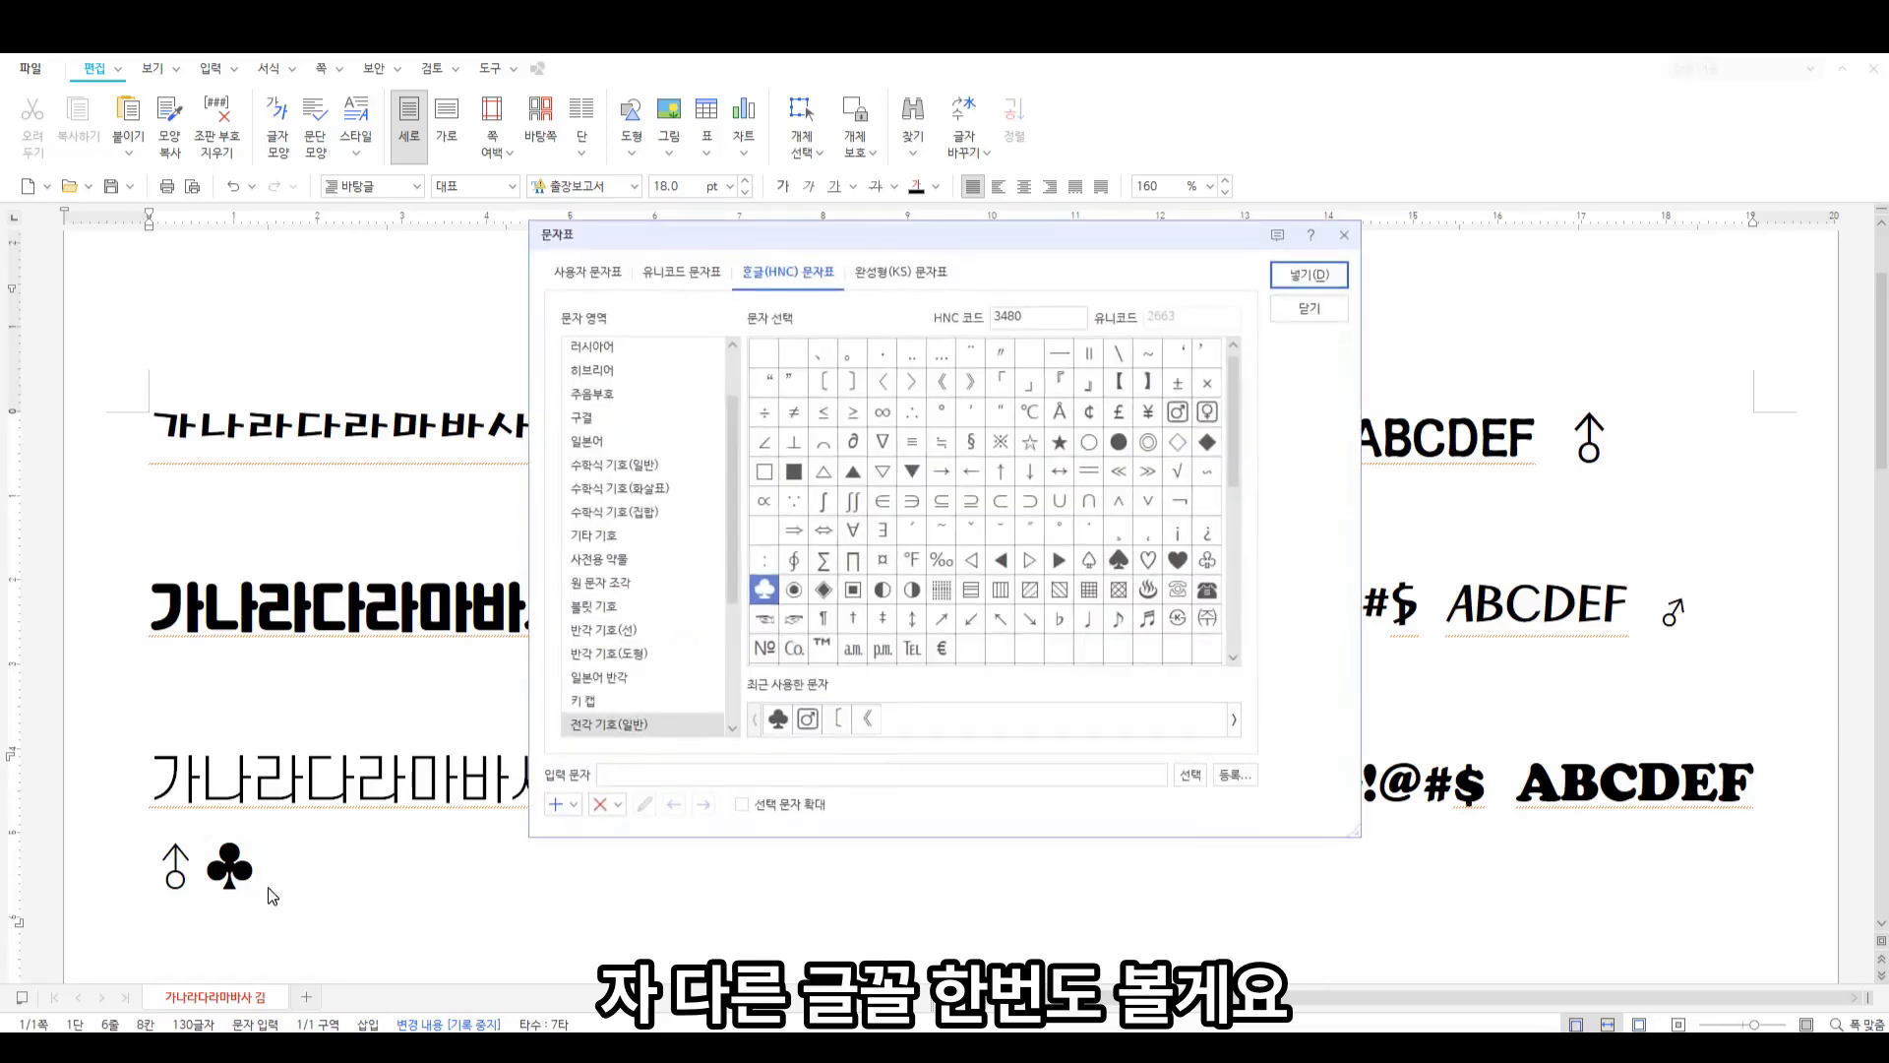
left_click(1181, 413)
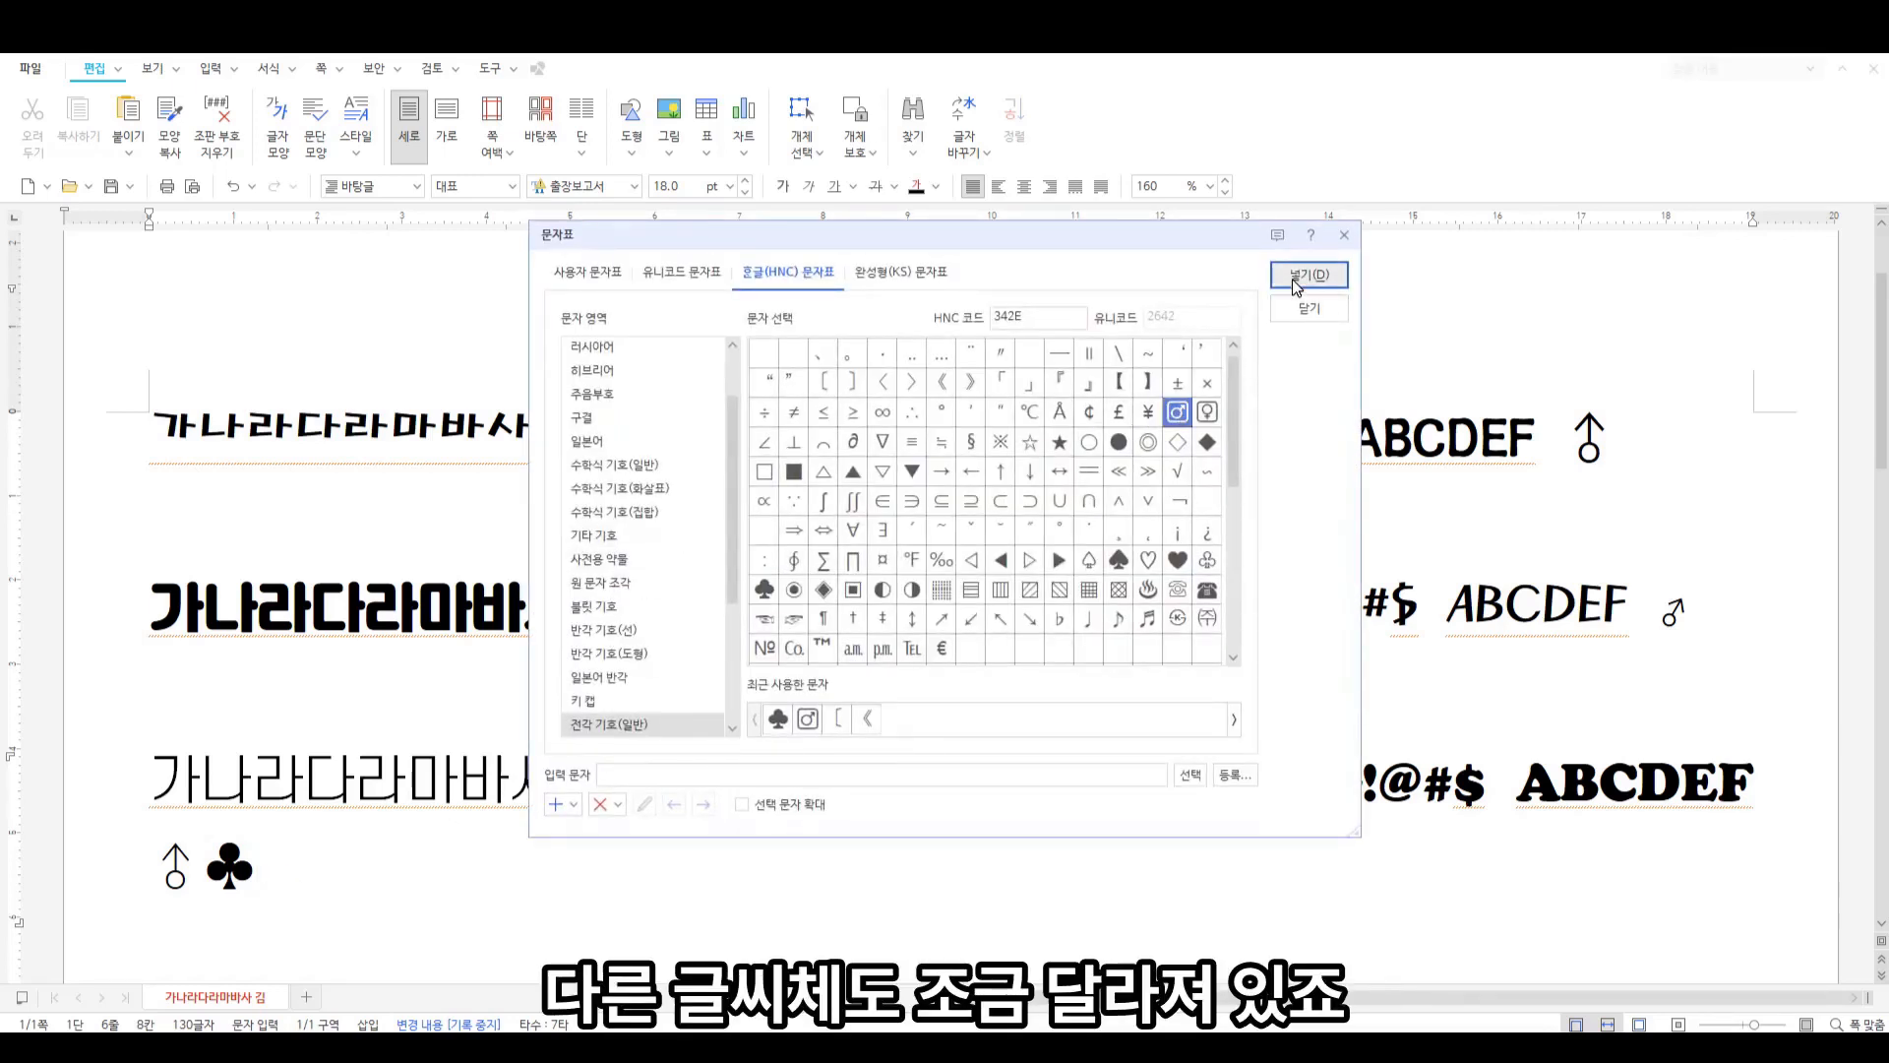
left_click(1207, 411)
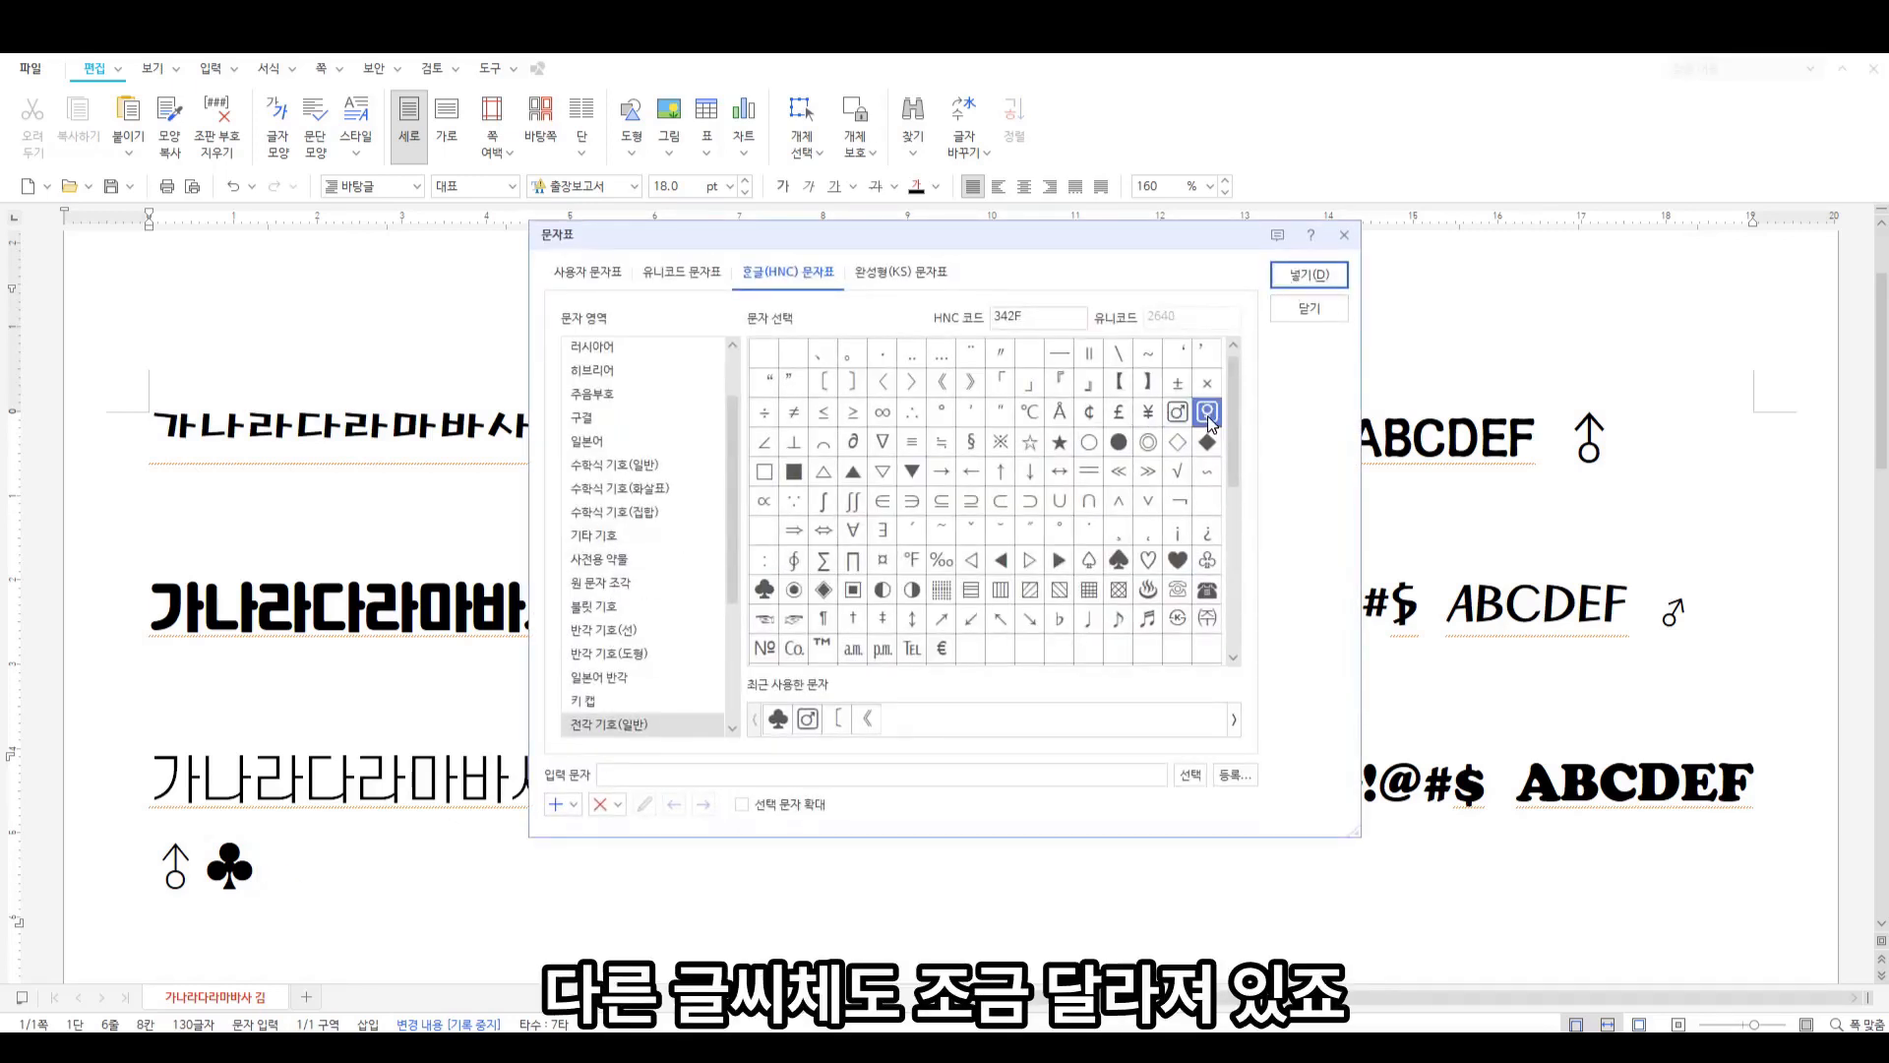
left_click(1297, 276)
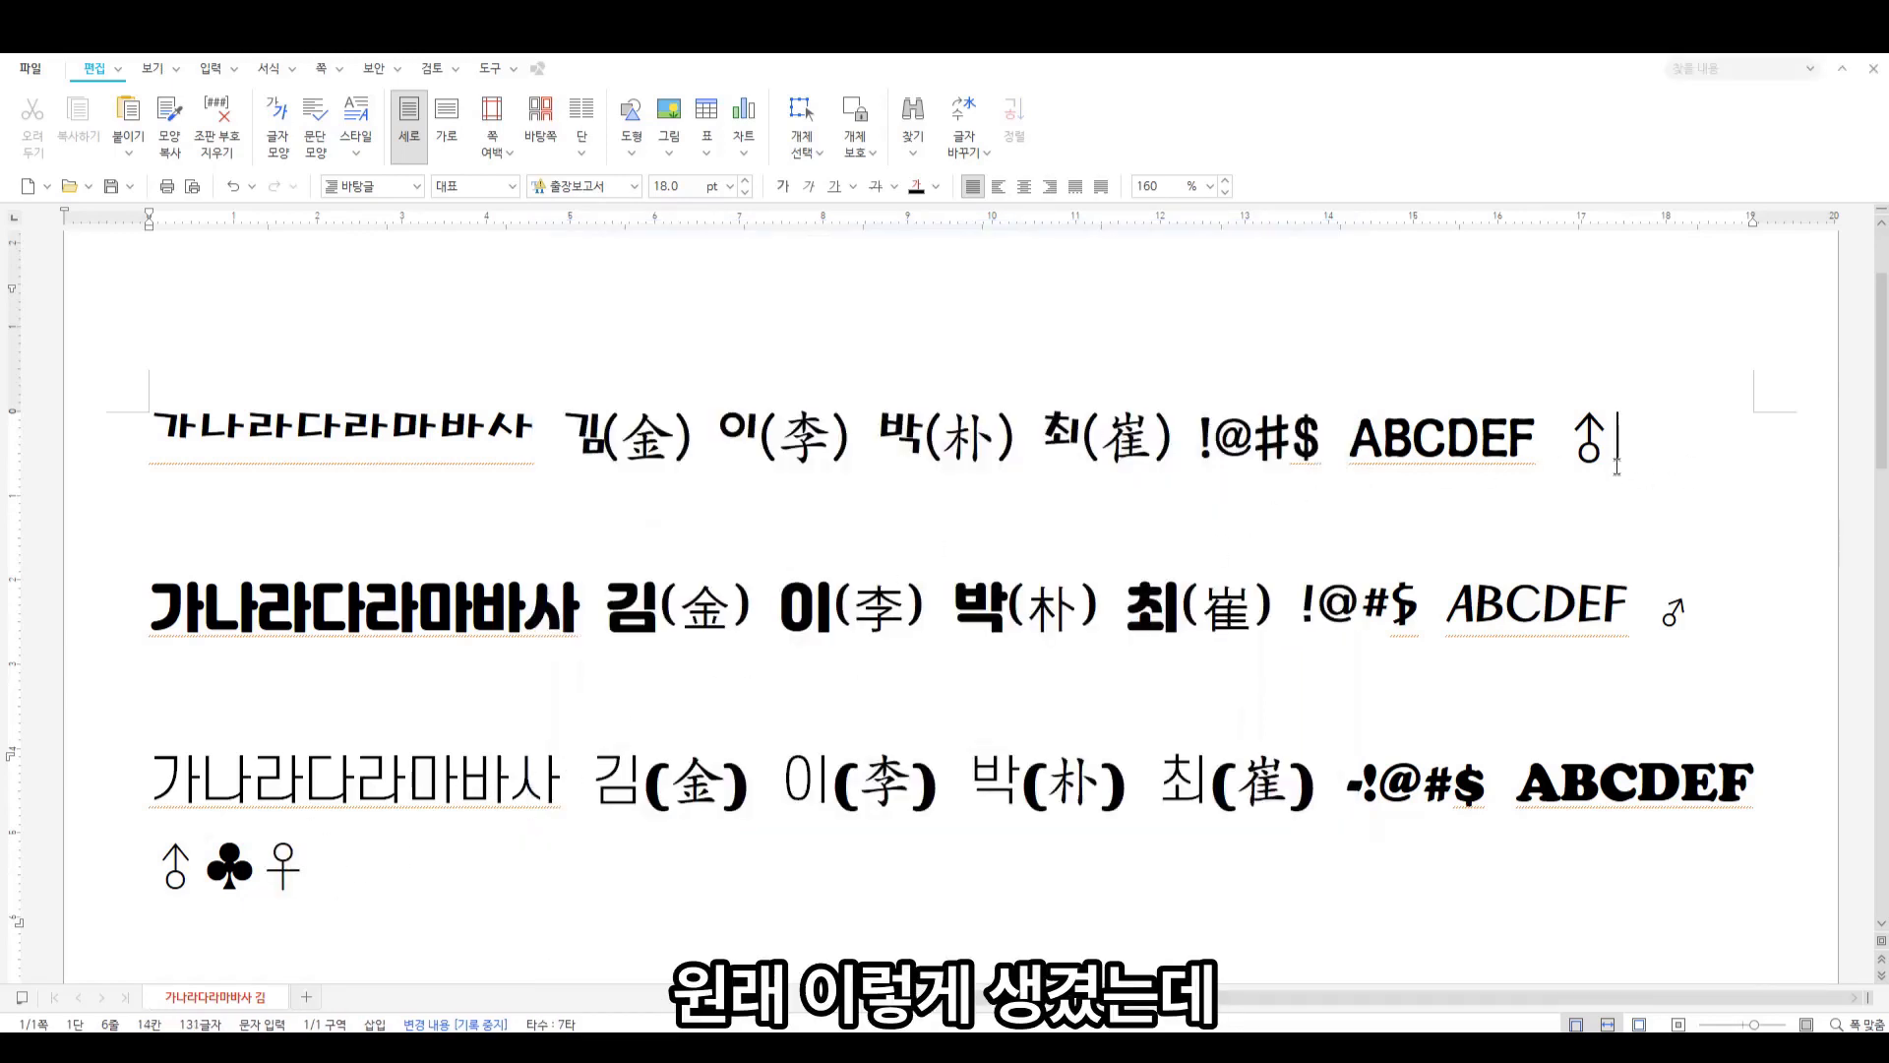
Compare how the symbols and the rest of the text render across the three sample lines
left_click(1677, 608)
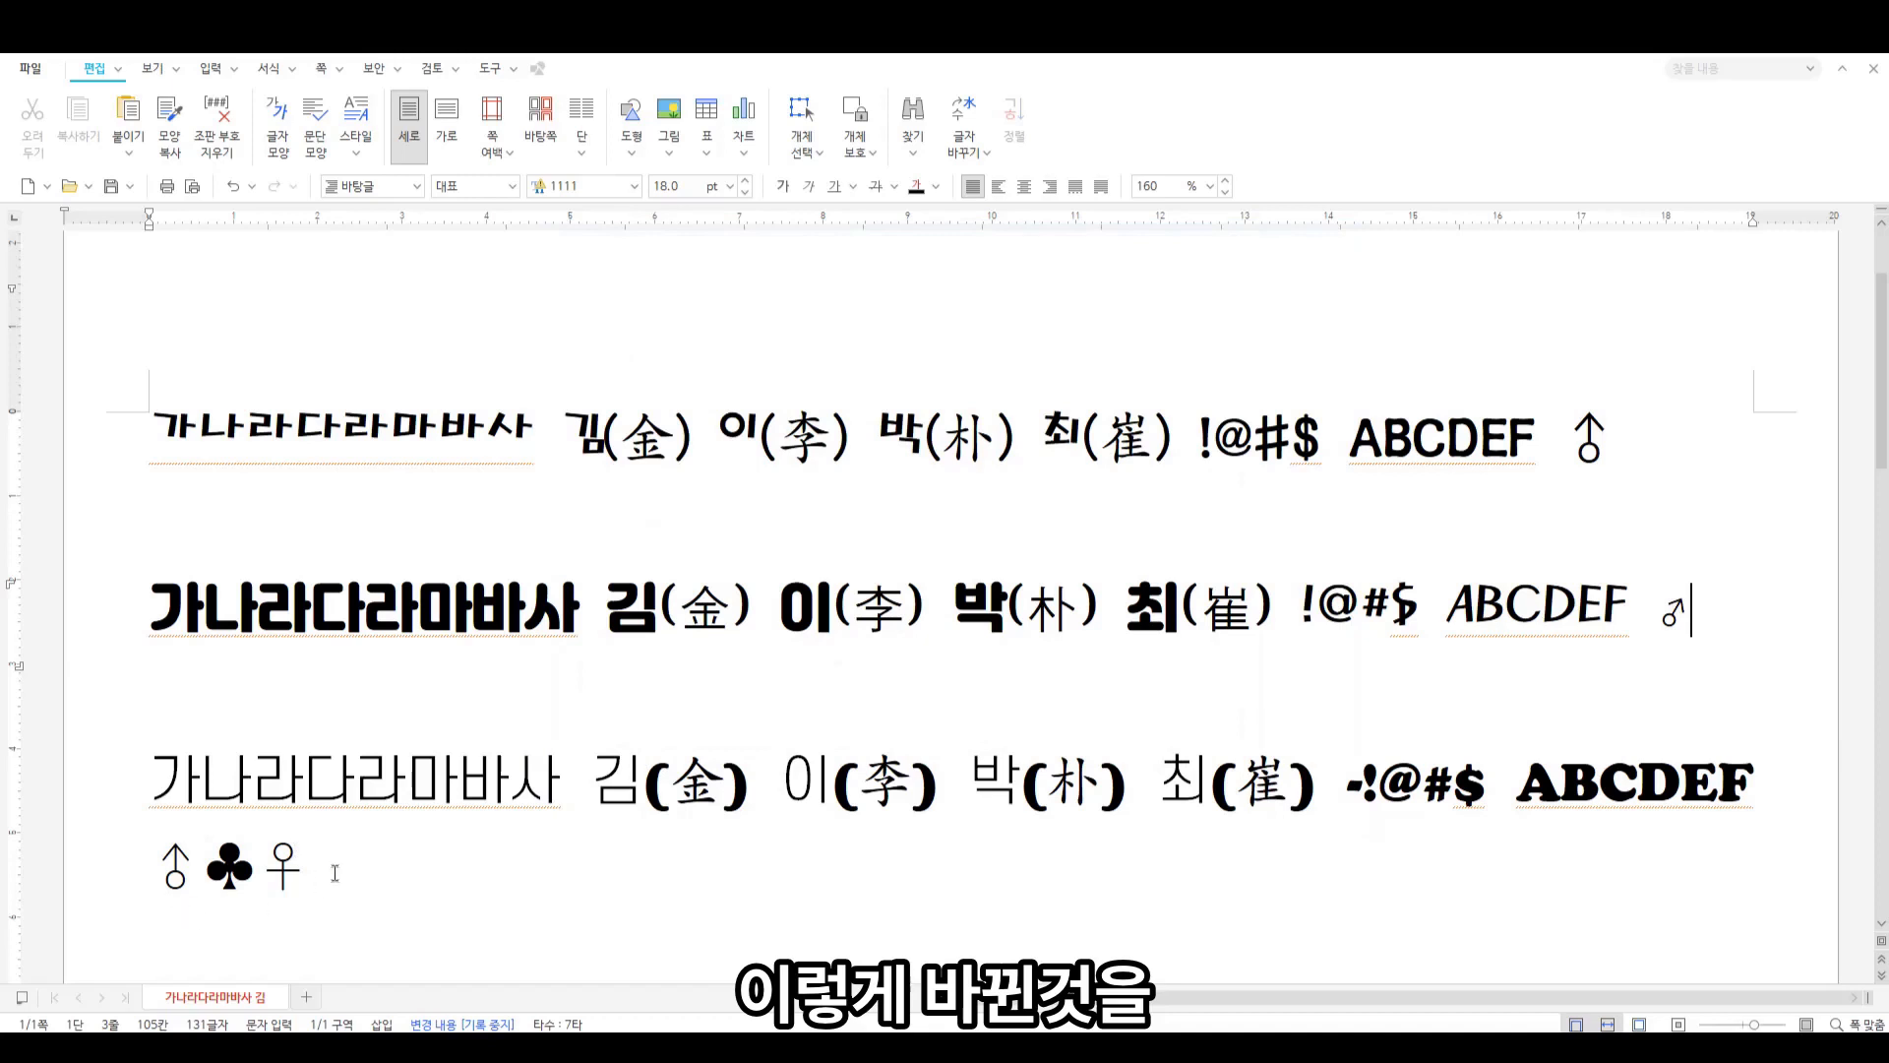
left_click_drag(333, 875, 83, 873)
left_click(393, 873)
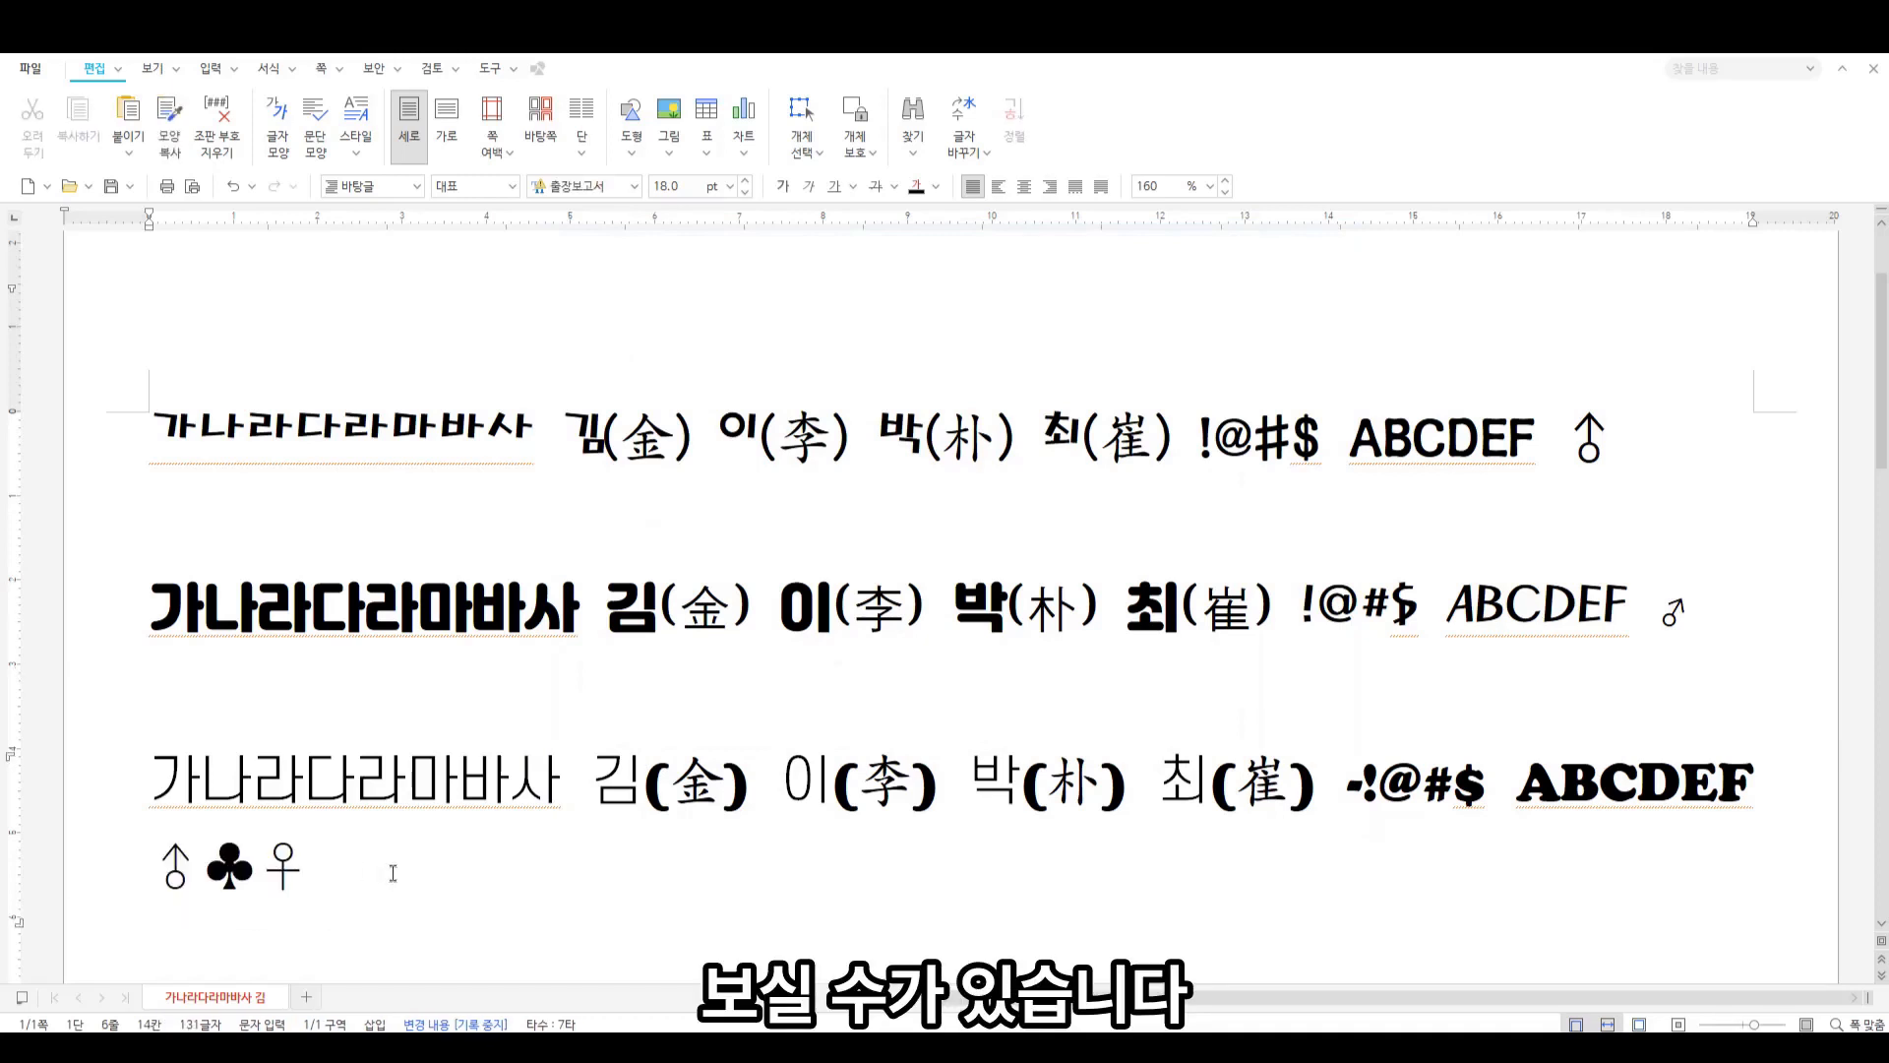
left_click_drag(406, 875, 153, 438)
left_click(346, 511)
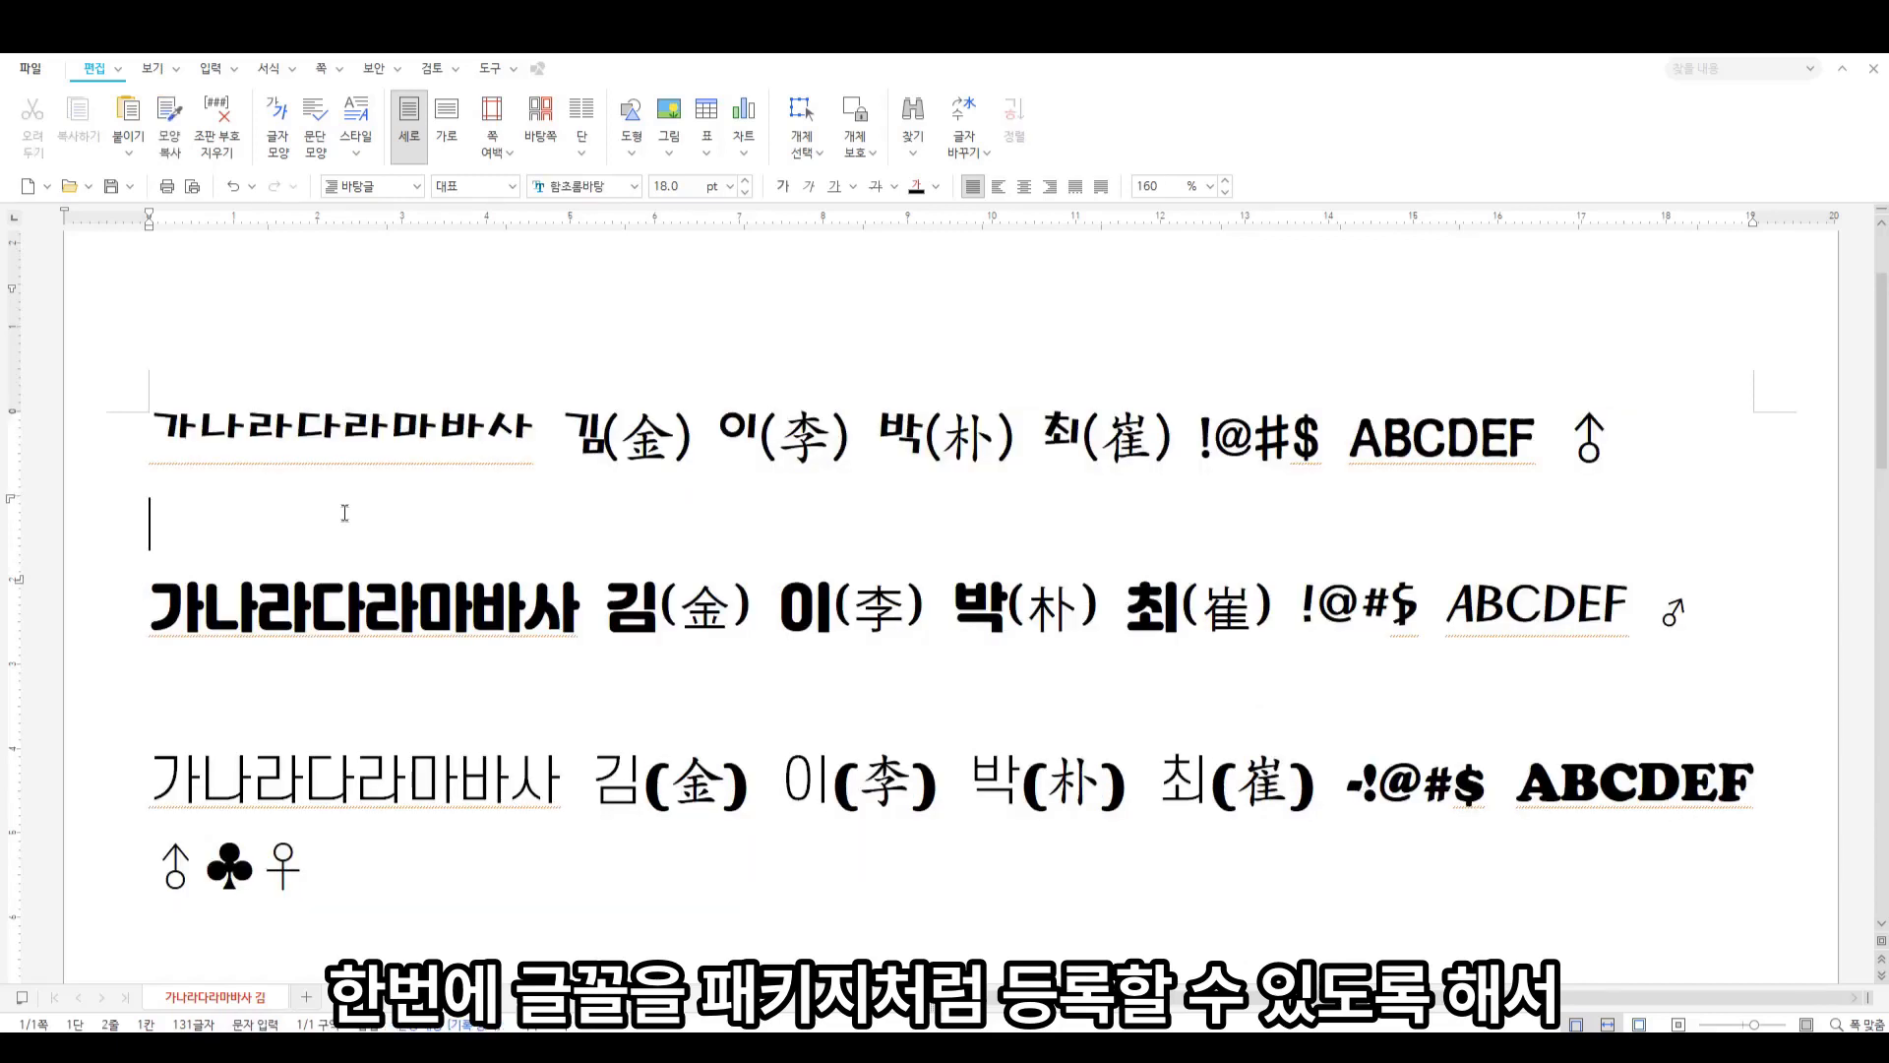
left_click_drag(153, 433, 366, 901)
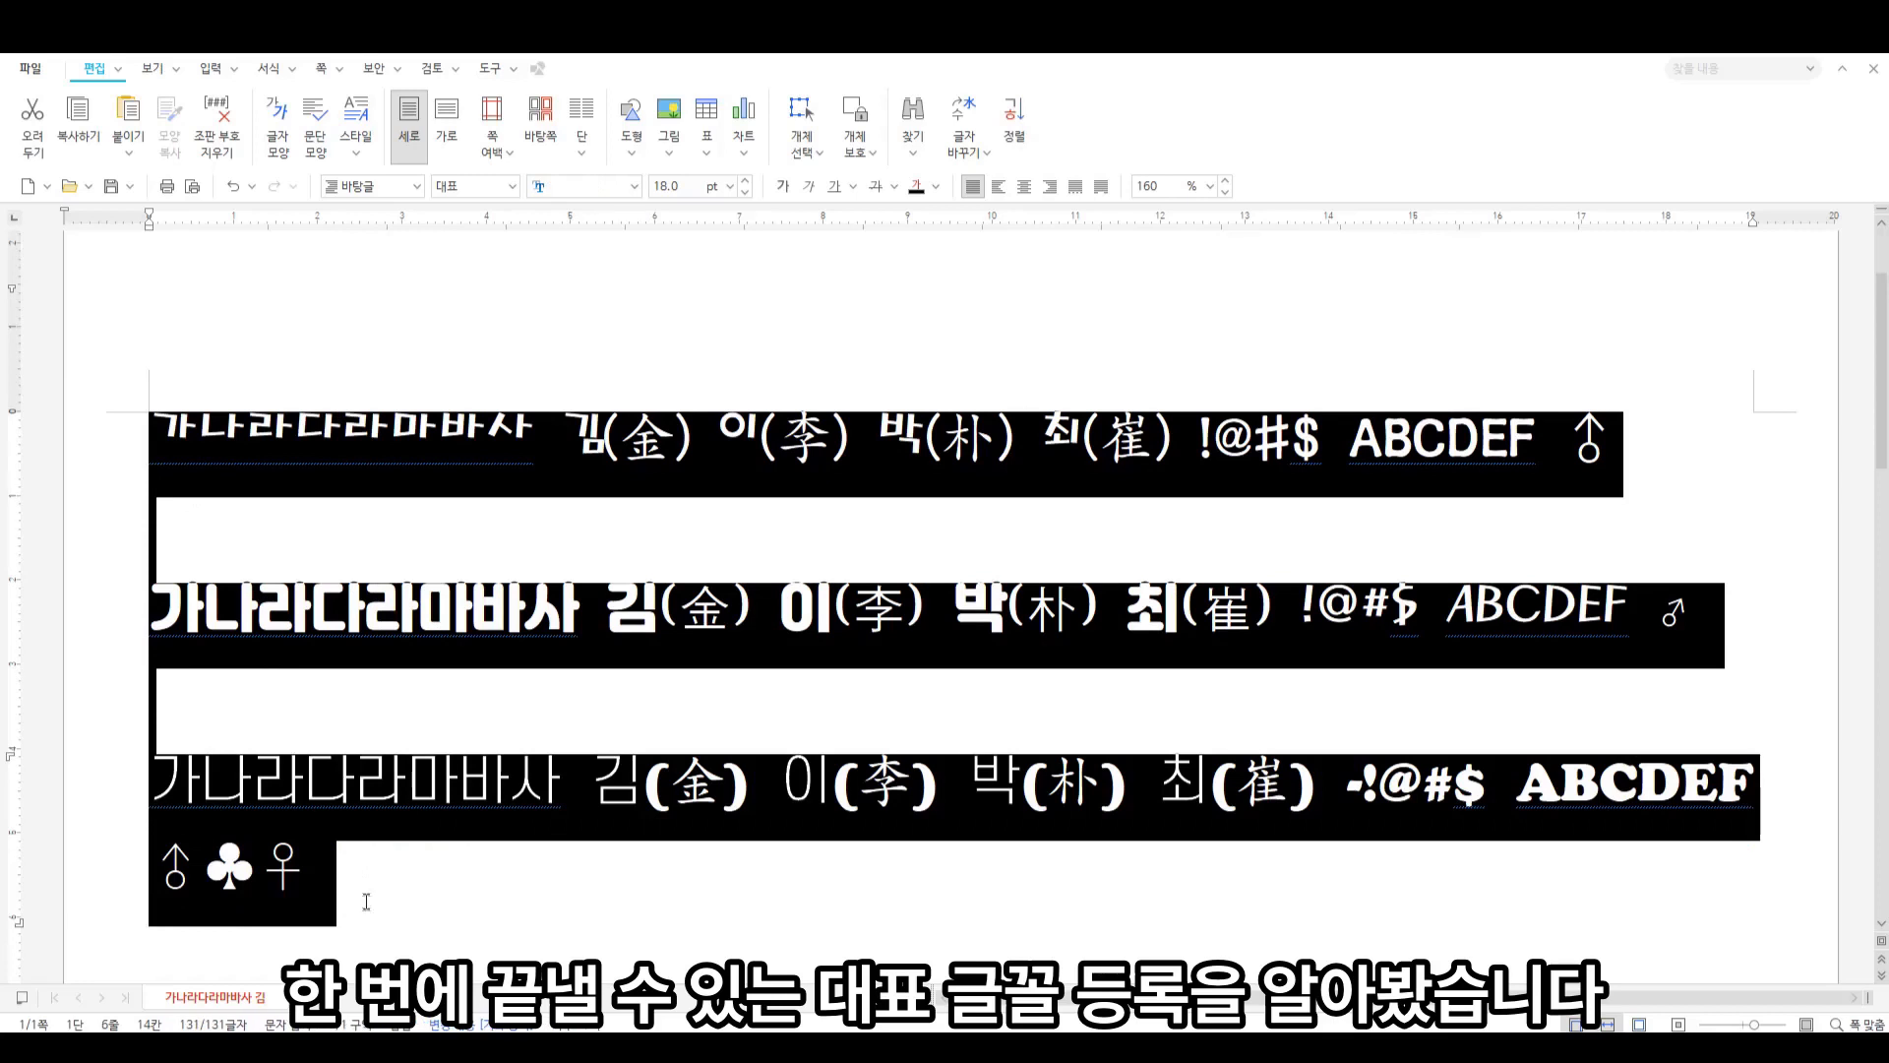
left_click(392, 893)
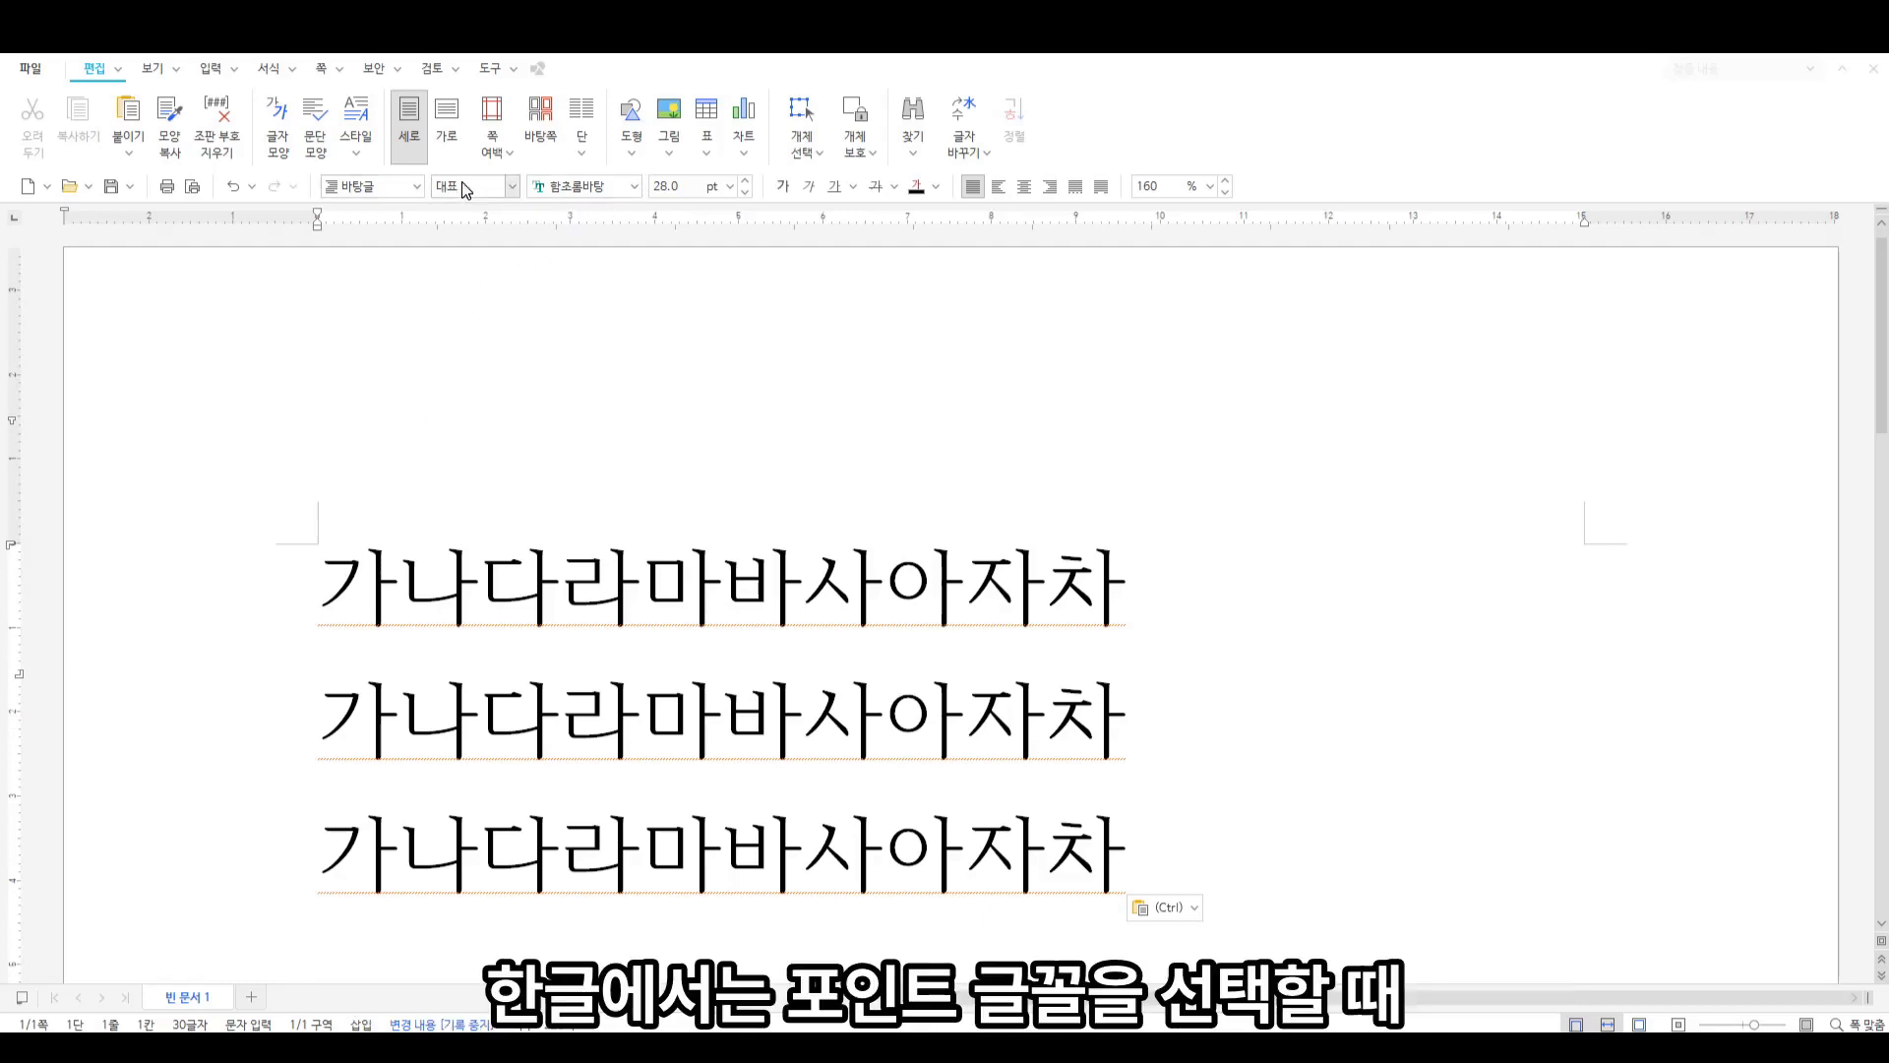
Open the font list and browse its categories from 모든 글꼴 through 시스템 글꼴
left_click(637, 185)
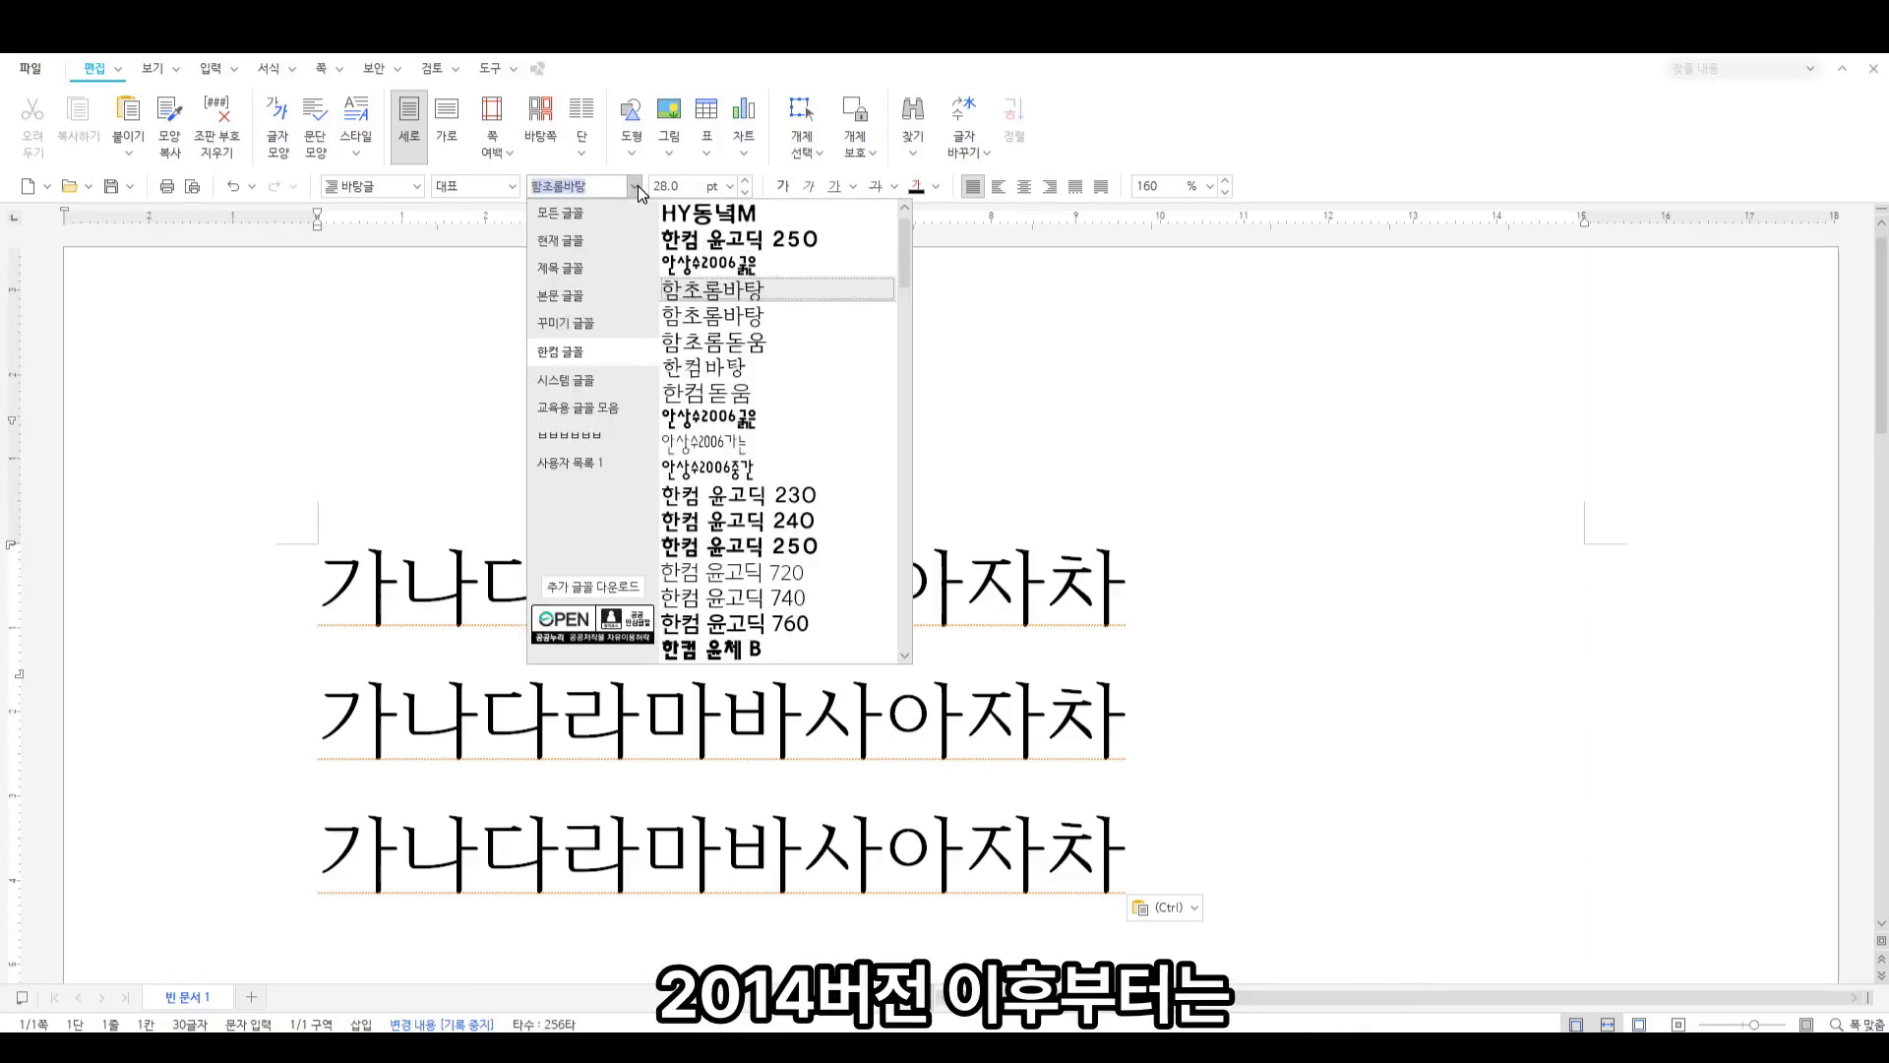
left_click(587, 213)
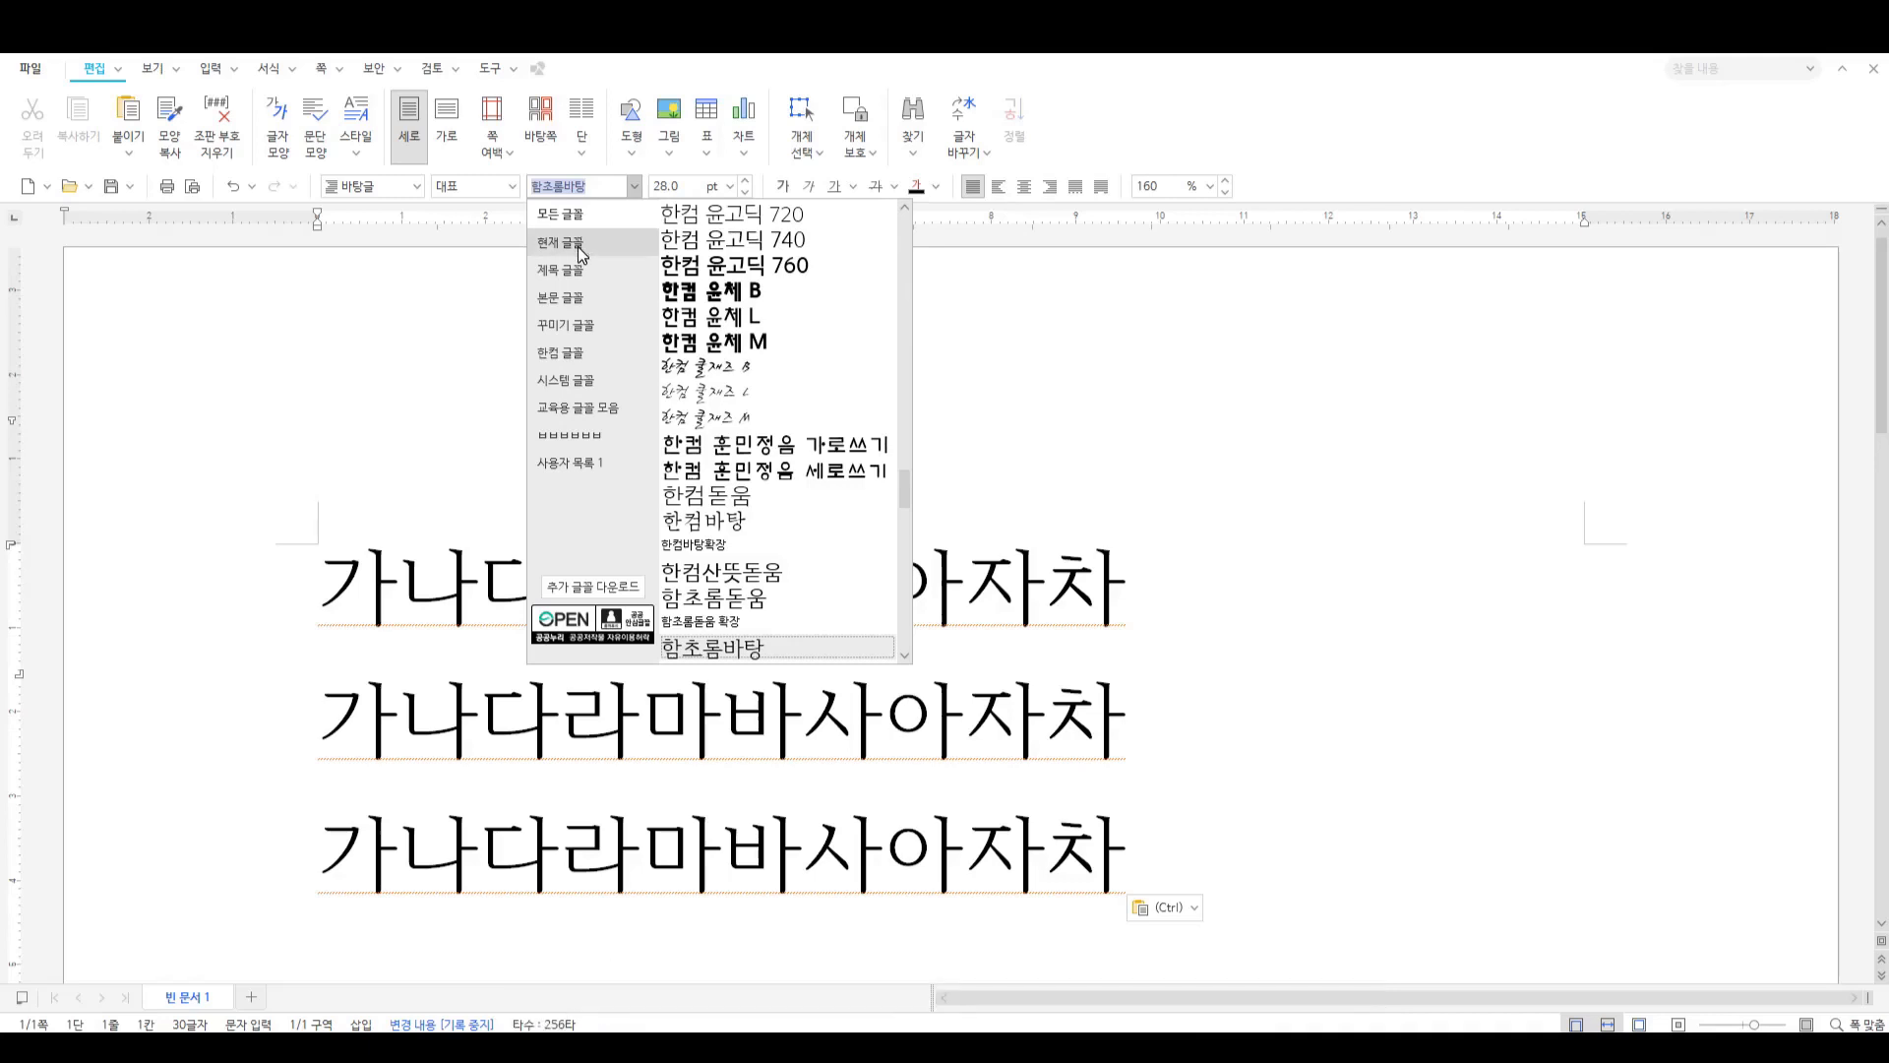
left_click(580, 239)
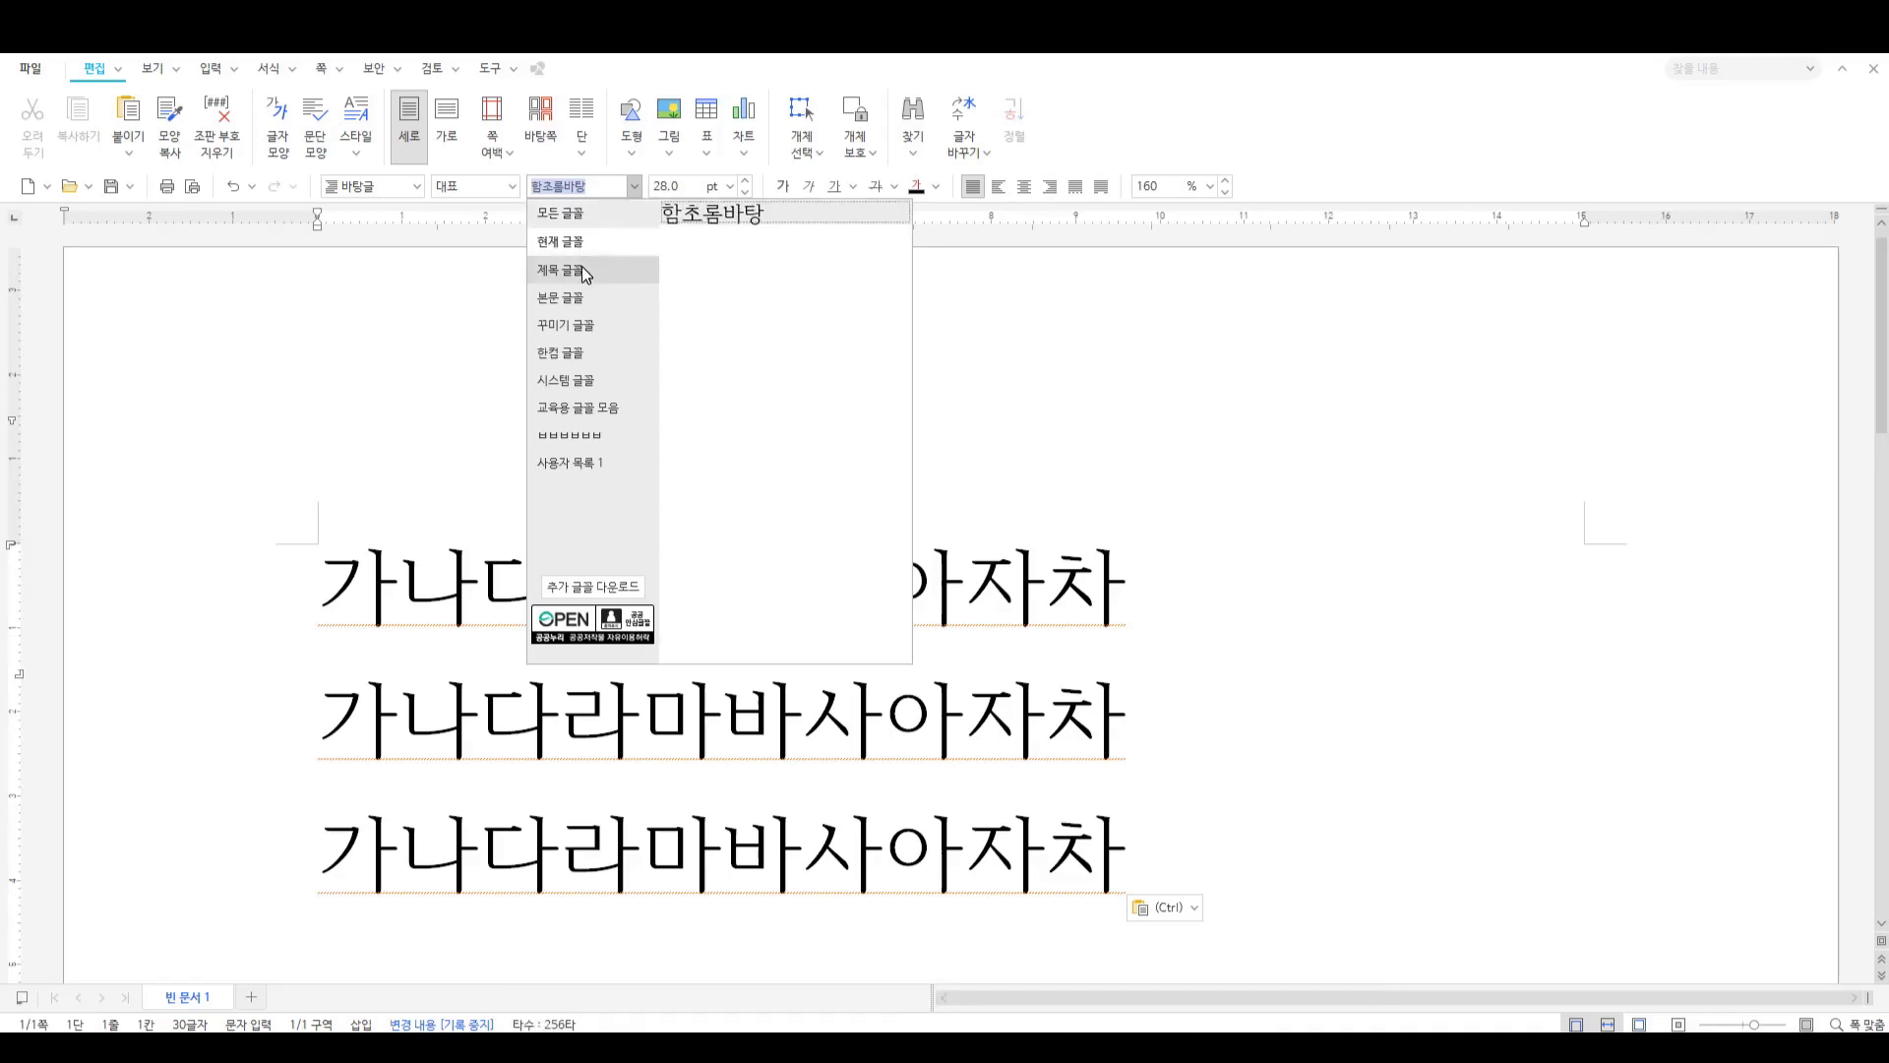
left_click(581, 267)
left_click(587, 297)
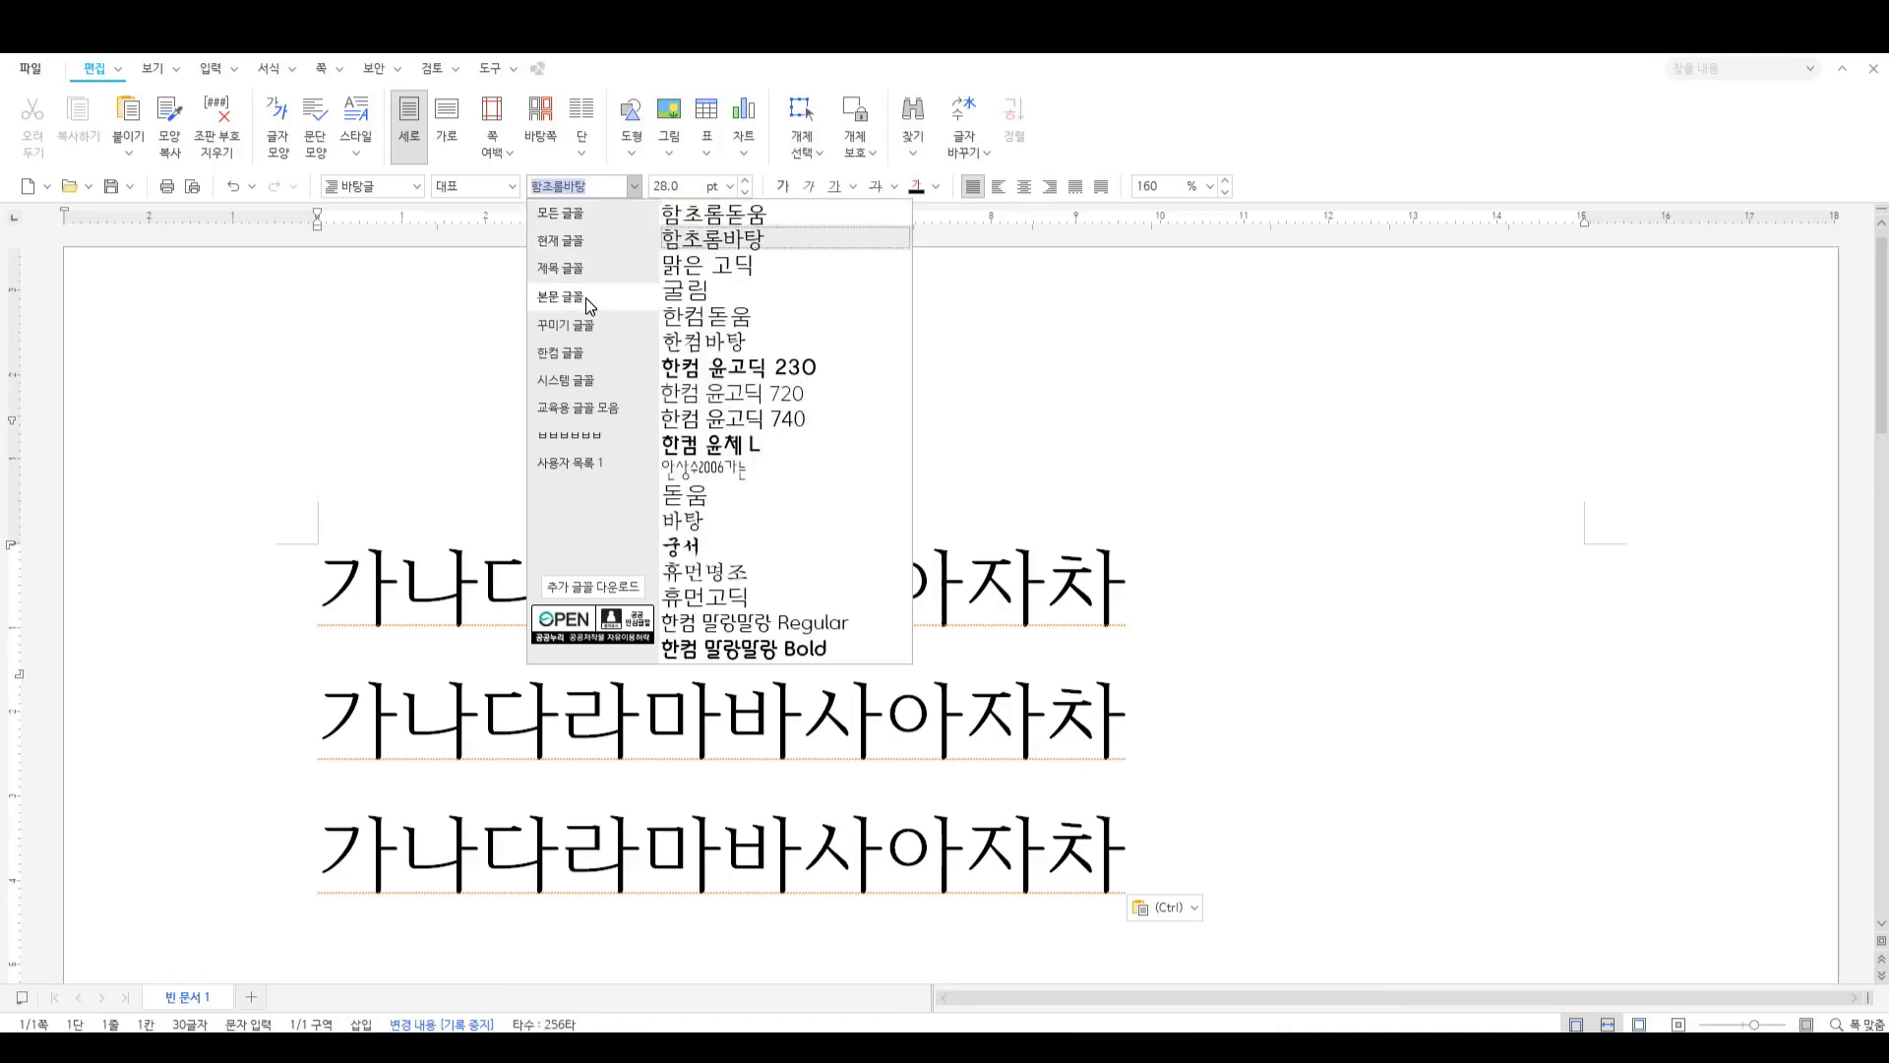
left_click(587, 322)
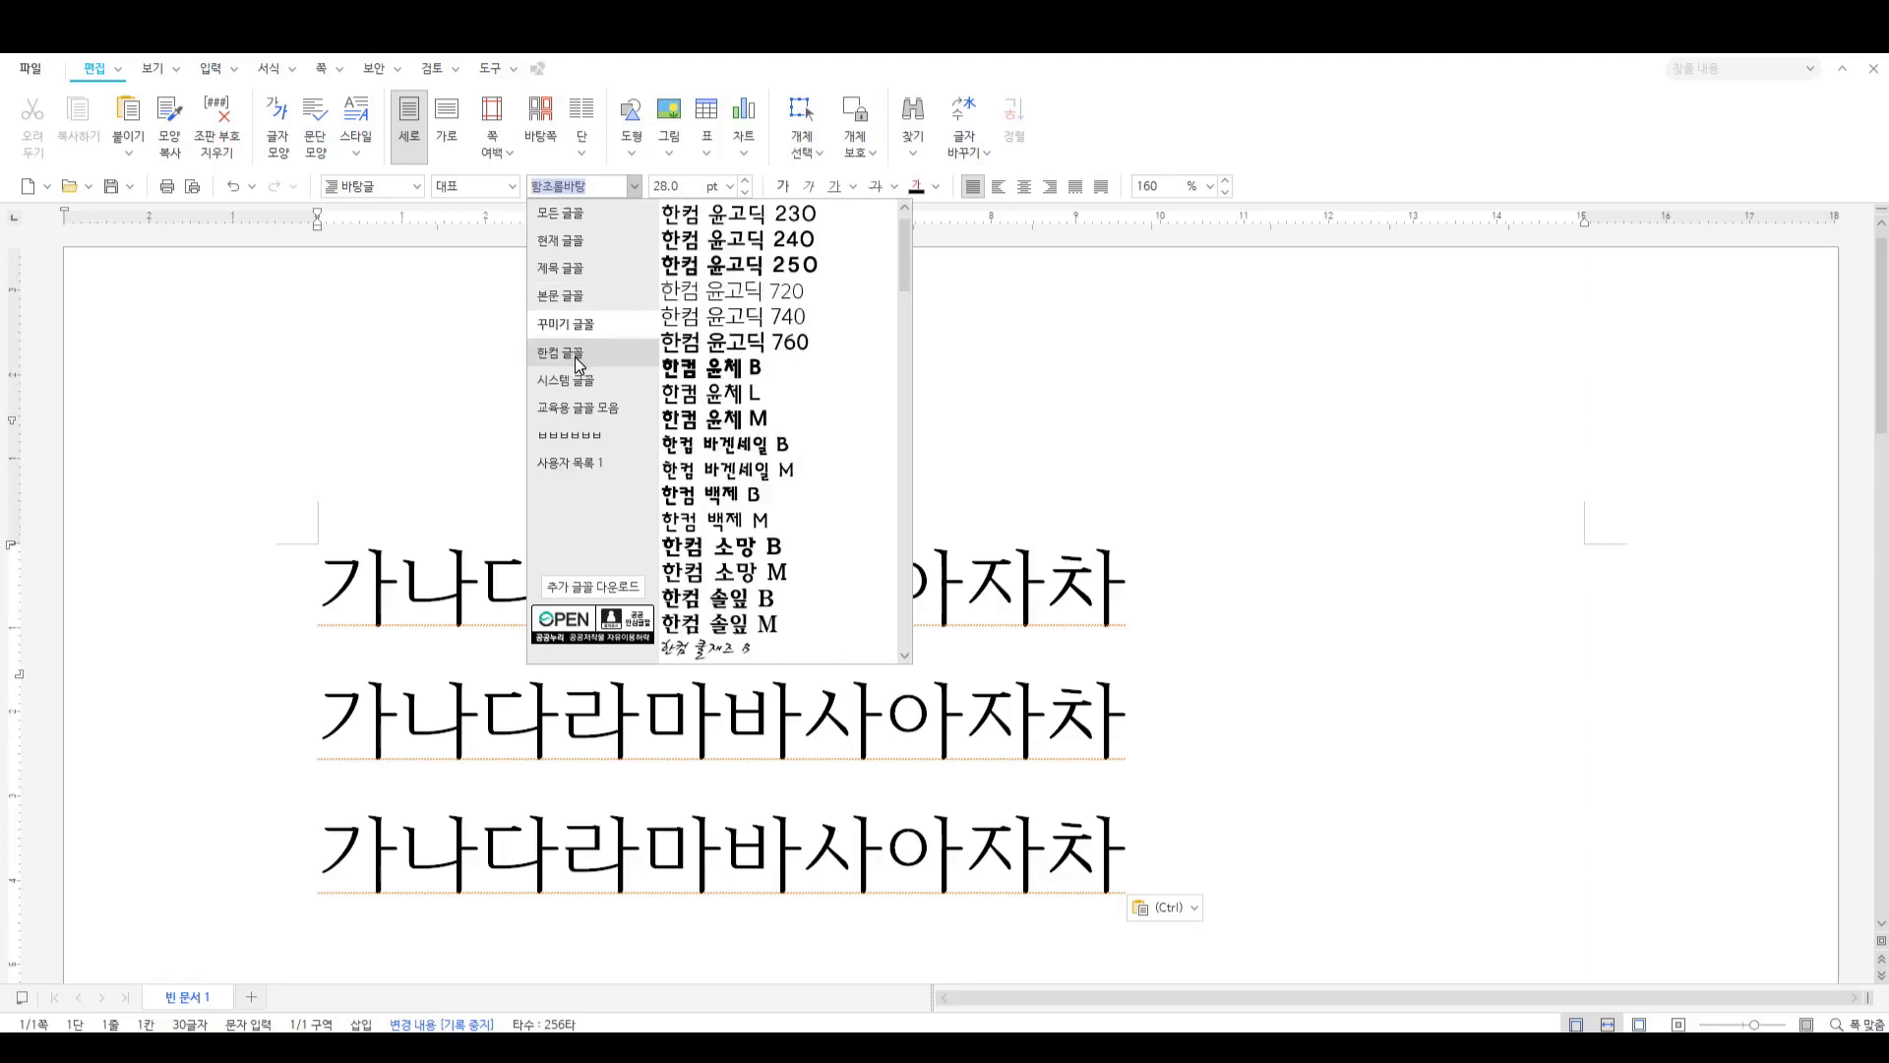
left_click(575, 355)
left_click(607, 384)
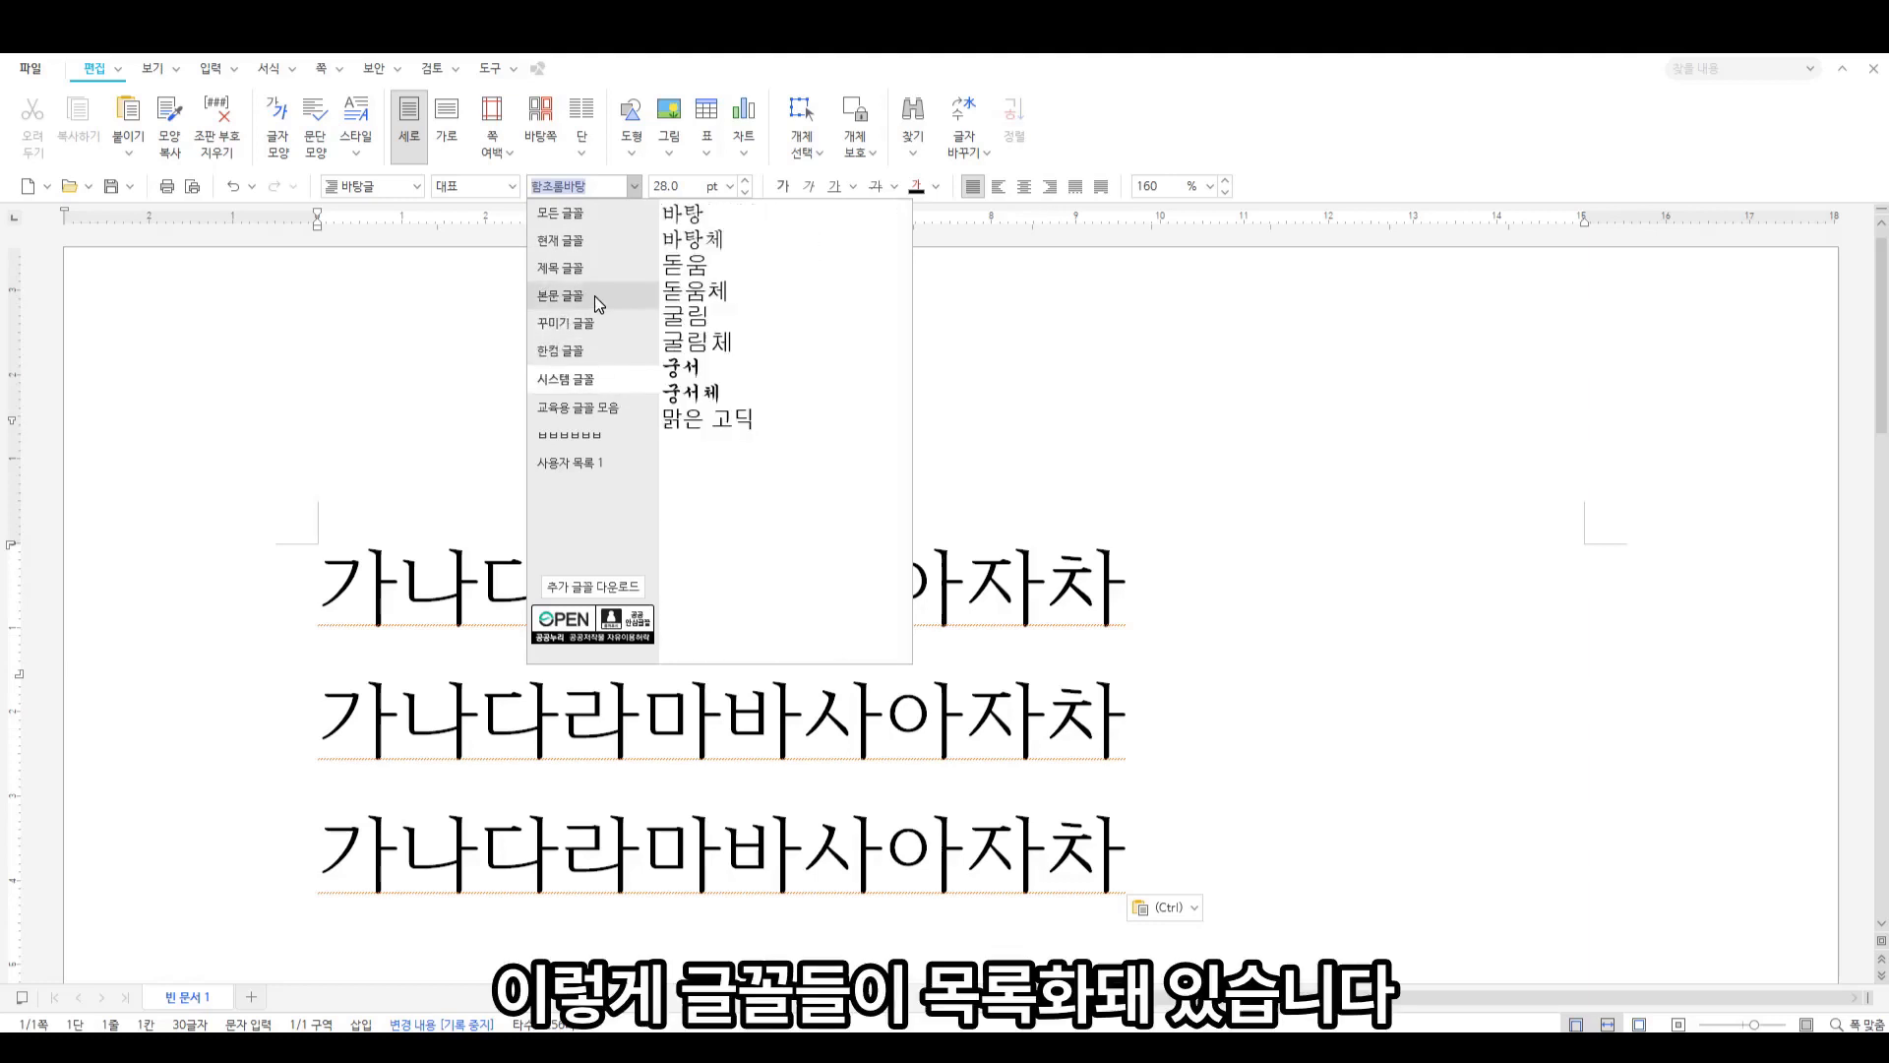
Go through the font categories again up to 시스템 글꼴 and back to 현재 글꼴 to see how fonts are grouped
left_click(591, 217)
left_click(570, 241)
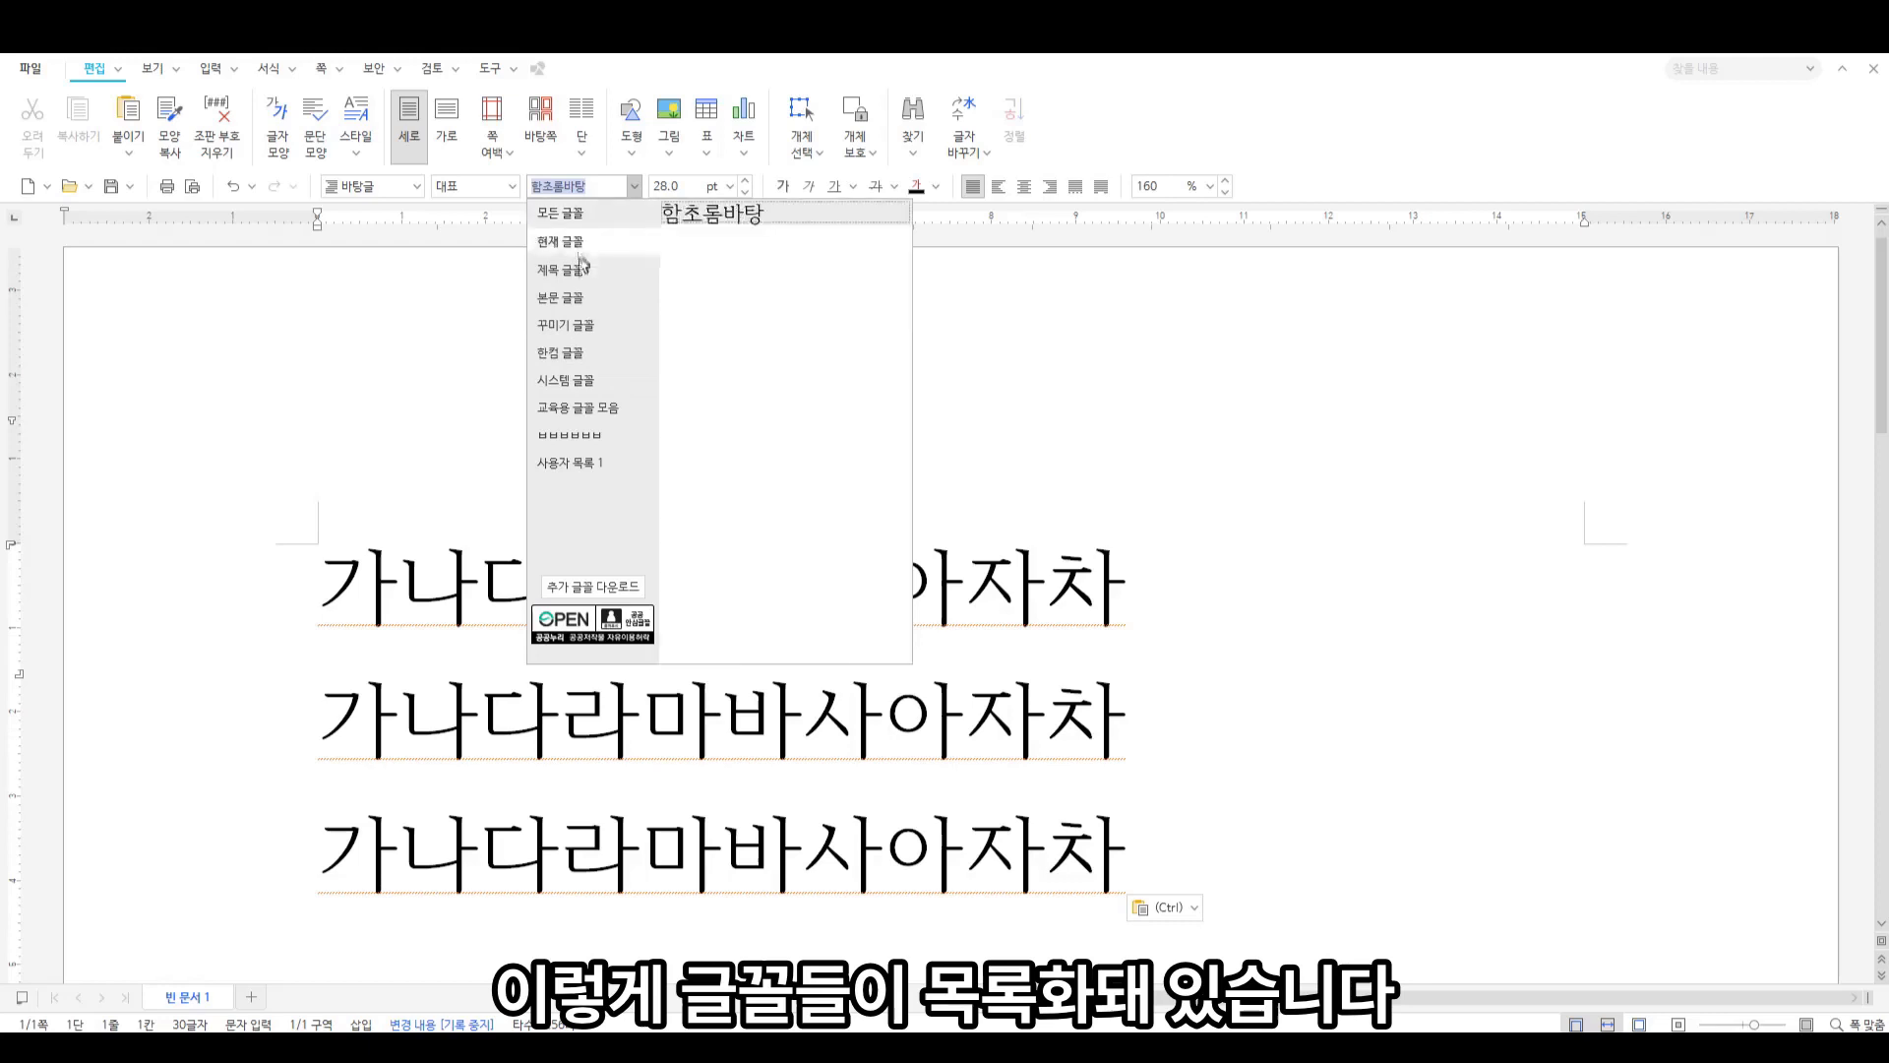
left_click(571, 297)
left_click(571, 324)
left_click(569, 353)
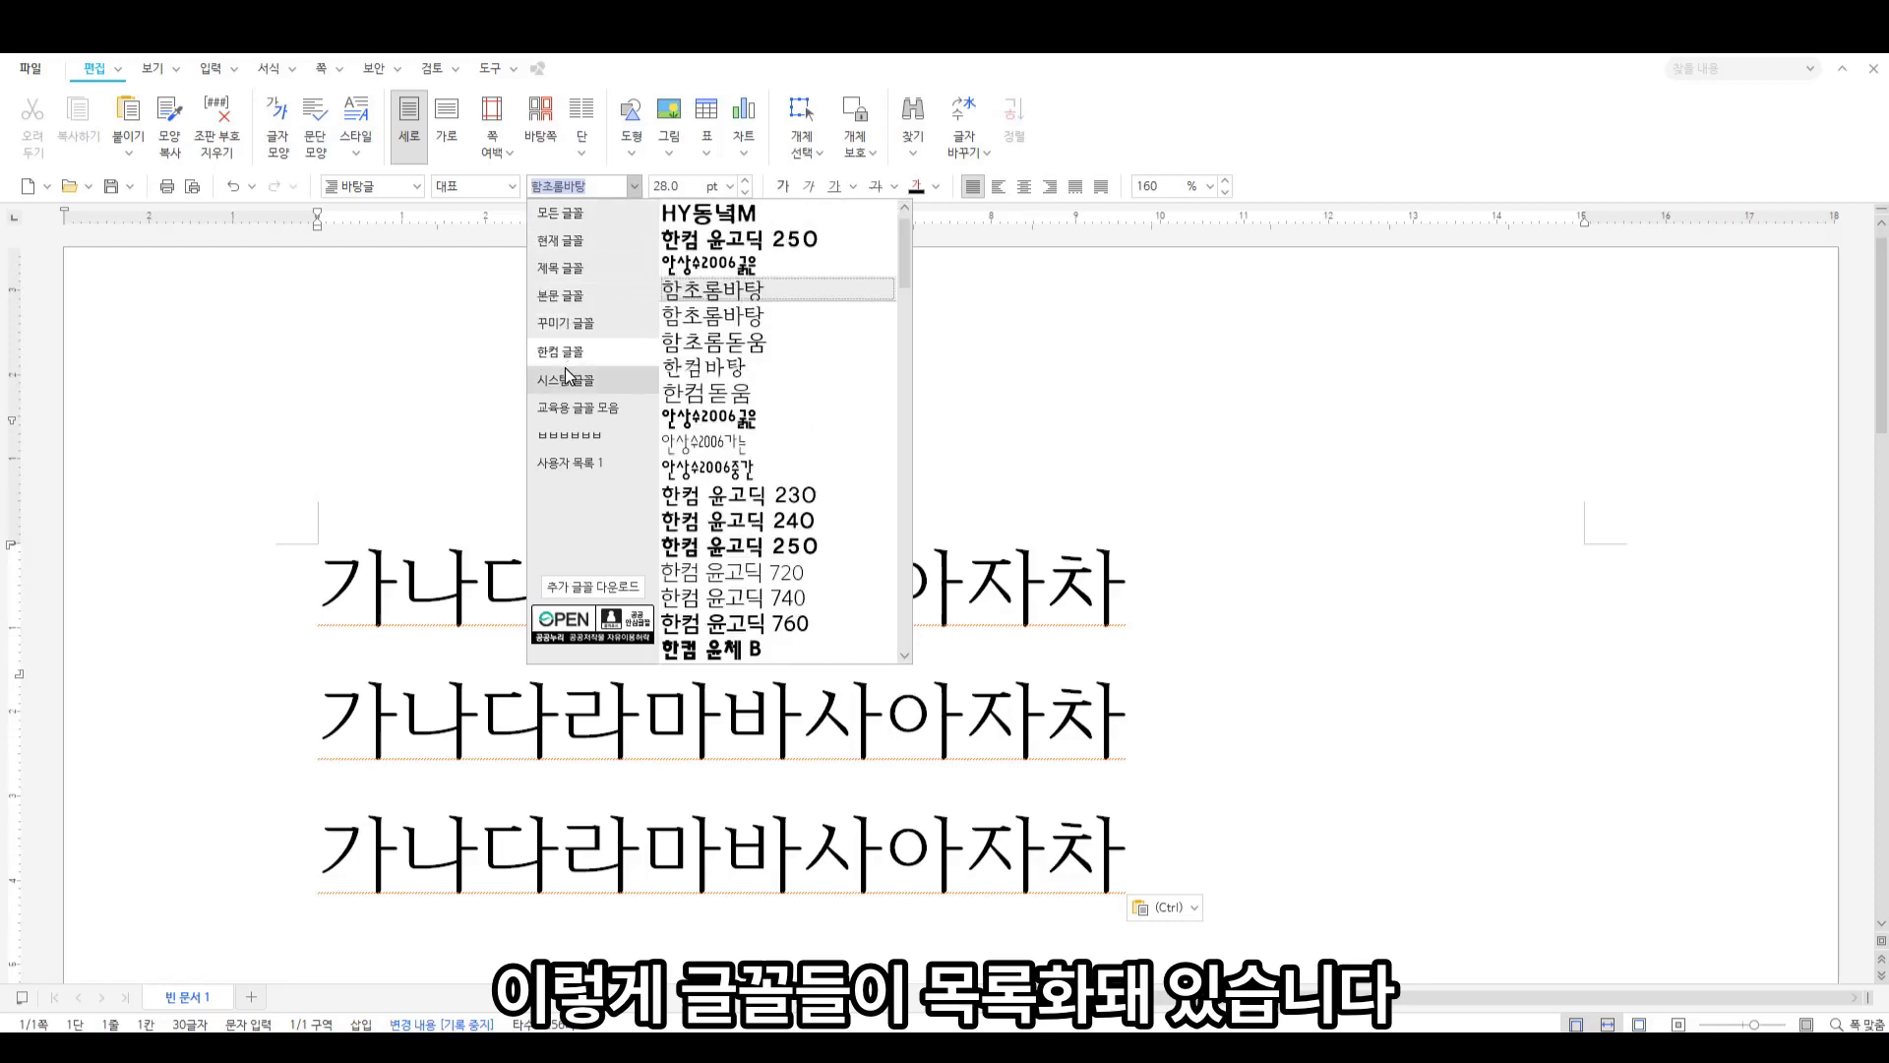
left_click(568, 380)
left_click(565, 353)
left_click(569, 325)
left_click(569, 295)
left_click(565, 268)
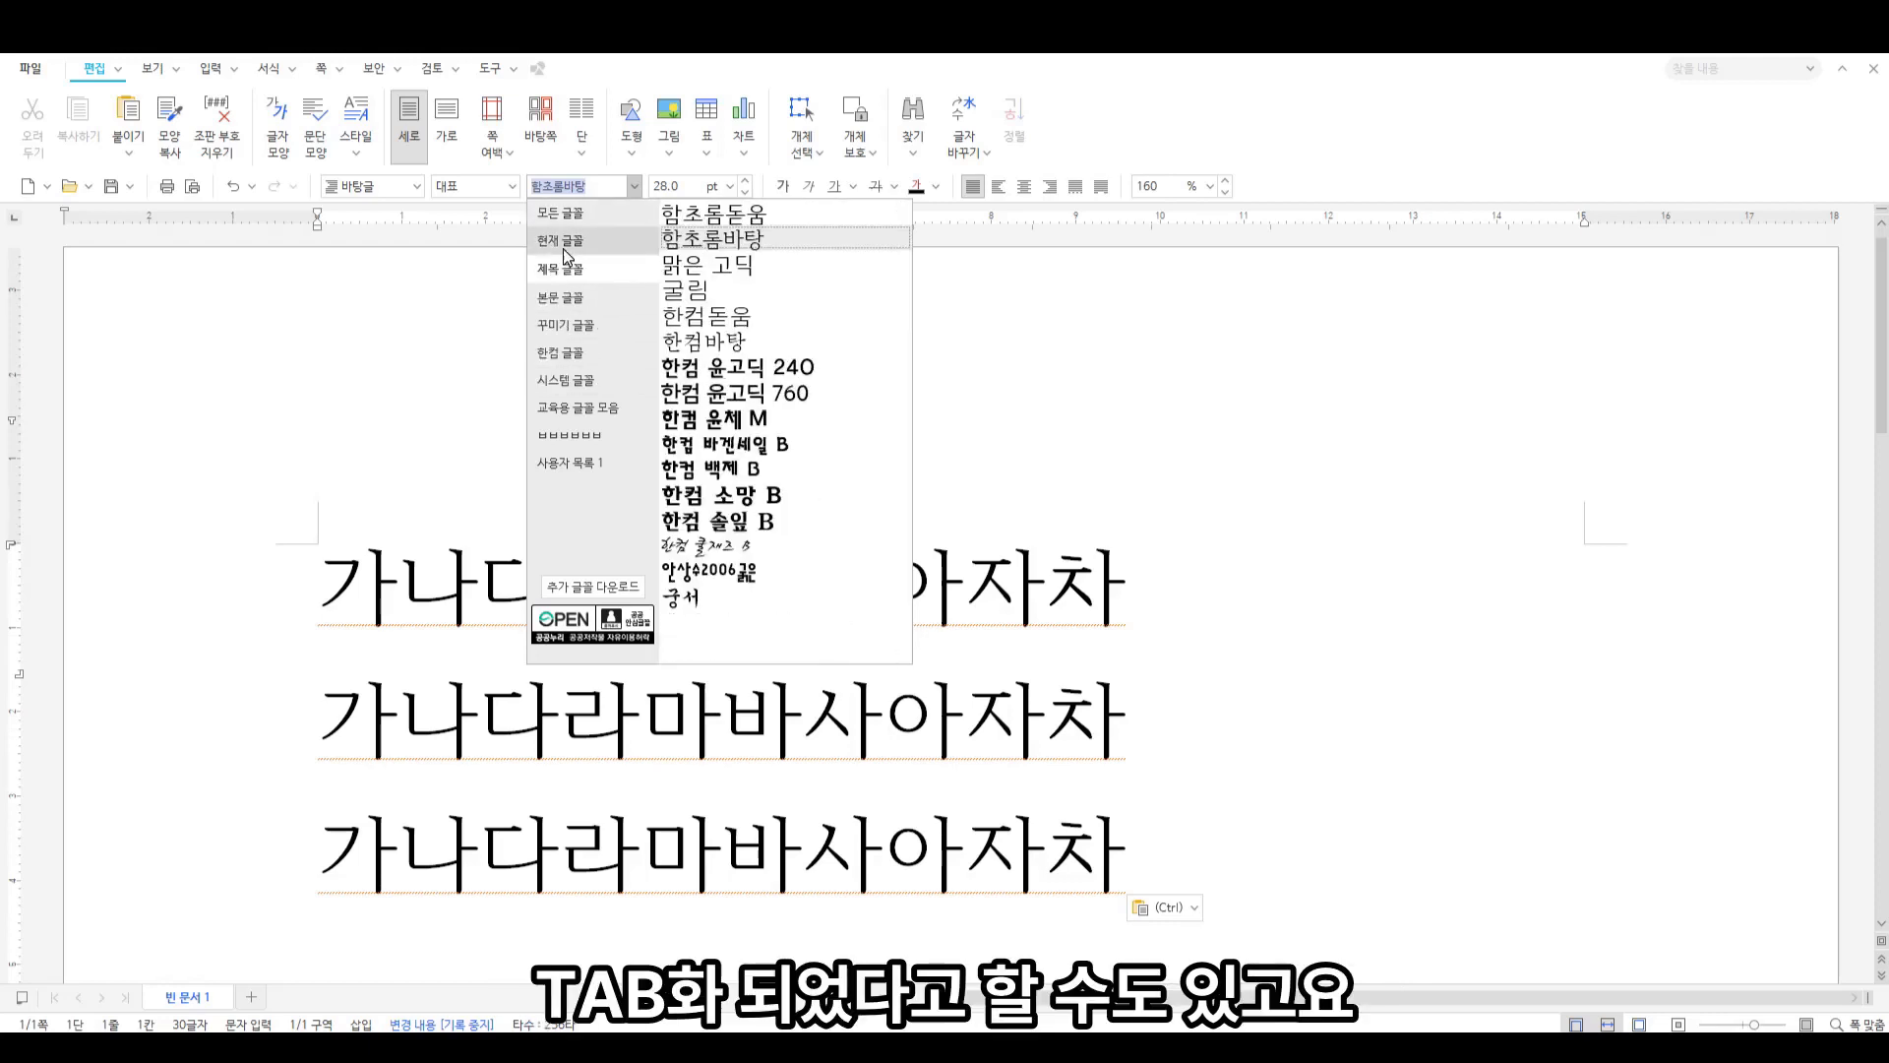
left_click(566, 241)
Look through the complete 모든 글꼴 list from its end back to its beginning
left_click(577, 212)
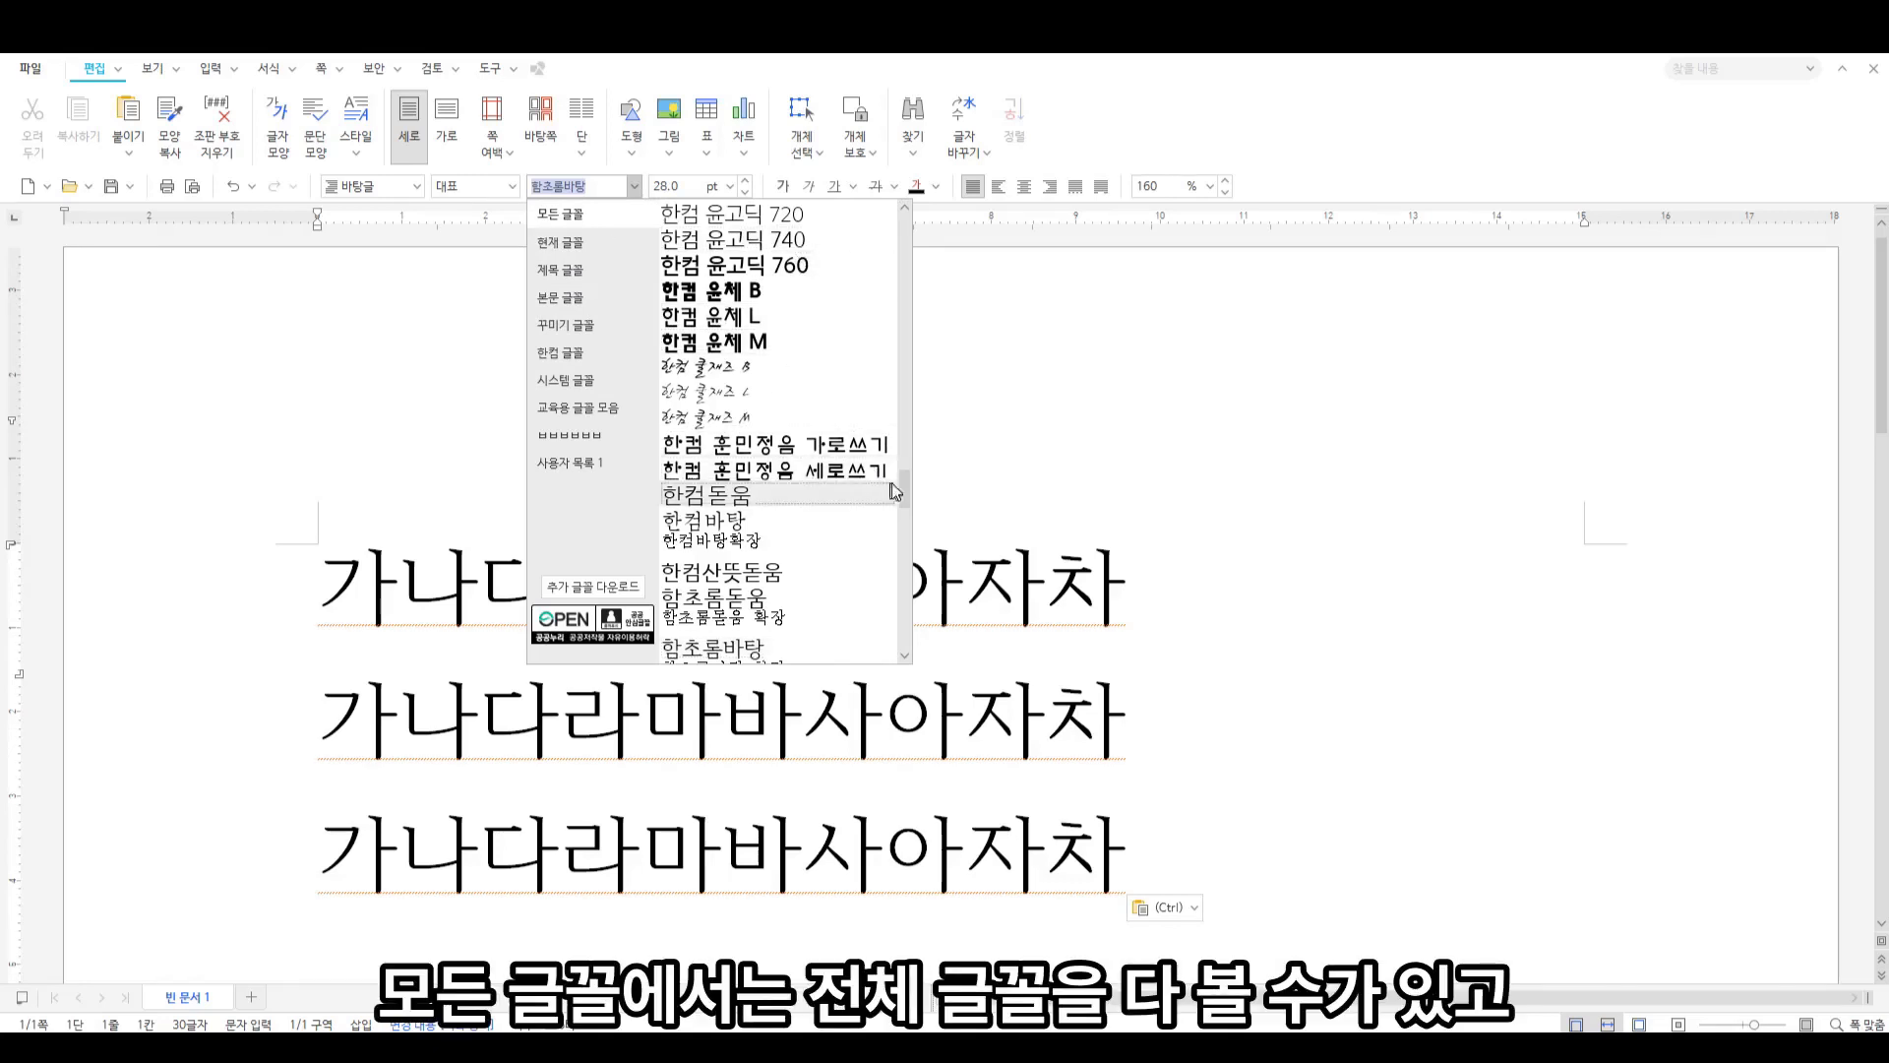
left_click_drag(901, 490, 907, 655)
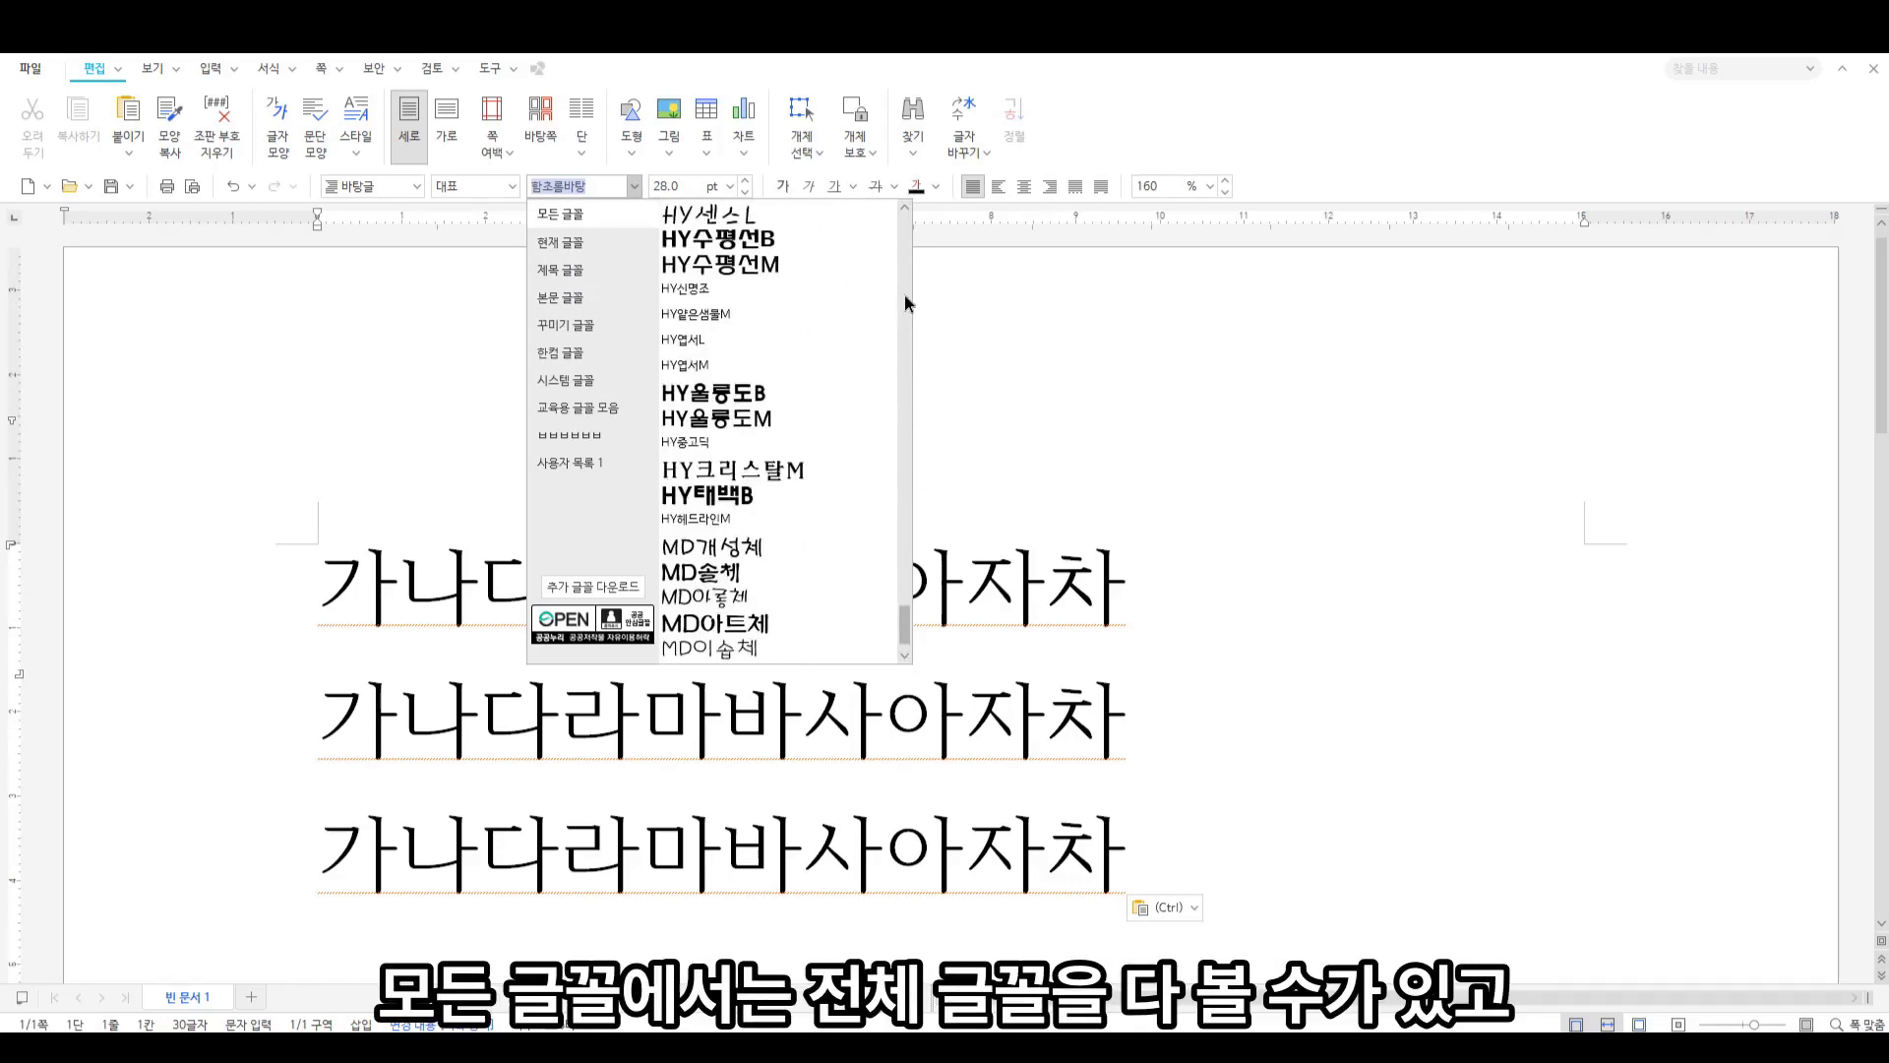
left_click_drag(906, 317, 909, 196)
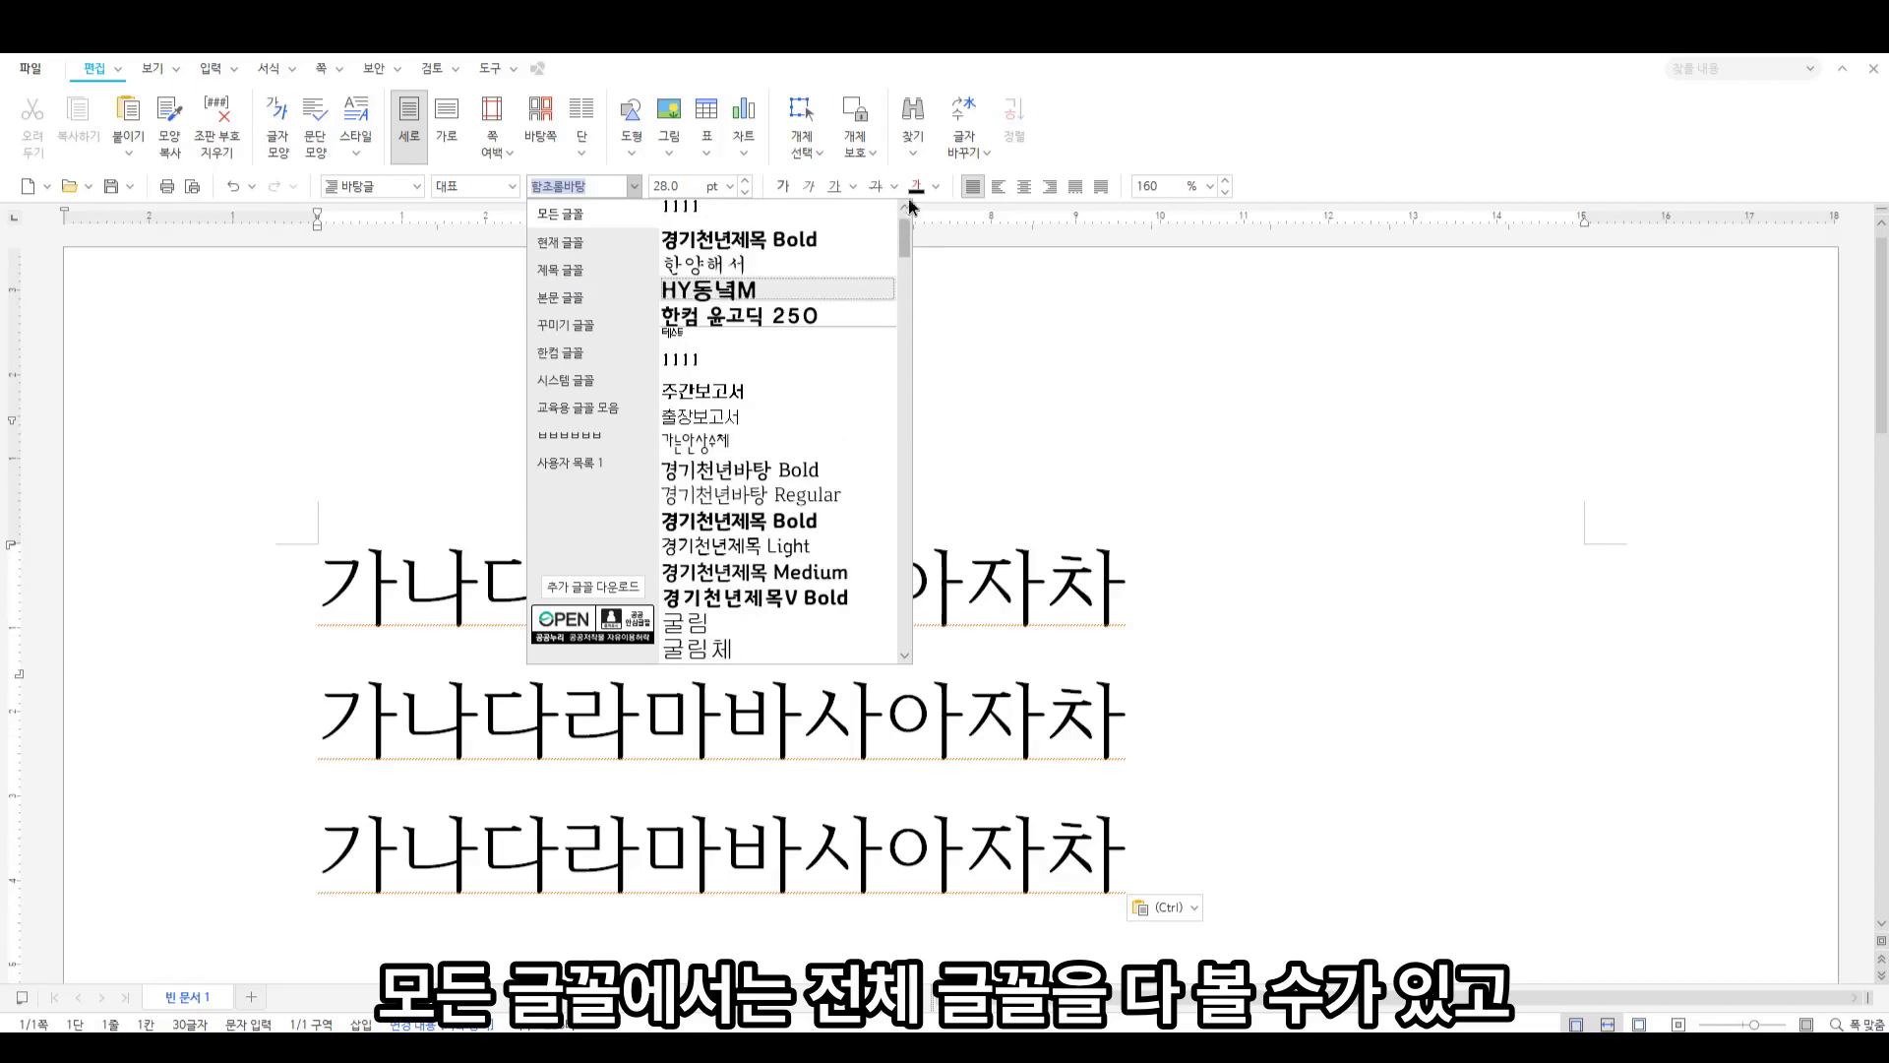
Review the fonts listed under 현재 글꼴, 제목 글꼴, 본문 글꼴, 꾸미기 글꼴, 한컴 글꼴 and 시스템 글꼴
left_click(576, 244)
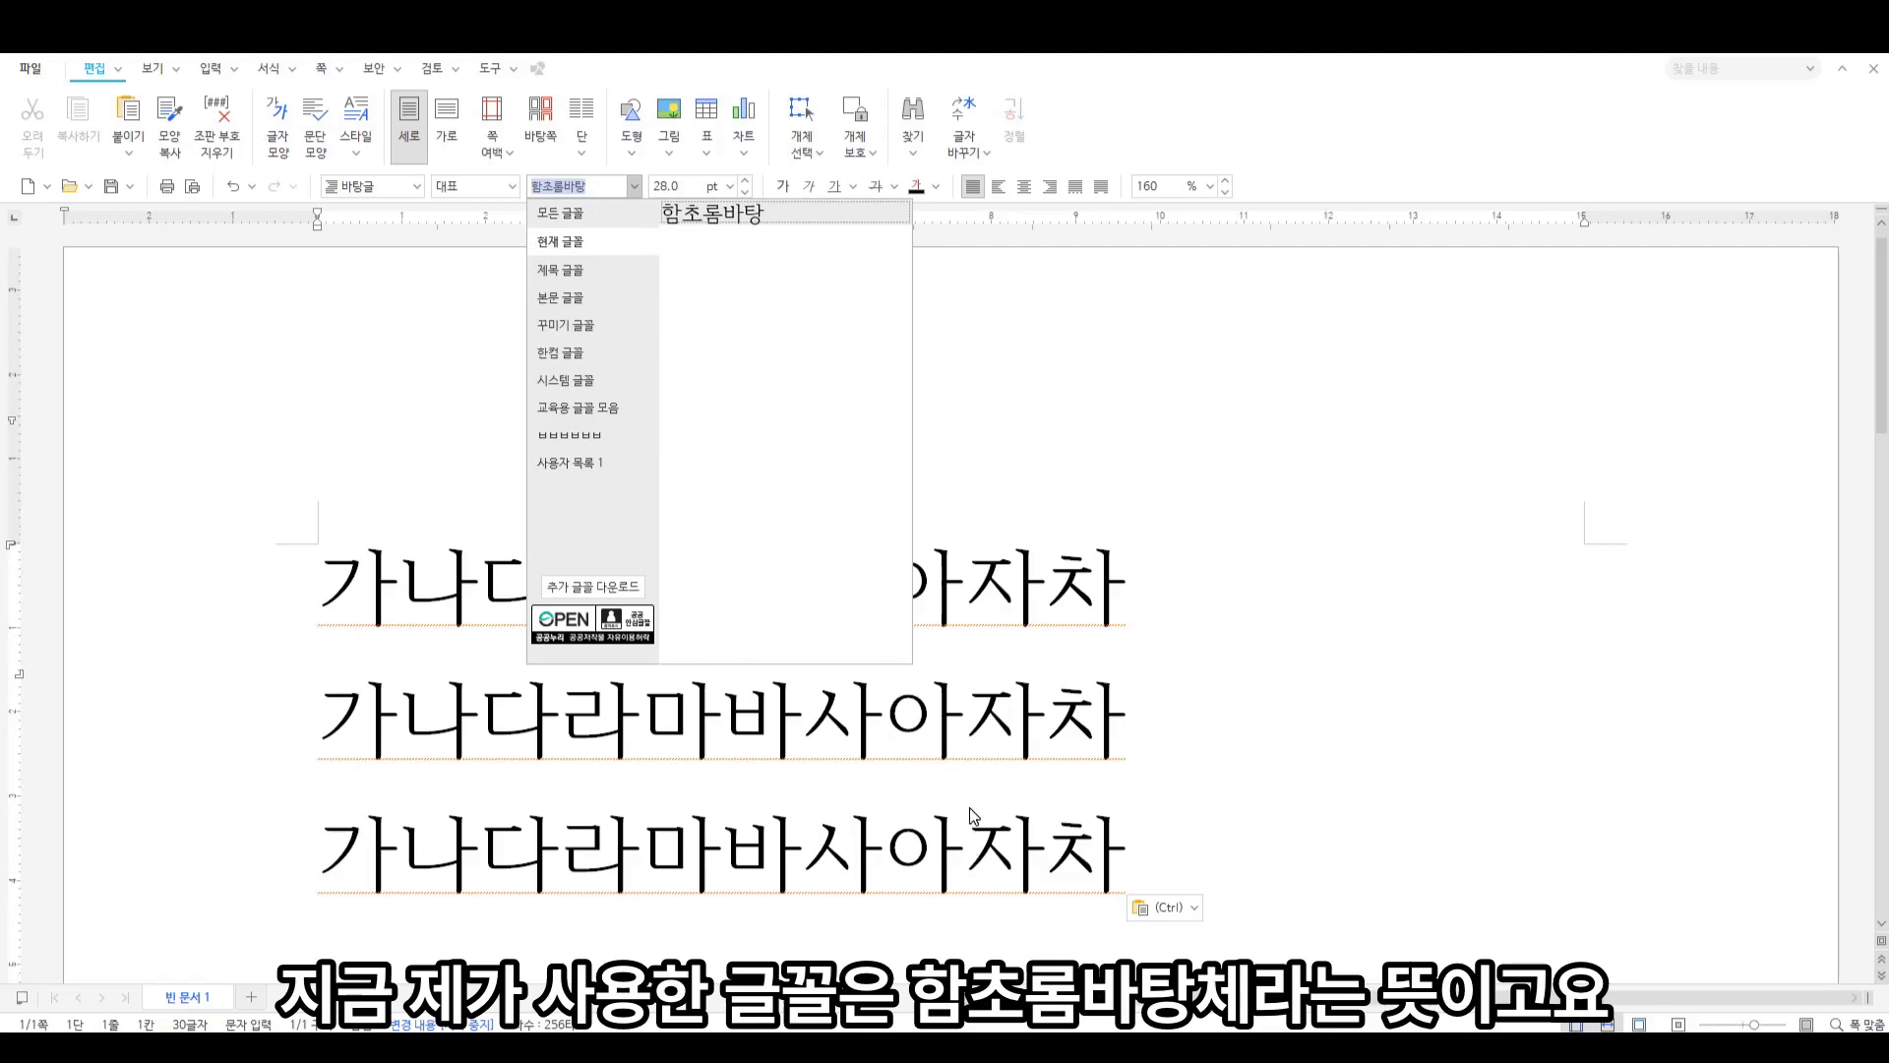
left_click(584, 274)
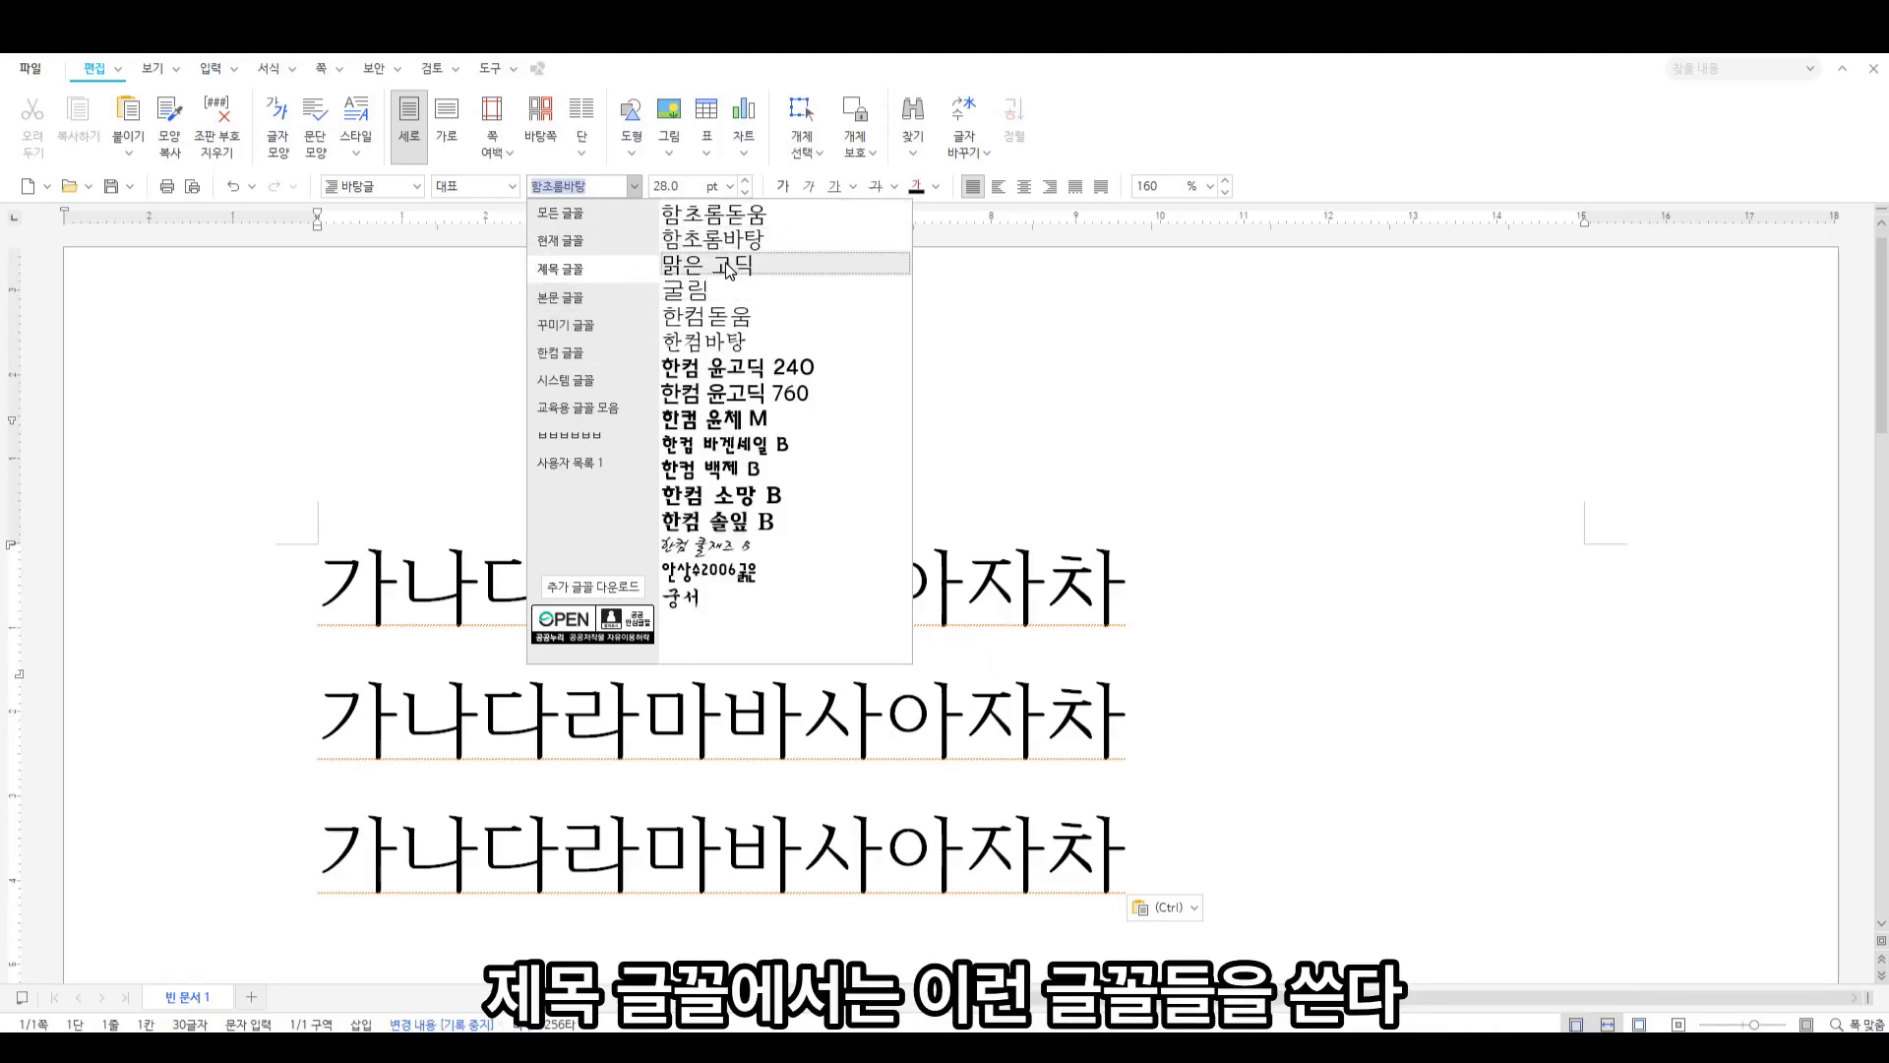
left_click(579, 296)
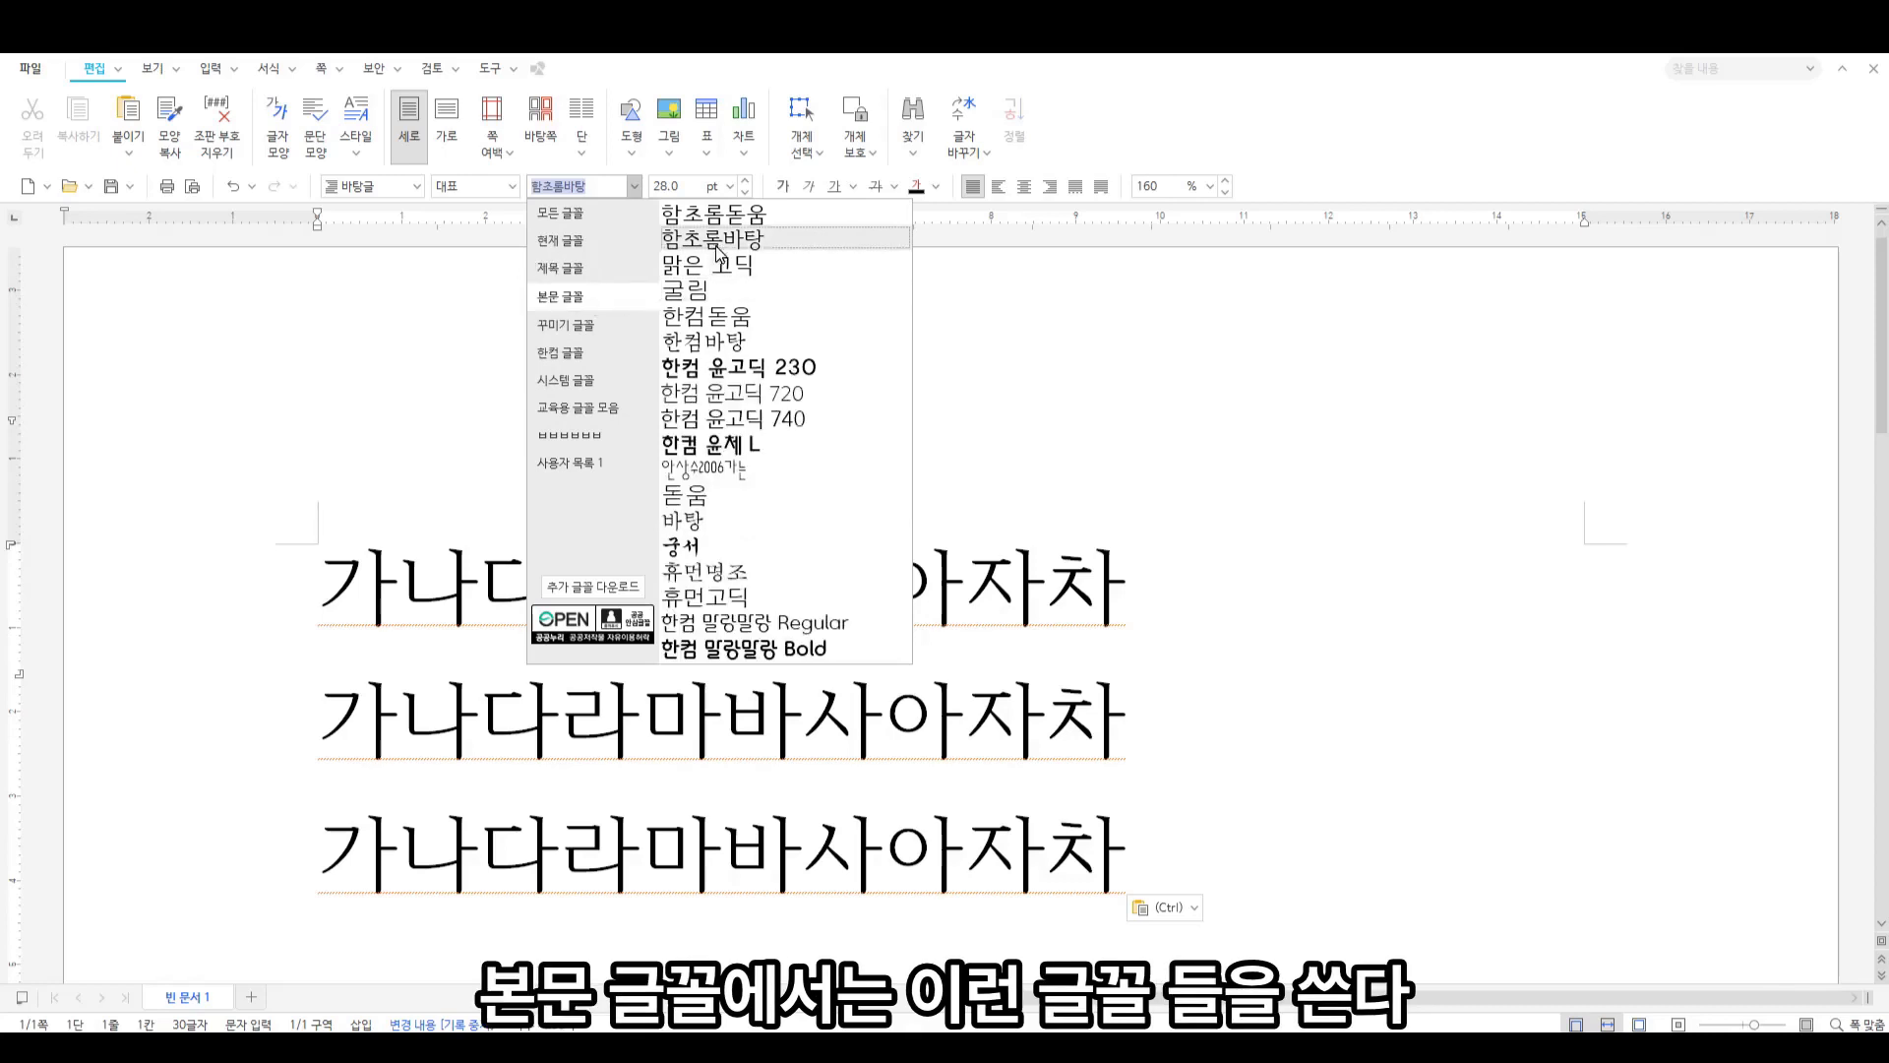
left_click(597, 335)
scroll(770, 381, "down", 8)
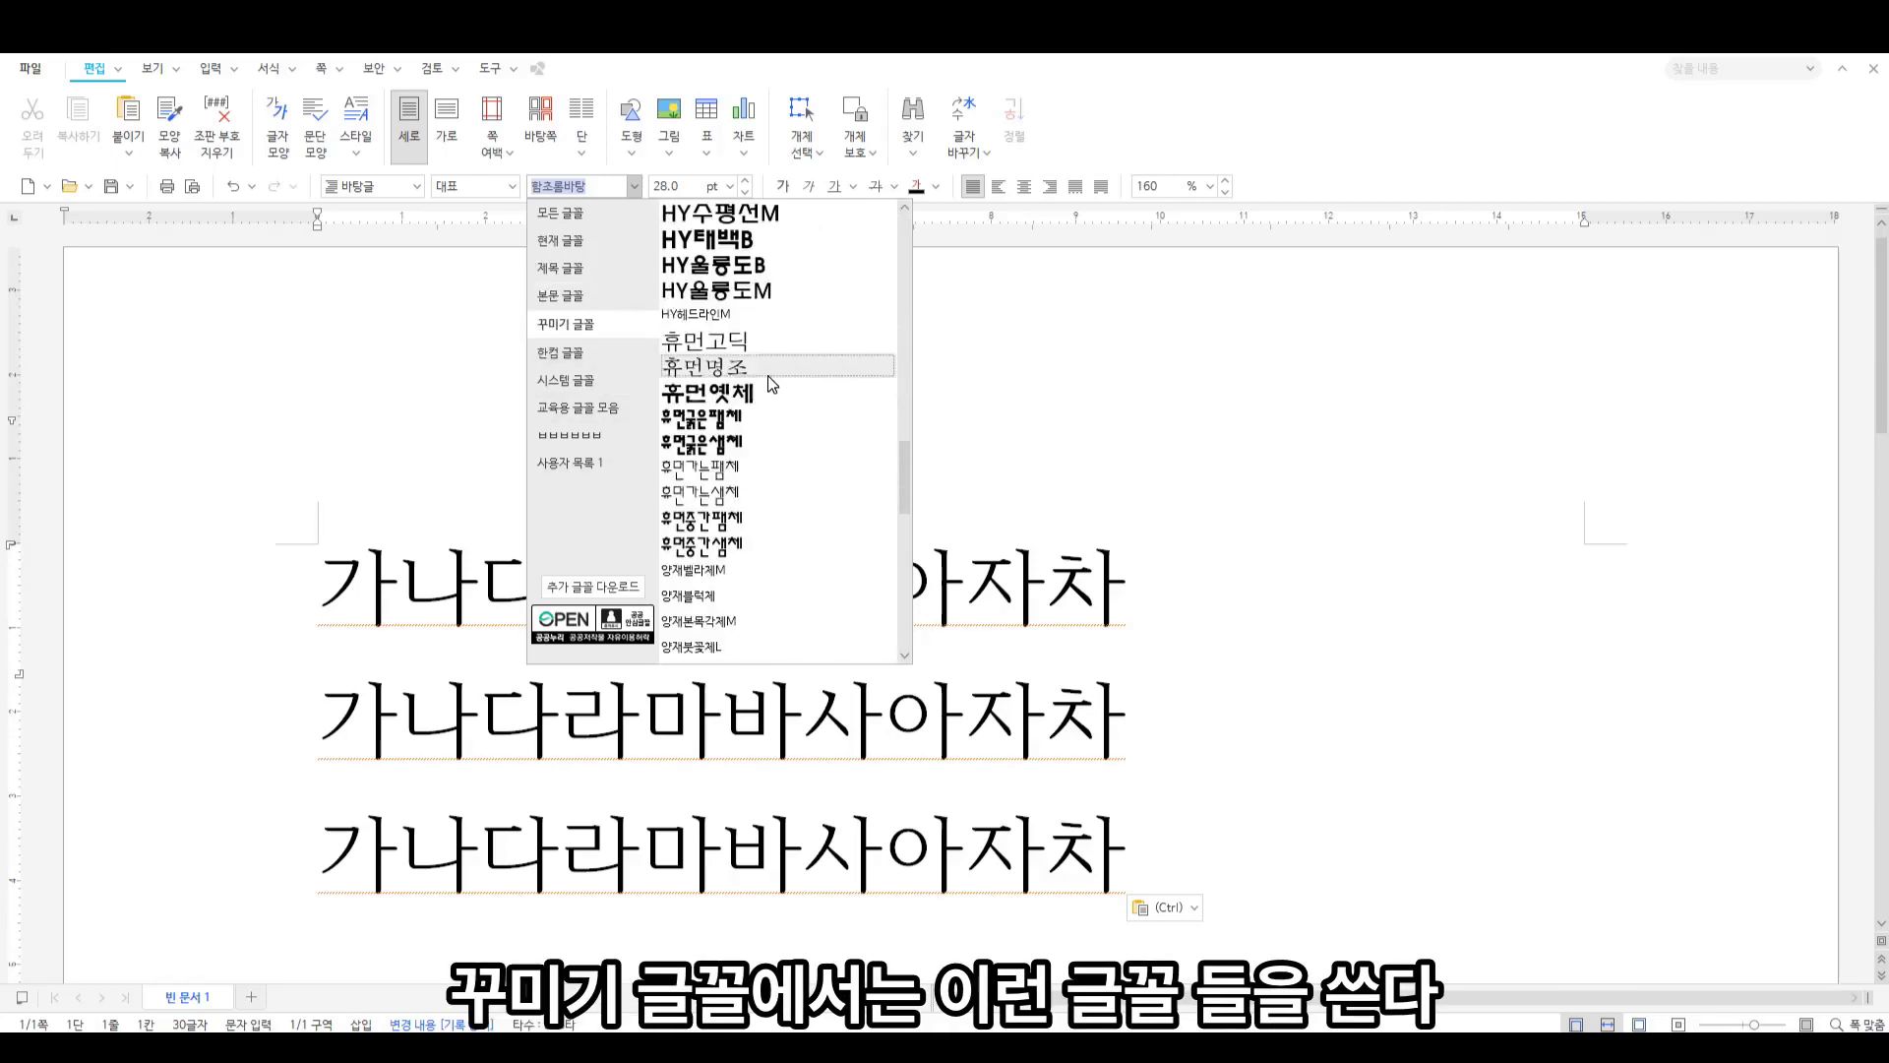
scroll(774, 382, "down", 5)
left_click(579, 352)
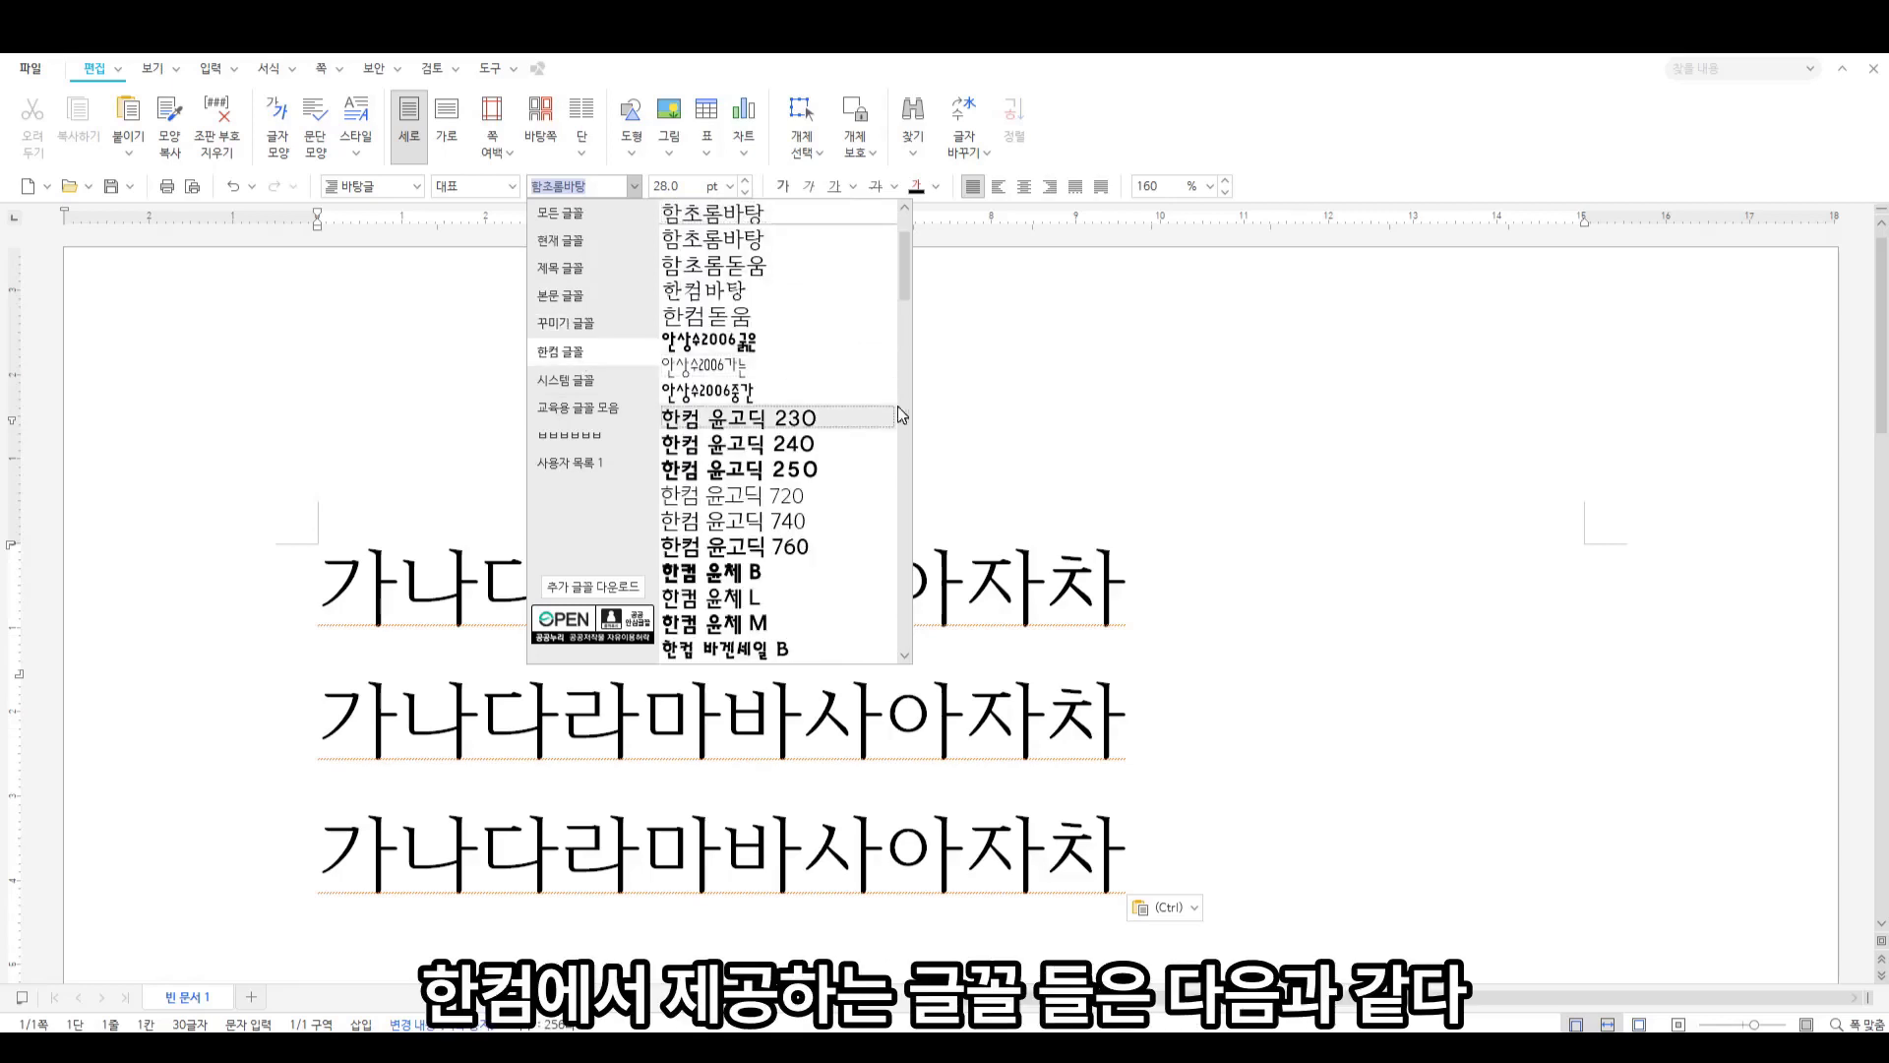
left_click_drag(901, 286, 890, 610)
left_click(565, 379)
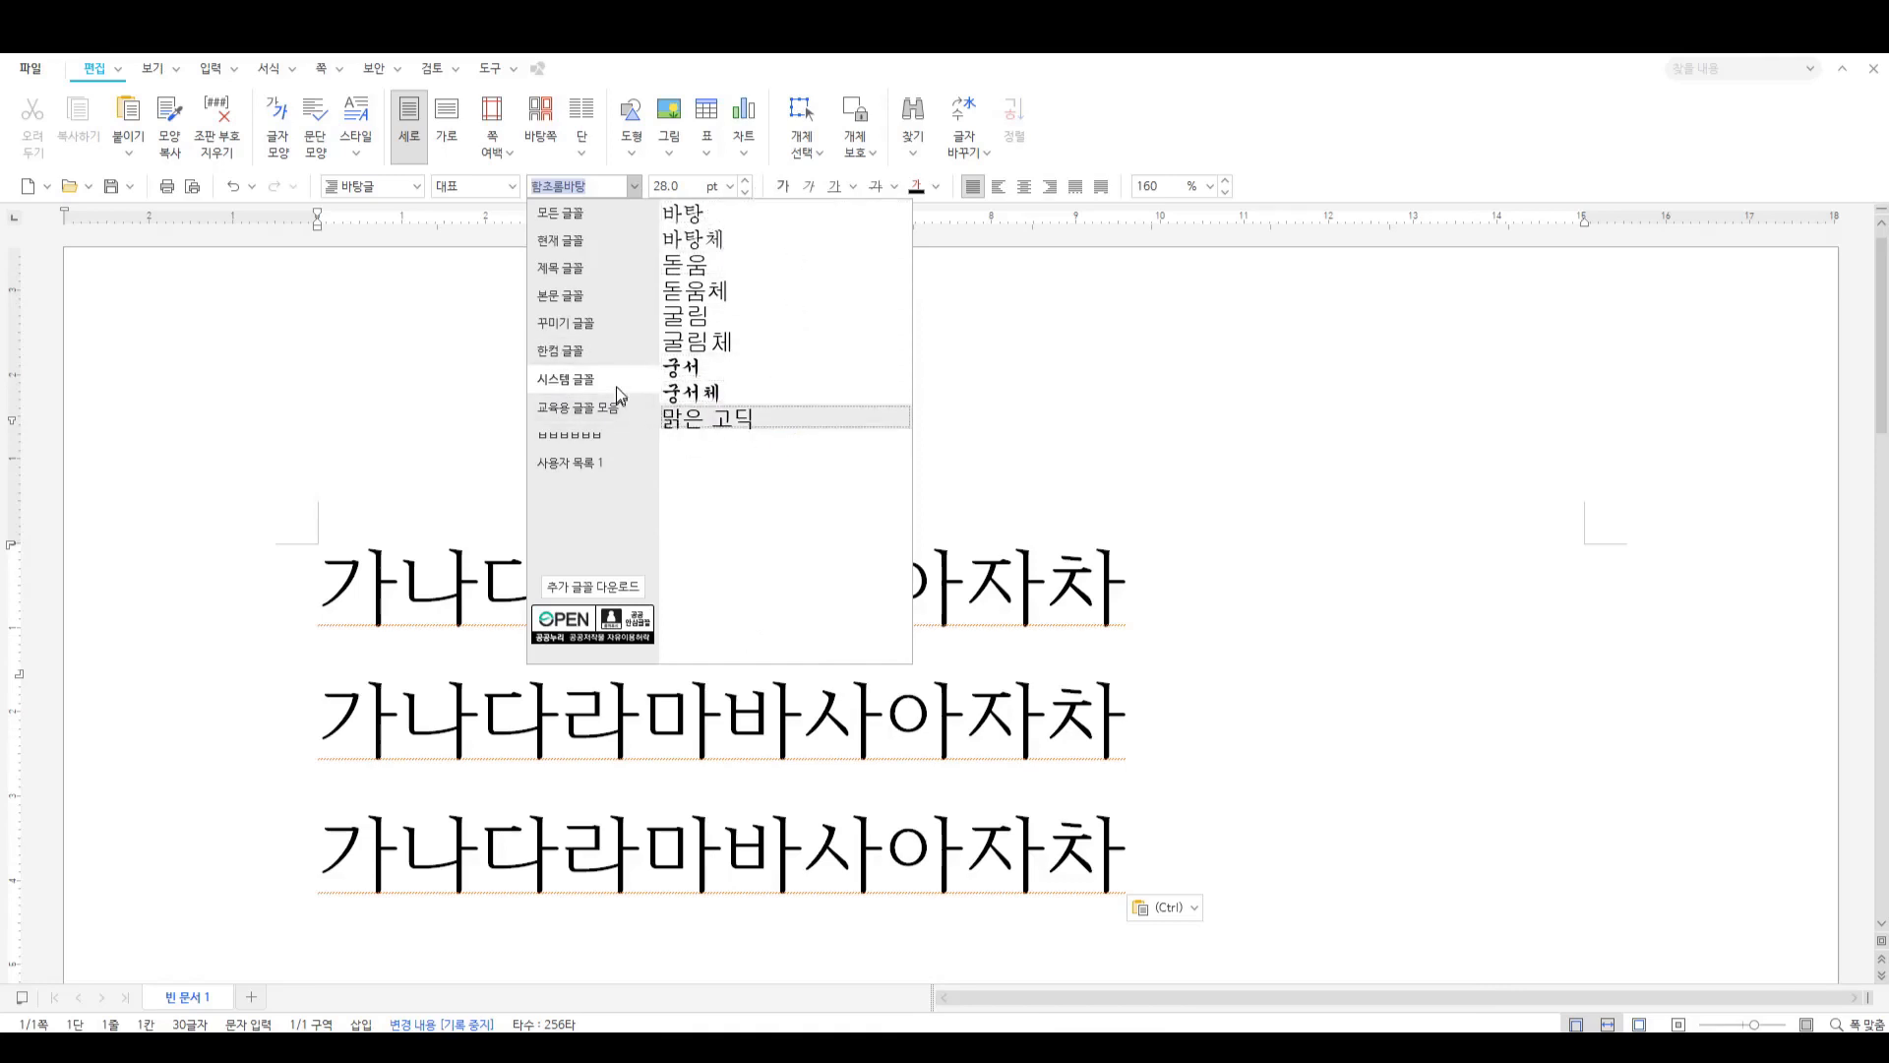
Look through the 모든 글꼴 list for 굴림, 나눔고딕, 휴먼둥근헤드라인 and the HY and MD fonts at its end
left_click(576, 215)
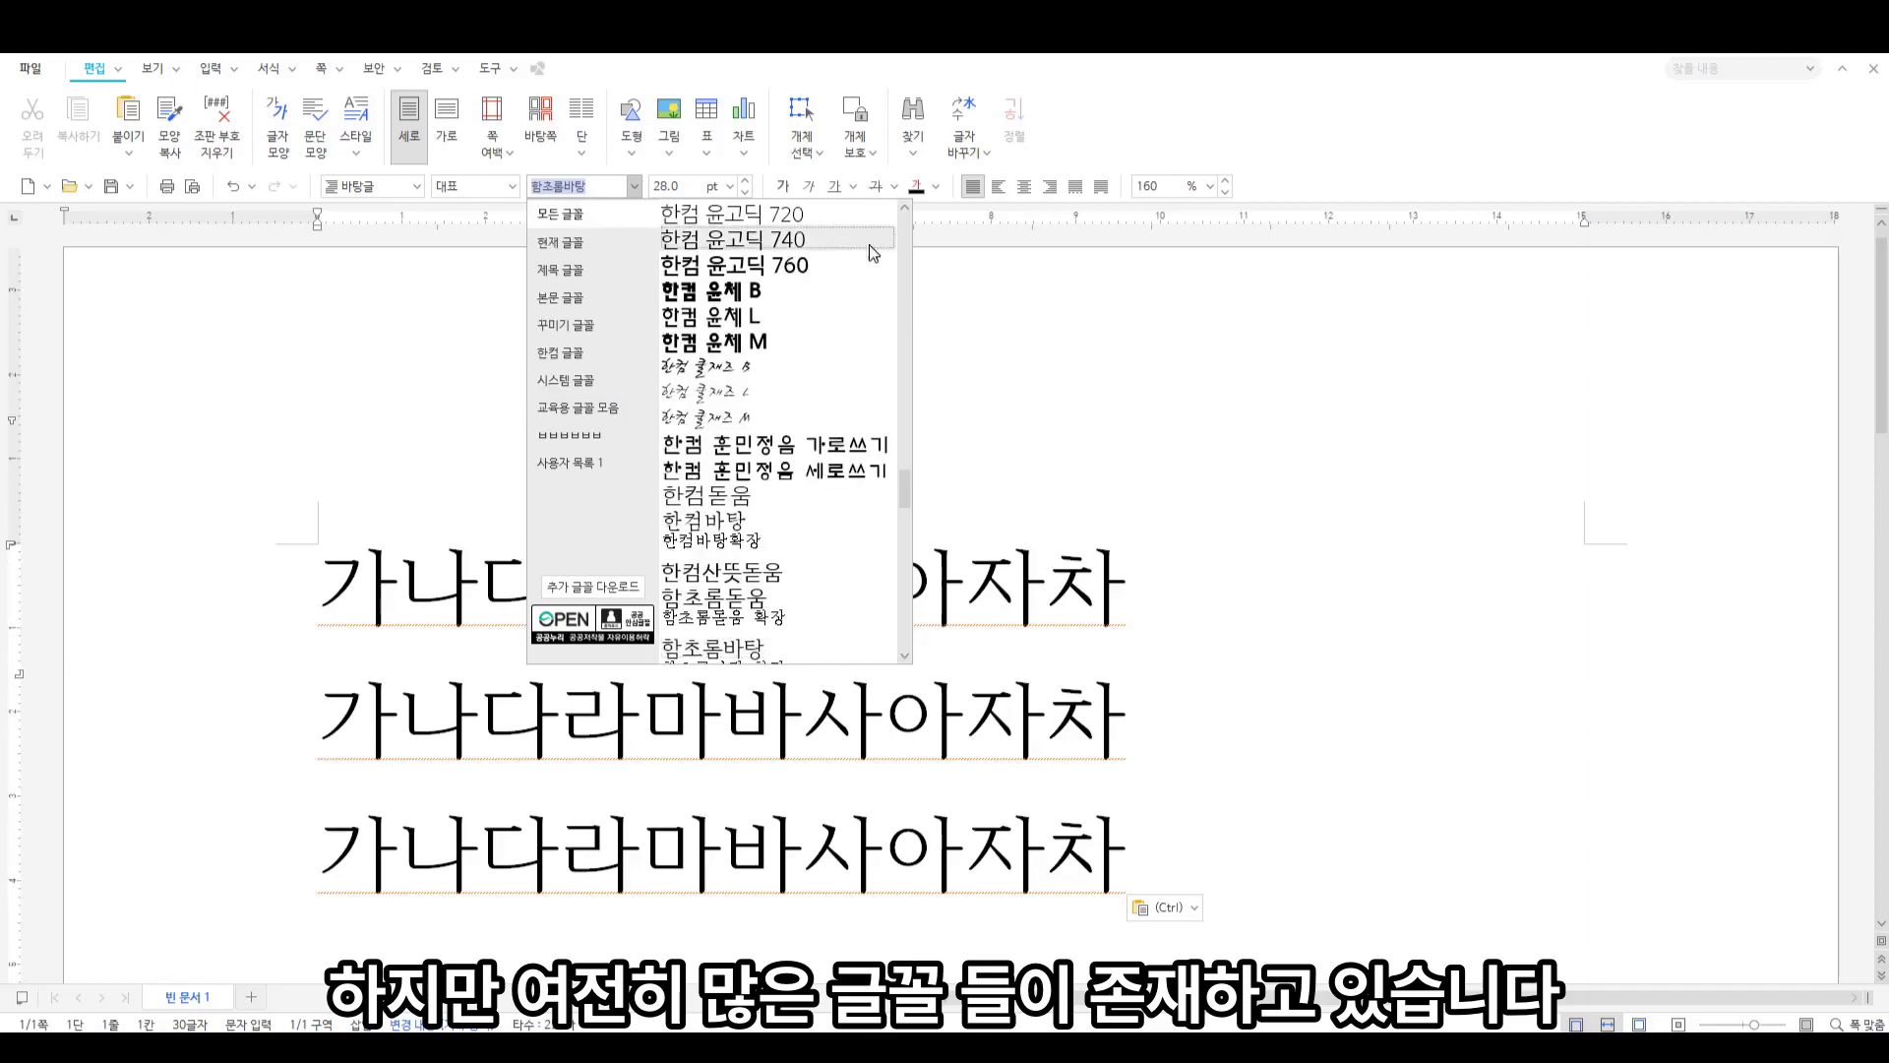
left_click_drag(903, 495, 901, 670)
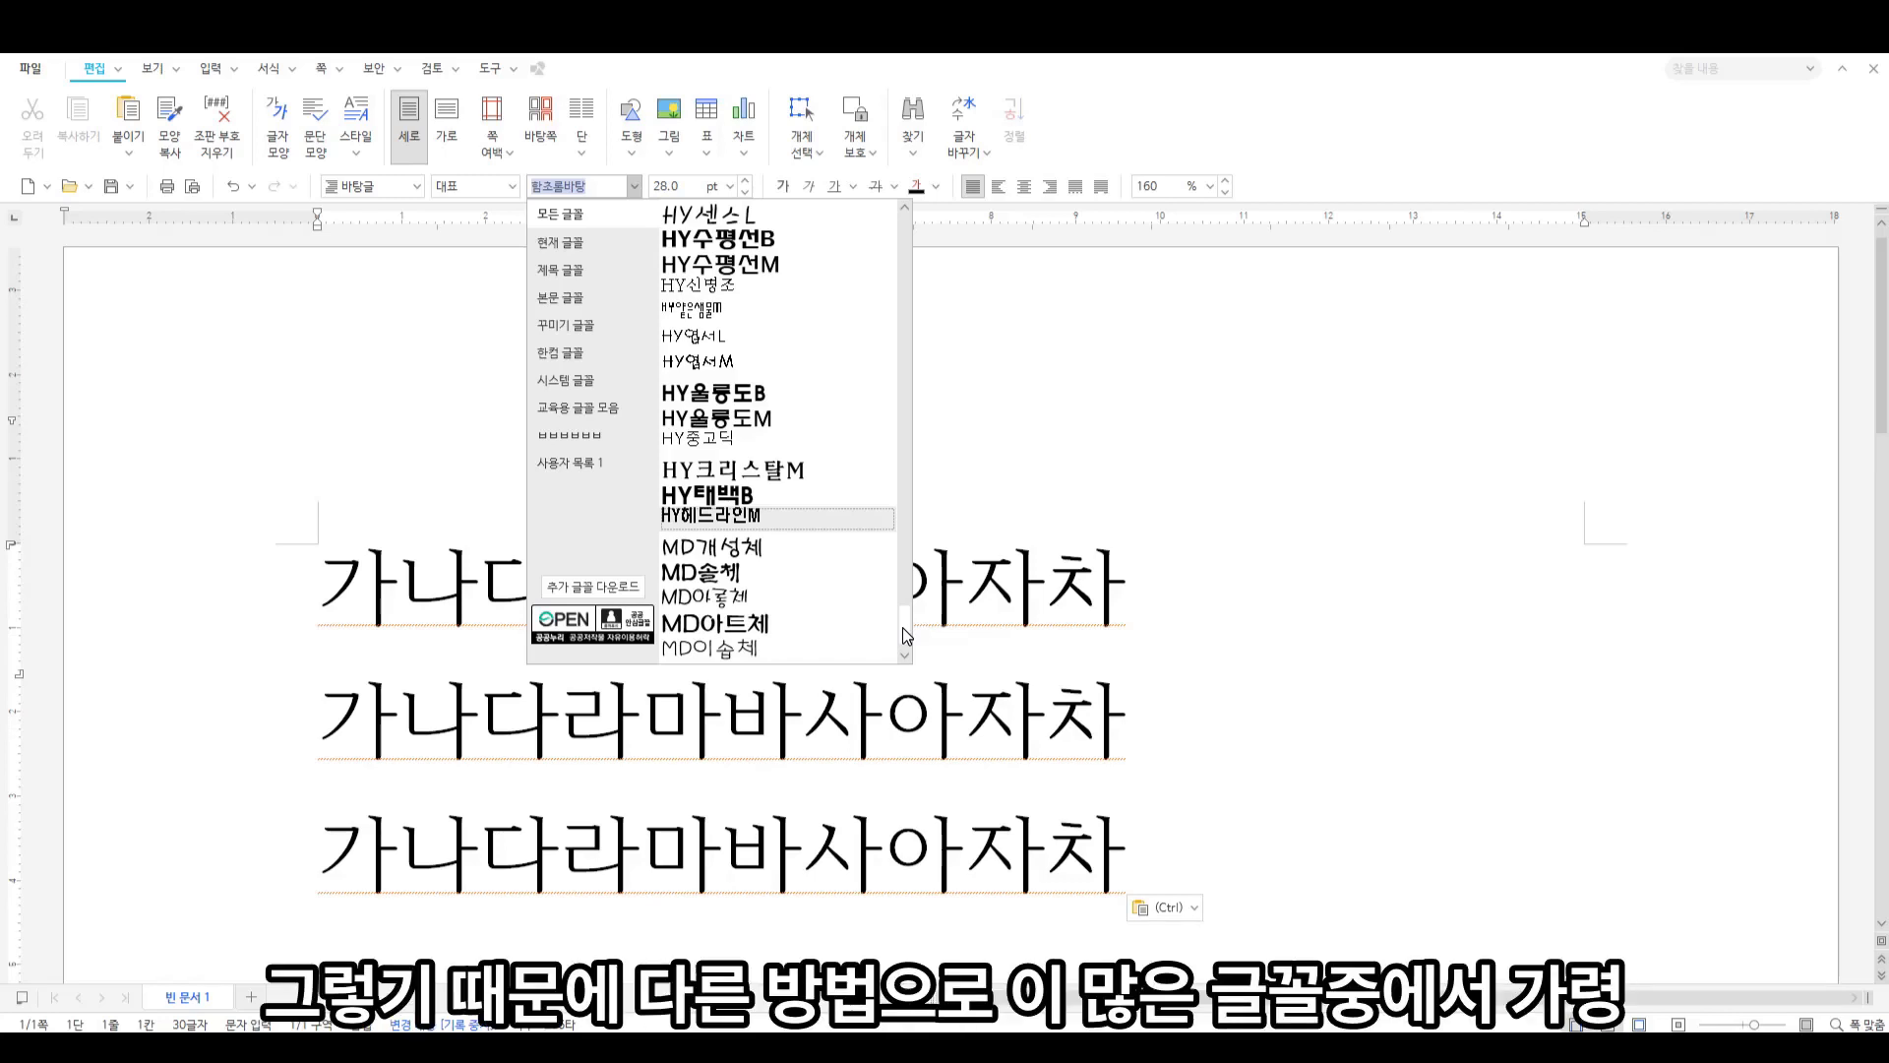
left_click_drag(906, 635, 920, 231)
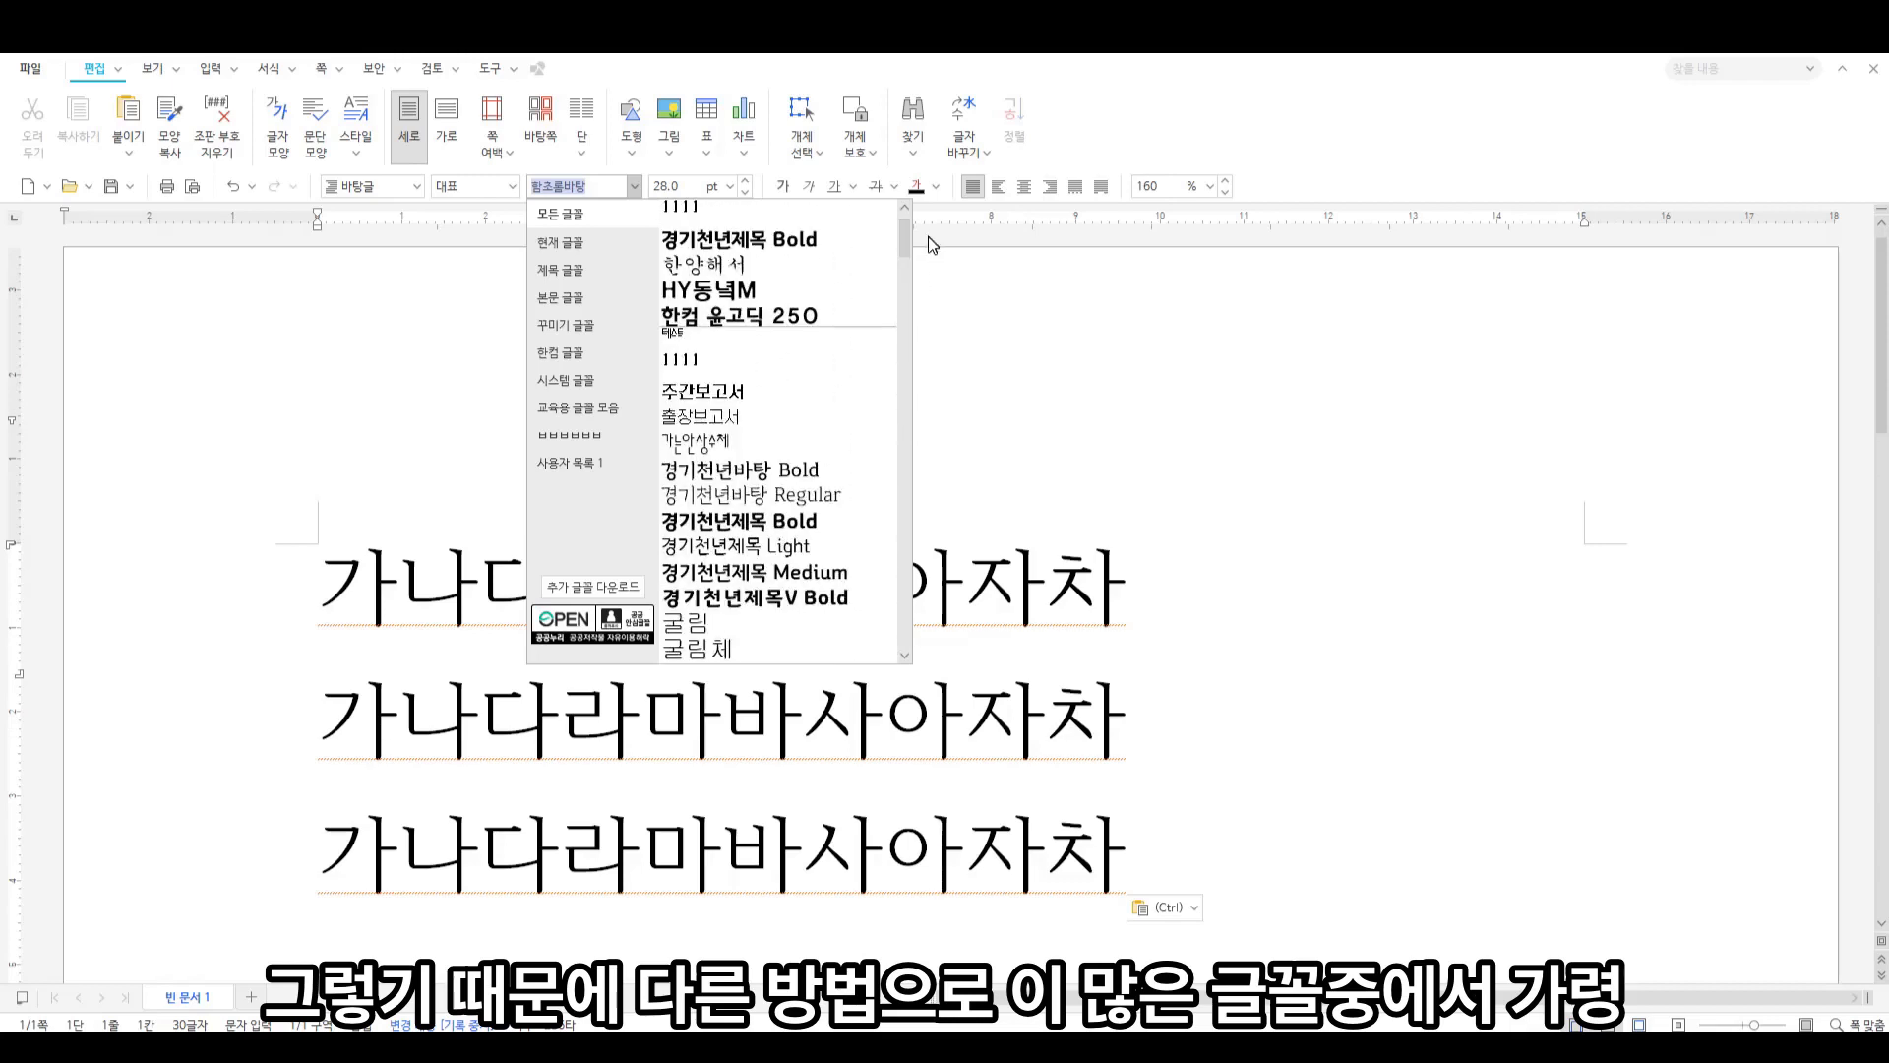
left_click_drag(907, 239, 903, 272)
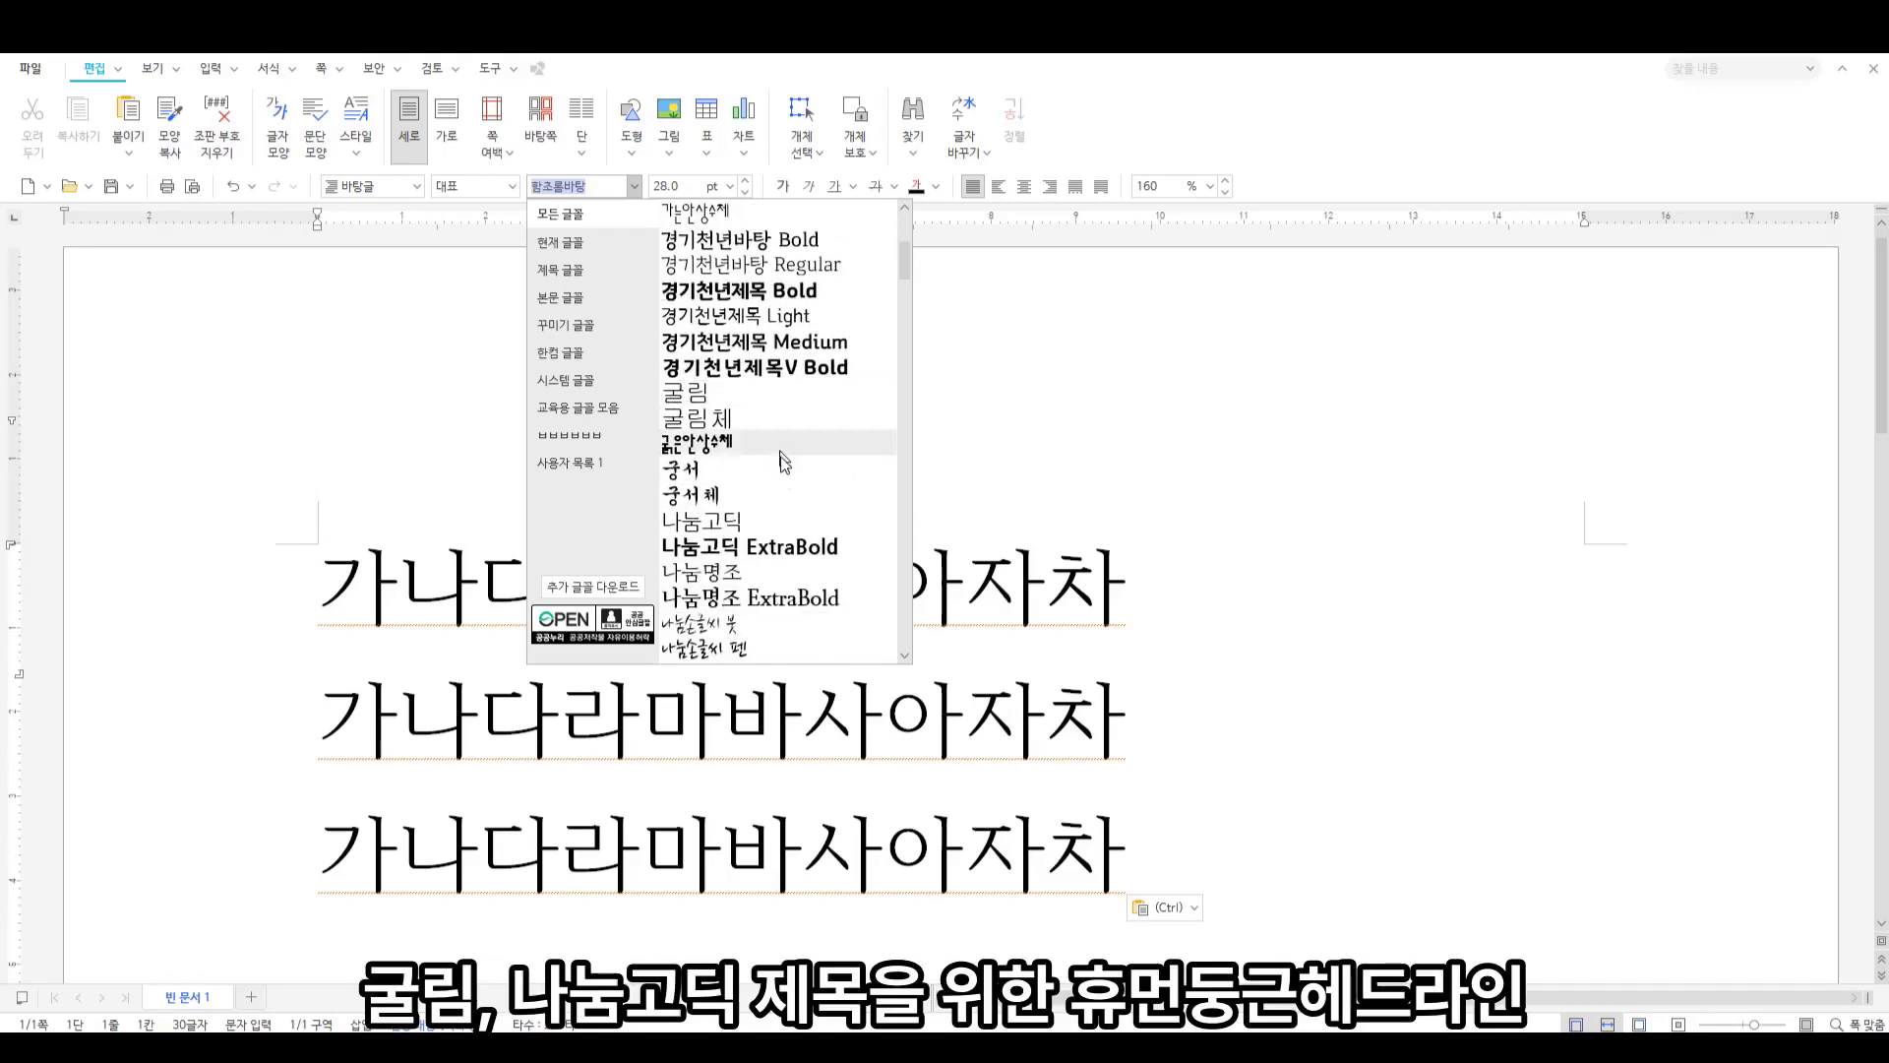
scroll(763, 518, "down", 3)
scroll(777, 518, "down", 1)
scroll(906, 304, "down", 1)
left_click_drag(905, 304, 883, 542)
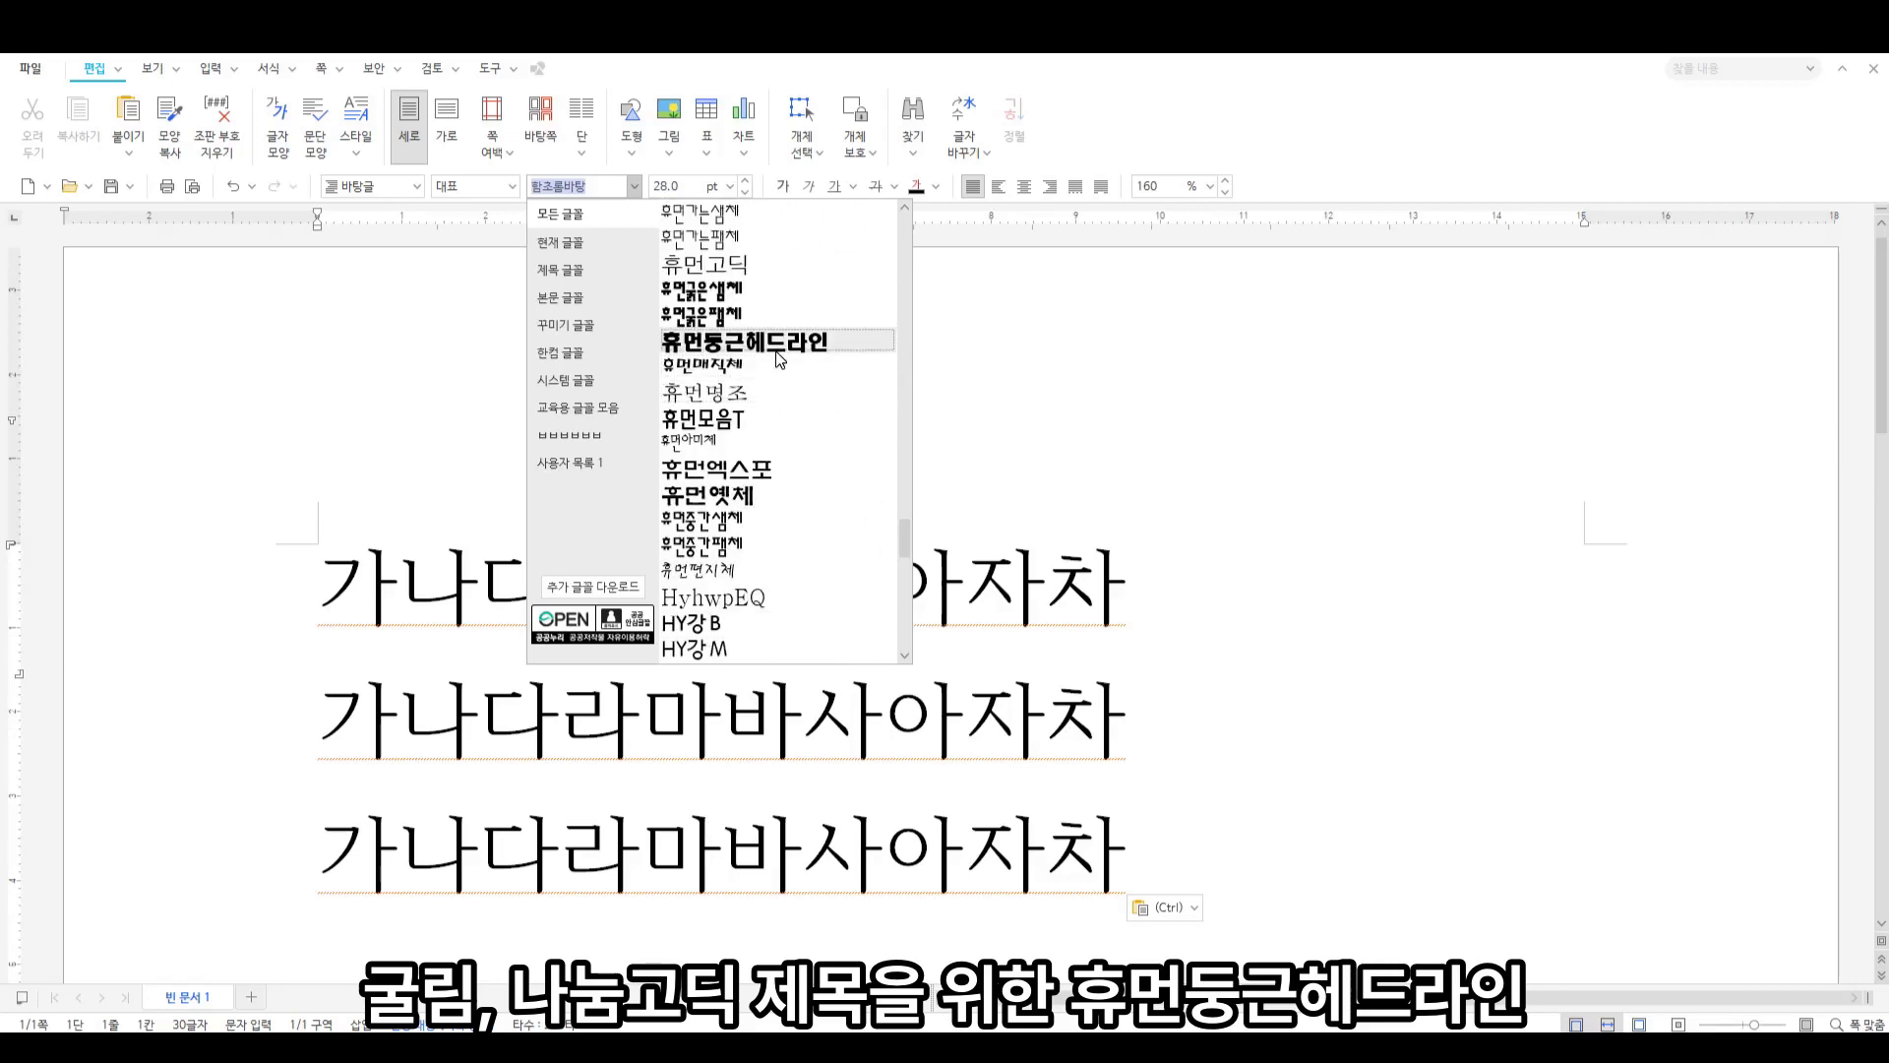
left_click_drag(899, 551, 894, 640)
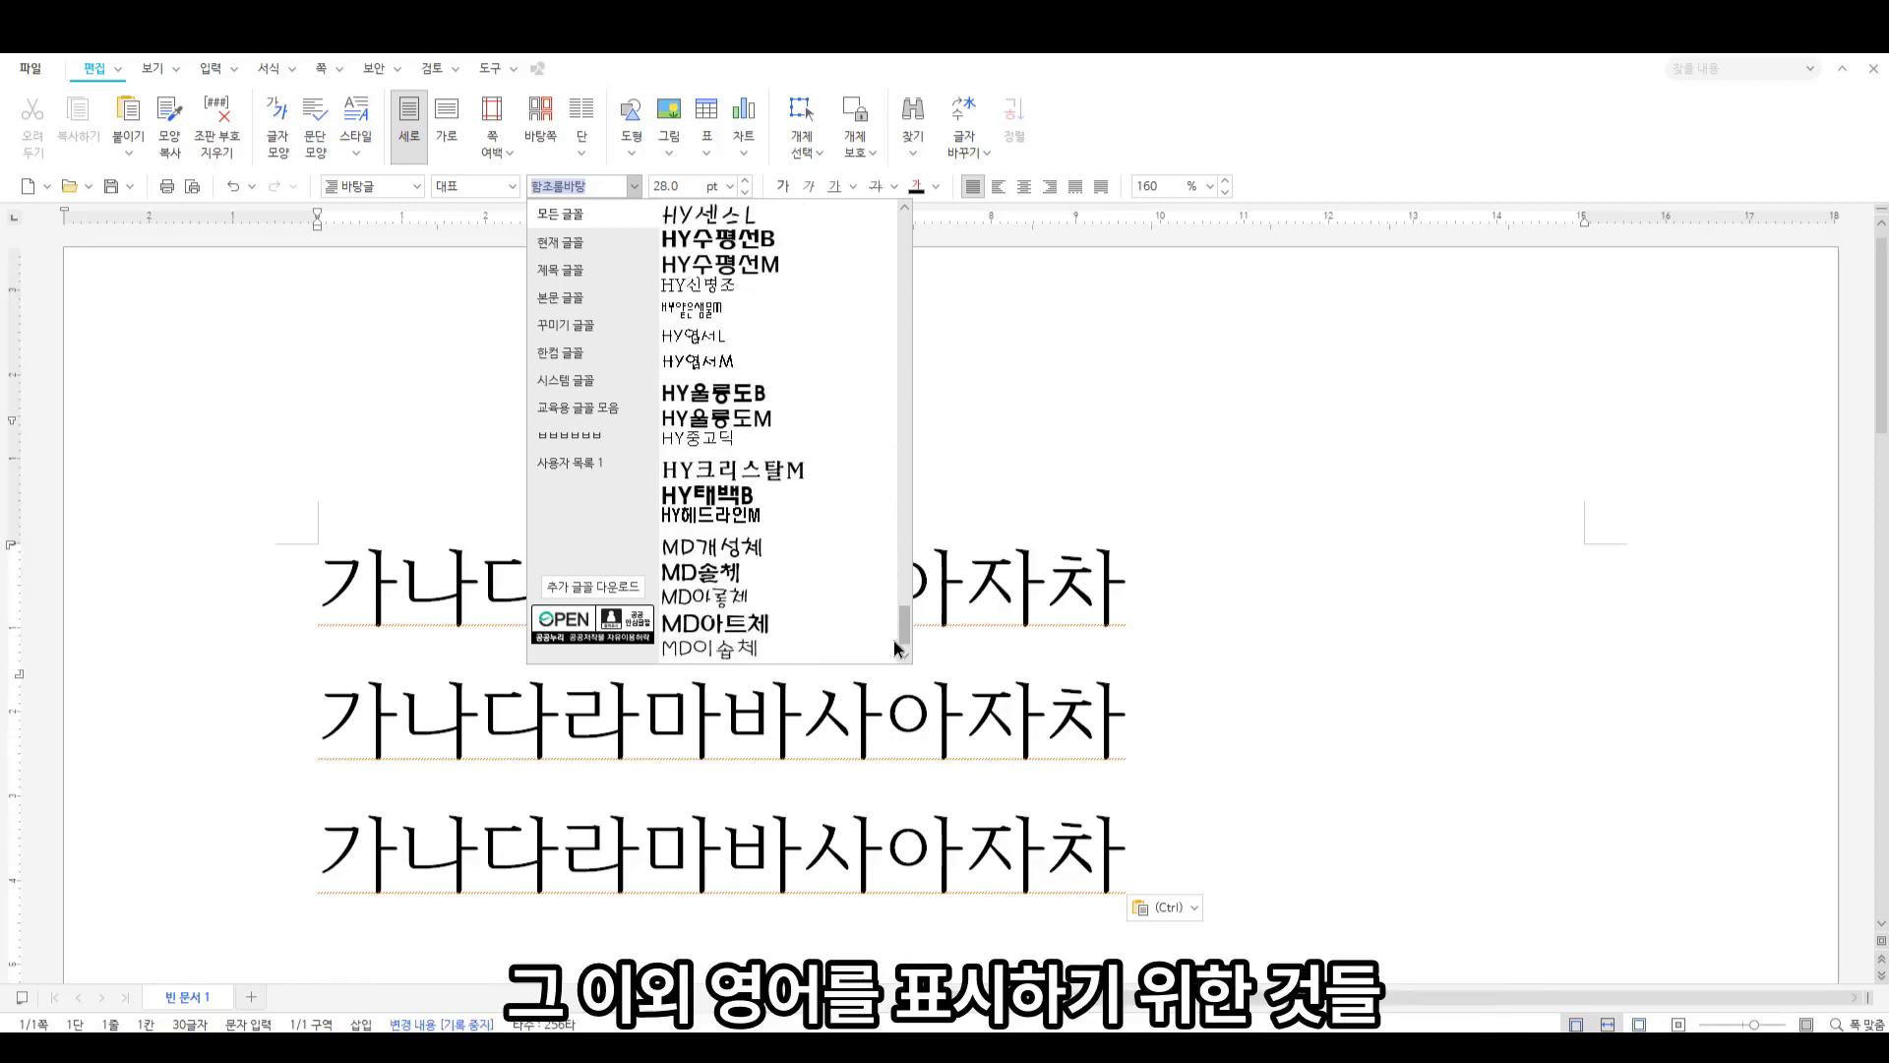
mouse_move(892, 655)
left_mouse_down()
mouse_move(889, 599)
mouse_move(888, 632)
left_mouse_up()
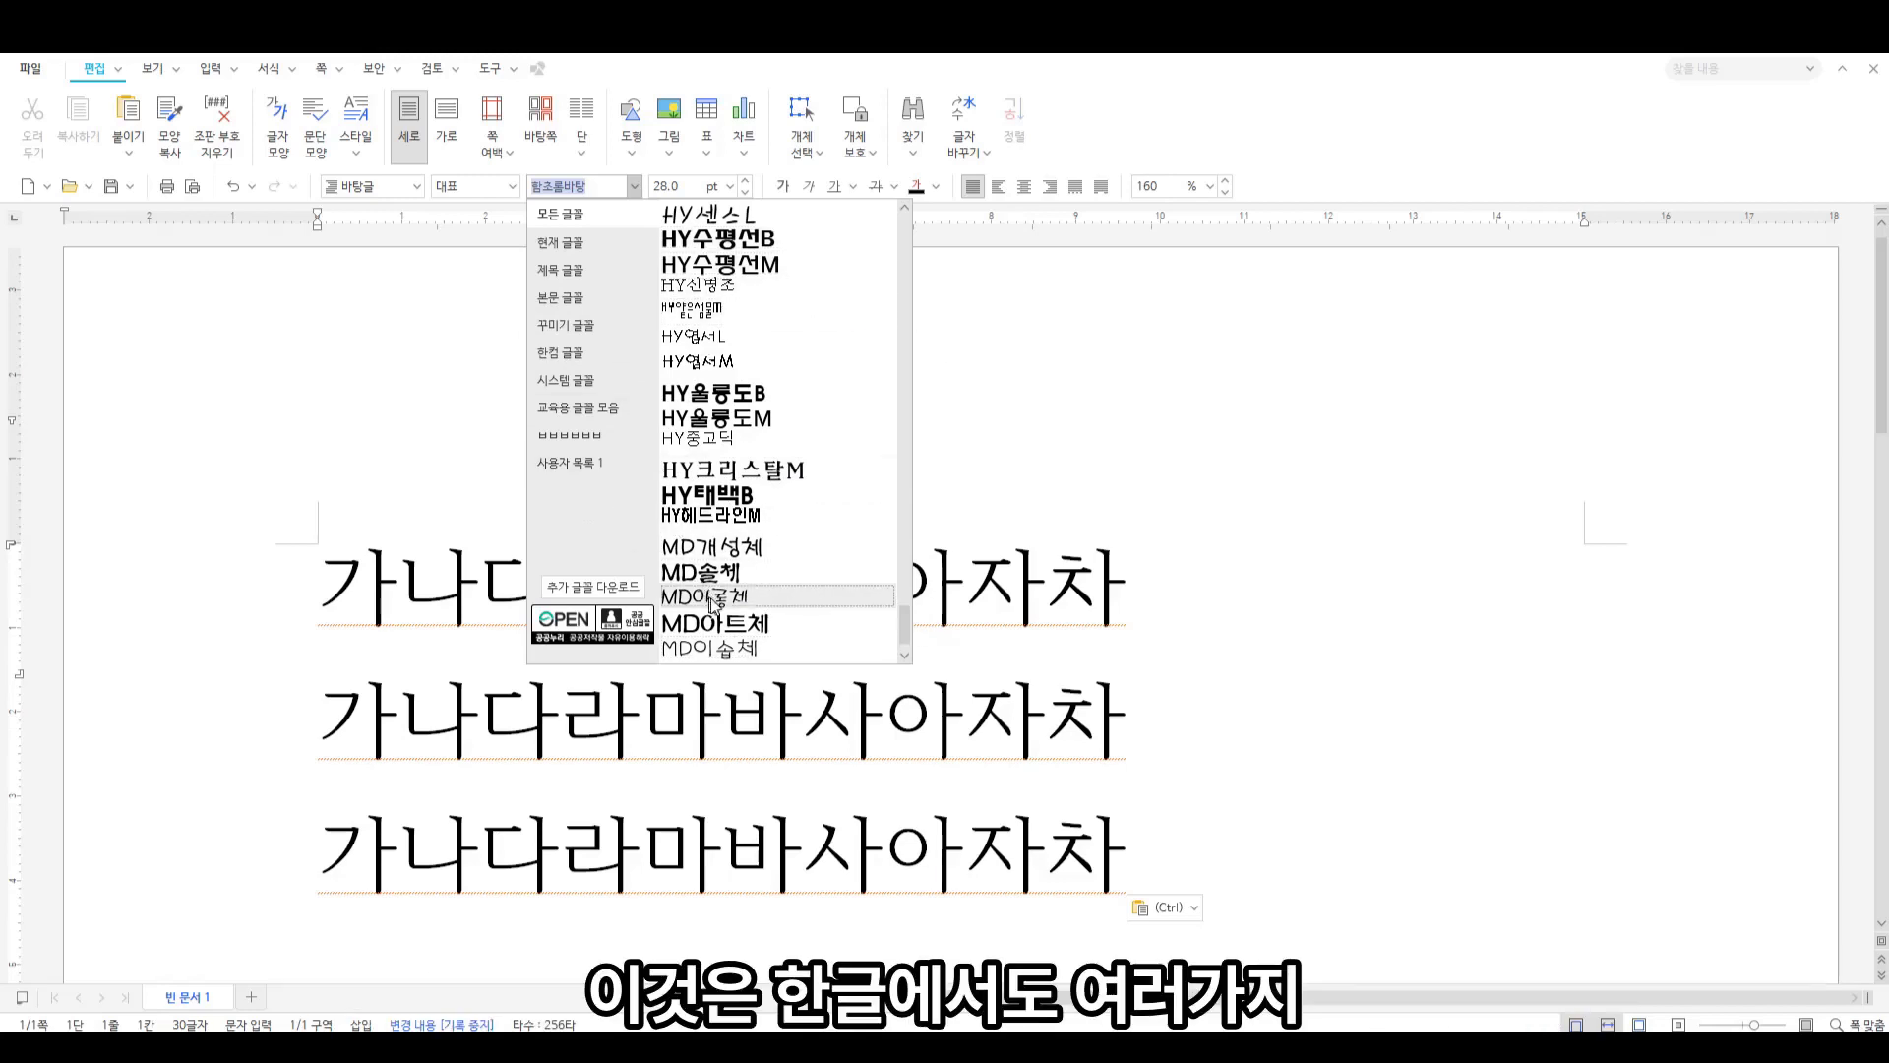
Close the font list without choosing a font and select all three 가나다라마바사아자차 lines
left_click(474, 703)
left_click_drag(360, 593, 1095, 871)
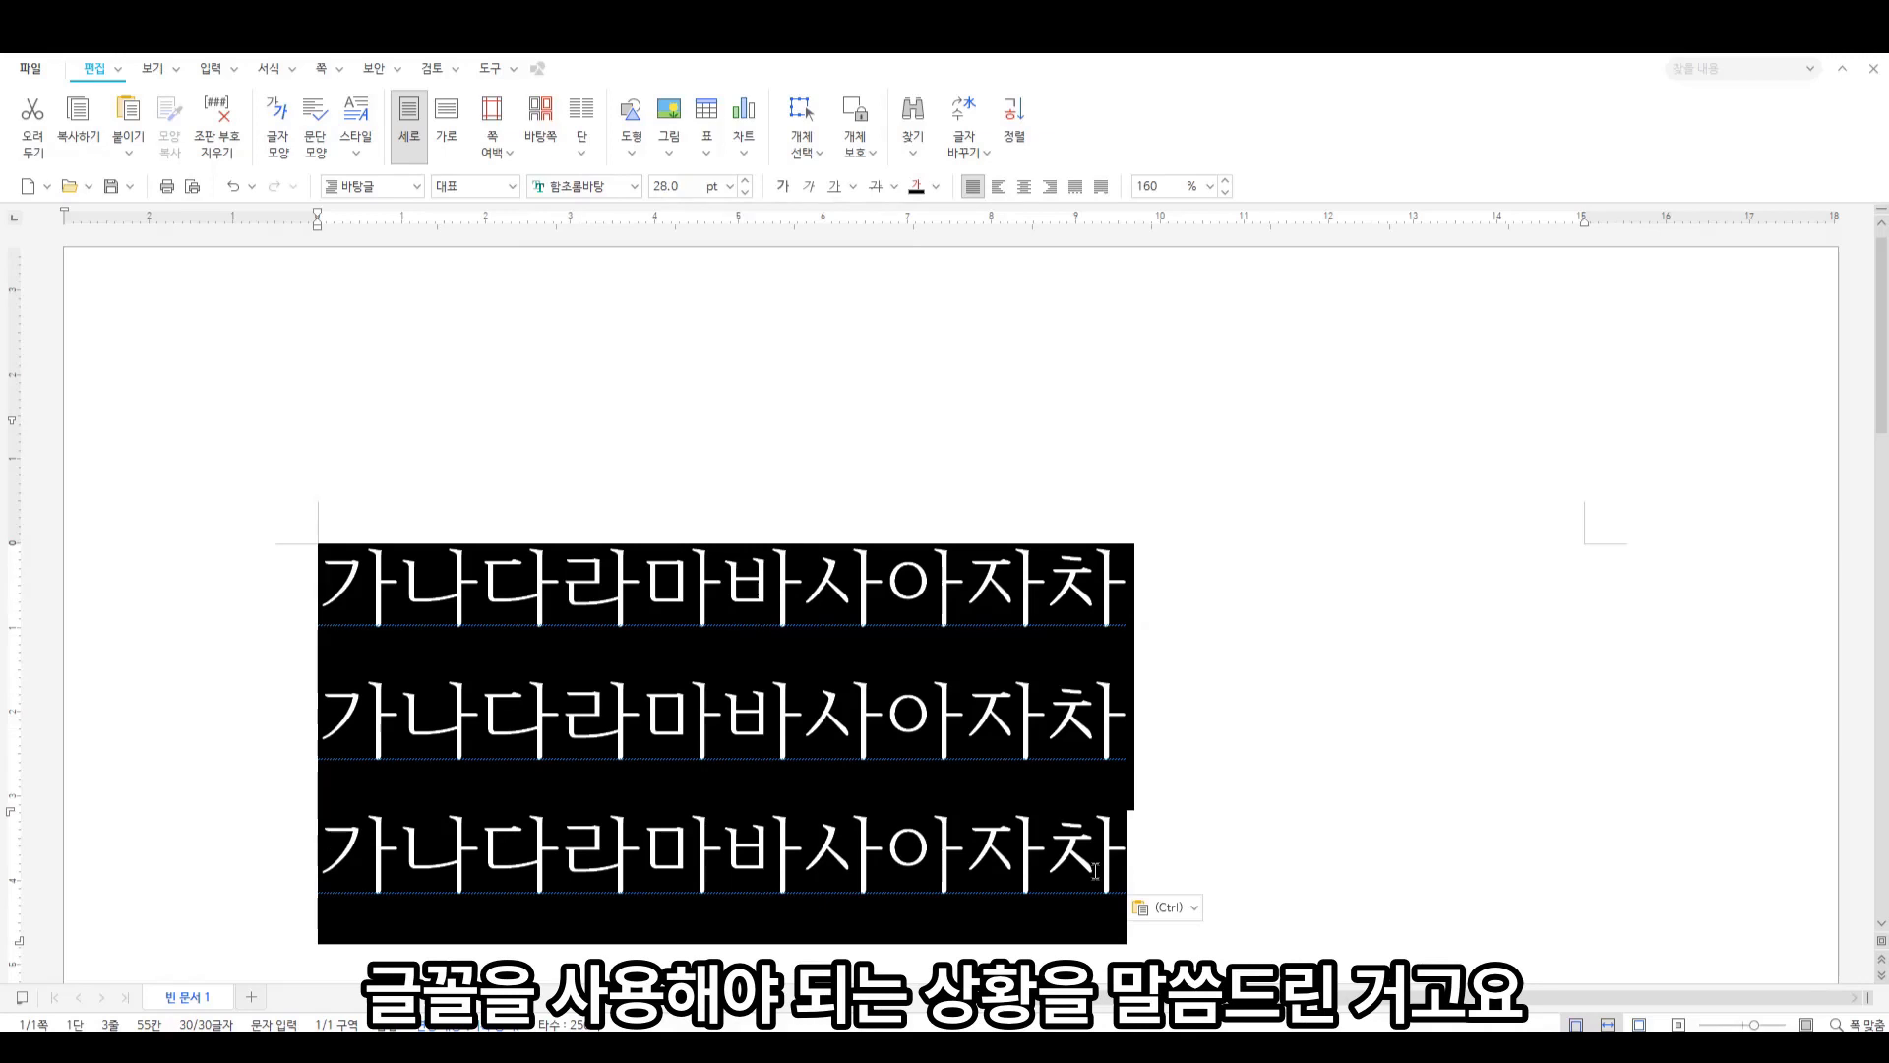
Deselect the text and review the full style gallery, including 본문, 개요, 각주 and 차례, without applying a style
left_click(951, 760)
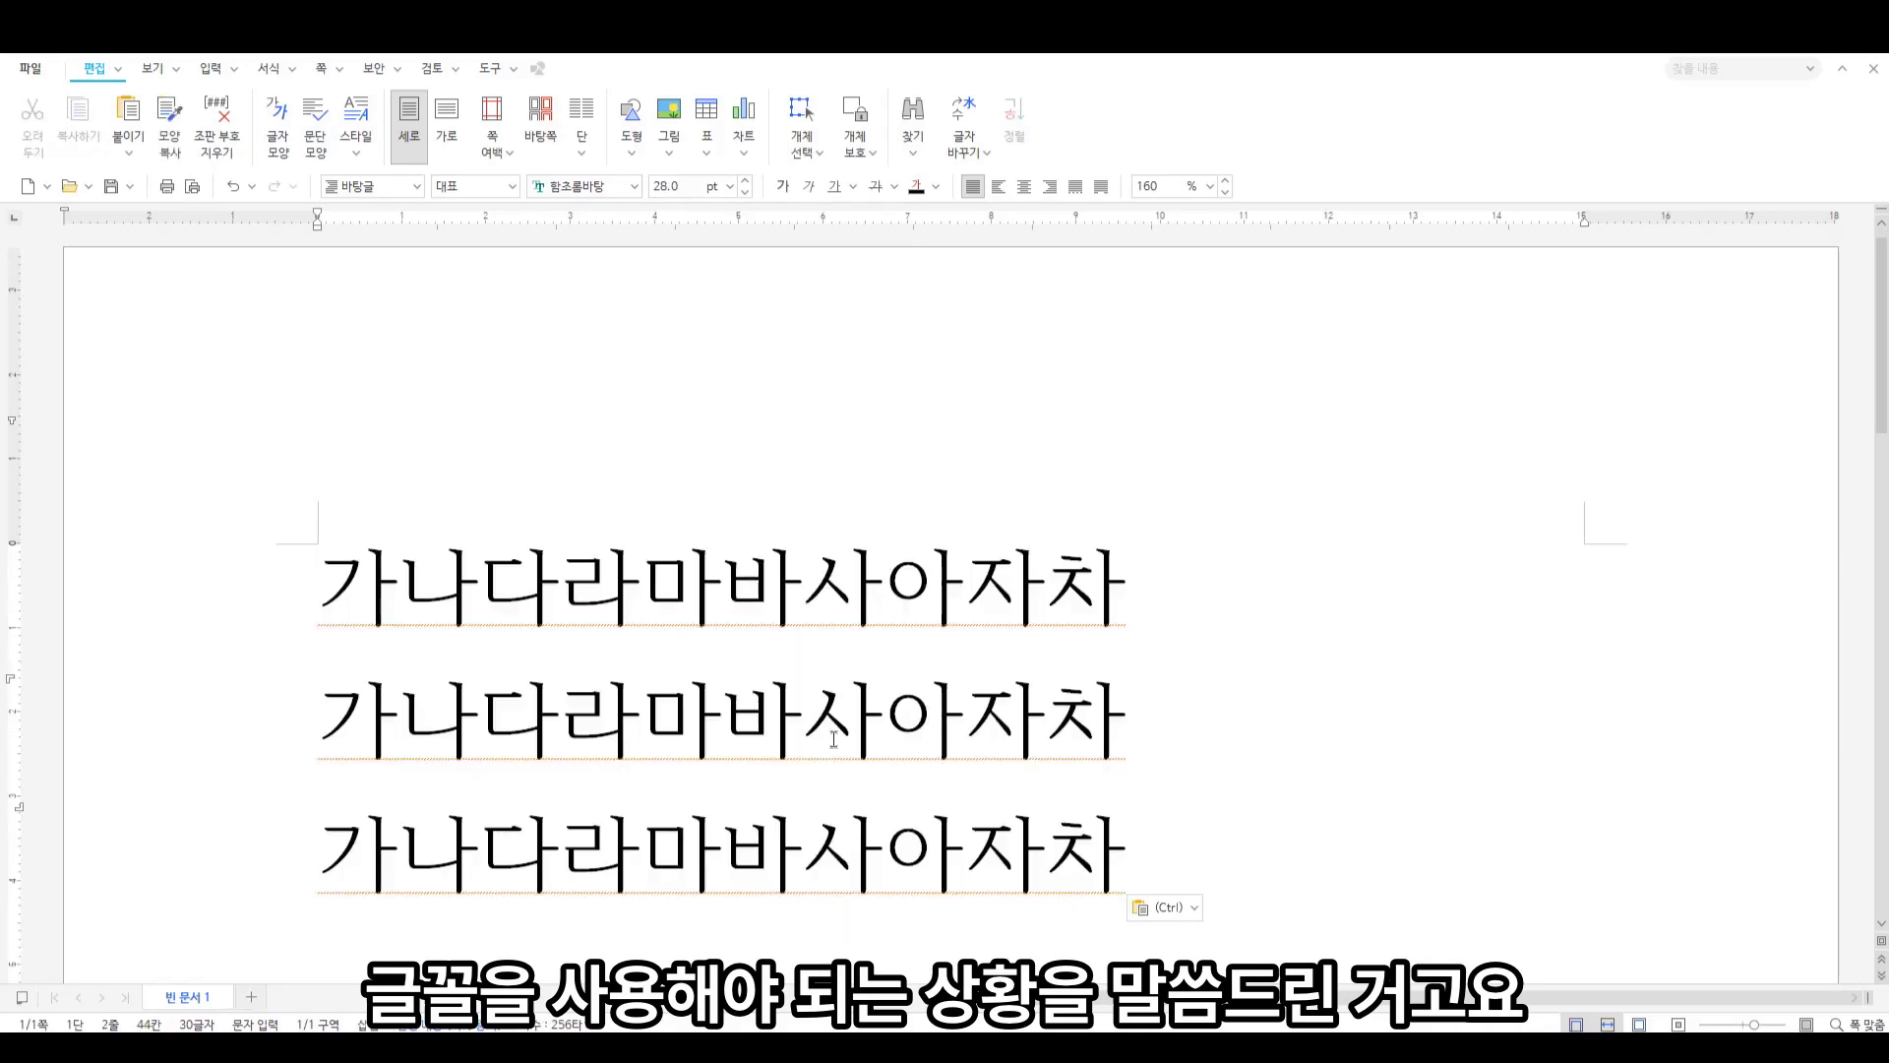
left_click(394, 595)
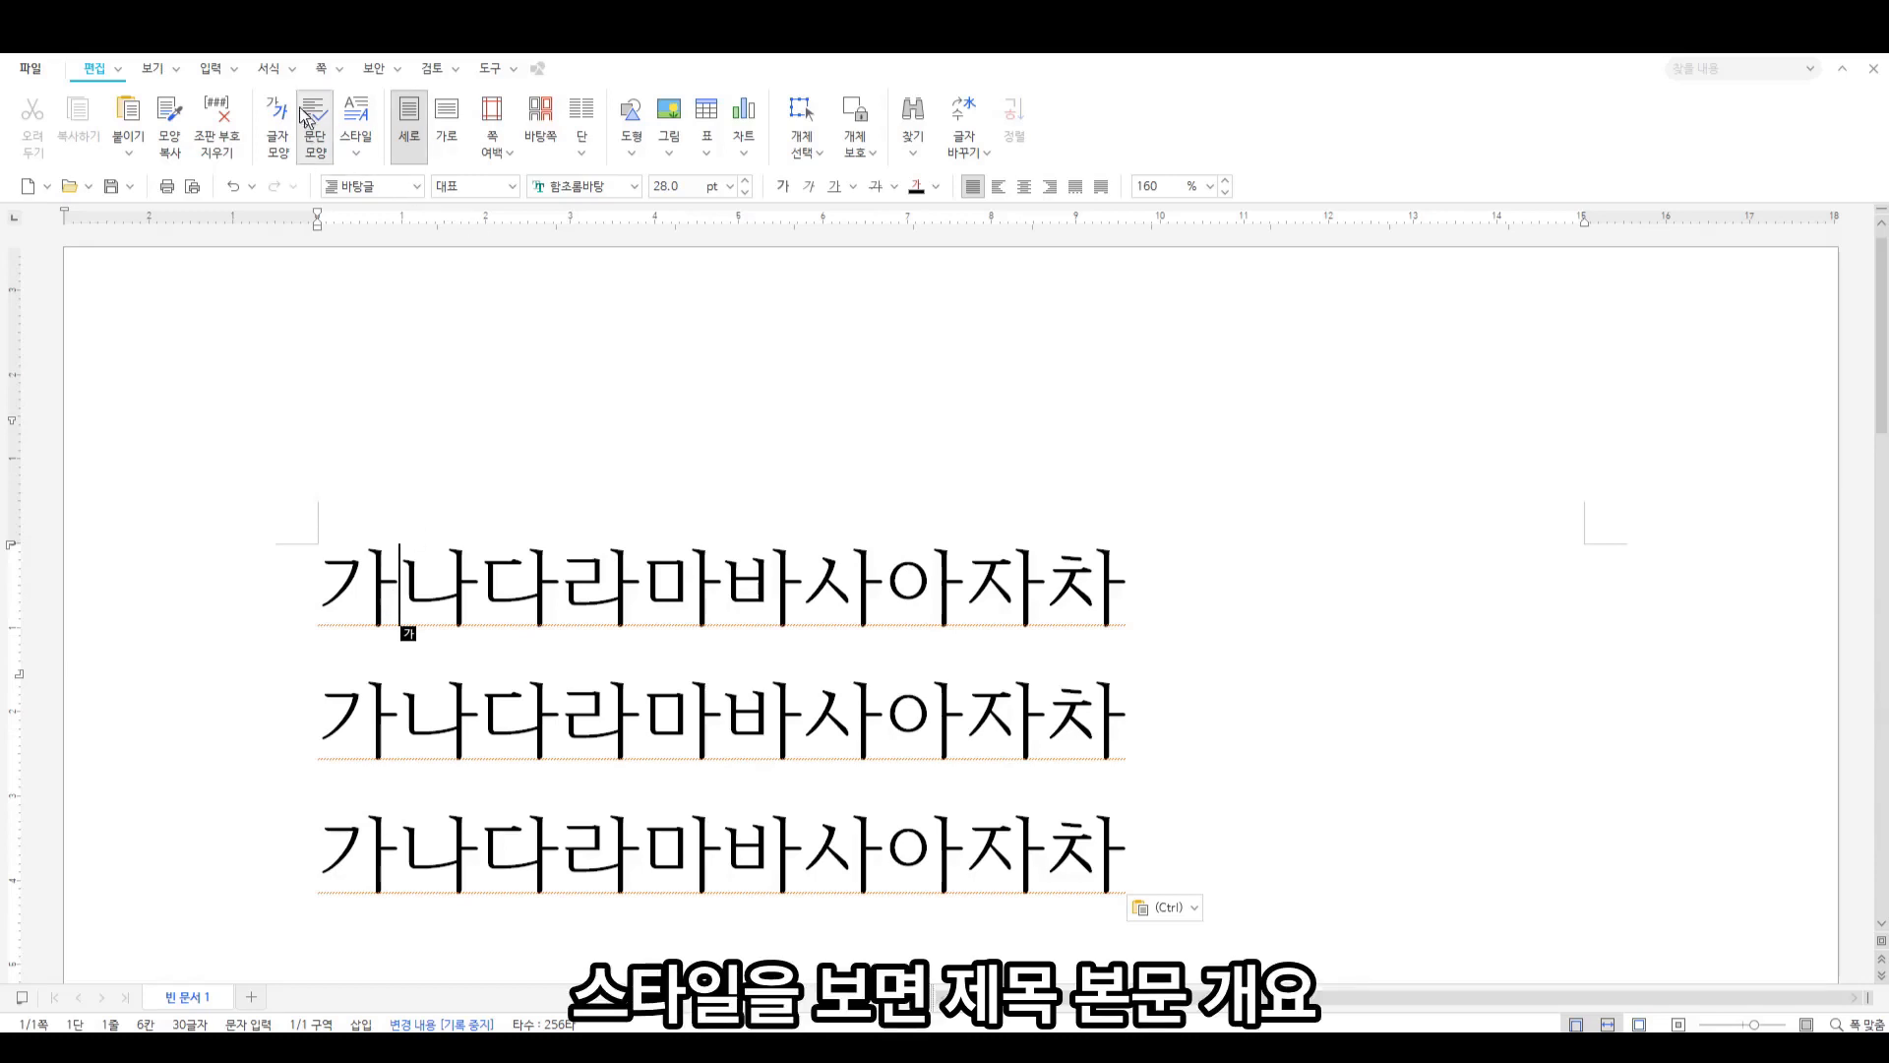
left_click(281, 69)
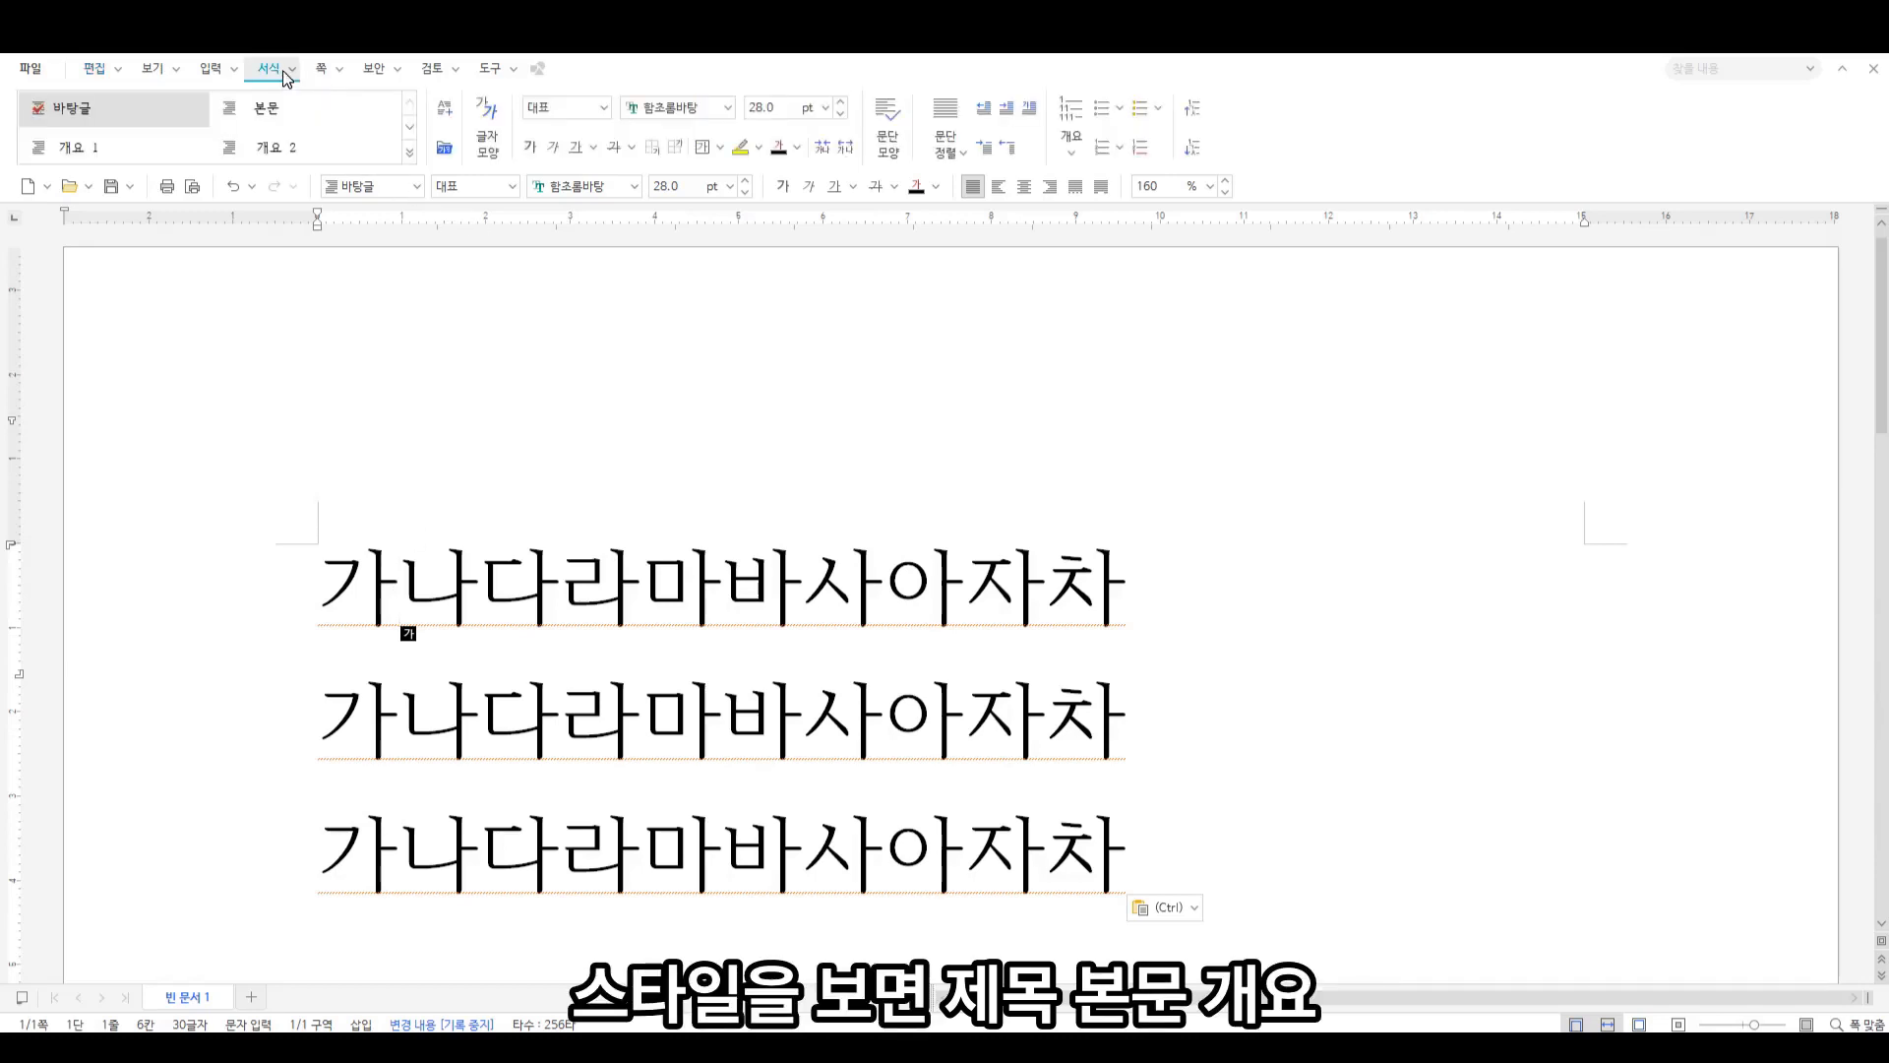
left_click(412, 156)
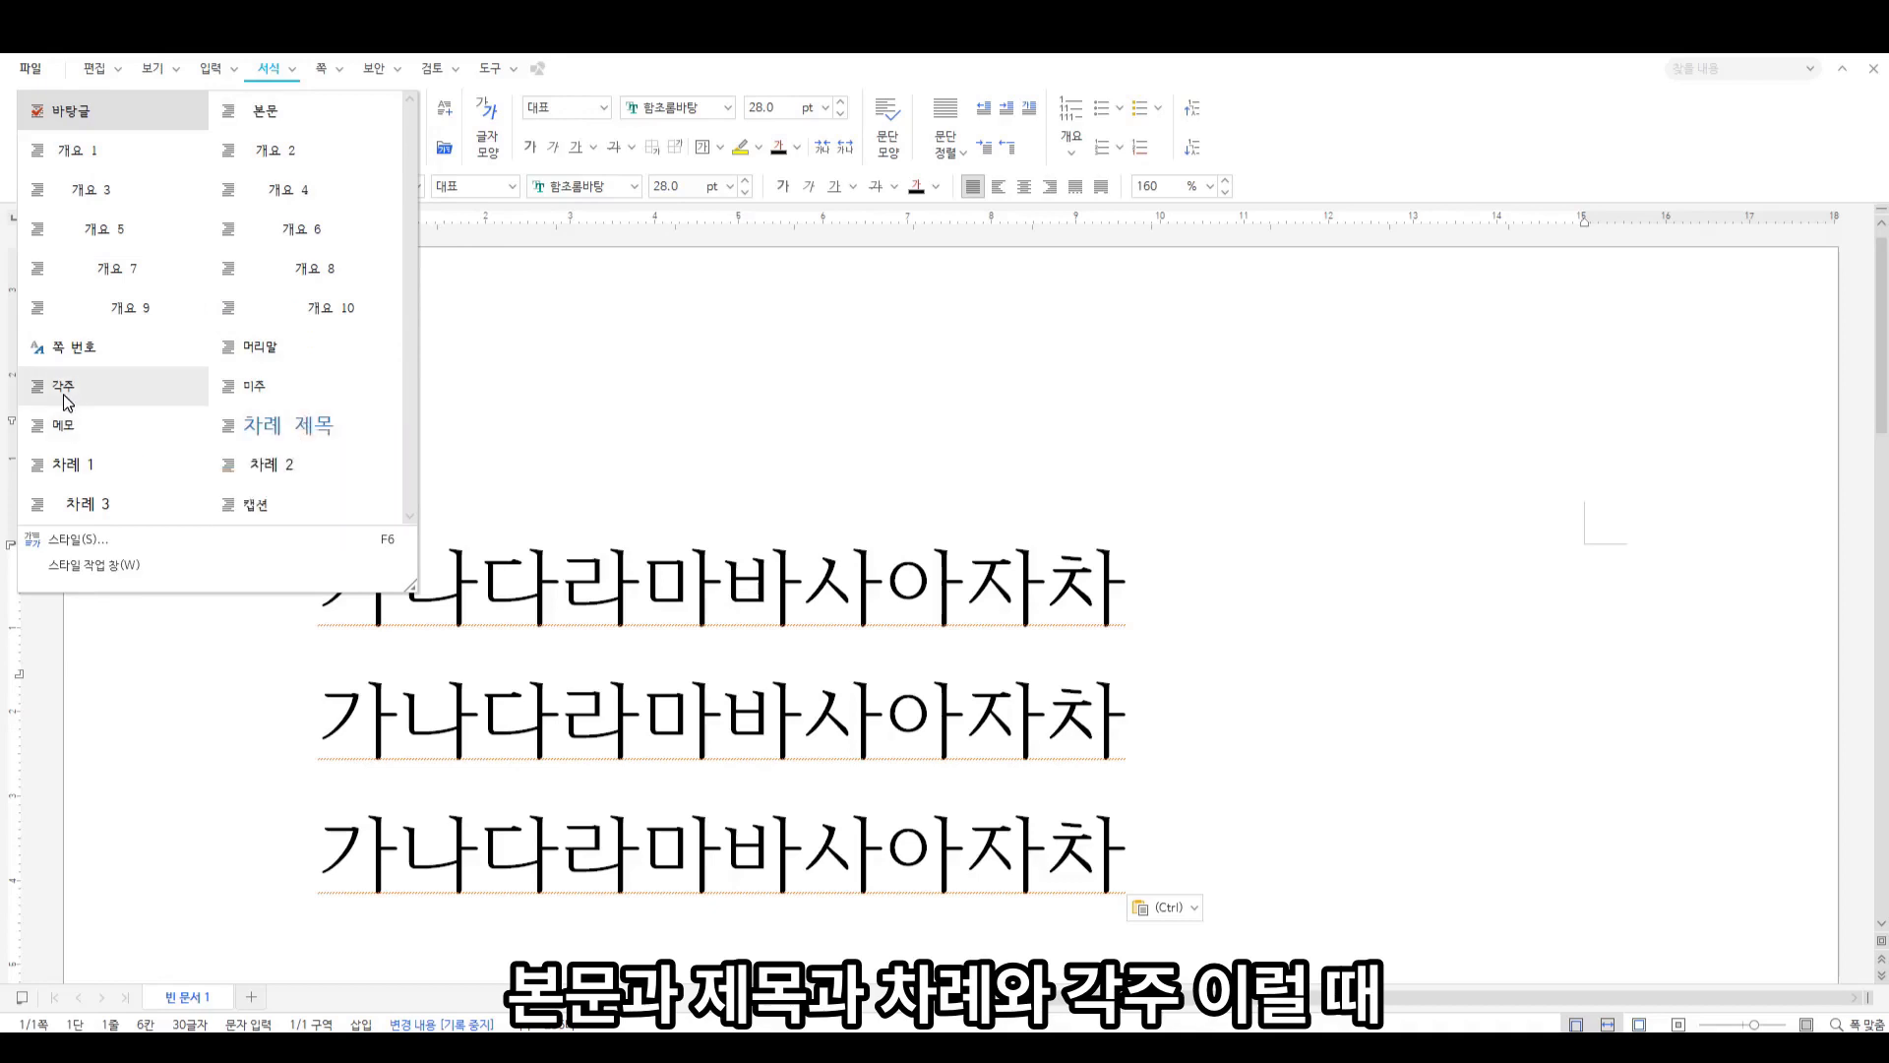
left_click(616, 424)
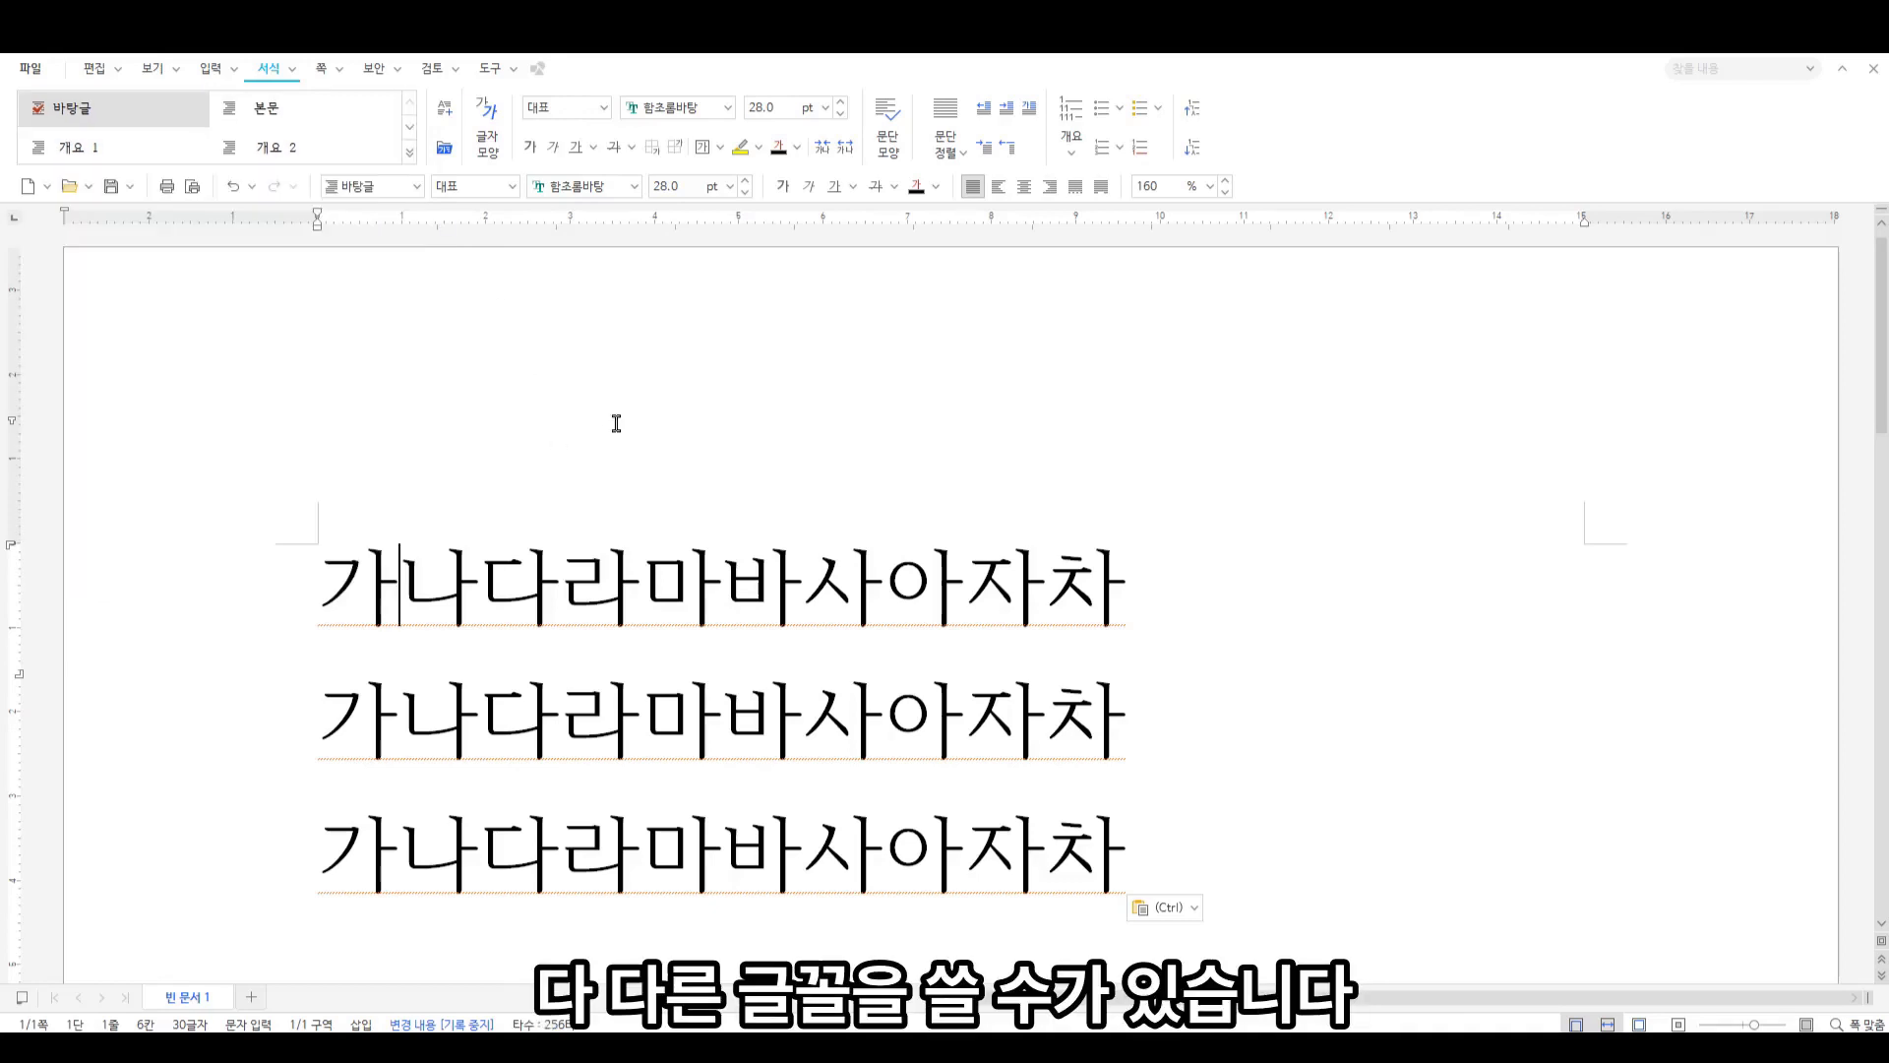
left_click(331, 590)
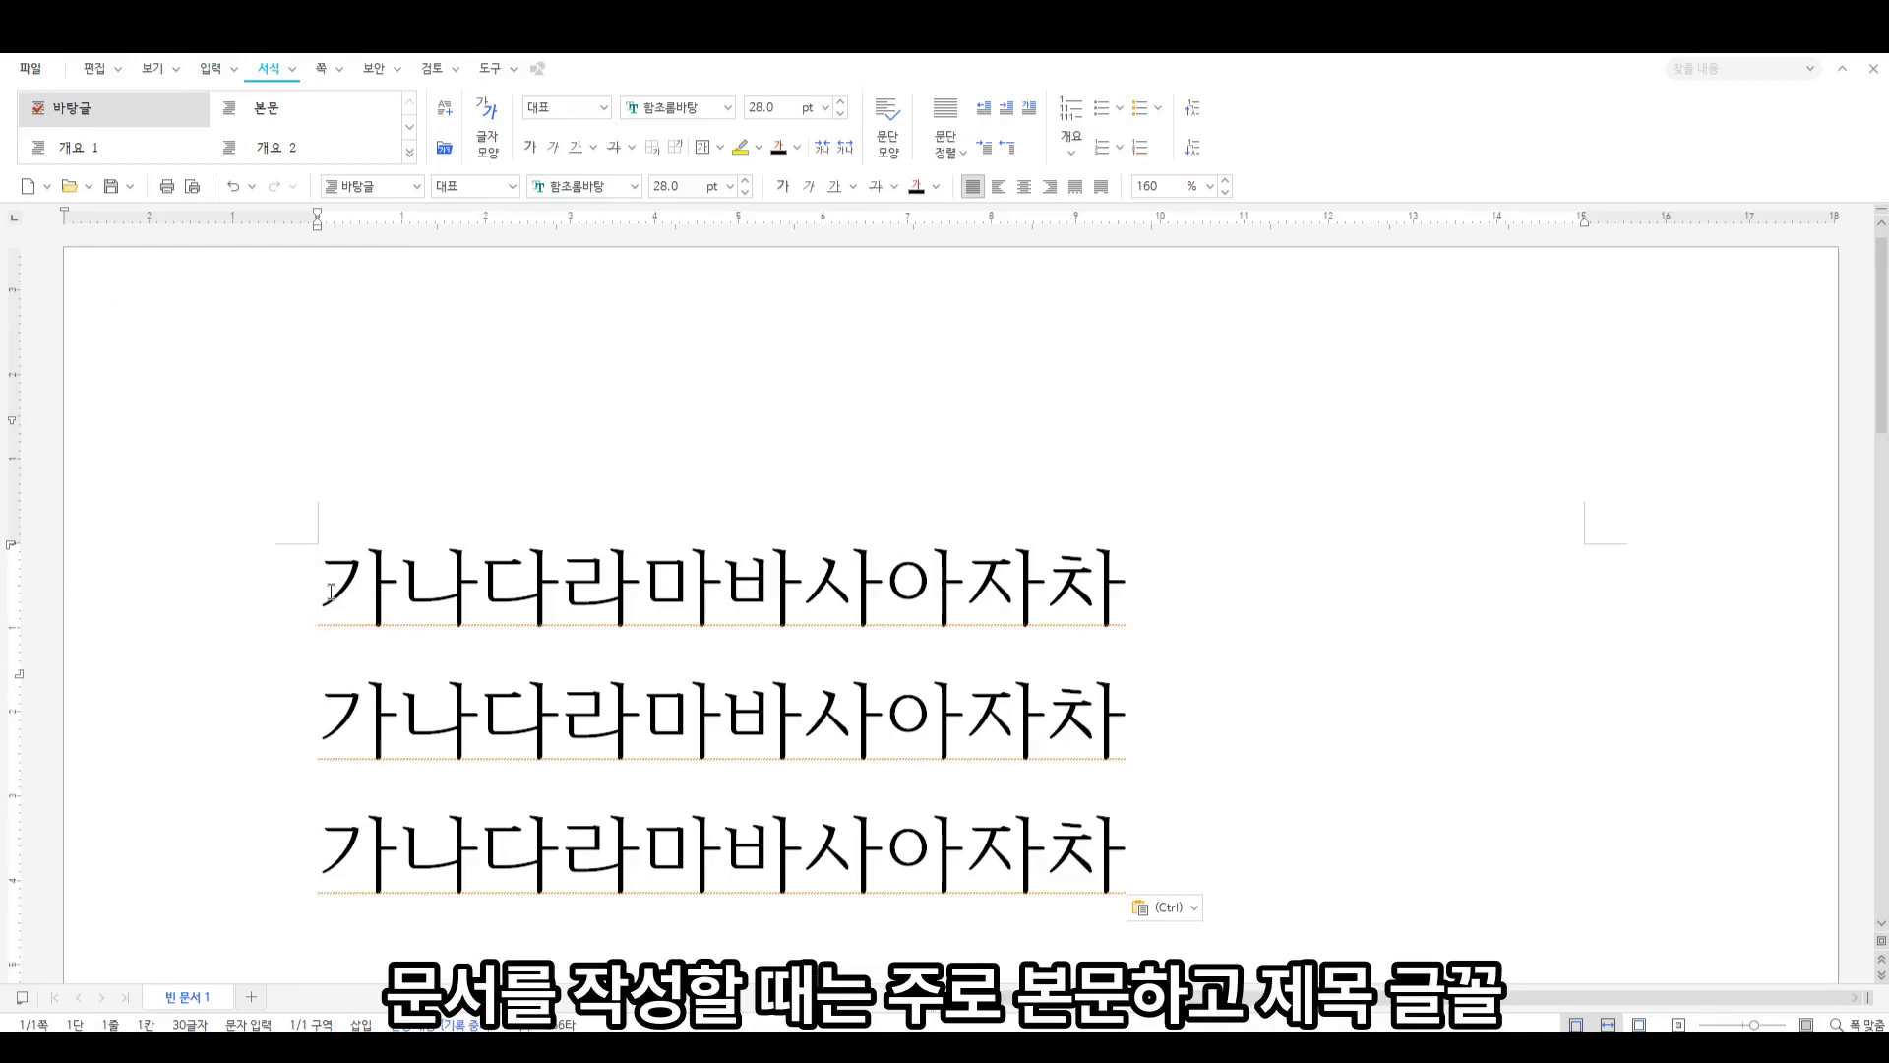
left_click(509, 711)
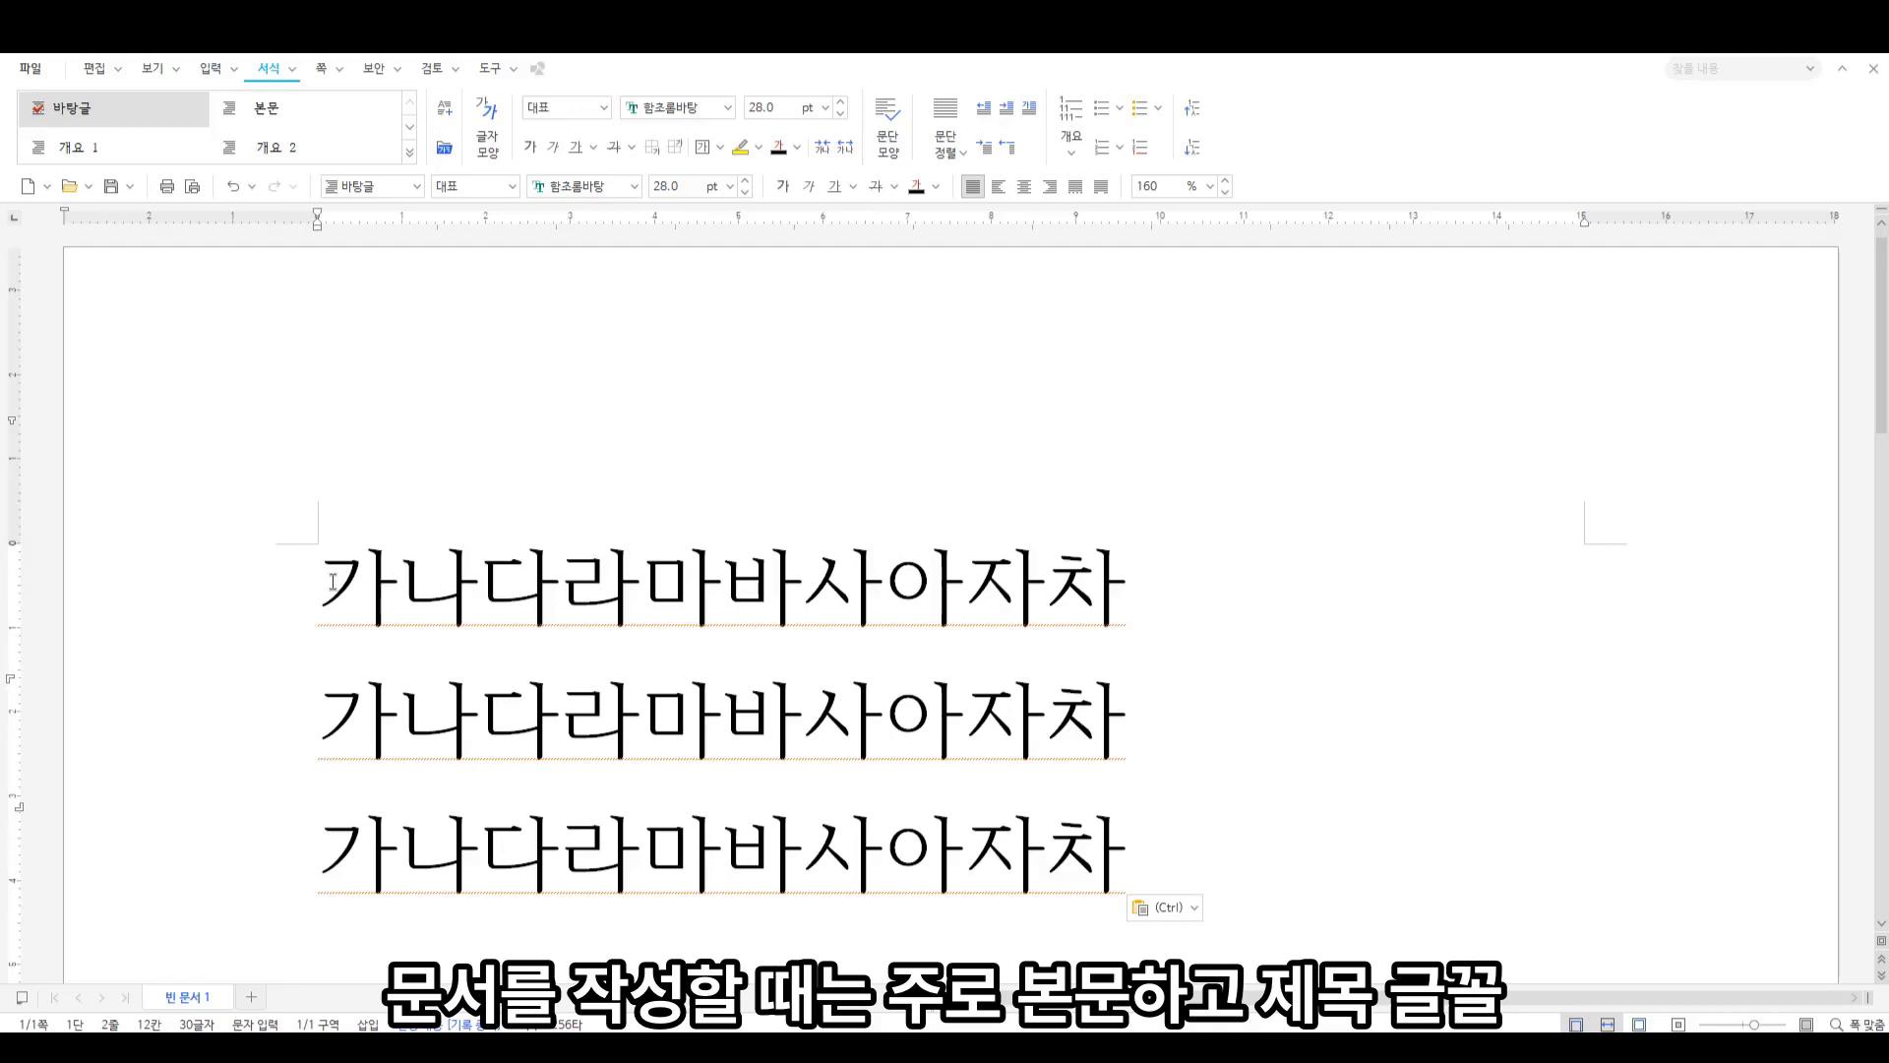
left_click_drag(323, 582, 1187, 581)
left_click(868, 733)
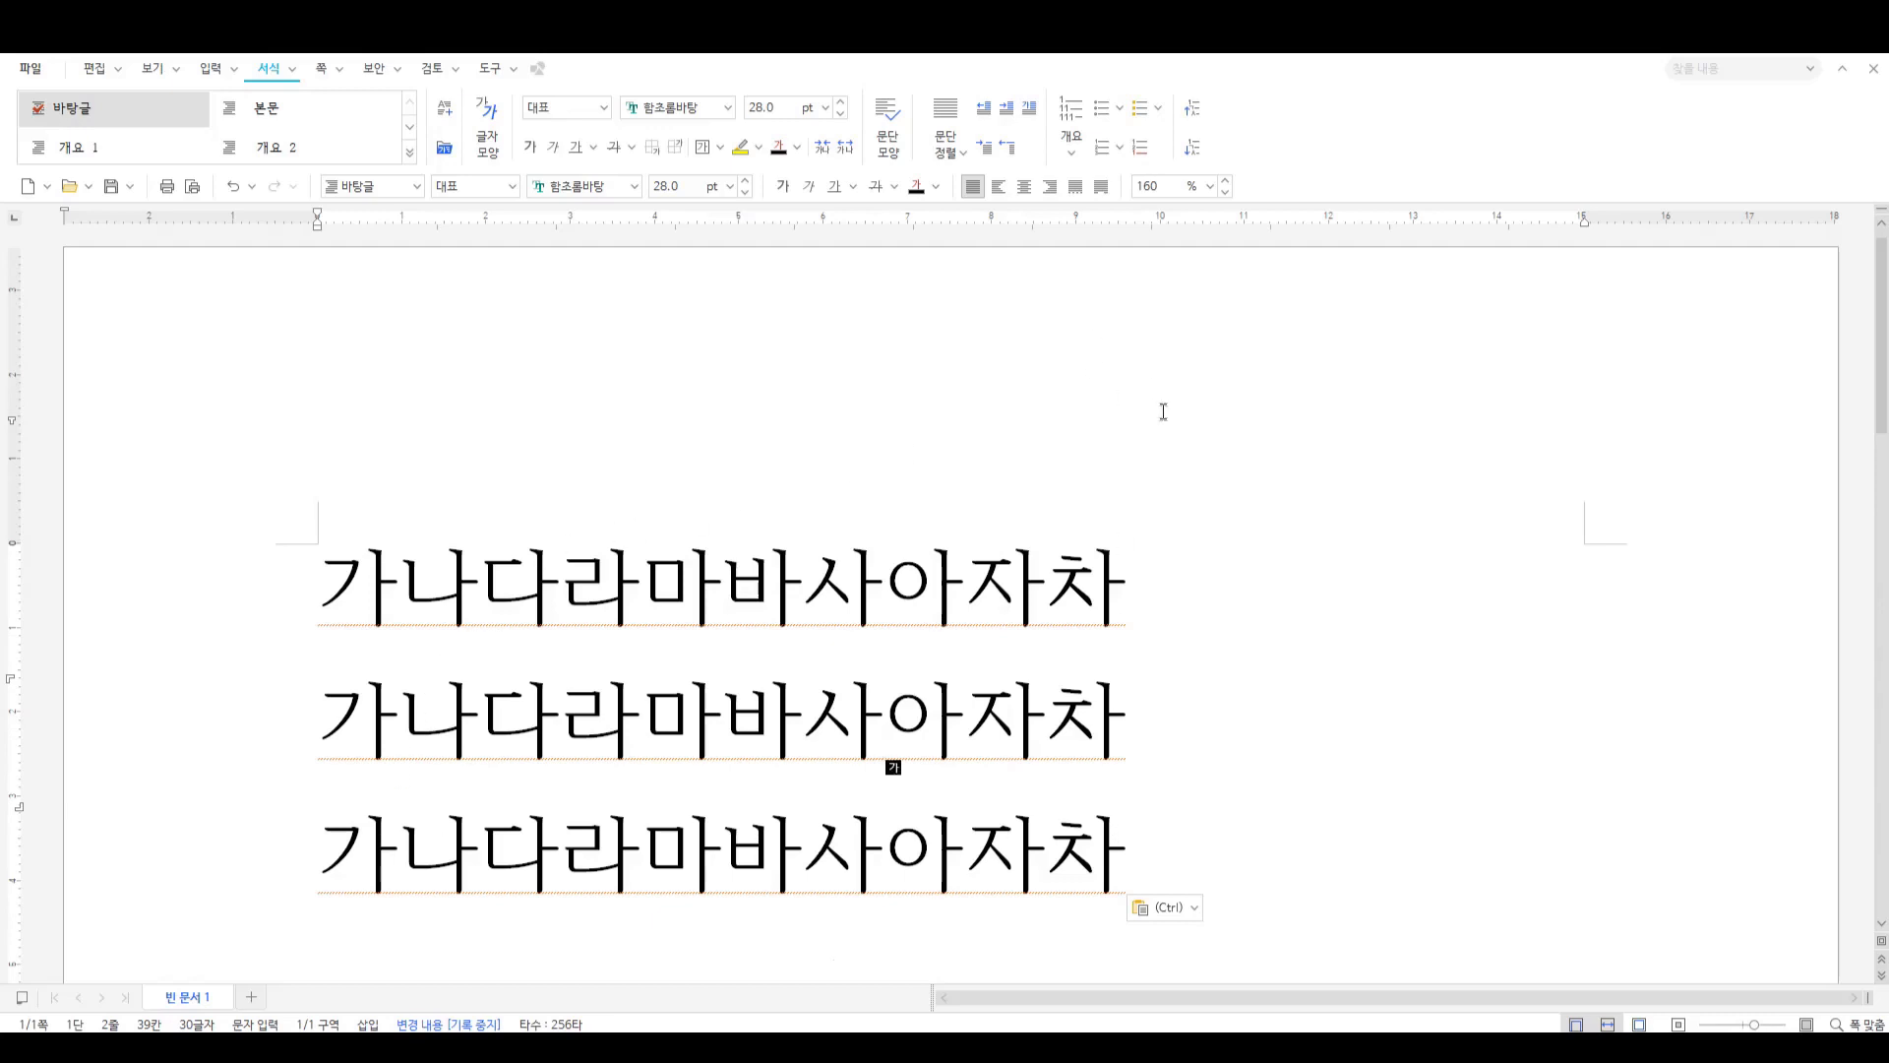
key("ctrl")
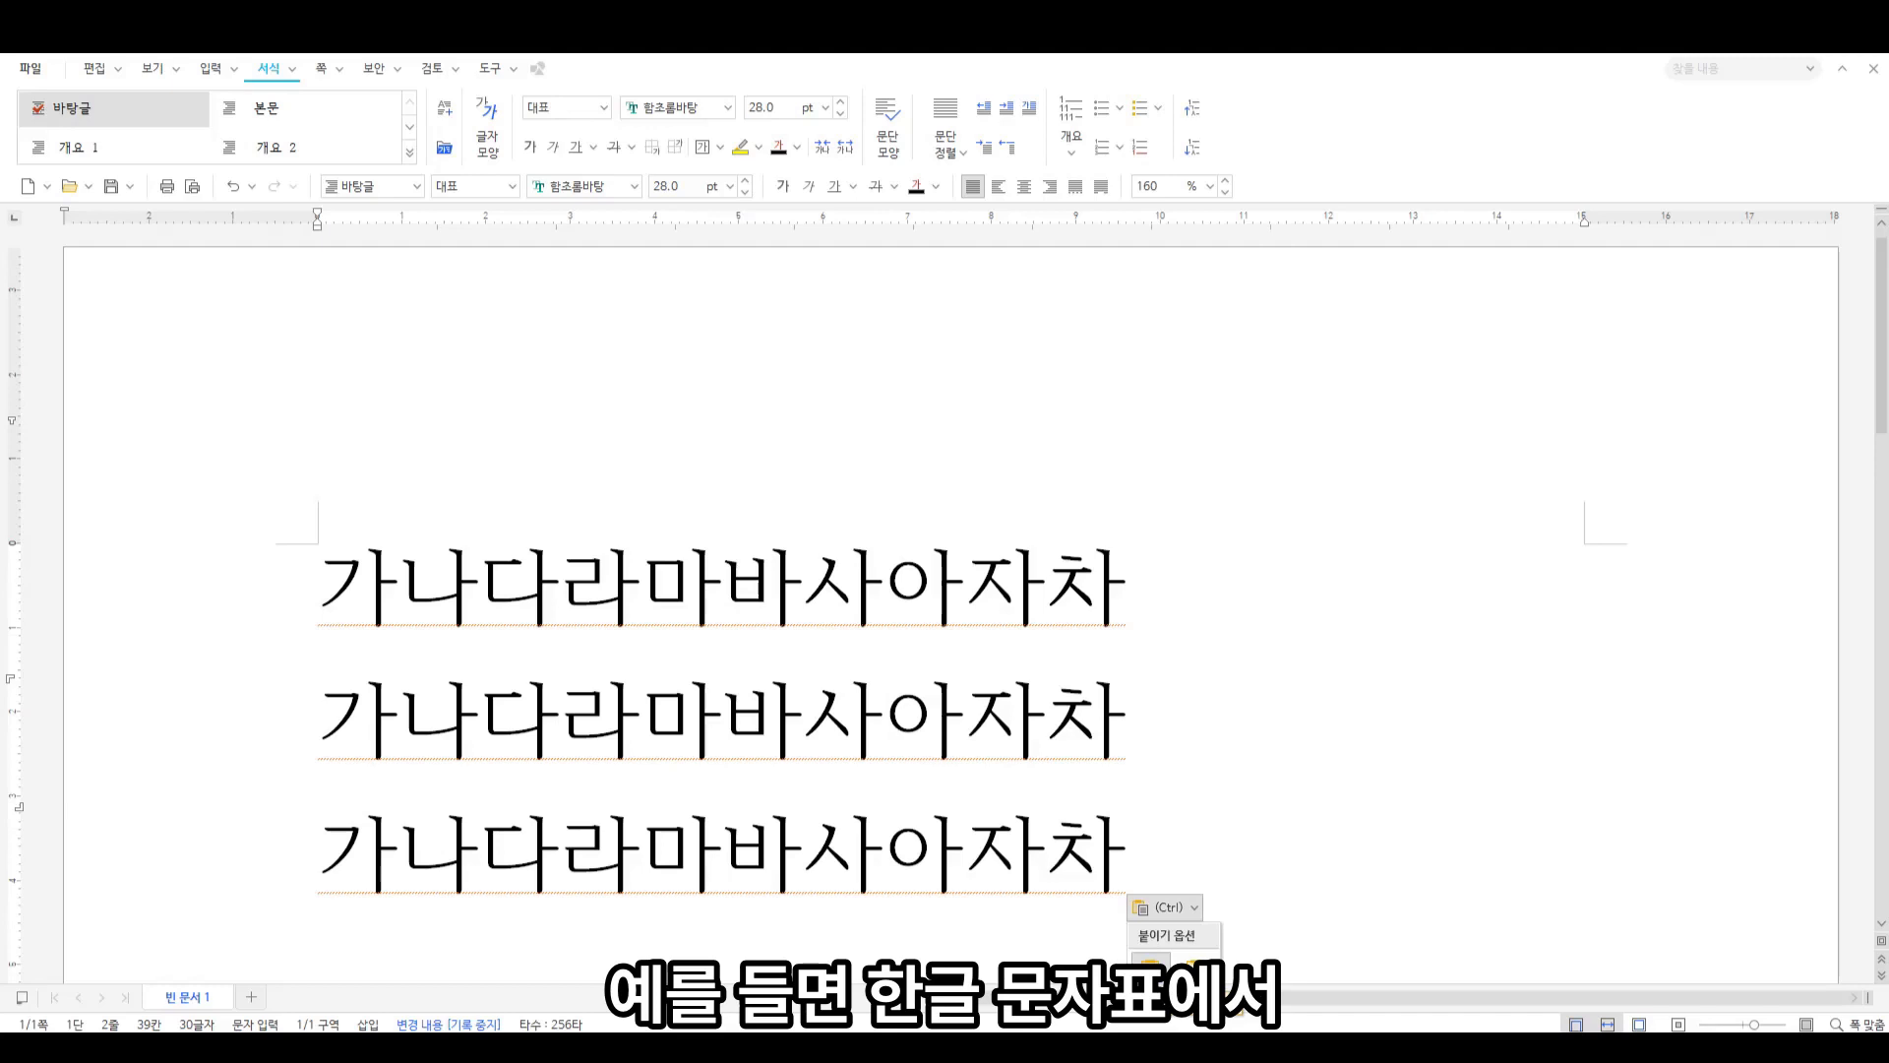
Insert the ※ symbol from the 전각 기호(일반) area of the 한글(HNC) 문자표 at the end of the first line
left_click(1124, 630)
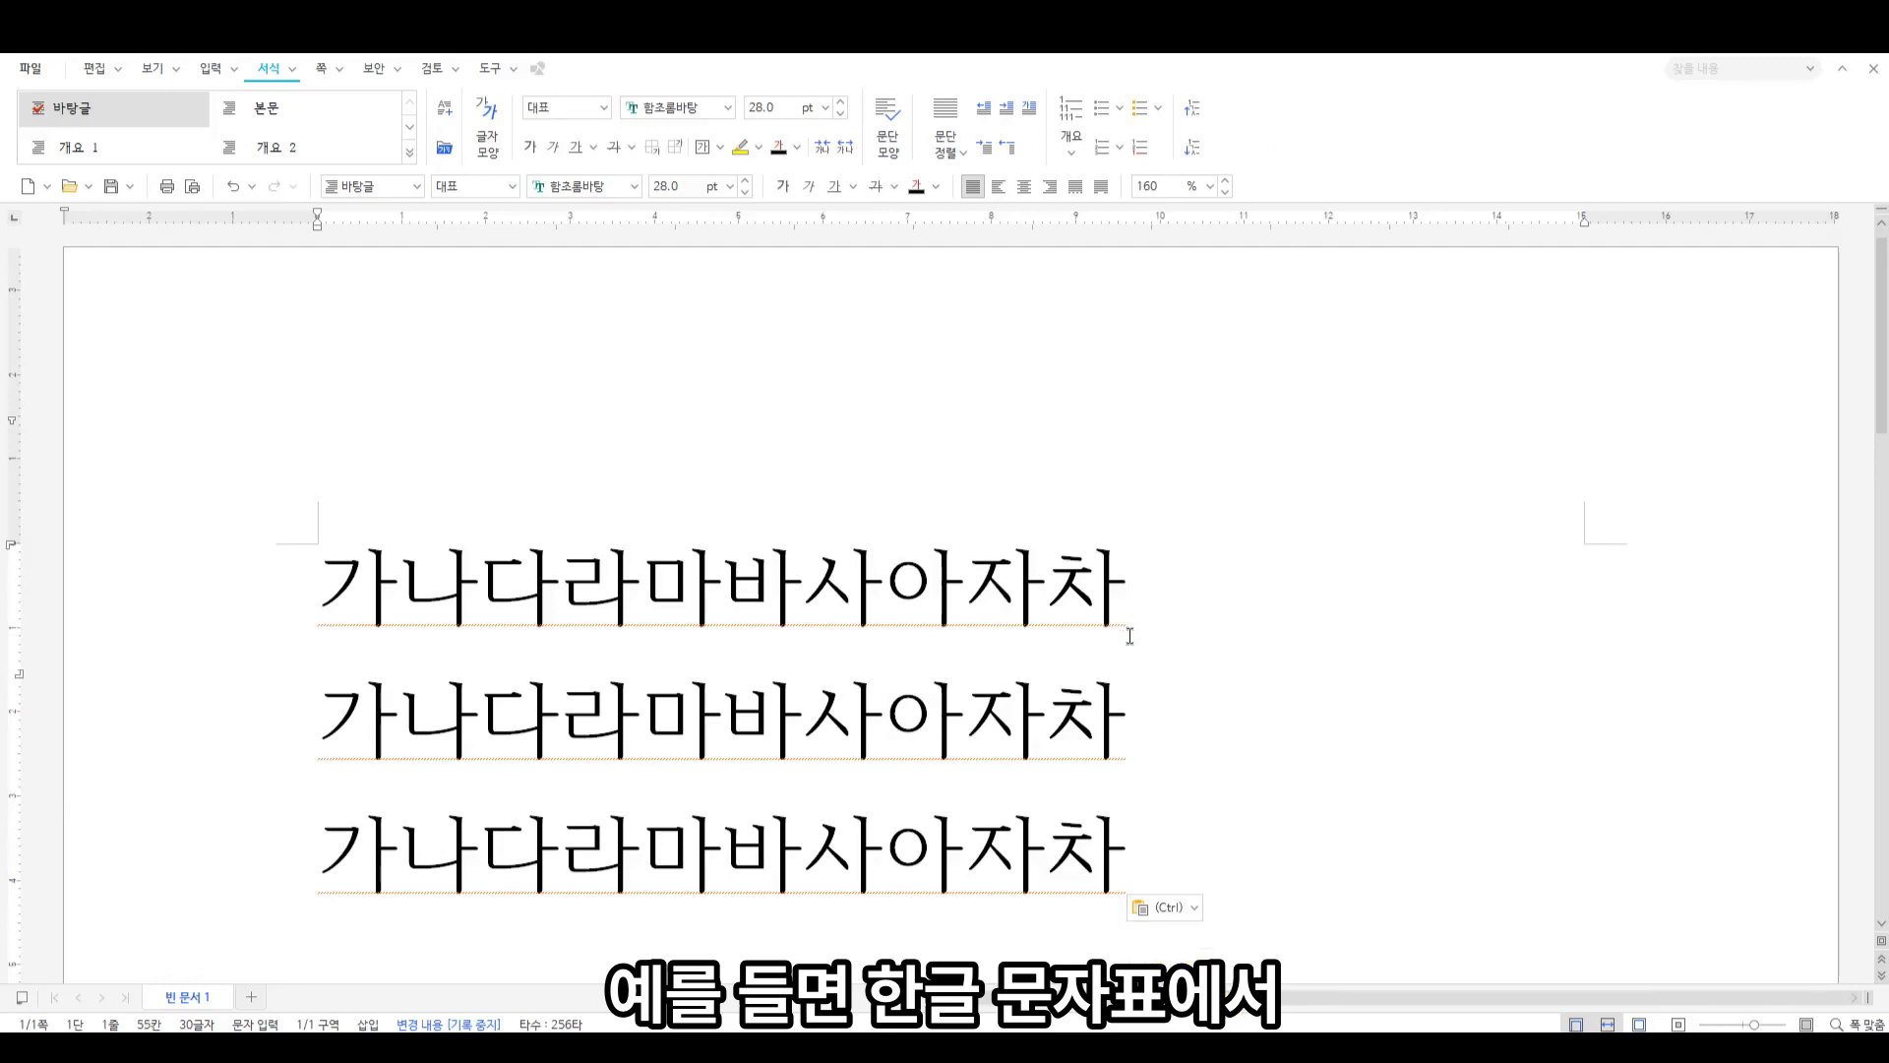
key("ctrl+F10")
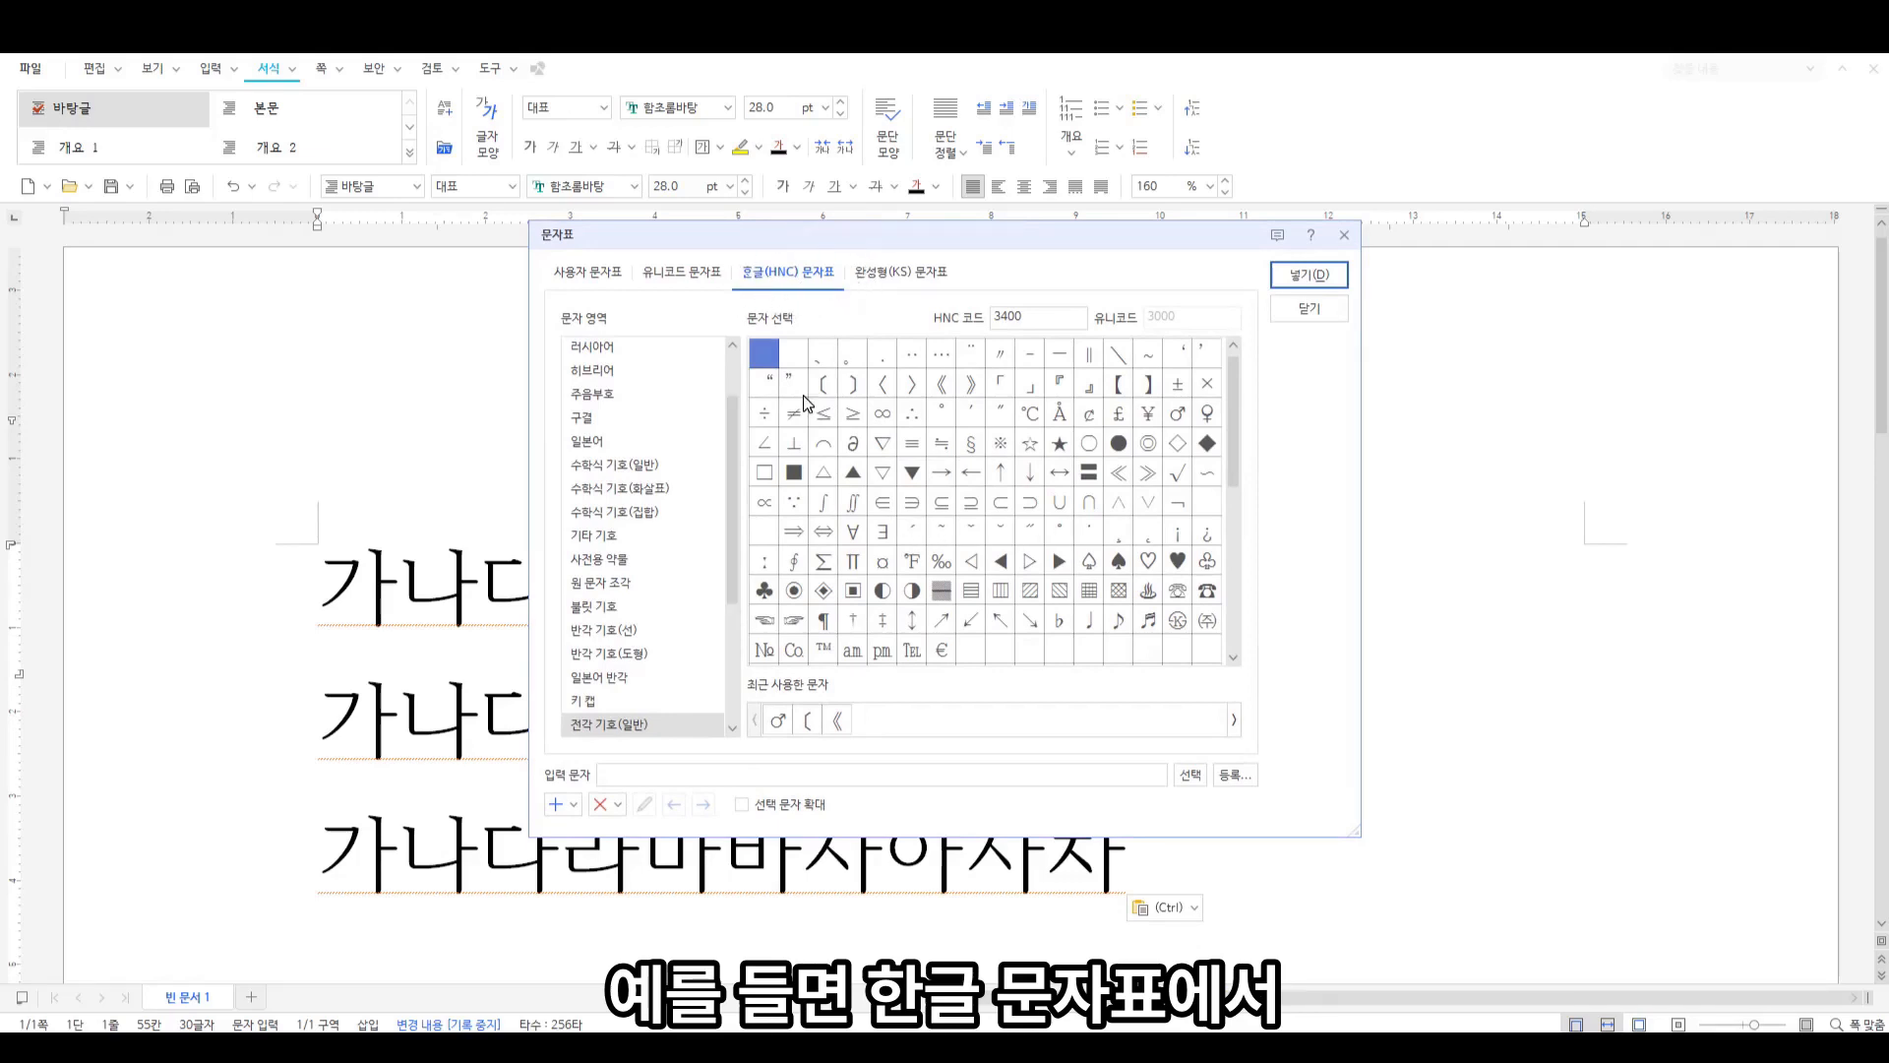
scroll(679, 602, "down", 2)
left_click(613, 633)
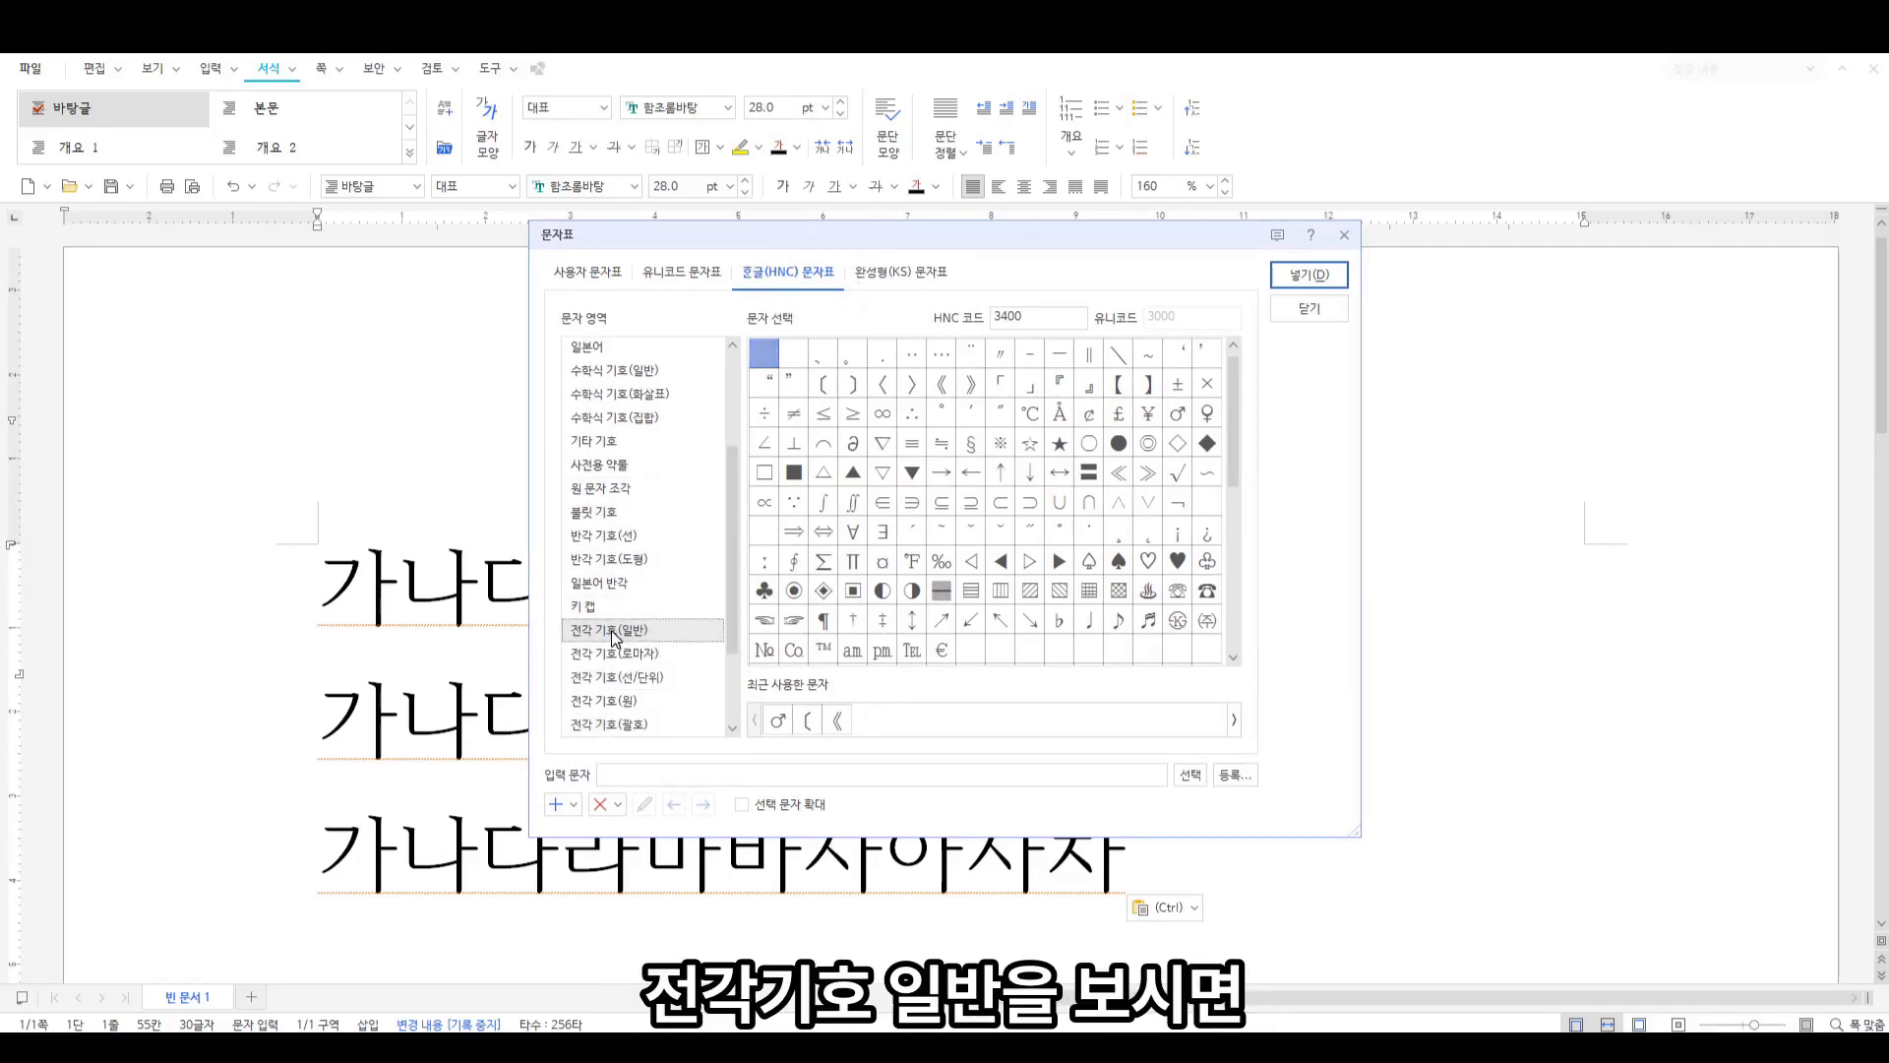
left_click(1001, 443)
left_click(1309, 275)
left_click(1126, 616)
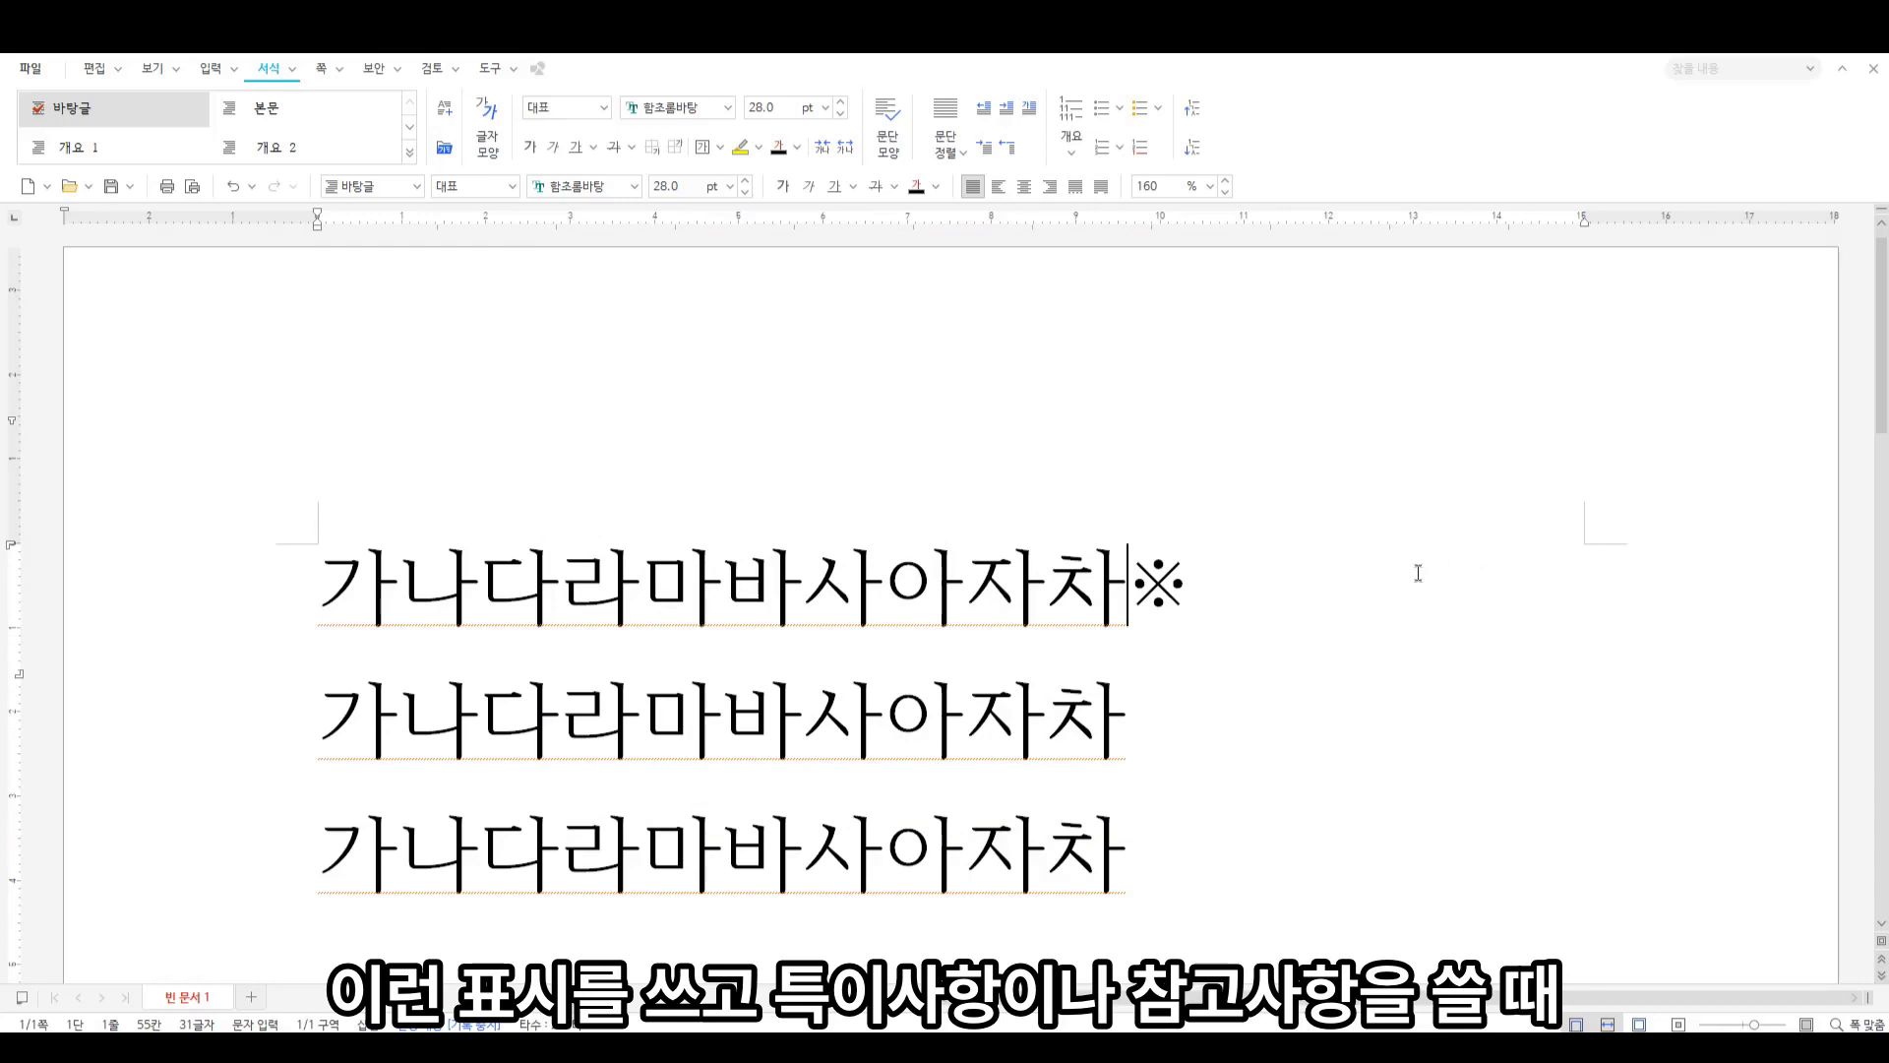
key("shift+Right")
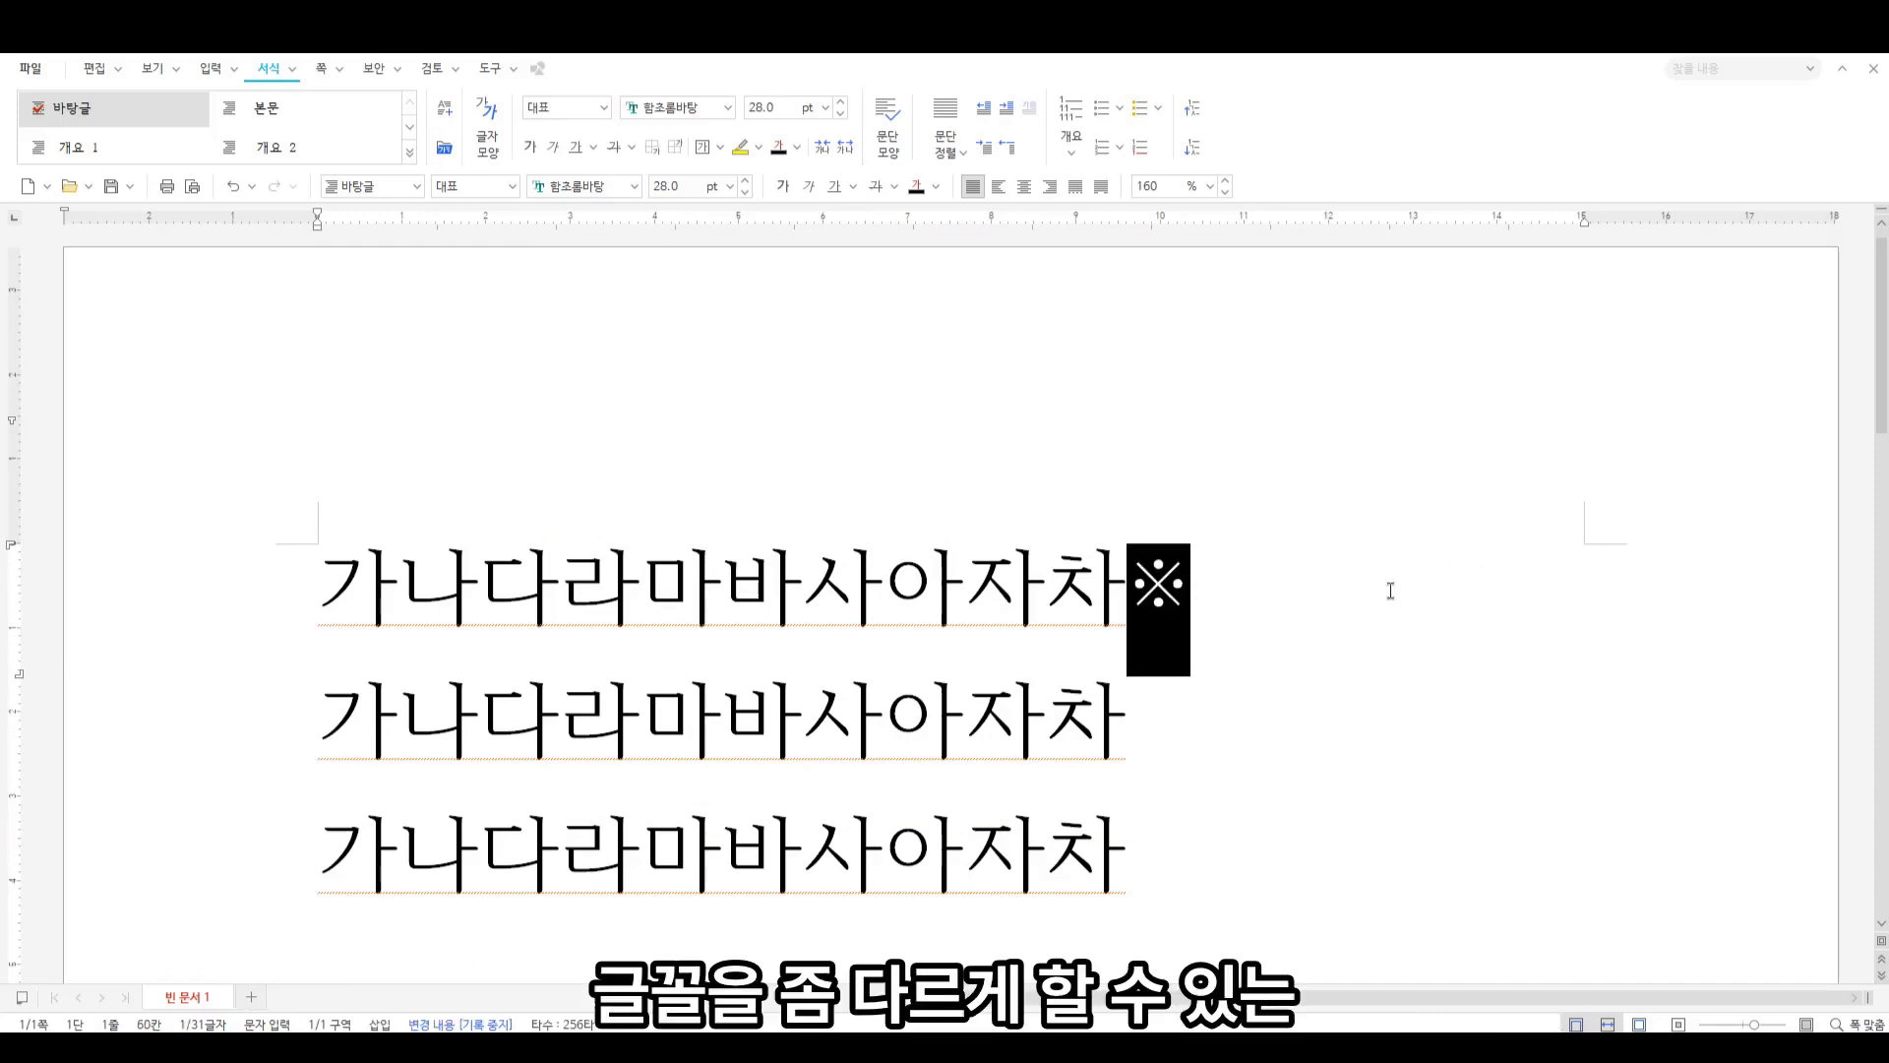
left_click(1303, 628)
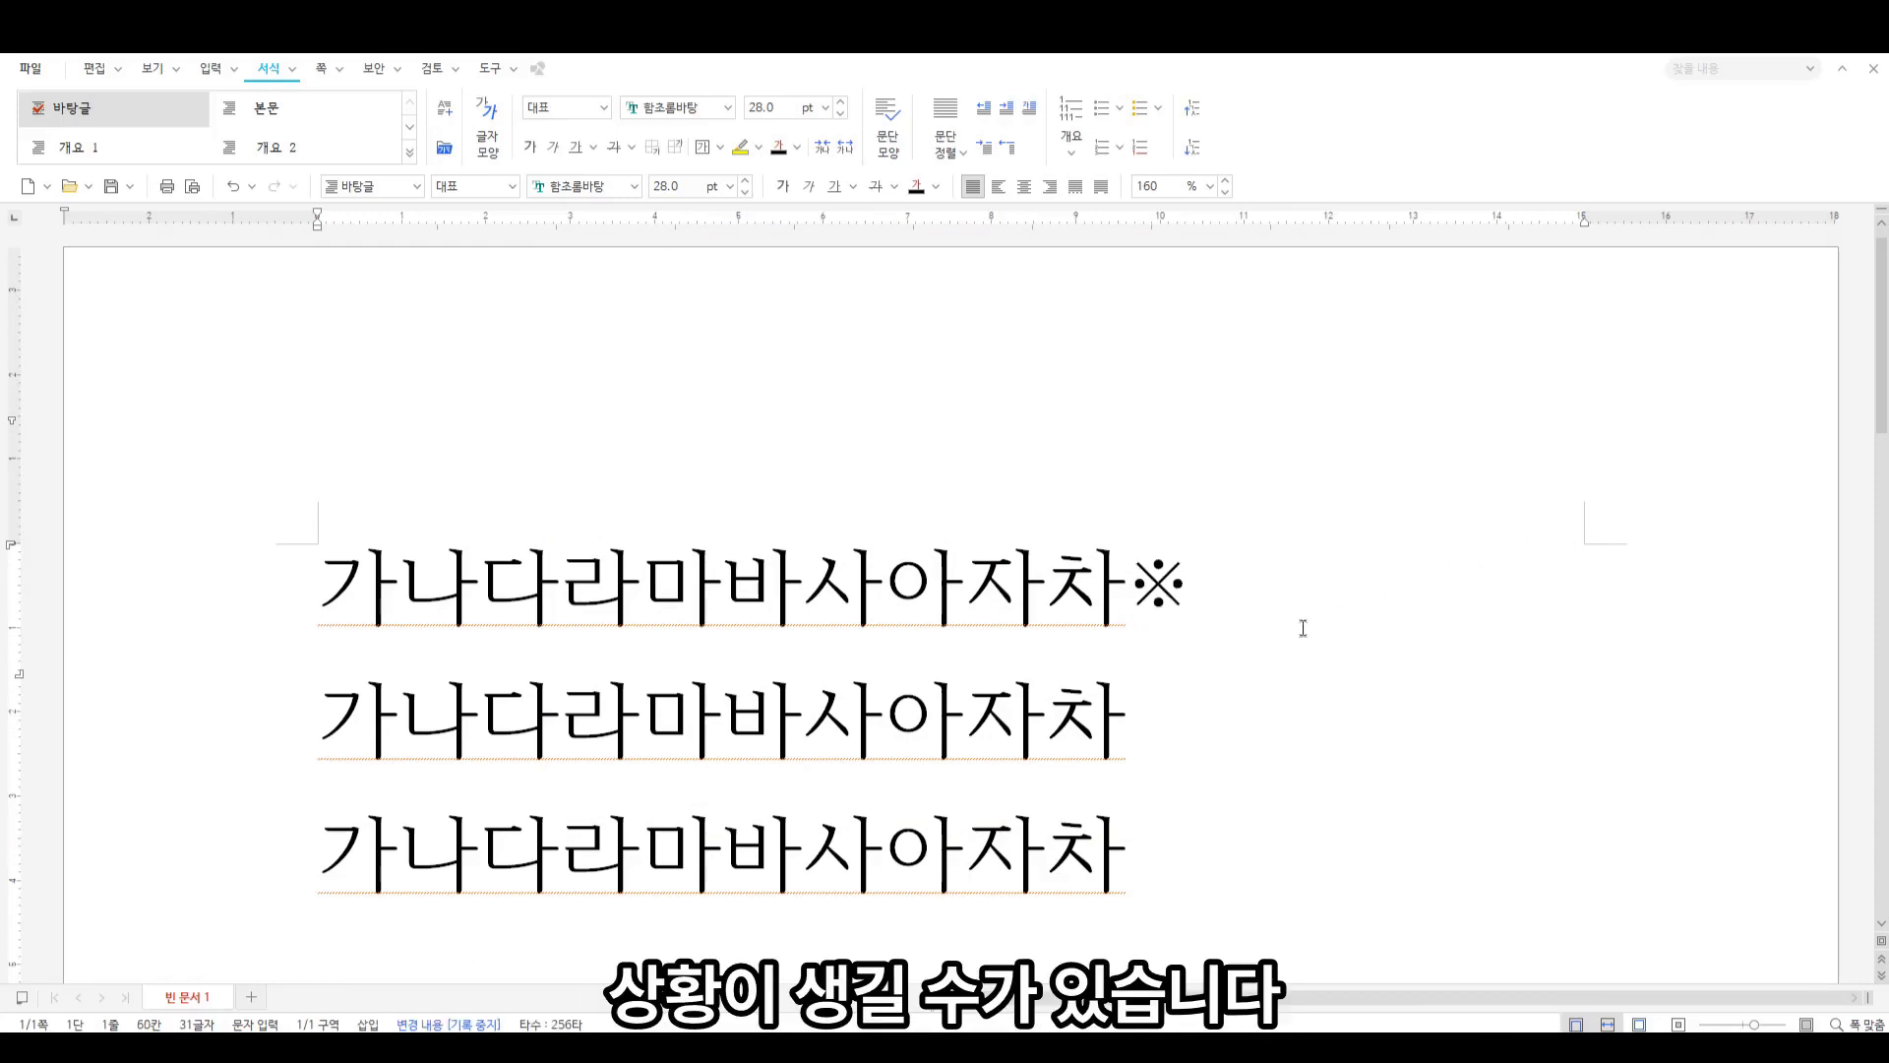
left_click(1155, 846)
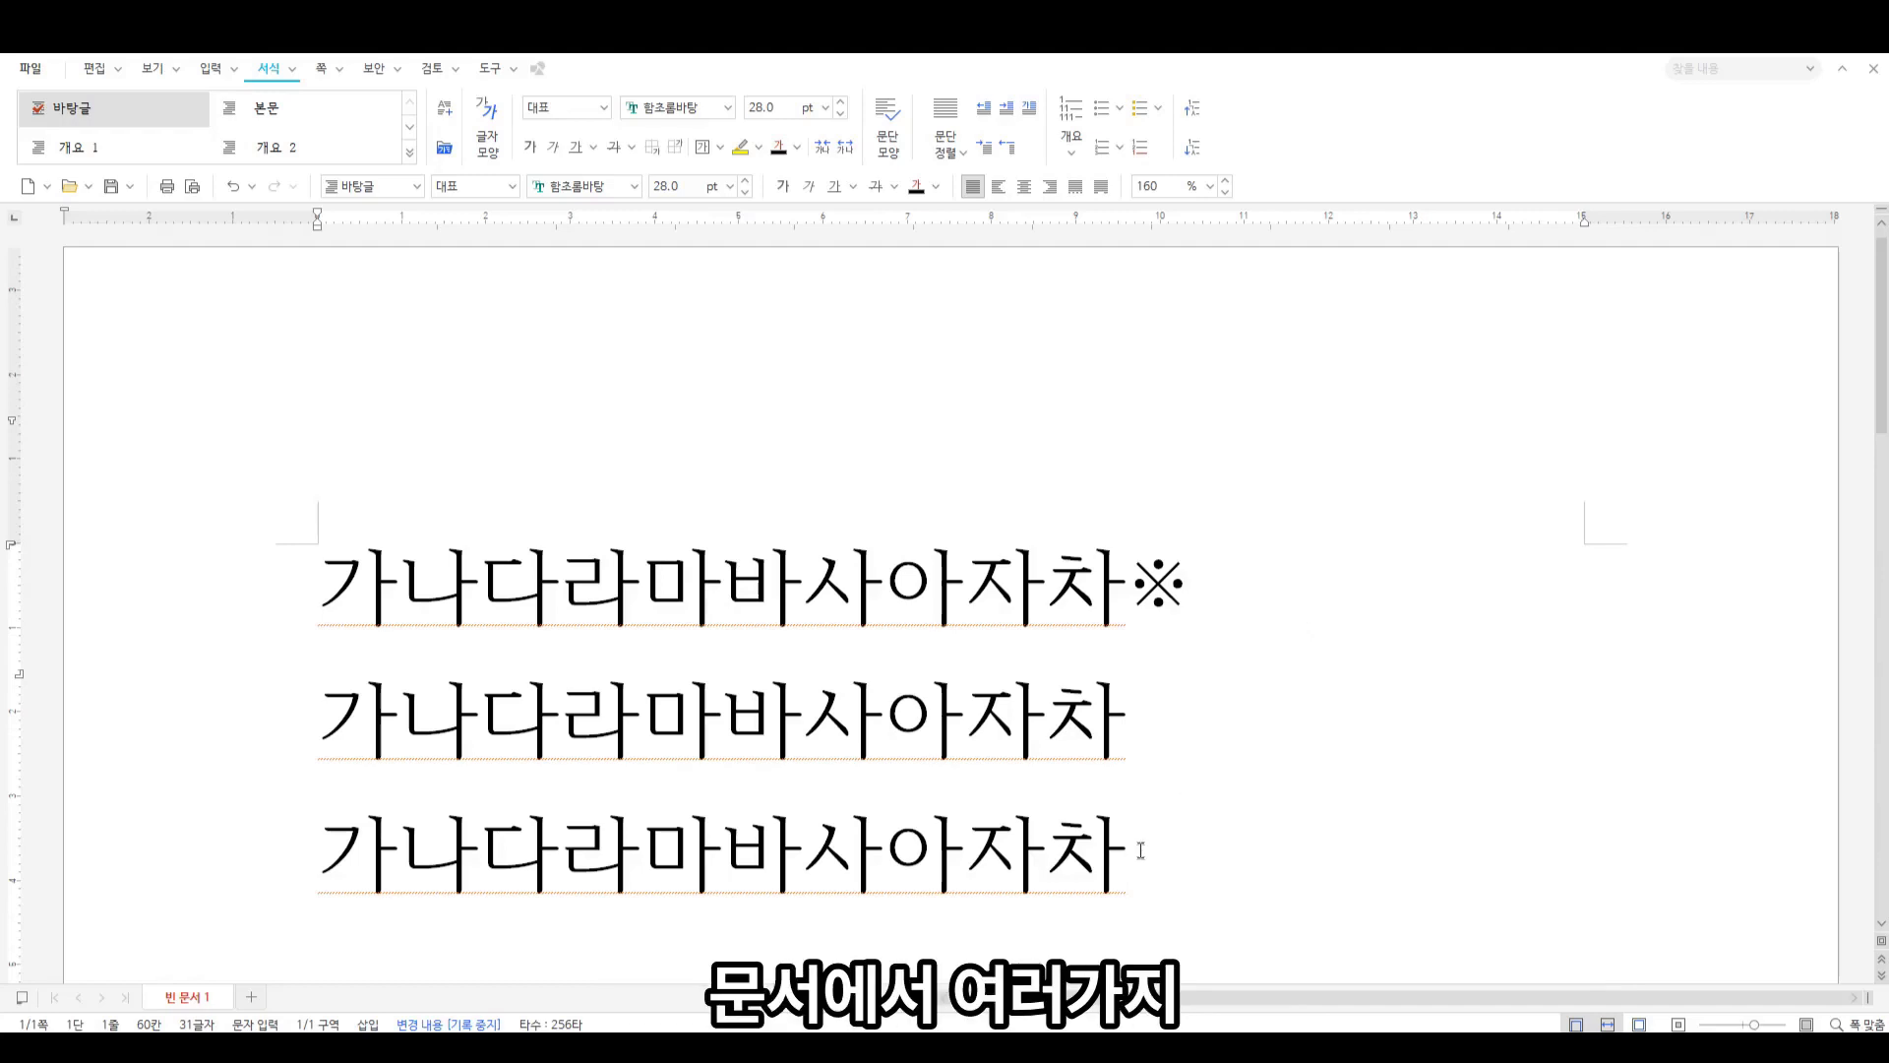
left_click_drag(339, 582, 1196, 586)
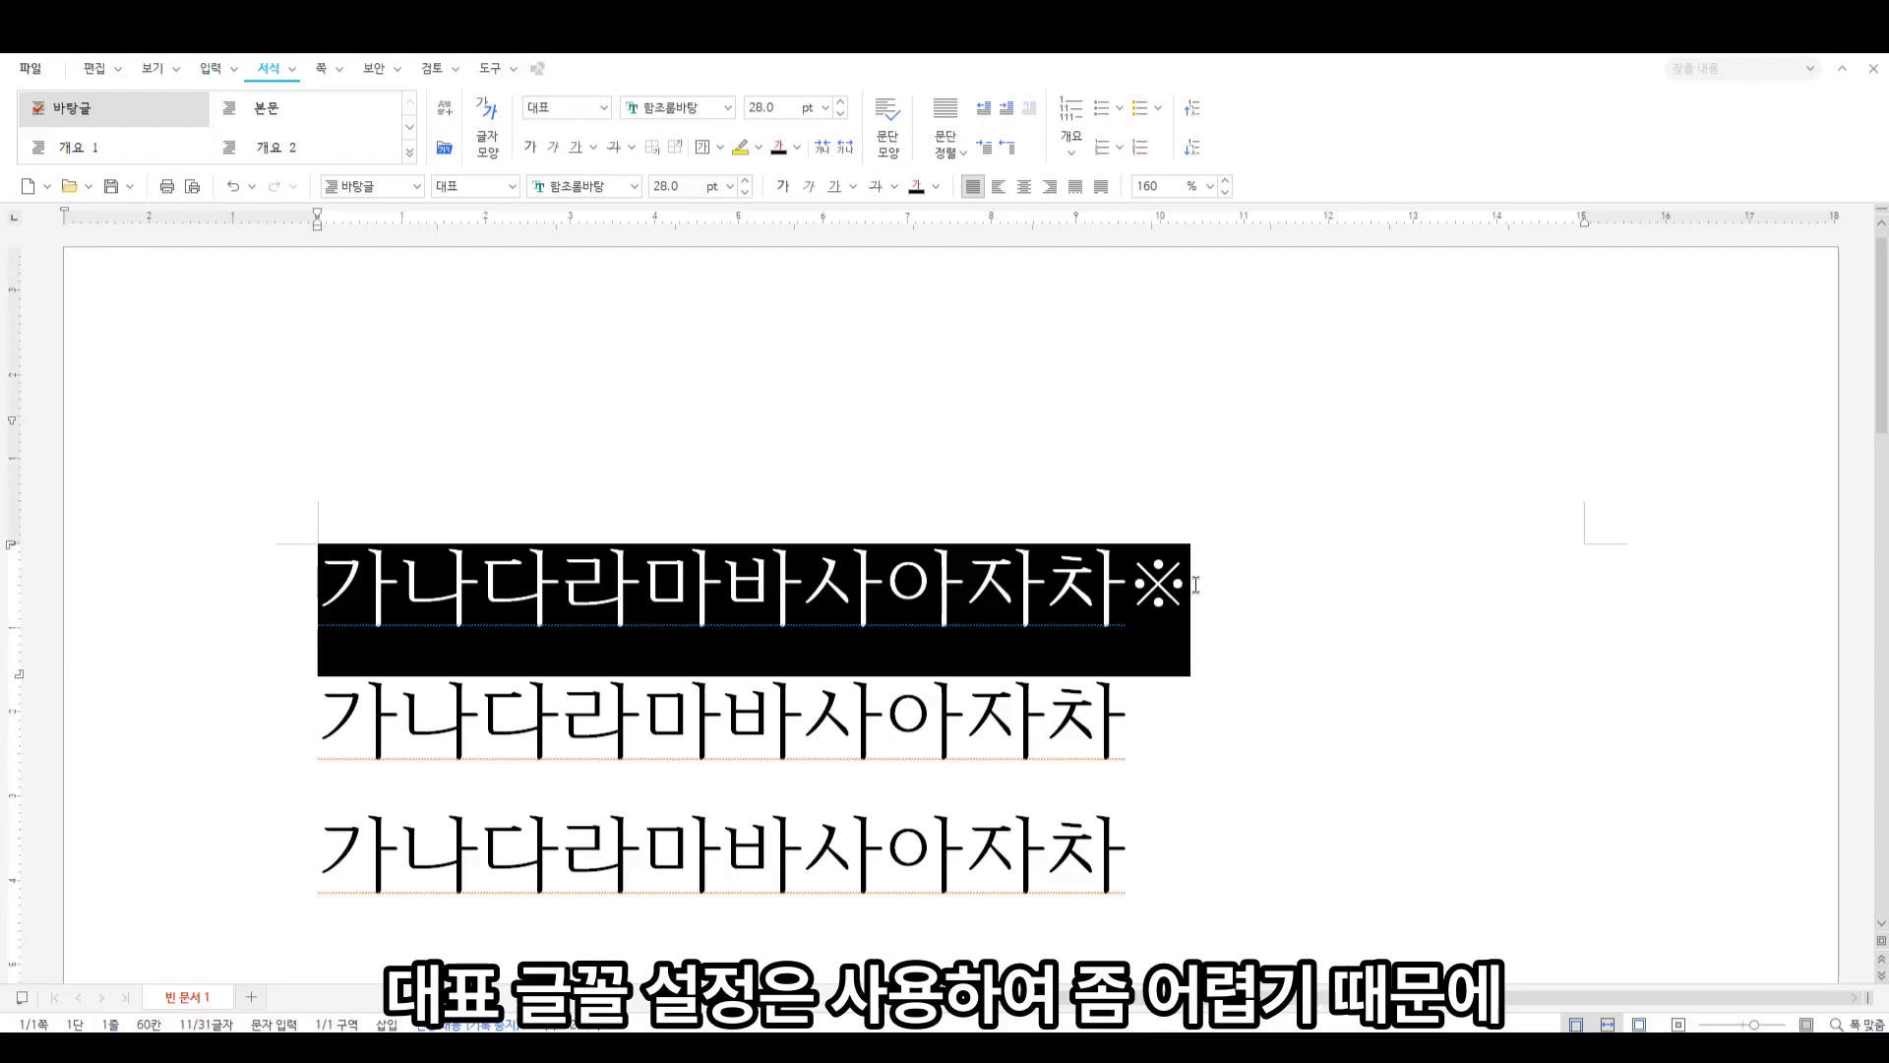
left_click(1168, 647)
left_click_drag(1129, 853, 323, 610)
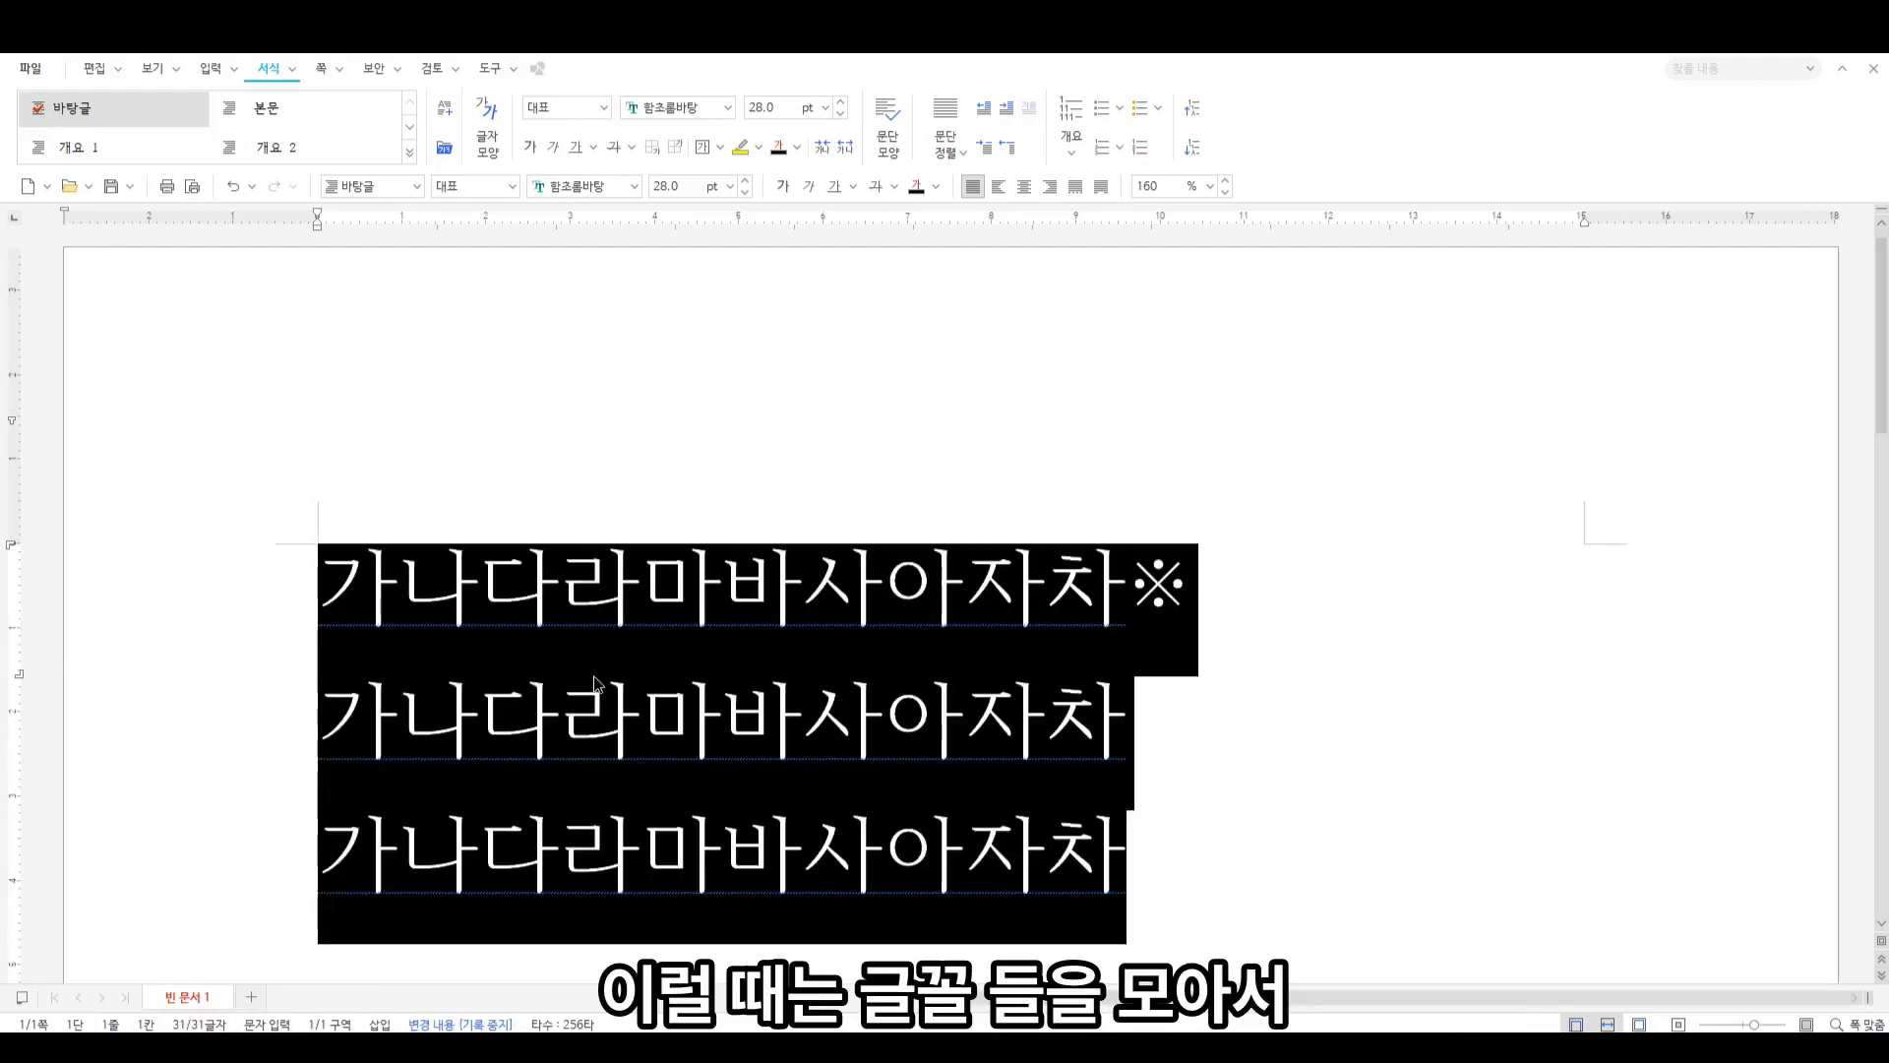
left_click(593, 676)
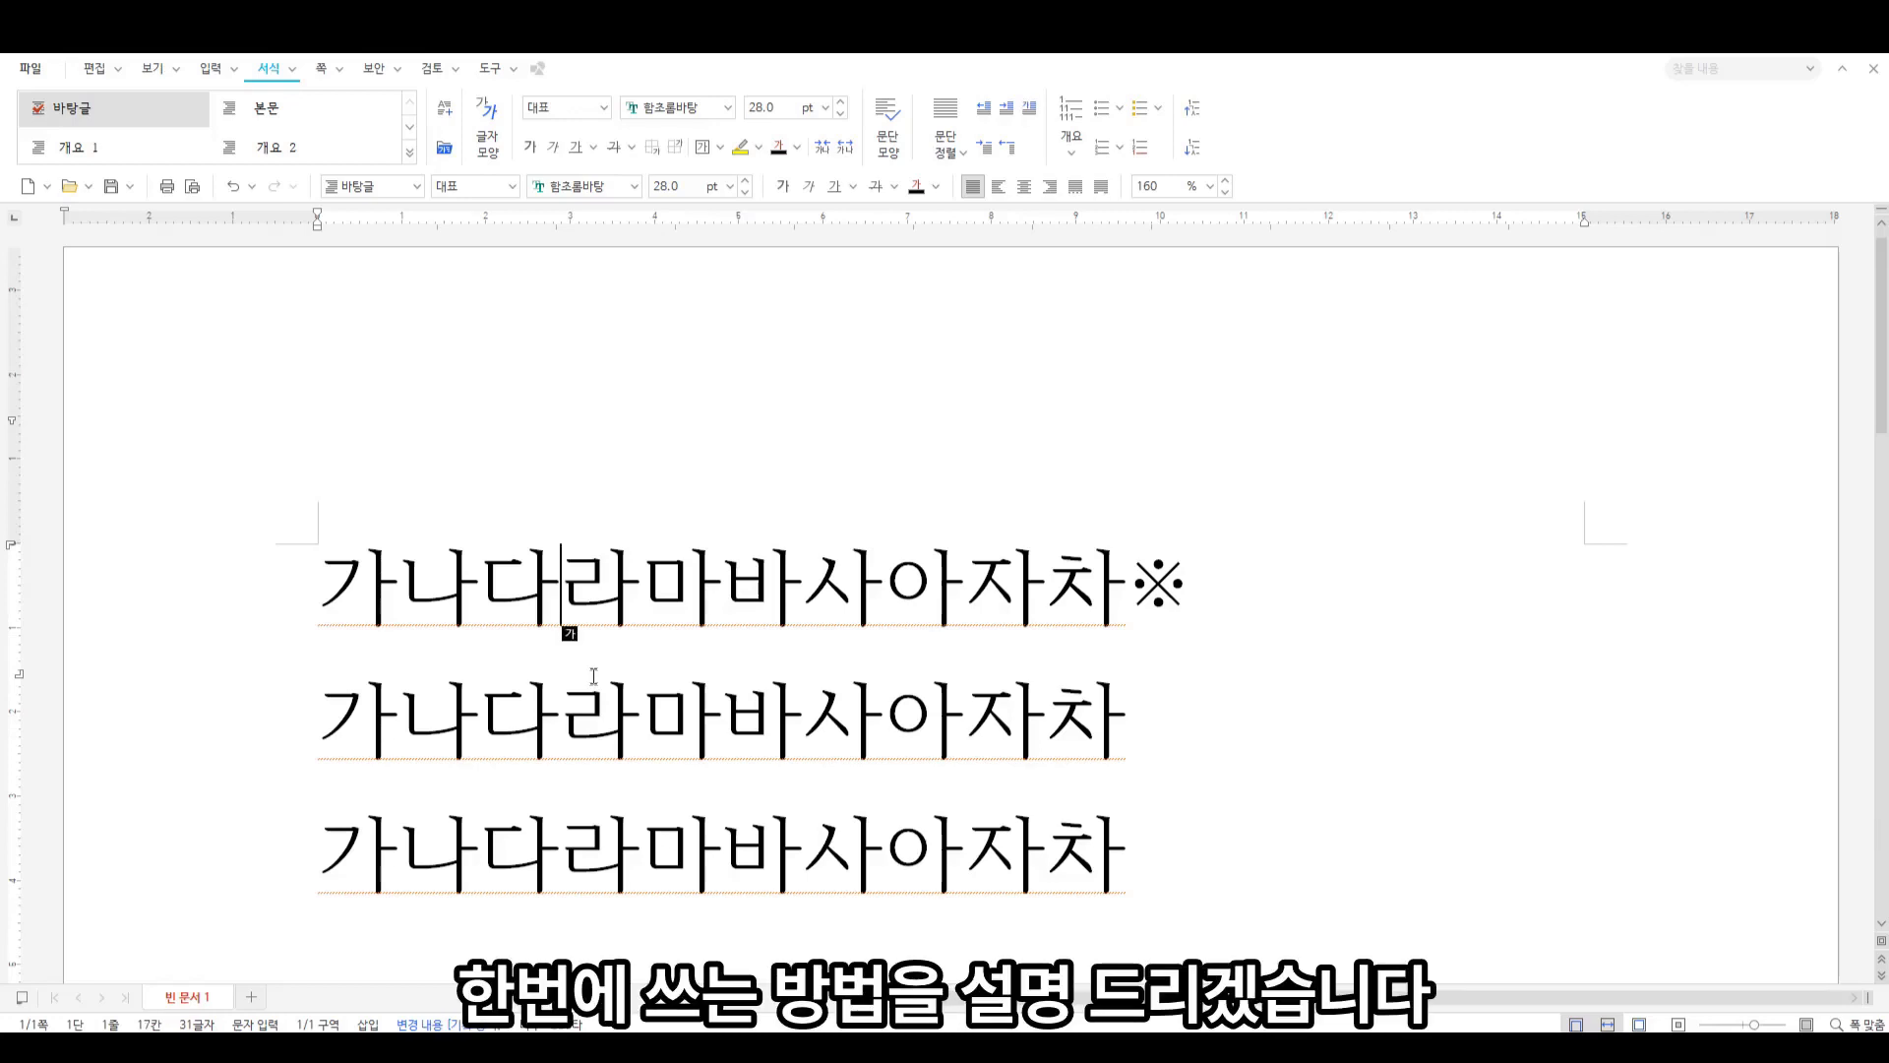
Delete the ※ symbol at the end of the first line and place the cursor after the second line
left_click(1178, 620)
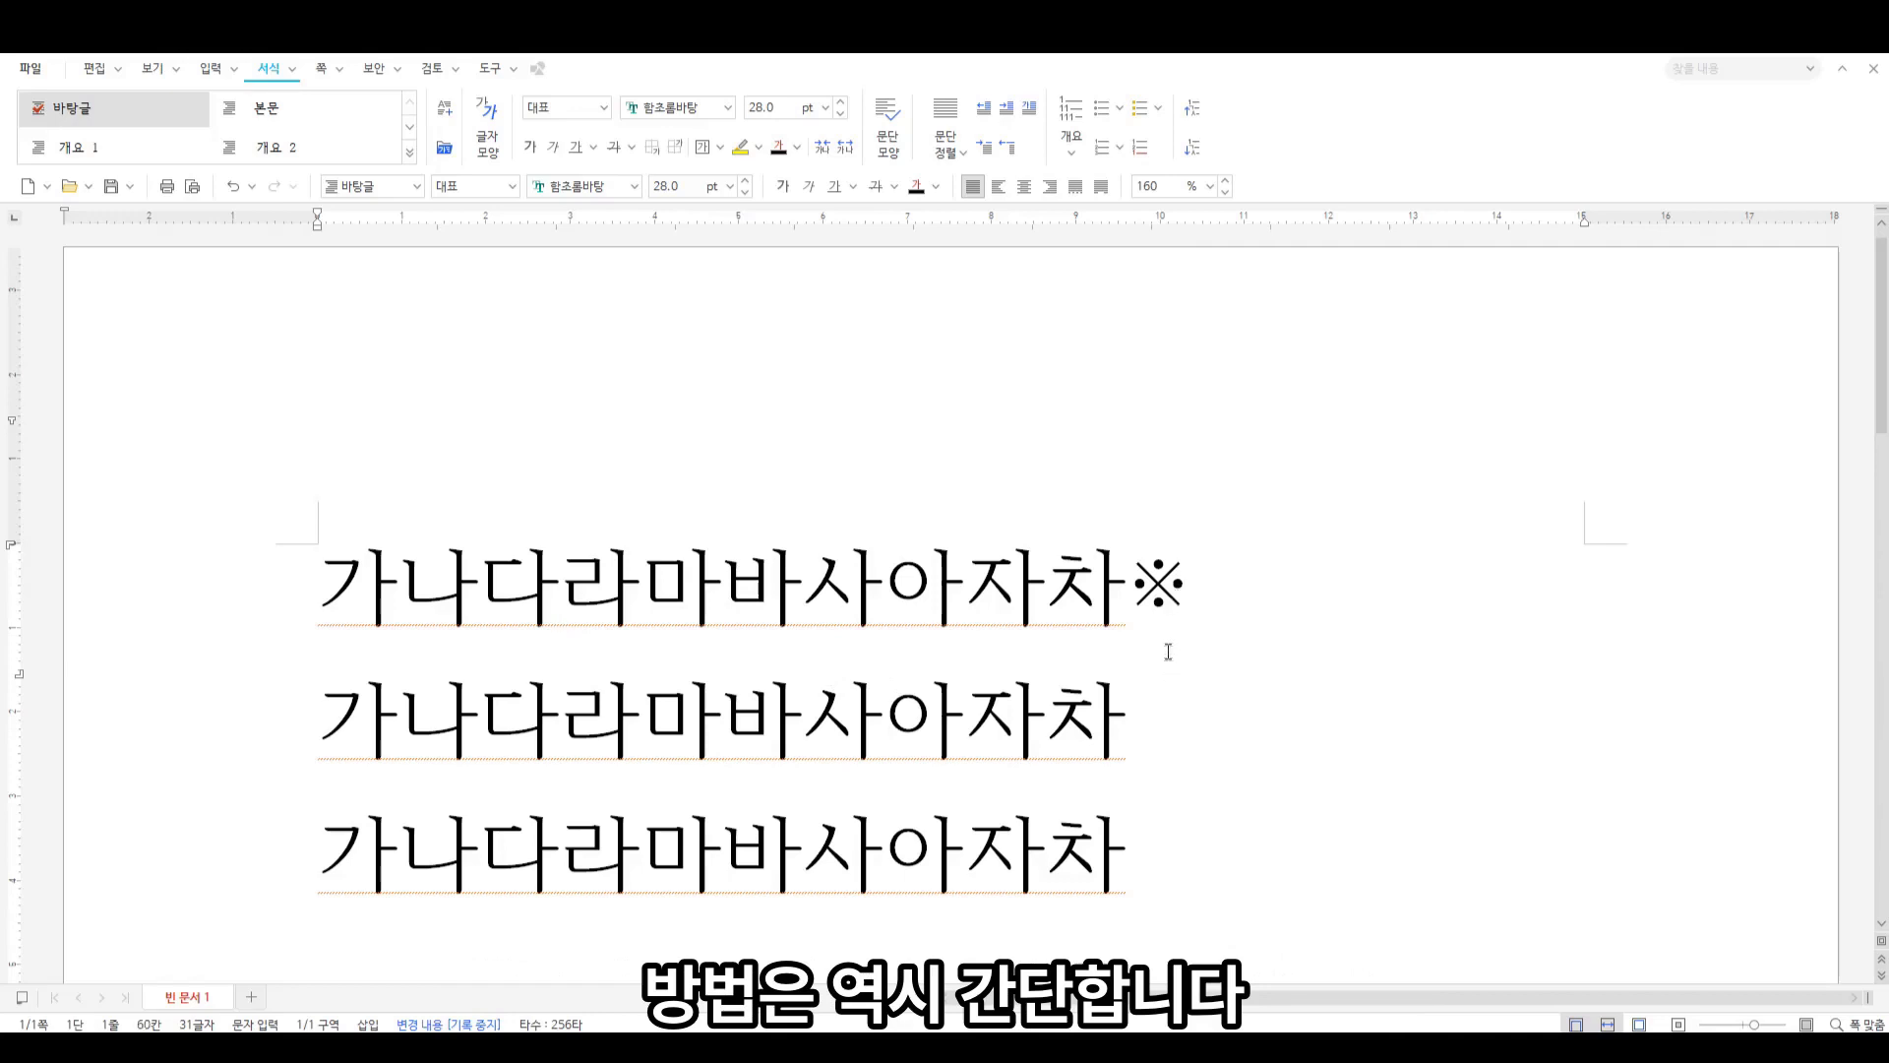
key("BackSpace")
left_click(1153, 733)
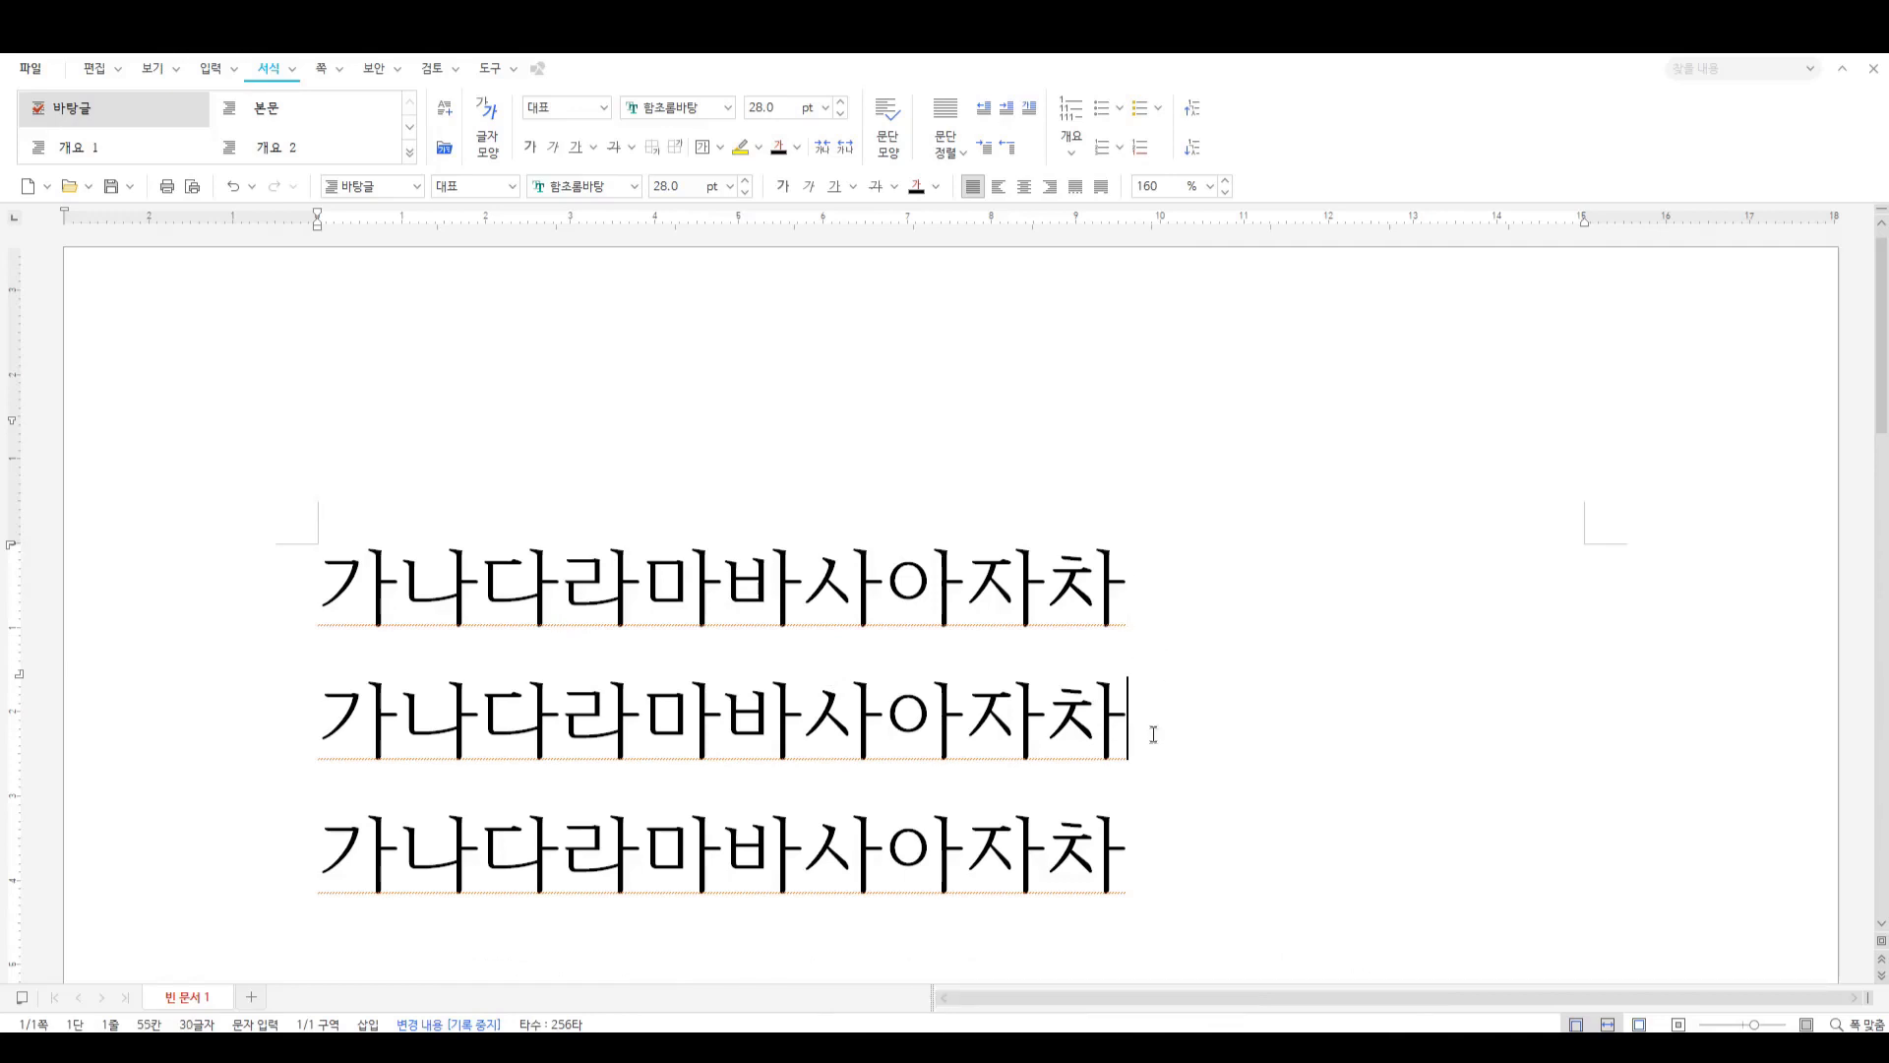
left_click(97, 67)
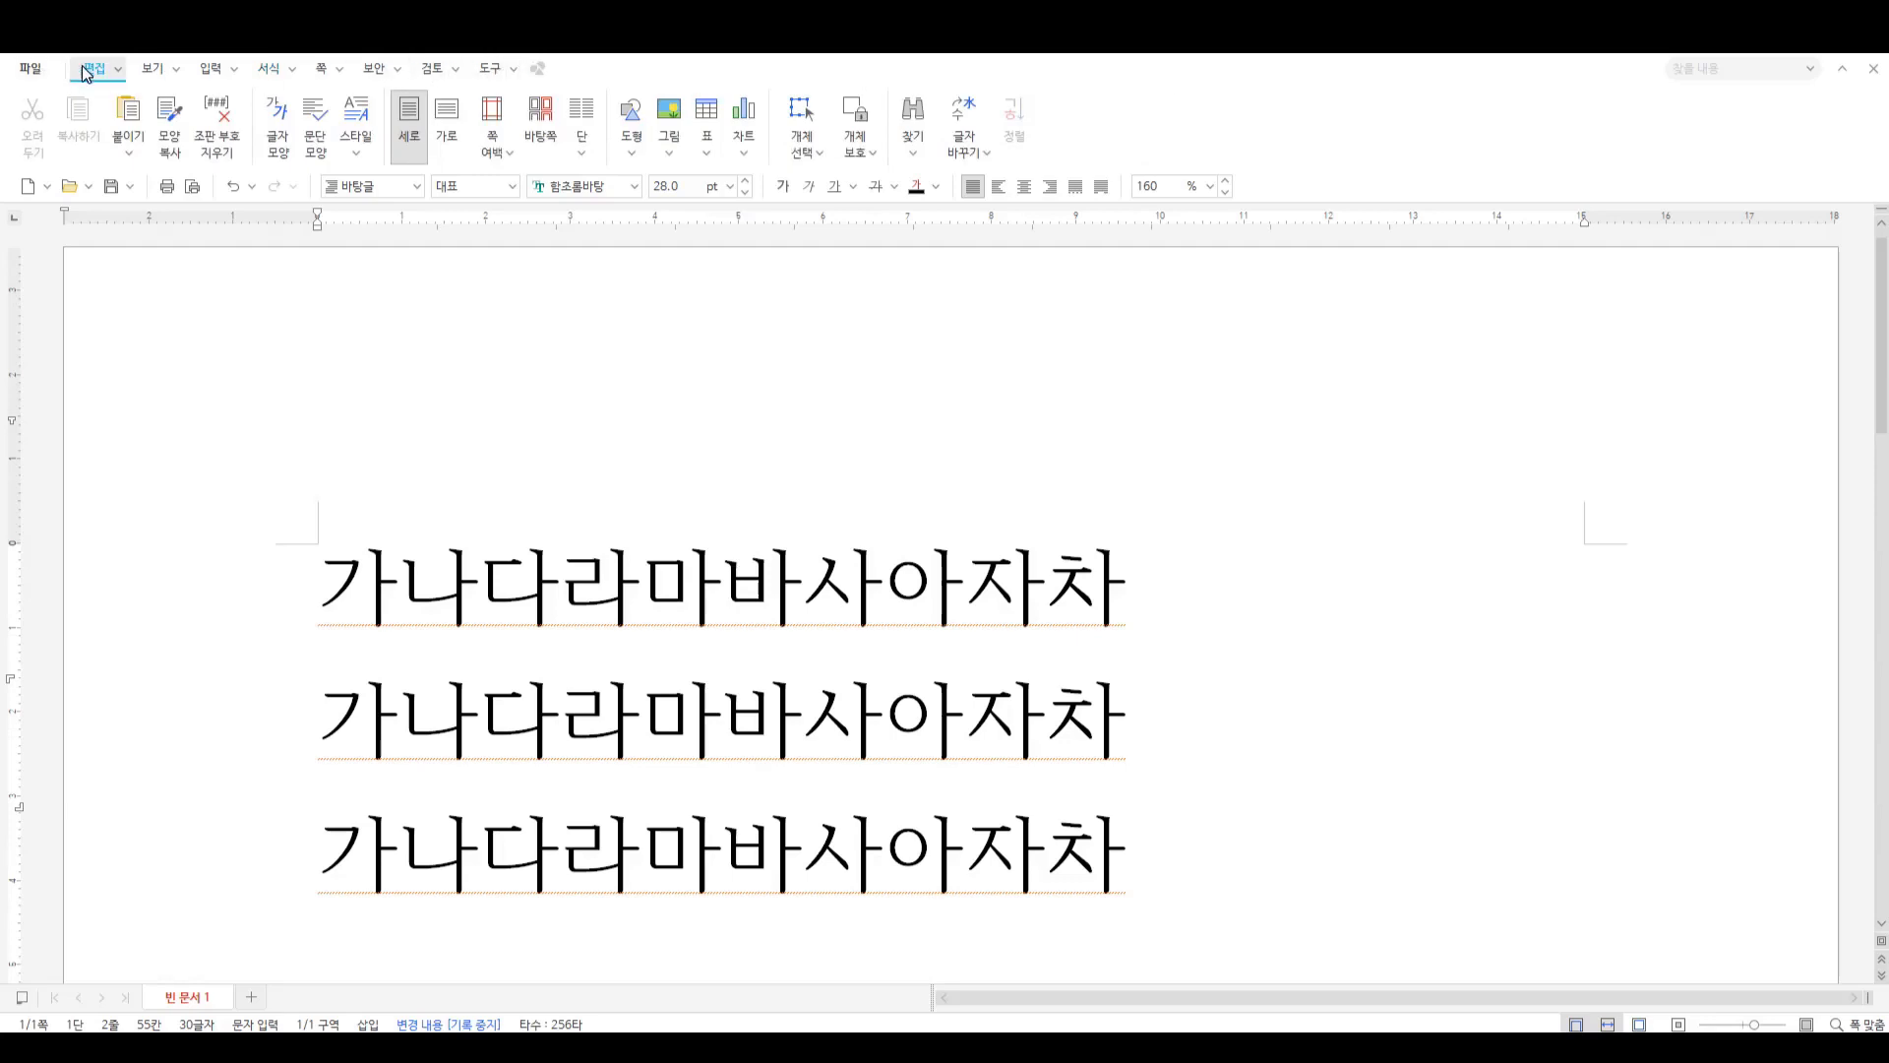
left_click(492, 71)
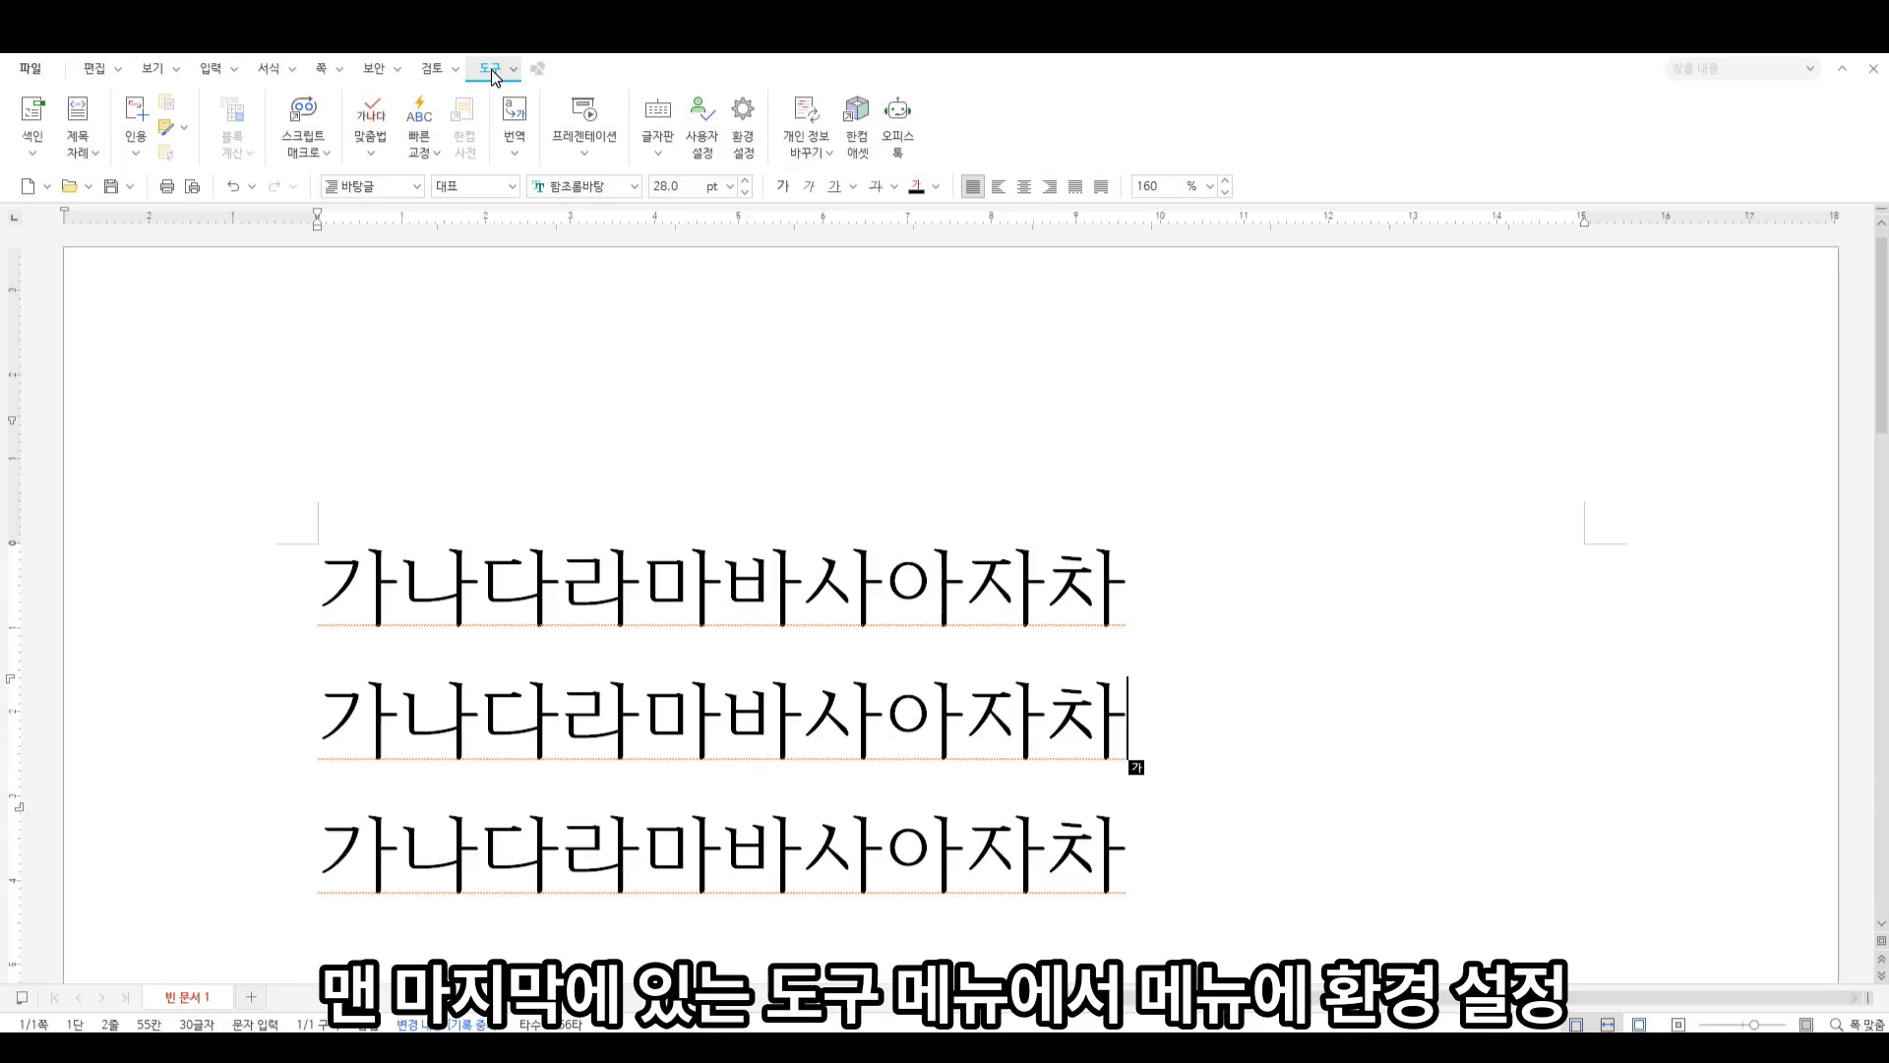
left_click(515, 68)
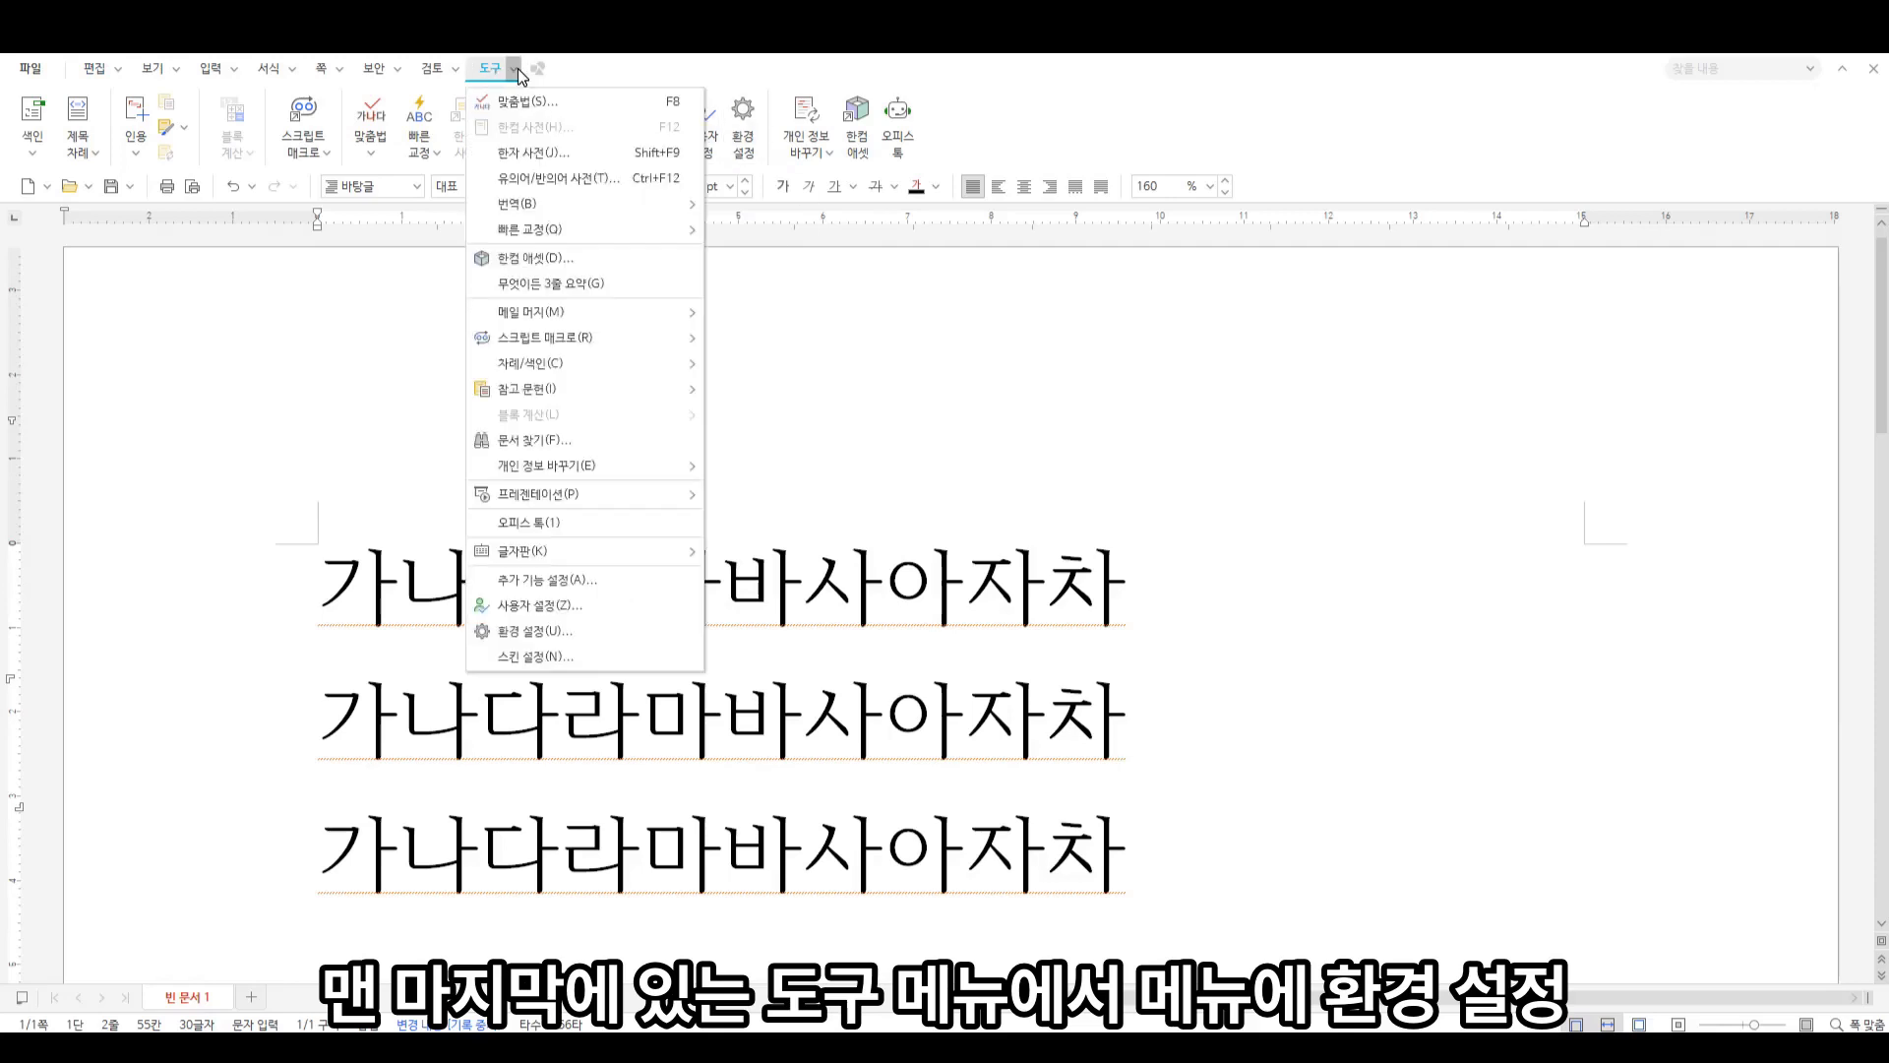
left_click(772, 240)
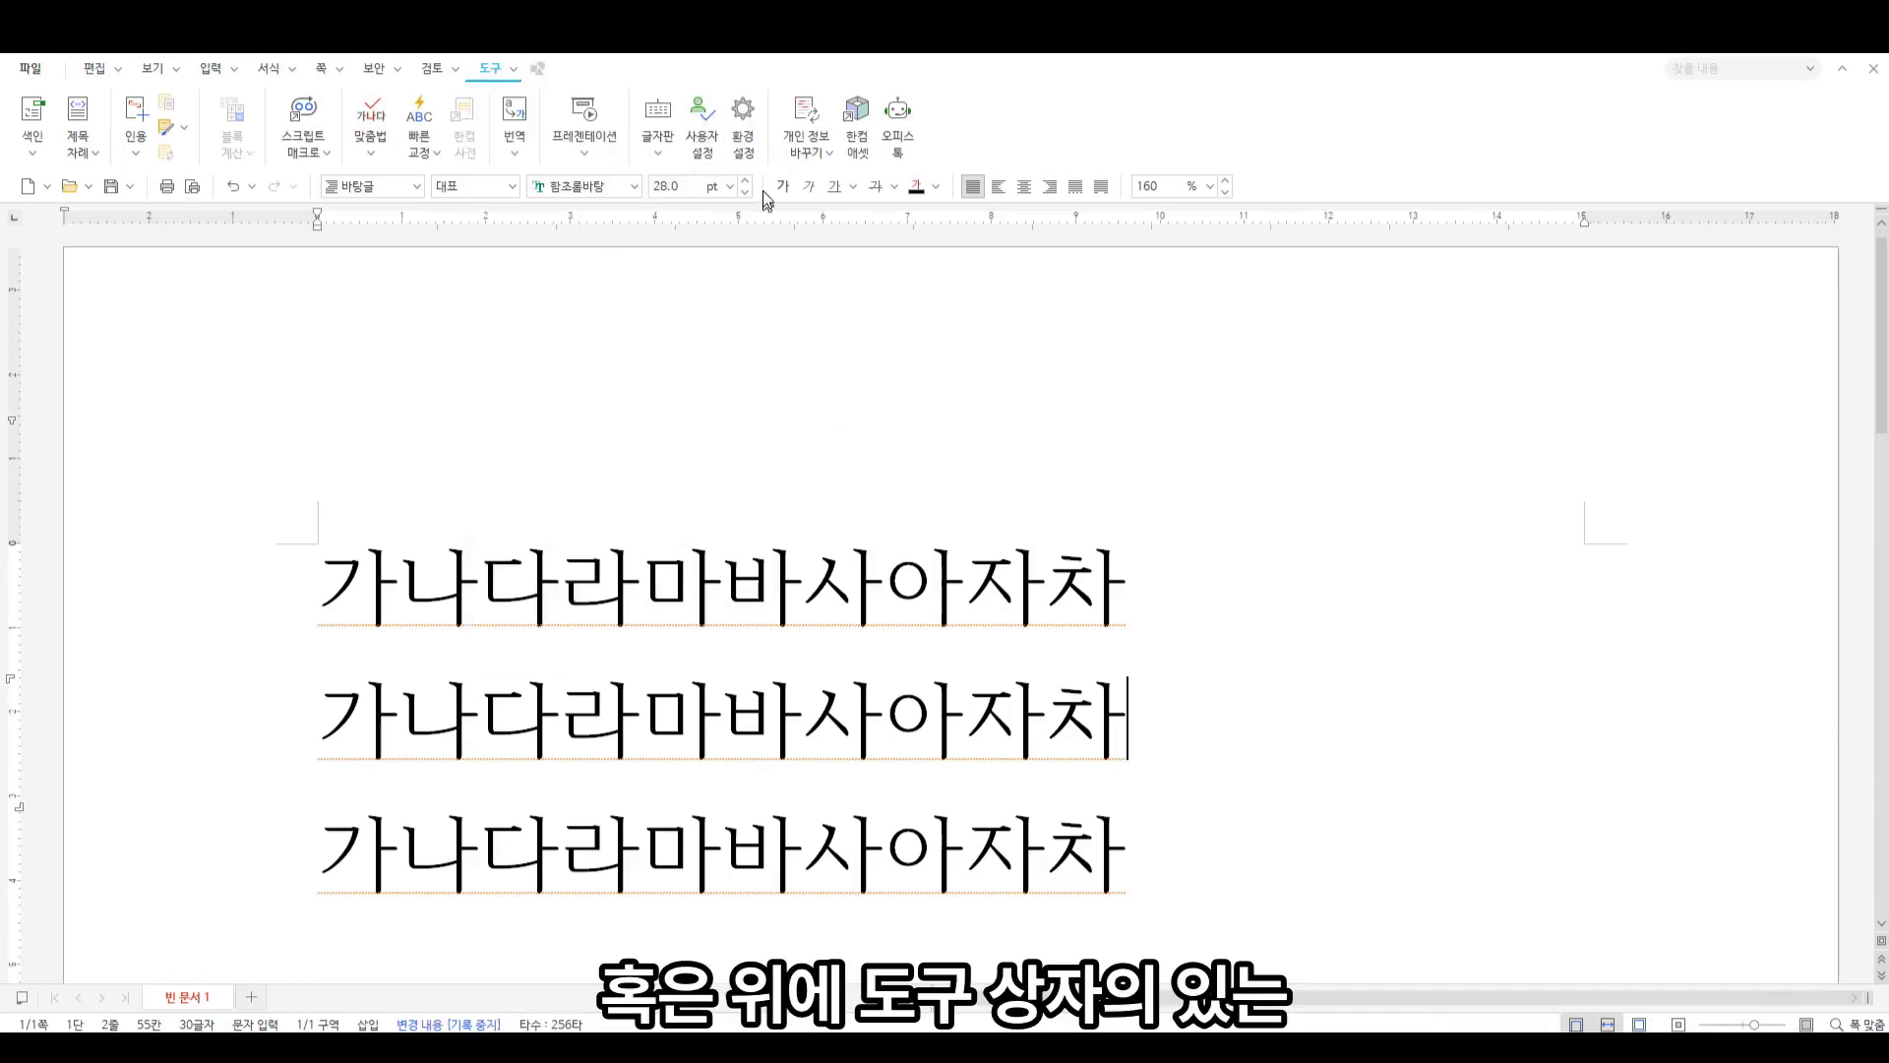
left_click(738, 140)
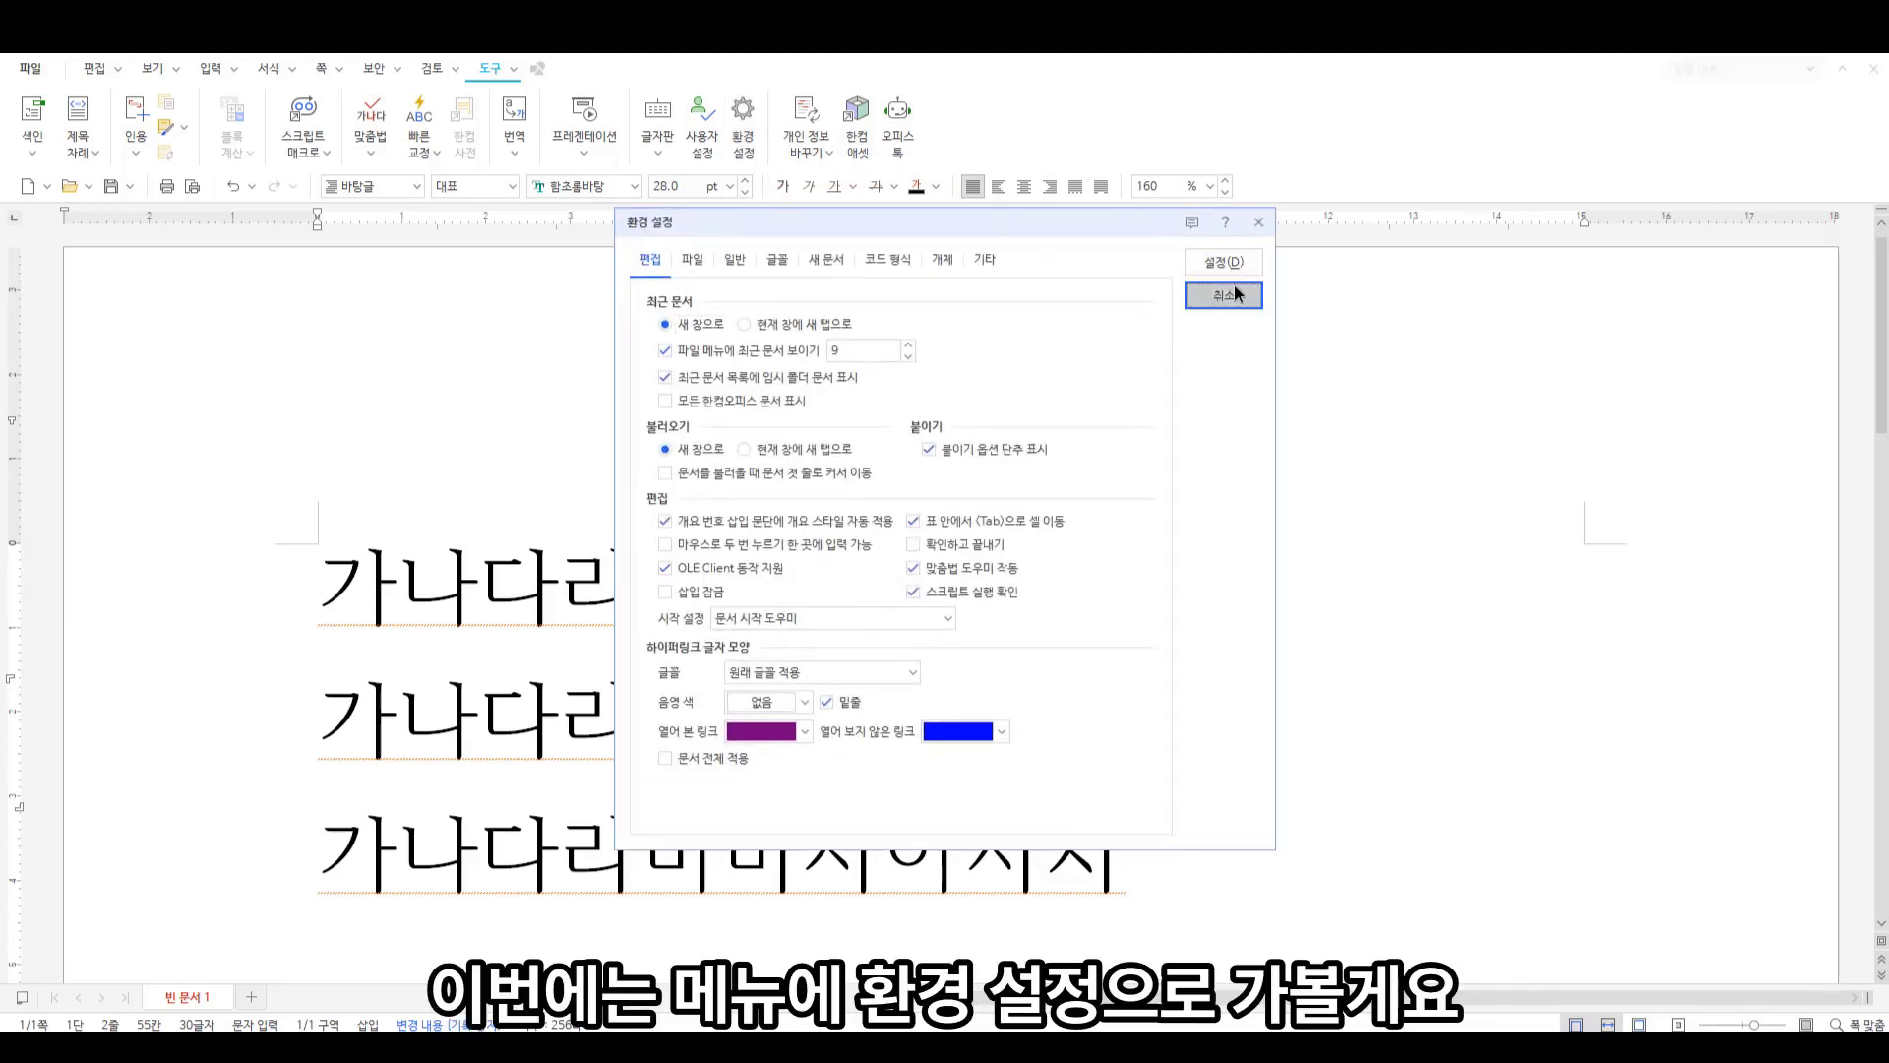
left_click(1232, 297)
Open 글꼴 목록 설정 from the 글꼴 options of 환경 설정
left_click(512, 67)
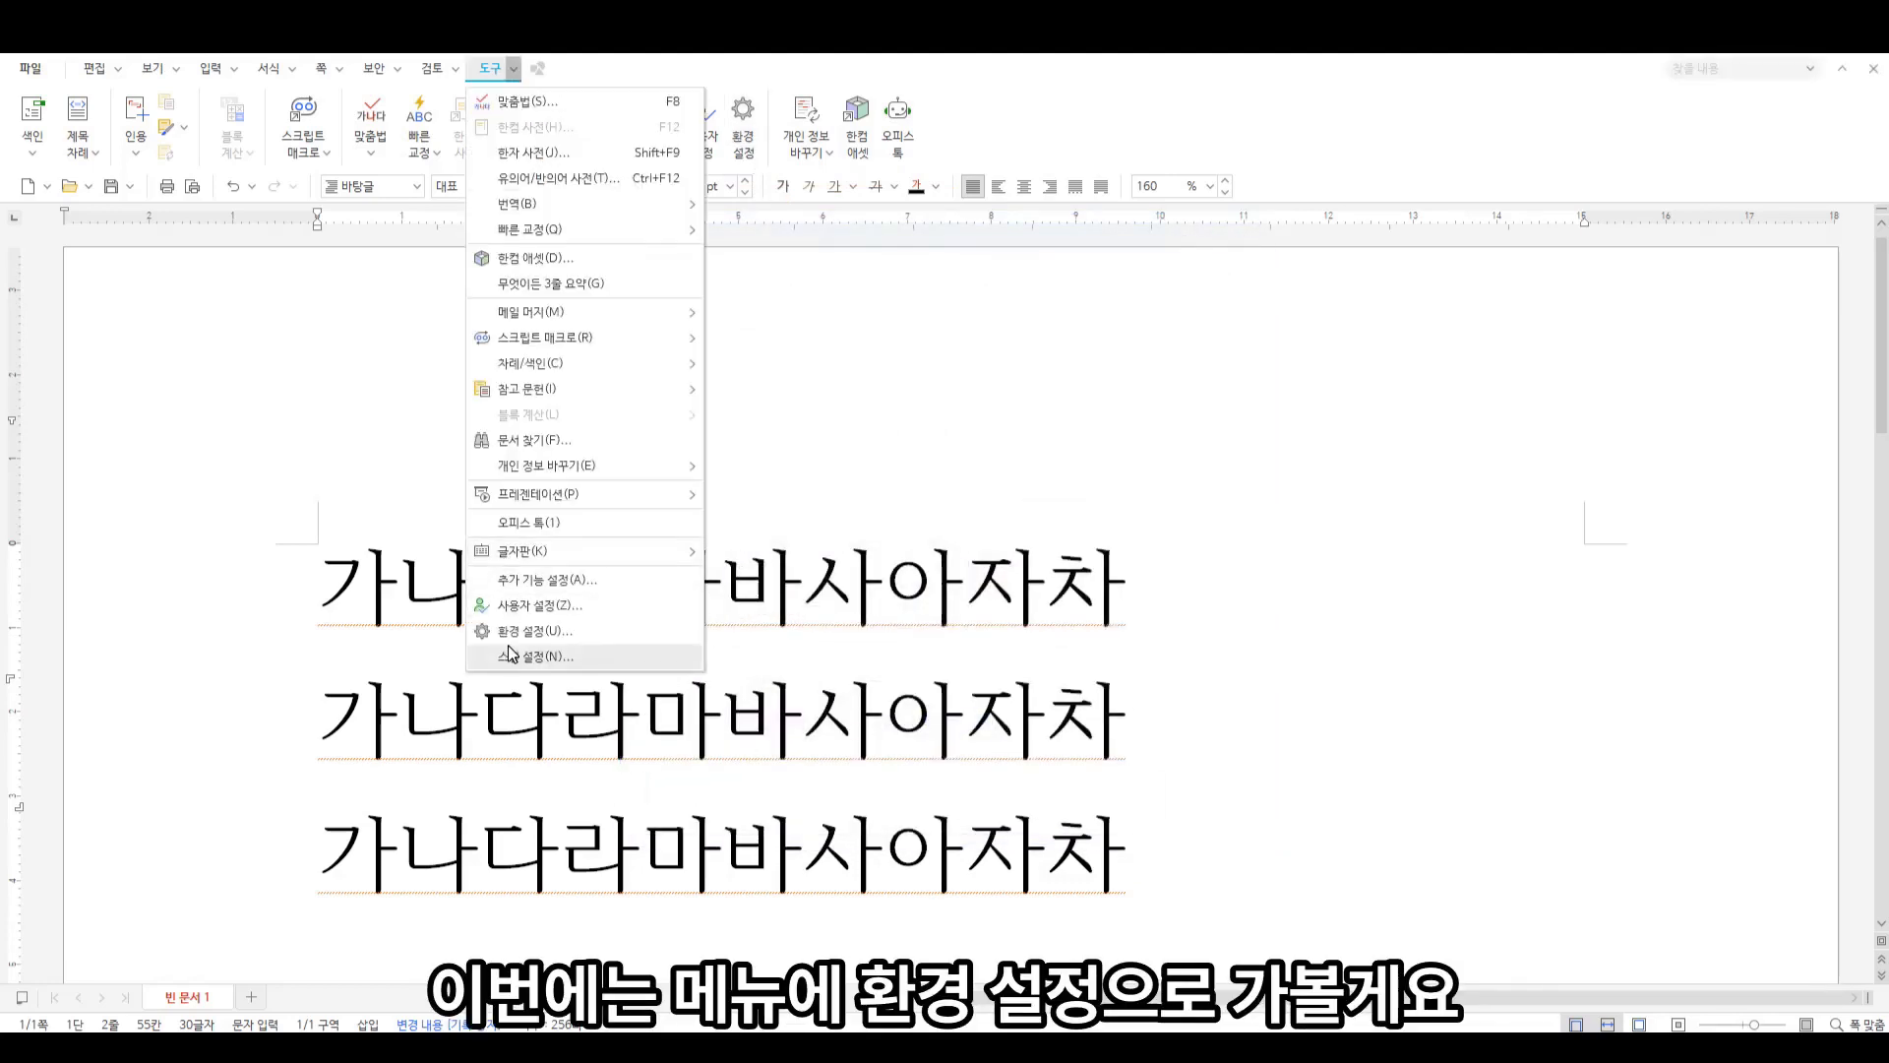
left_click(557, 635)
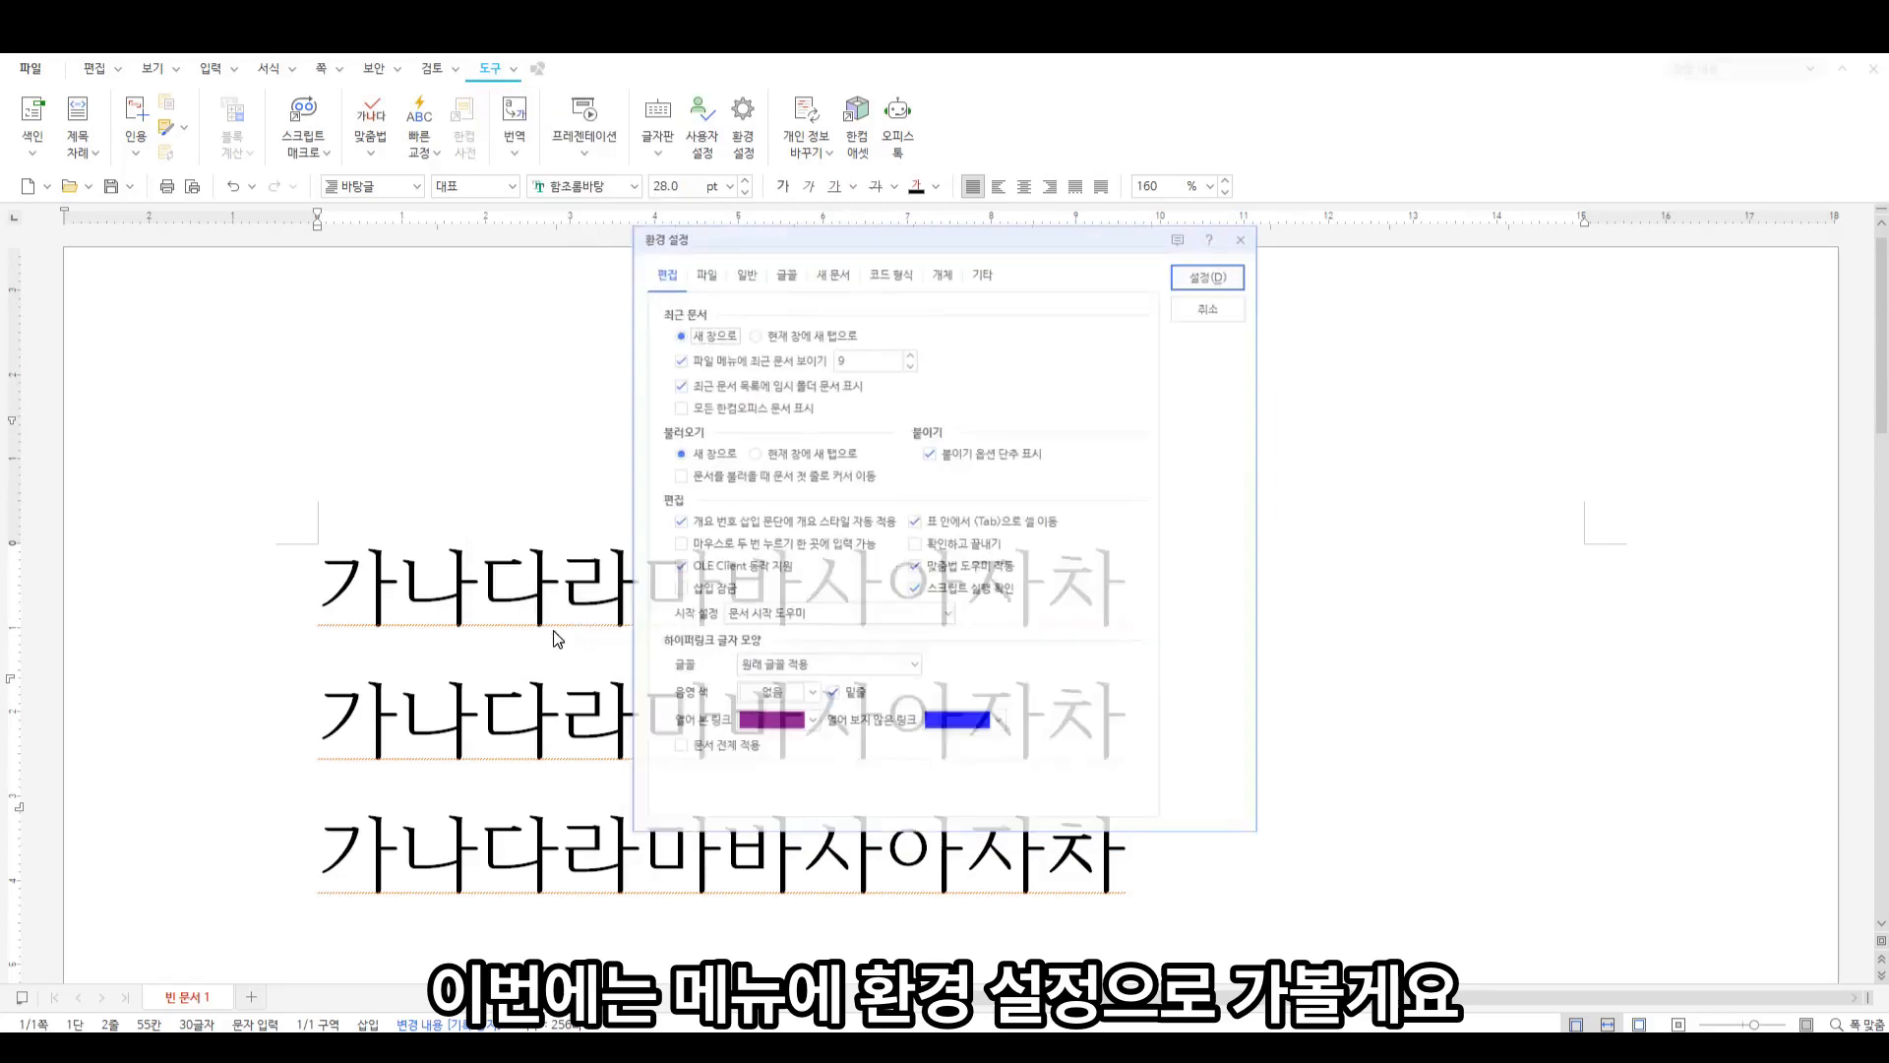
left_click(778, 264)
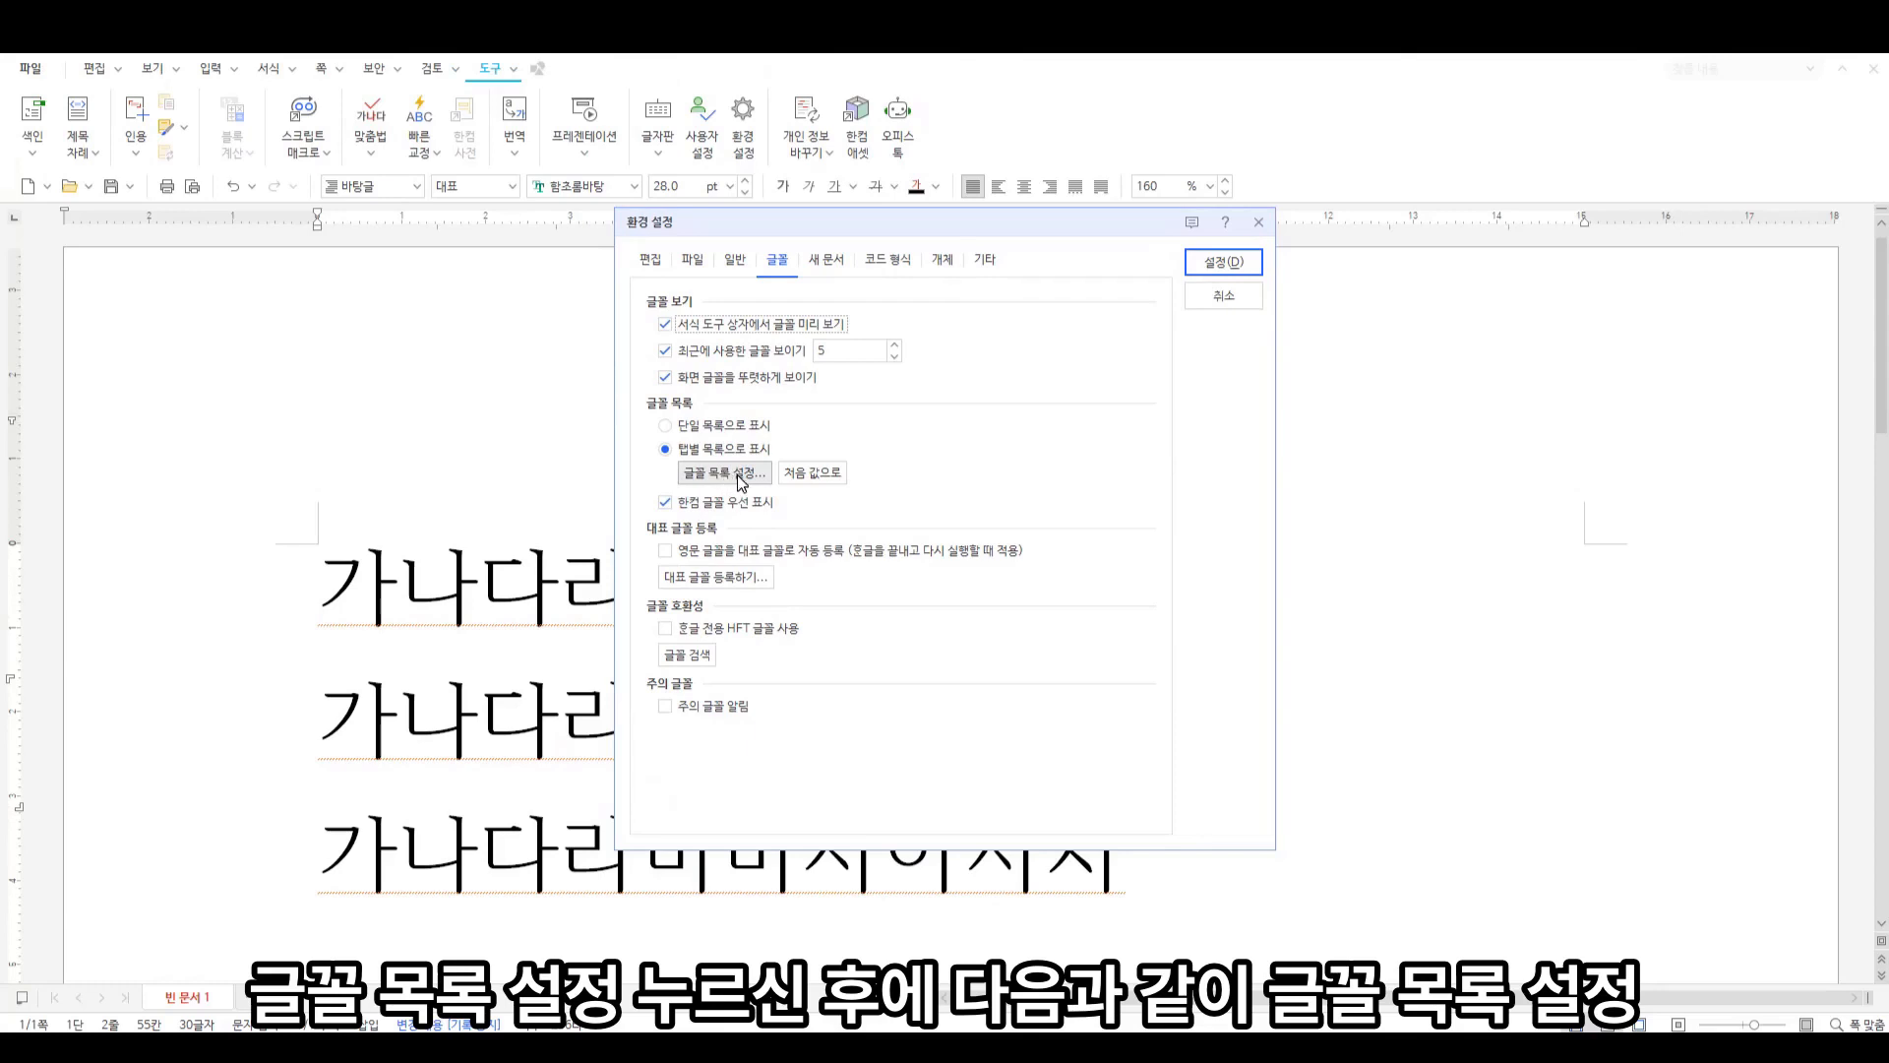
left_click(740, 479)
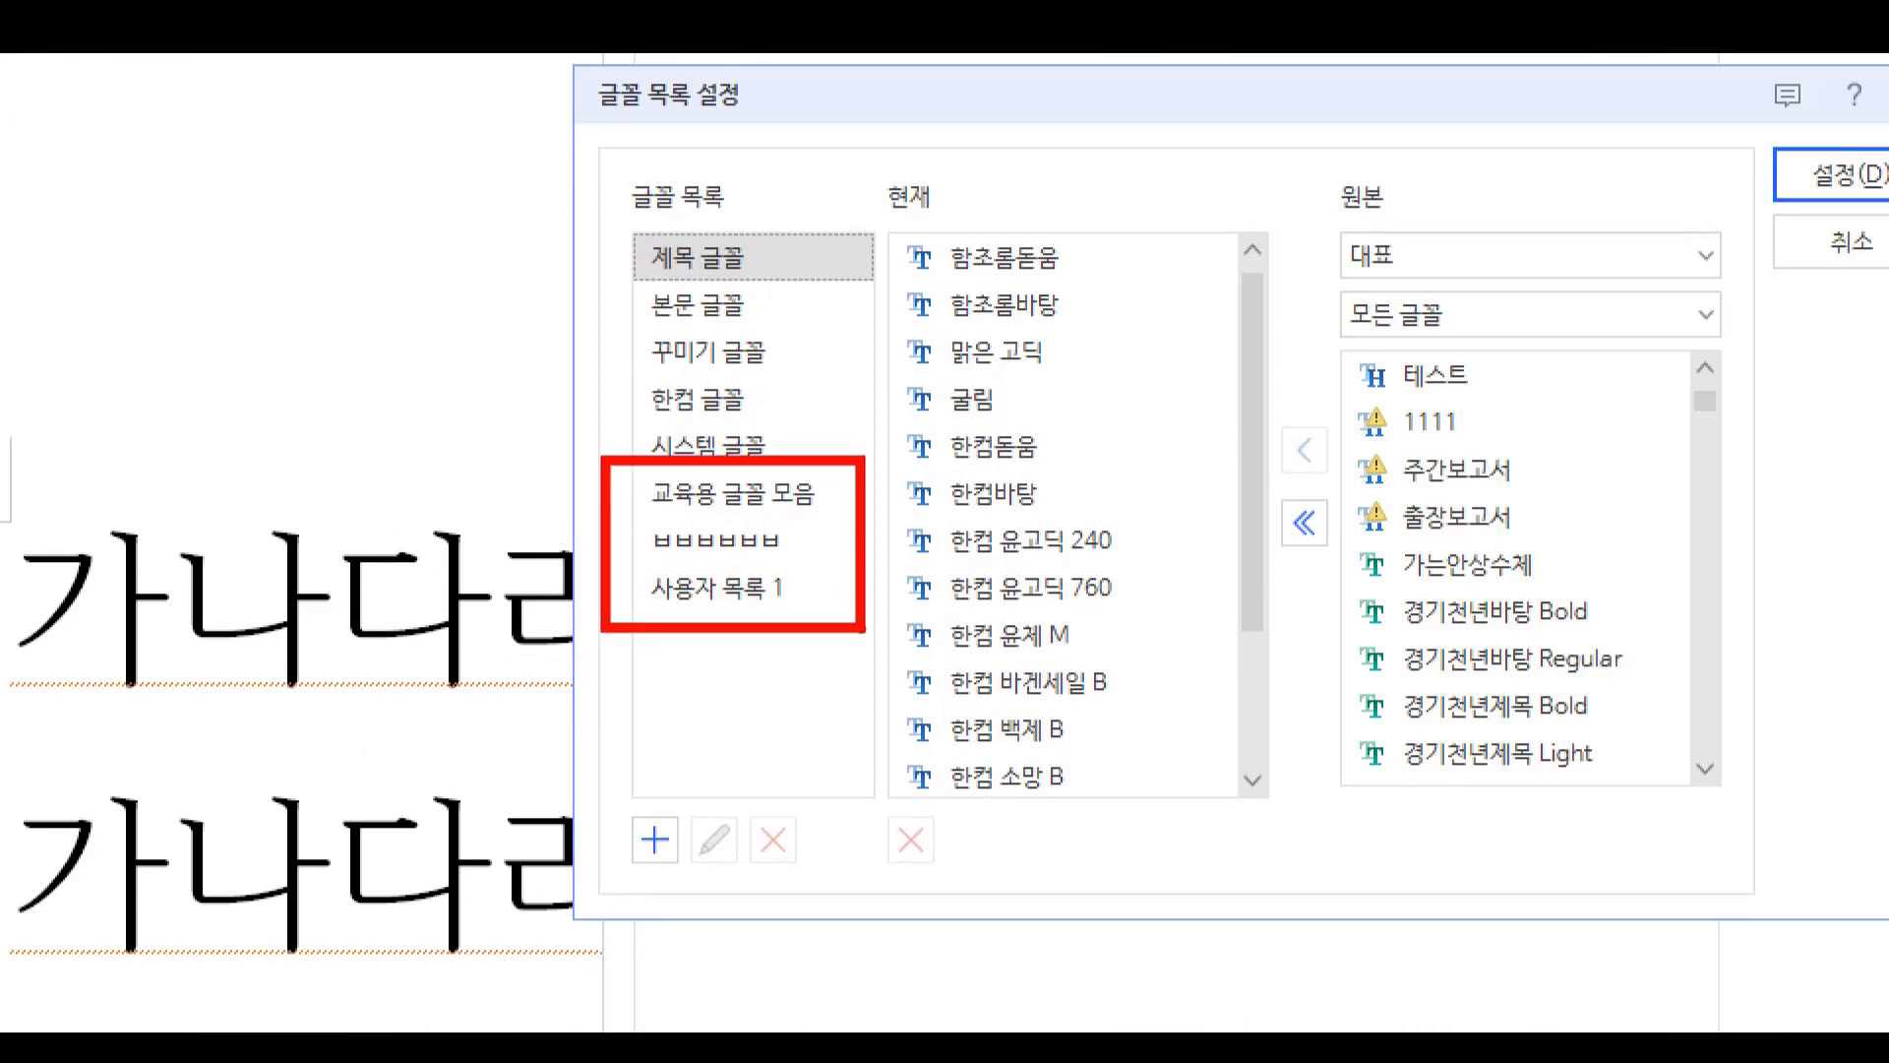
Review the fonts contained in the user font lists 교육용 글꼴 모음, ㅂㅂㅂㅂㅂㅂ and 사용자 목록 1
left_click(725, 507)
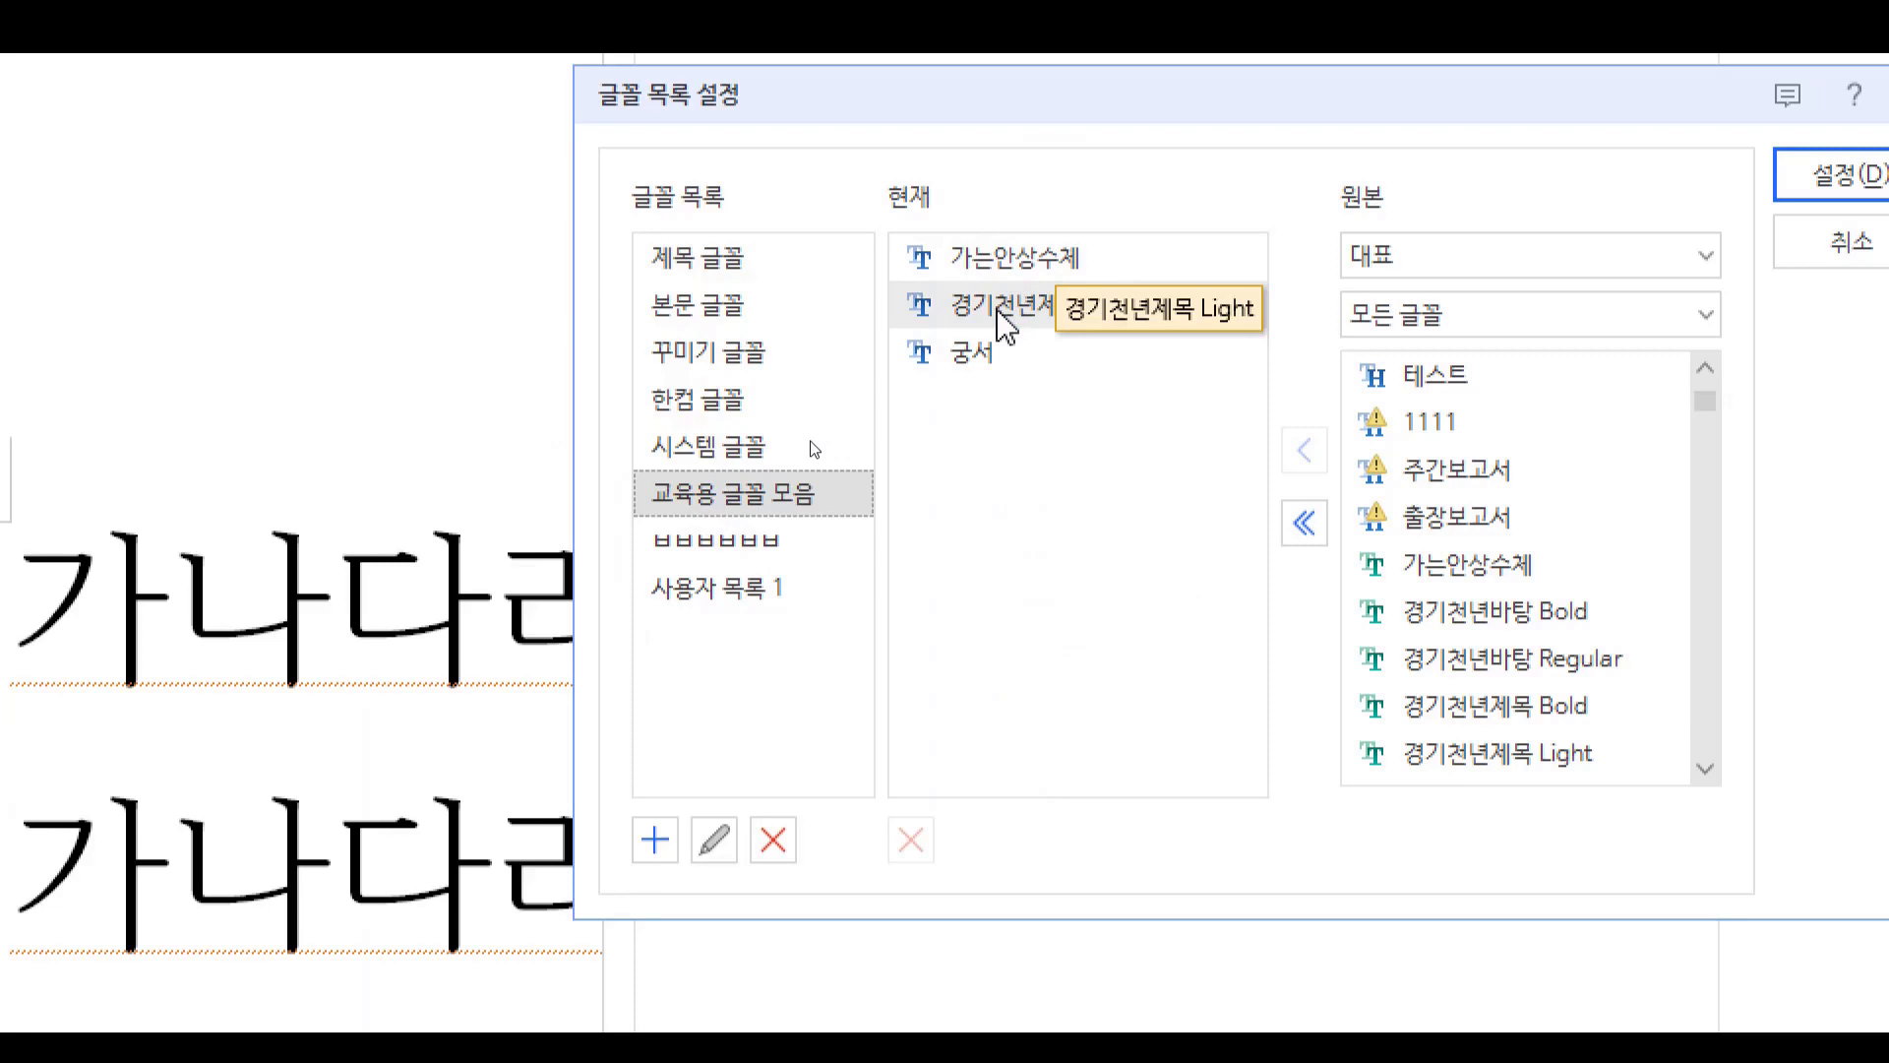
left_click(704, 541)
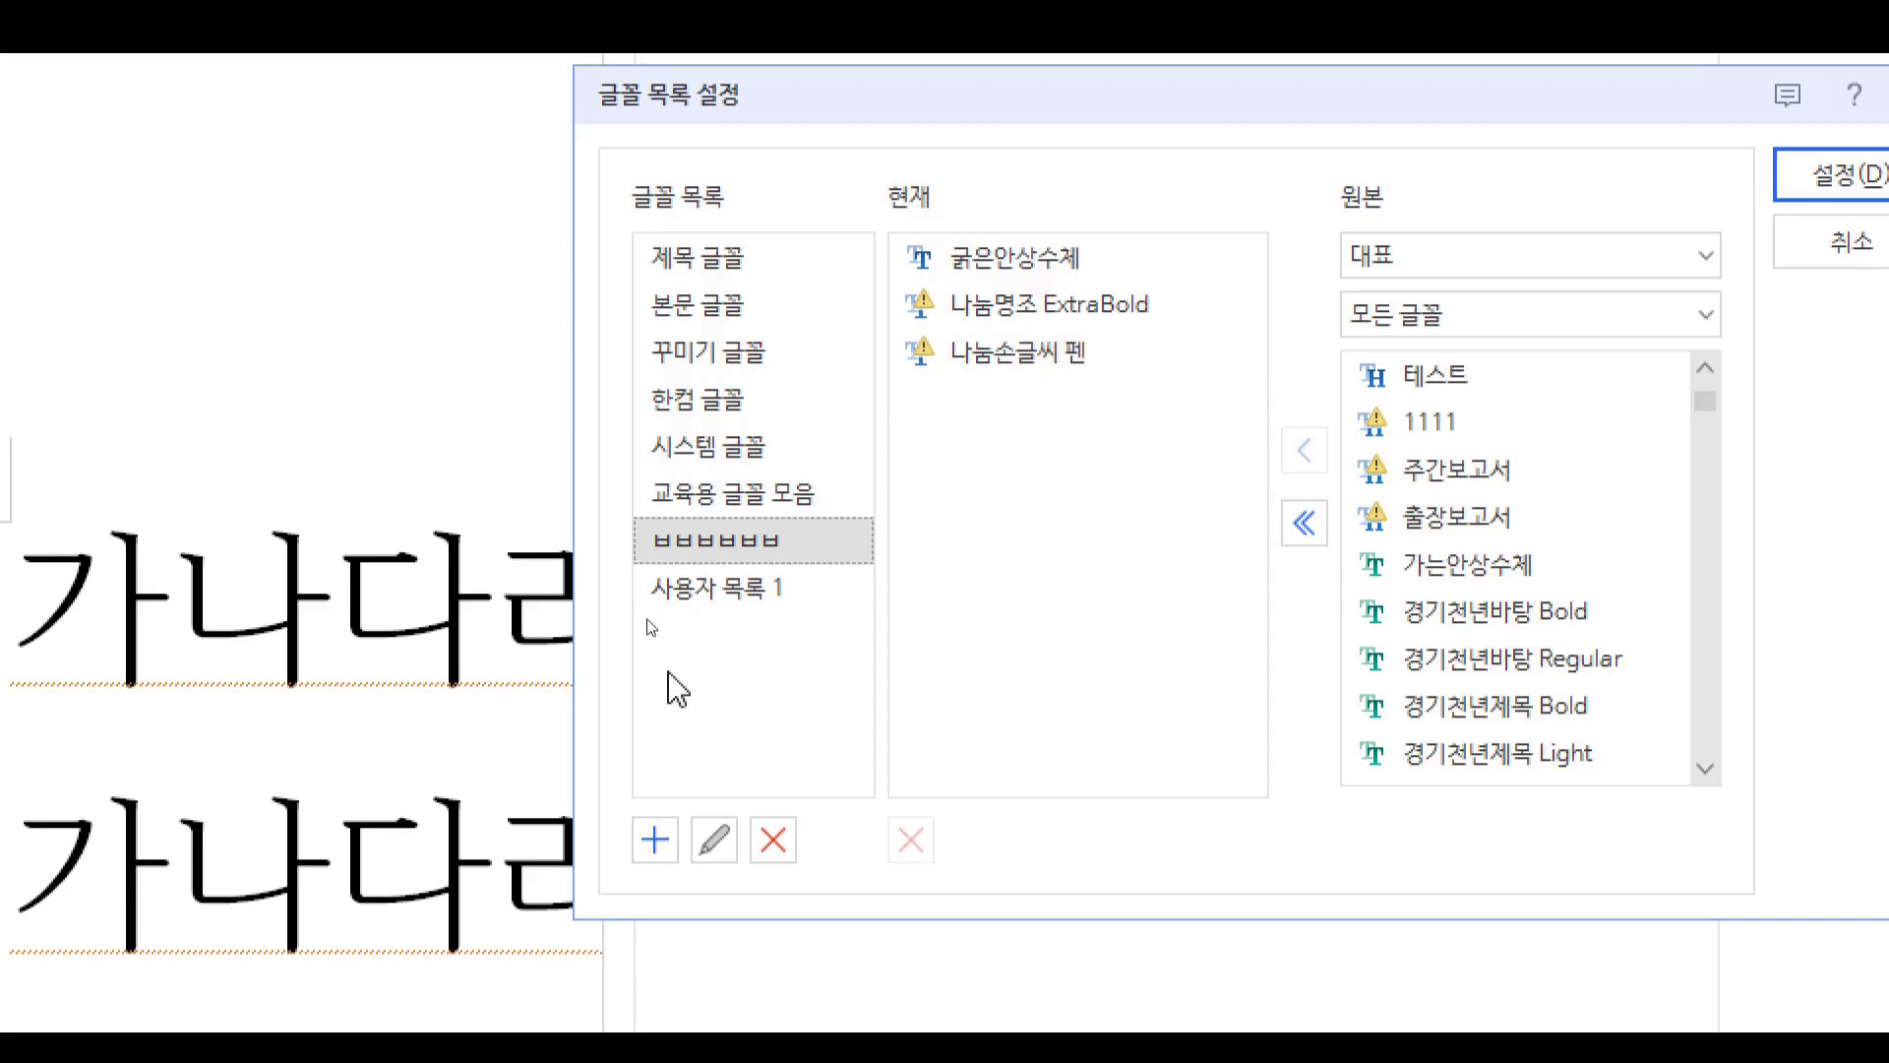
left_click(769, 589)
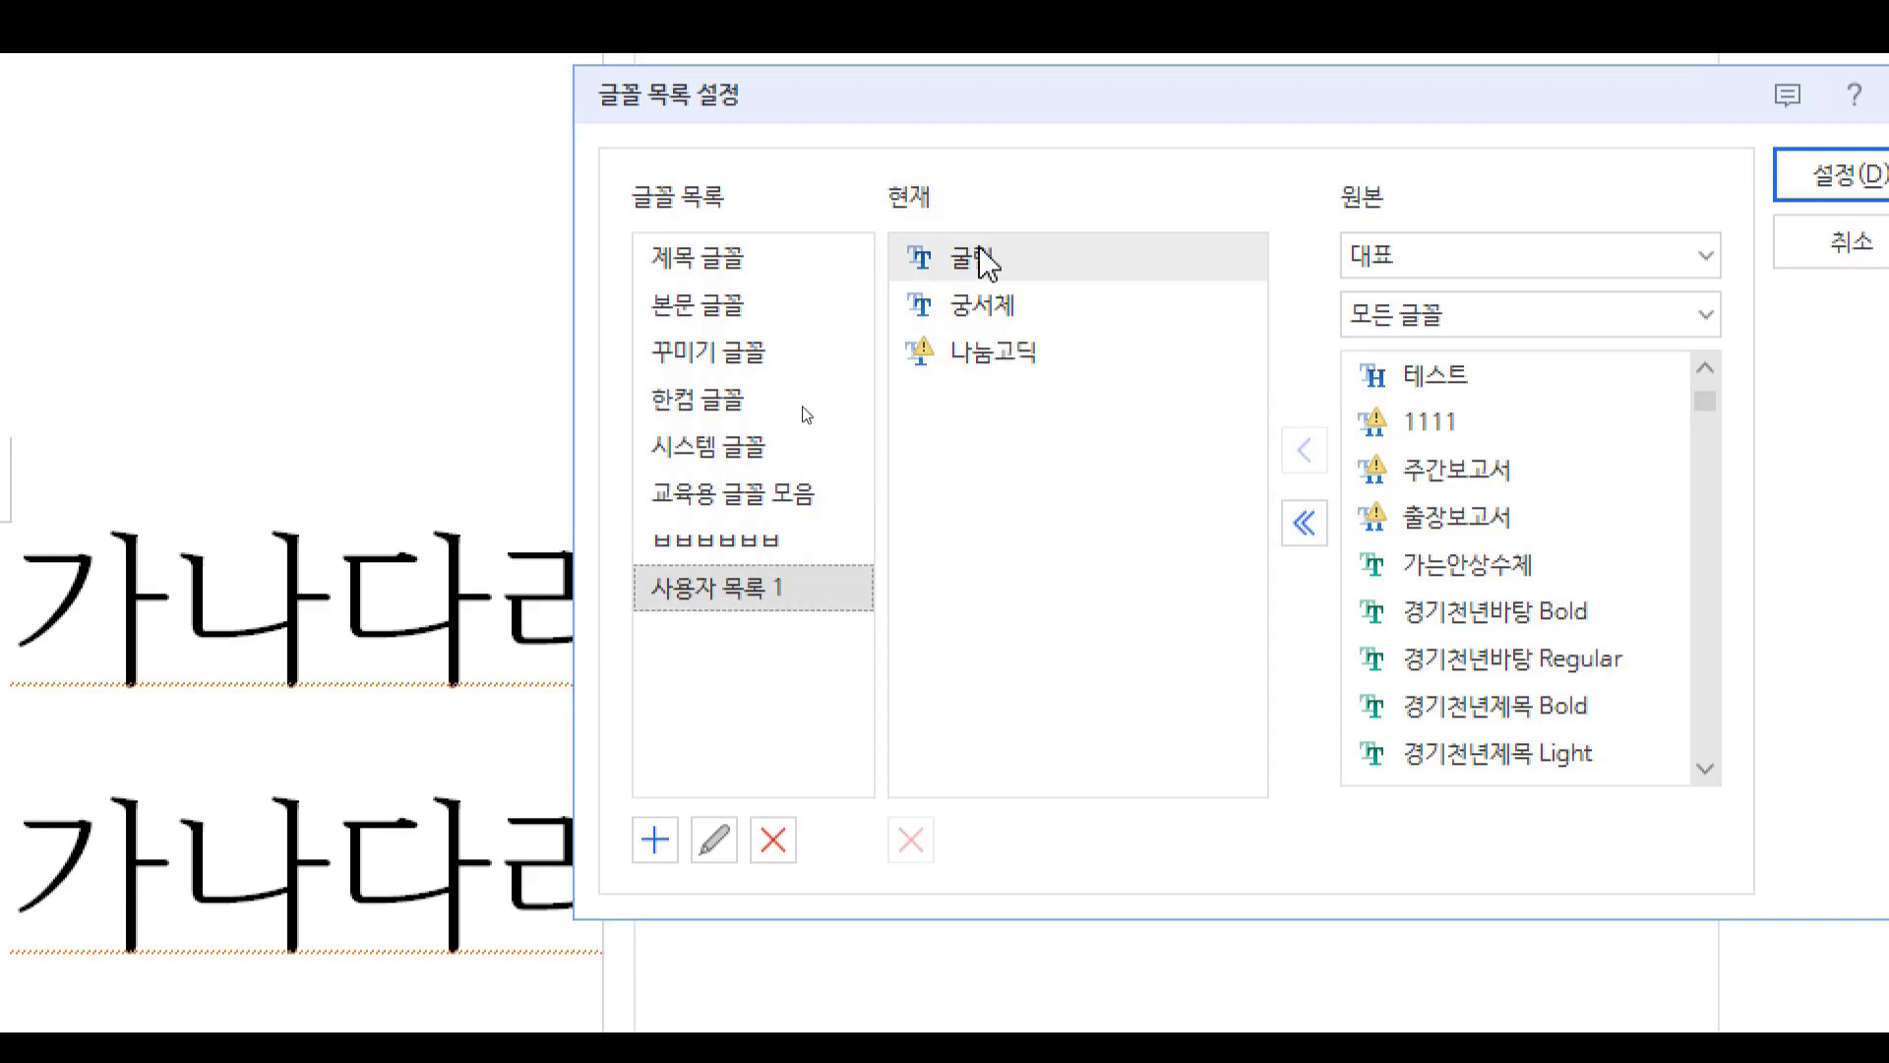
left_click(740, 484)
left_click(750, 538)
left_click(729, 586)
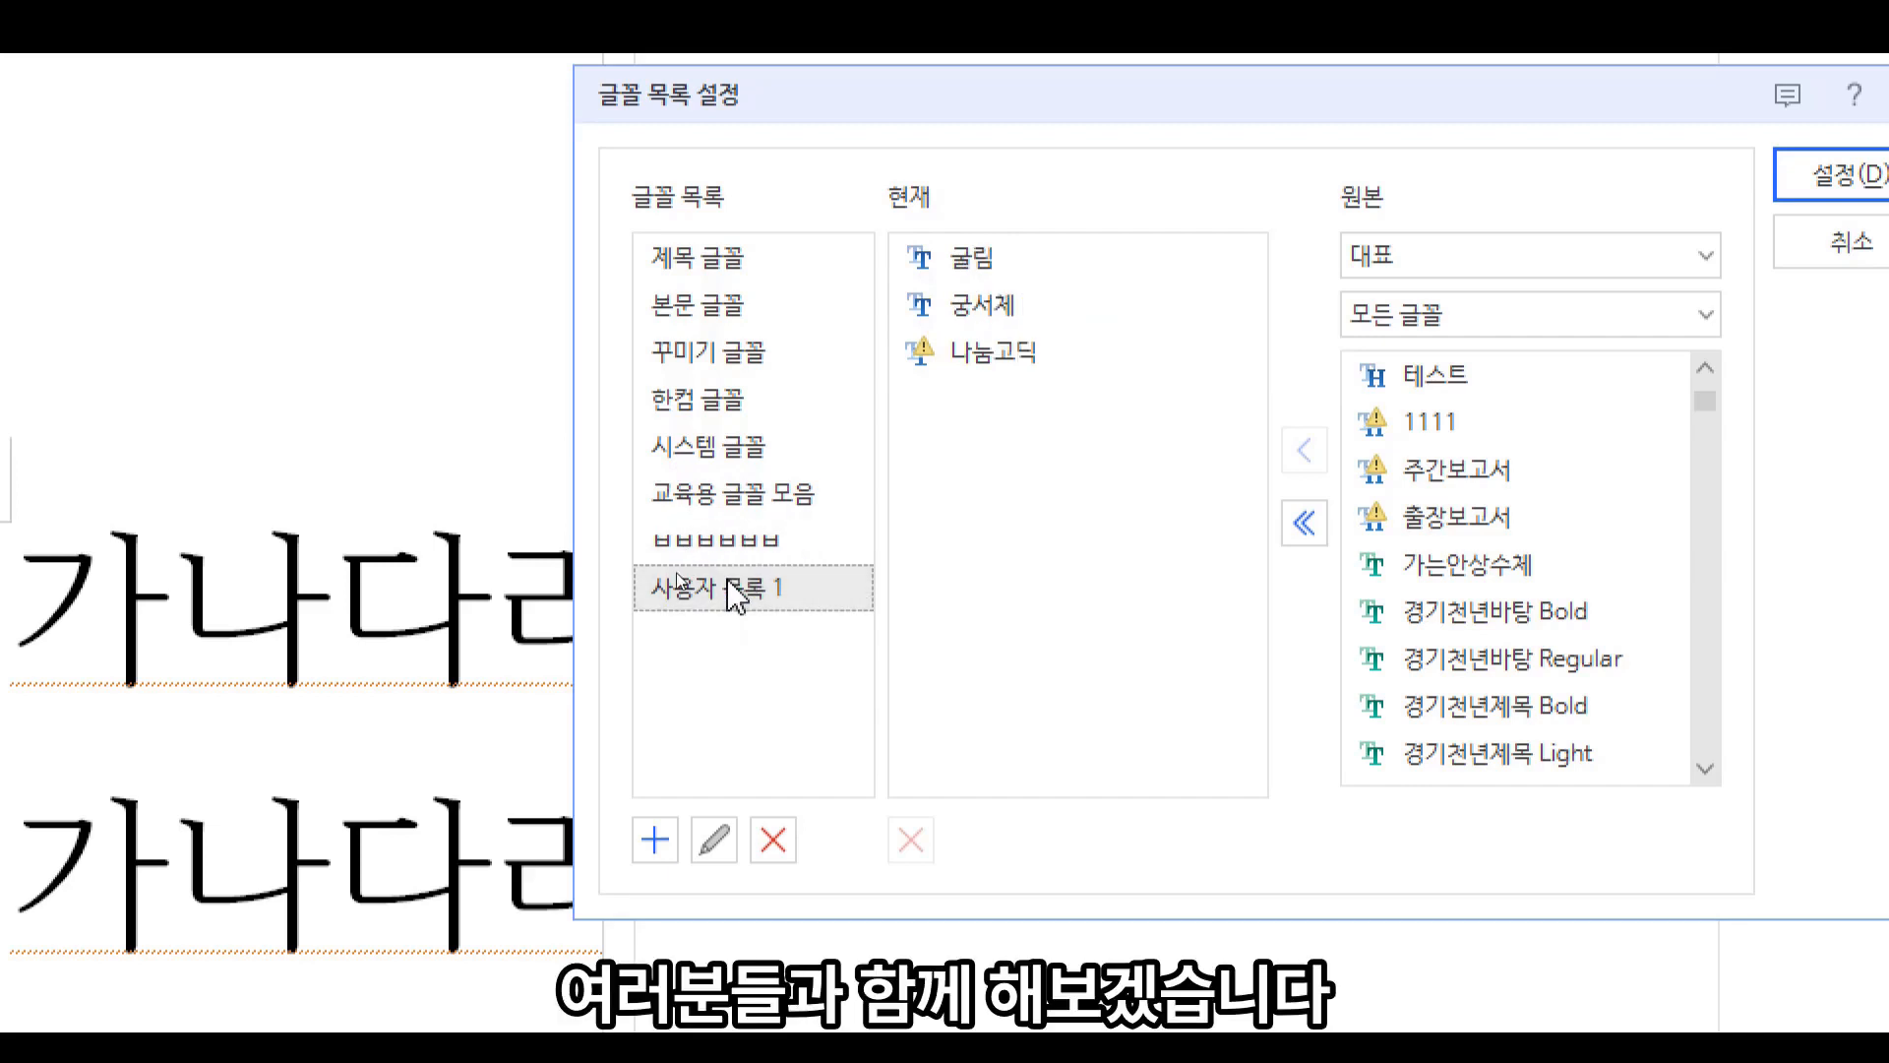
Add a new font list named 일간보고글꼴
left_click(658, 846)
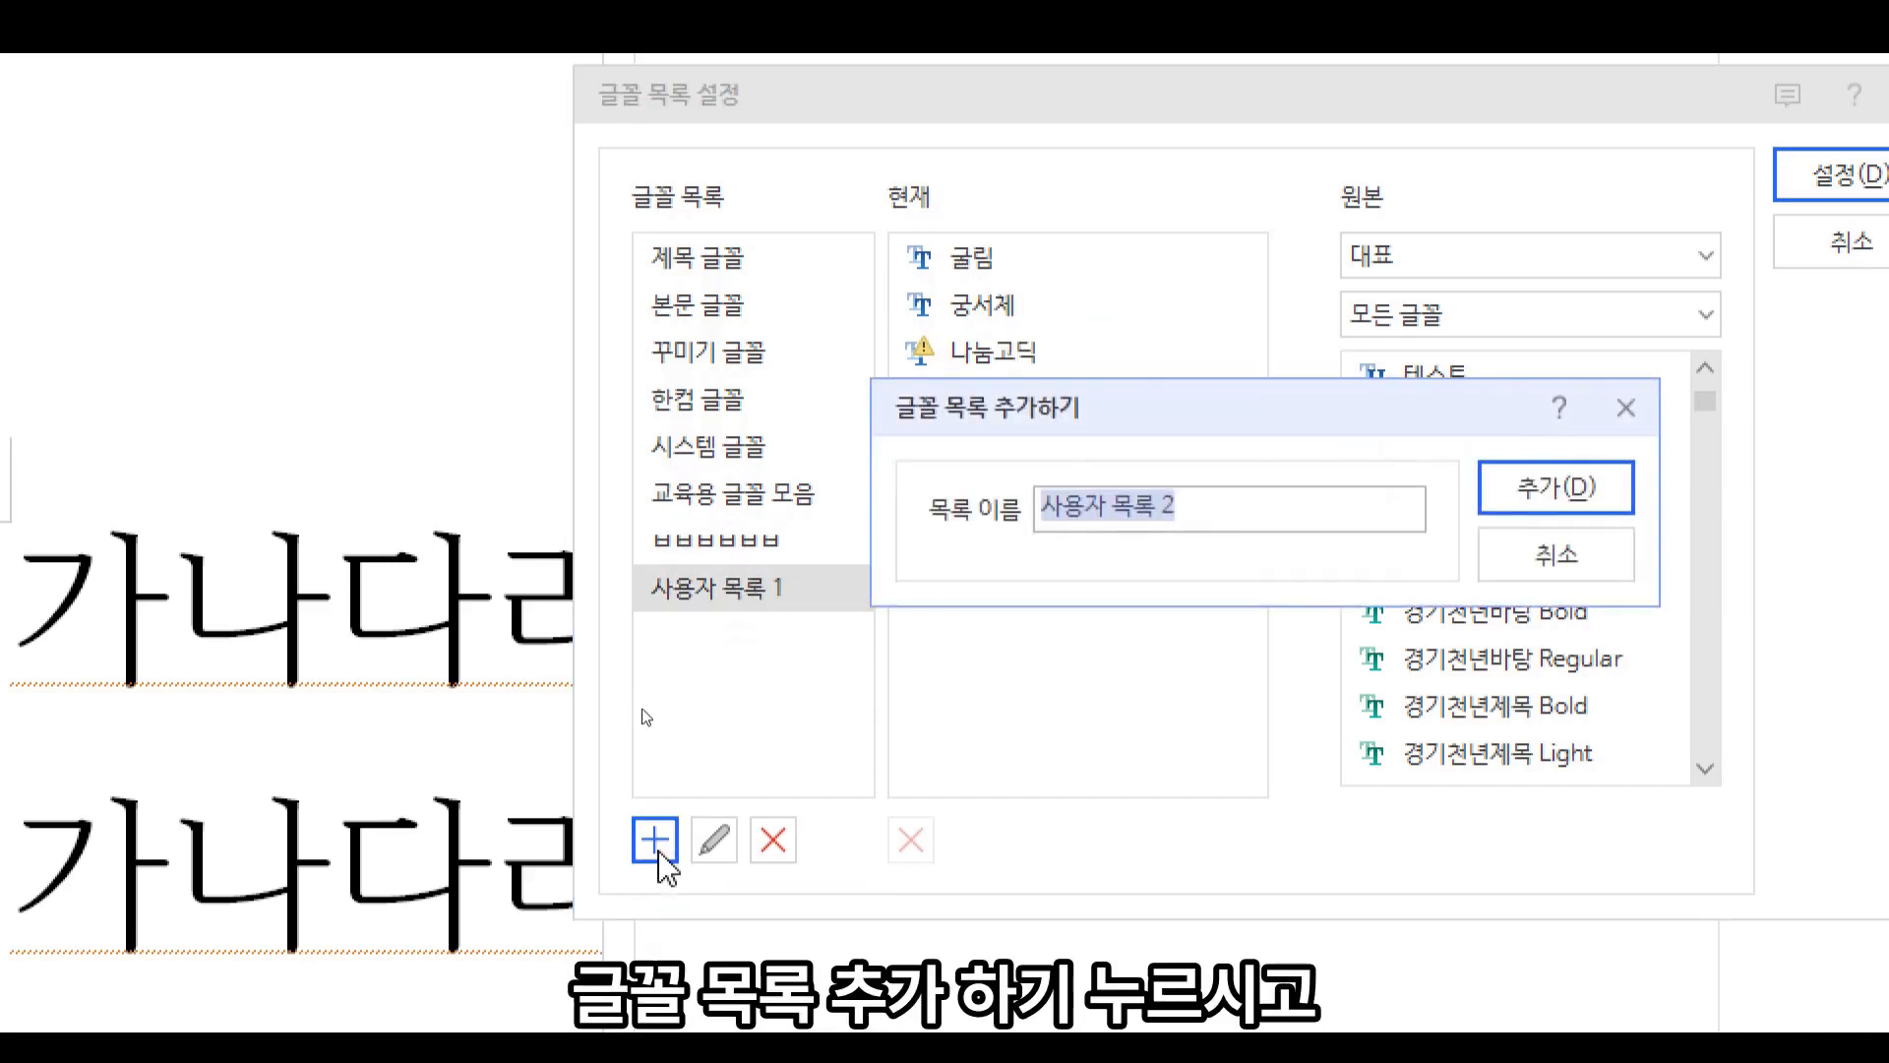
left_click_drag(1011, 403, 916, 528)
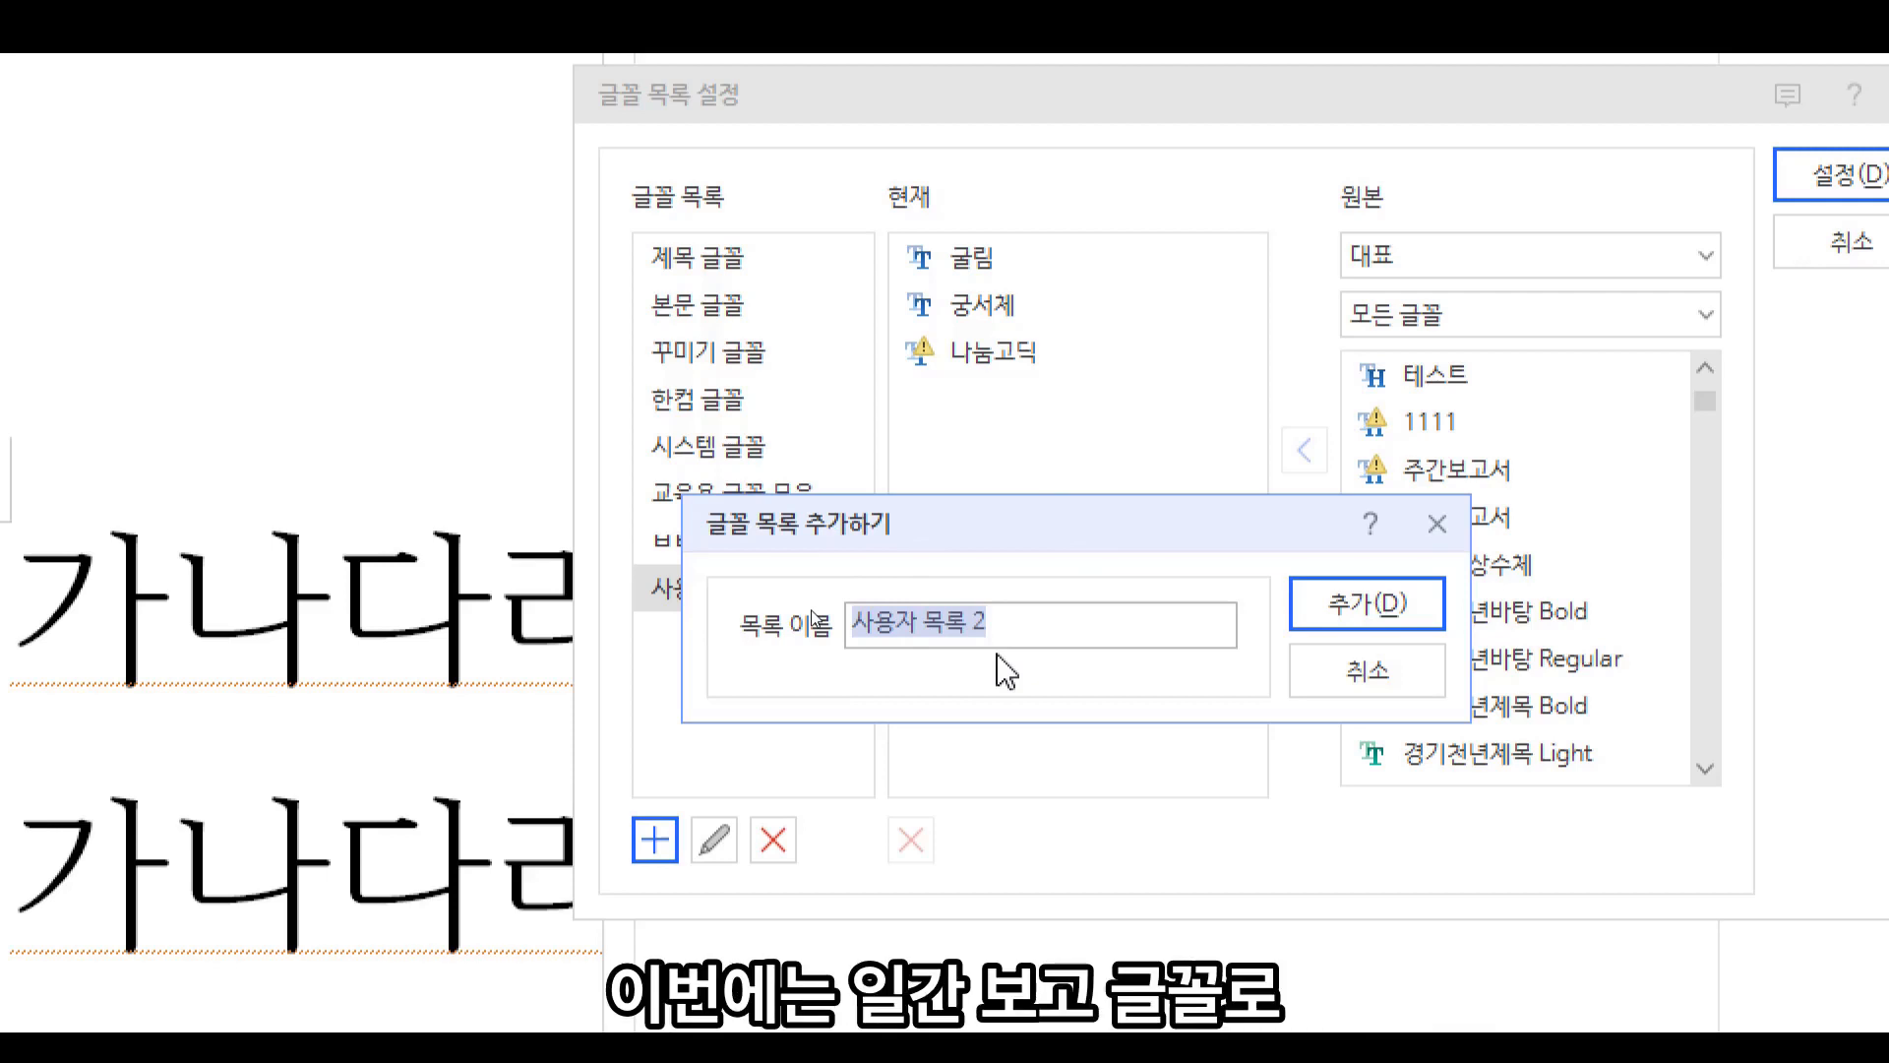
type("일간보")
type("고")
type("글ㄲ")
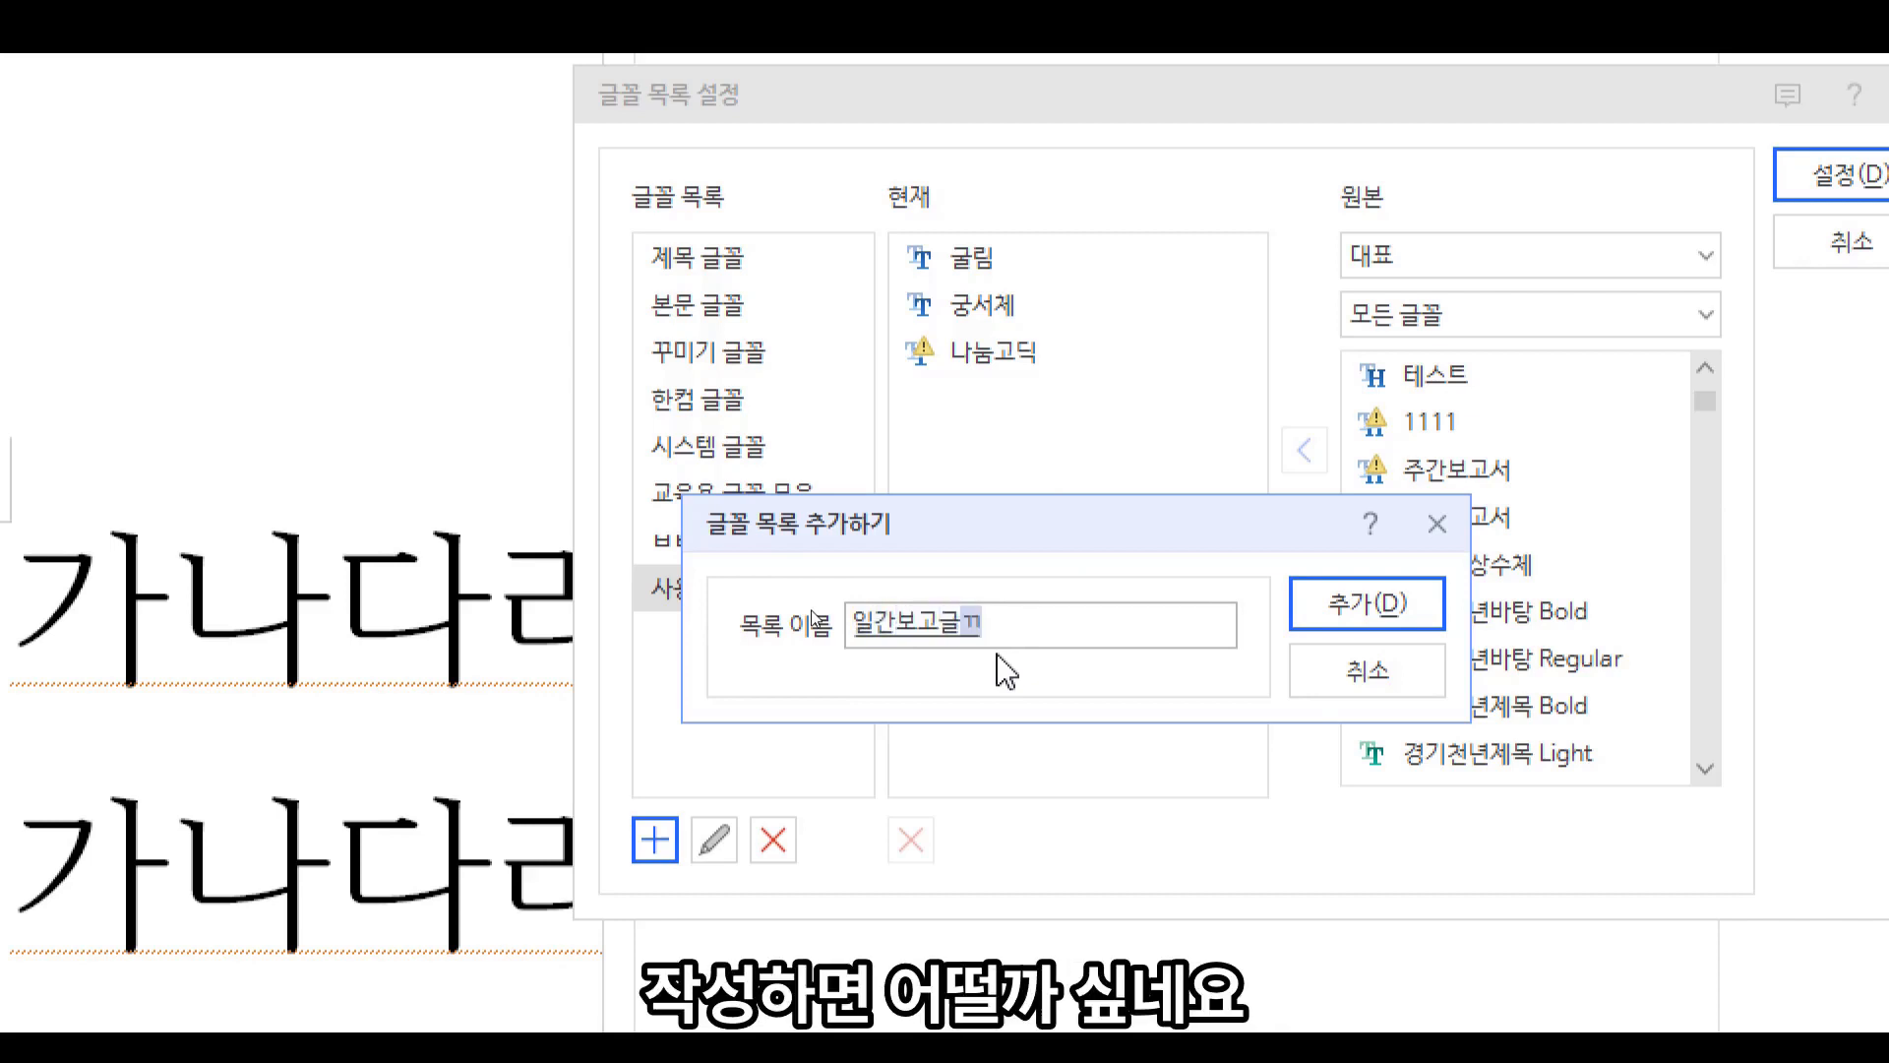
left_click(1367, 603)
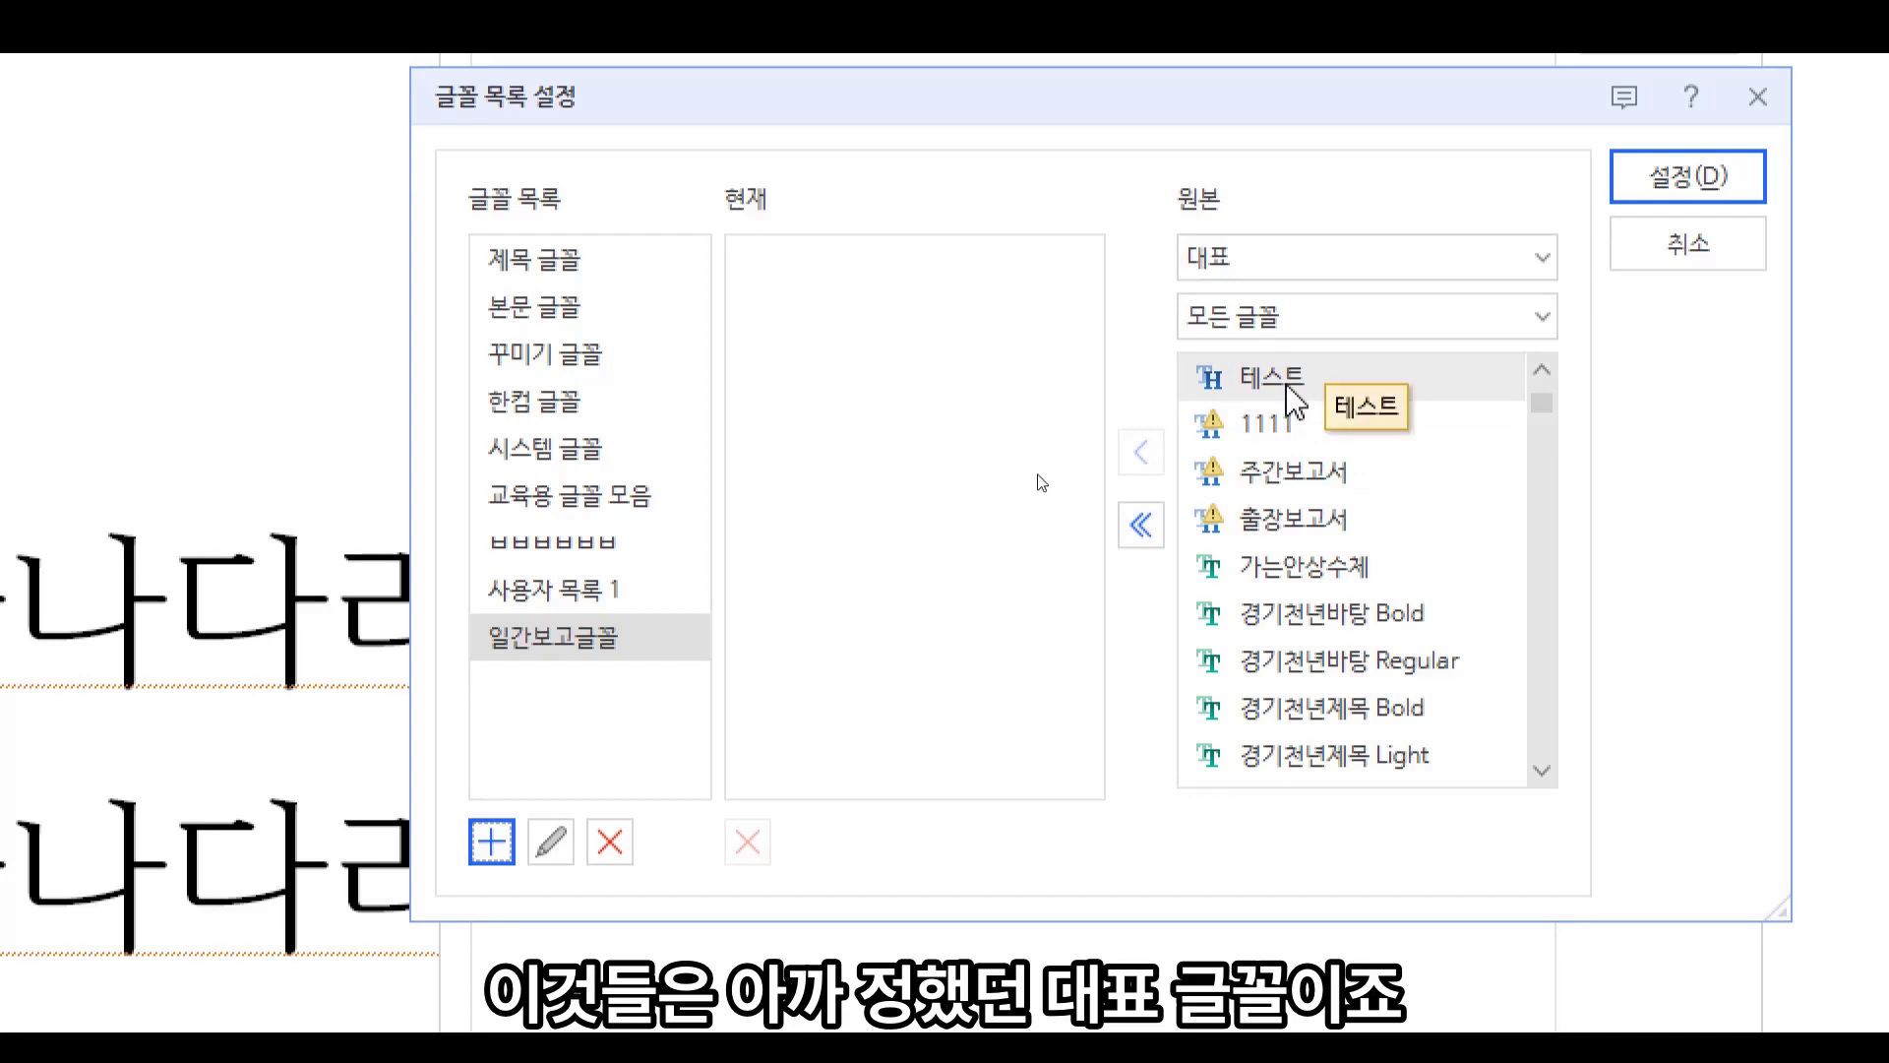
Copy the 에스코어 드림 3 Light font into the 일간보고글꼴 list
scroll(1446, 476, "down", 1)
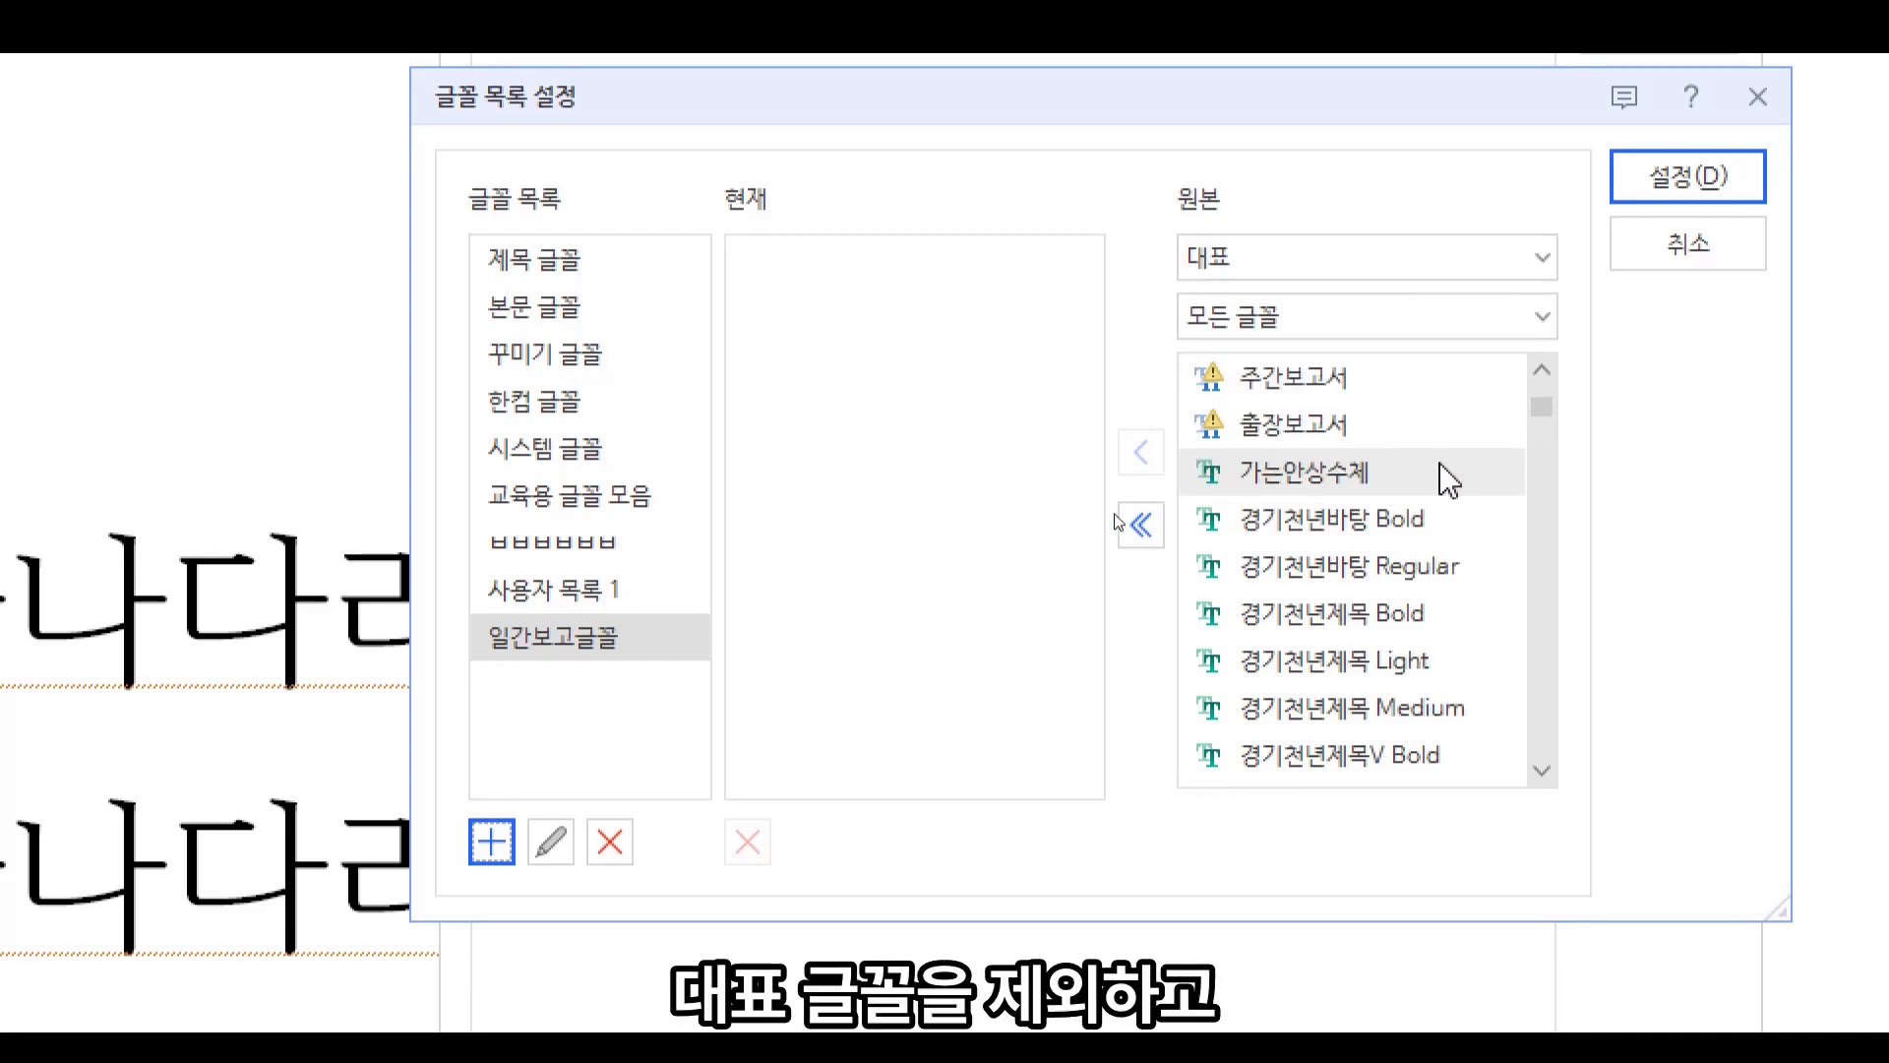
scroll(1449, 482, "down", 6)
scroll(1449, 484, "down", 4)
scroll(1350, 505, "up", 1)
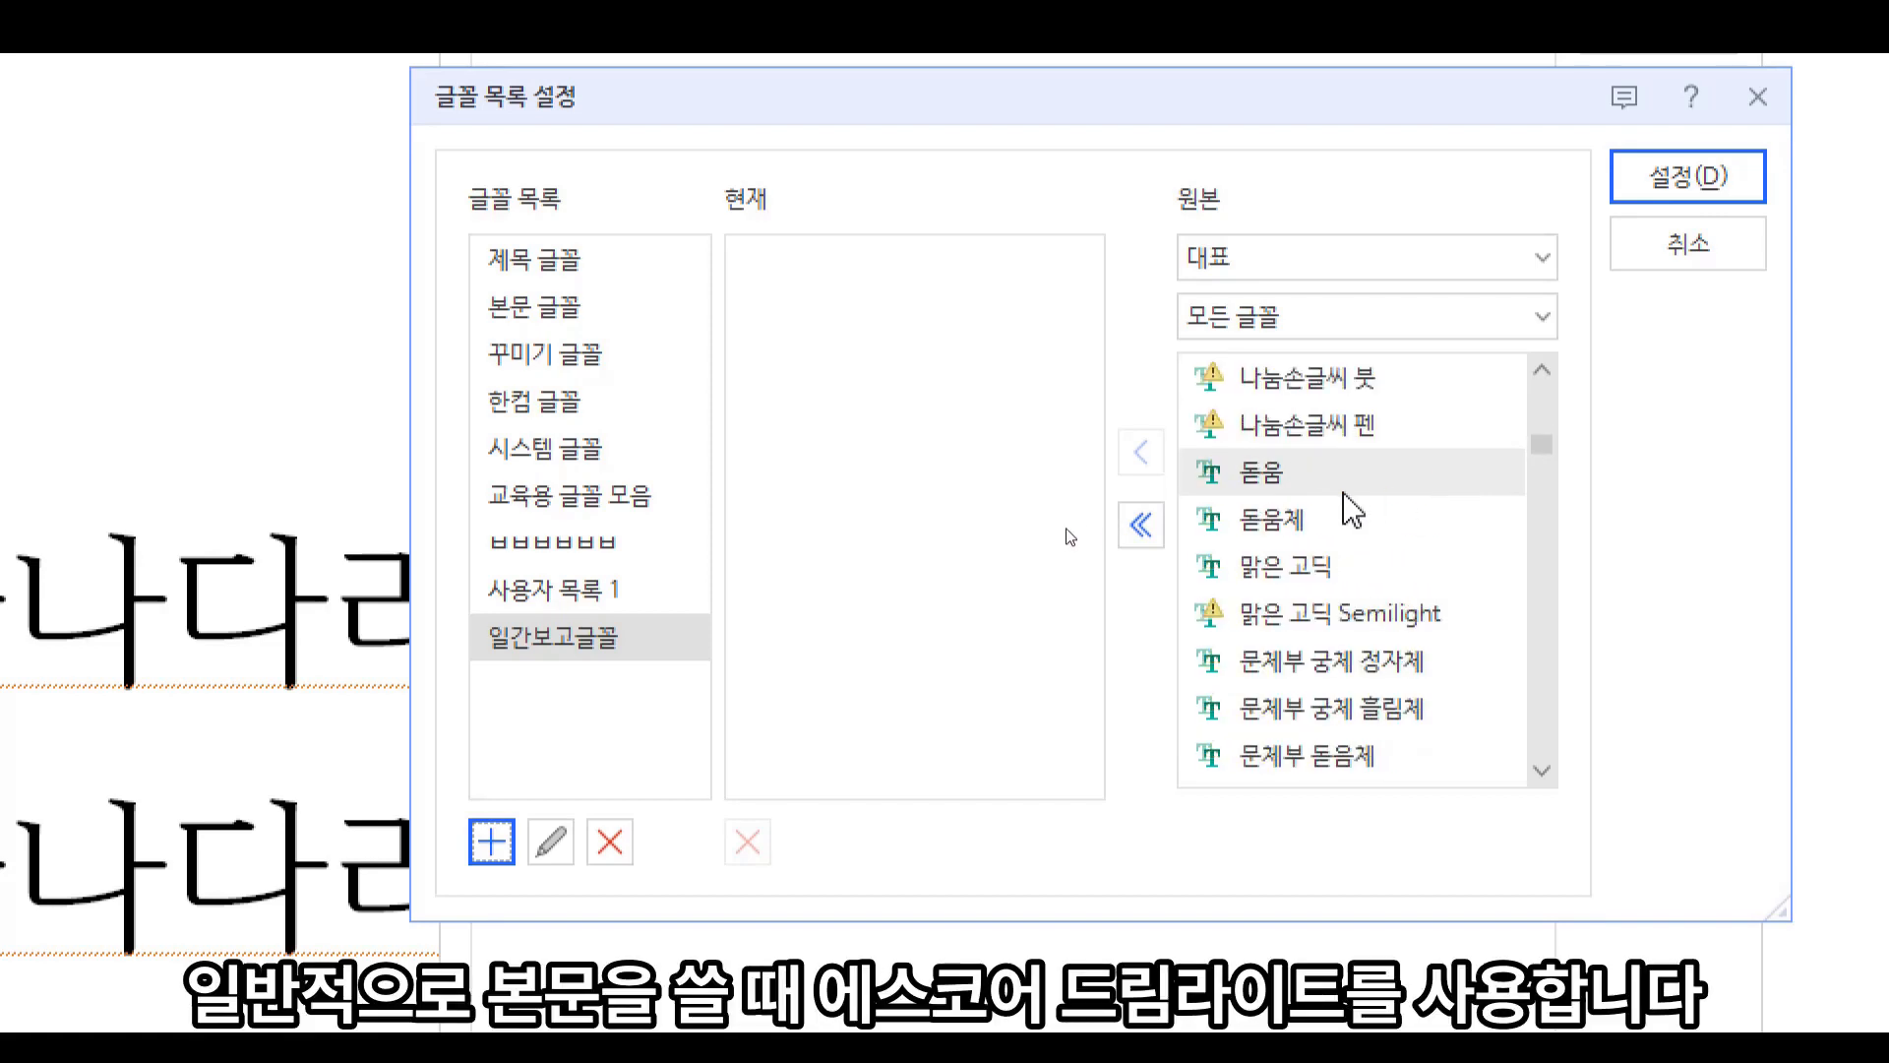
scroll(1394, 551, "down", 4)
scroll(1398, 566, "down", 10)
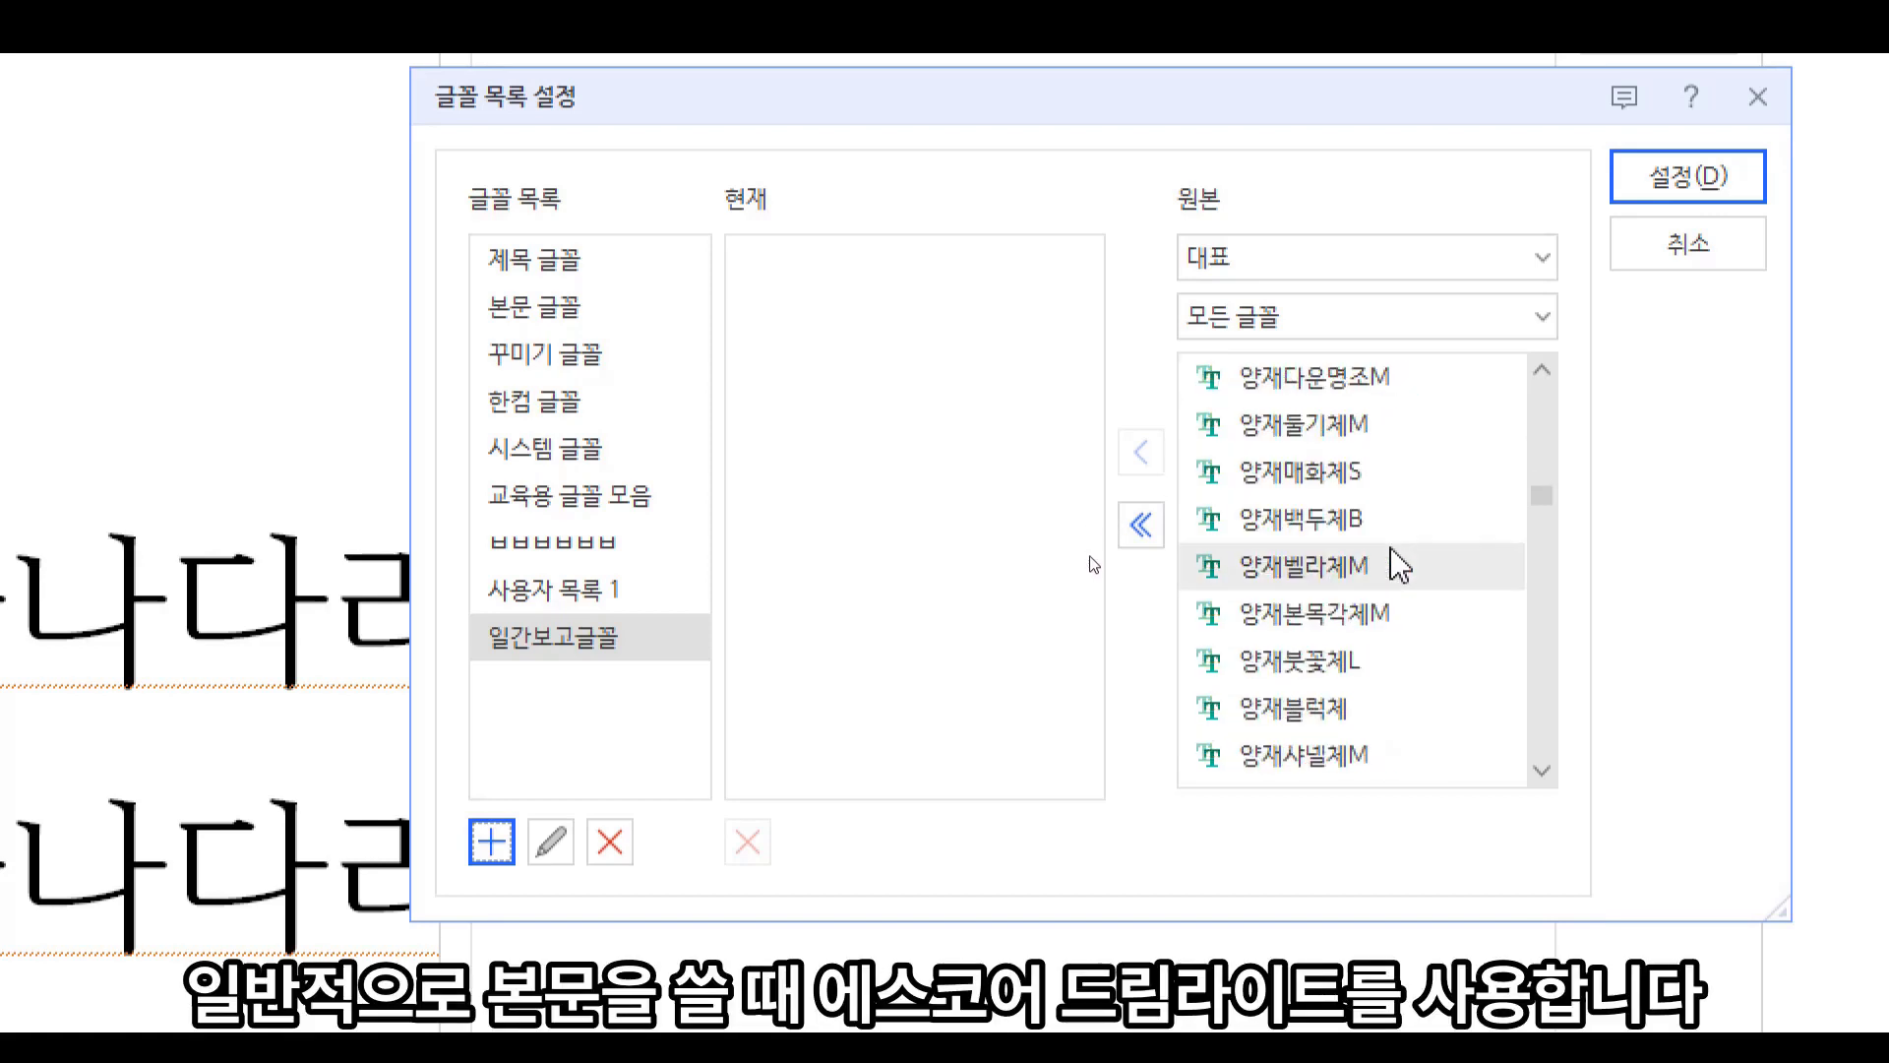
scroll(1397, 566, "up", 3)
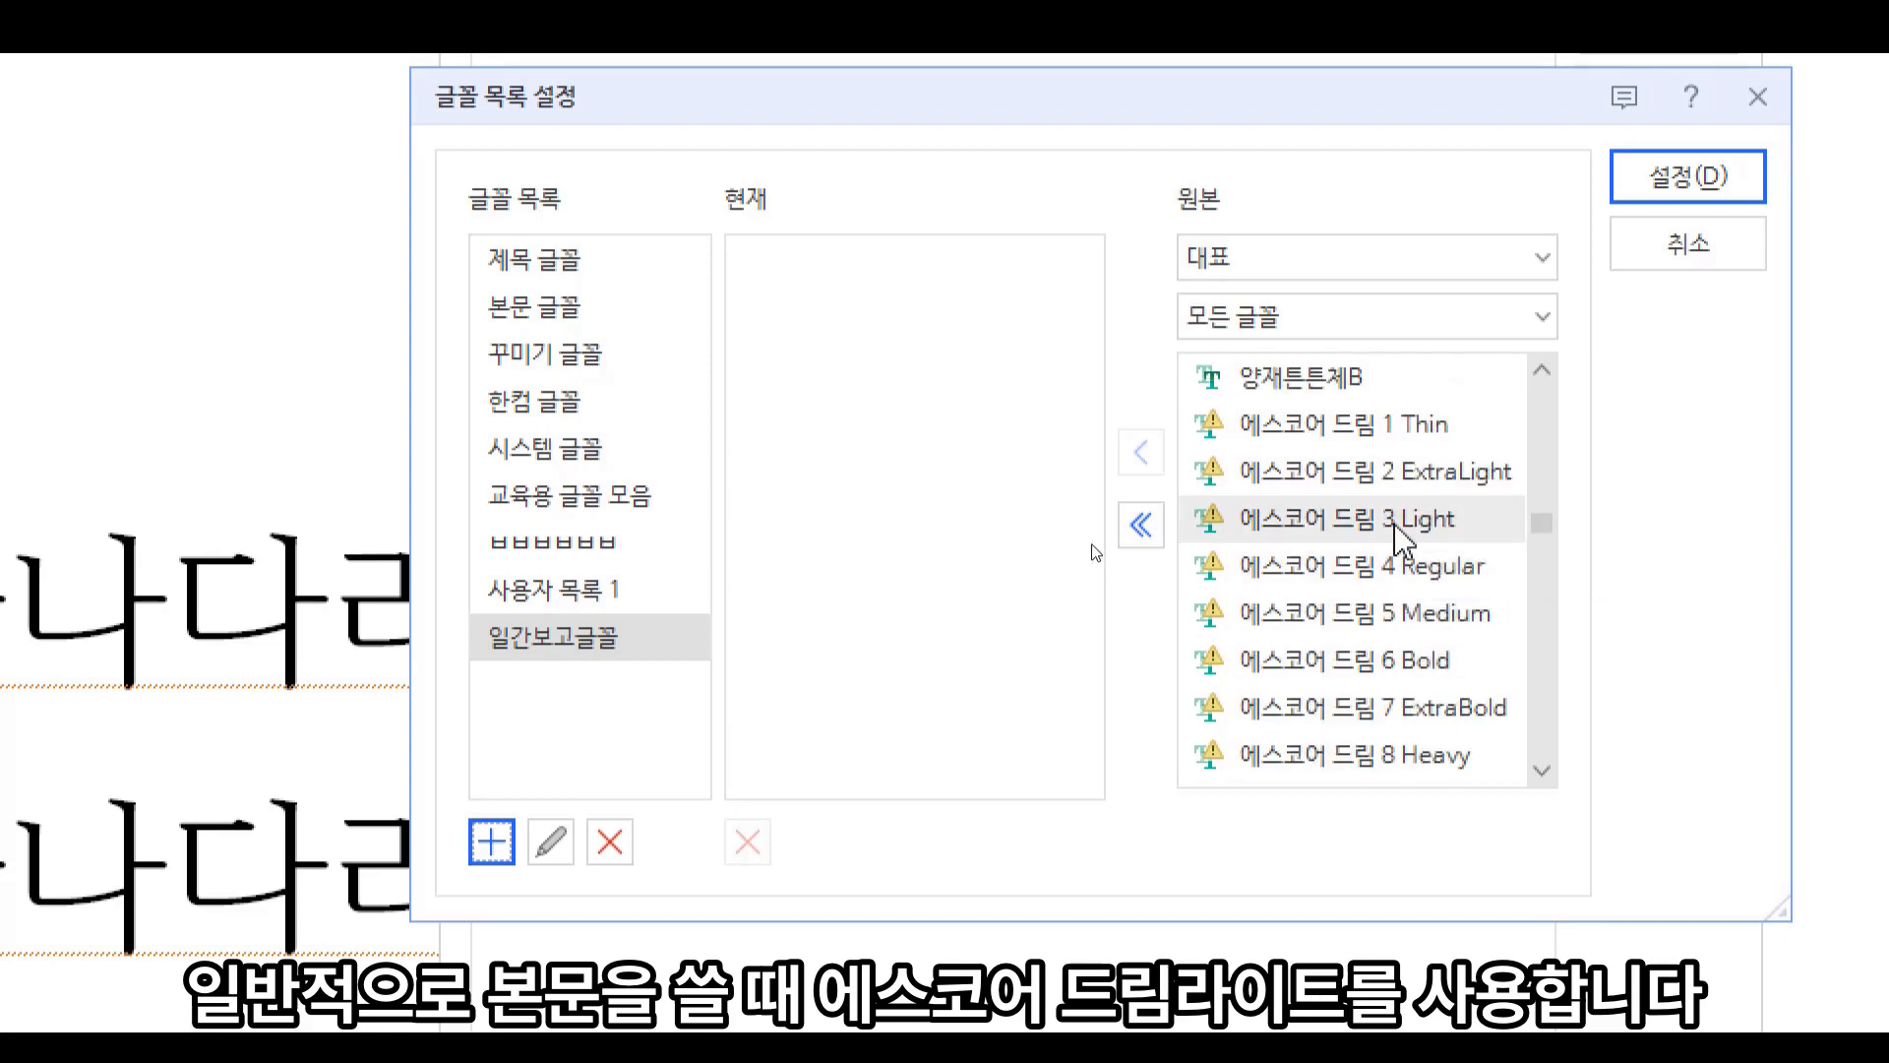
left_click(1402, 531)
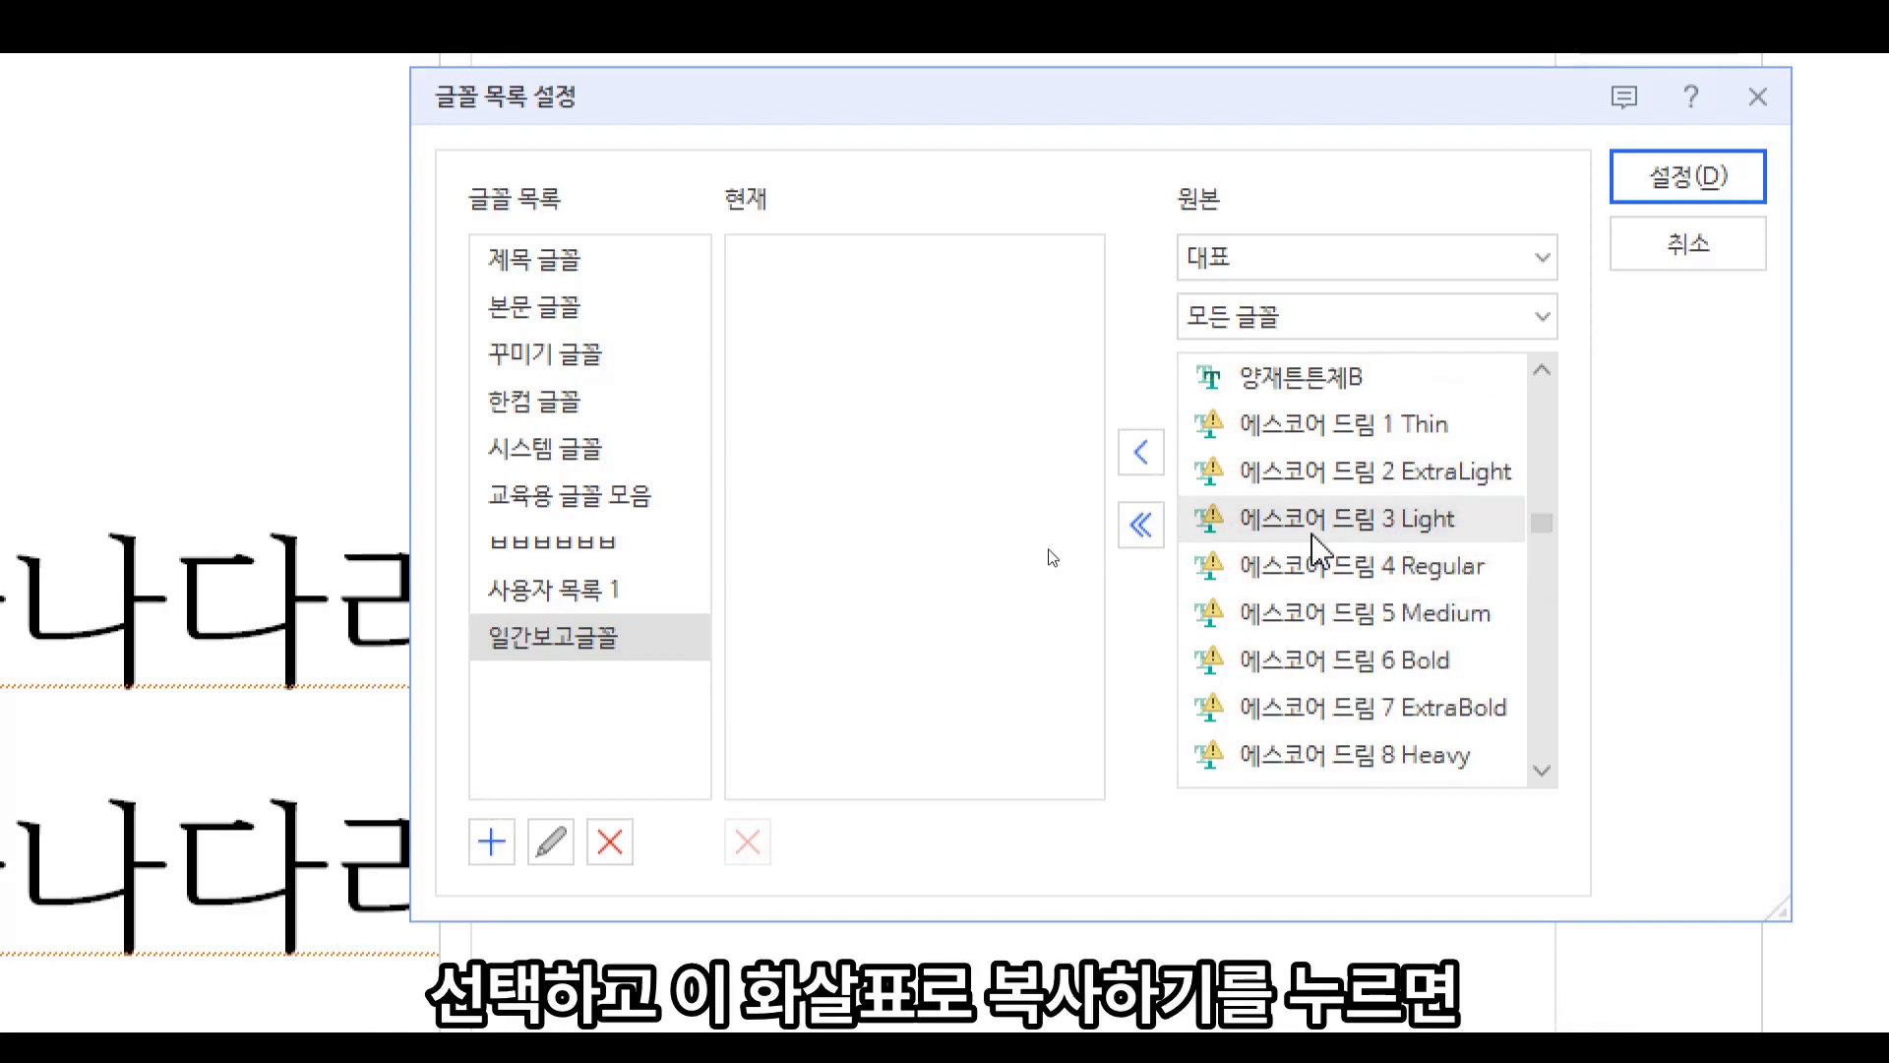
left_click(1145, 450)
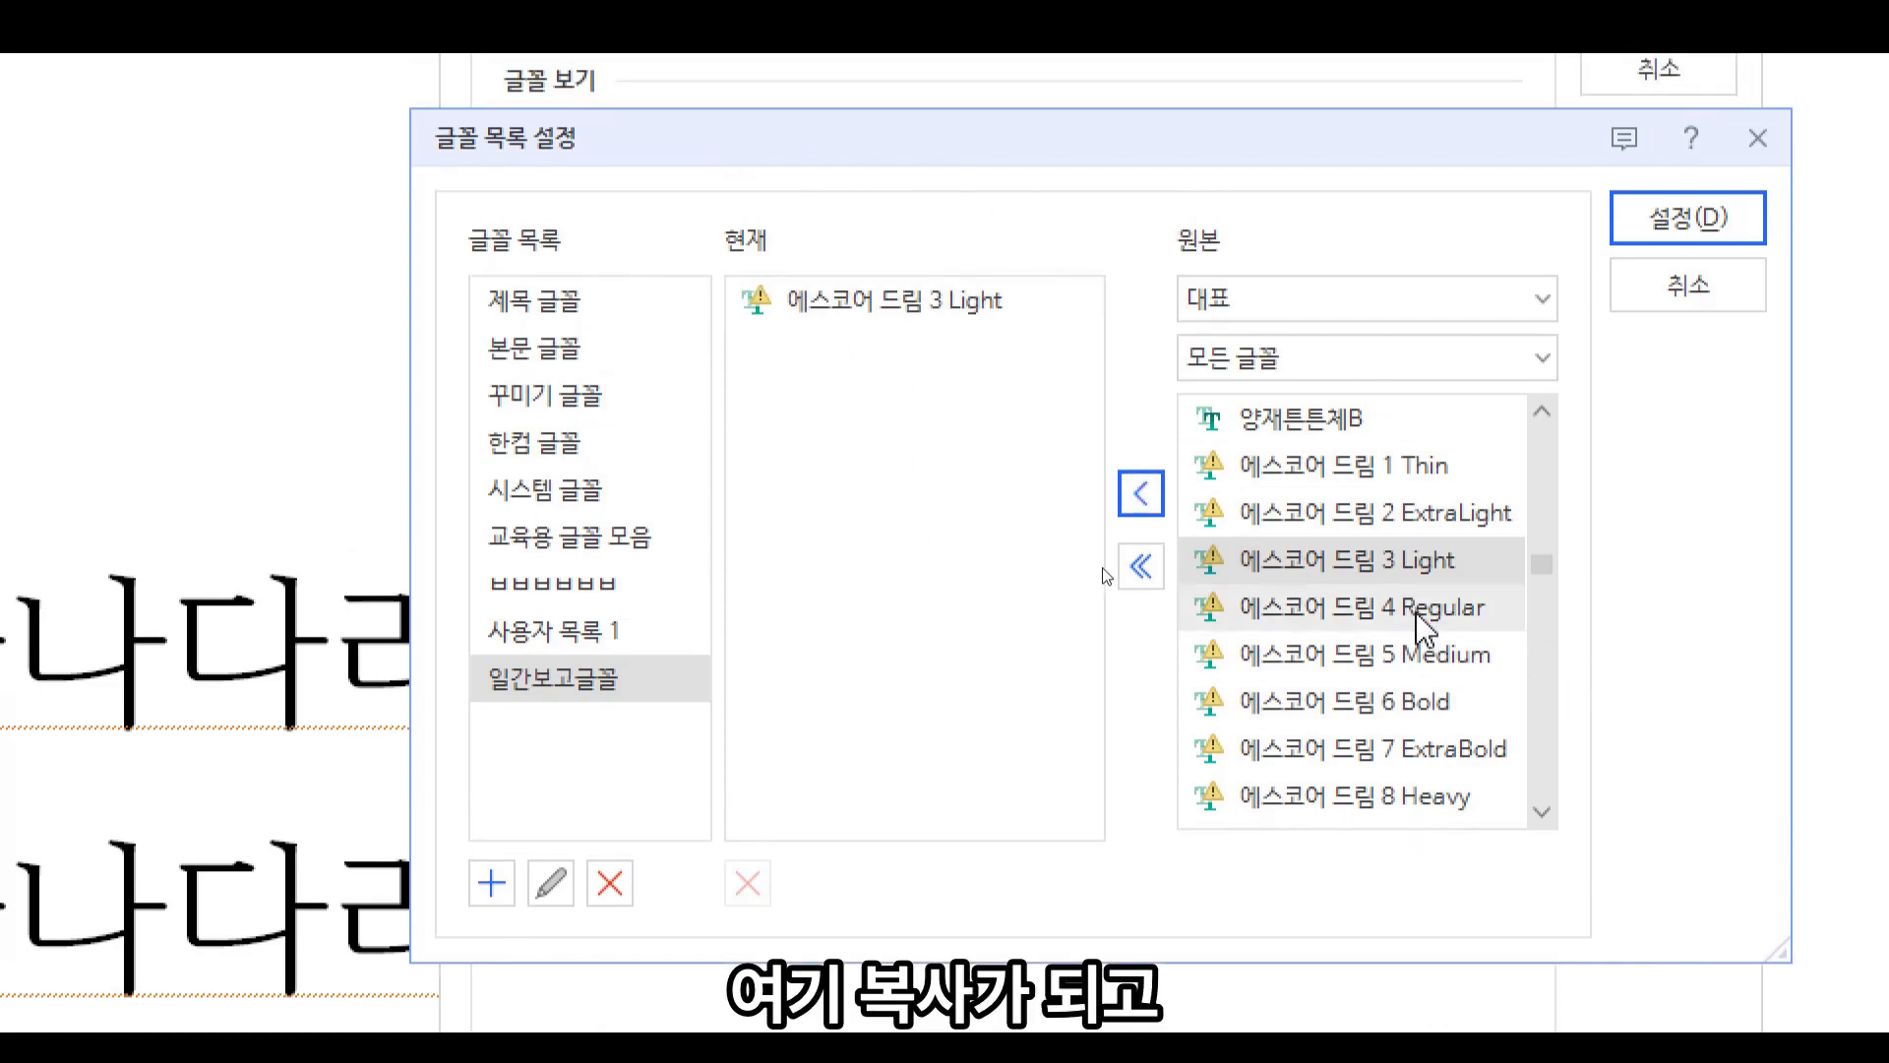
Copy 에스코어 드림 7 ExtraBold and 여기어때 잘난체 into the 일간보고글꼴 list
scroll(1422, 629, "down", 2)
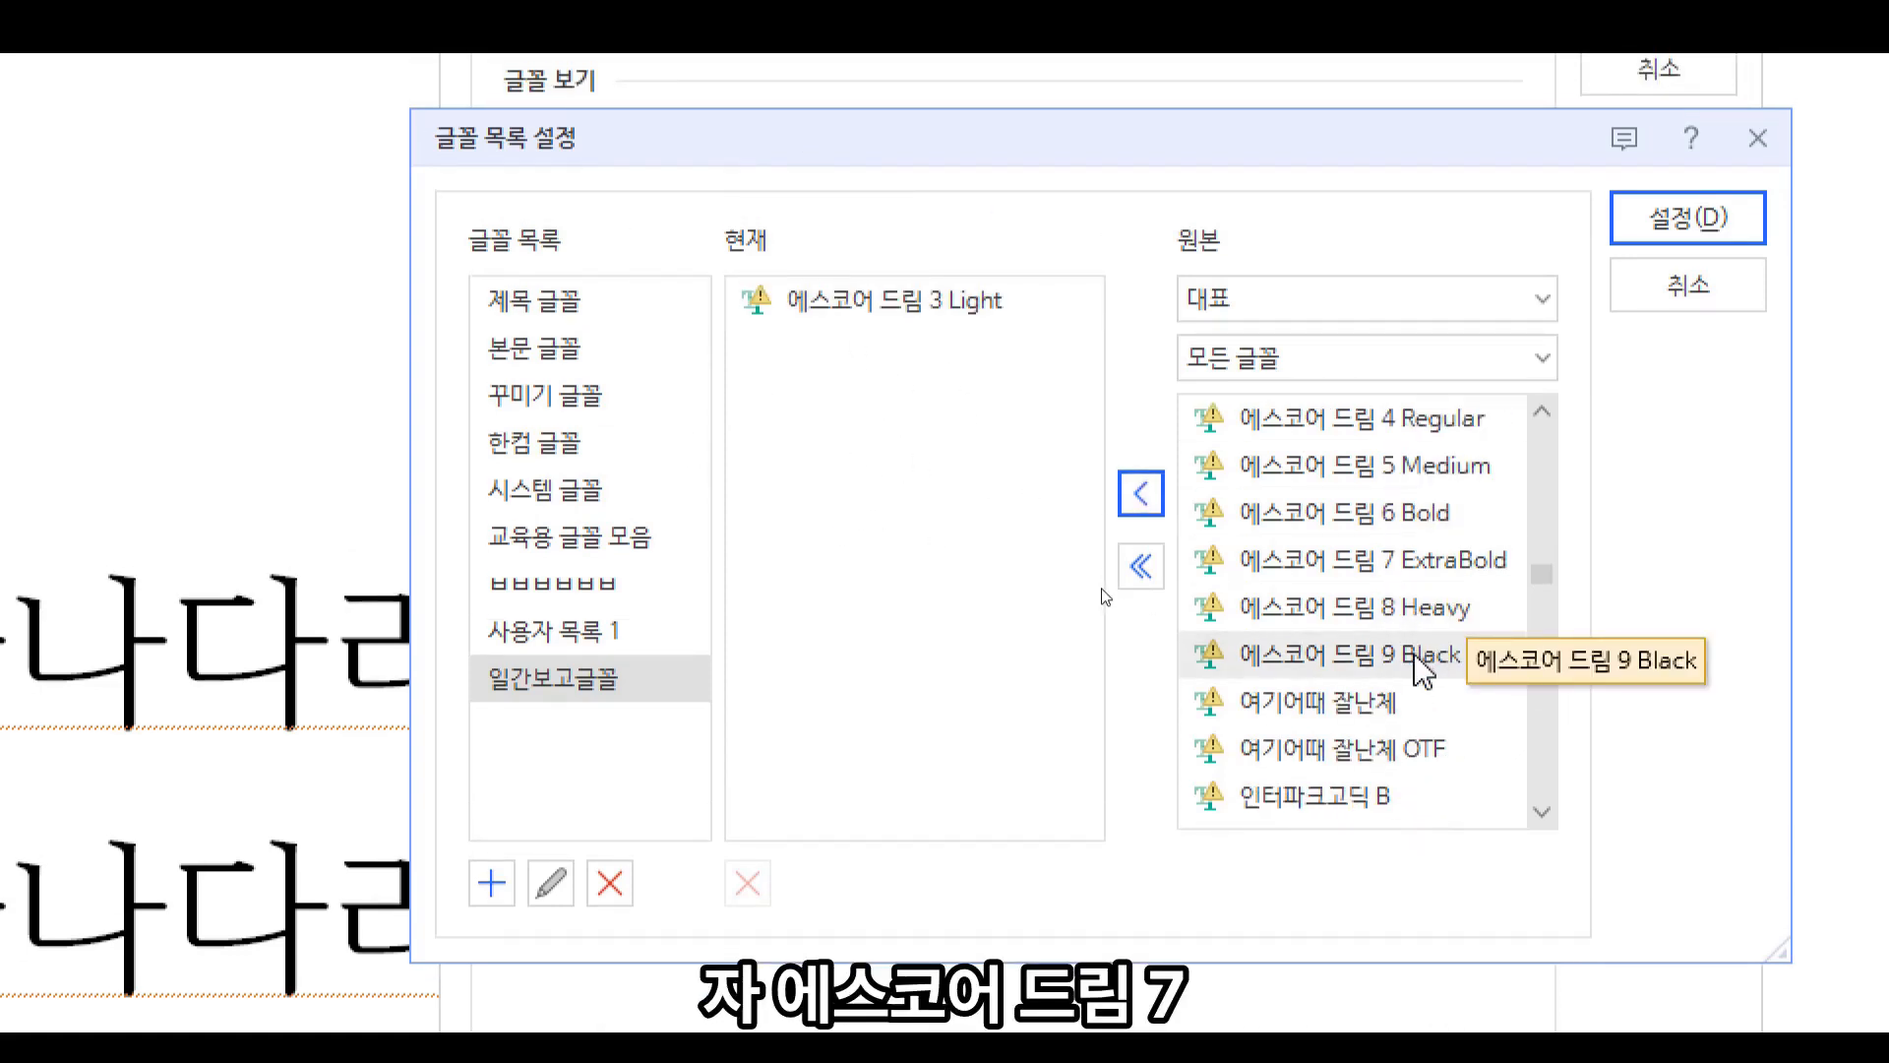
left_click(1386, 586)
left_click(1142, 492)
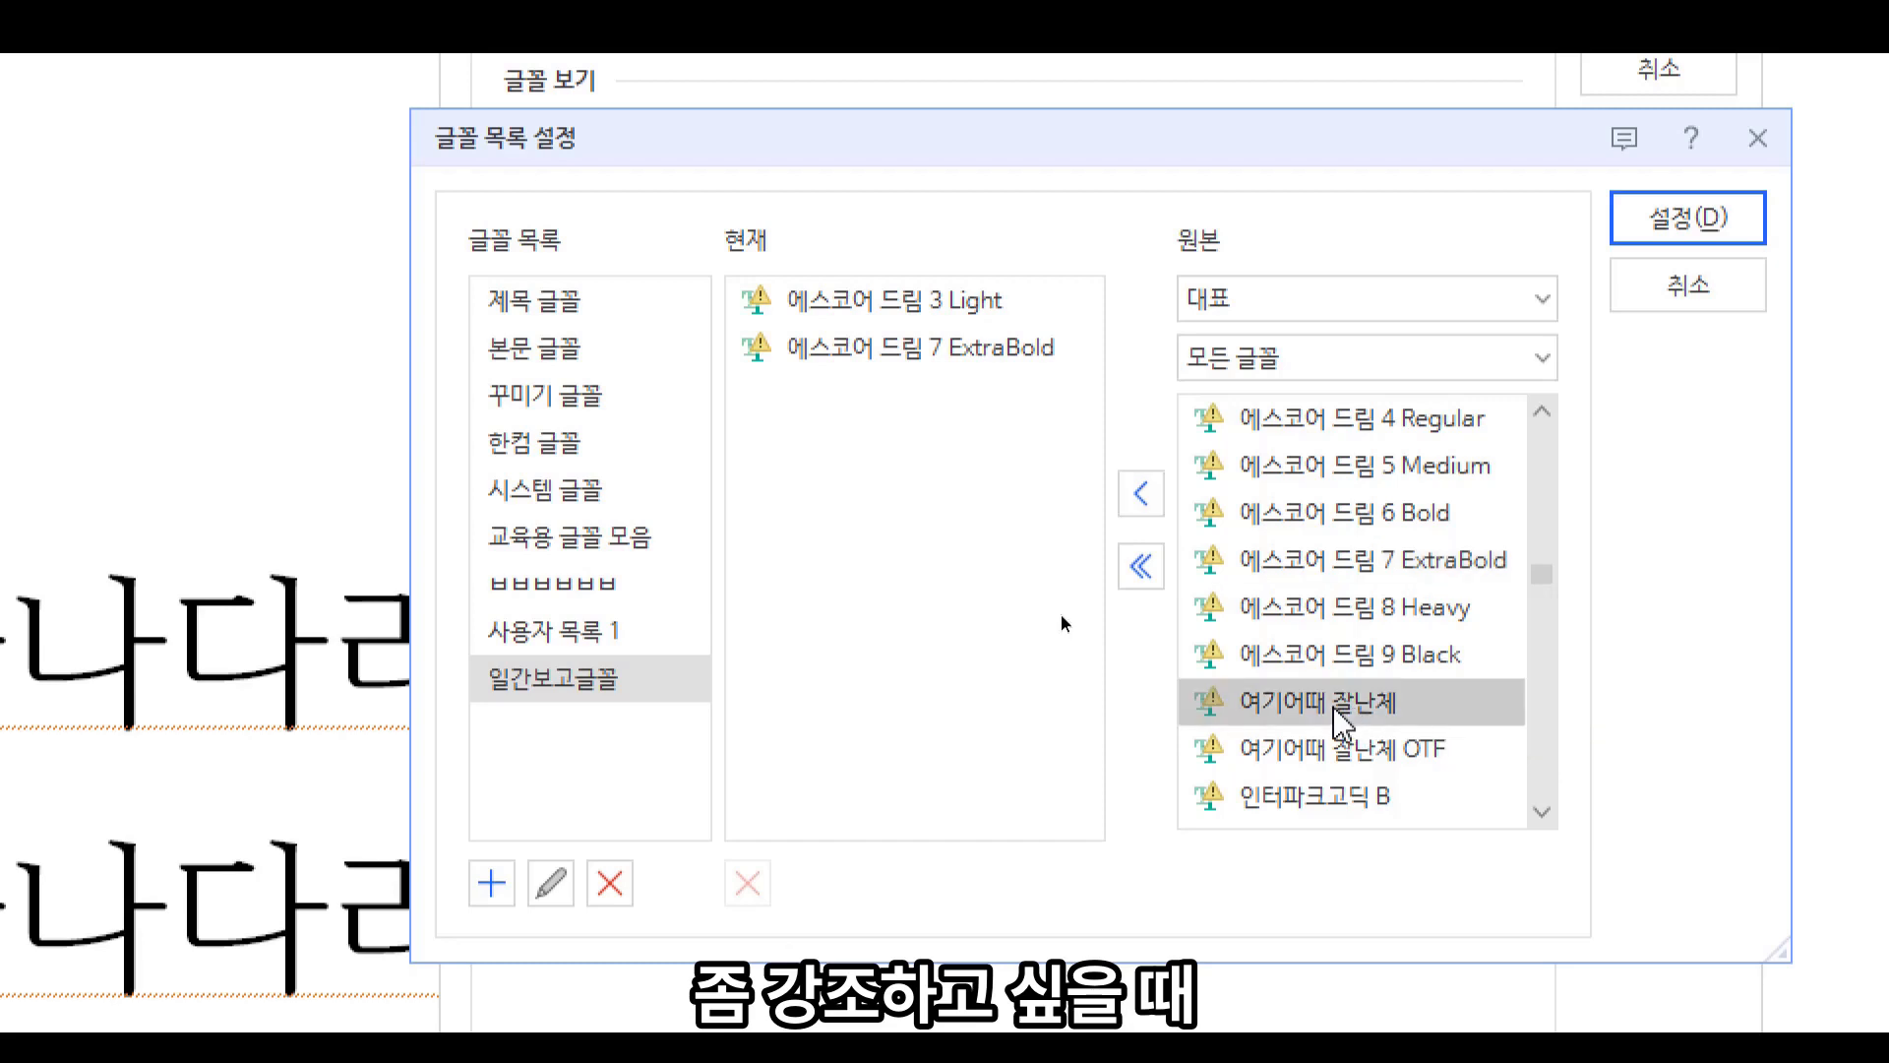
left_click(1140, 493)
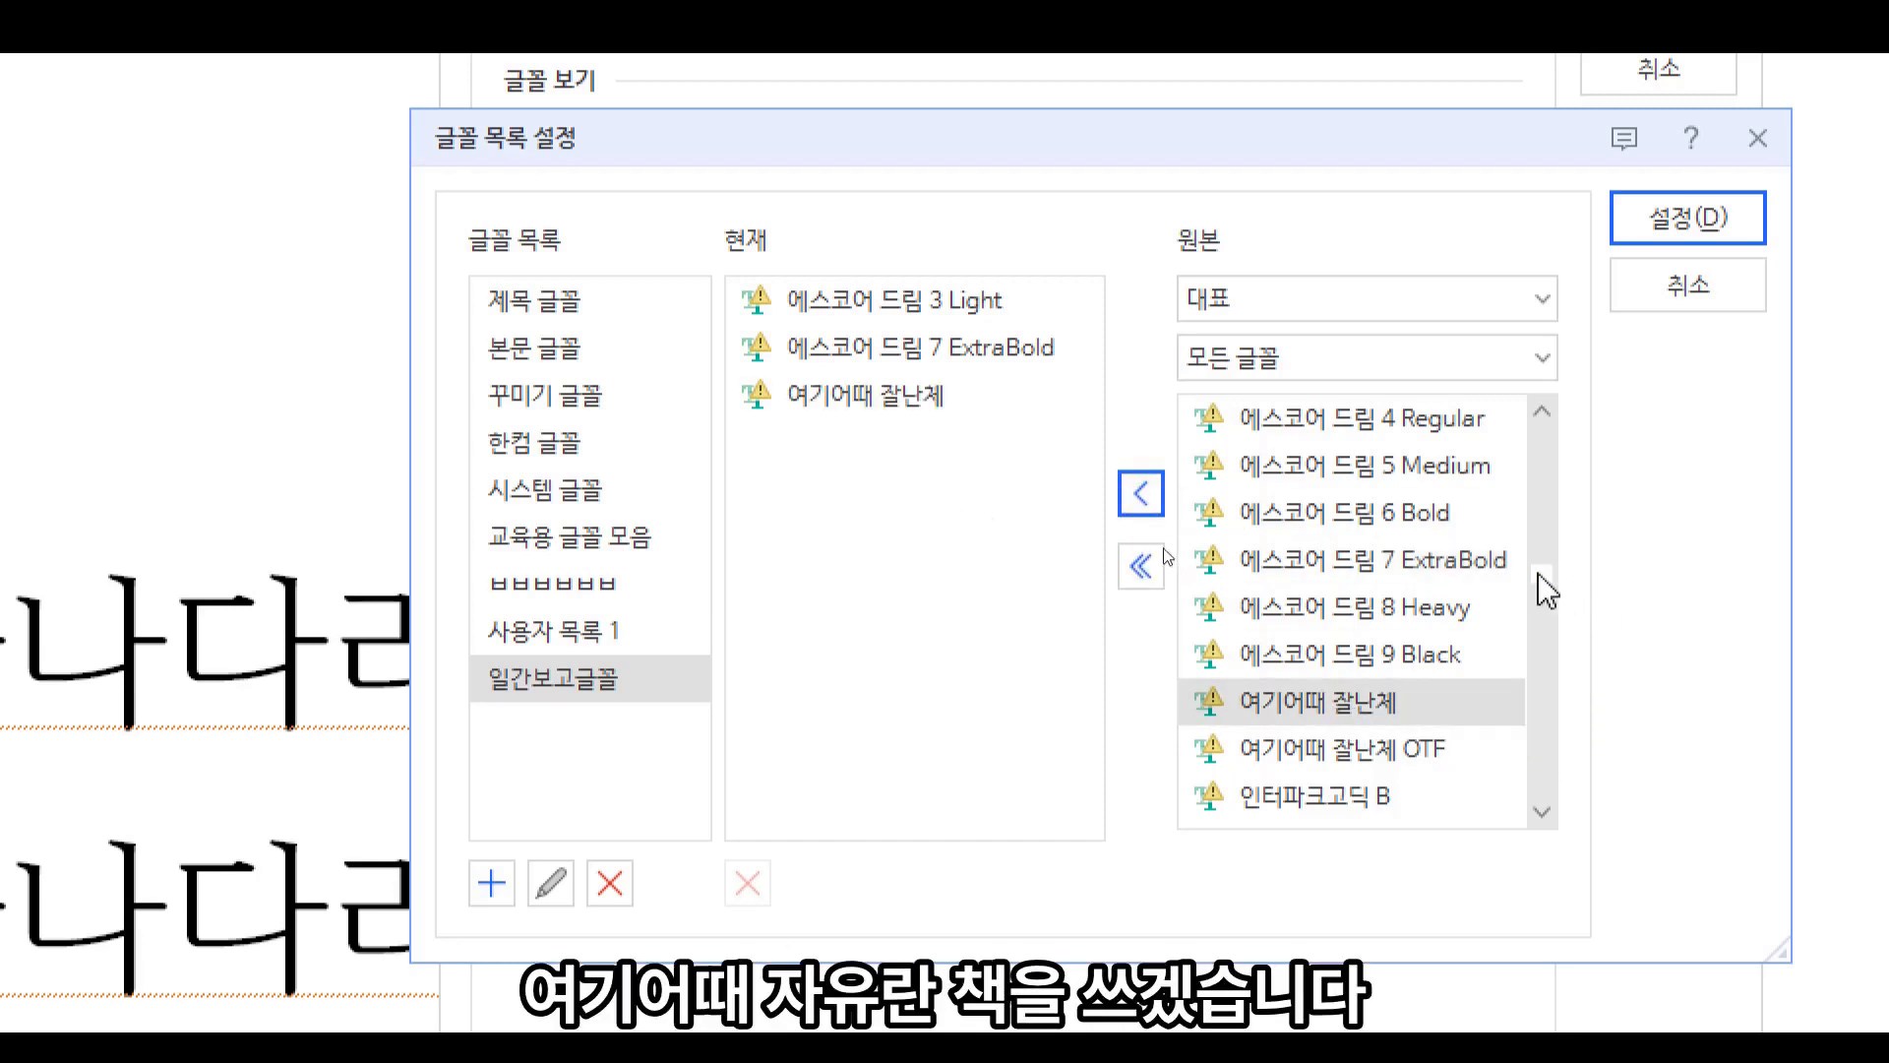
Copy HY크리스탈M into the 일간보고글꼴 list and apply the font list and 환경 설정 changes
left_click_drag(1537, 576, 1537, 606)
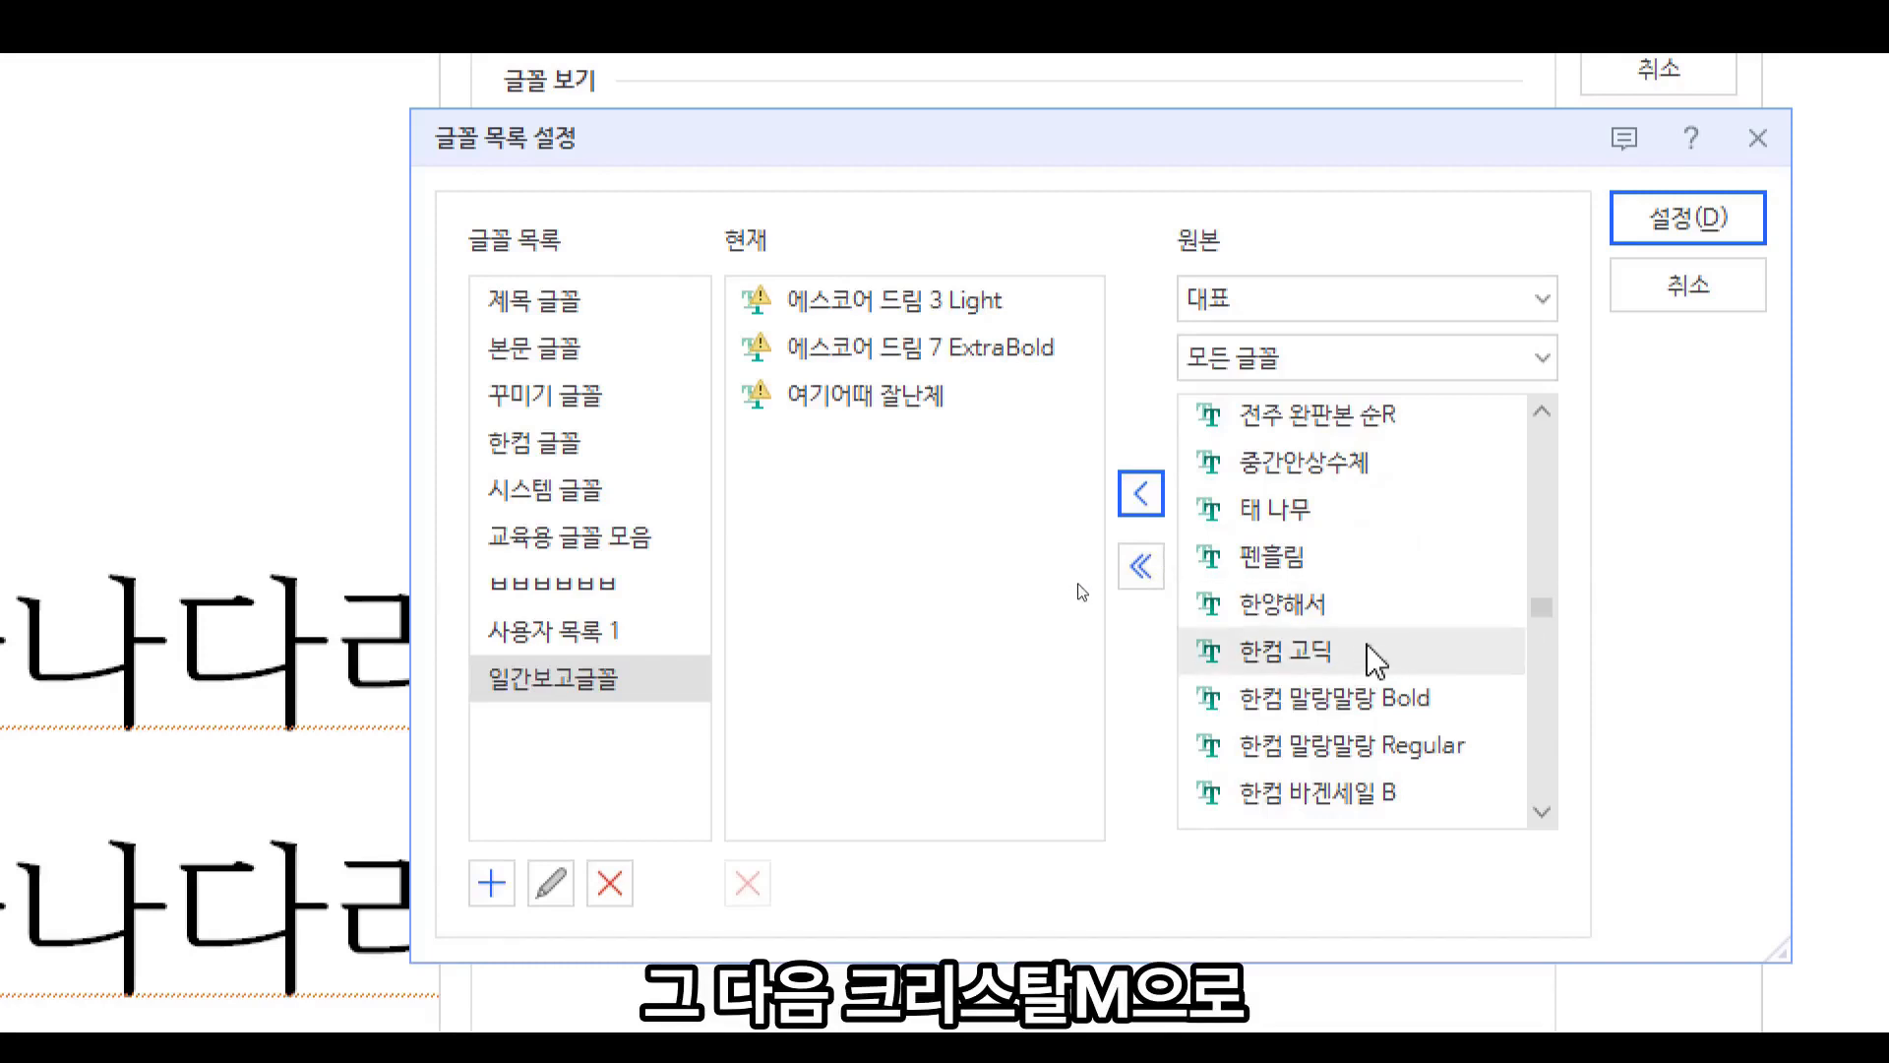
scroll(1417, 591, "down", 15)
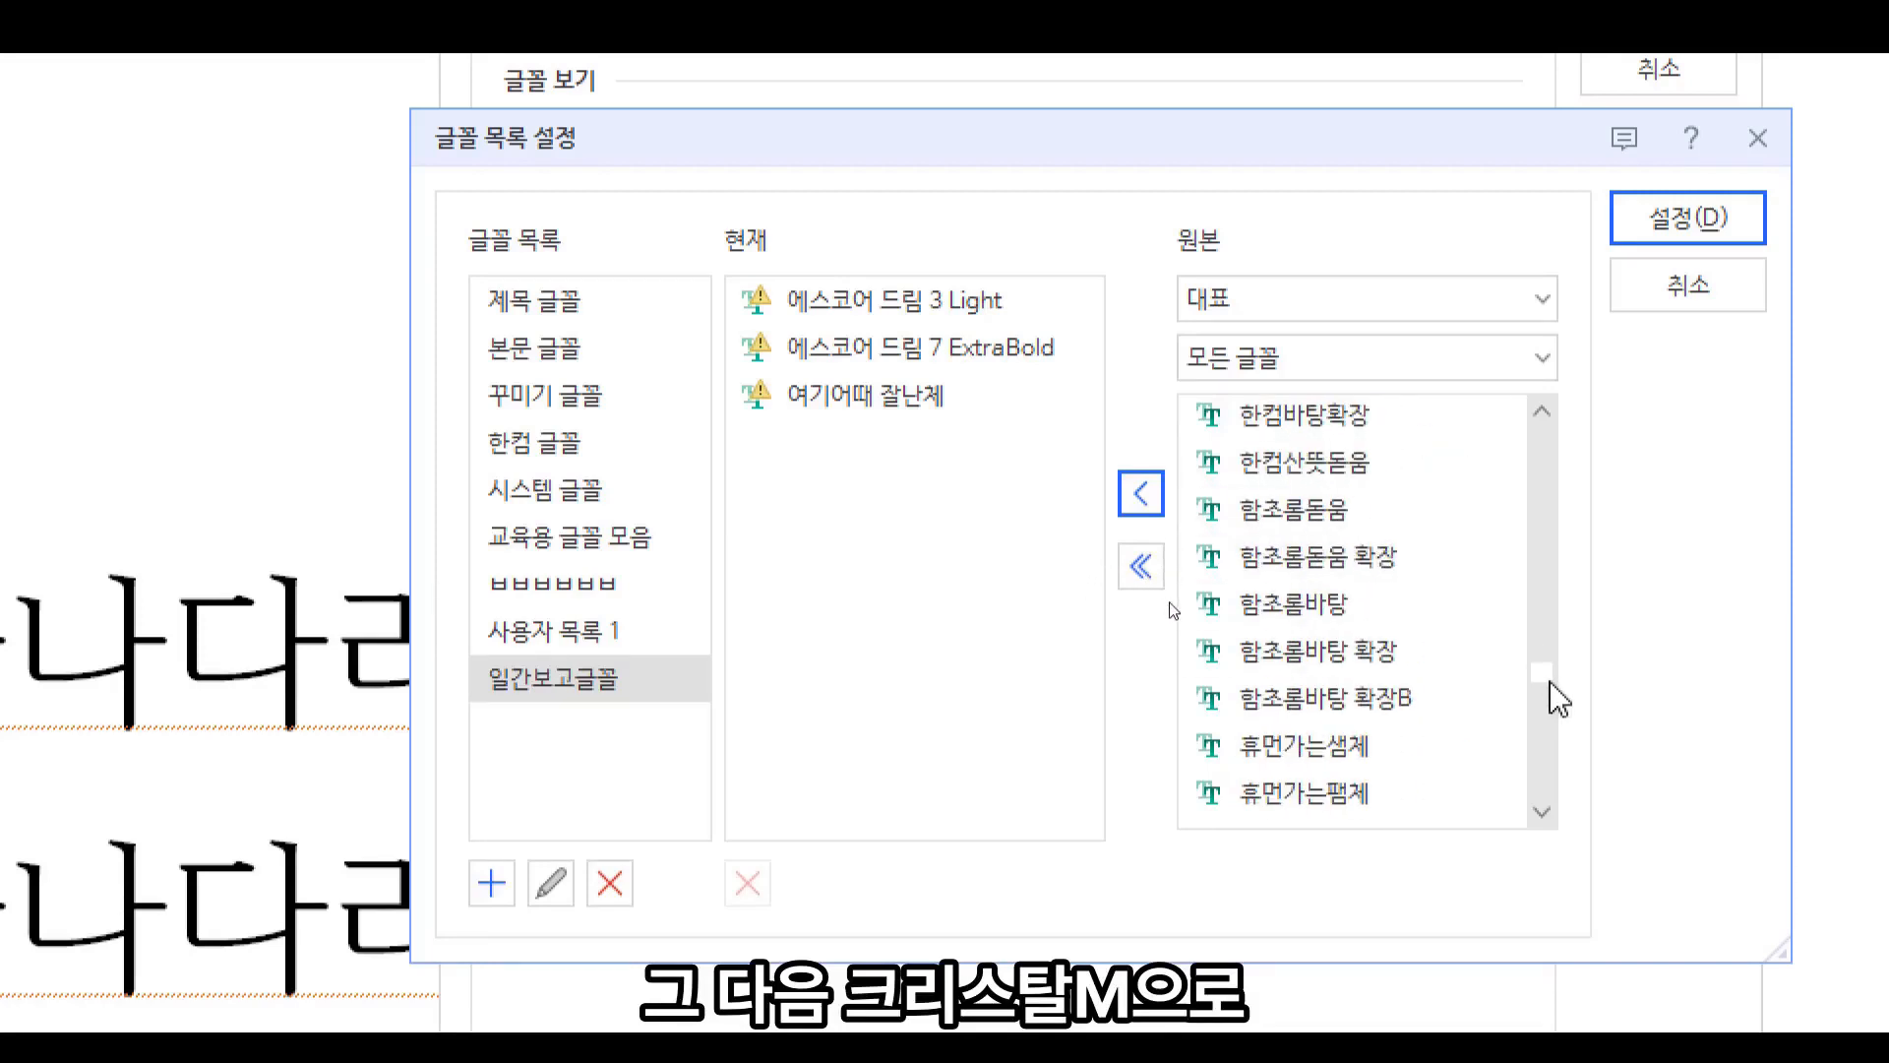
scroll(1541, 701, "down", 5)
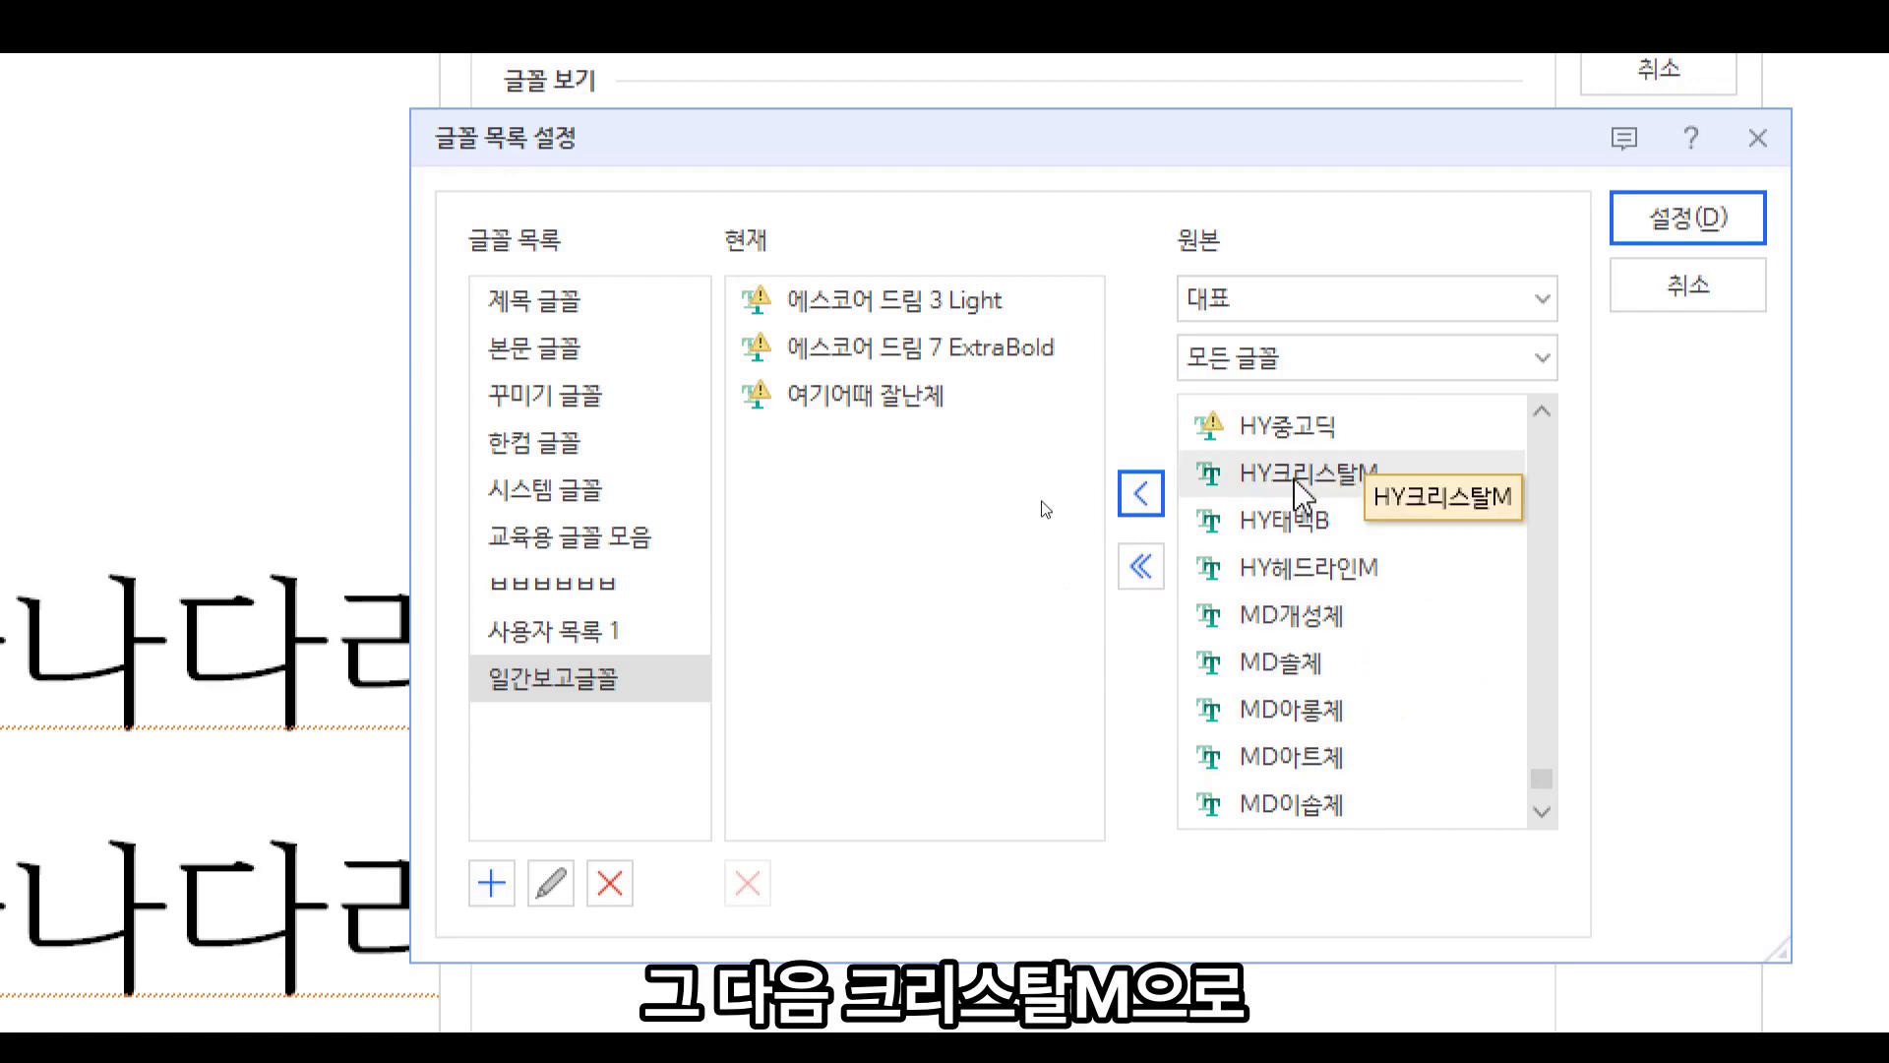
left_click(1344, 487)
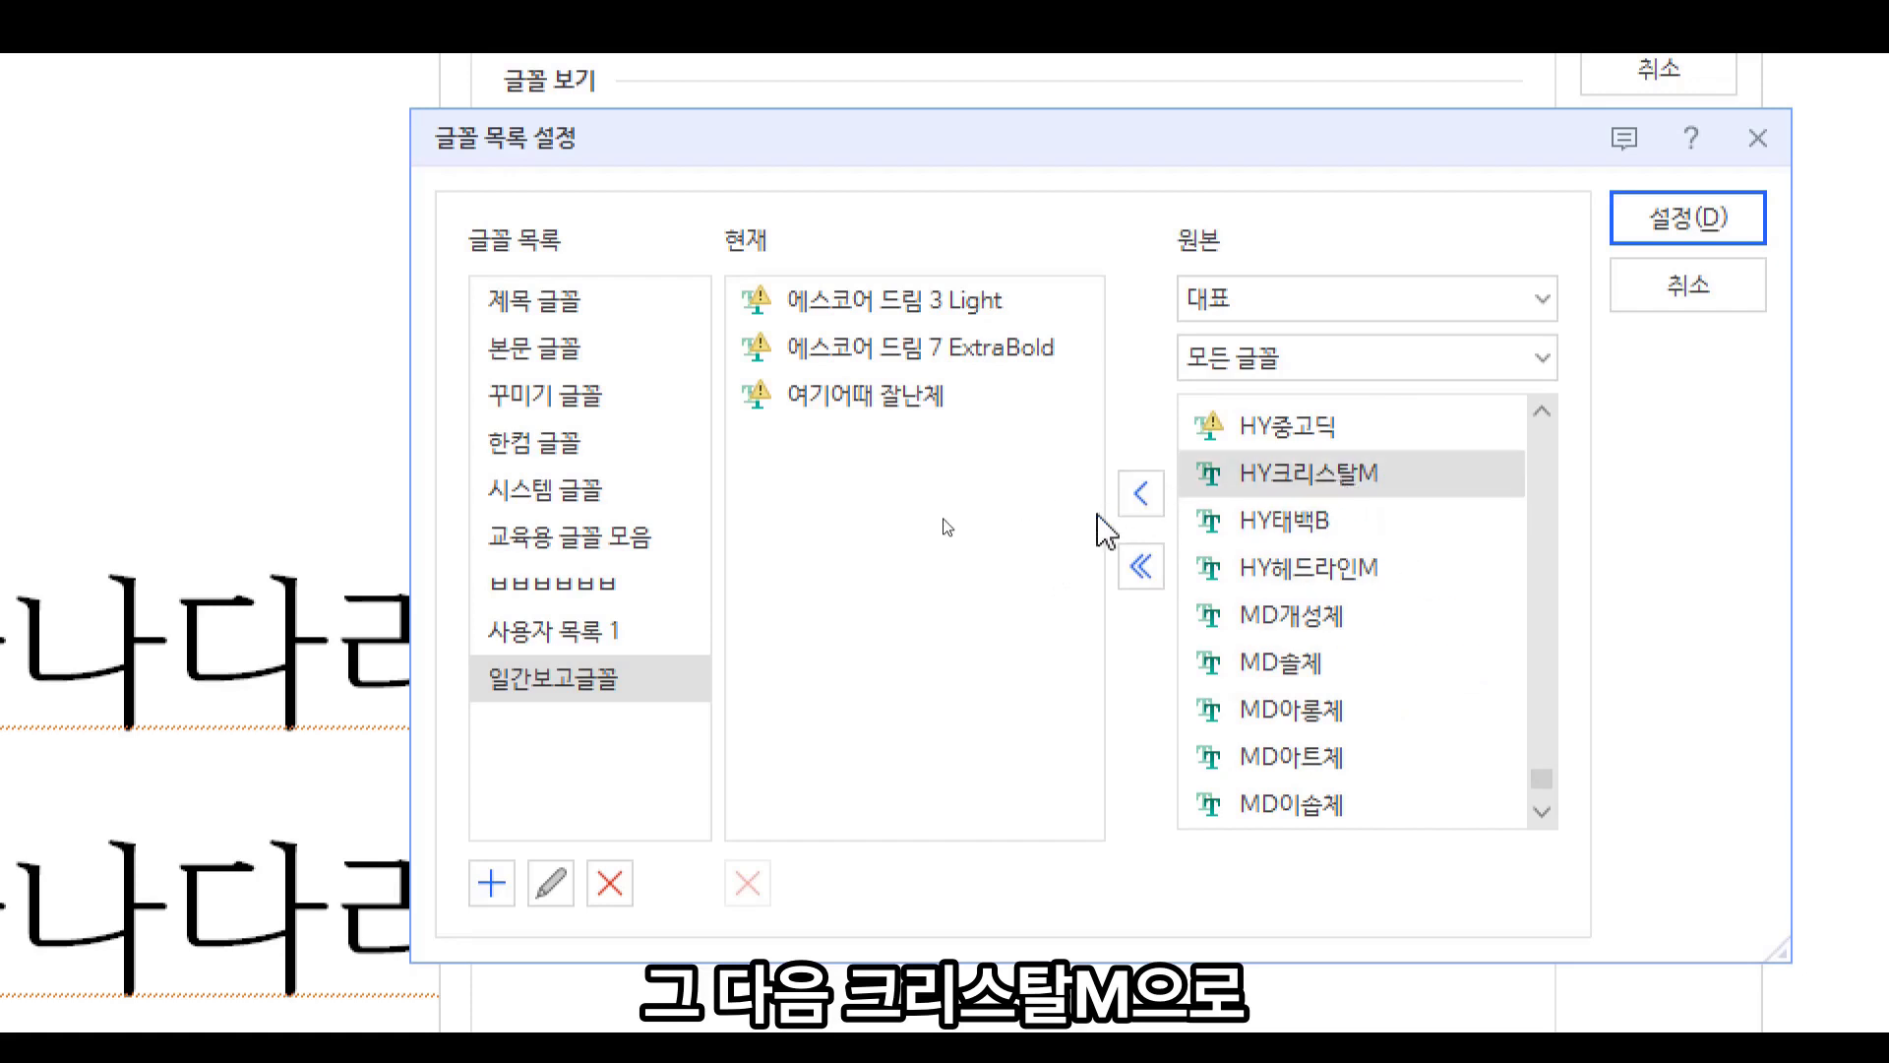
left_click(1143, 495)
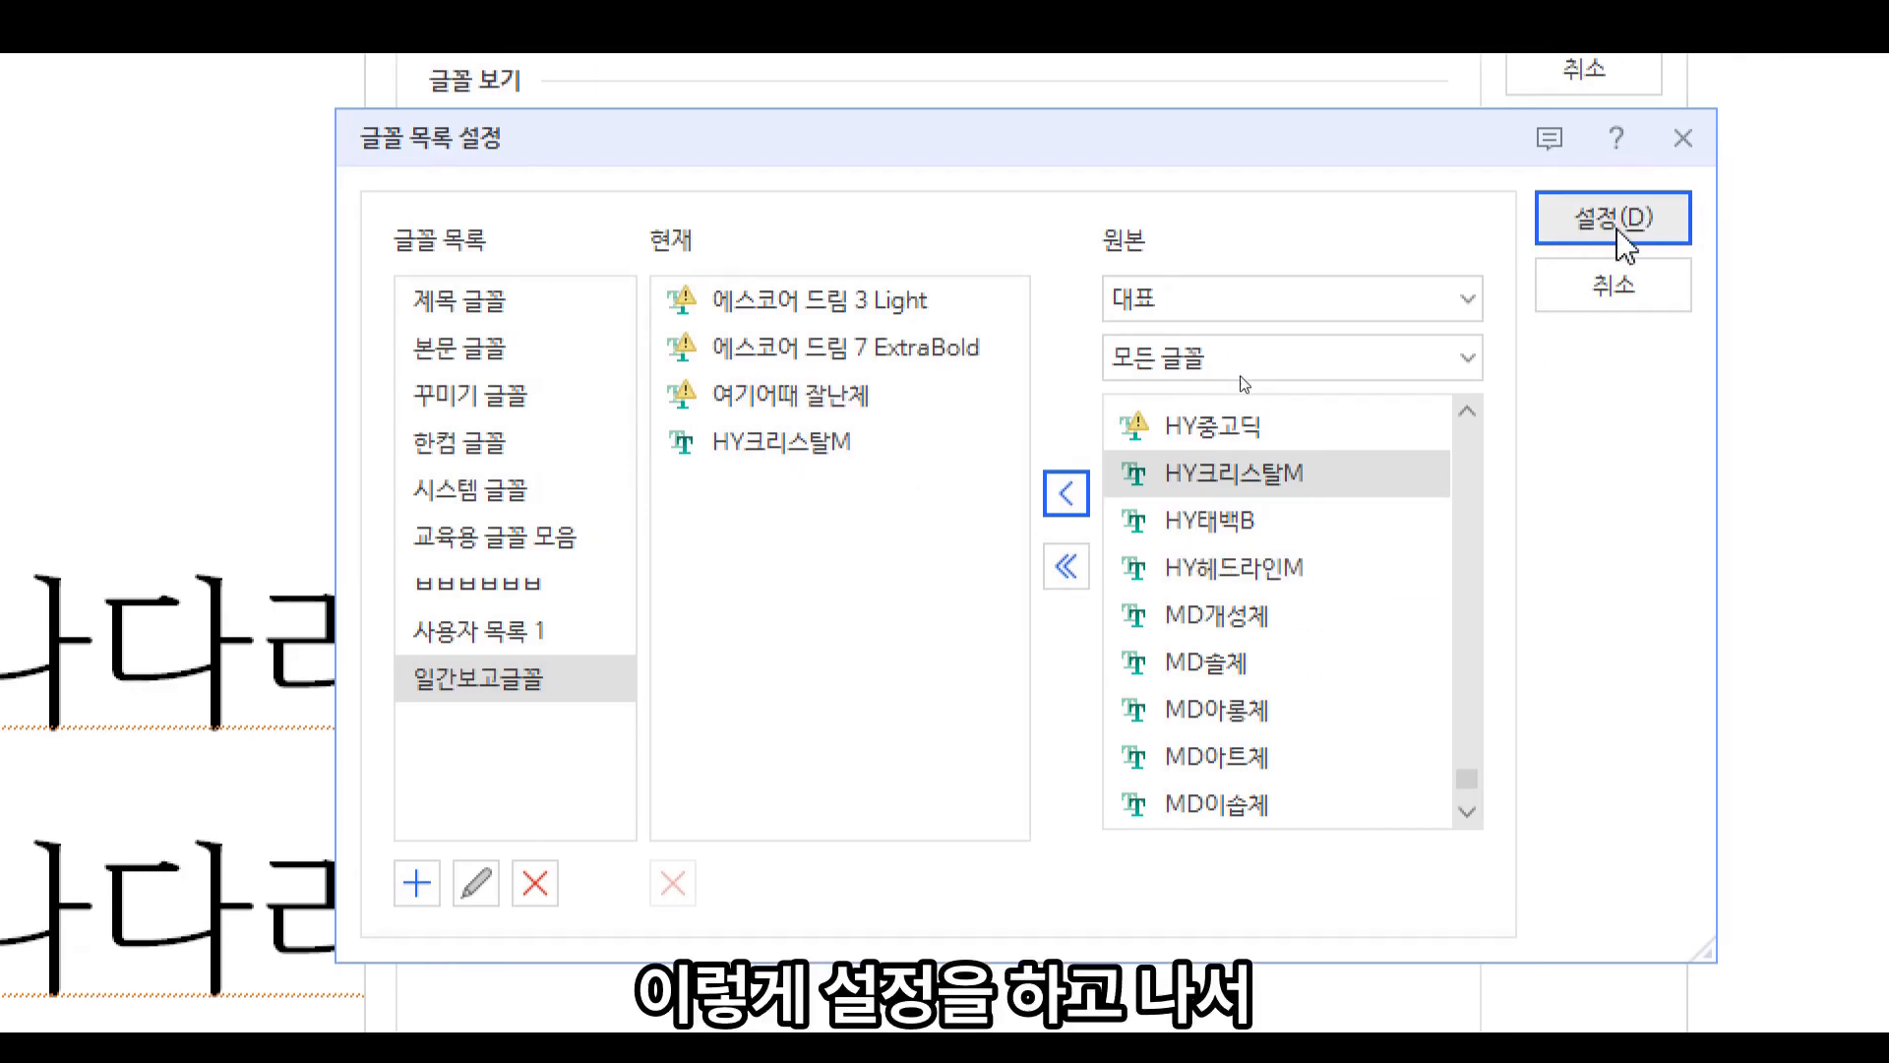
left_click(1613, 218)
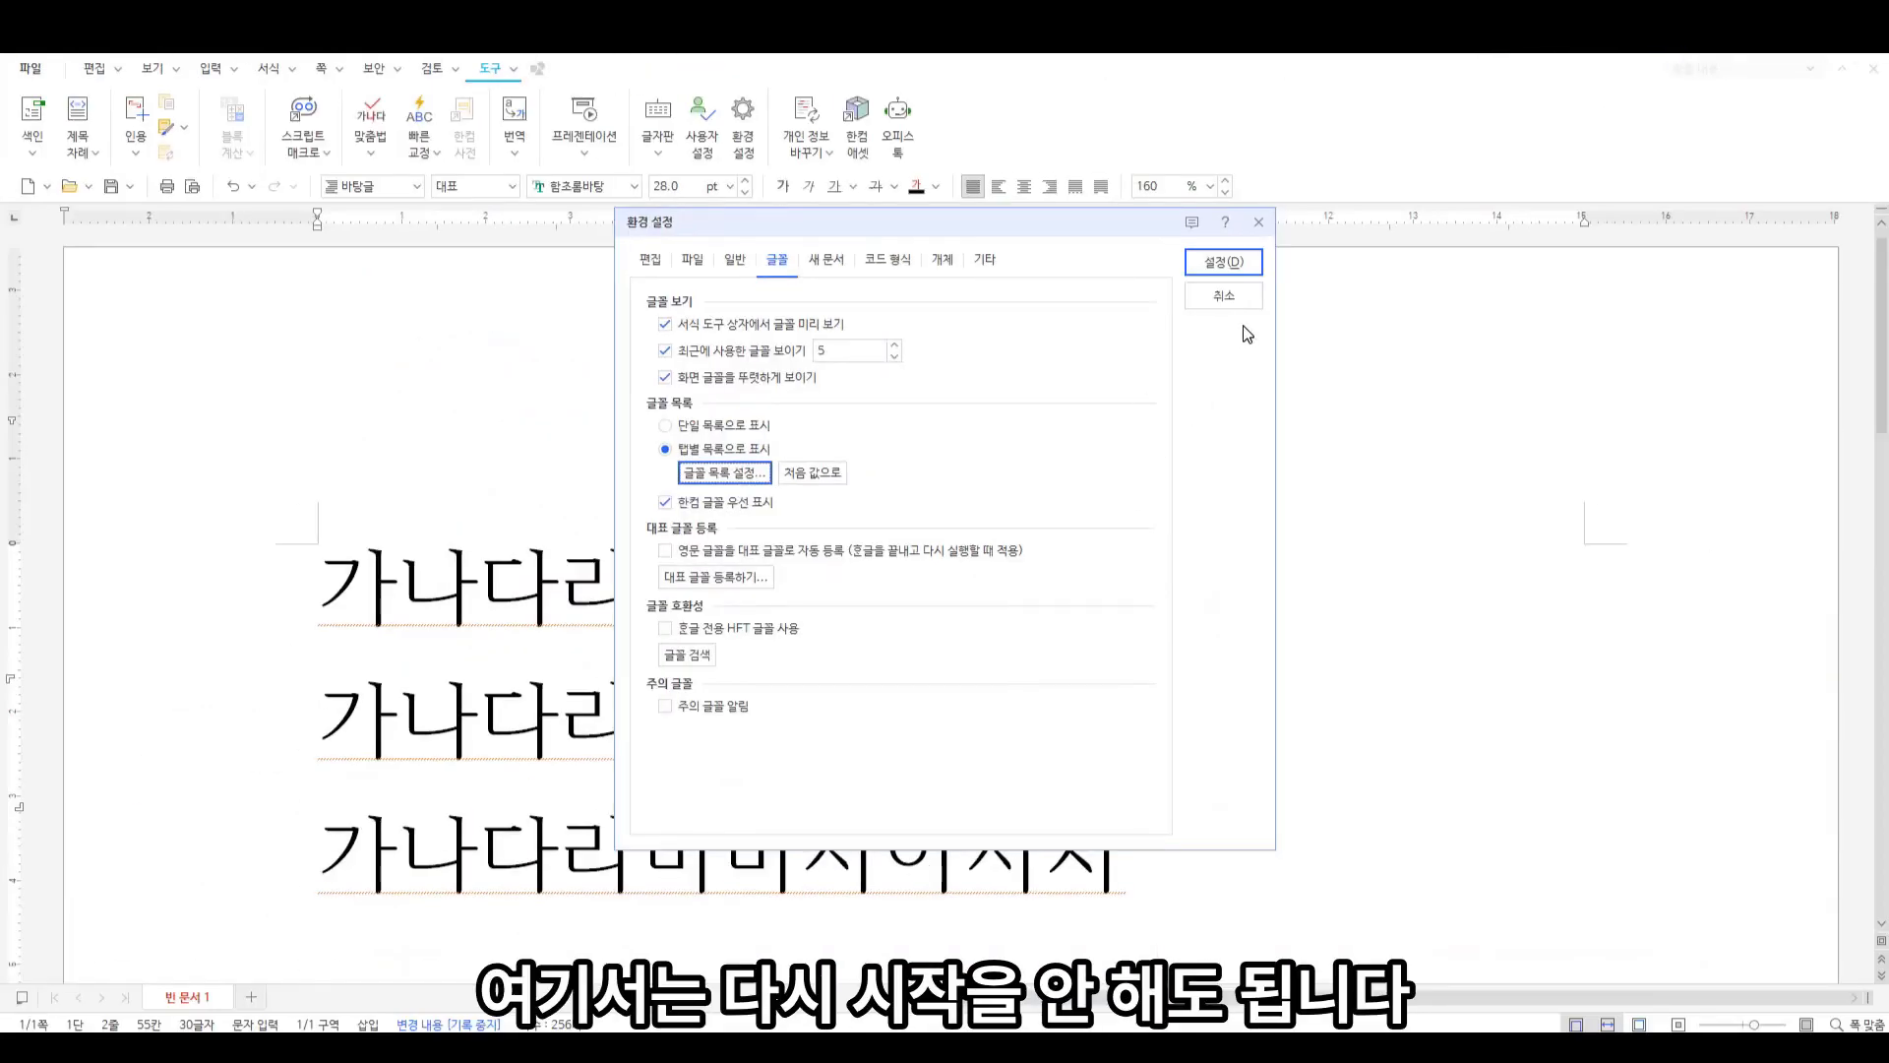
left_click(1226, 264)
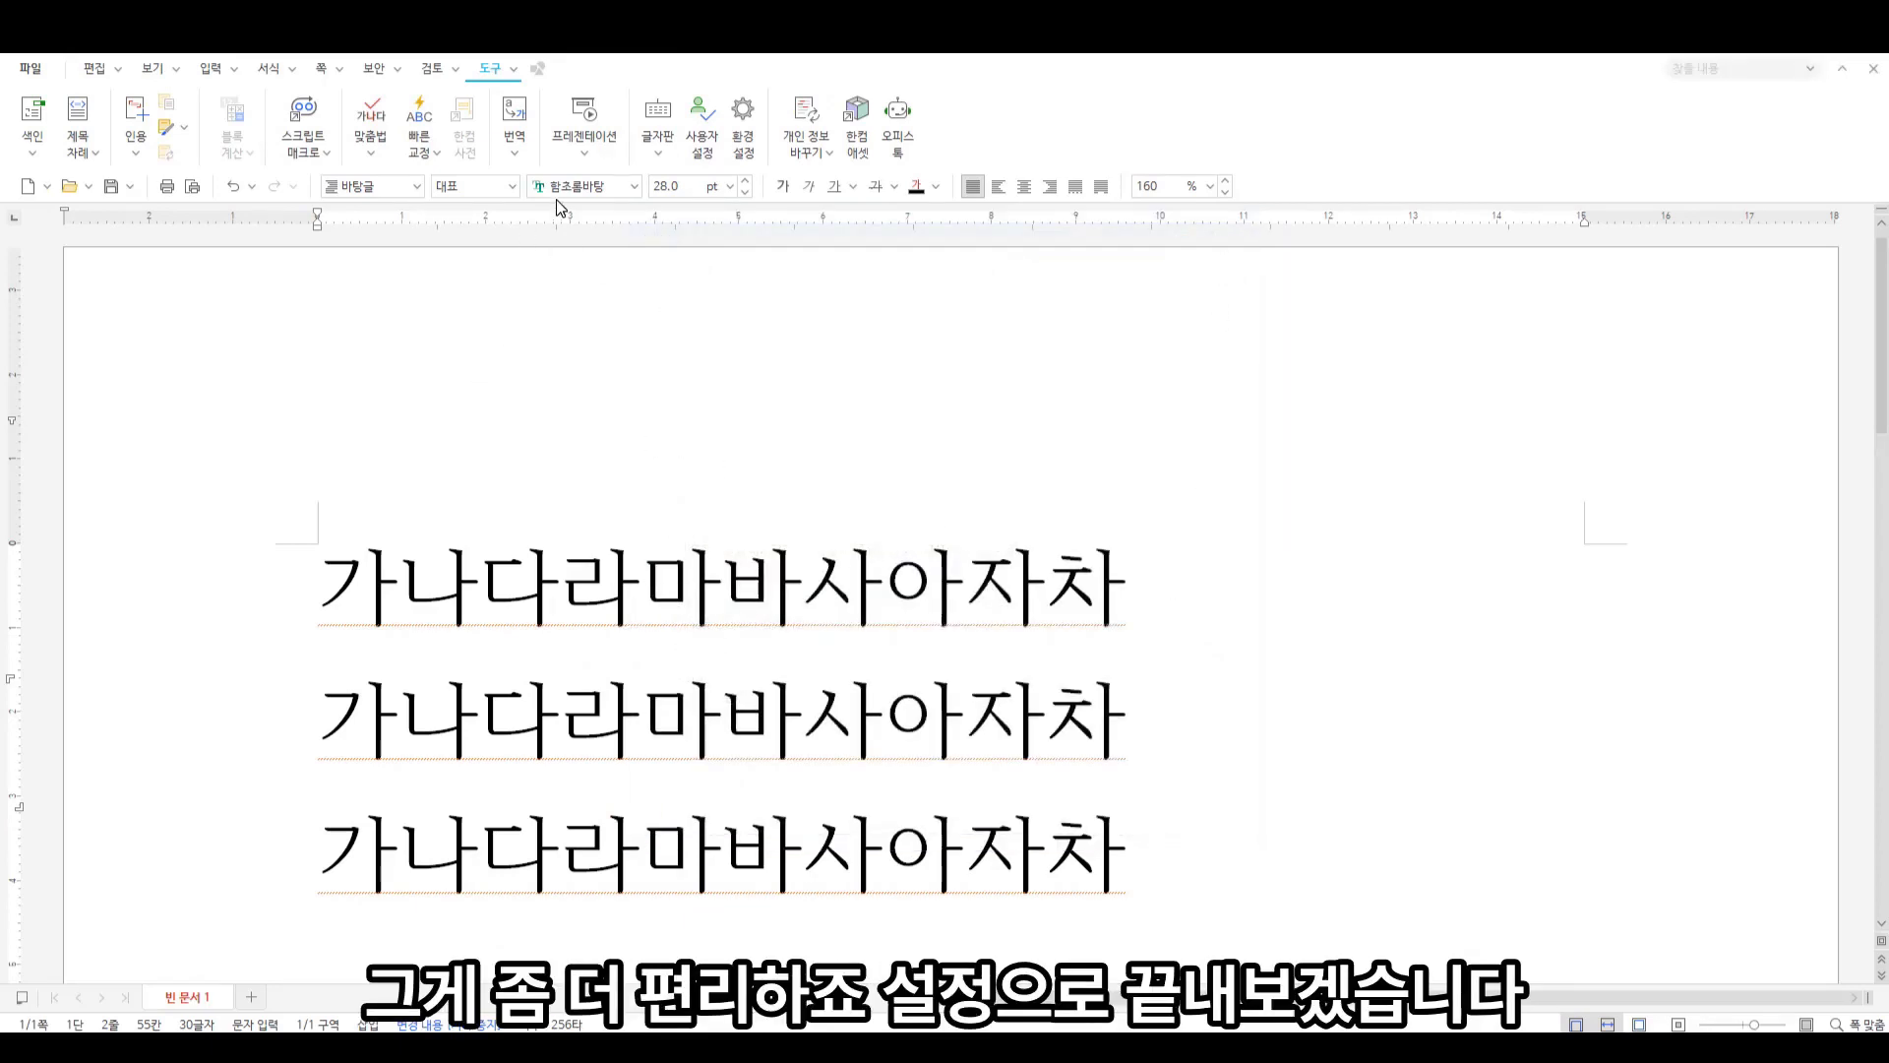
Display the 일간보고글꼴 list in the font selection and set the first line's font to 여기어때 잘난체
left_click(635, 186)
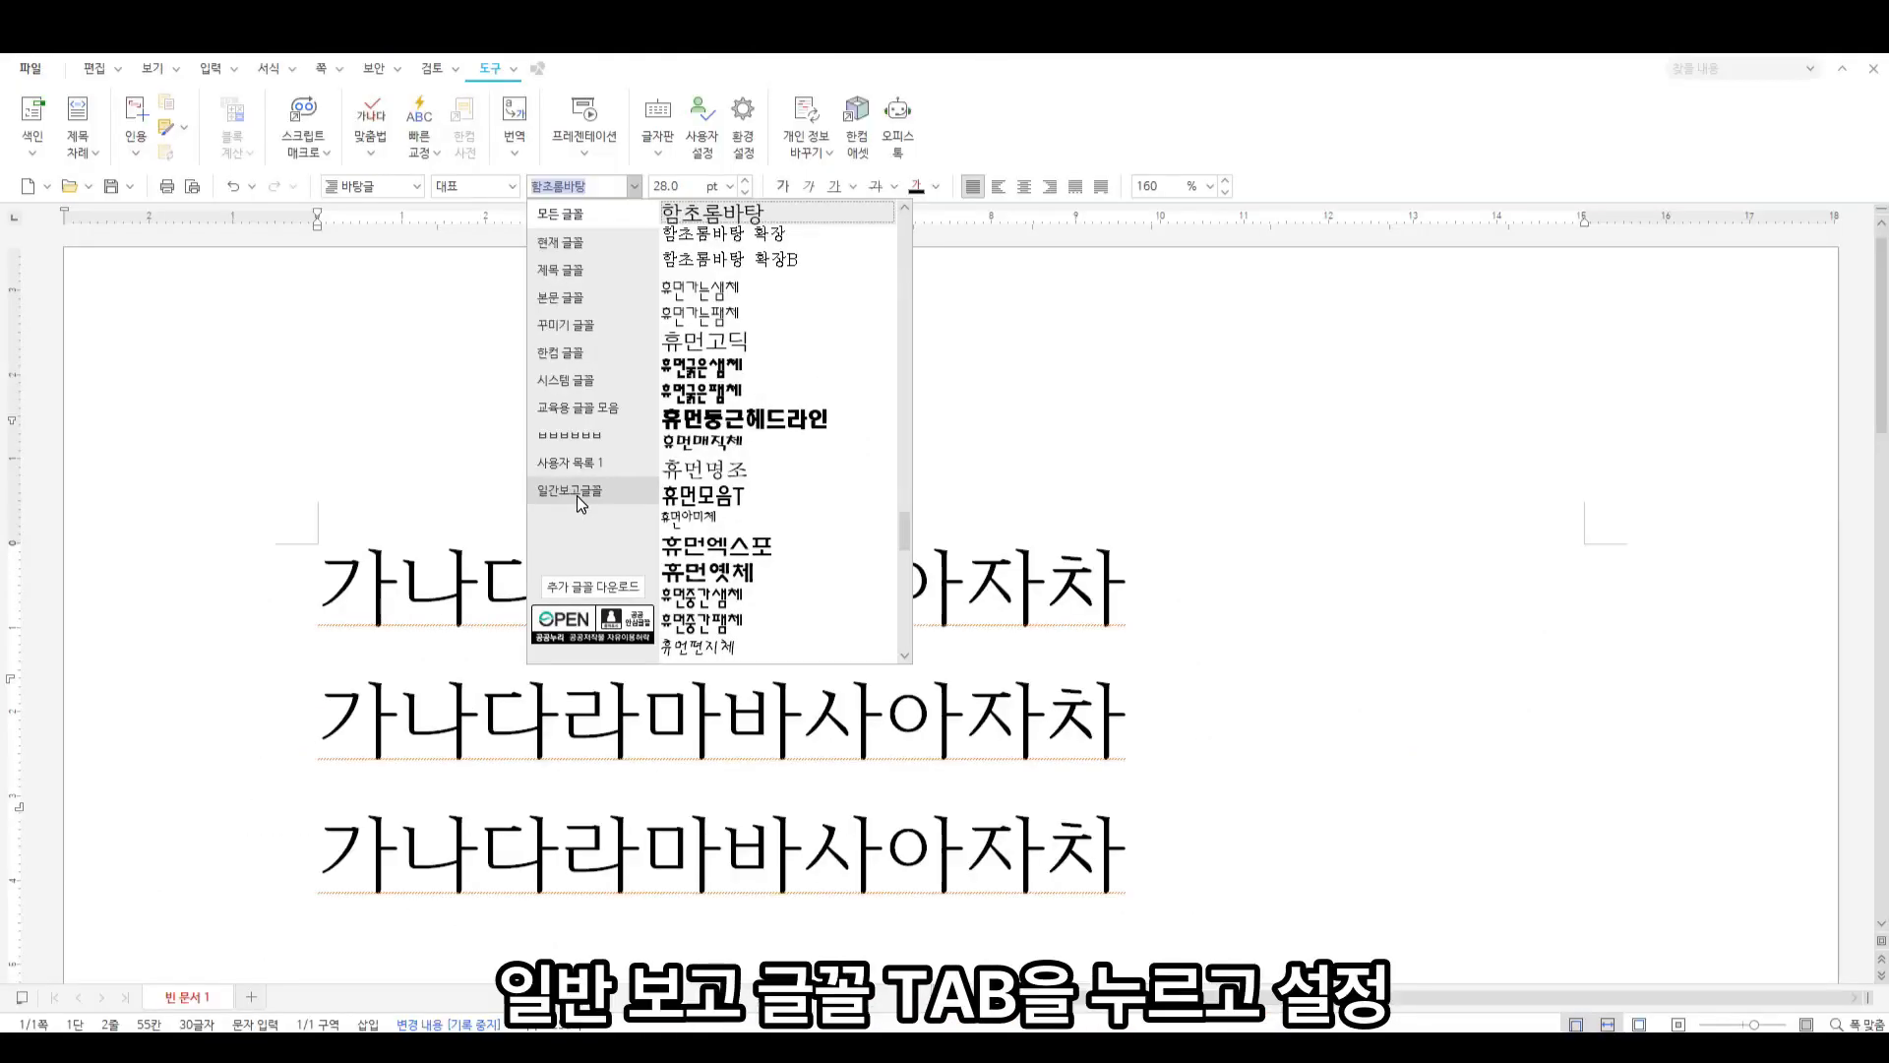
left_click(577, 494)
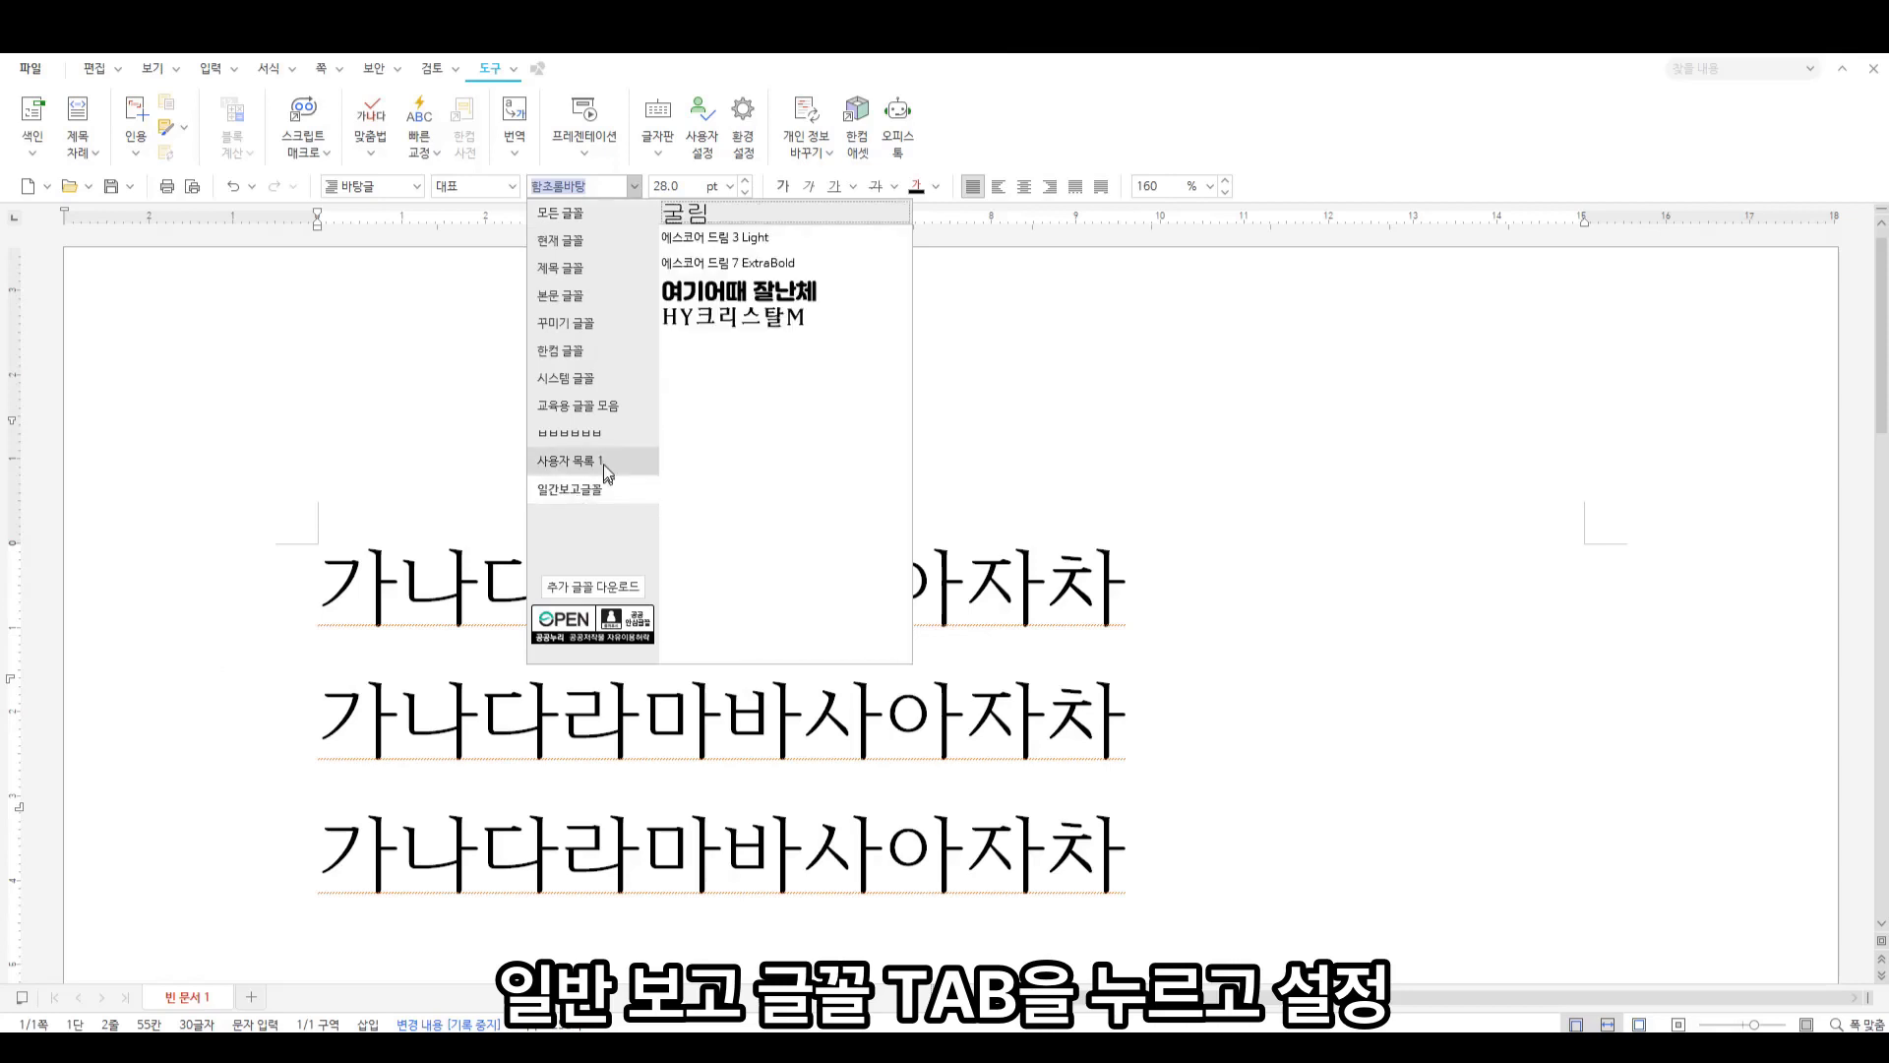
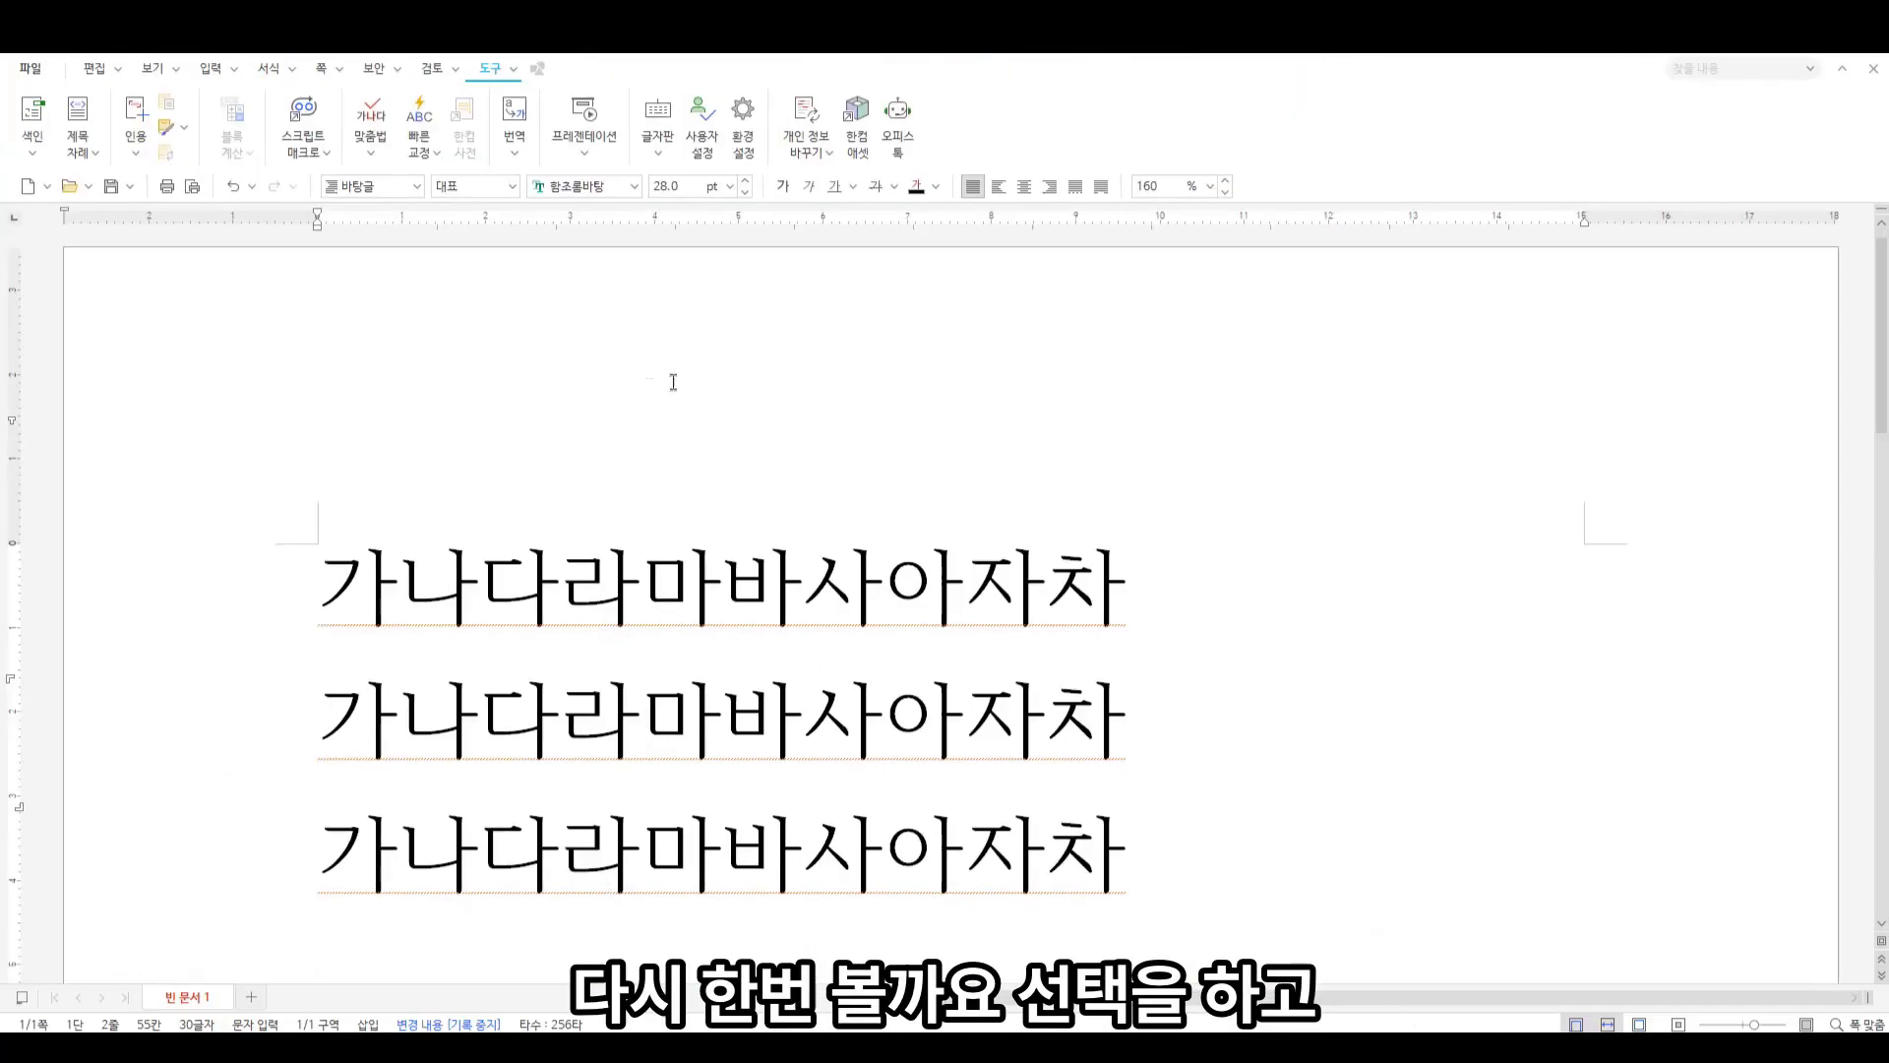
left_click_drag(351, 571, 1132, 571)
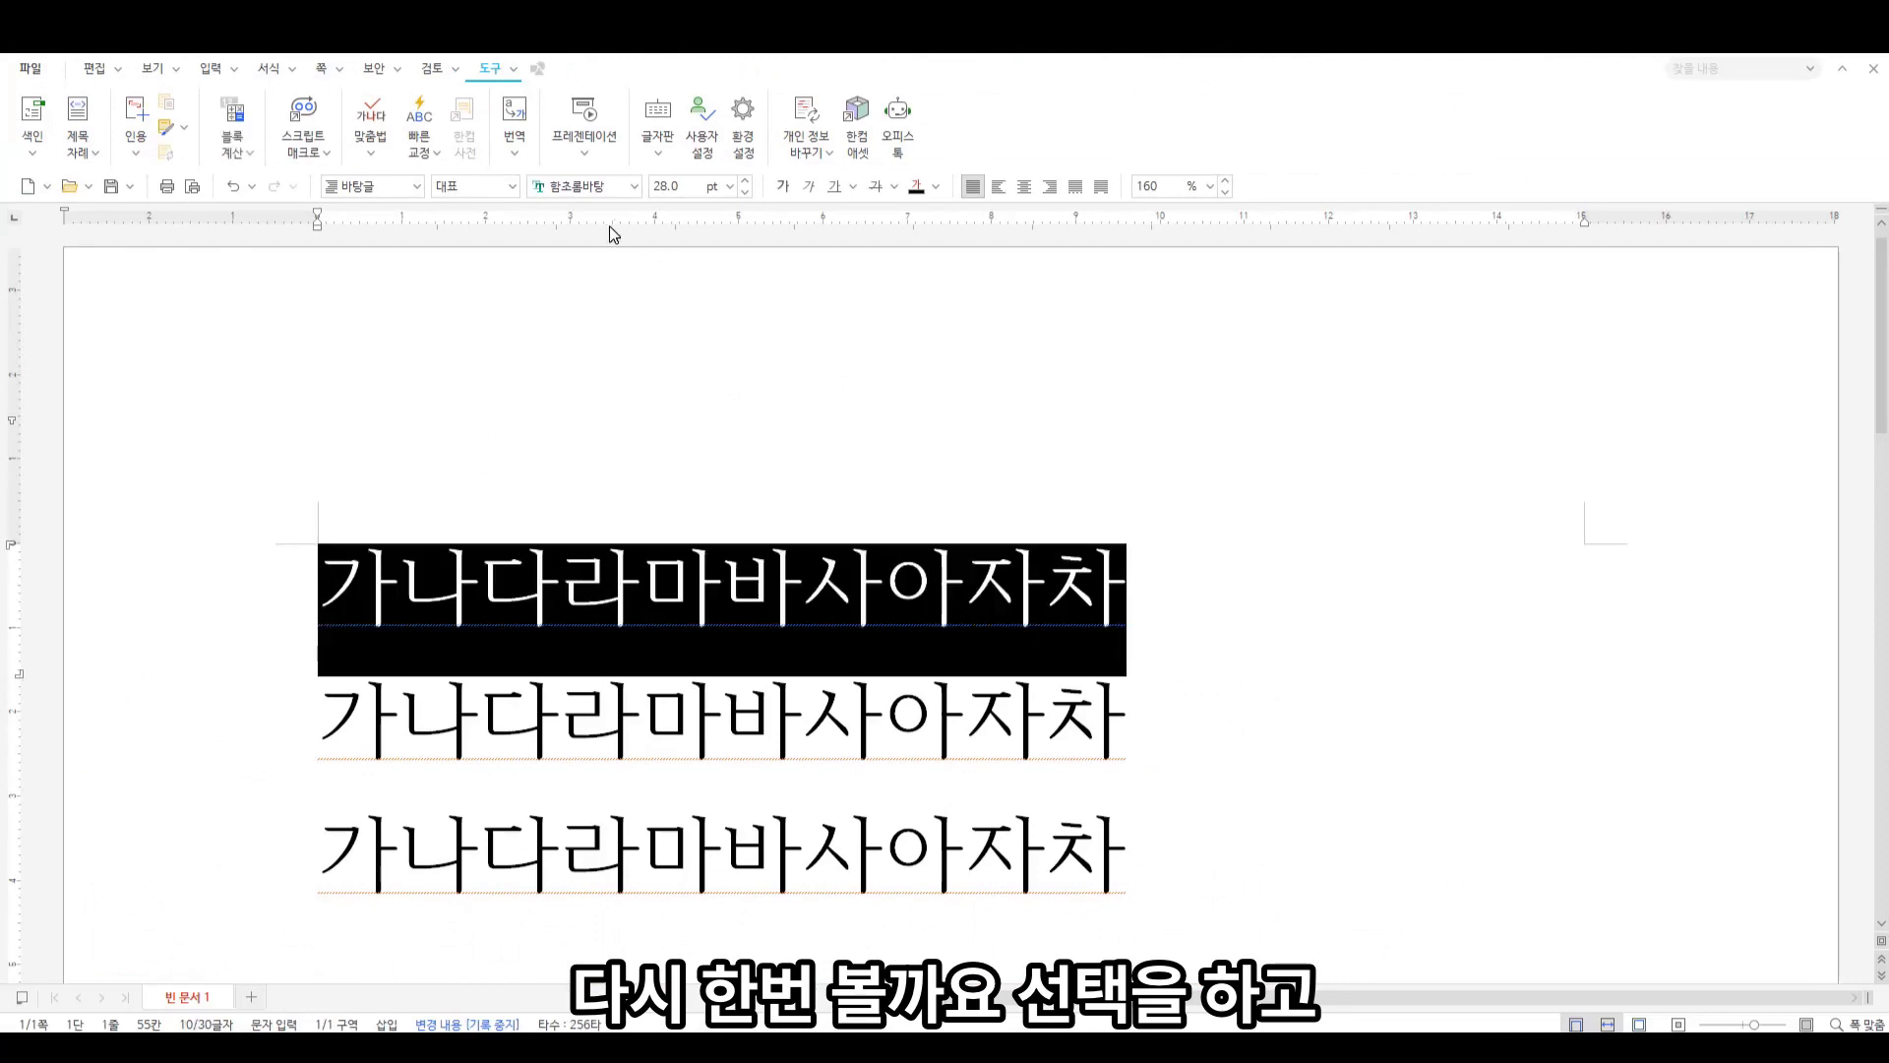
left_click(634, 191)
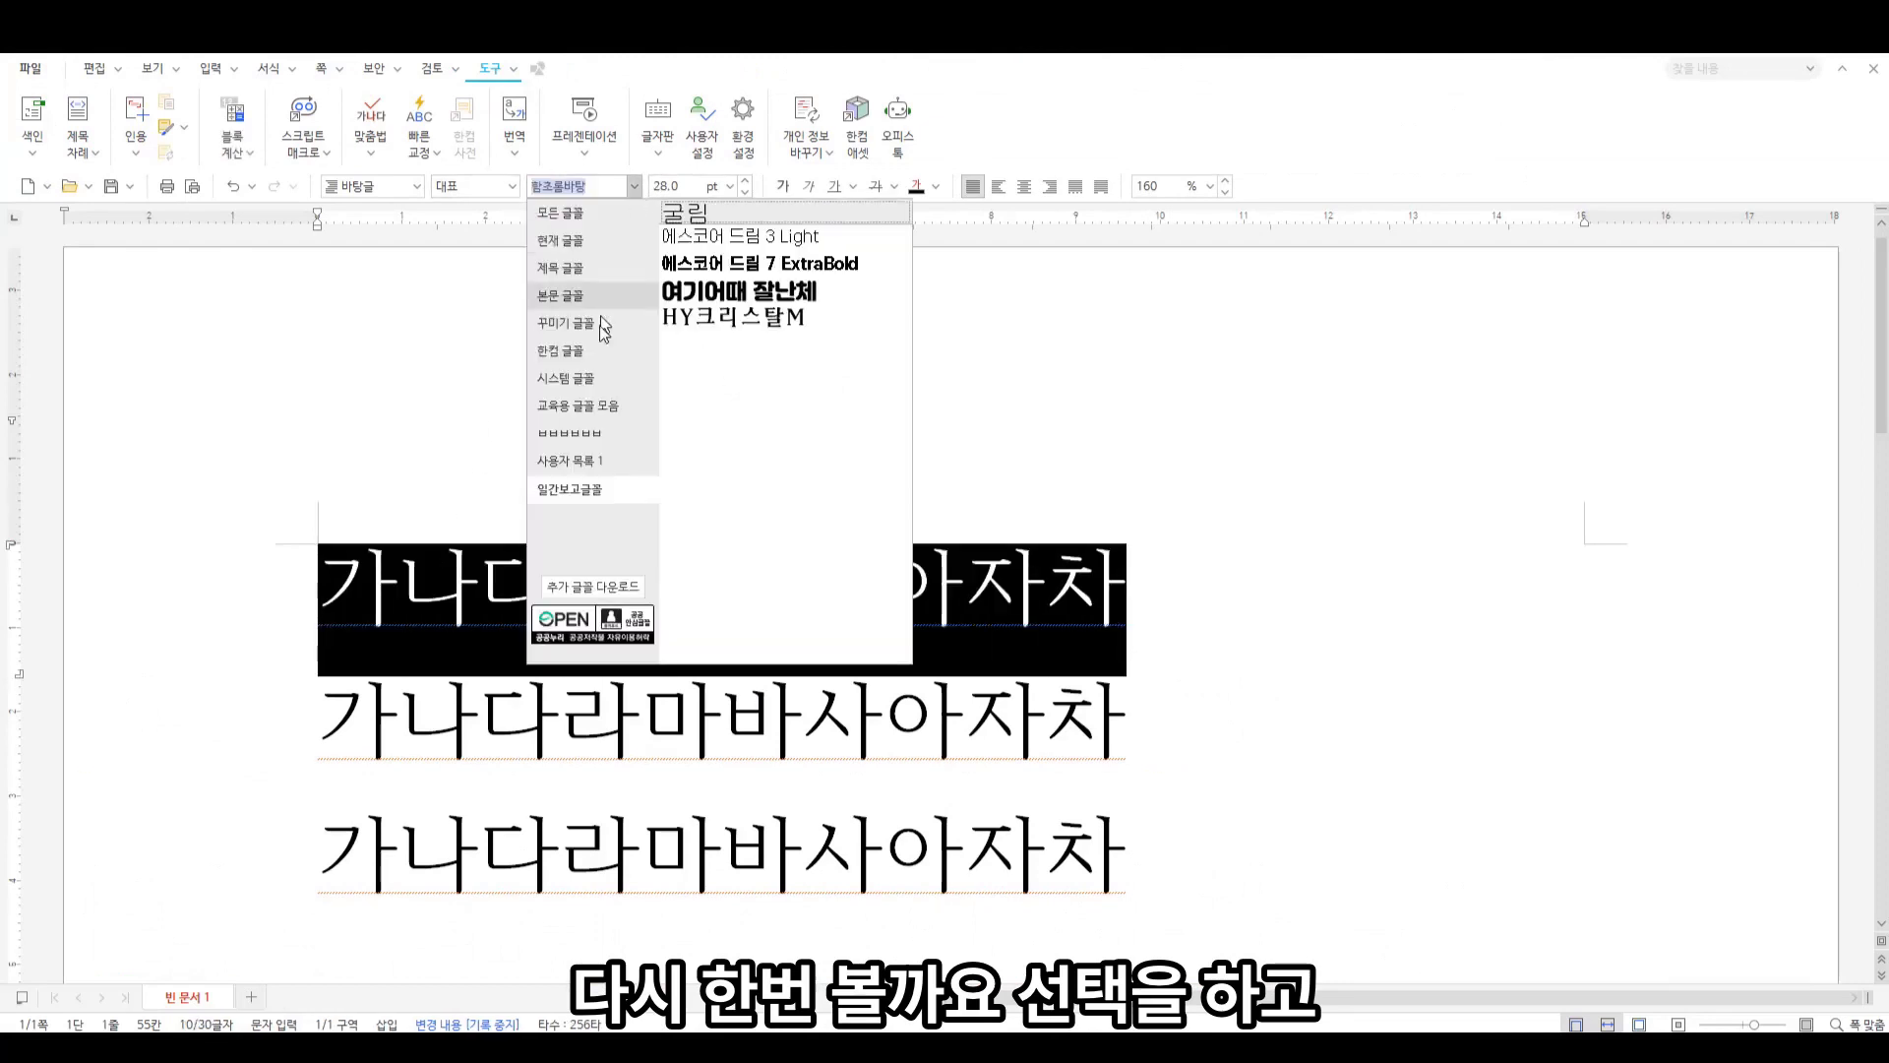
left_click(780, 292)
Set the second line's font to HY크리스탈M from the 일간보고글꼴 list
left_click_drag(321, 689, 1137, 691)
left_click(634, 186)
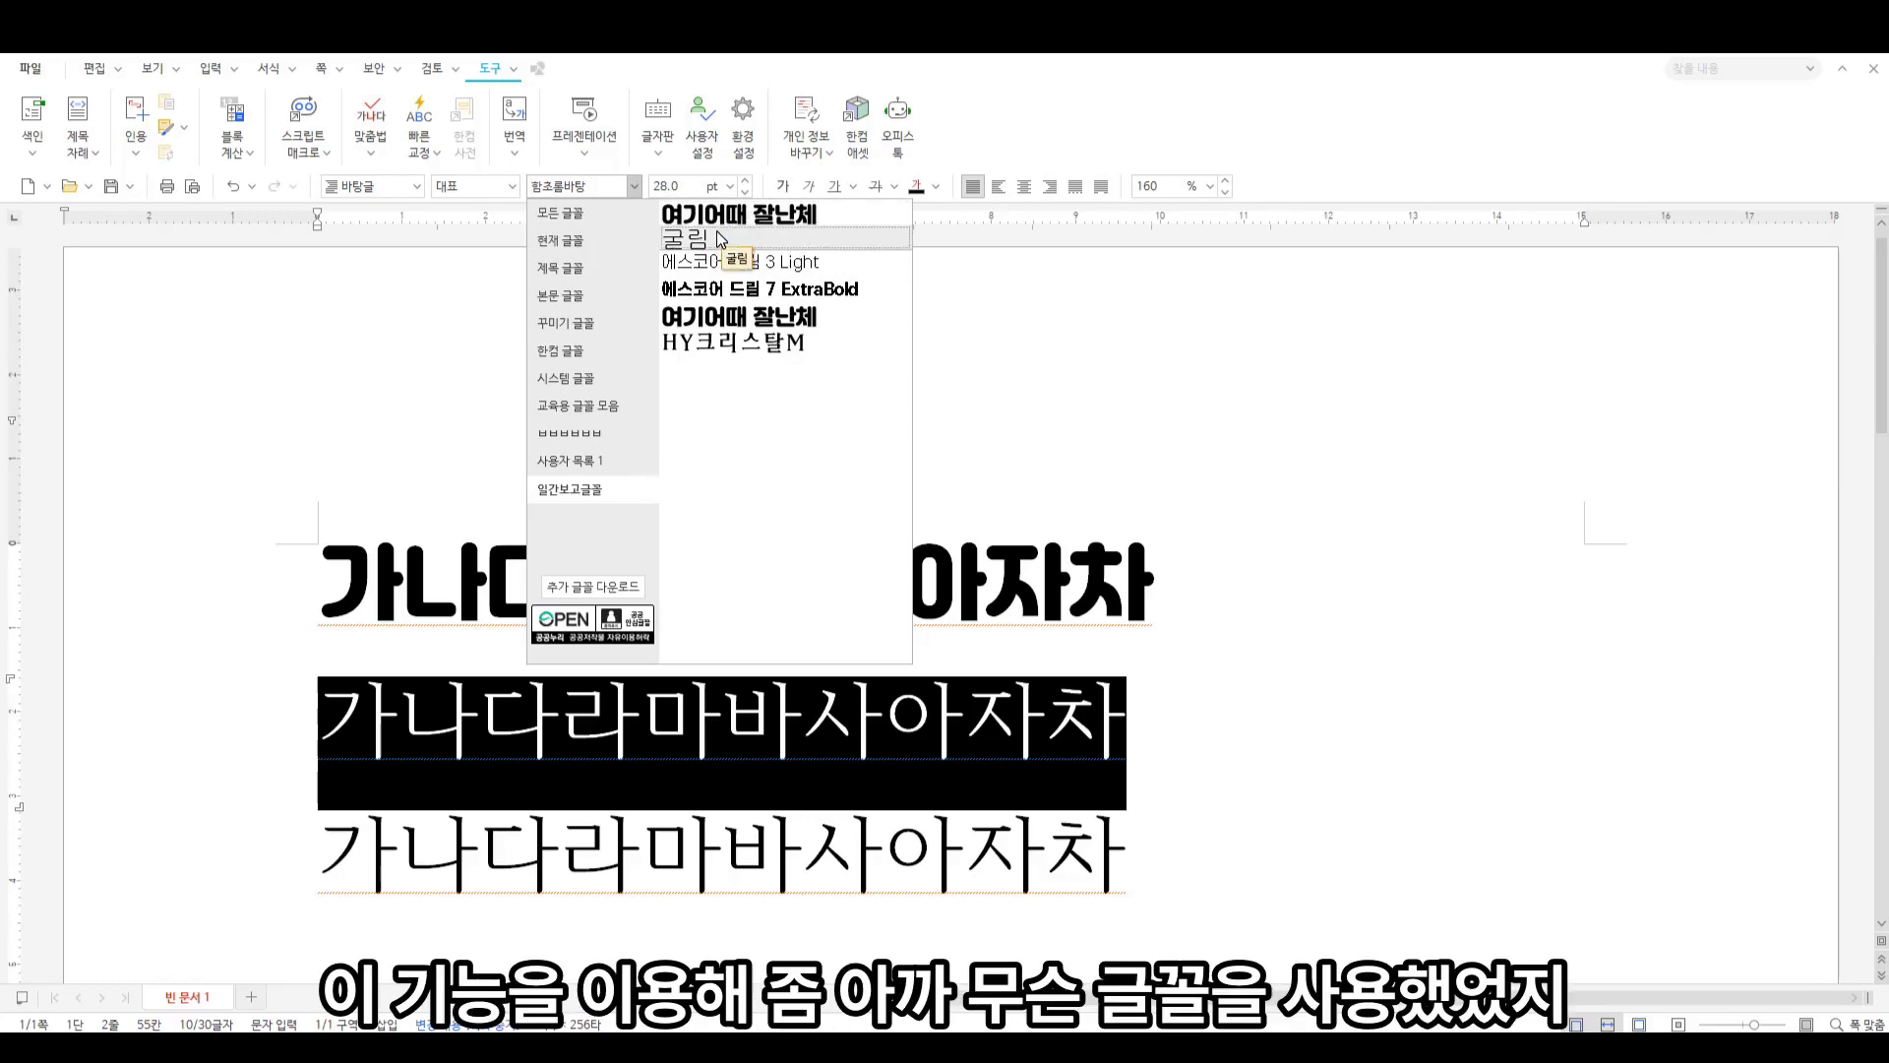
left_click(728, 342)
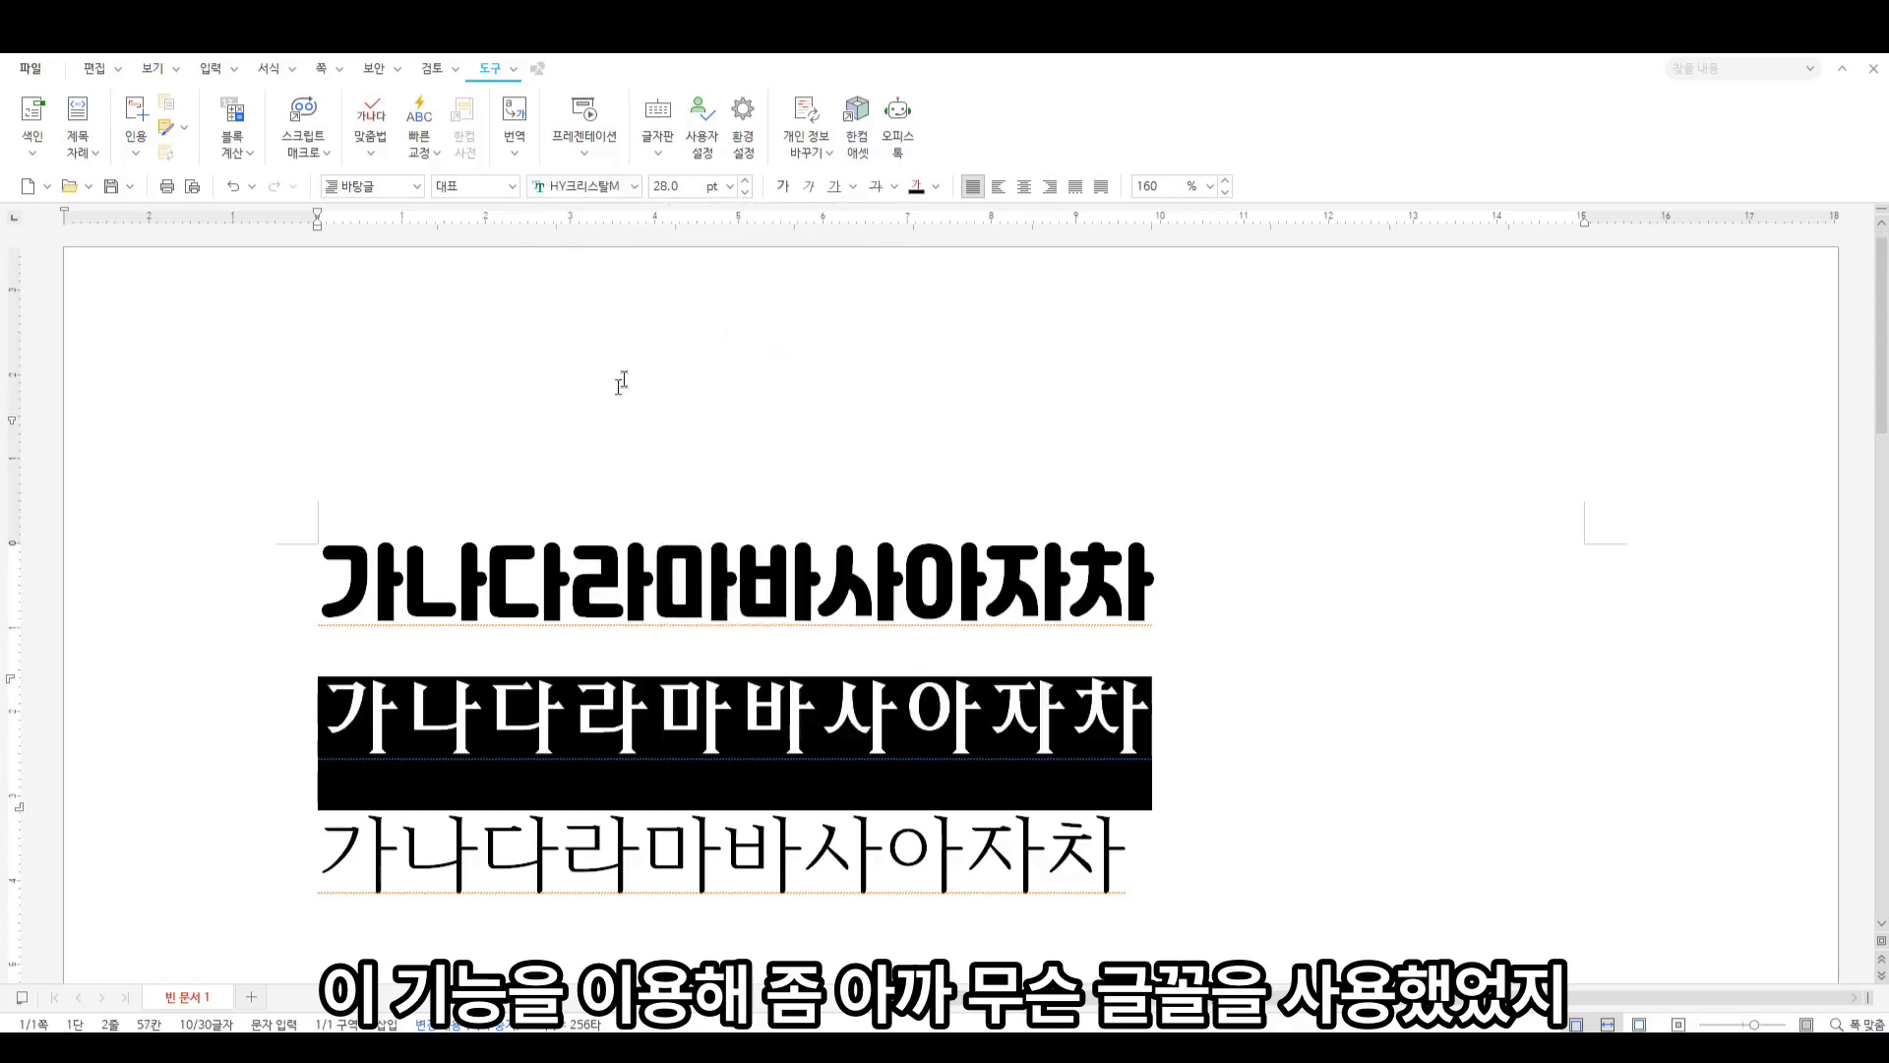
left_click(635, 187)
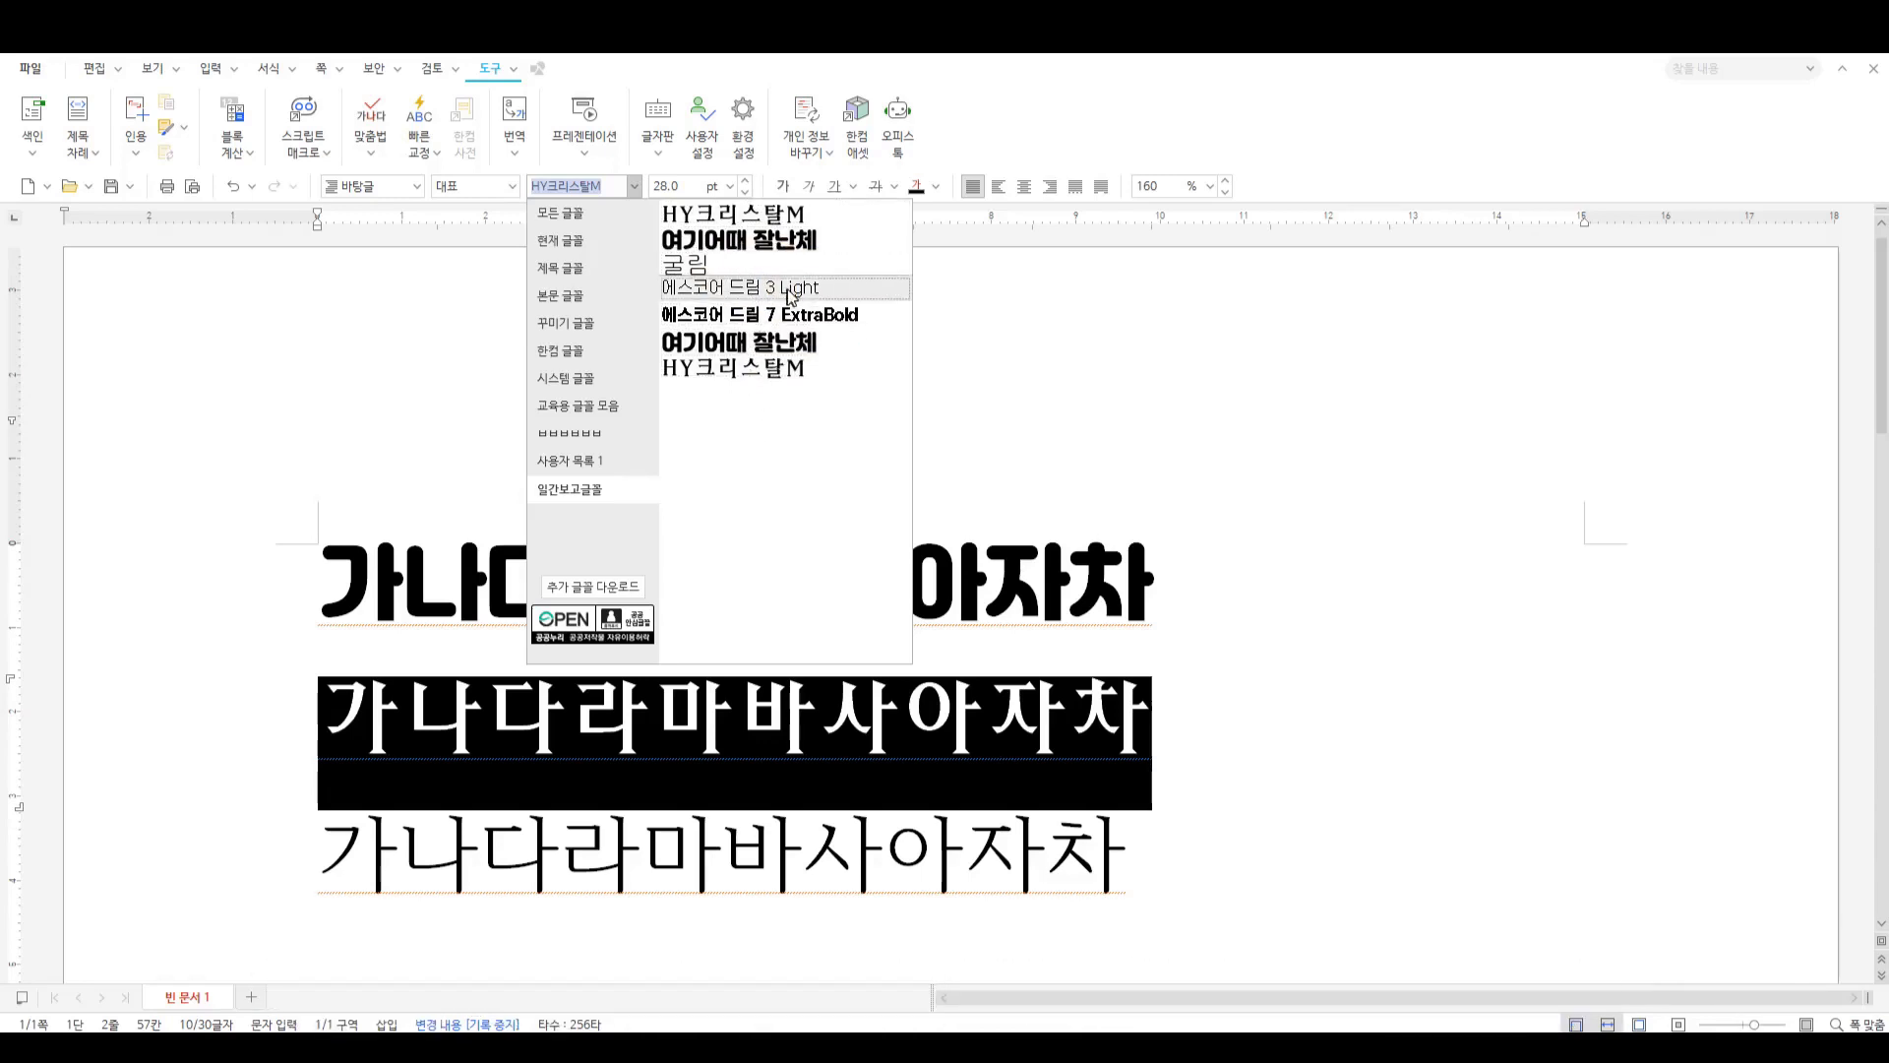
key("Escape")
Set the third line's font to 에스코어 드림 3 Light from the 일간보고글꼴 list
left_click(346, 864)
left_click_drag(346, 864, 1127, 832)
left_click(626, 189)
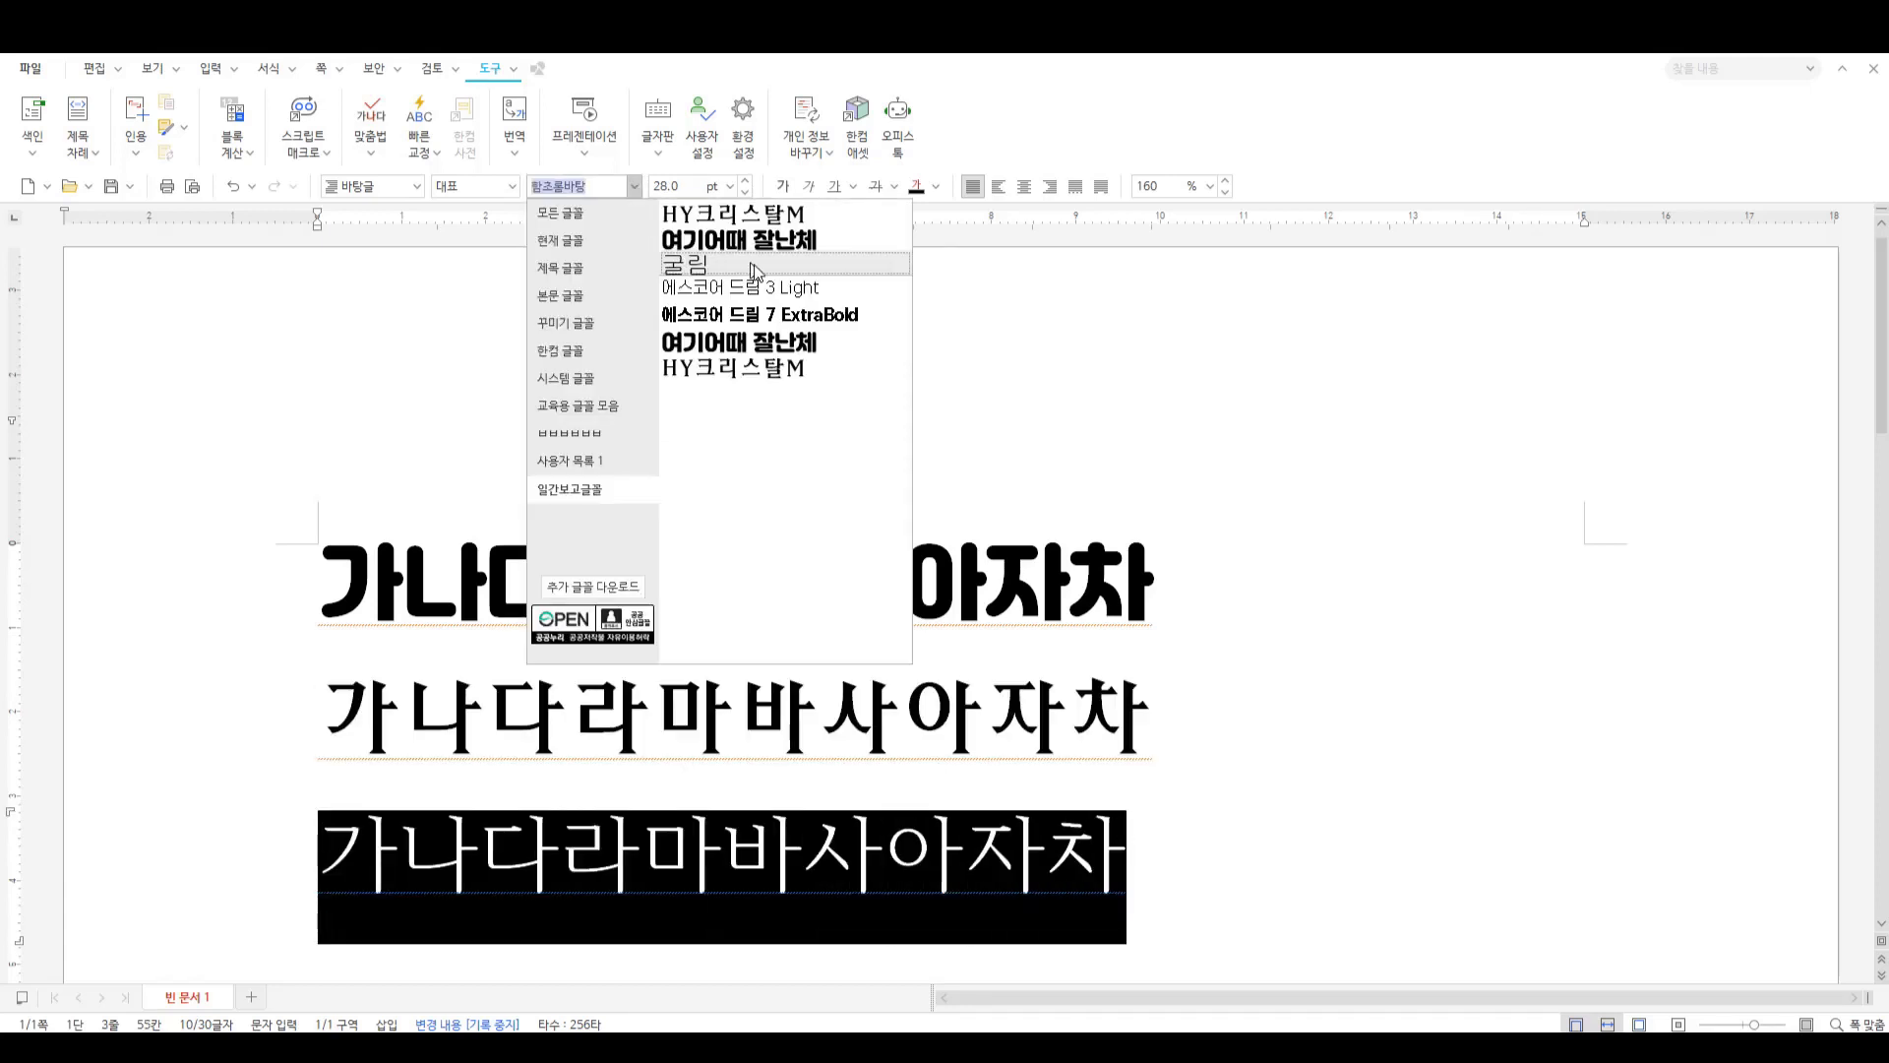
left_click(782, 289)
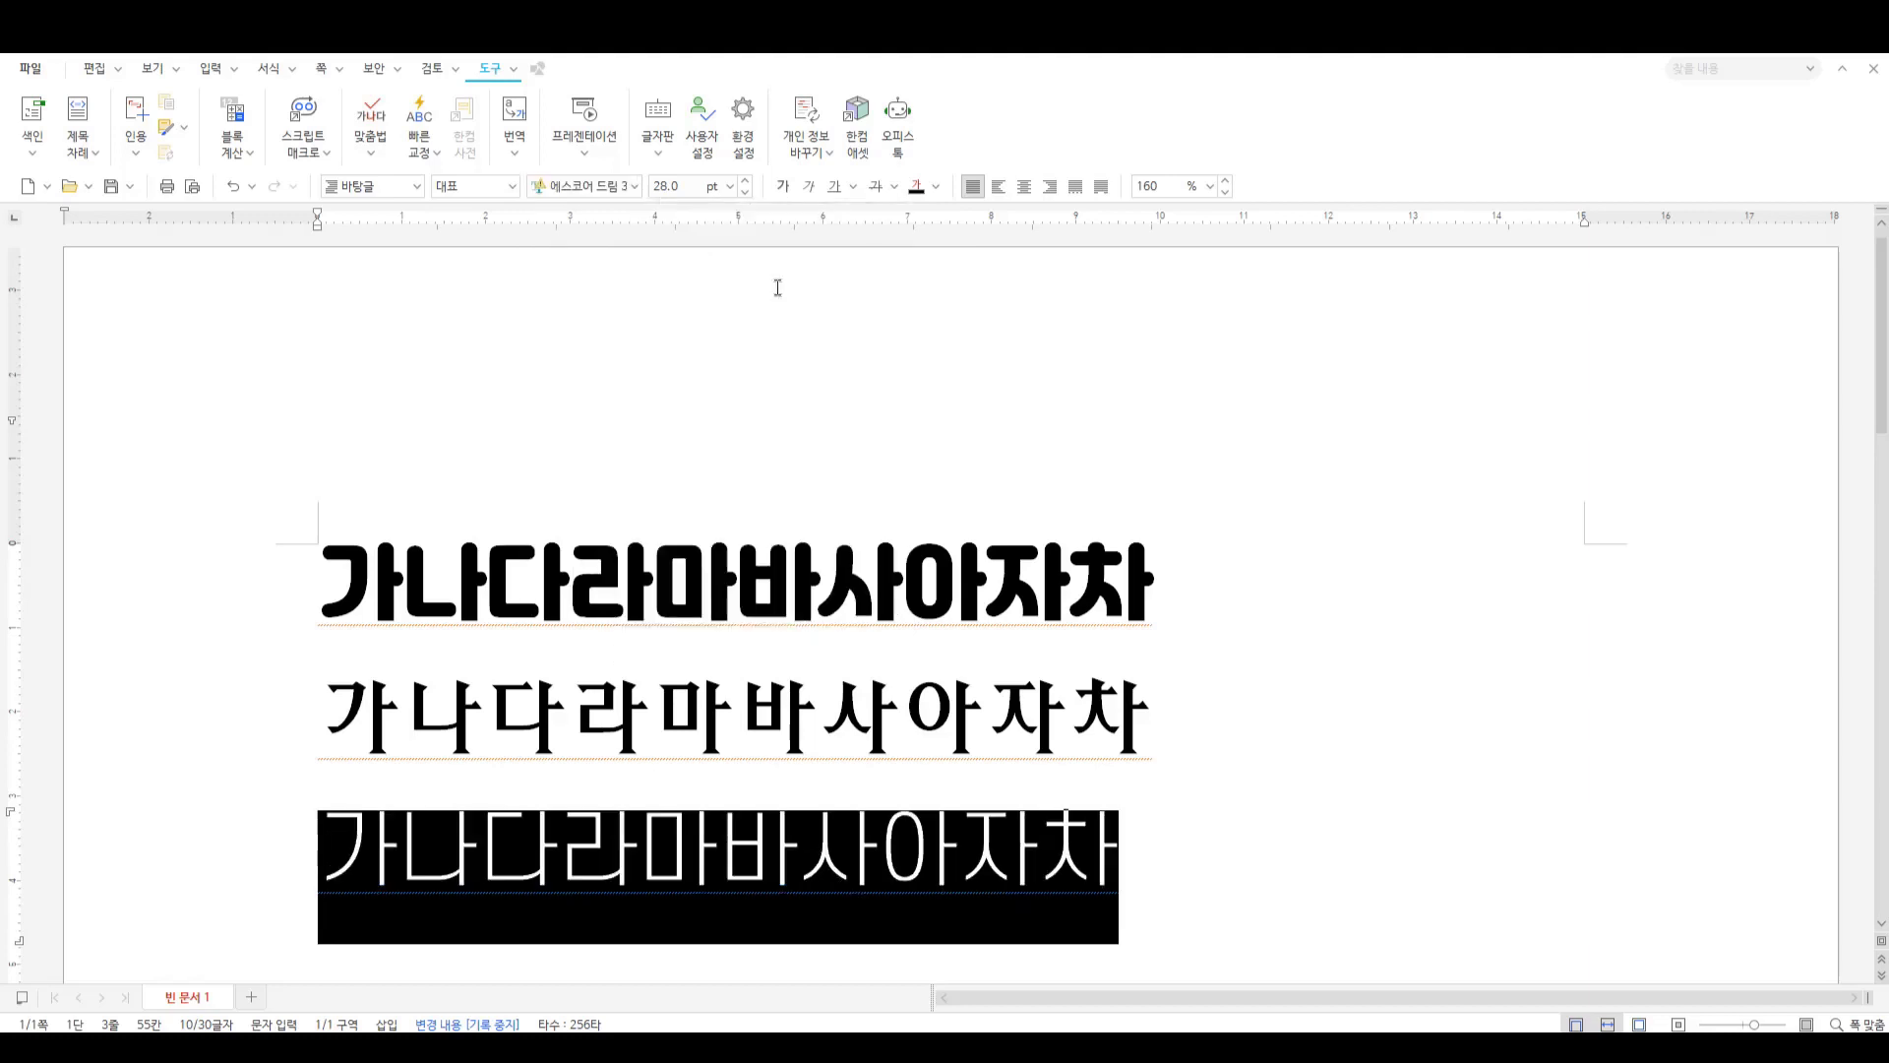
Change the first line's font to 에스코어 드림 7 ExtraBold and deselect the text
left_click(989, 717)
left_click_drag(1161, 595, 300, 615)
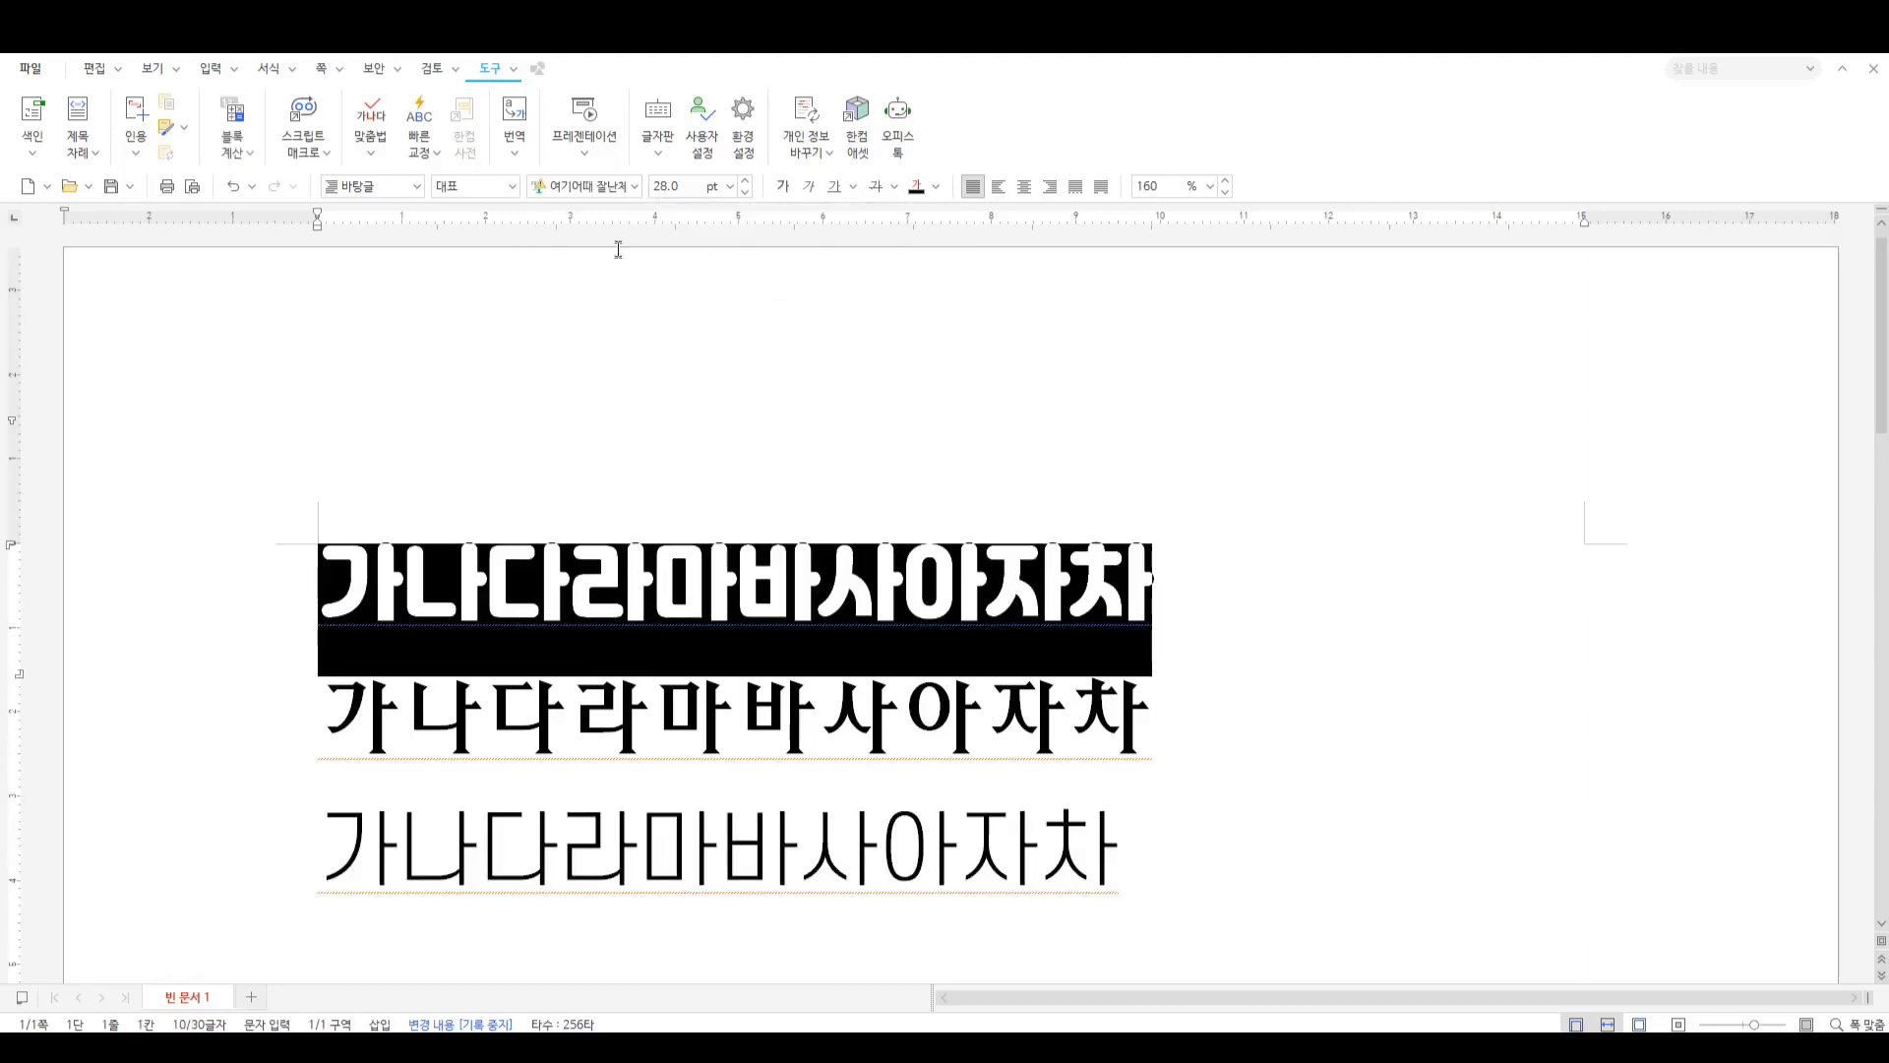
left_click(635, 187)
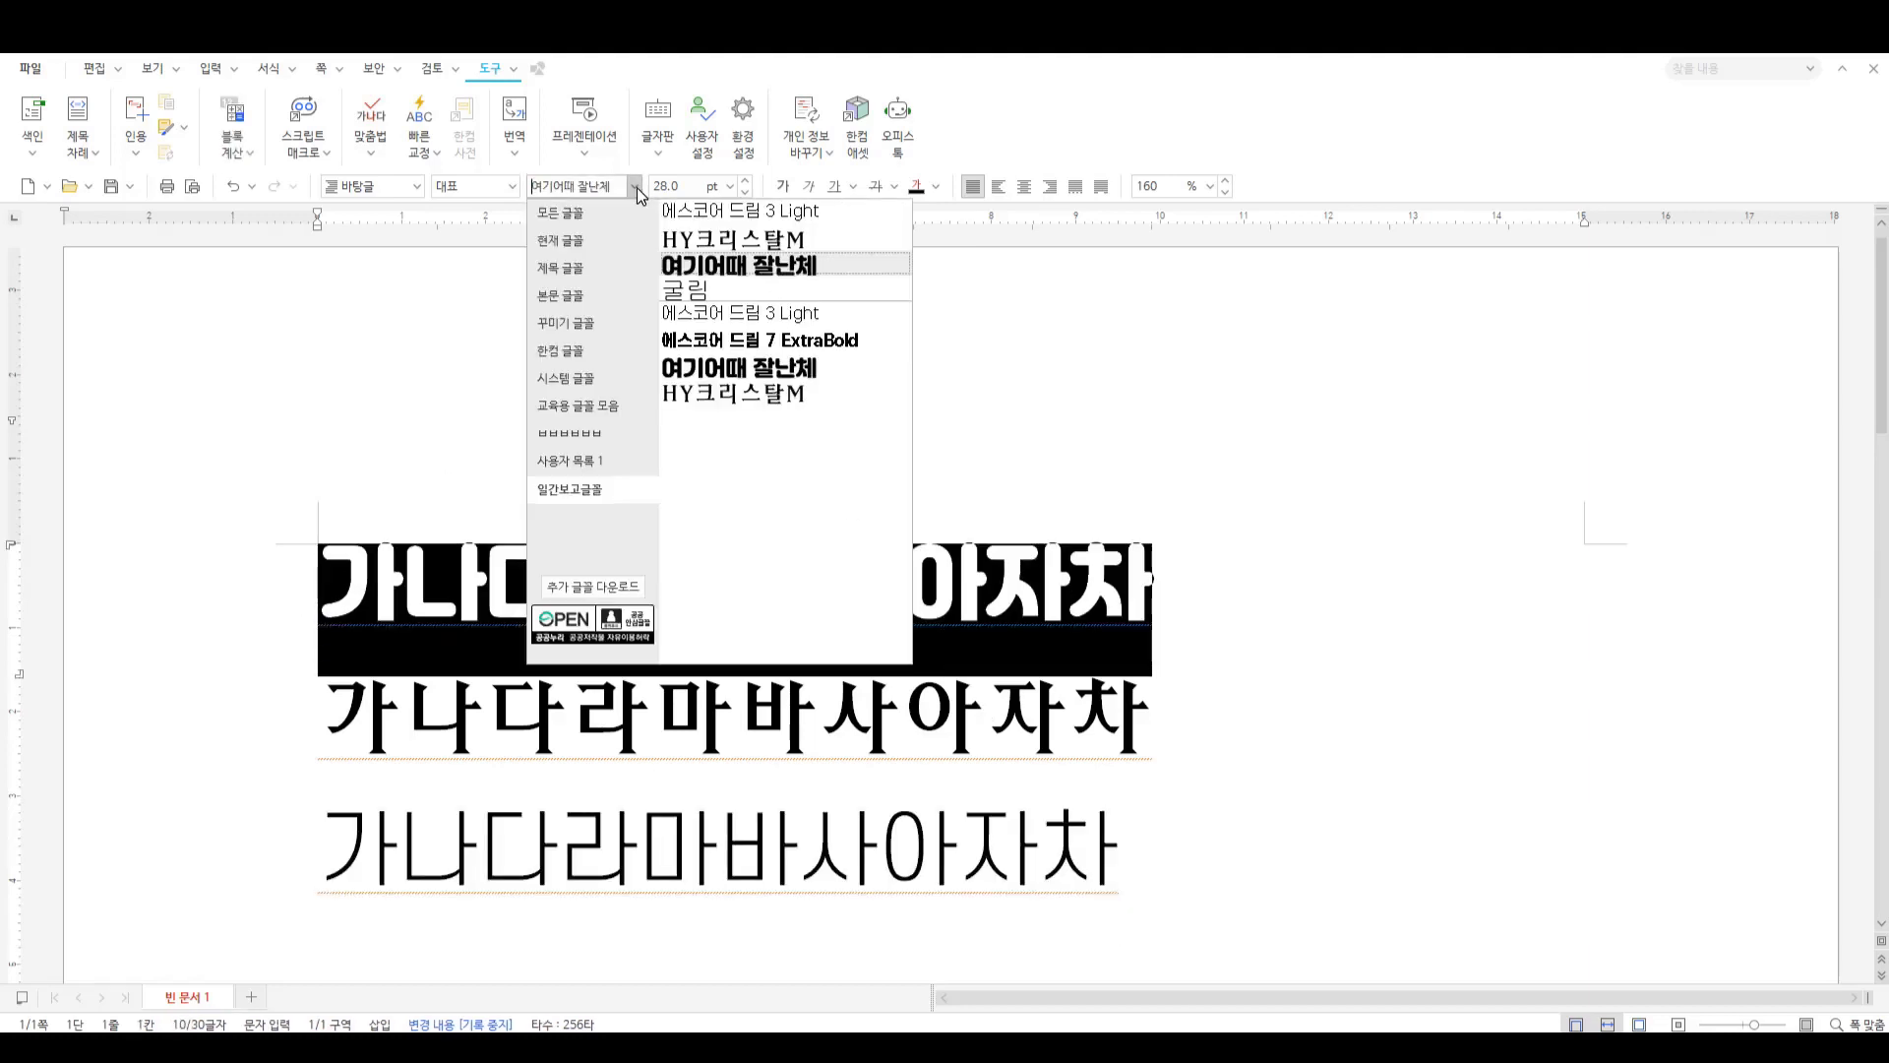
left_click(833, 340)
left_click(1046, 405)
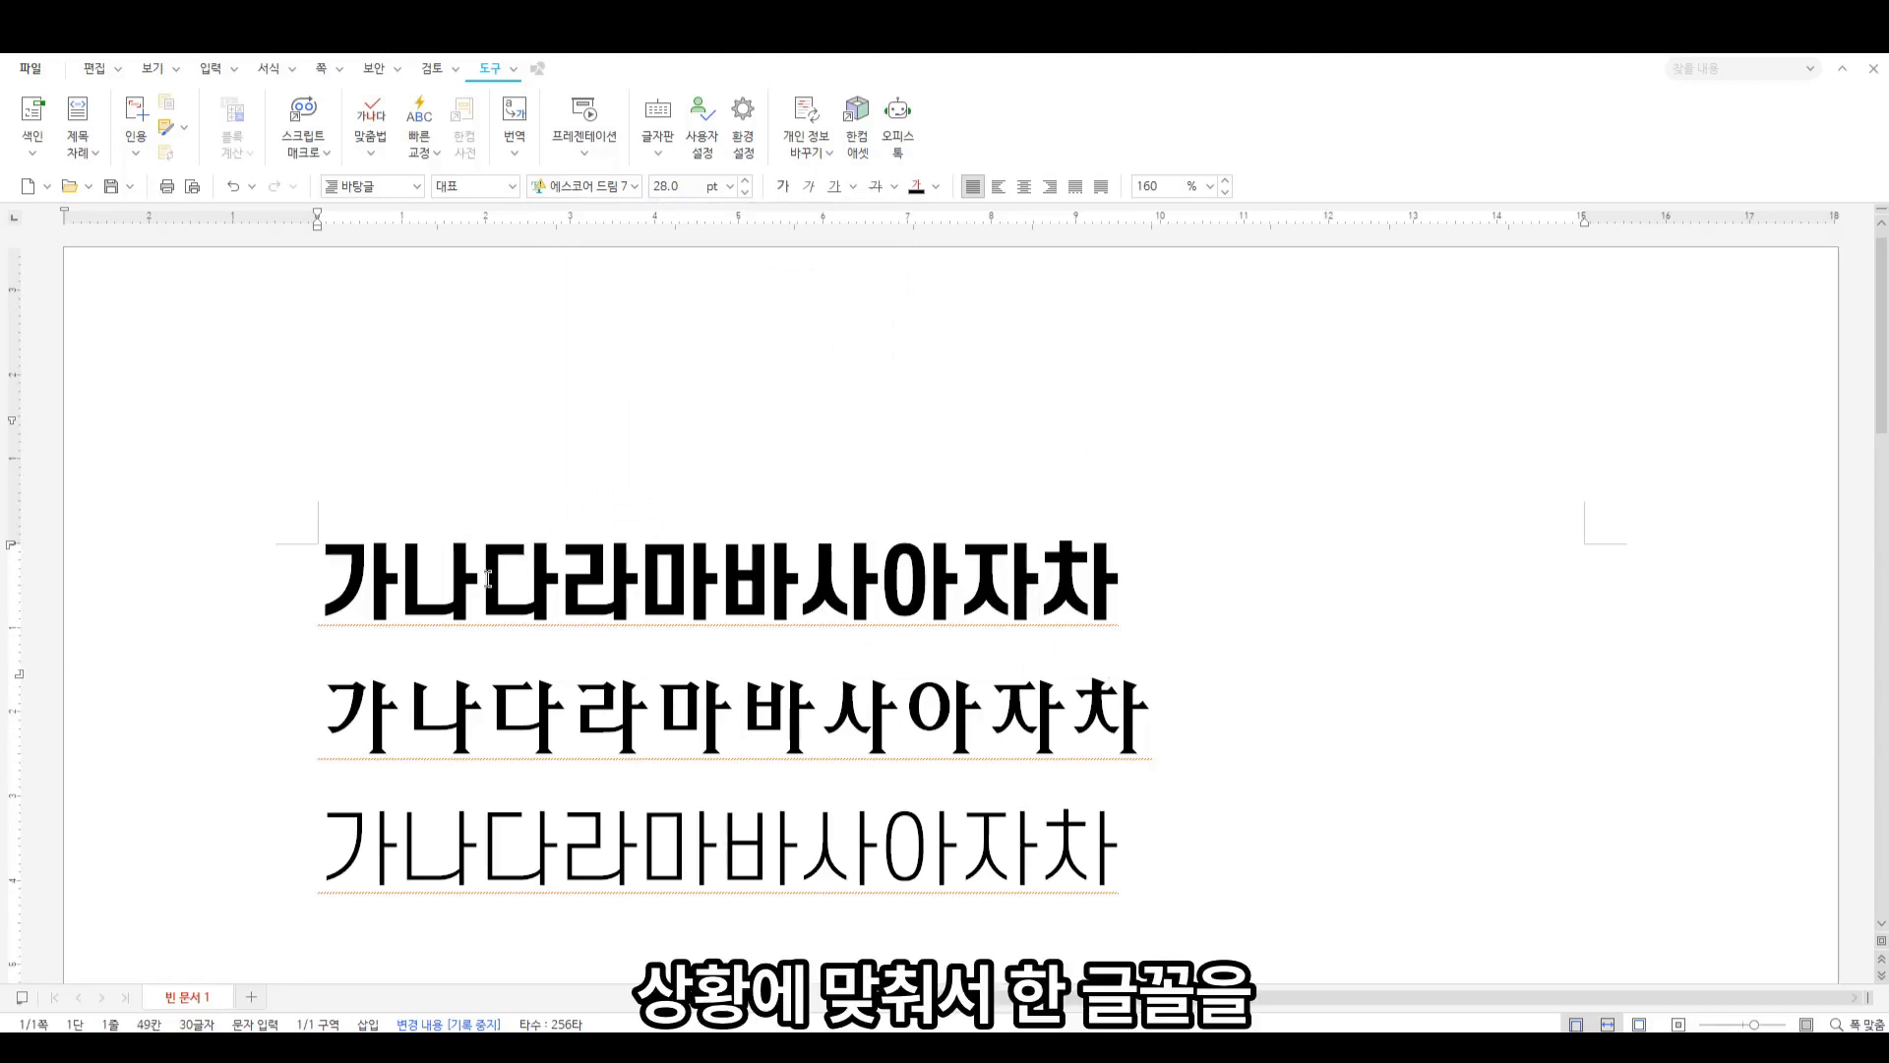
Select part of the sample text, look through the 일간보고글꼴 font list and close it without choosing a font
left_click_drag(319, 582, 288, 613)
left_click(1119, 863)
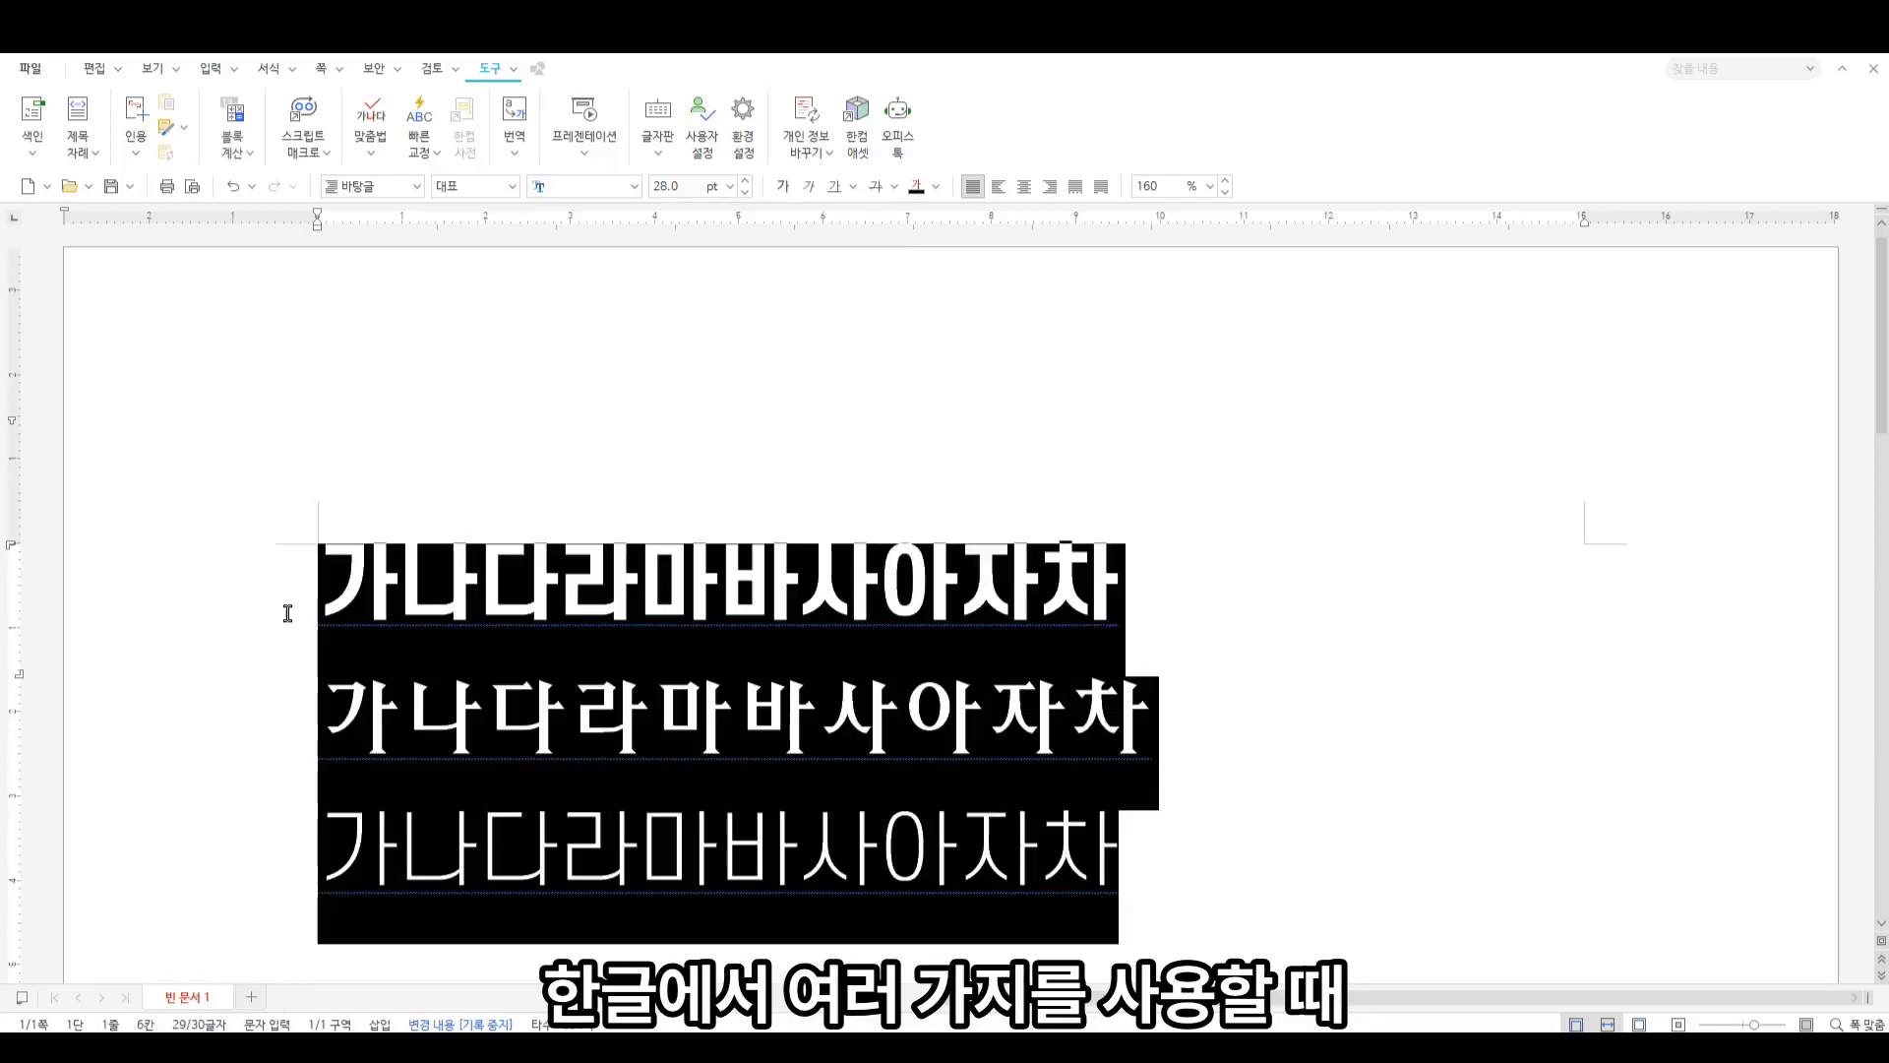
left_click(584, 584)
left_click(711, 810, "shift")
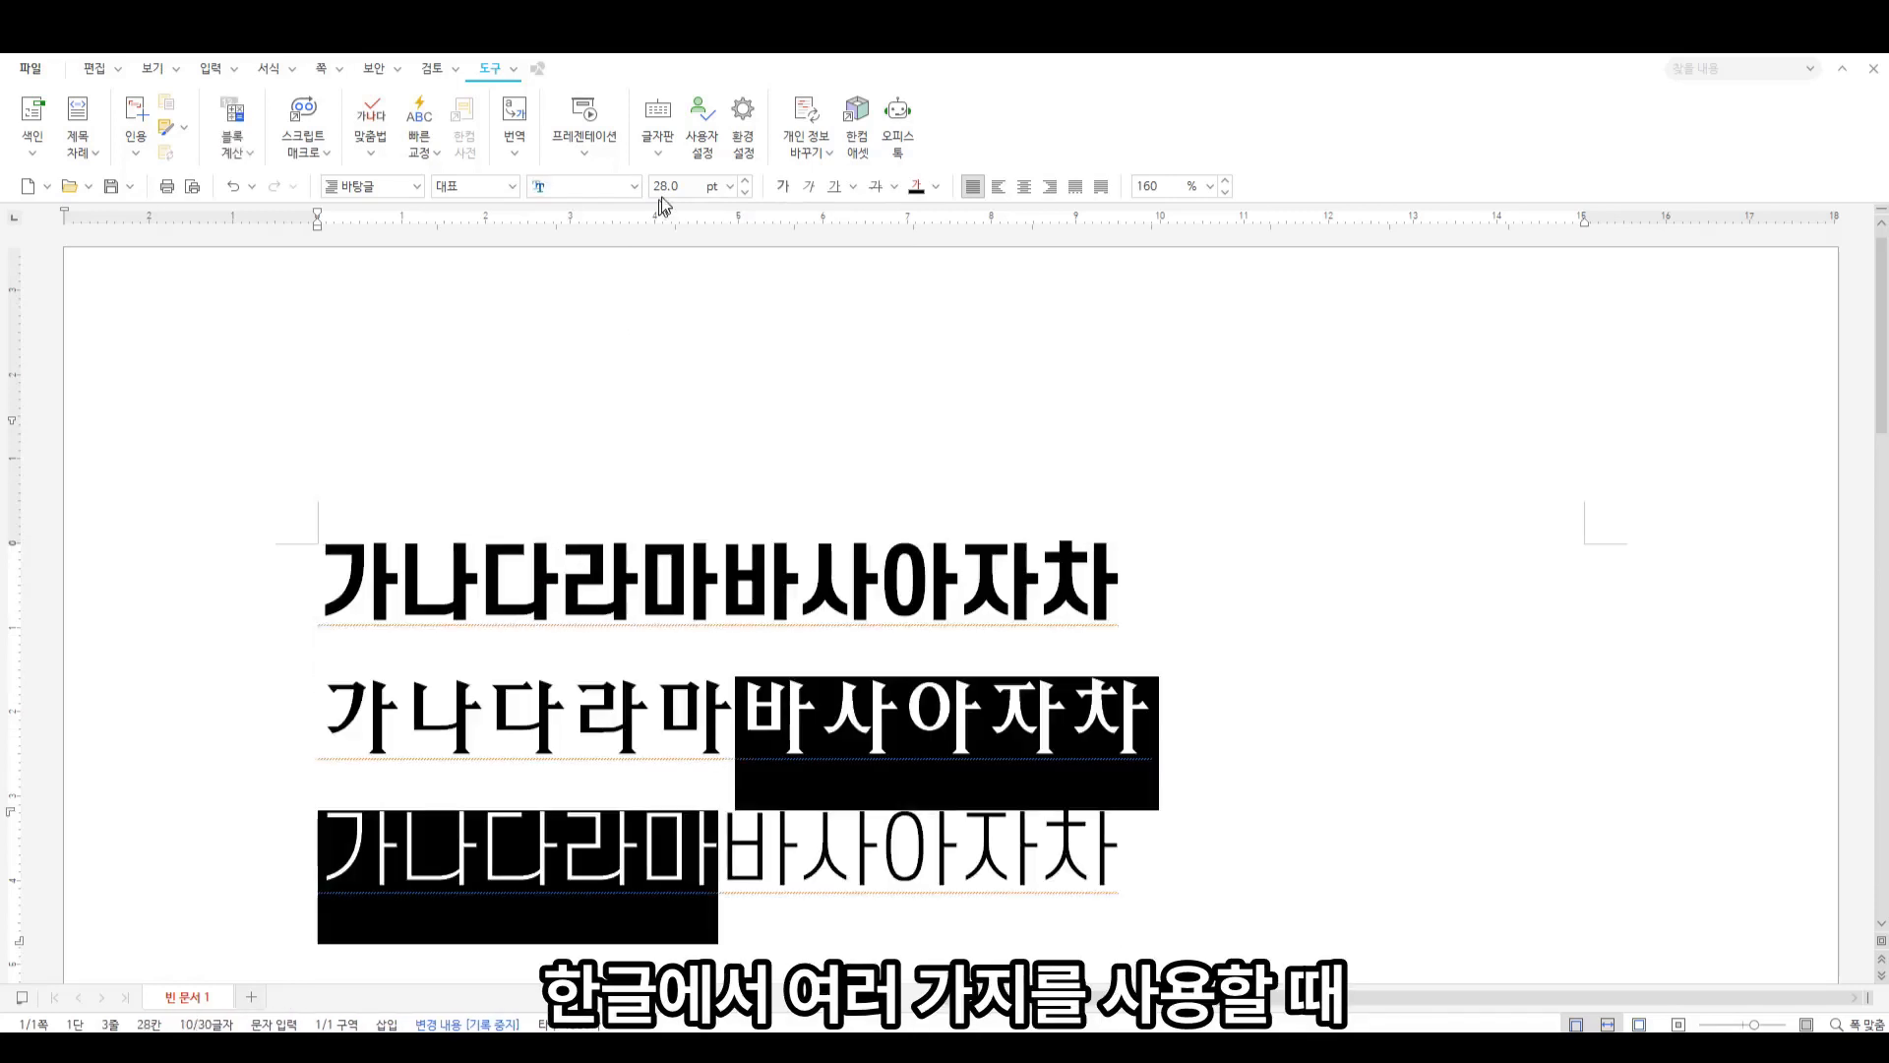
left_click(634, 186)
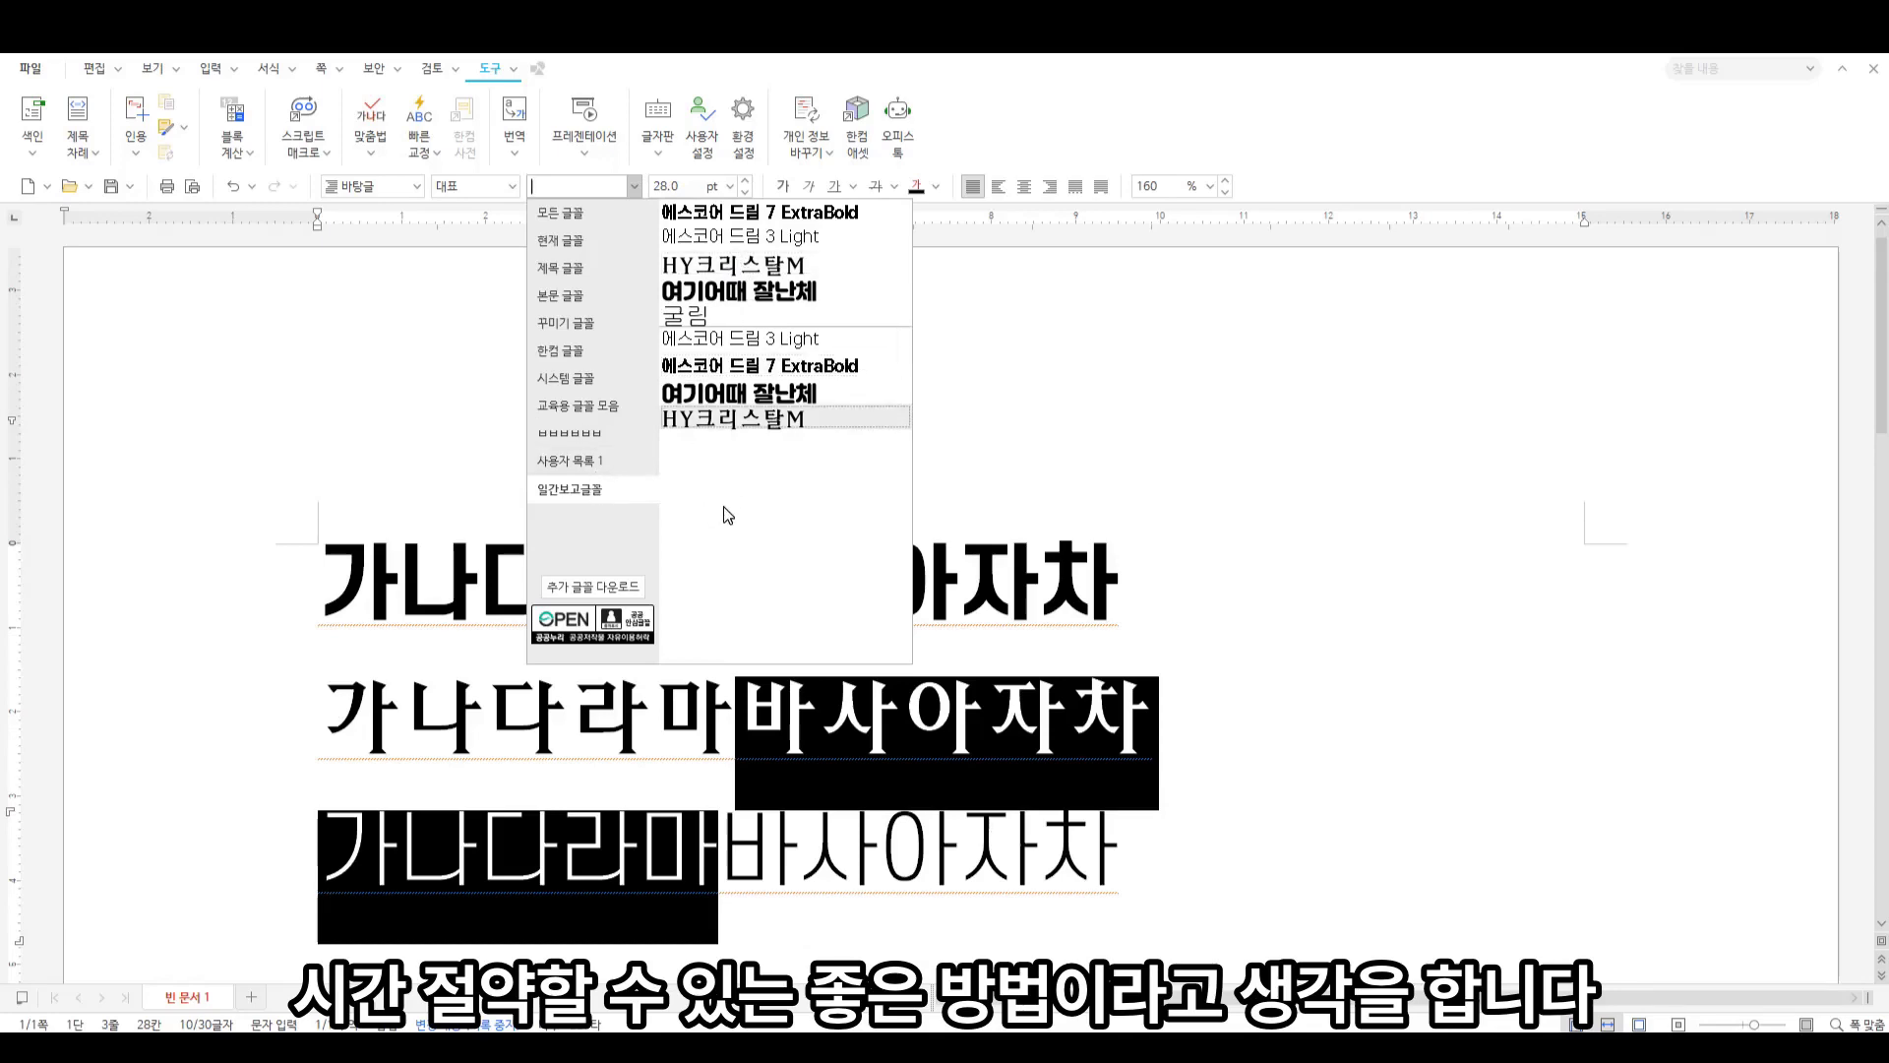
key("Escape")
left_click(967, 580)
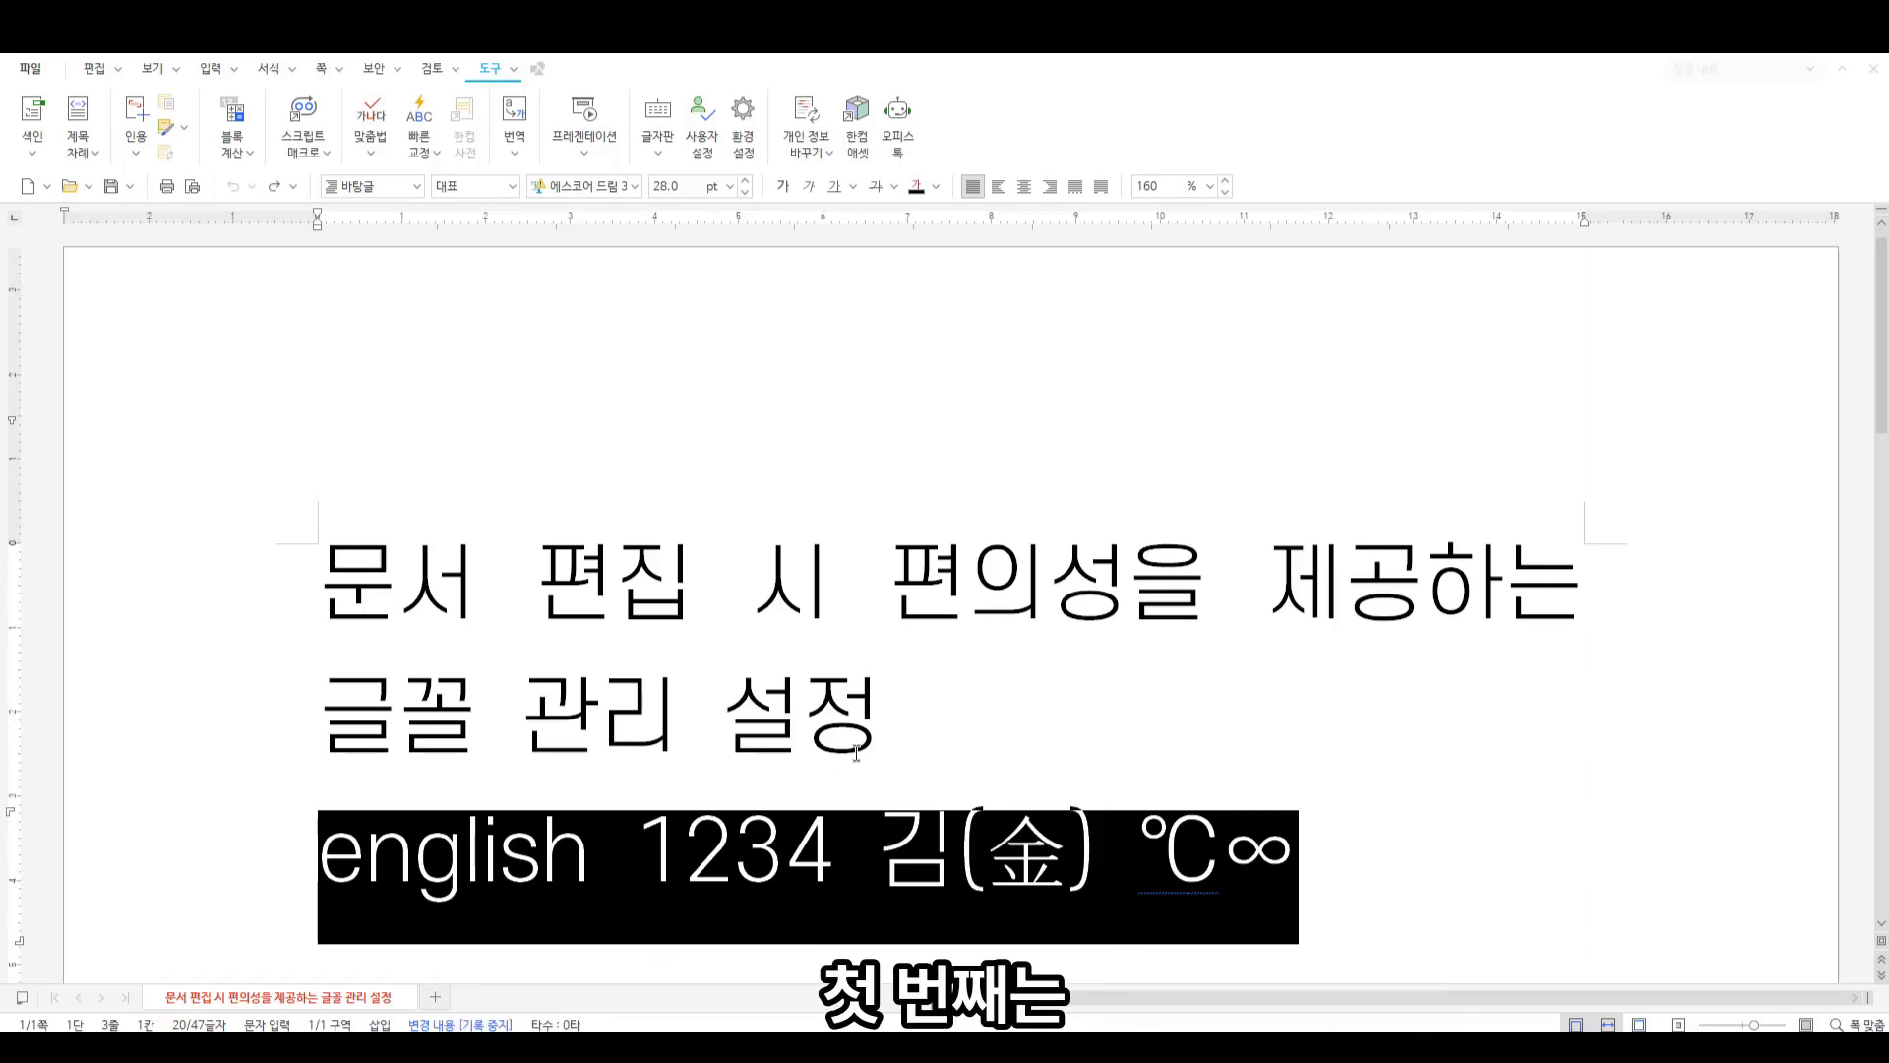
Review the font list for the heading 문서 편집 시 편의성을 제공하는 글꼴 관리 설정, leaving the heading's font unchanged
left_click(882, 689)
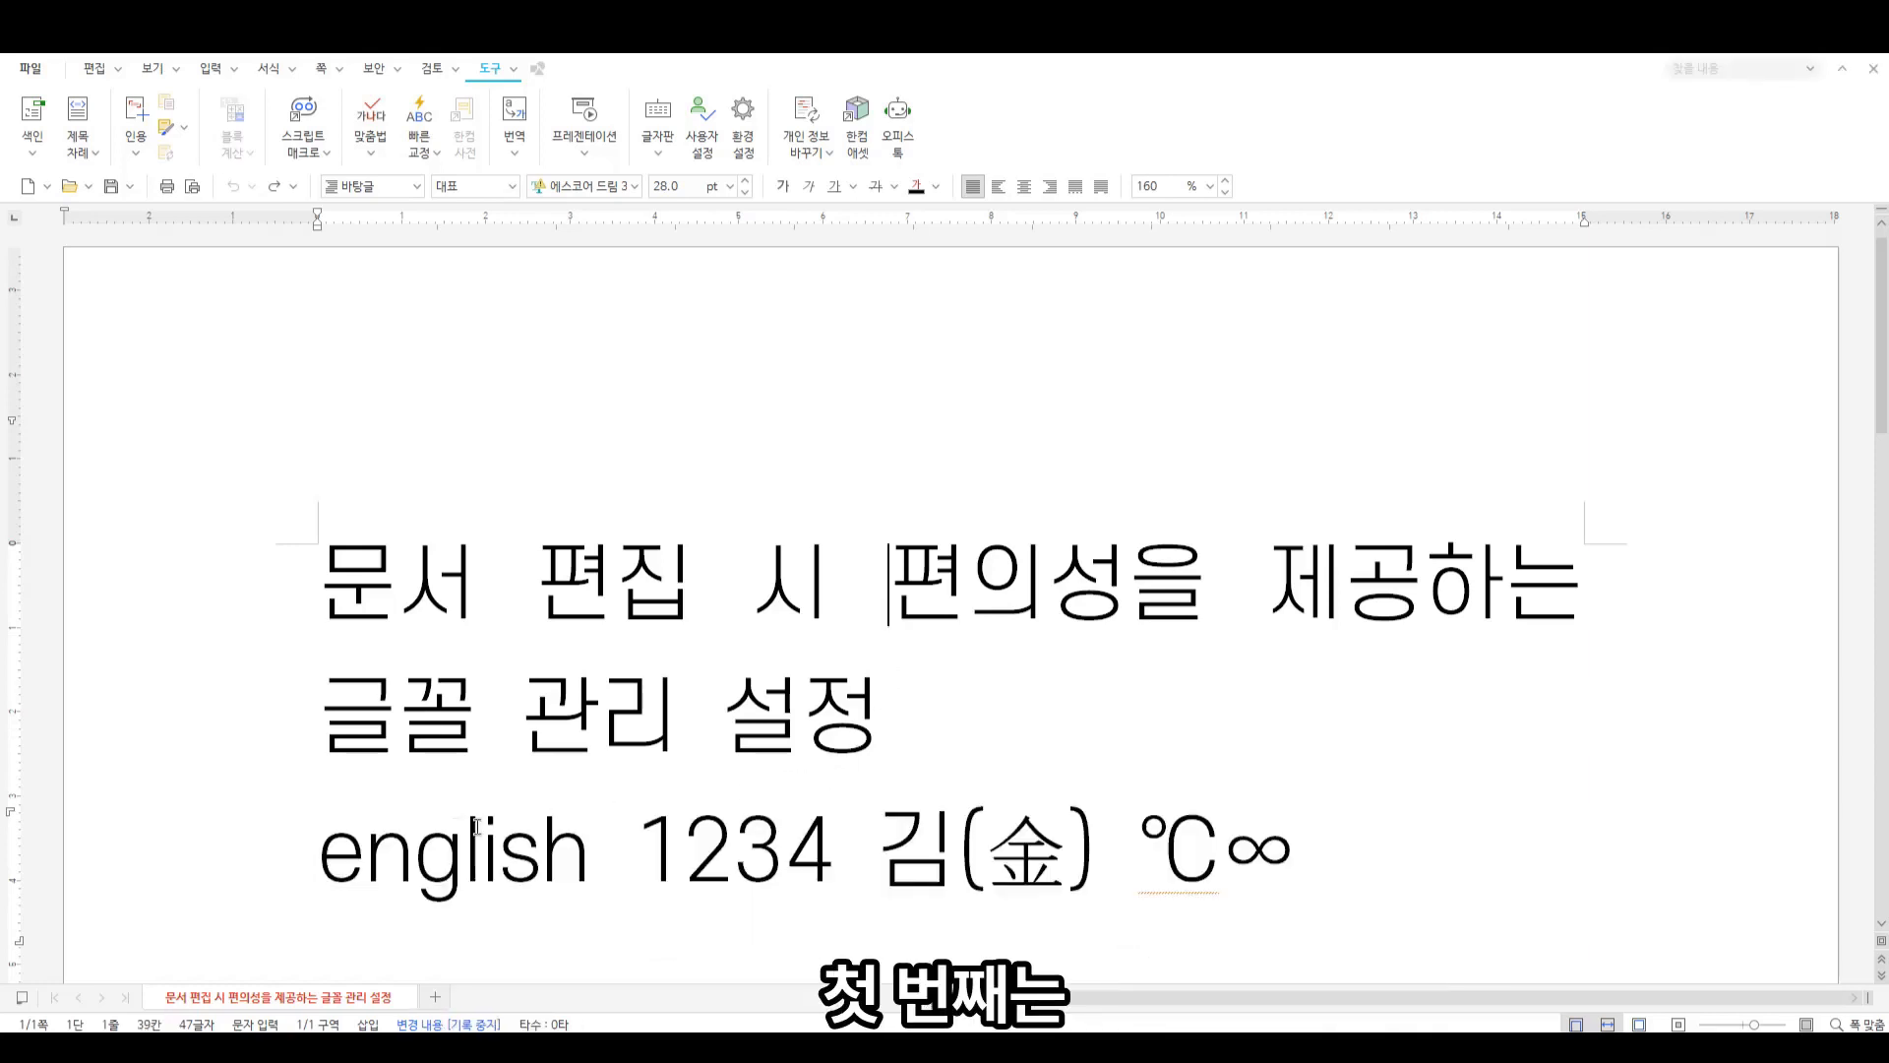
left_click(295, 855)
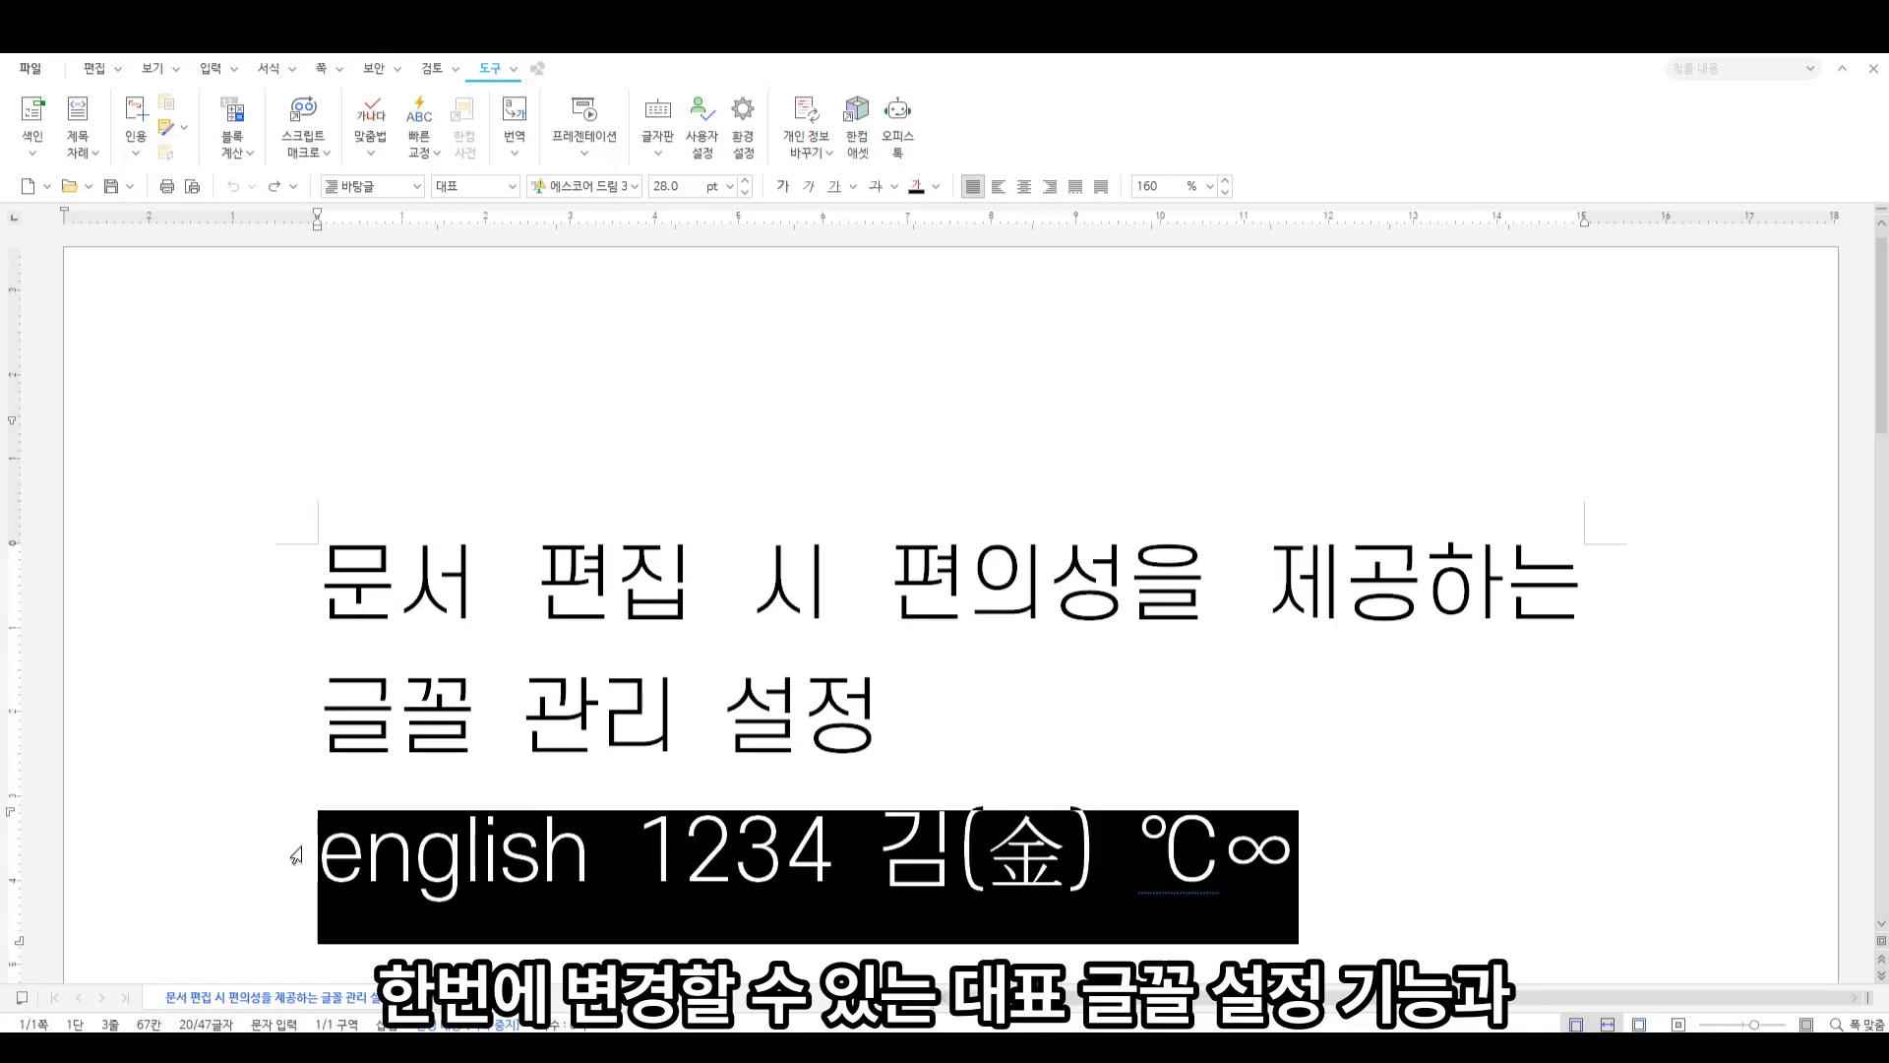
left_click(754, 590)
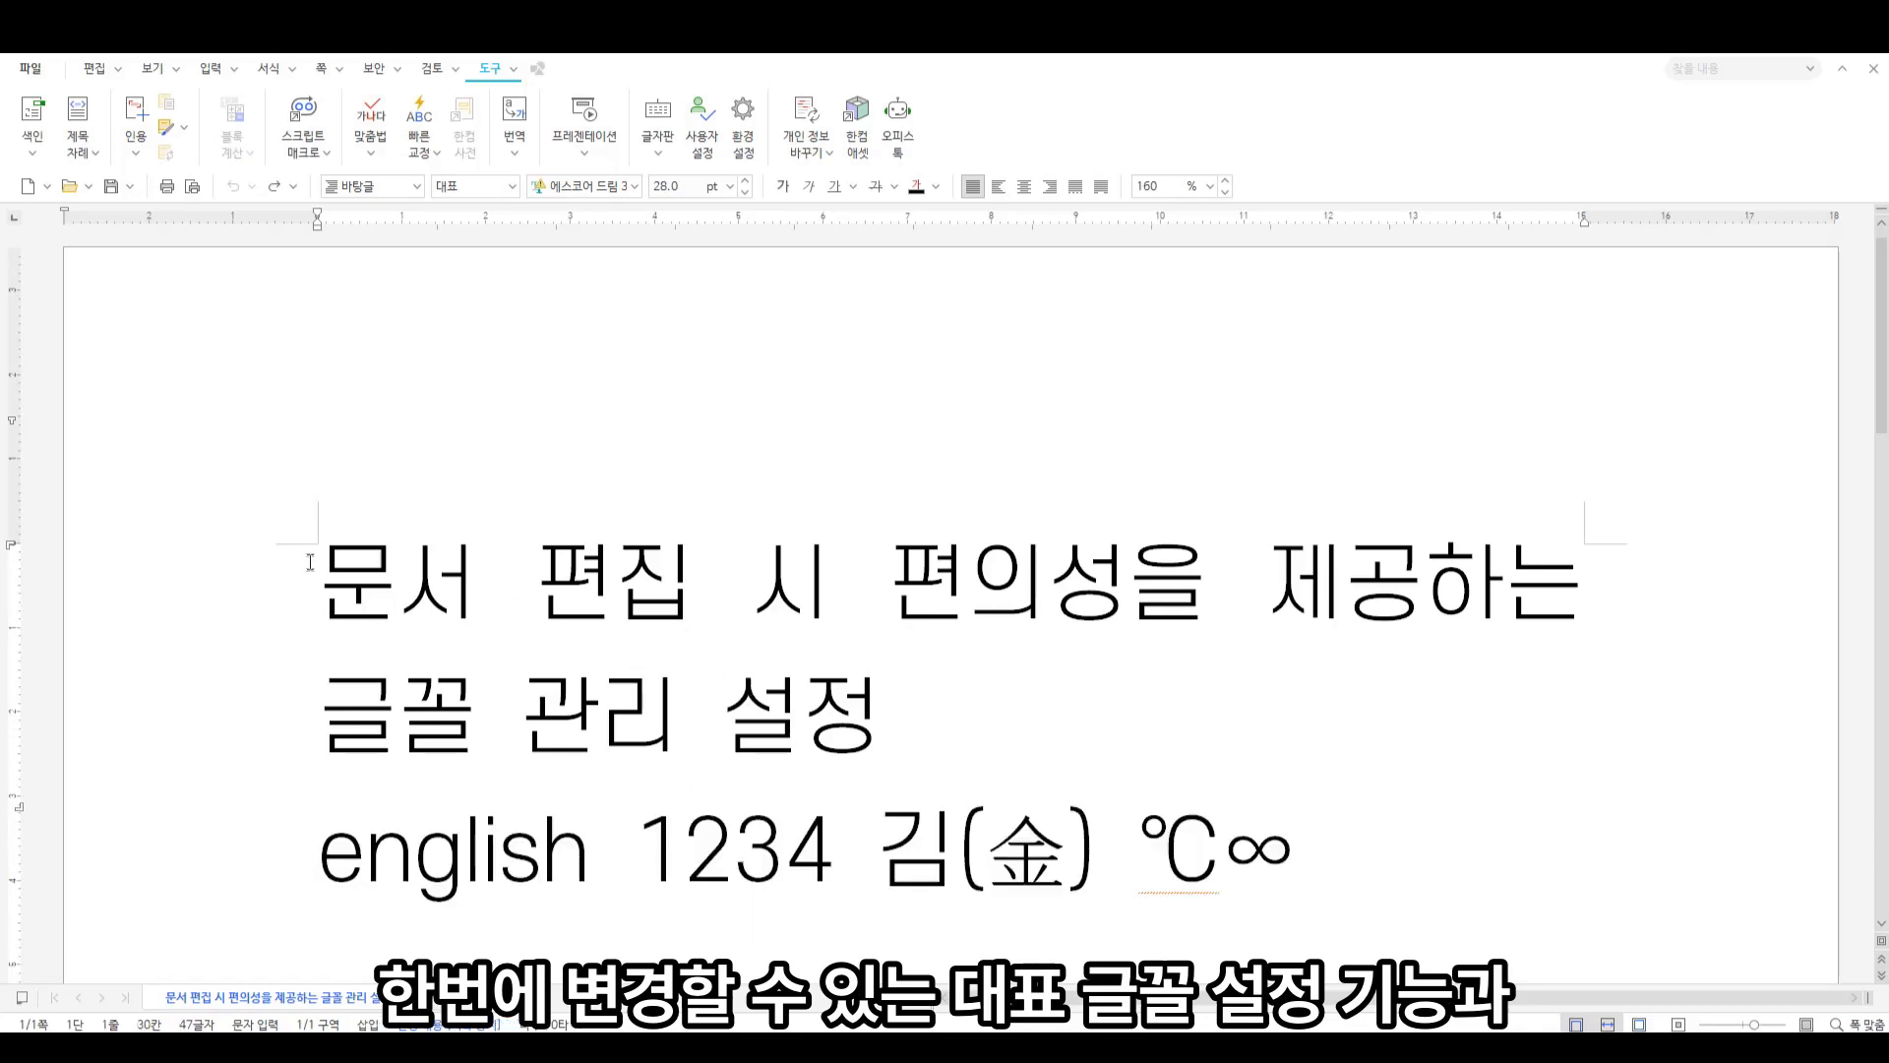
left_click_drag(312, 562, 911, 720)
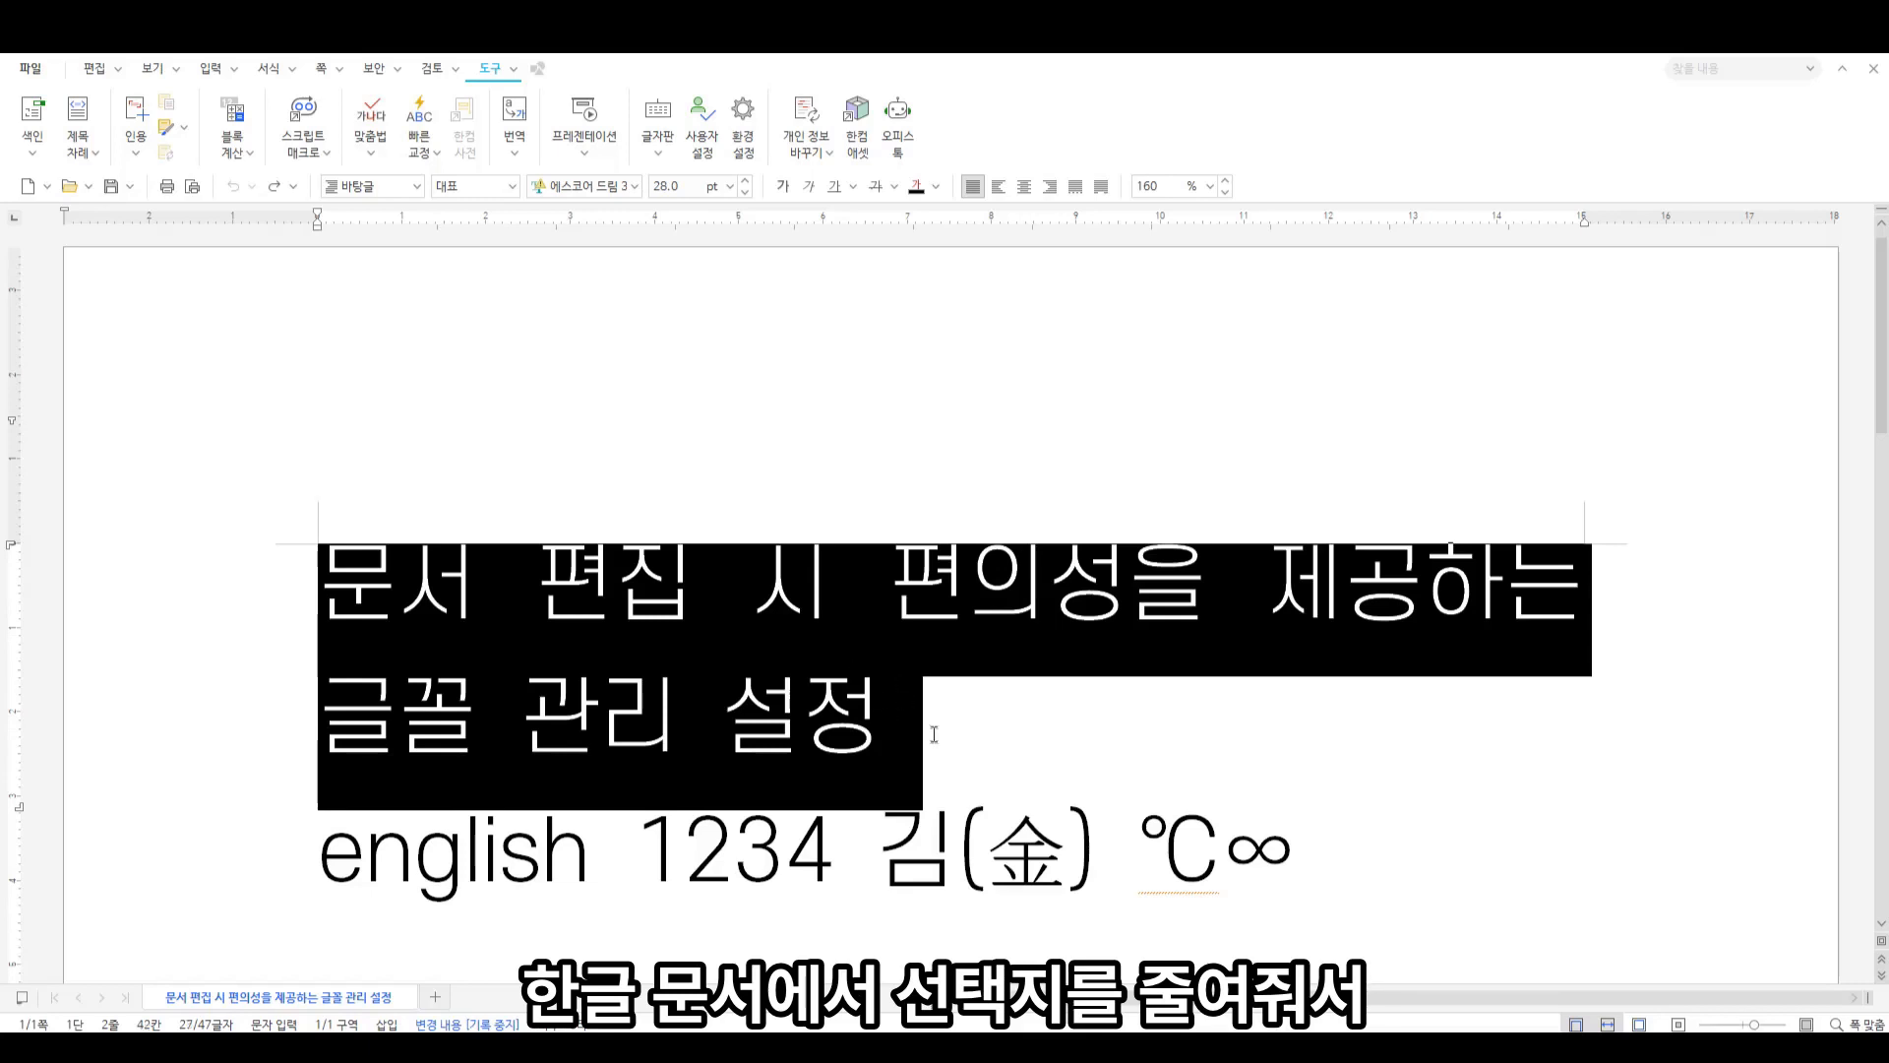
left_click(636, 187)
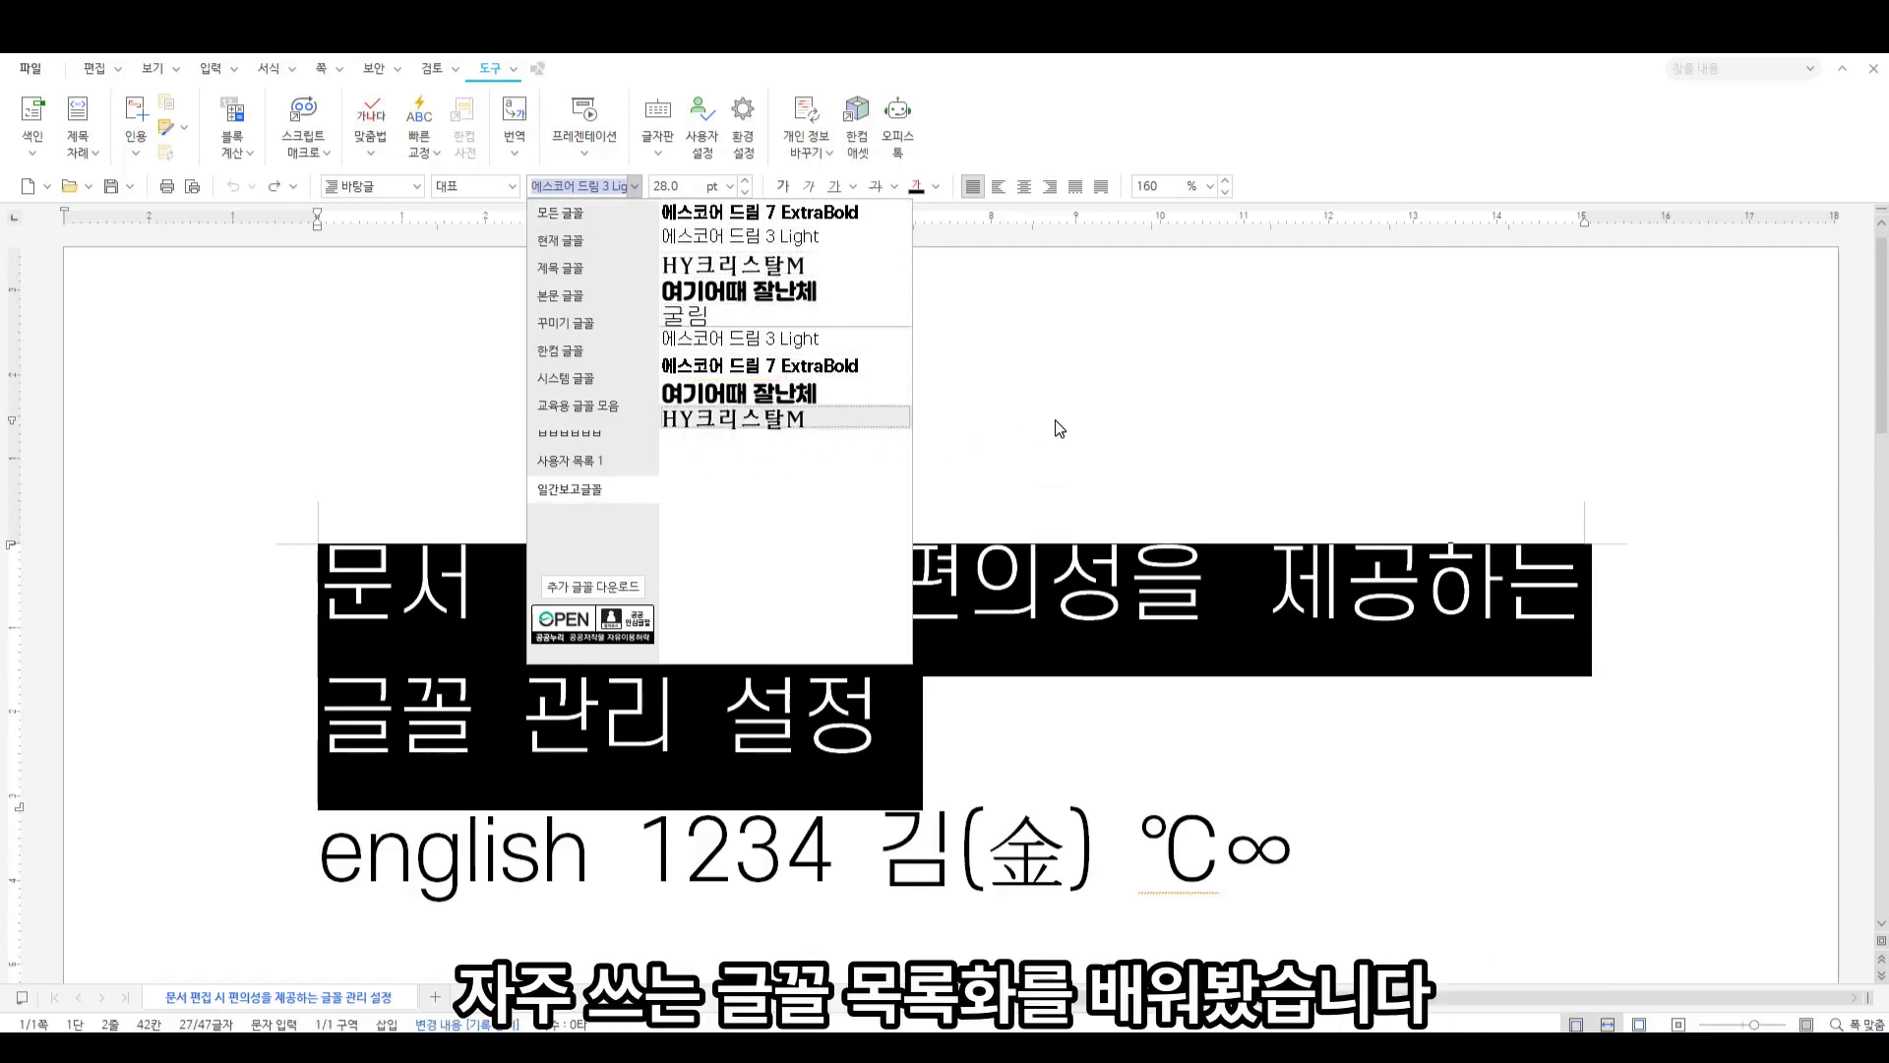
key("Escape")
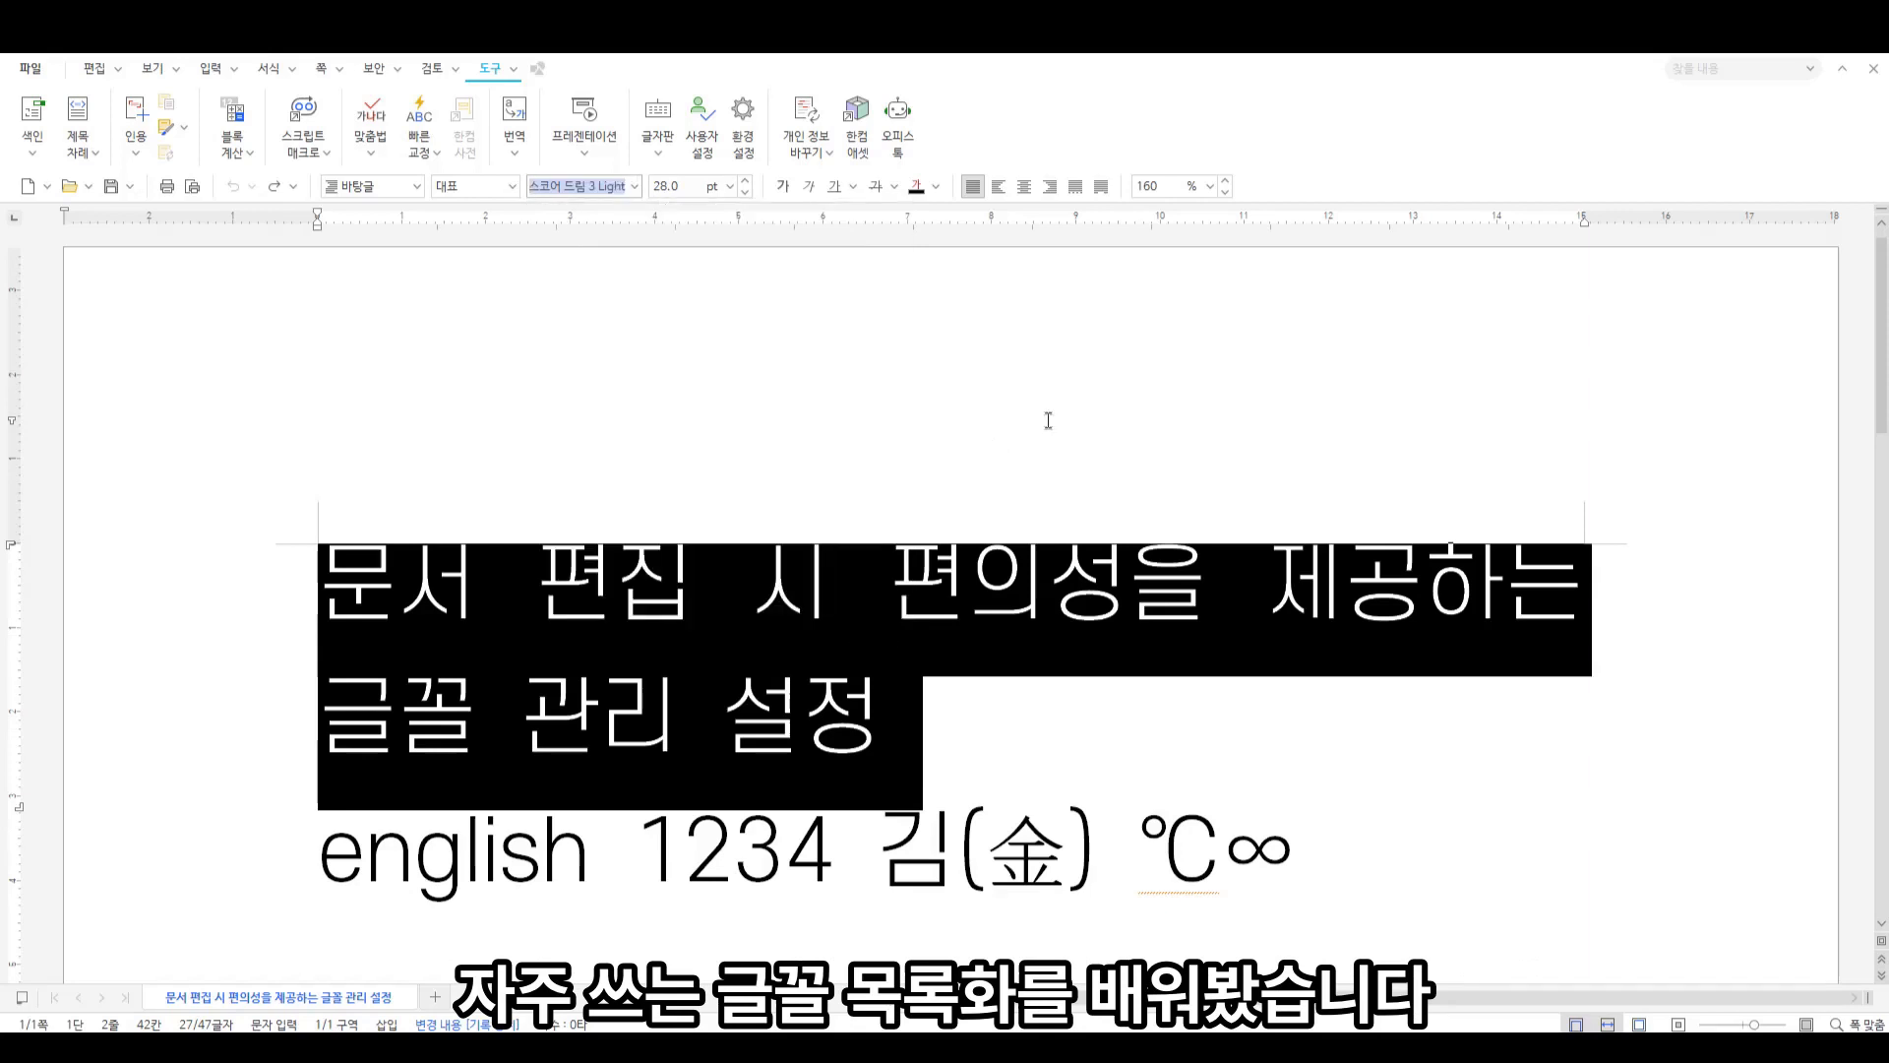
left_click(964, 707)
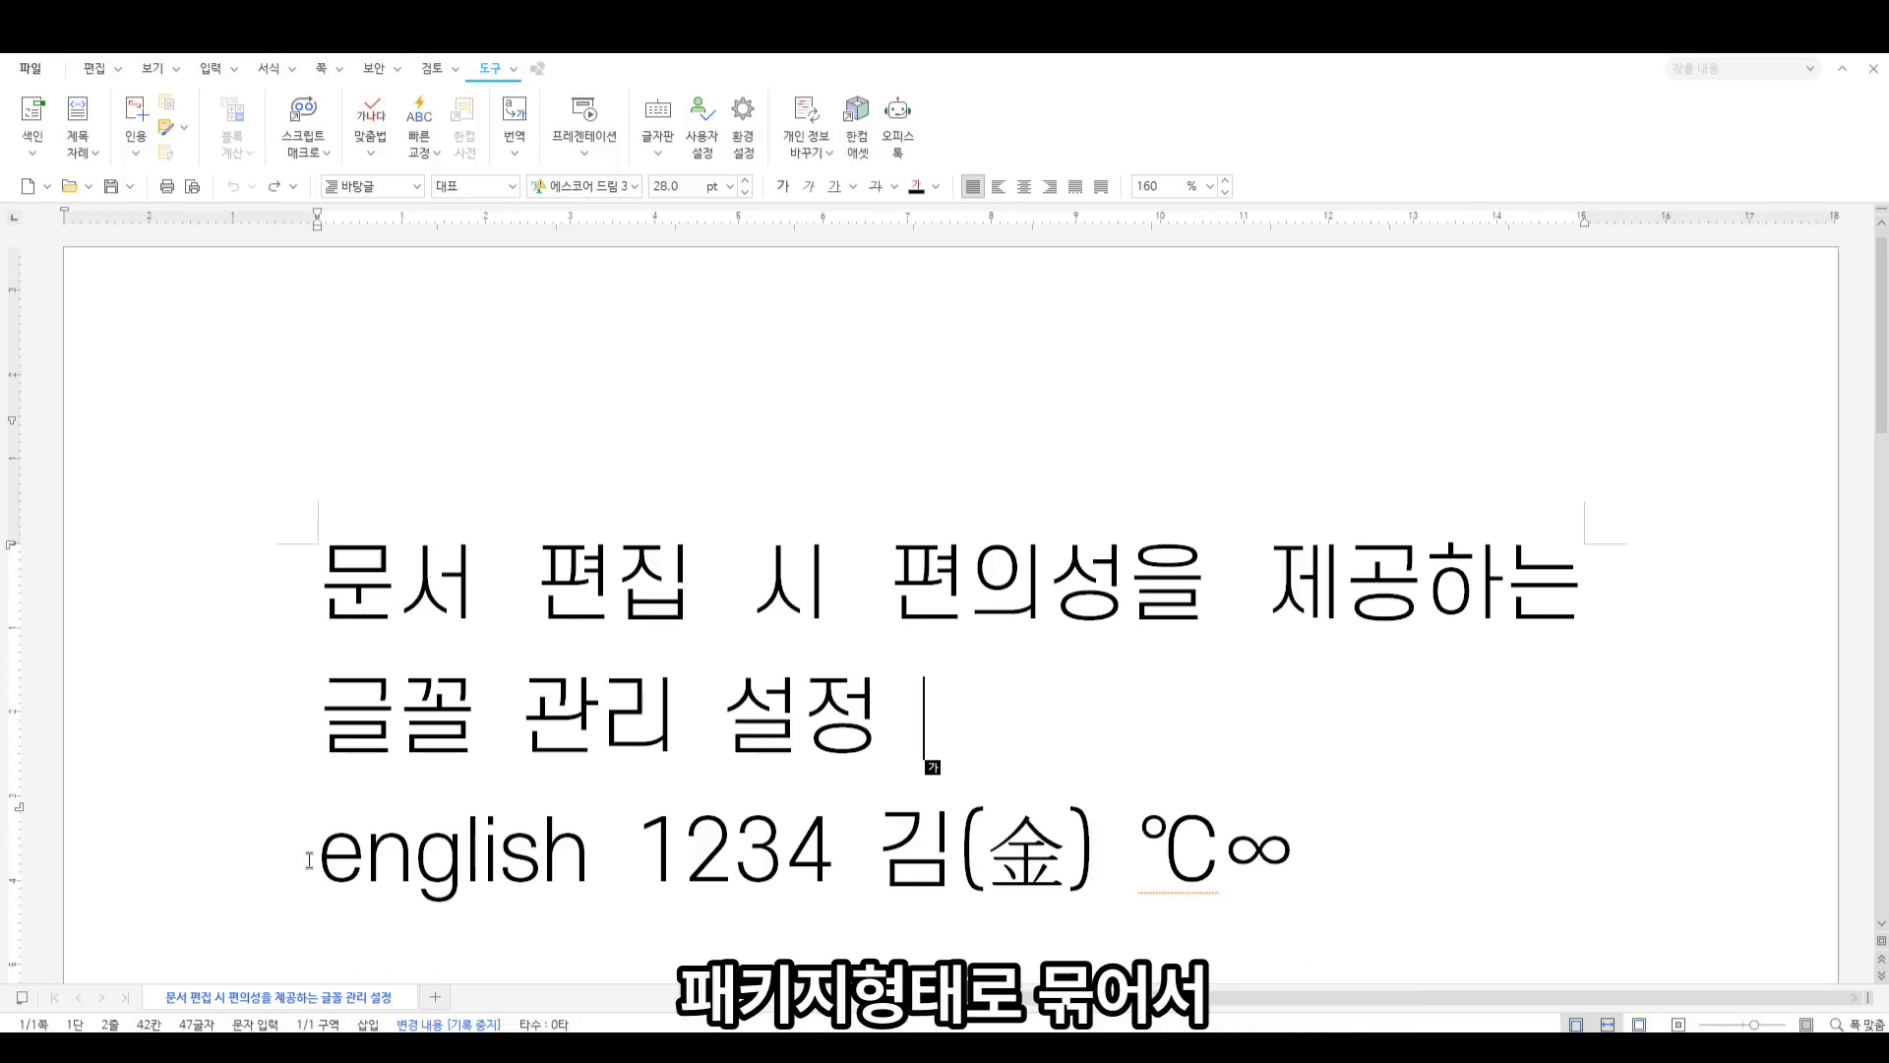
left_click_drag(317, 854, 1323, 887)
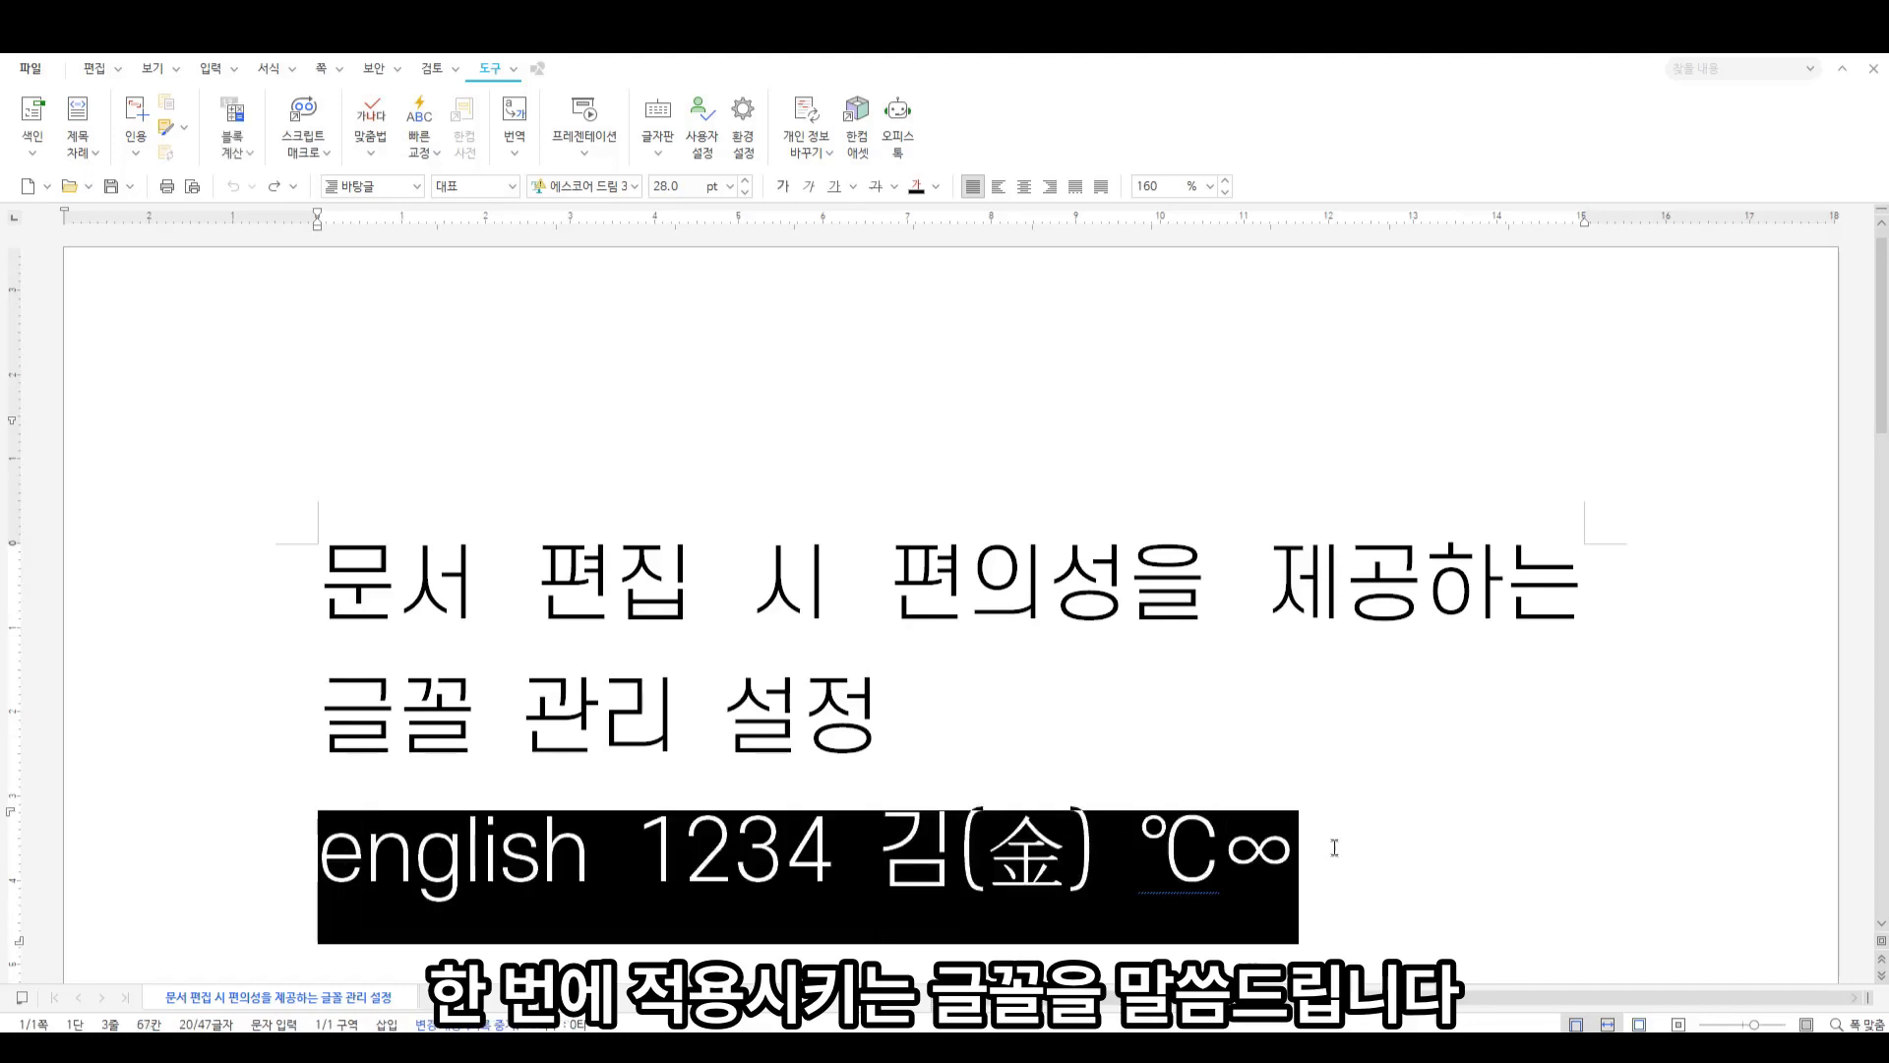
left_click(1334, 847)
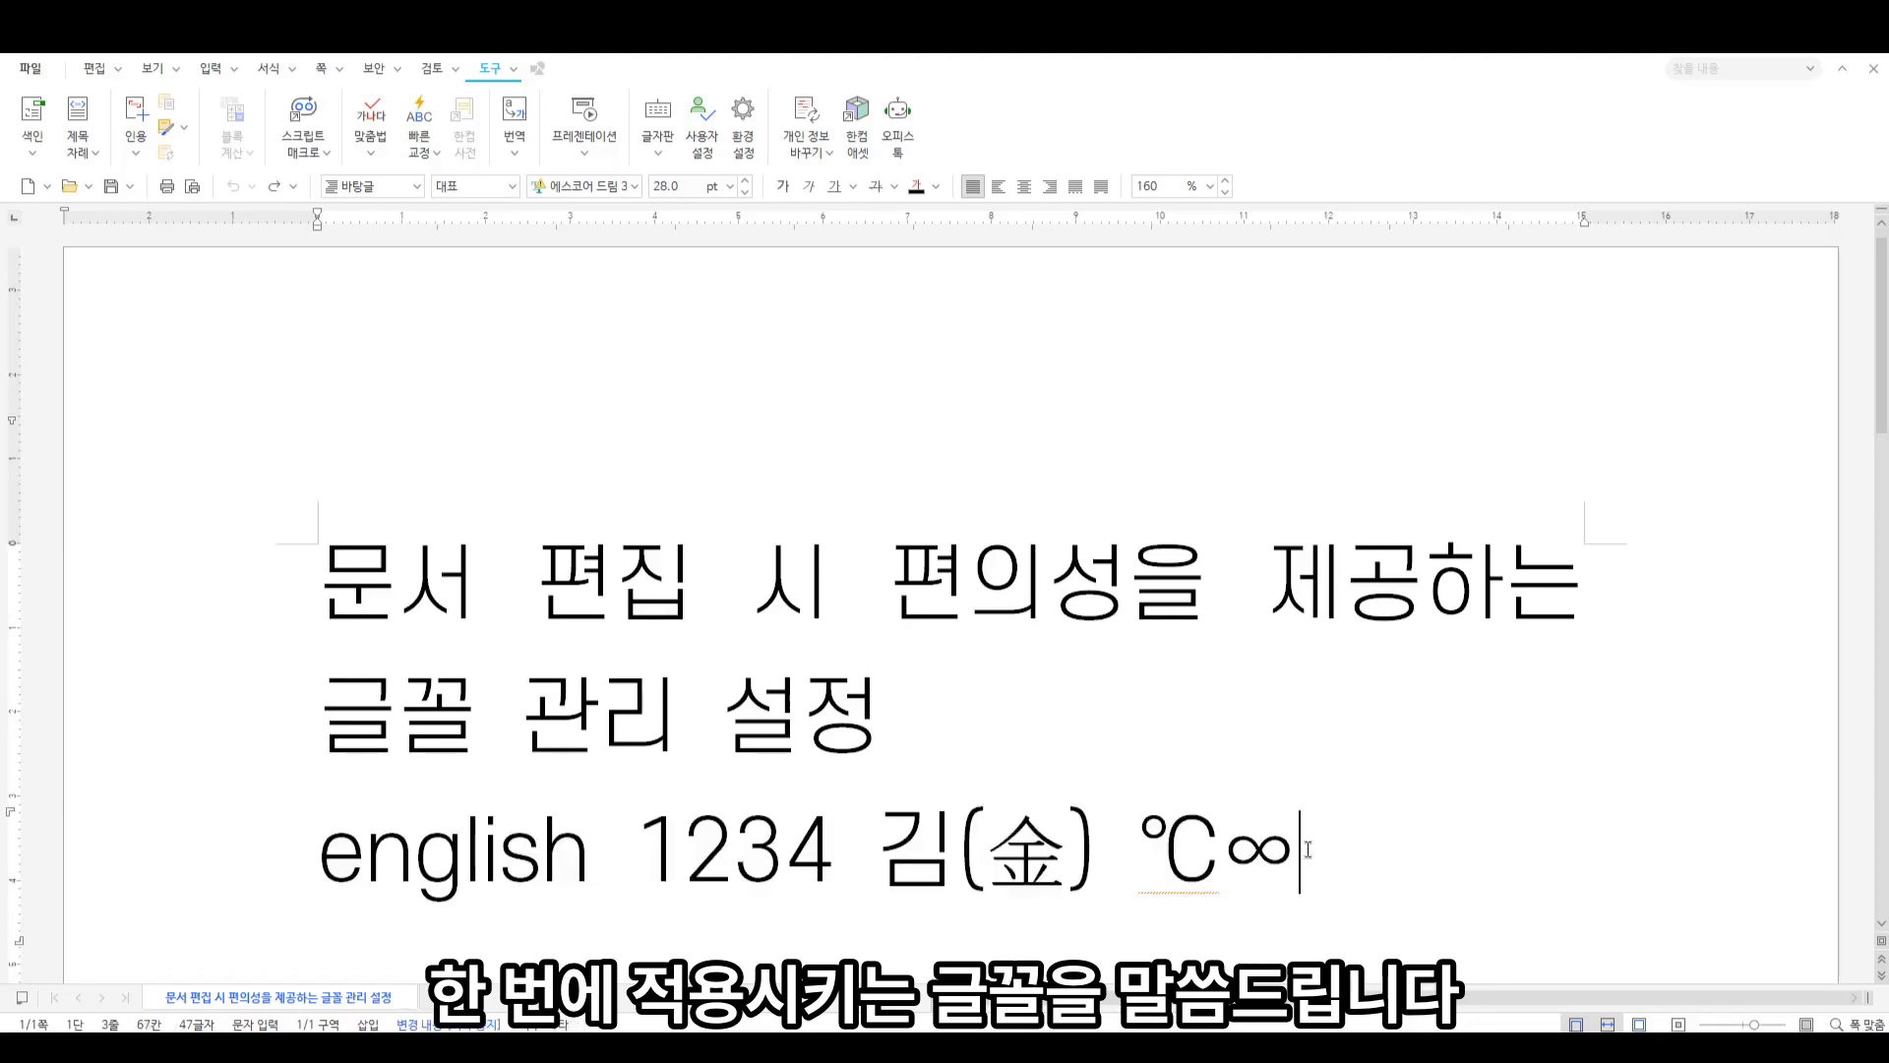
left_click_drag(1314, 848, 248, 845)
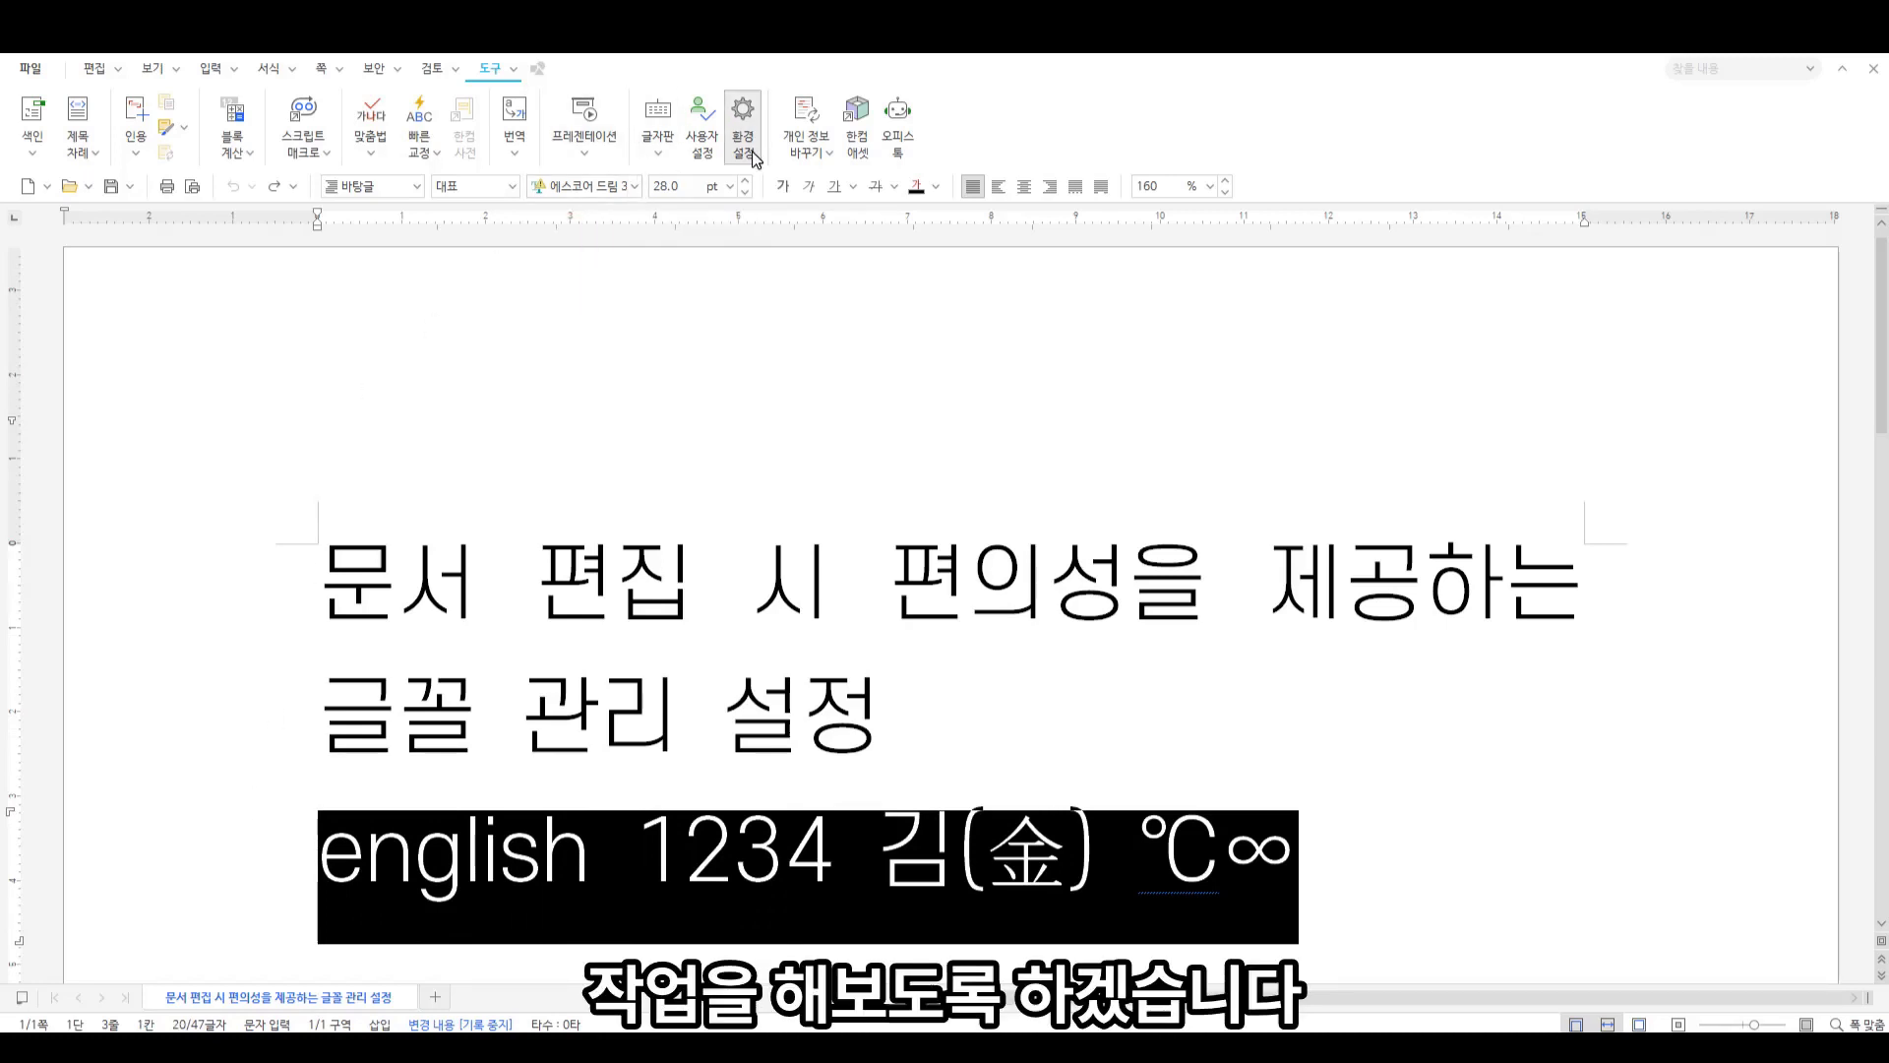
left_click(967, 679)
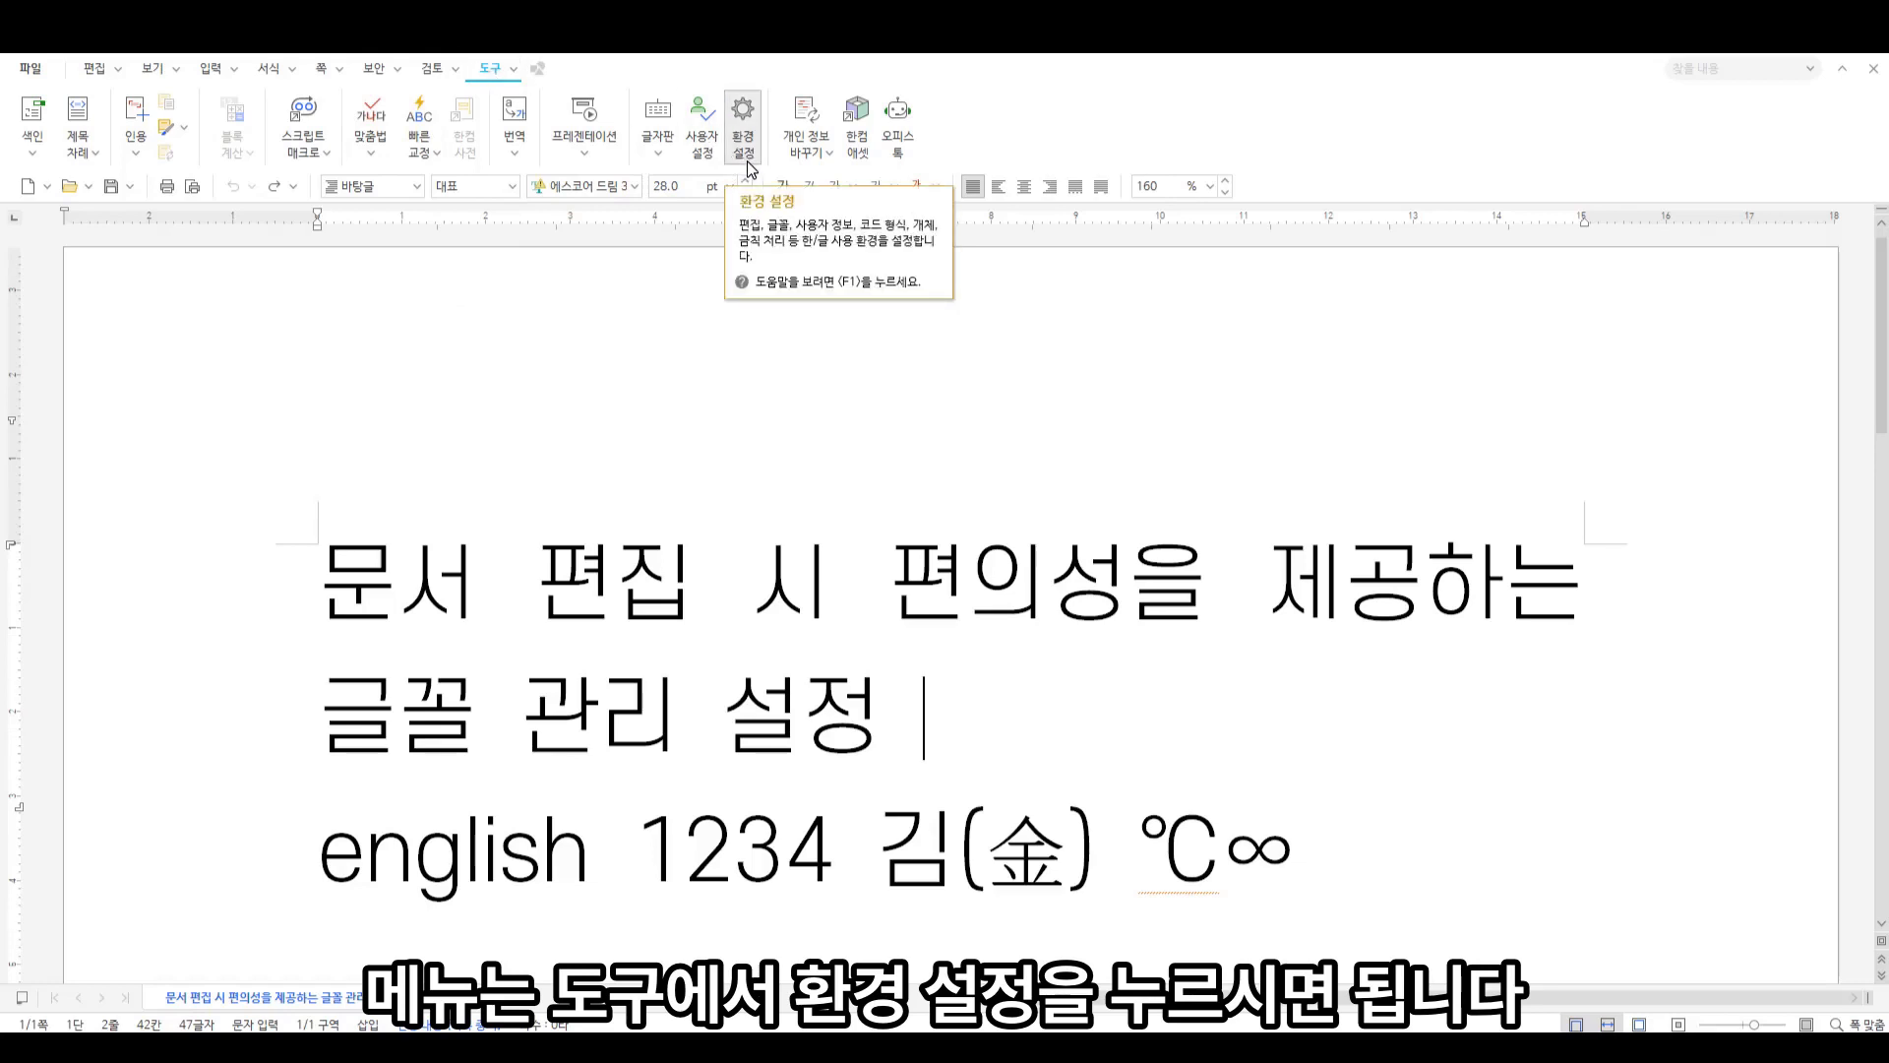
Open 대표 글꼴 등록하기 in the 환경 설정 and add a new representative font named 주간보고양식
left_click(514, 71)
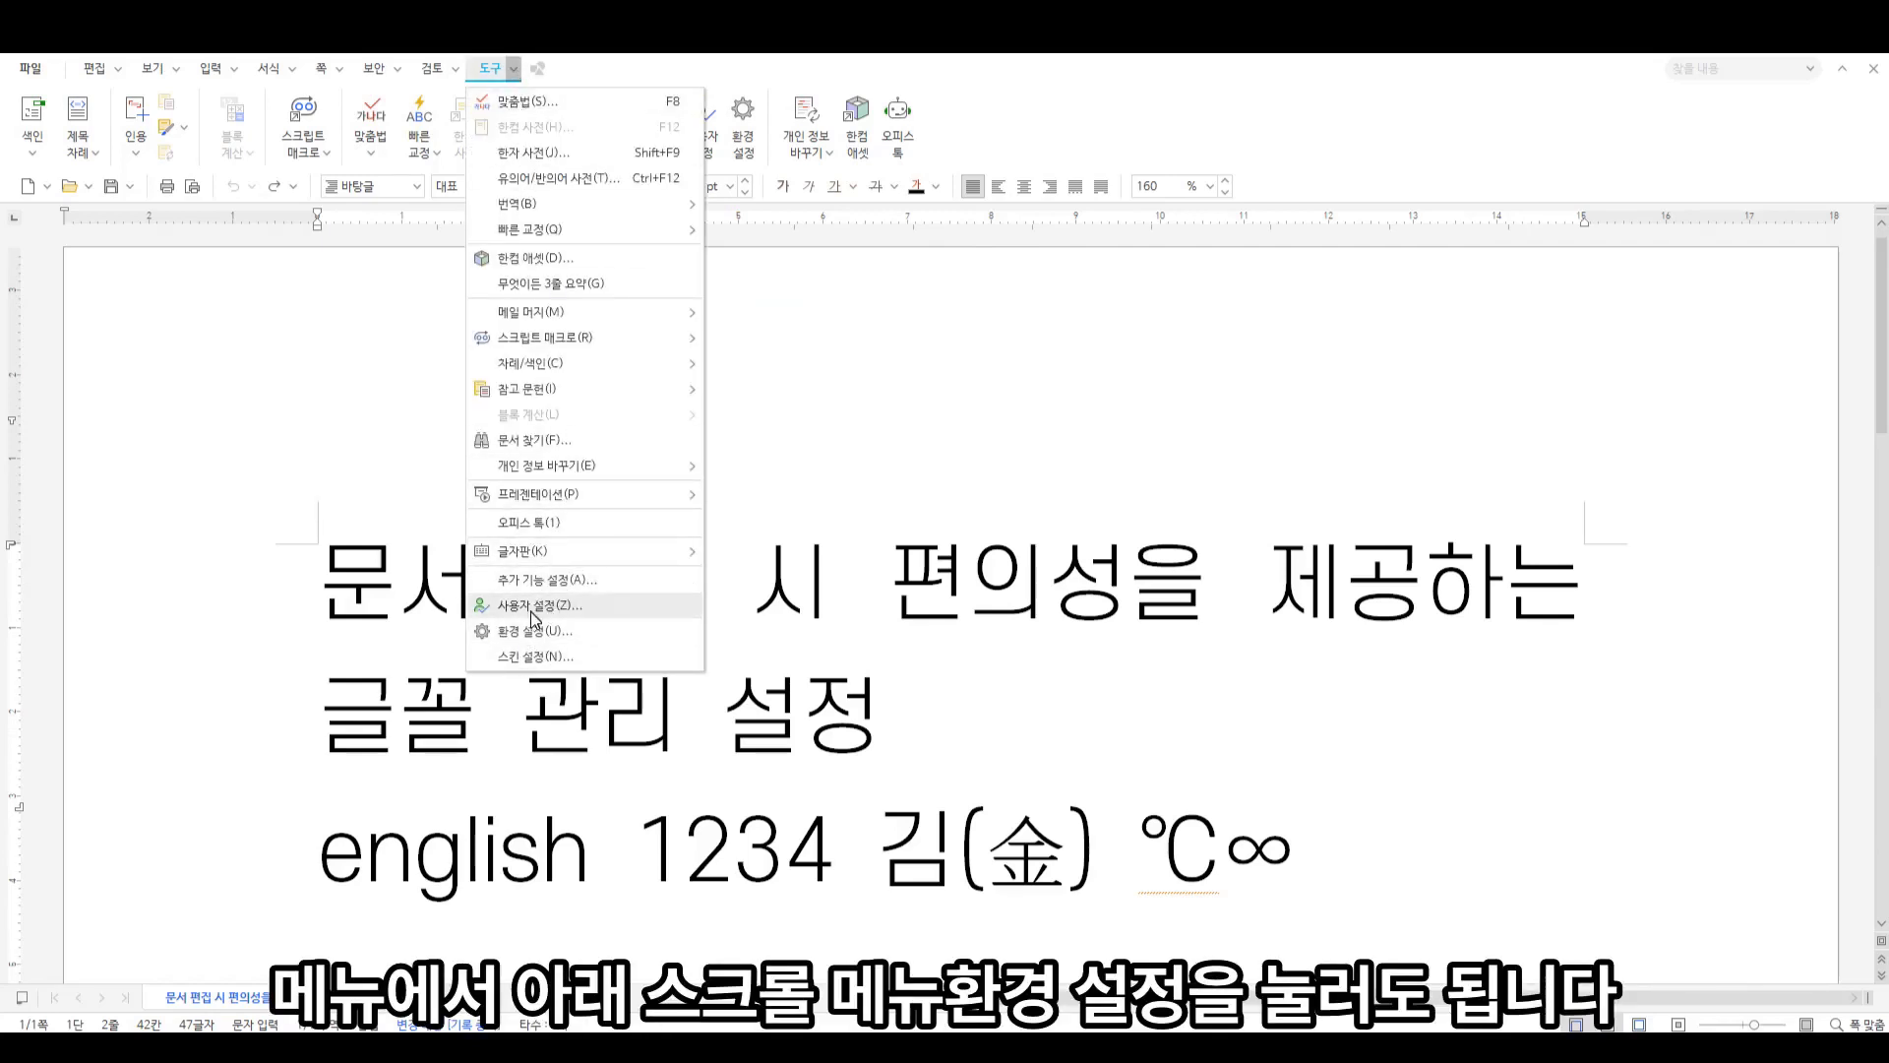
left_click(551, 635)
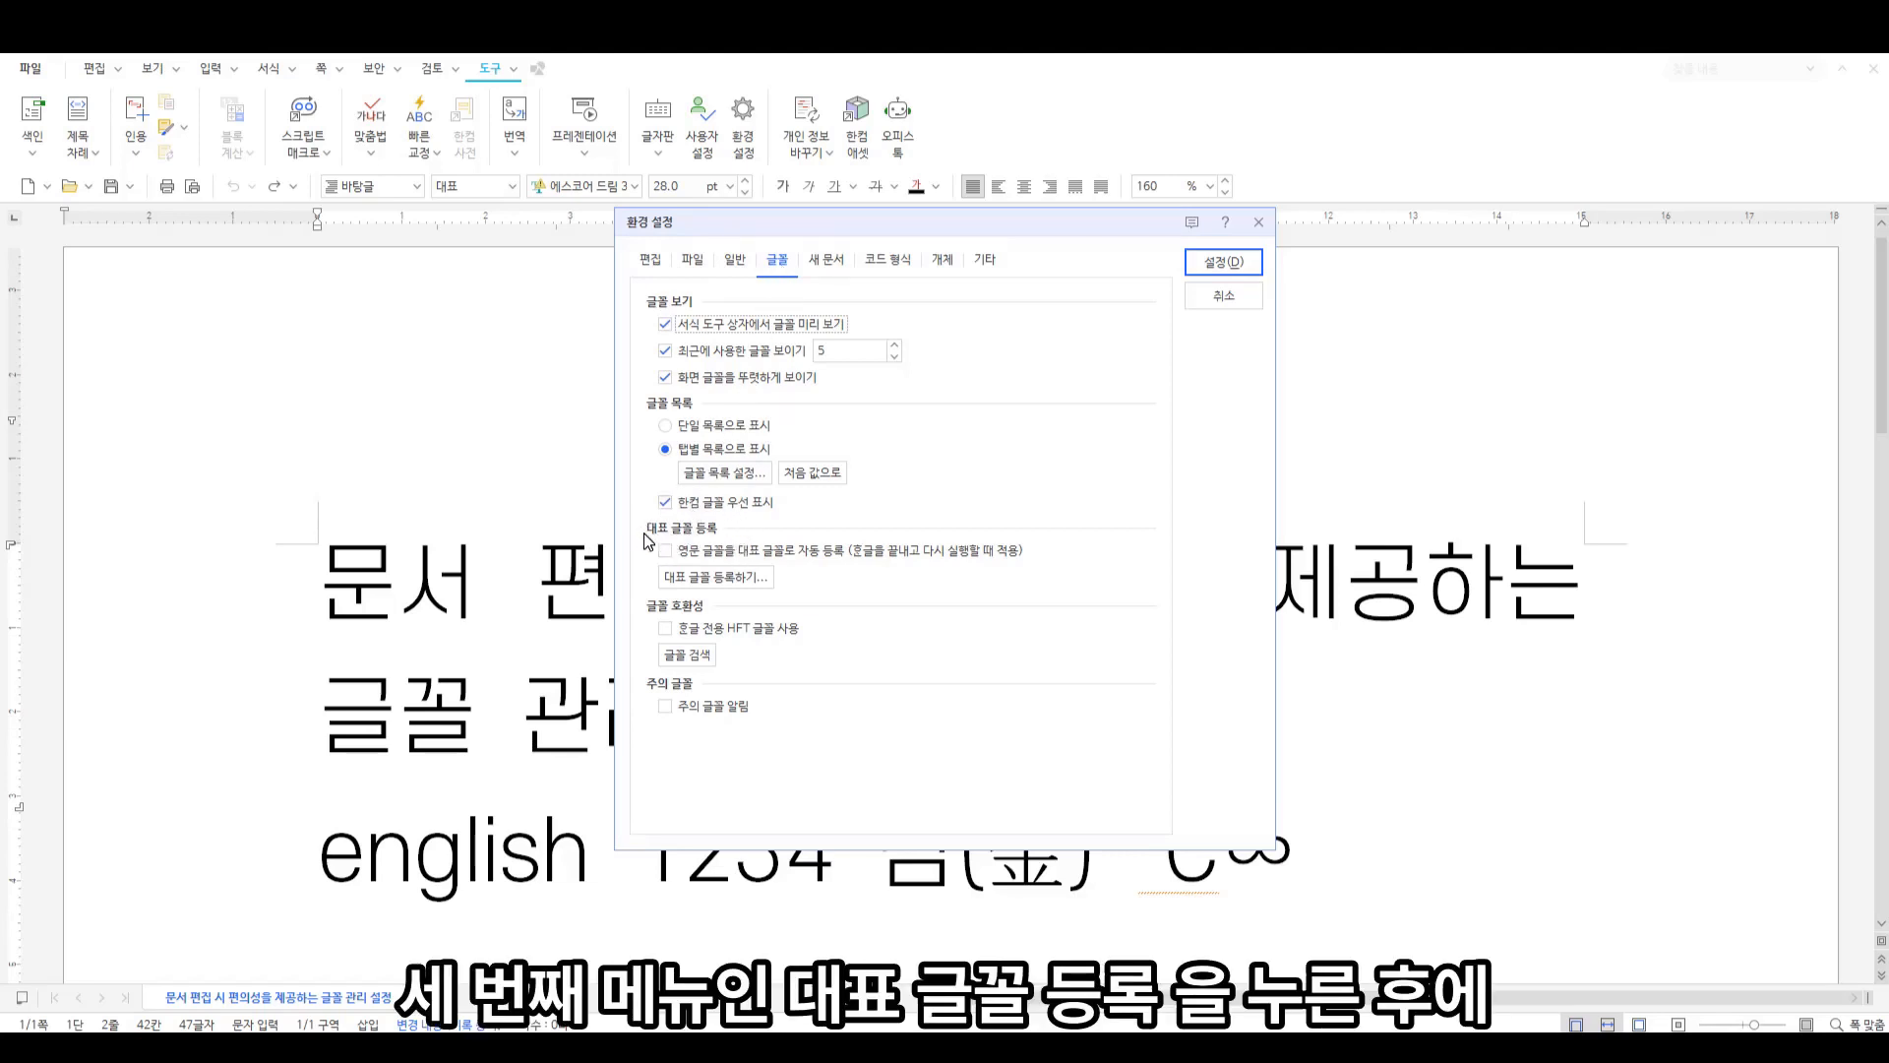
left_click(706, 582)
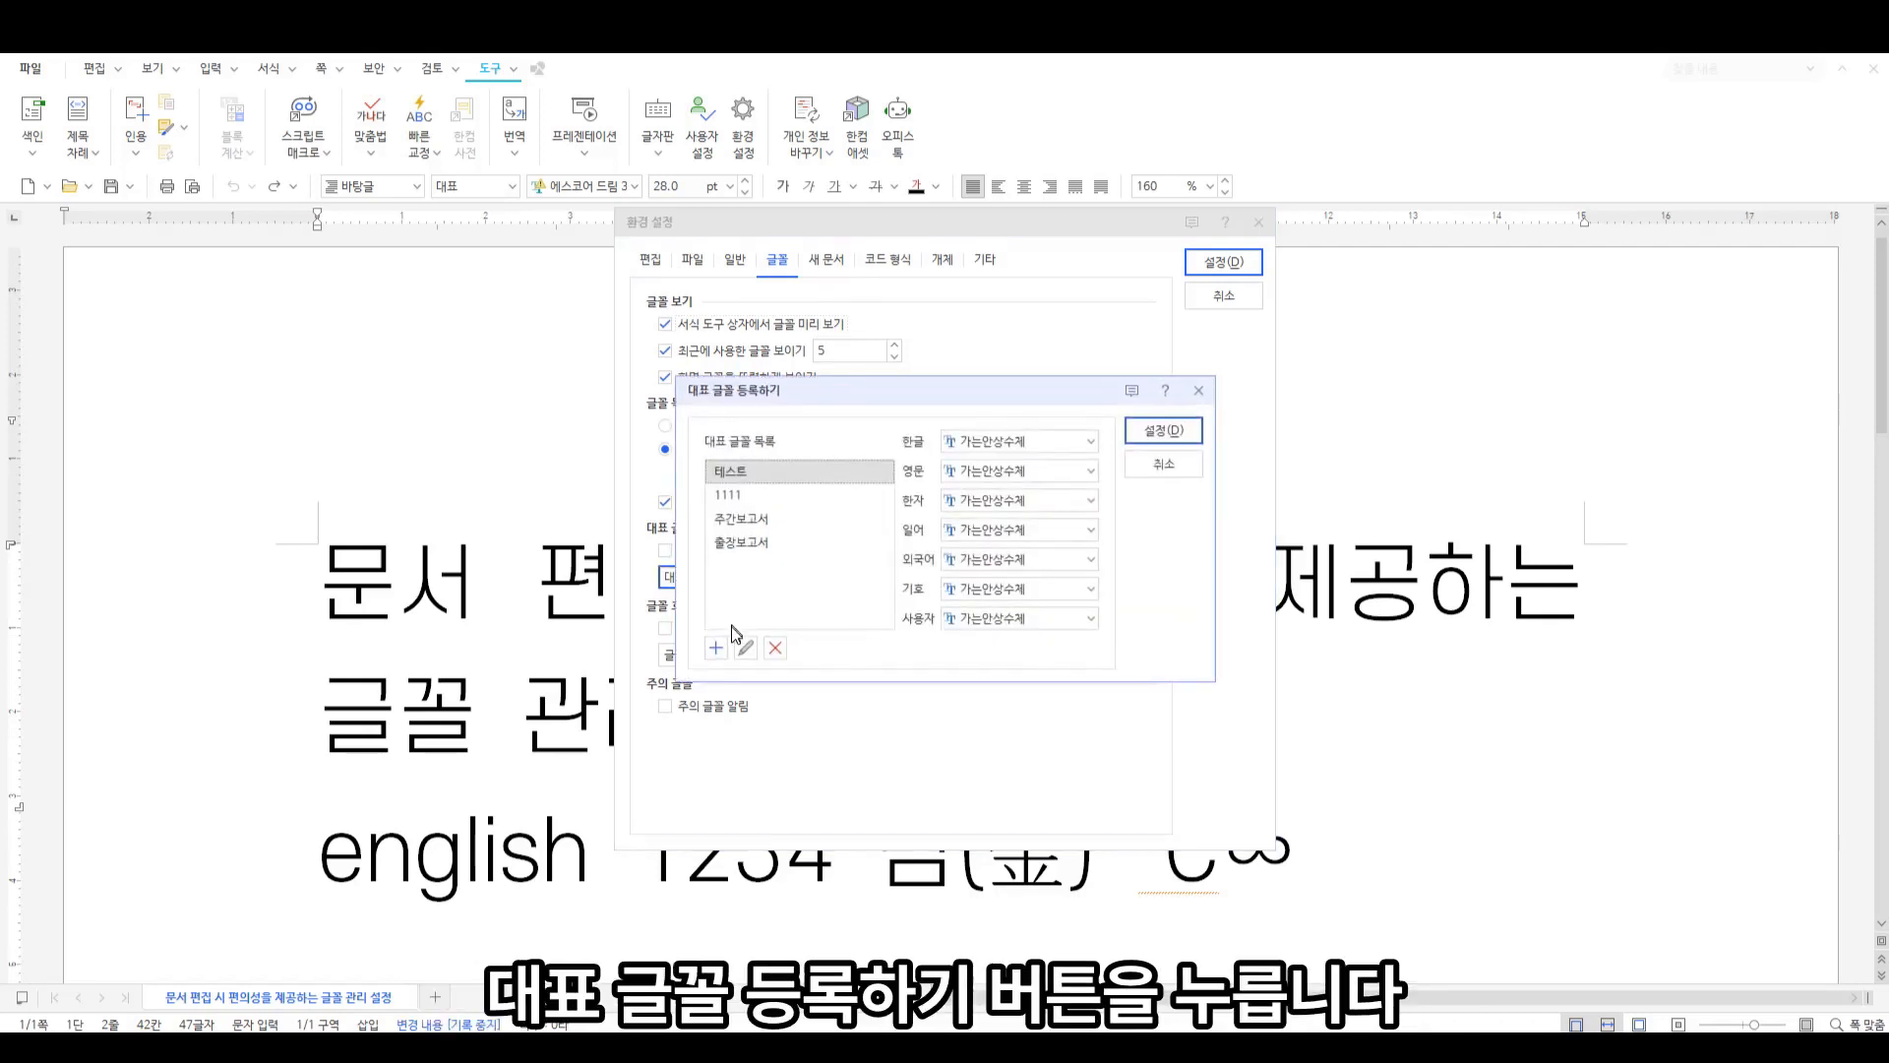
left_click(717, 648)
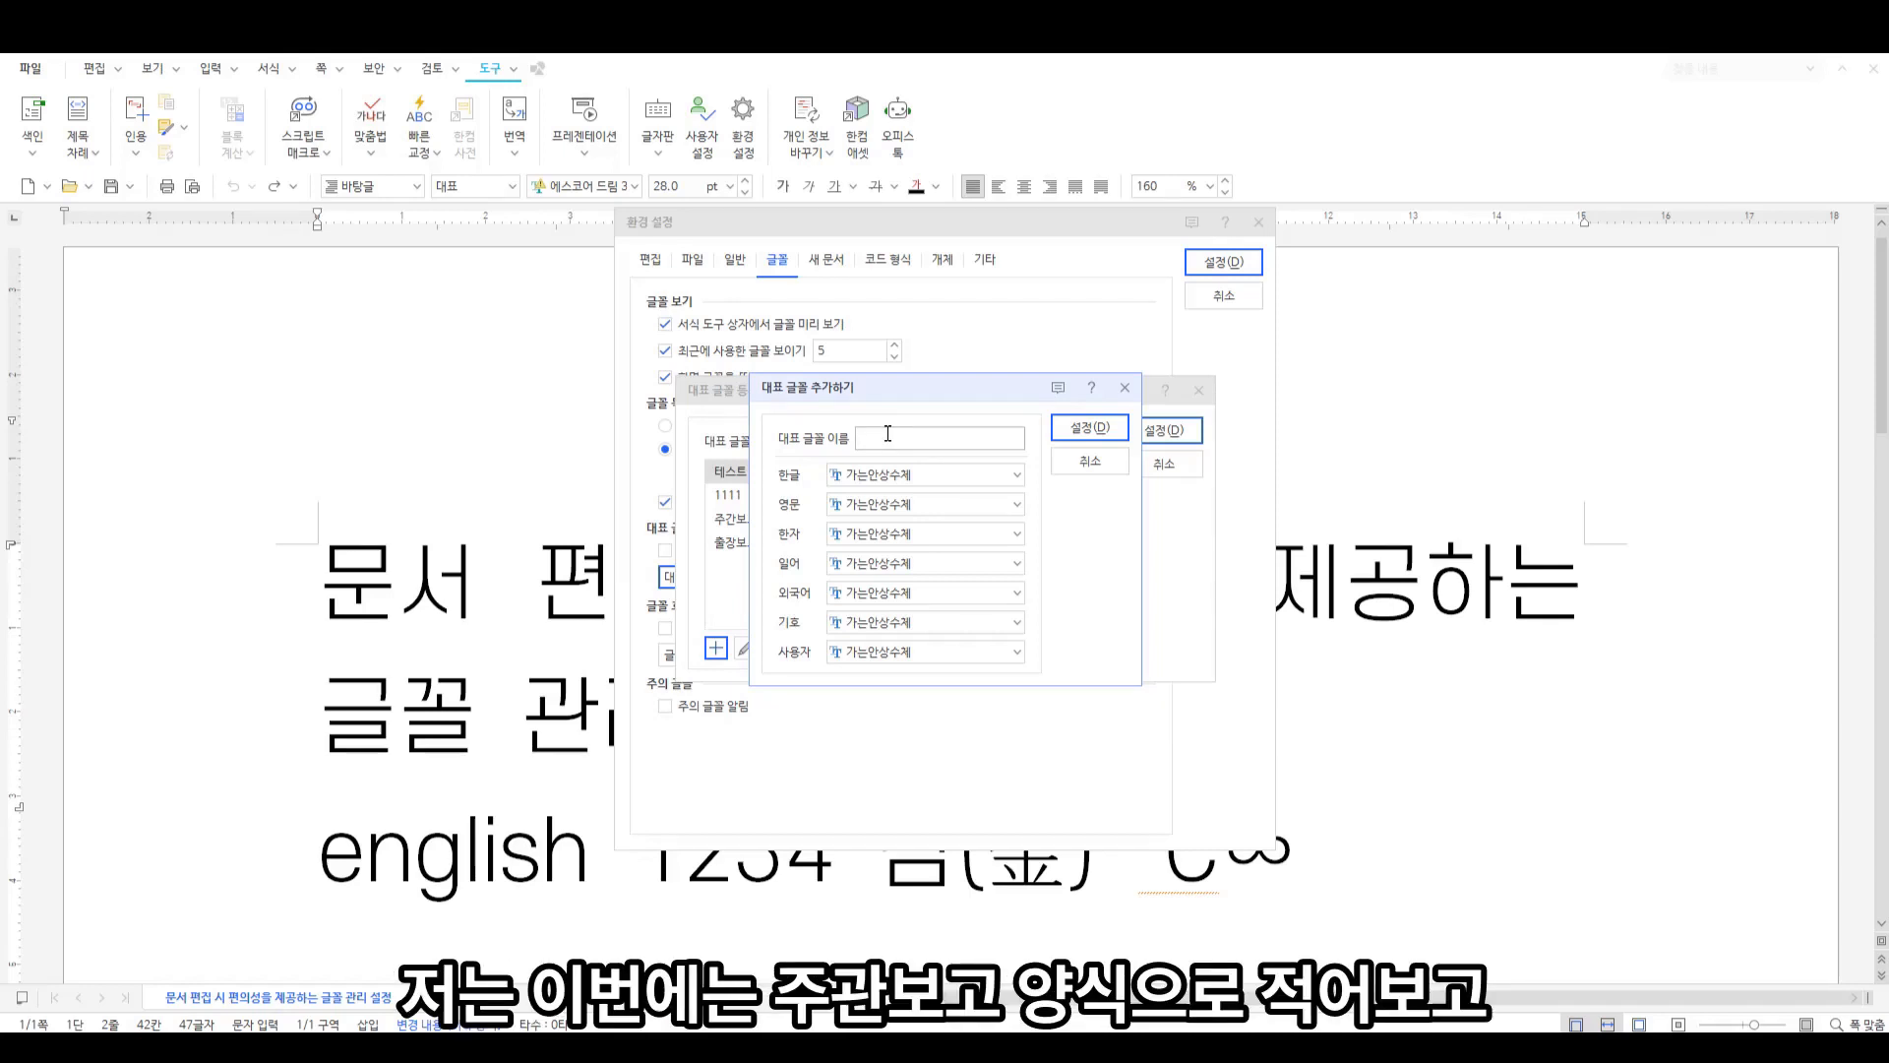
type("보고양식")
Set the new representative font's 한글 font to 에스코어 드림 5 Medium and its 영문 font to Arial Black
left_click(851, 475)
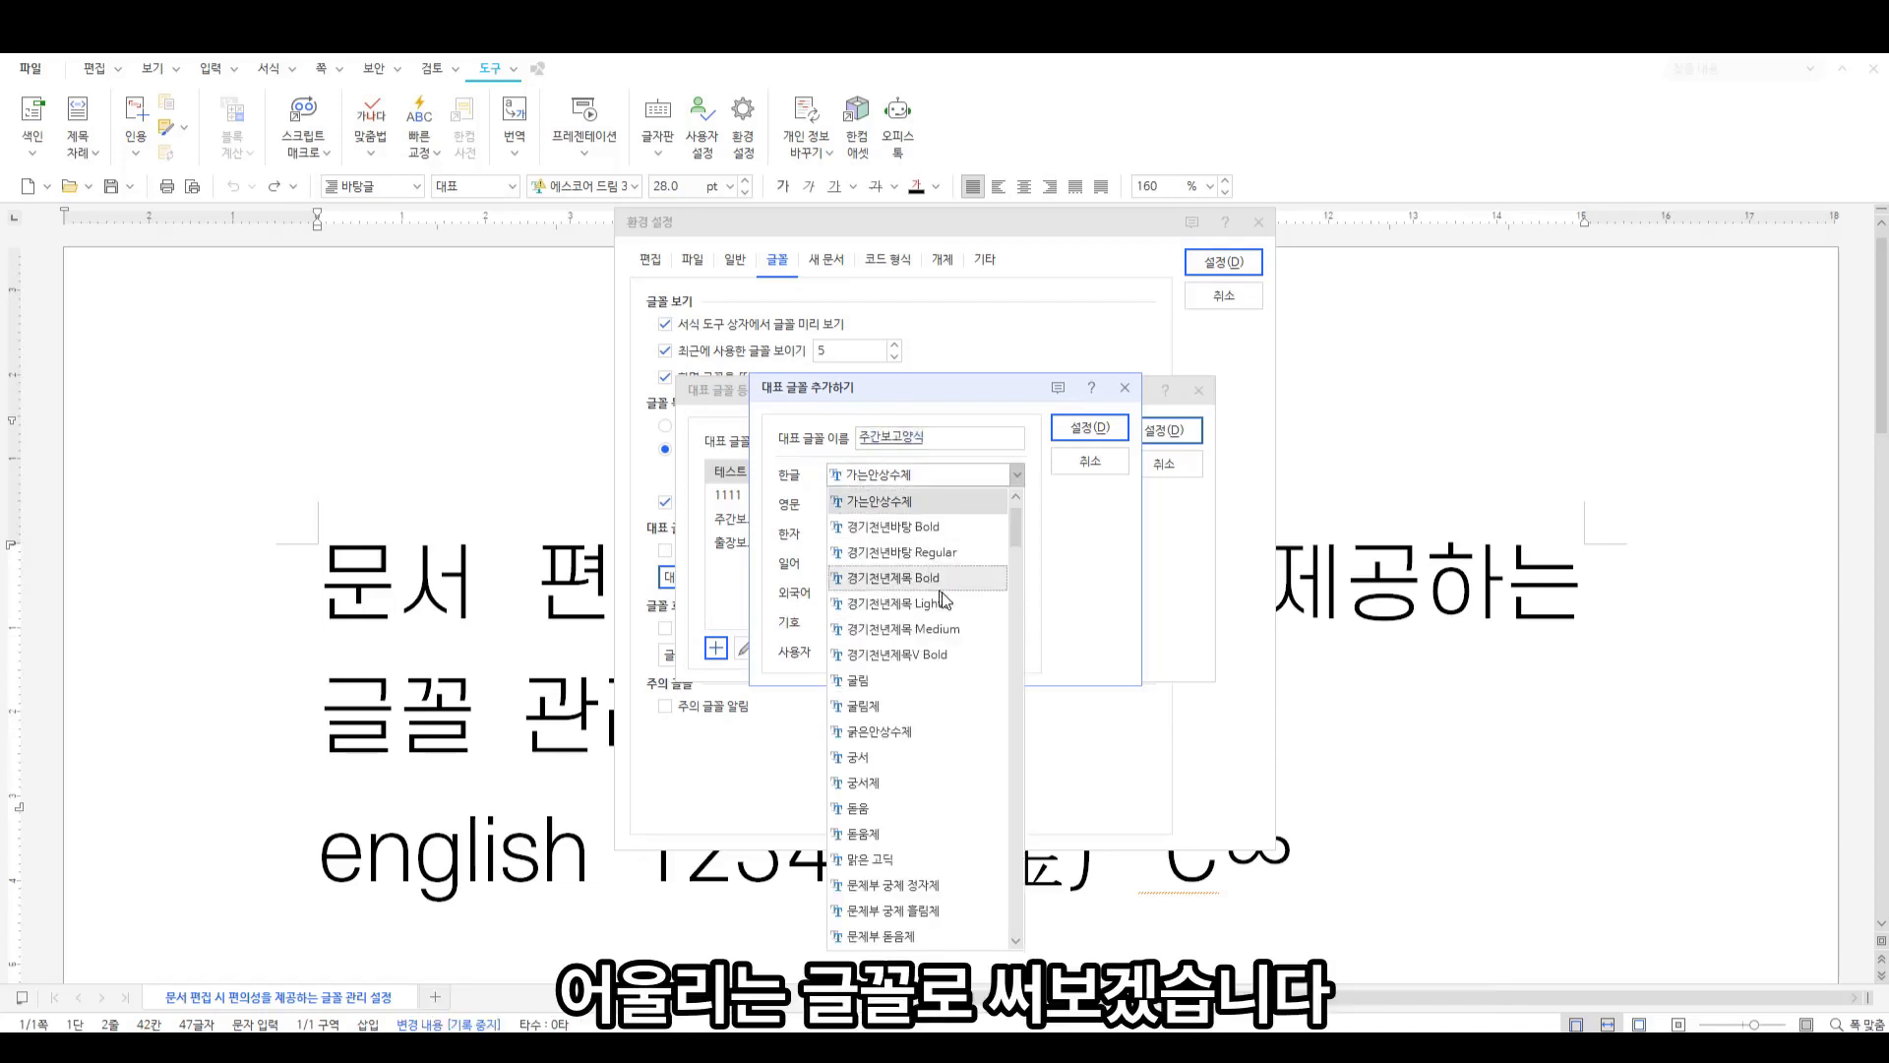
left_click_drag(1018, 534, 1021, 889)
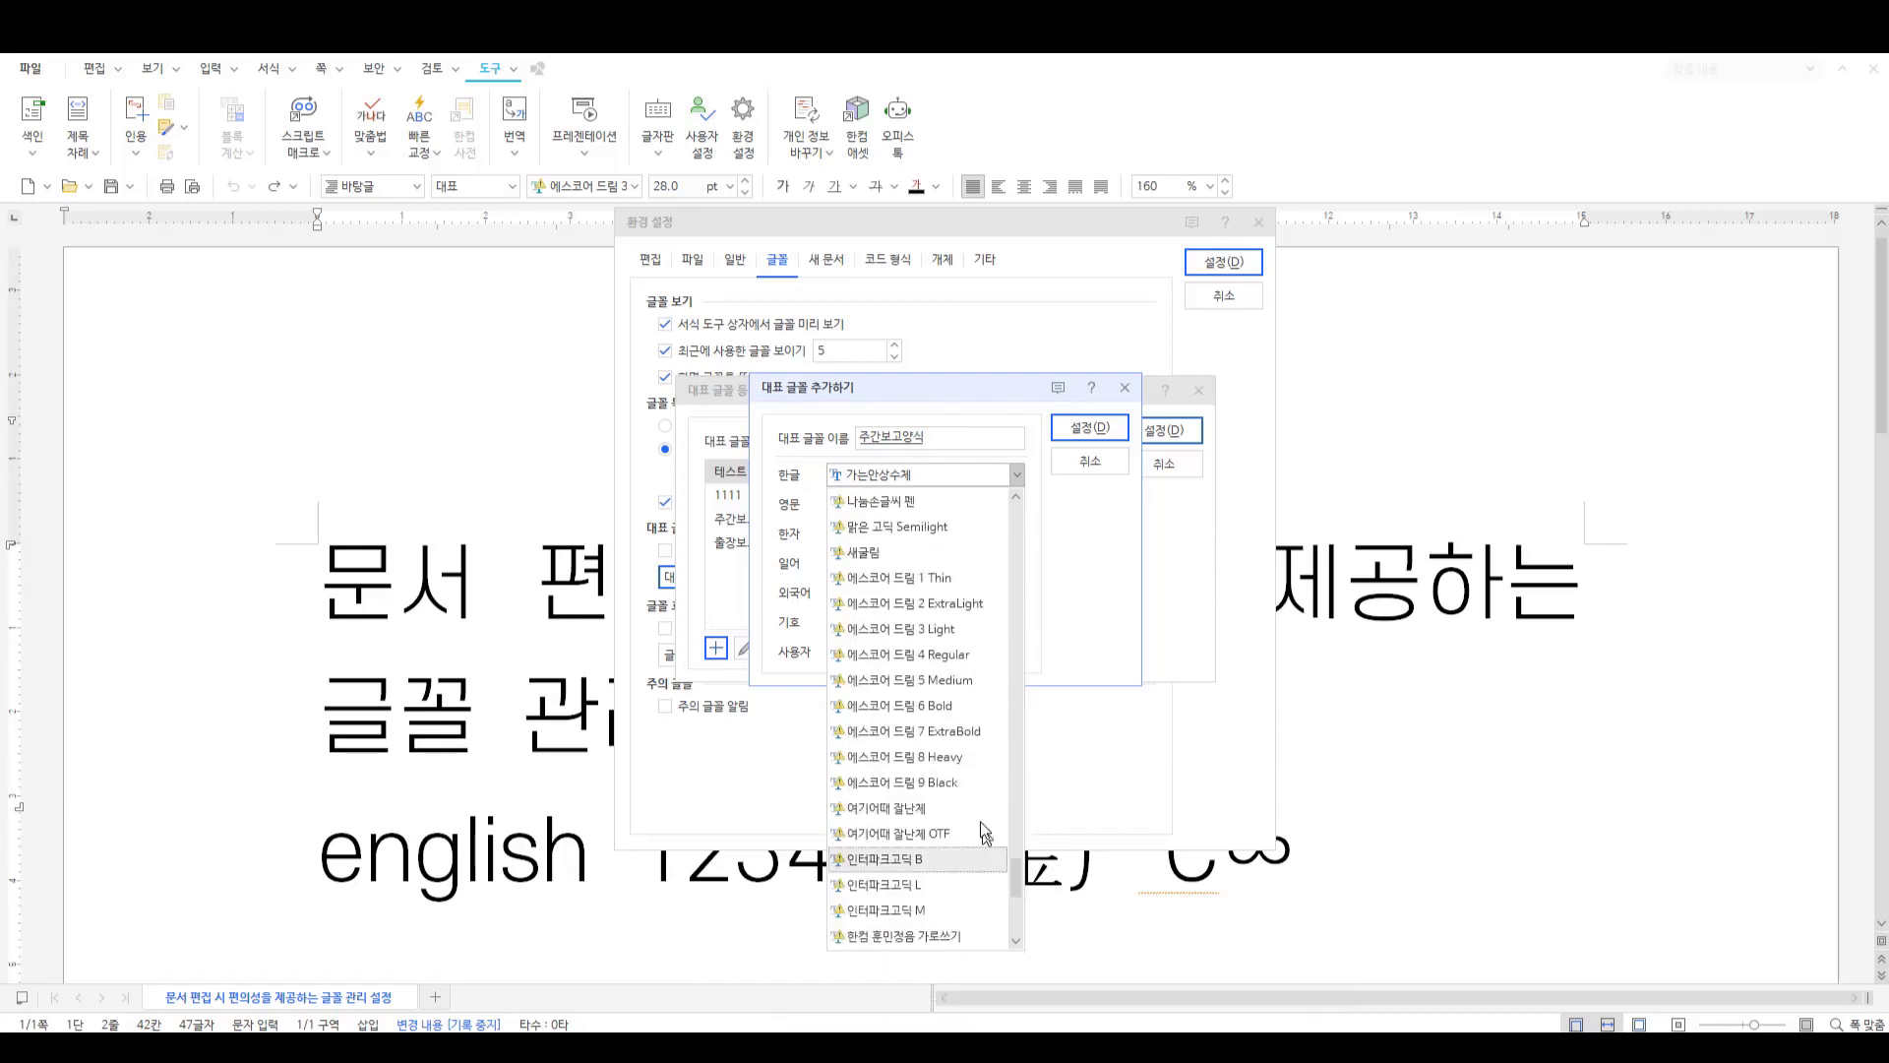
left_click(960, 679)
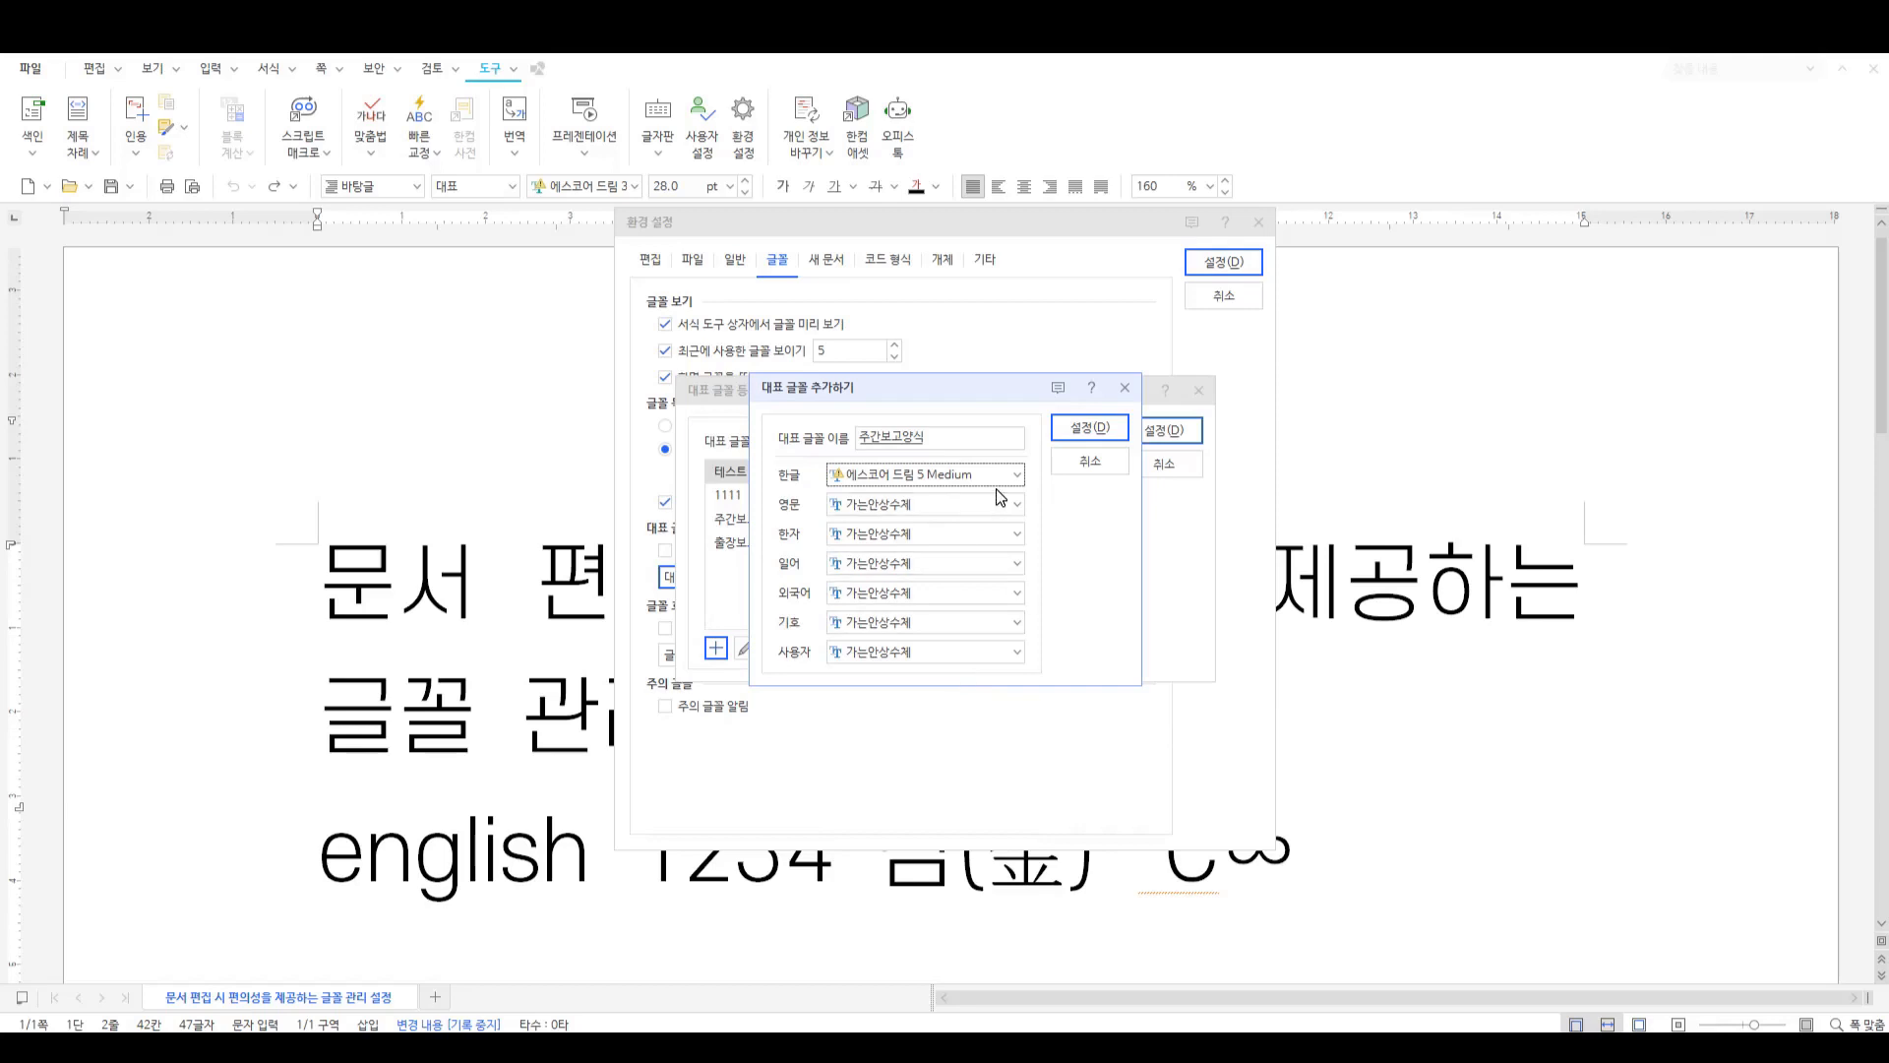
left_click(1019, 502)
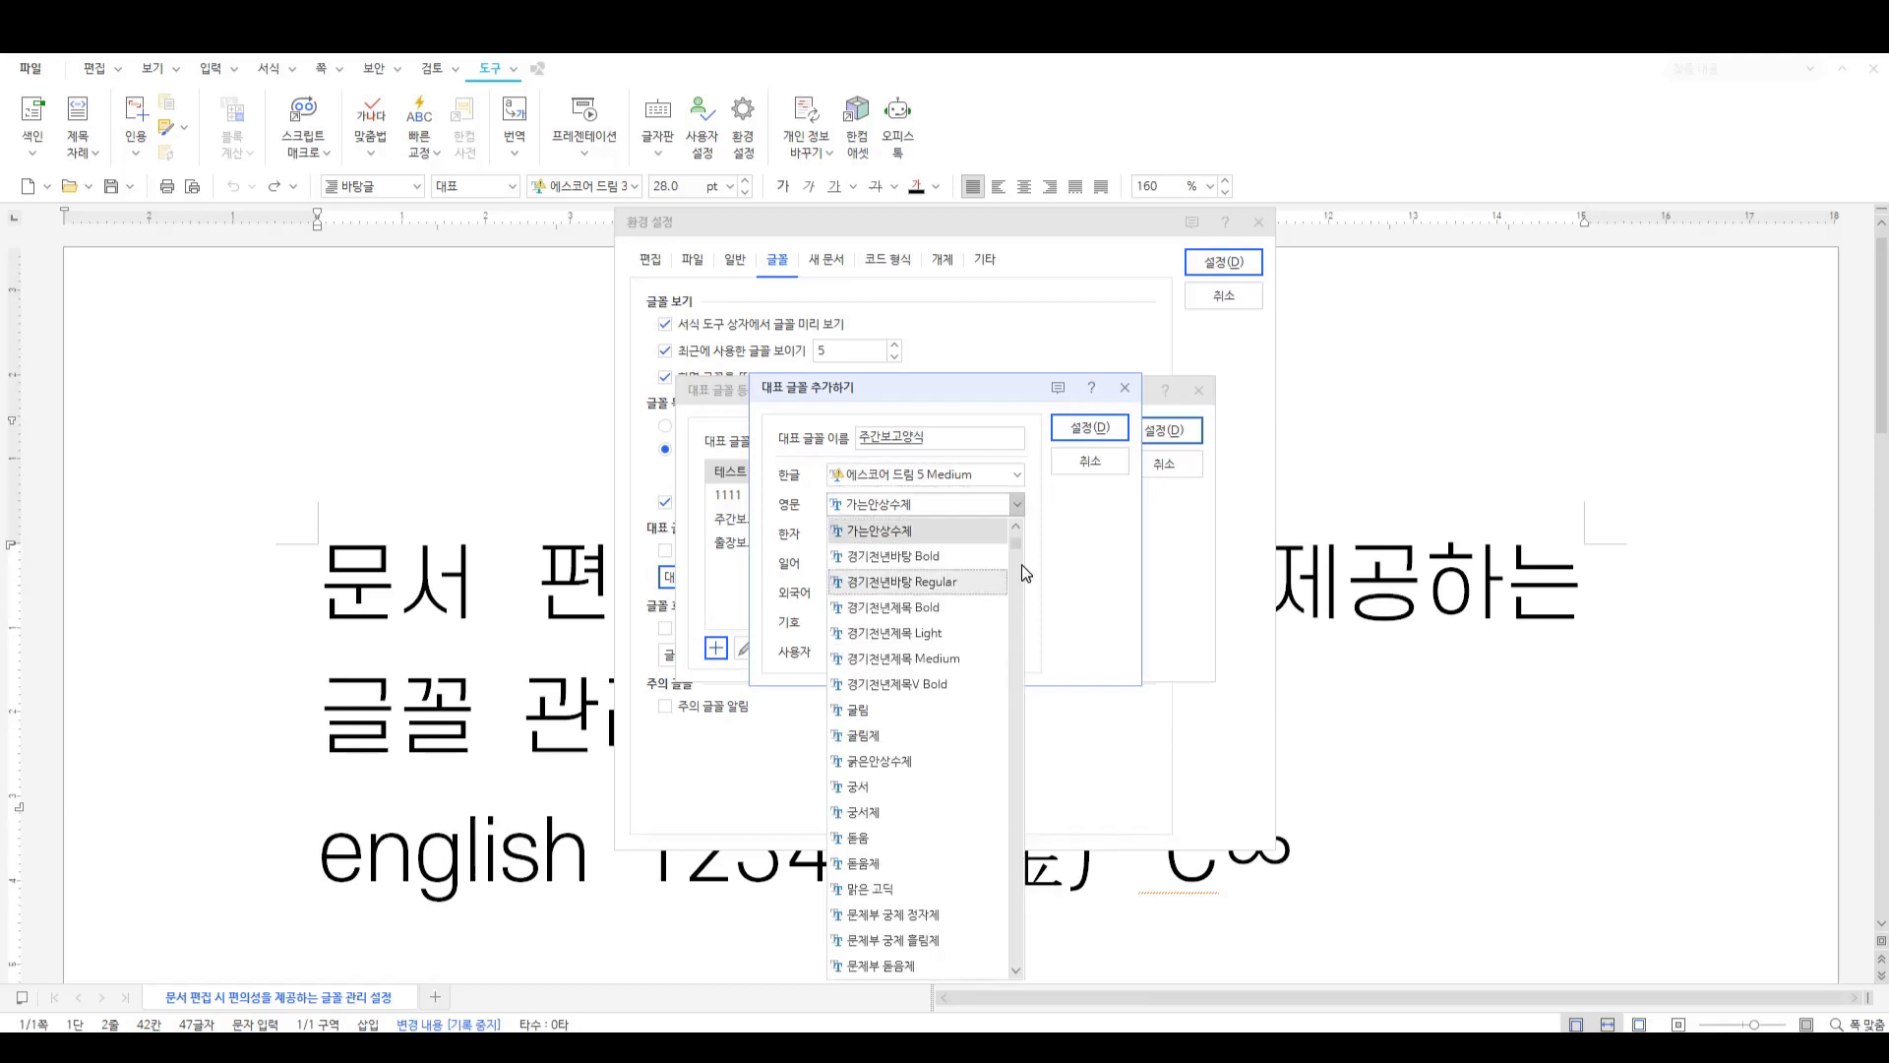
left_click_drag(1017, 547, 998, 722)
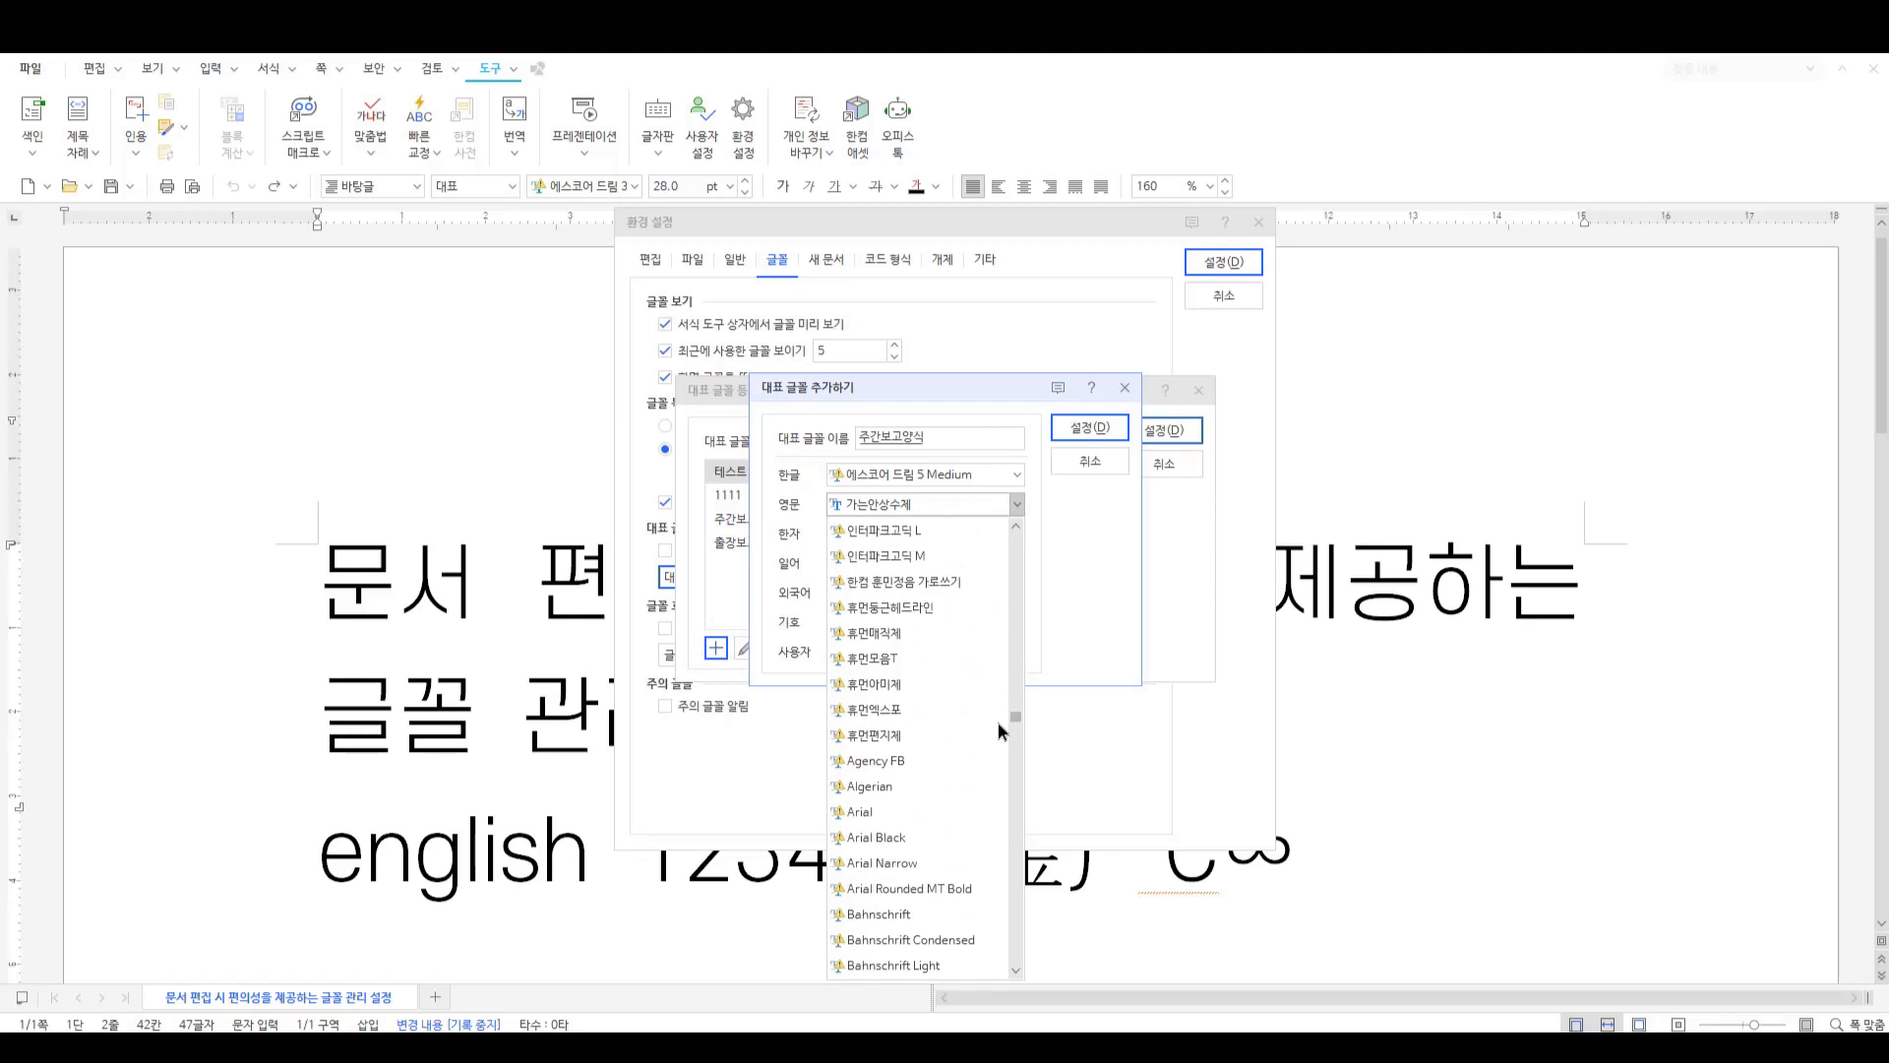
left_click(877, 838)
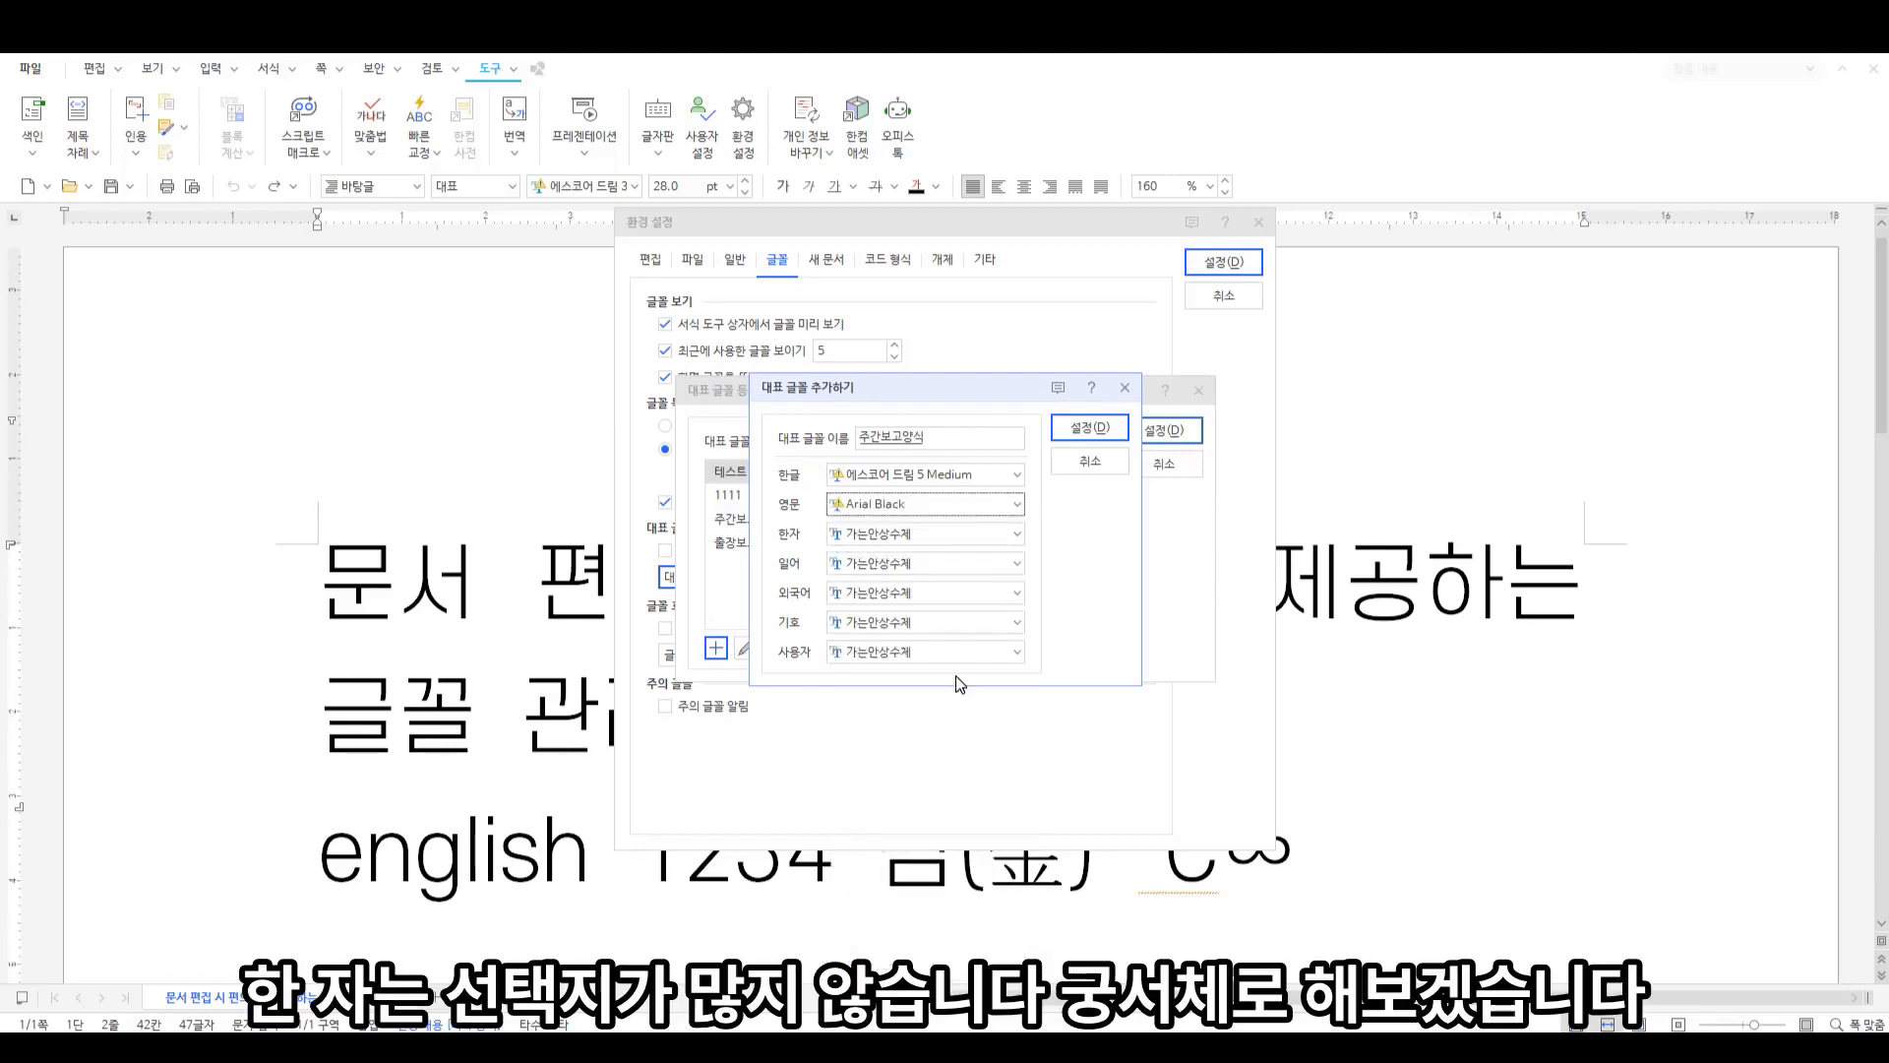
Set the new representative font's 한자 font to 궁서체 and its 기호 font to 돋움
left_click(1016, 536)
mouse_move(1014, 581)
left_mouse_down()
mouse_move(1015, 631)
mouse_move(1014, 607)
left_mouse_up()
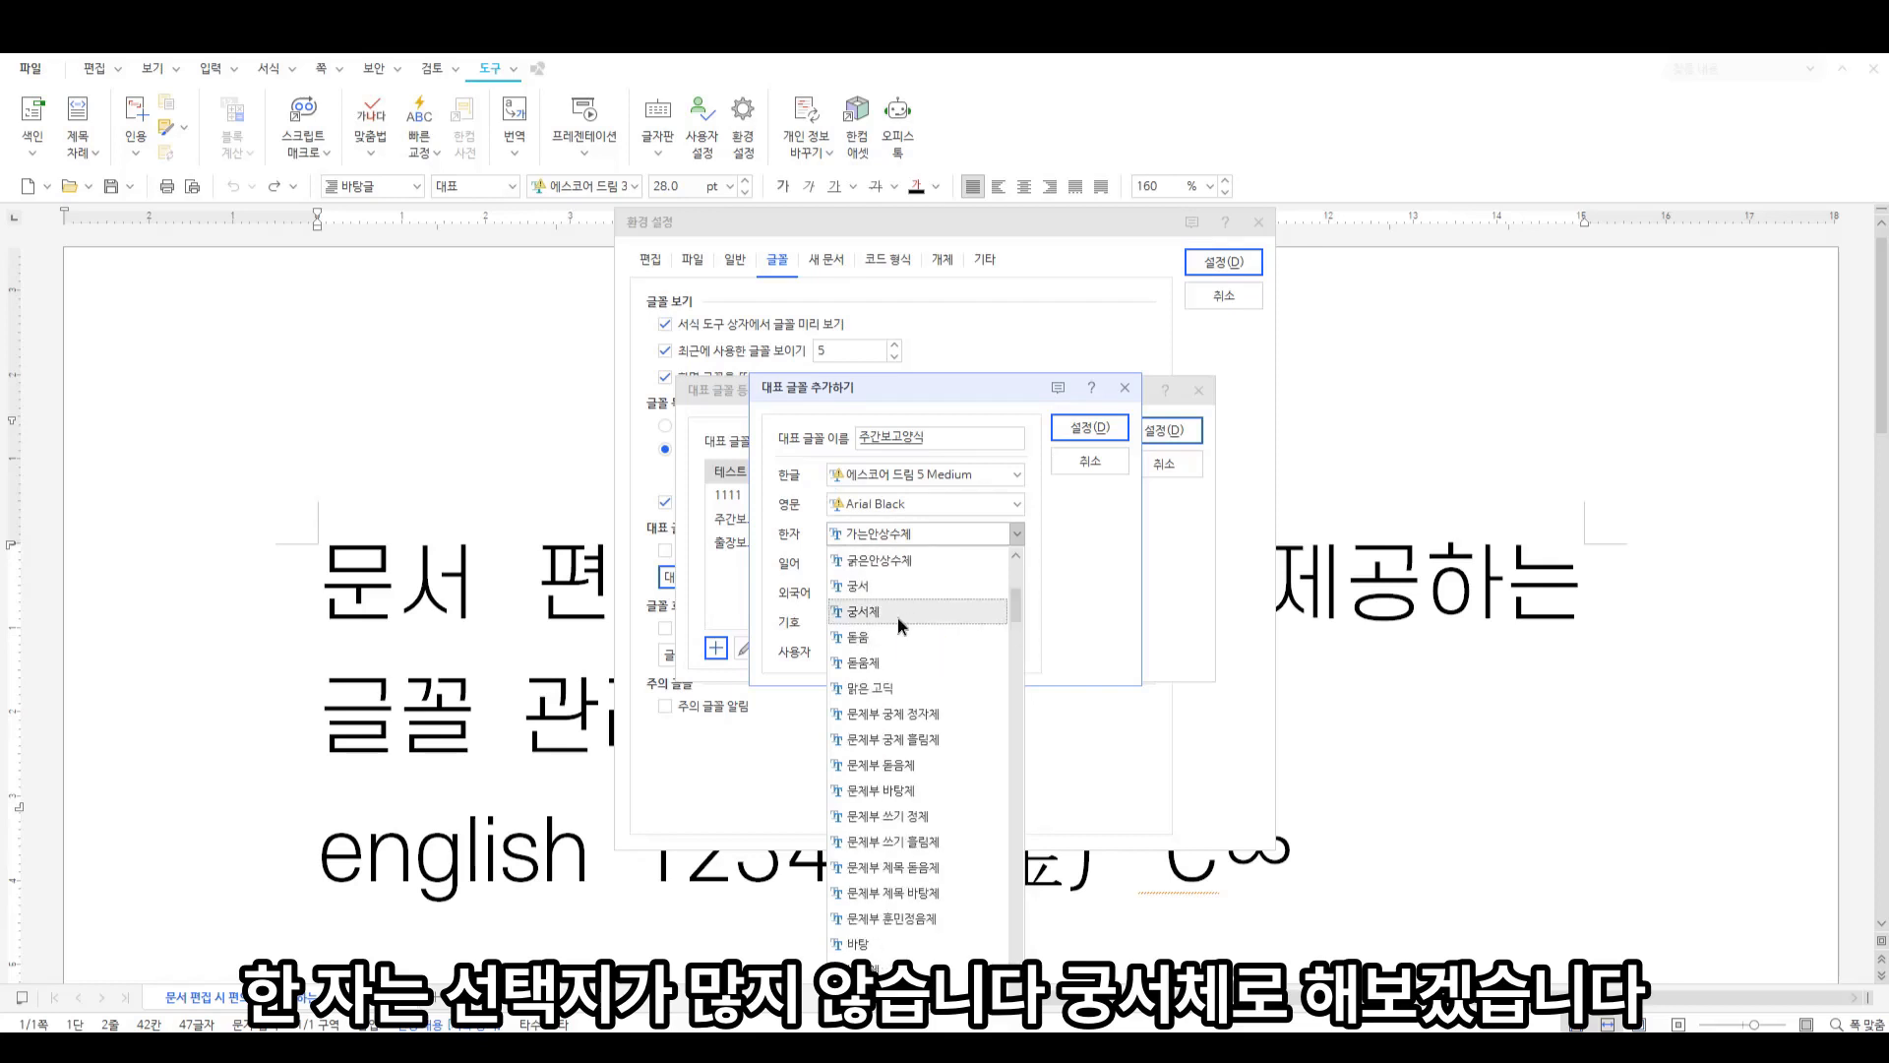
left_click(897, 617)
left_click(1016, 623)
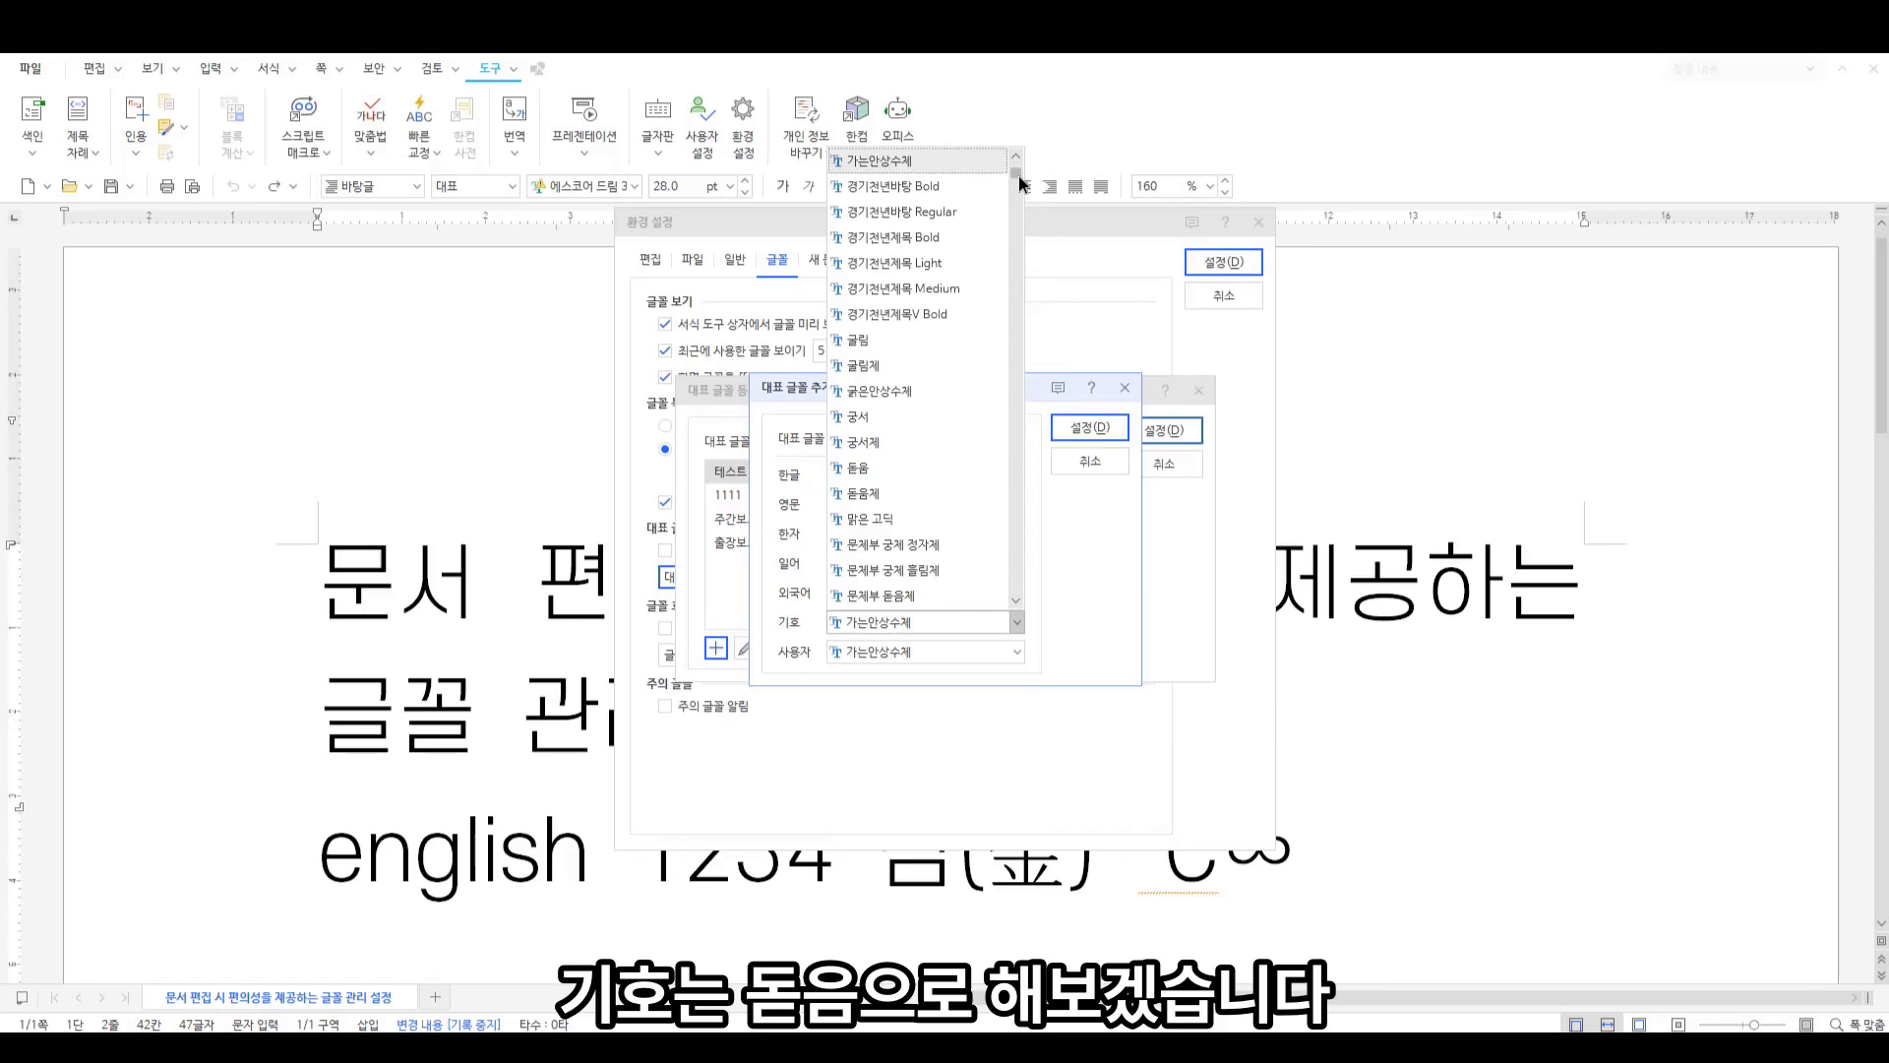
left_click(896, 469)
Save the 주간보고양식 representative font and apply the 환경 설정 changes
left_click(1089, 431)
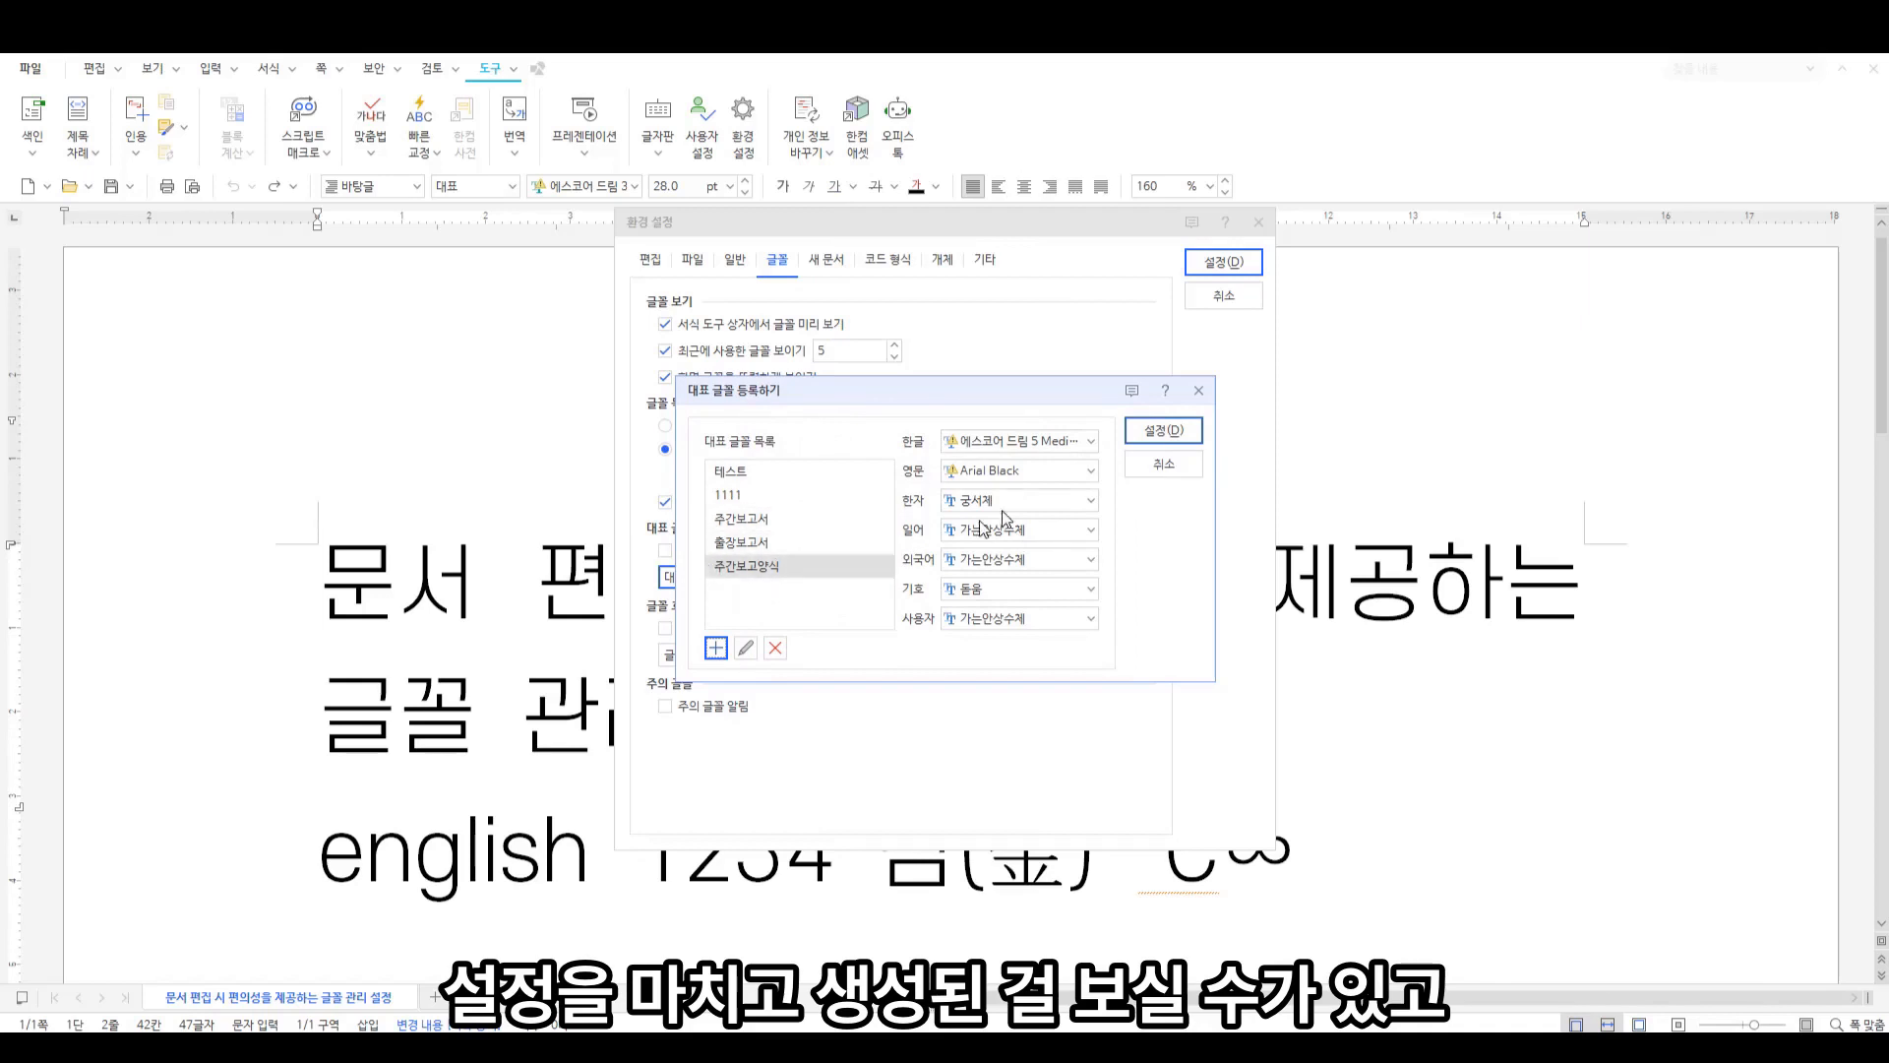
left_click(1166, 433)
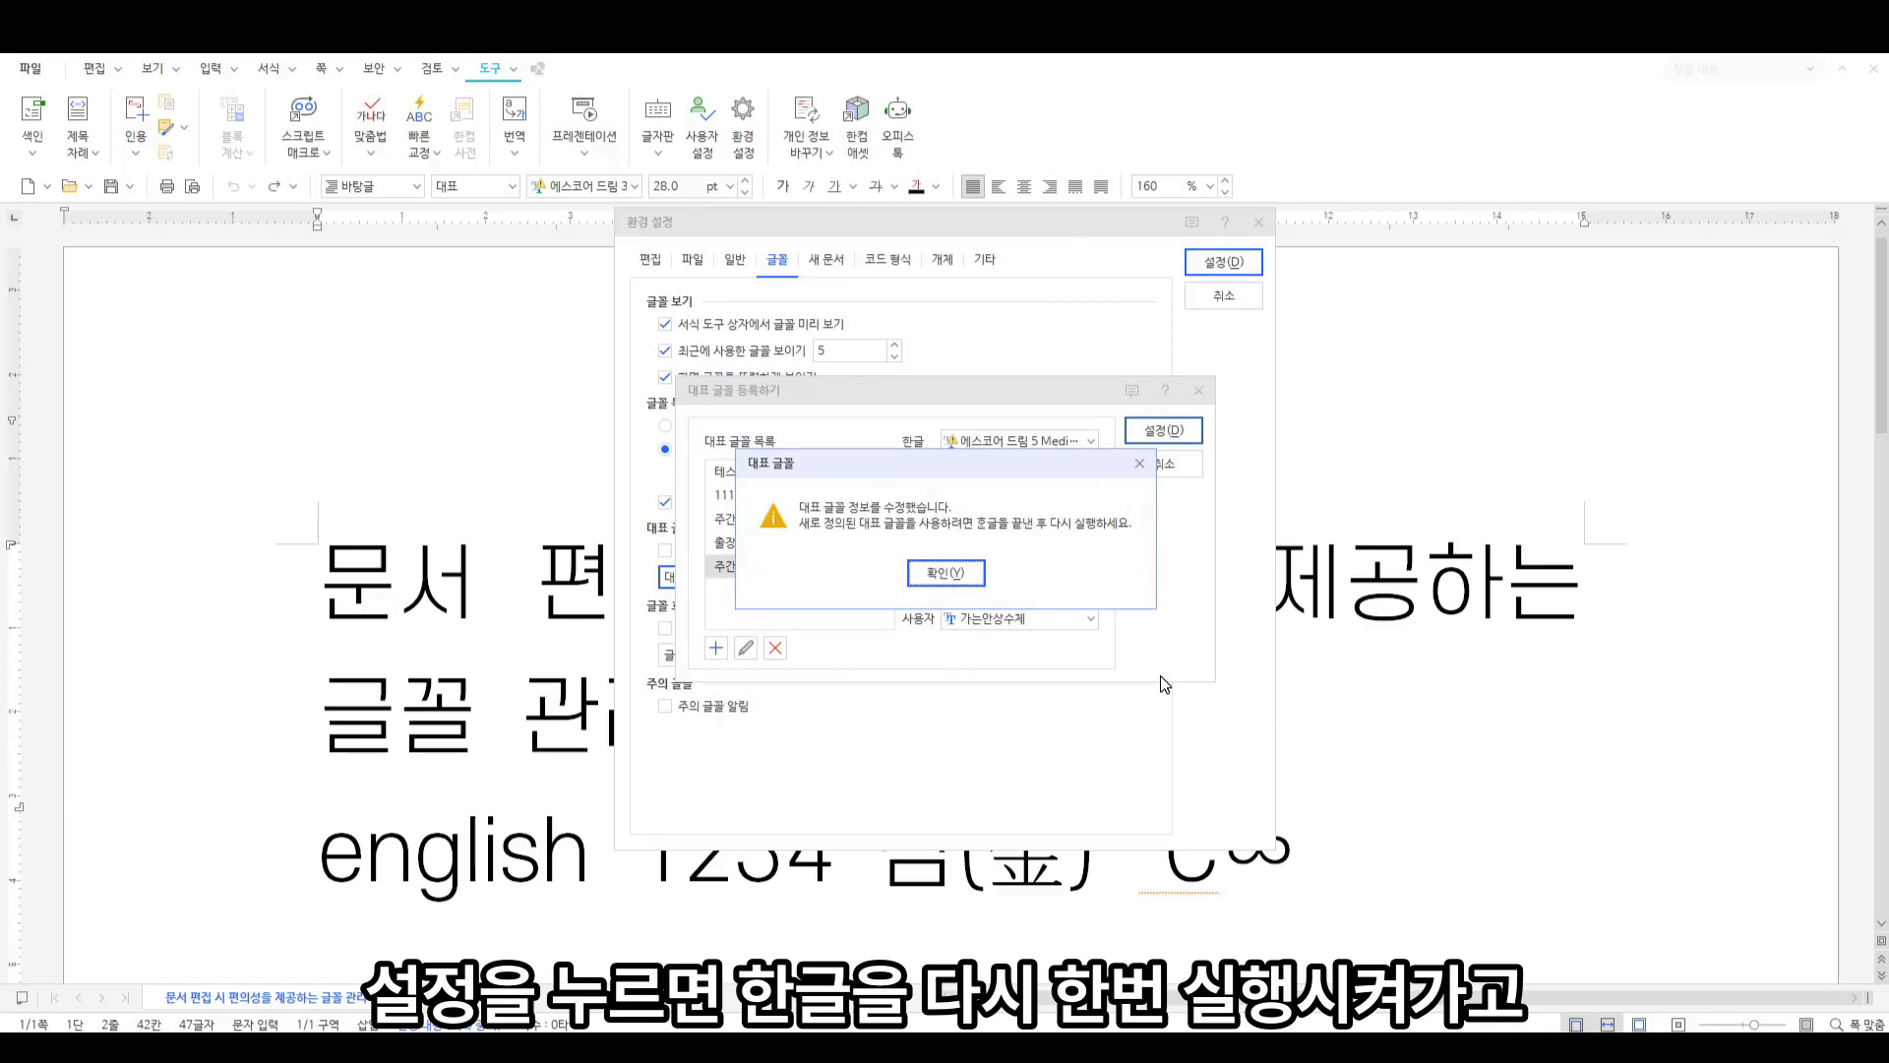
left_click(981, 586)
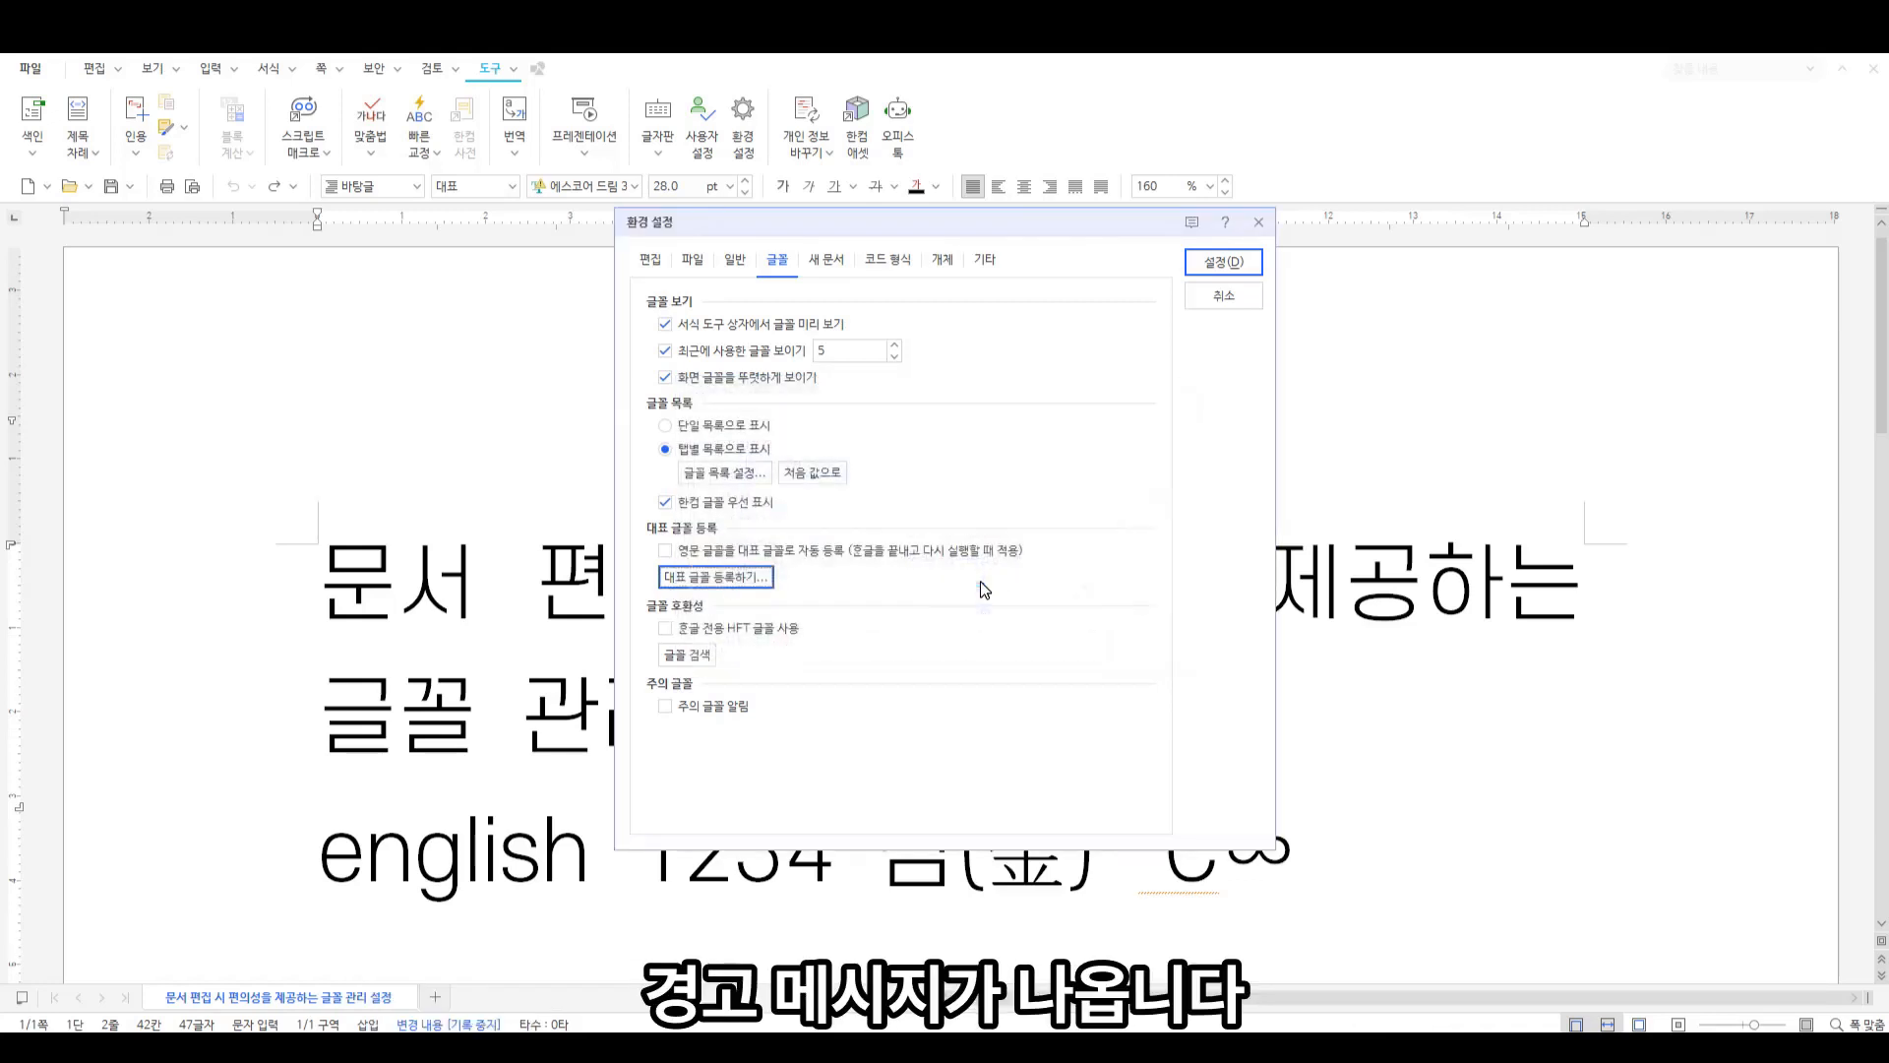
left_click(1223, 262)
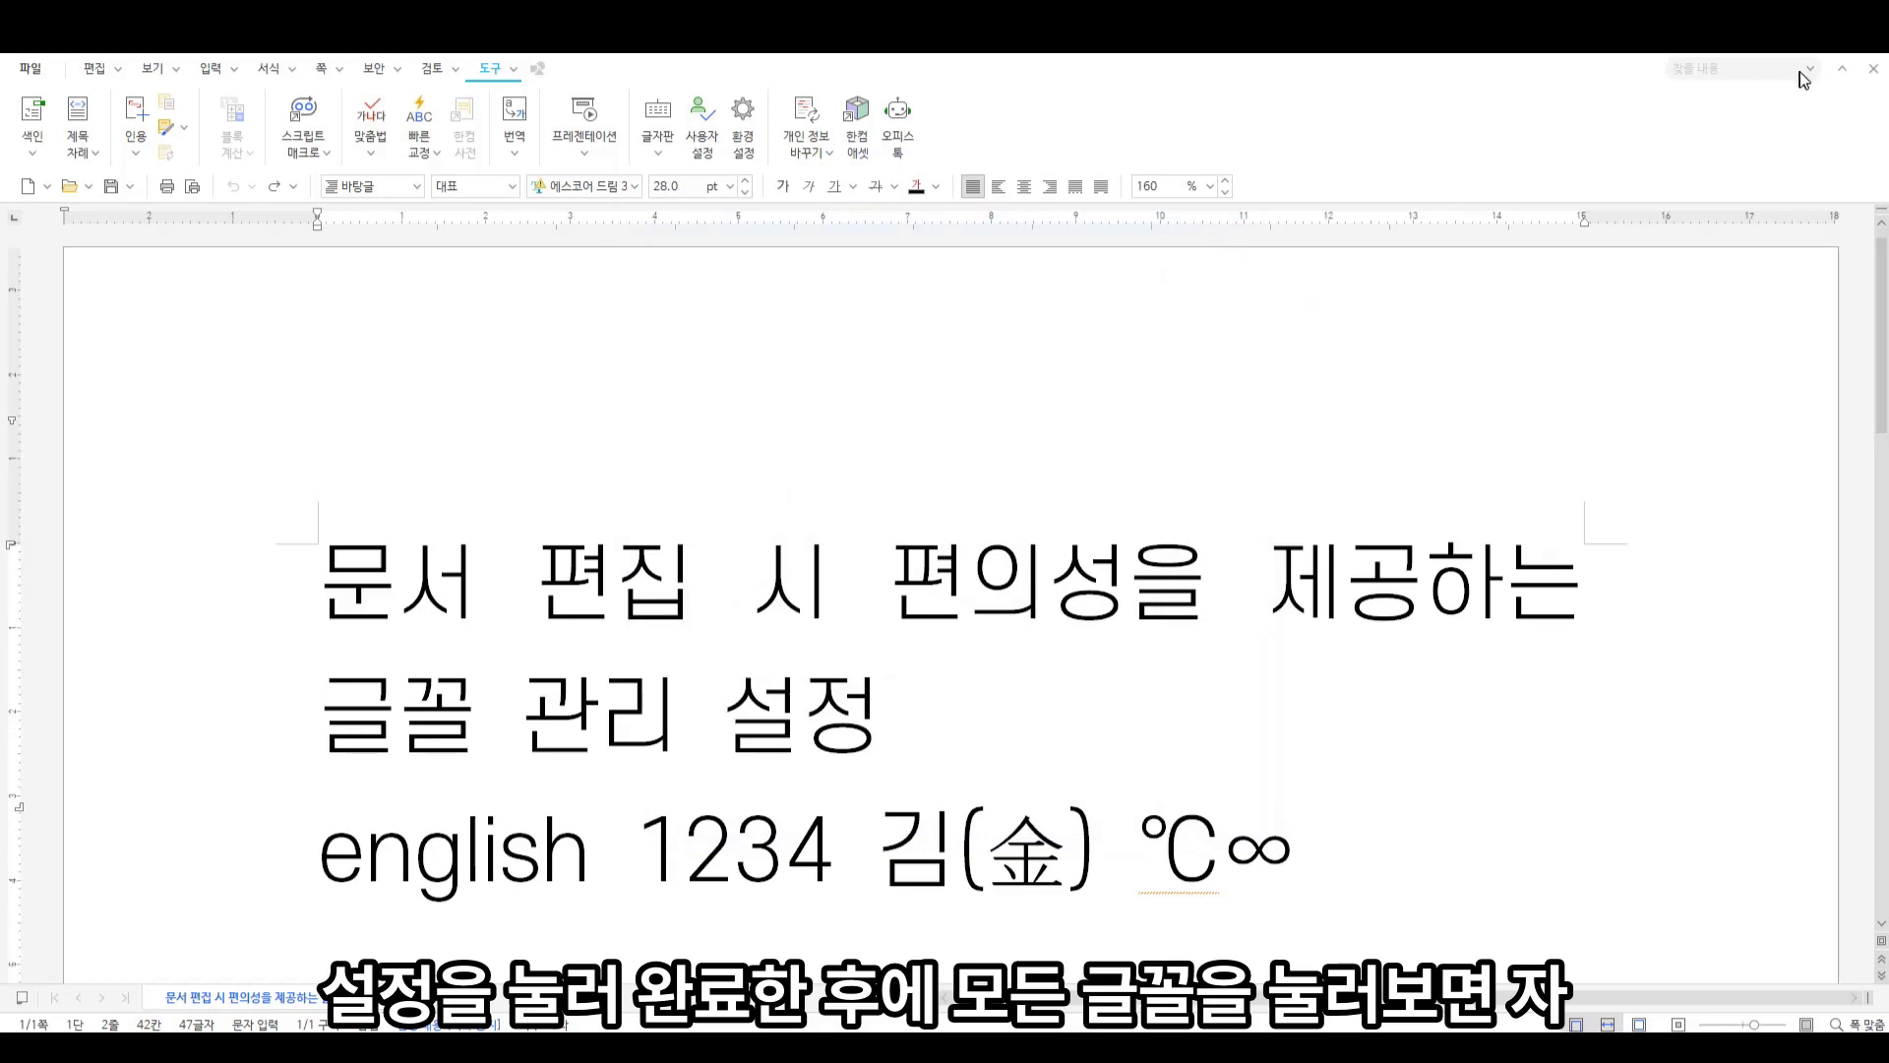
Check the 모든 글꼴 list for the newly registered representative font and close the list
left_click(635, 186)
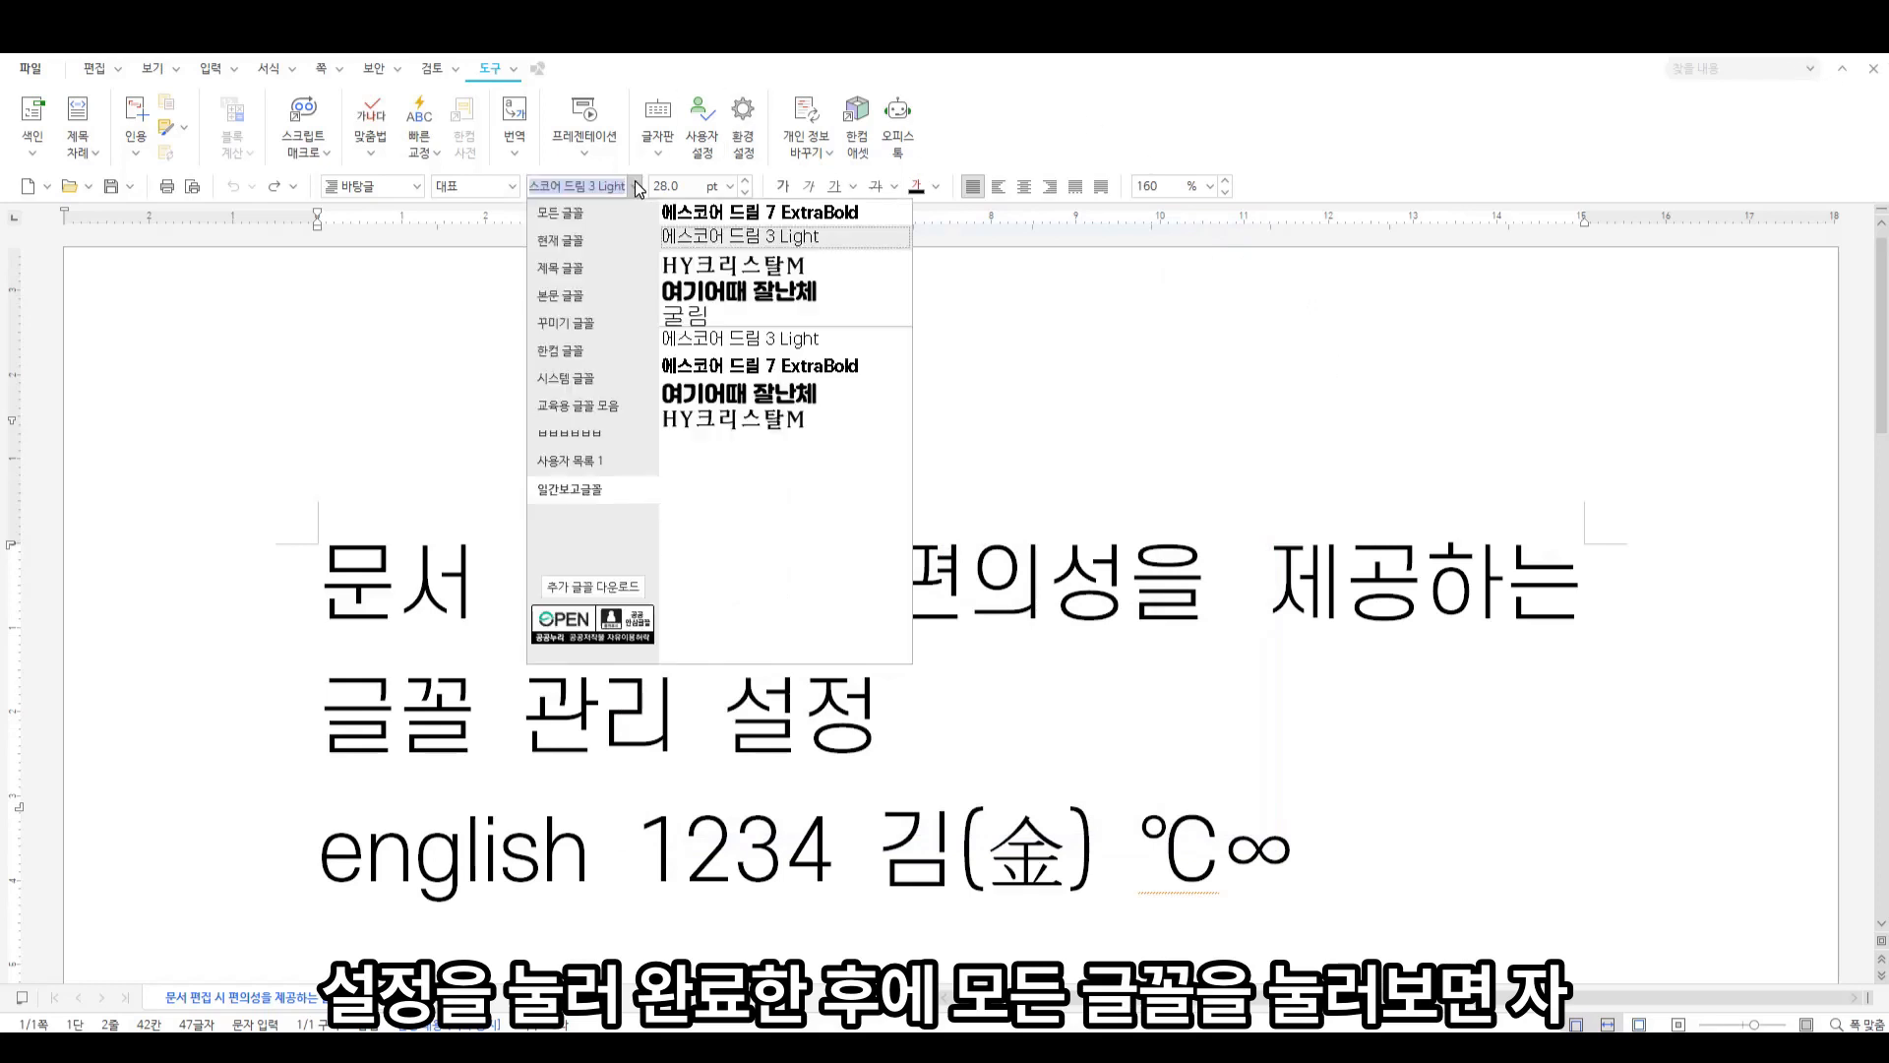
left_click(602, 212)
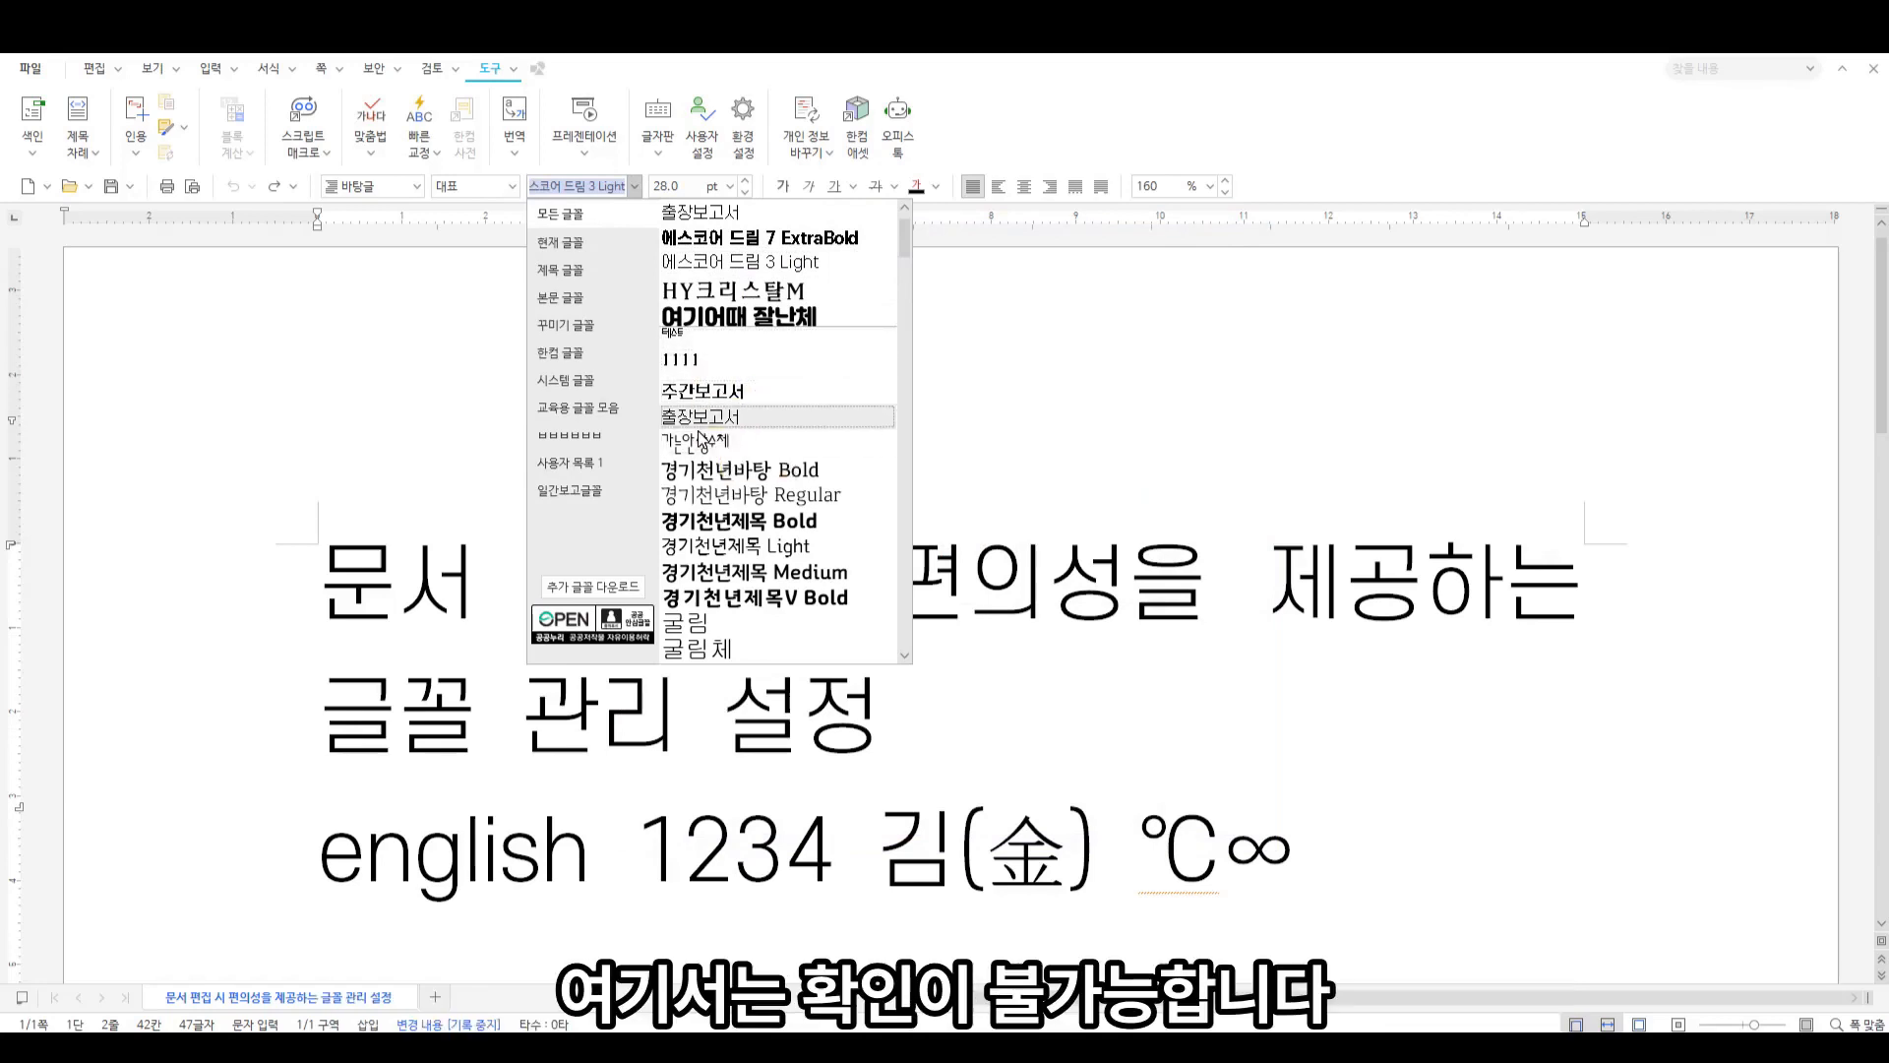
left_click(1121, 374)
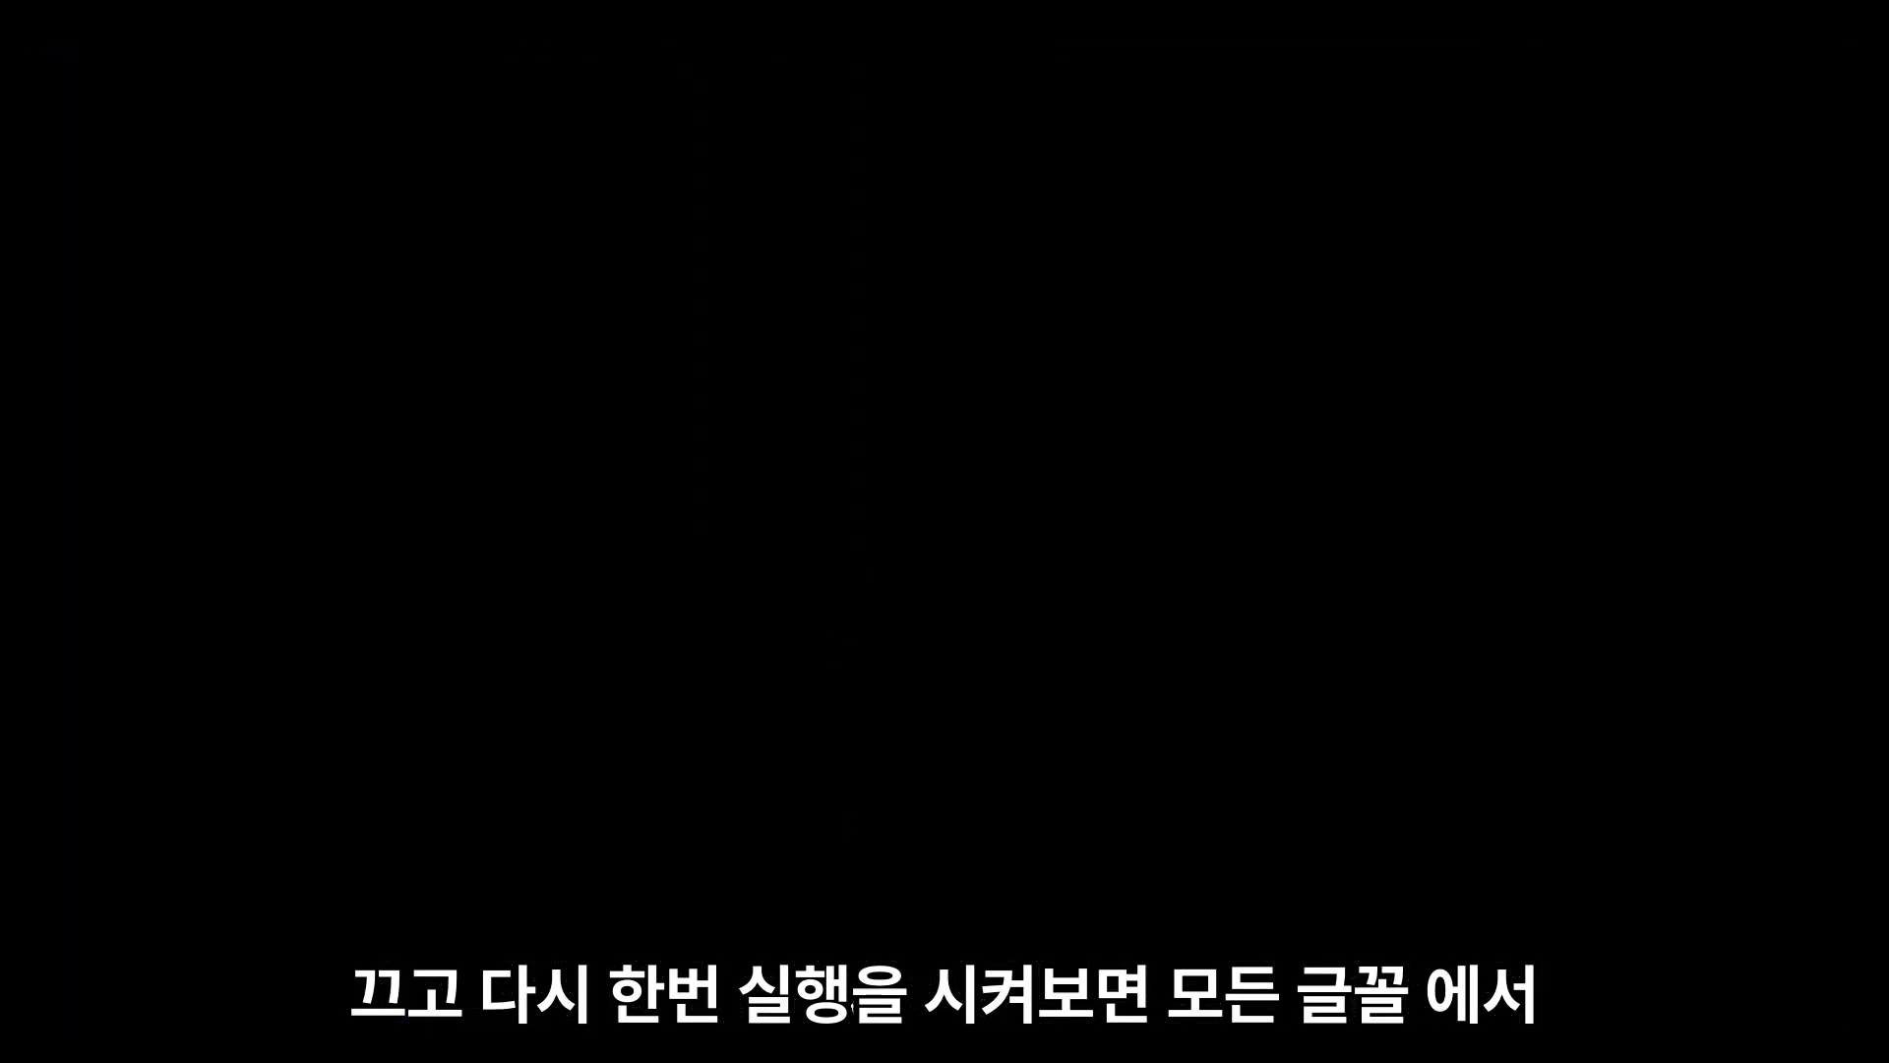
Launch 한글 2022 again and check the 모든 글꼴 list for the 주간보고양식 representative font
left_click(738, 1045)
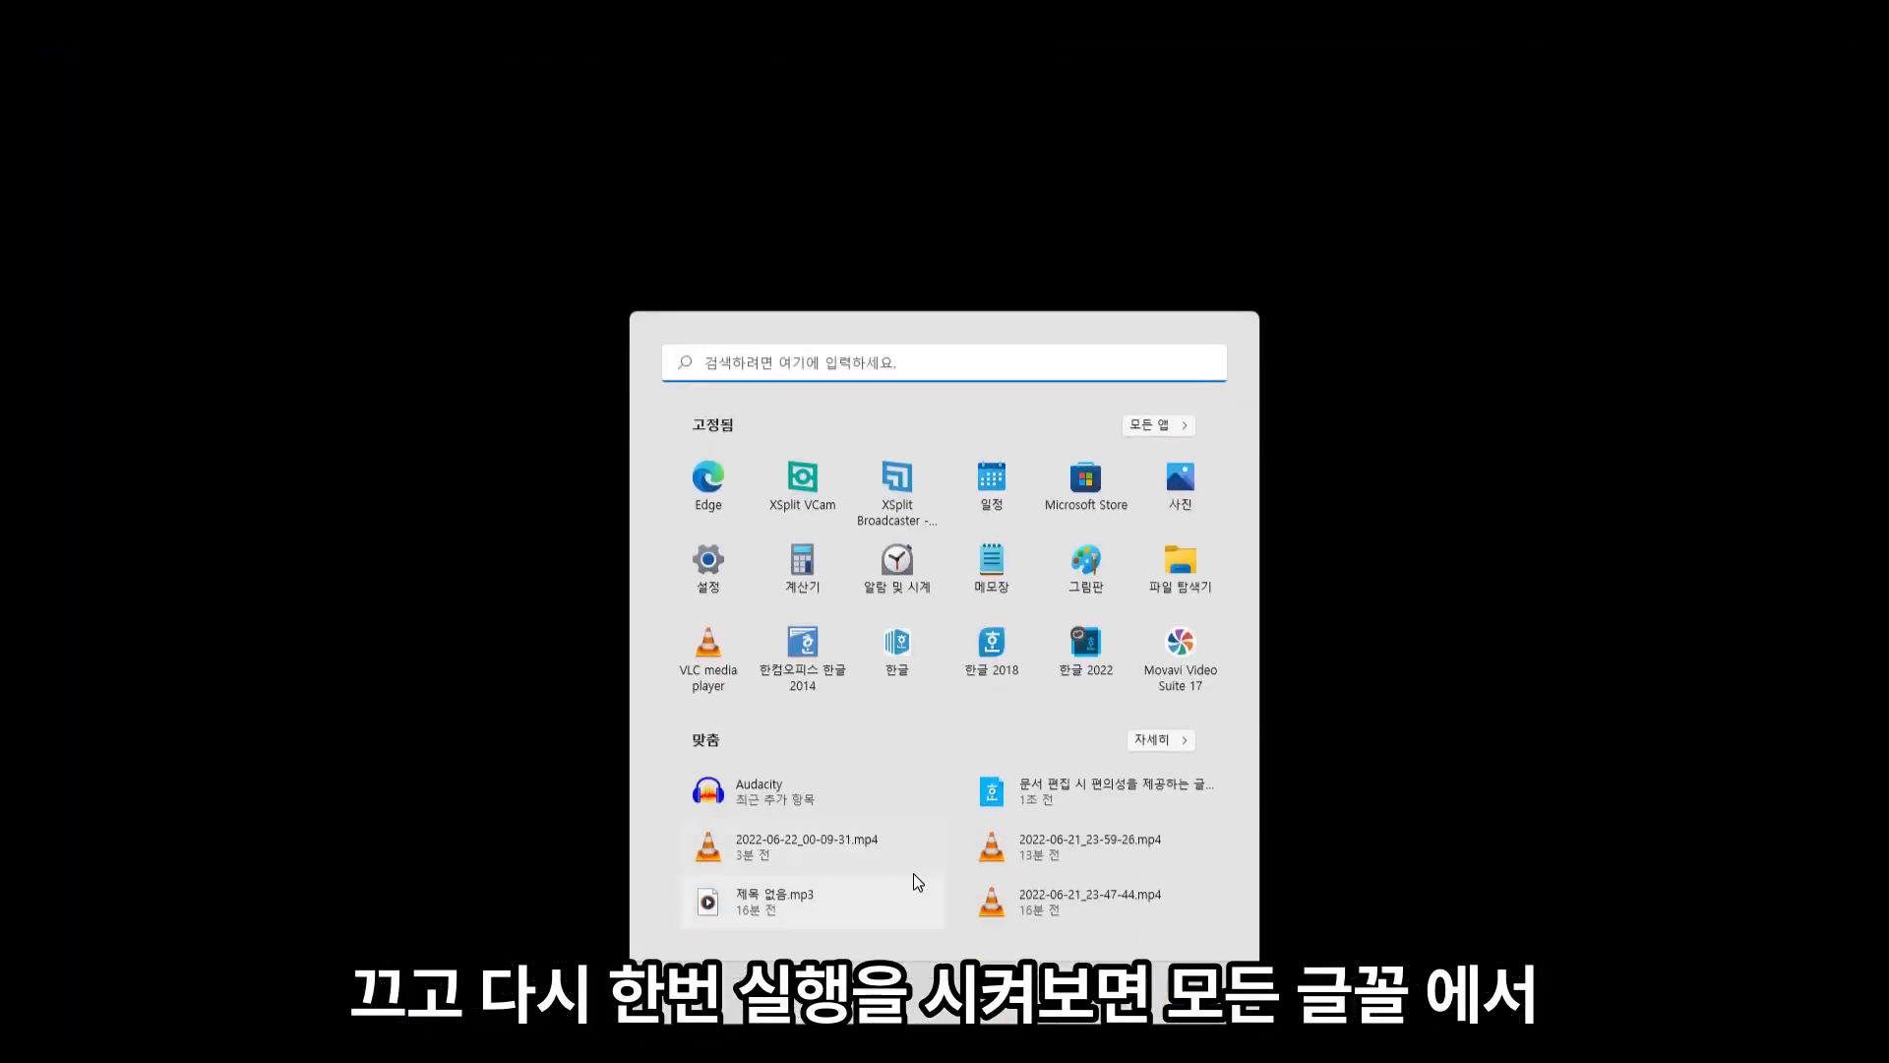
left_click(1084, 651)
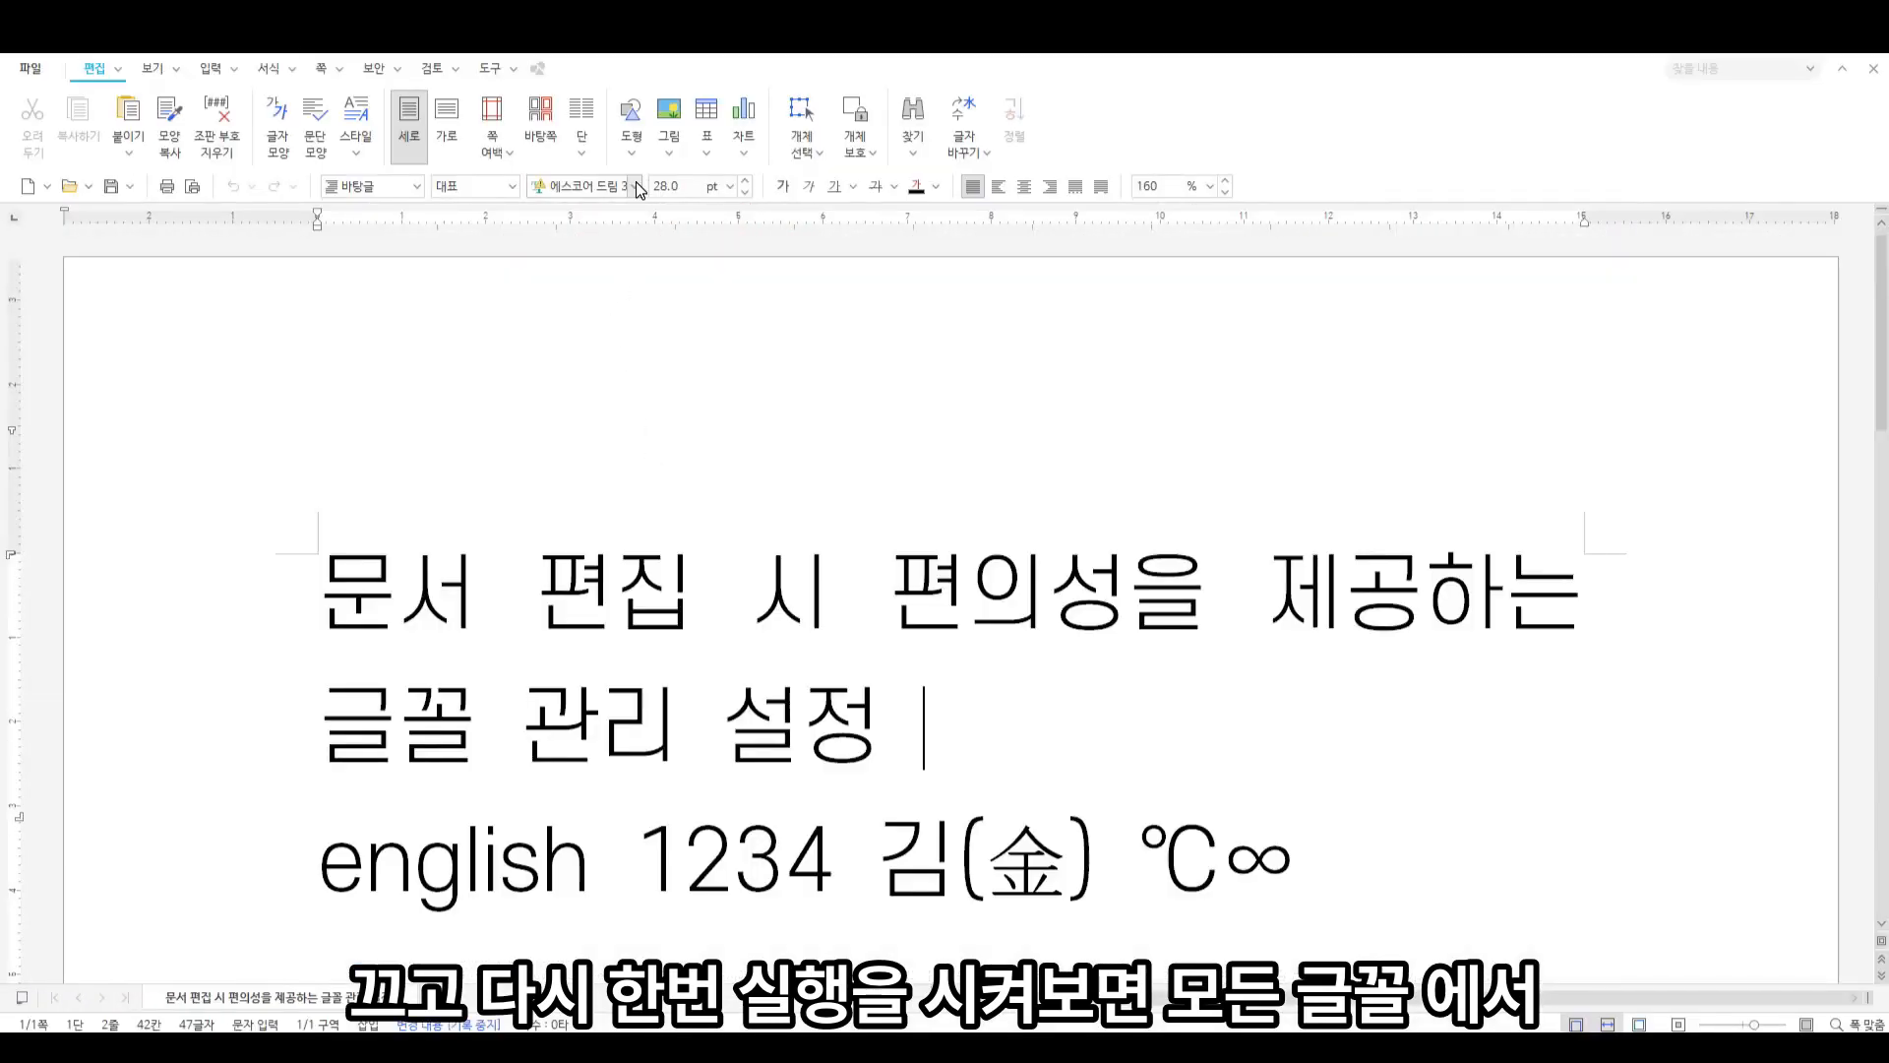
left_click(636, 187)
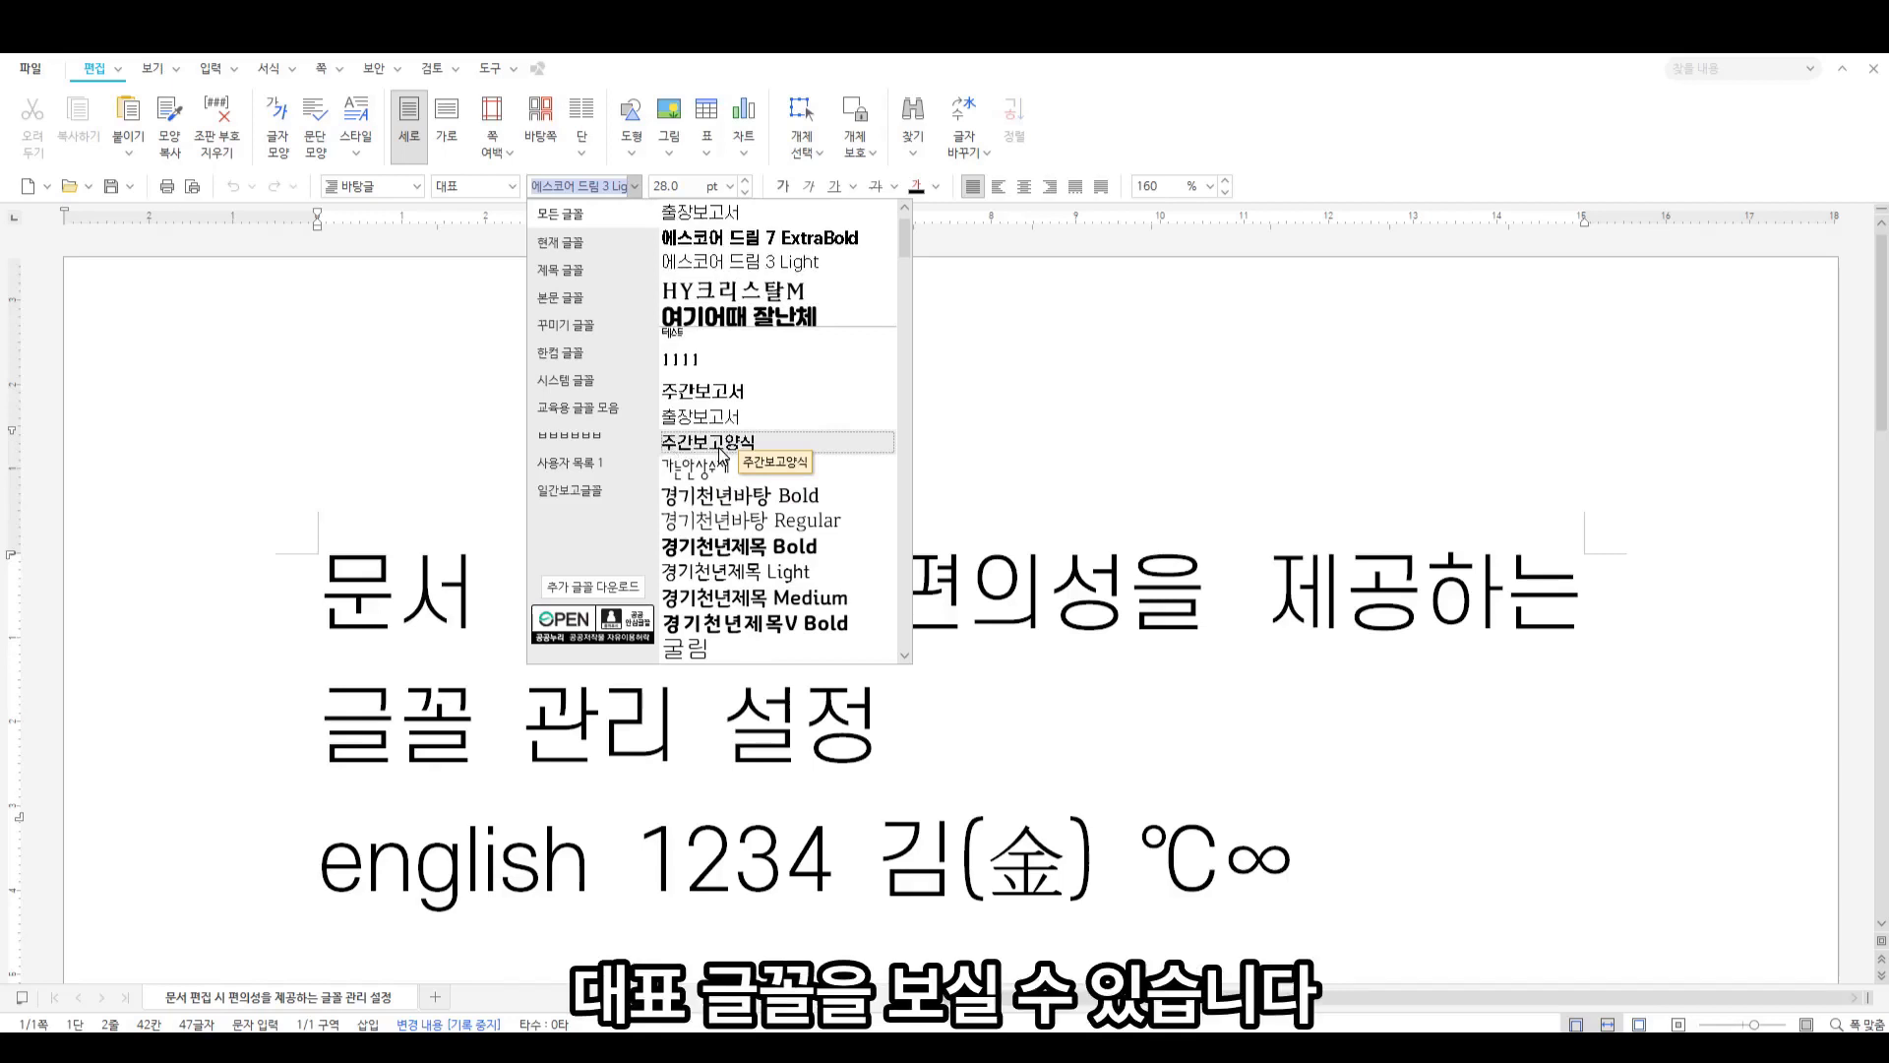
left_click(1044, 818)
Apply the 주간보고양식 representative font to the line with English, numbers, Hanja and symbols
left_click_drag(323, 853, 1355, 861)
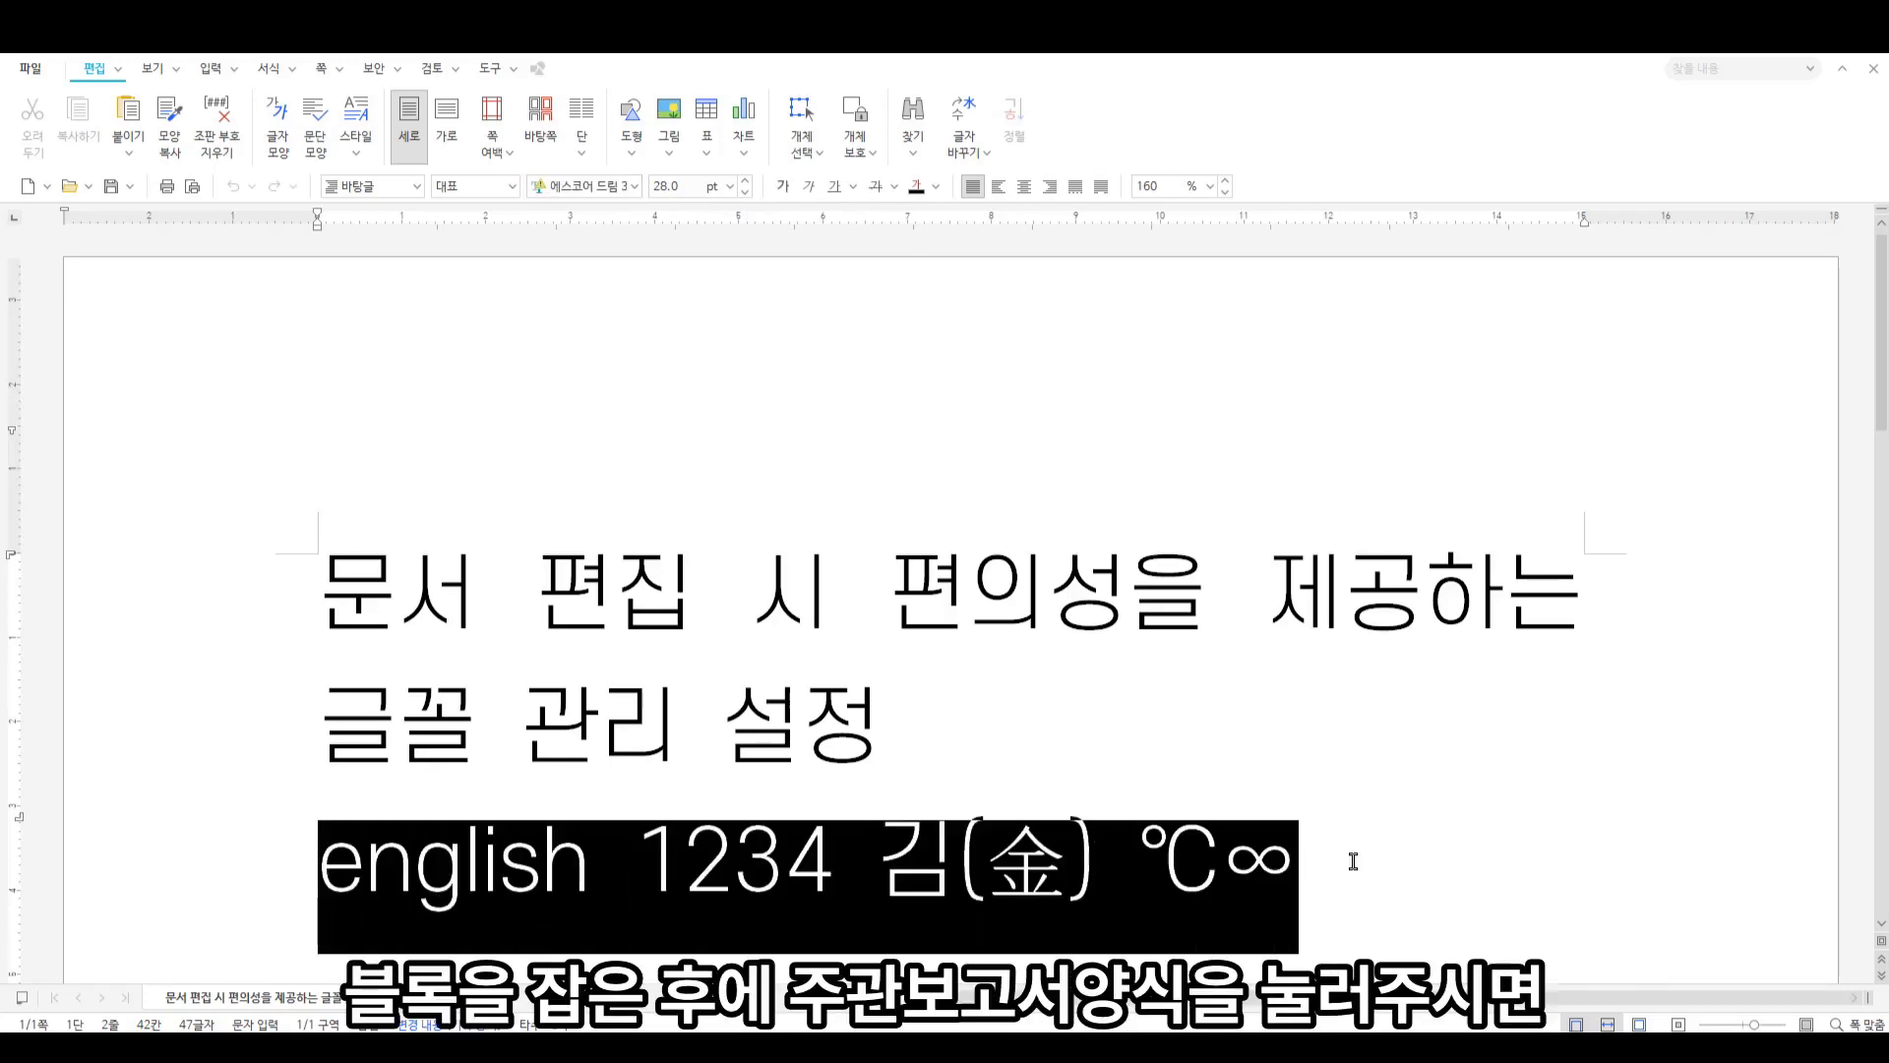
left_click(637, 187)
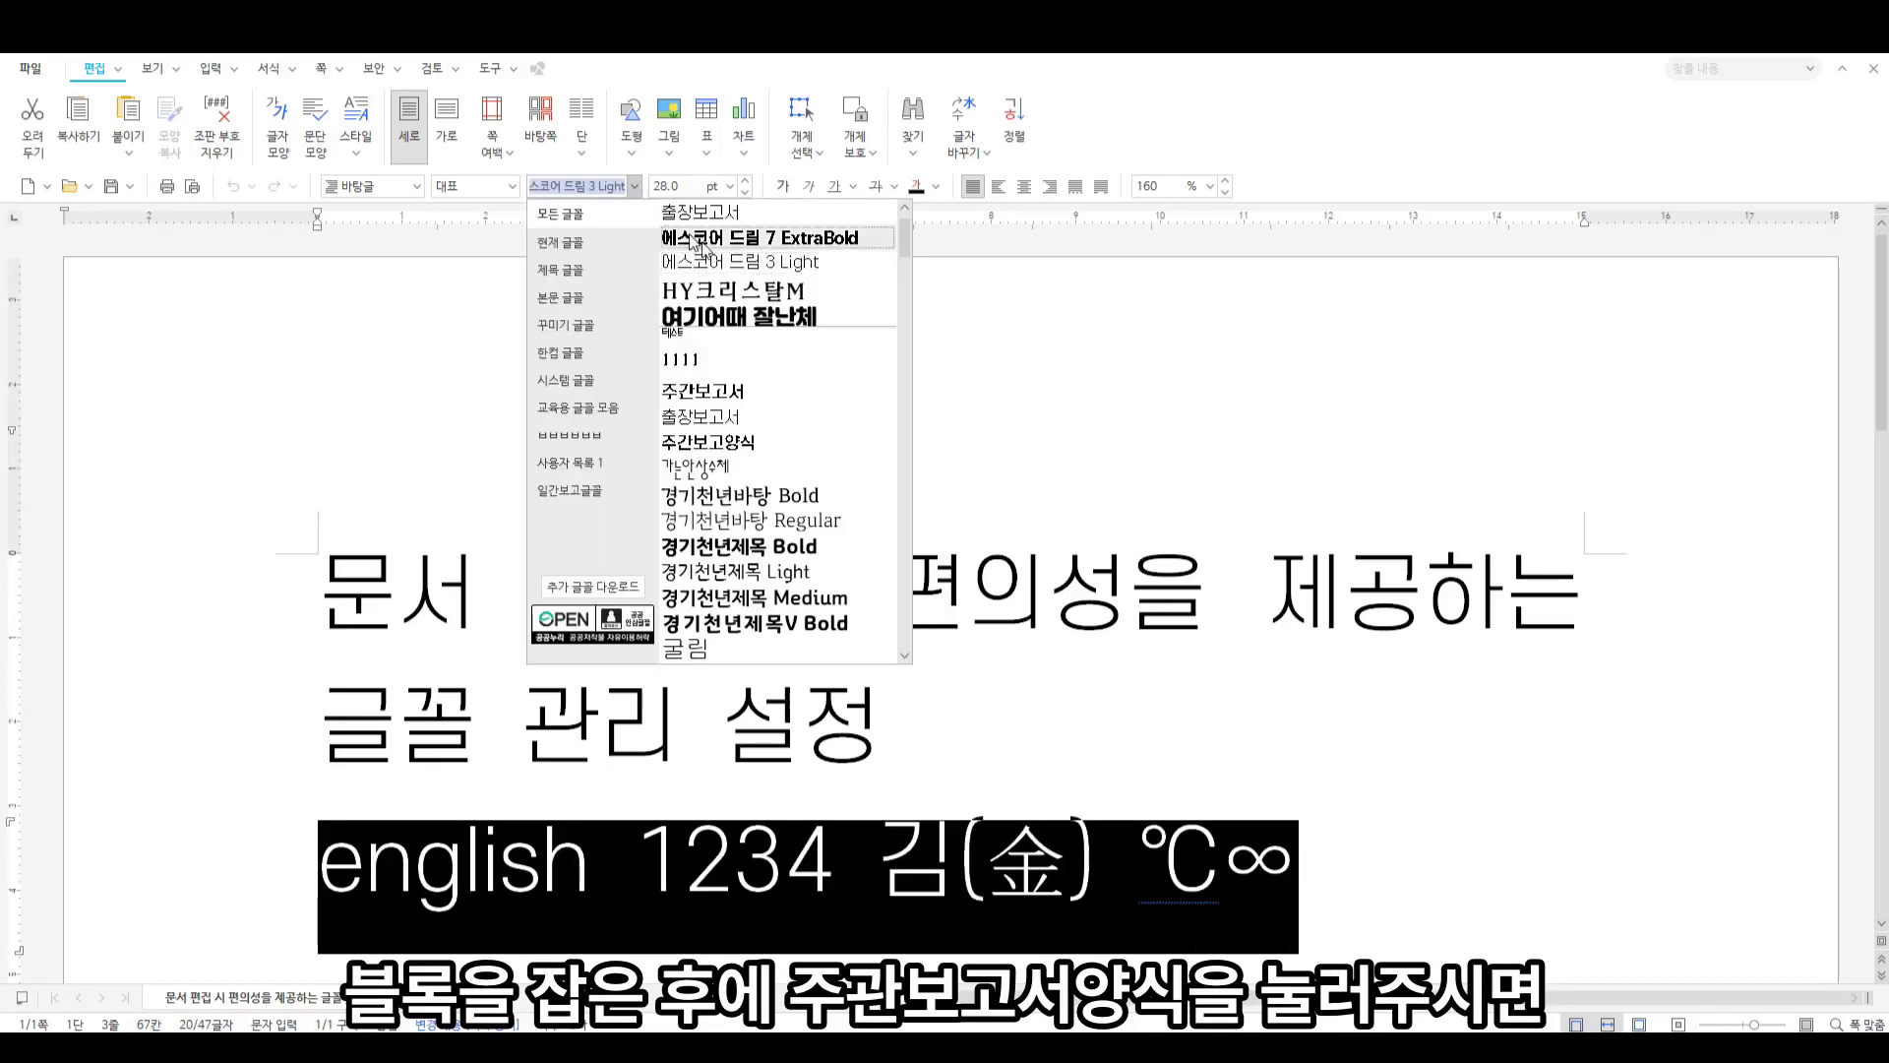
left_click(750, 445)
left_click(976, 767)
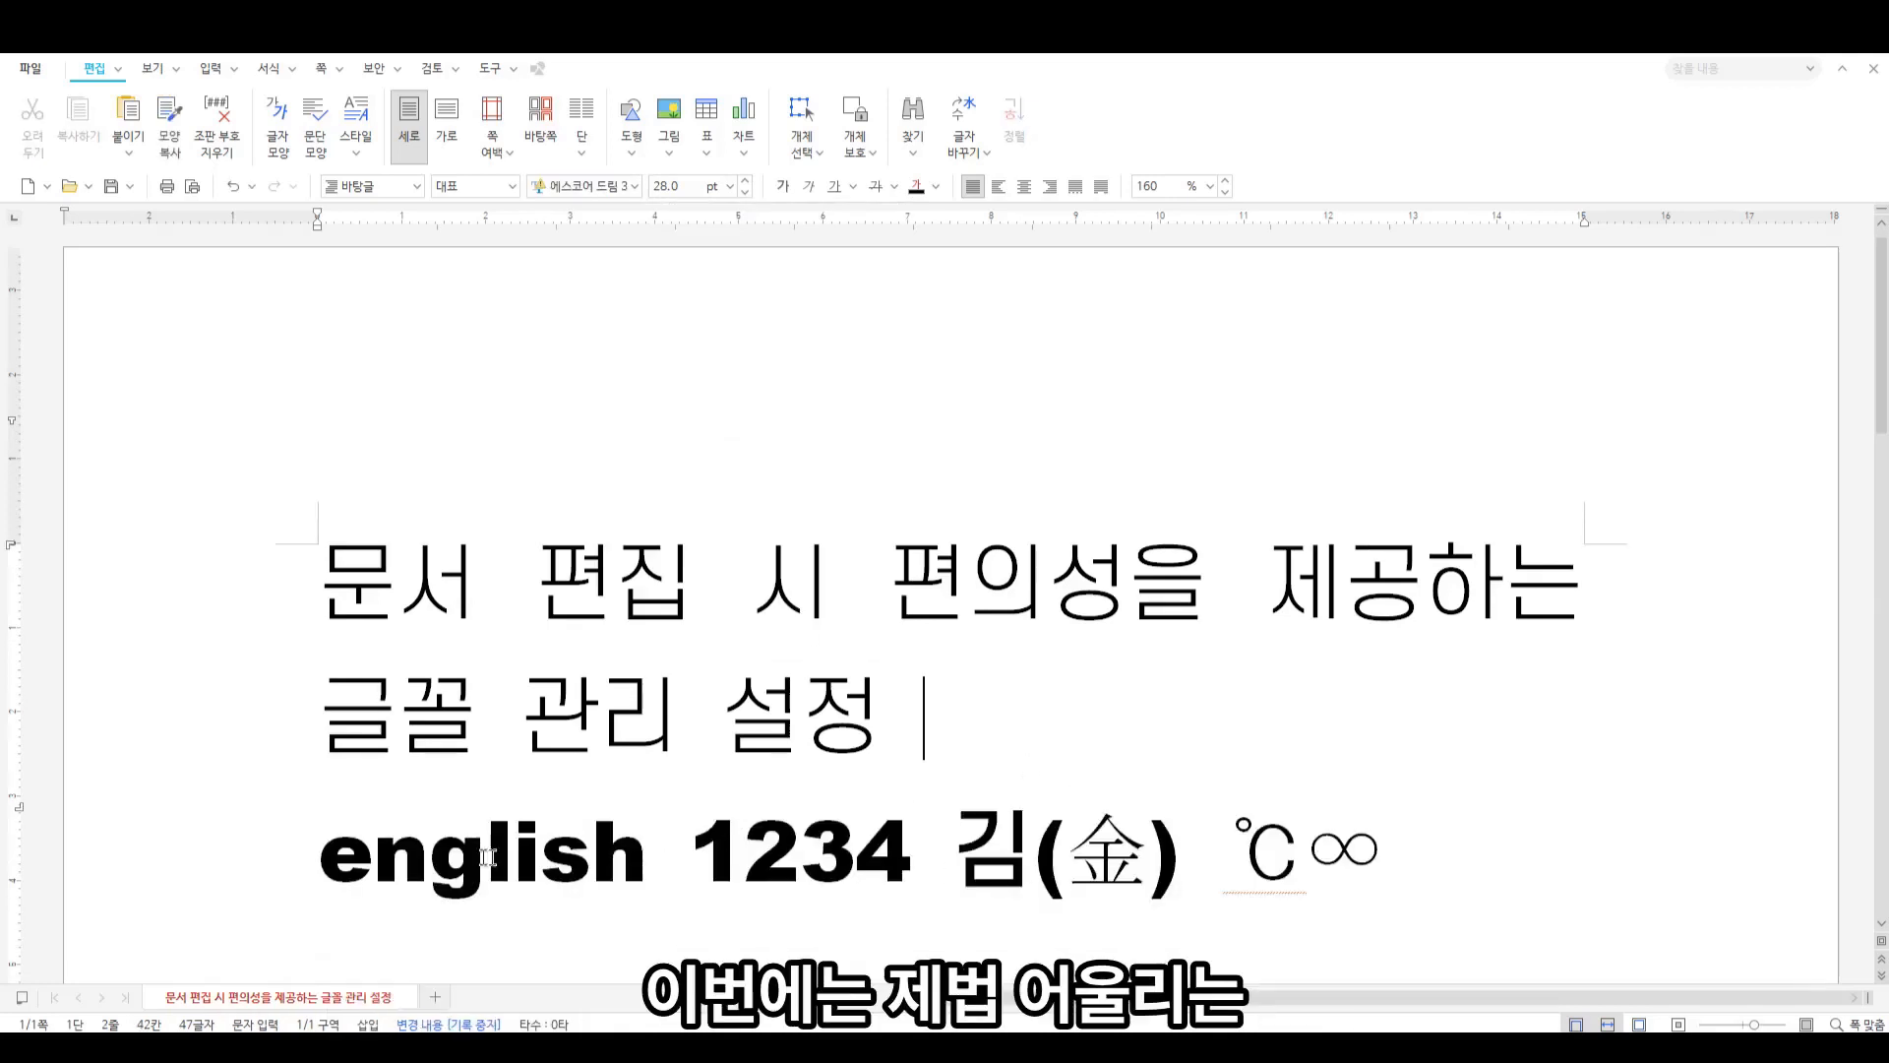
left_click_drag(316, 866, 1481, 887)
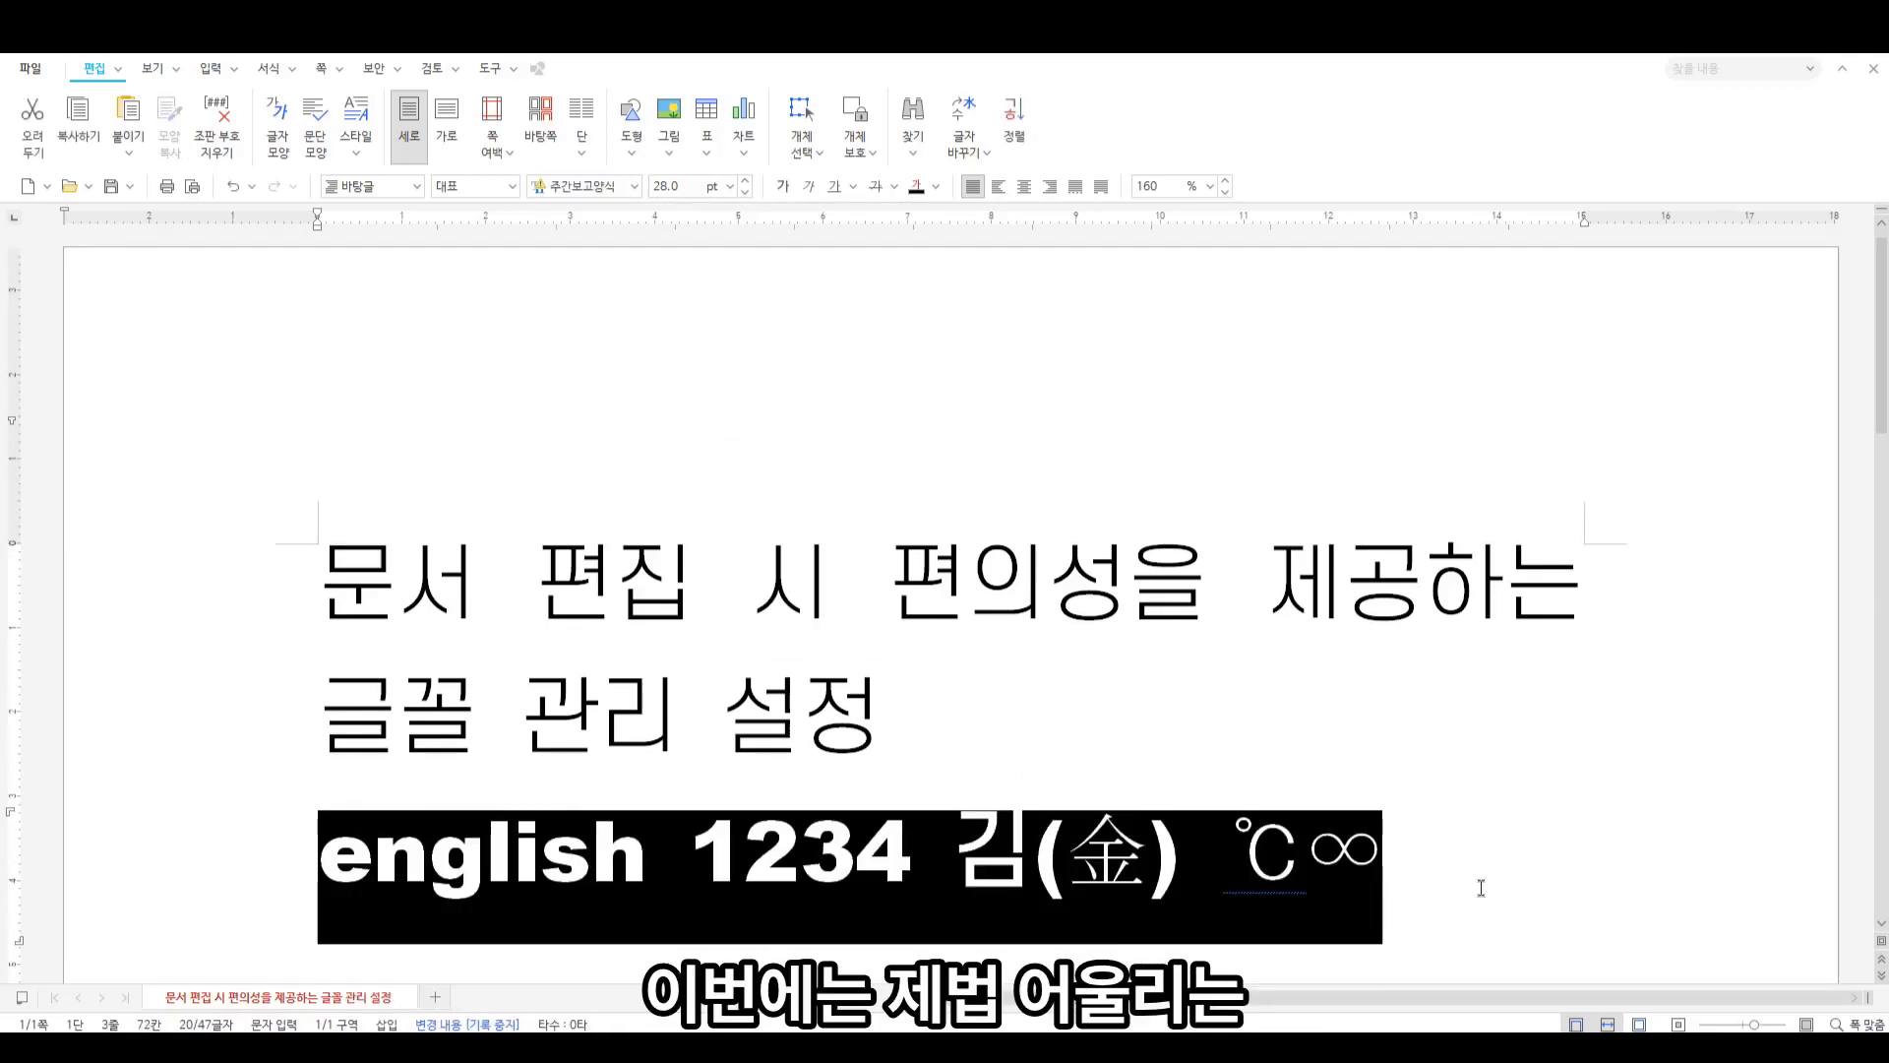
left_click(1481, 888)
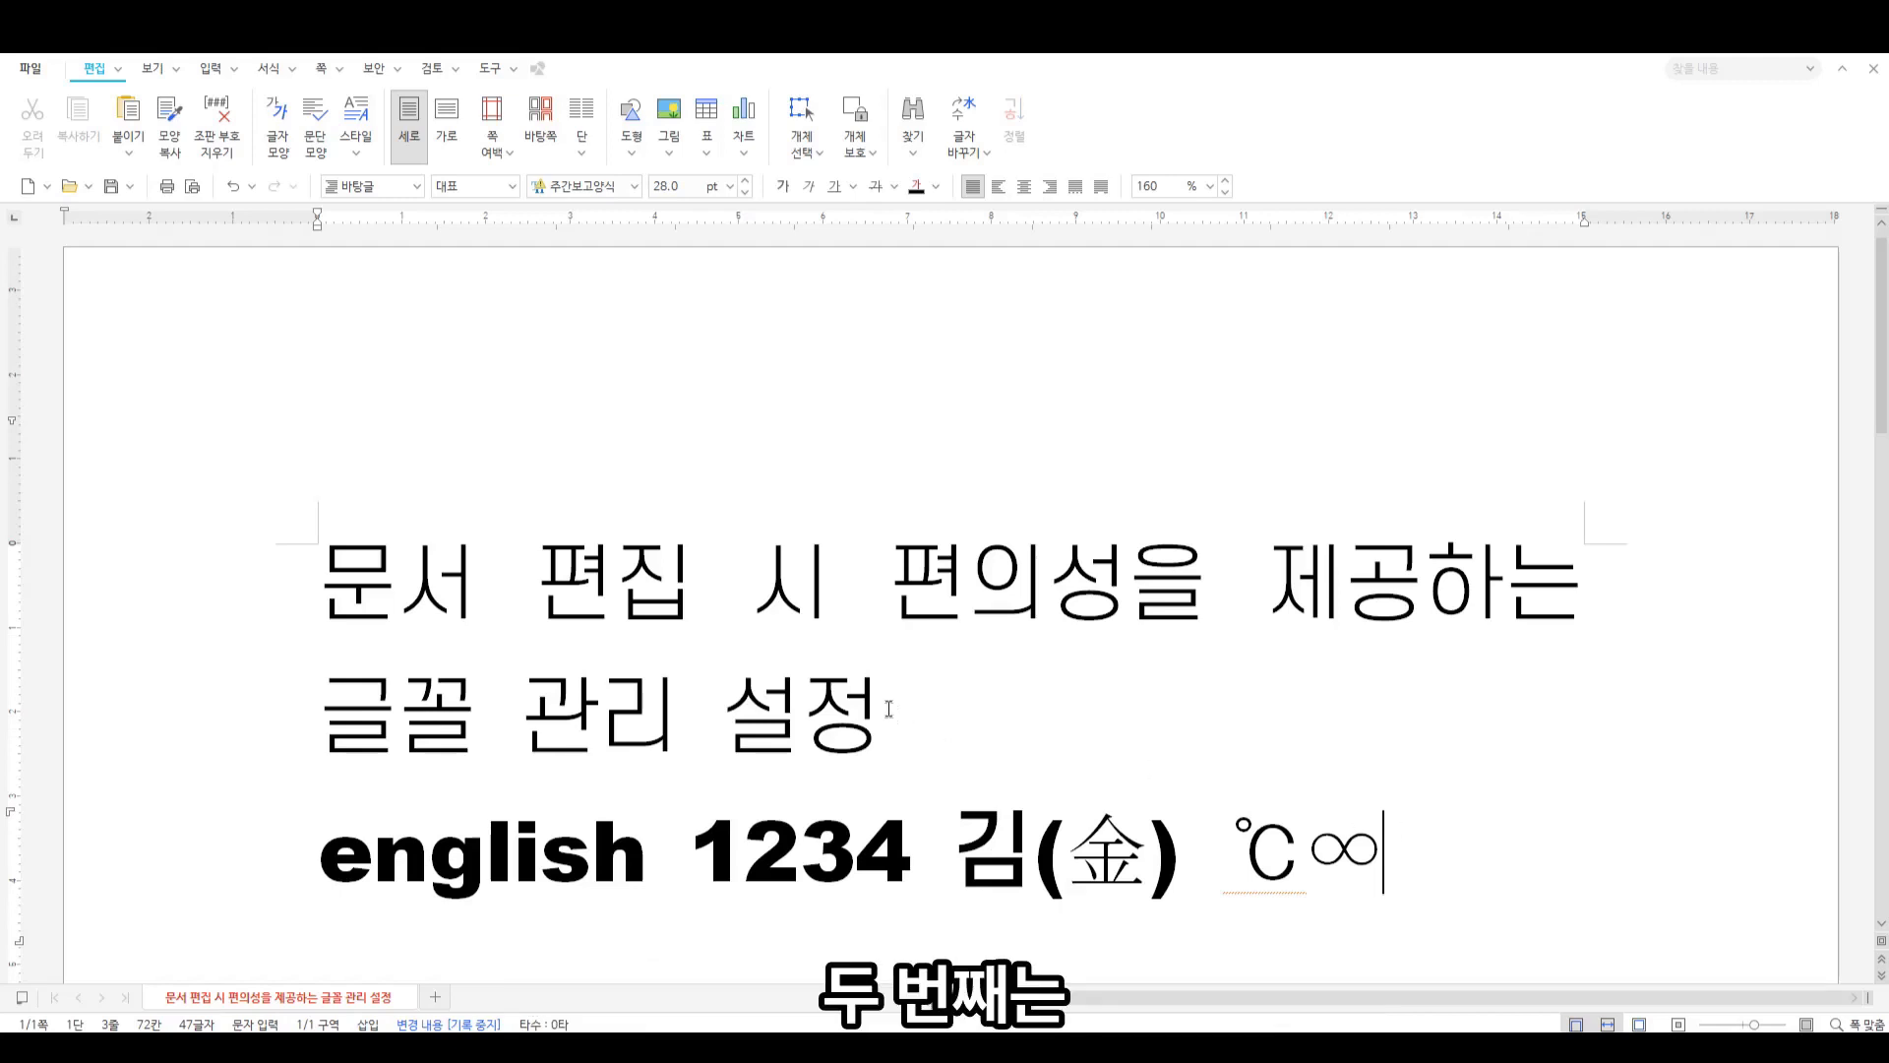
Look through the 모든 글꼴 font list and close it
left_click(639, 183)
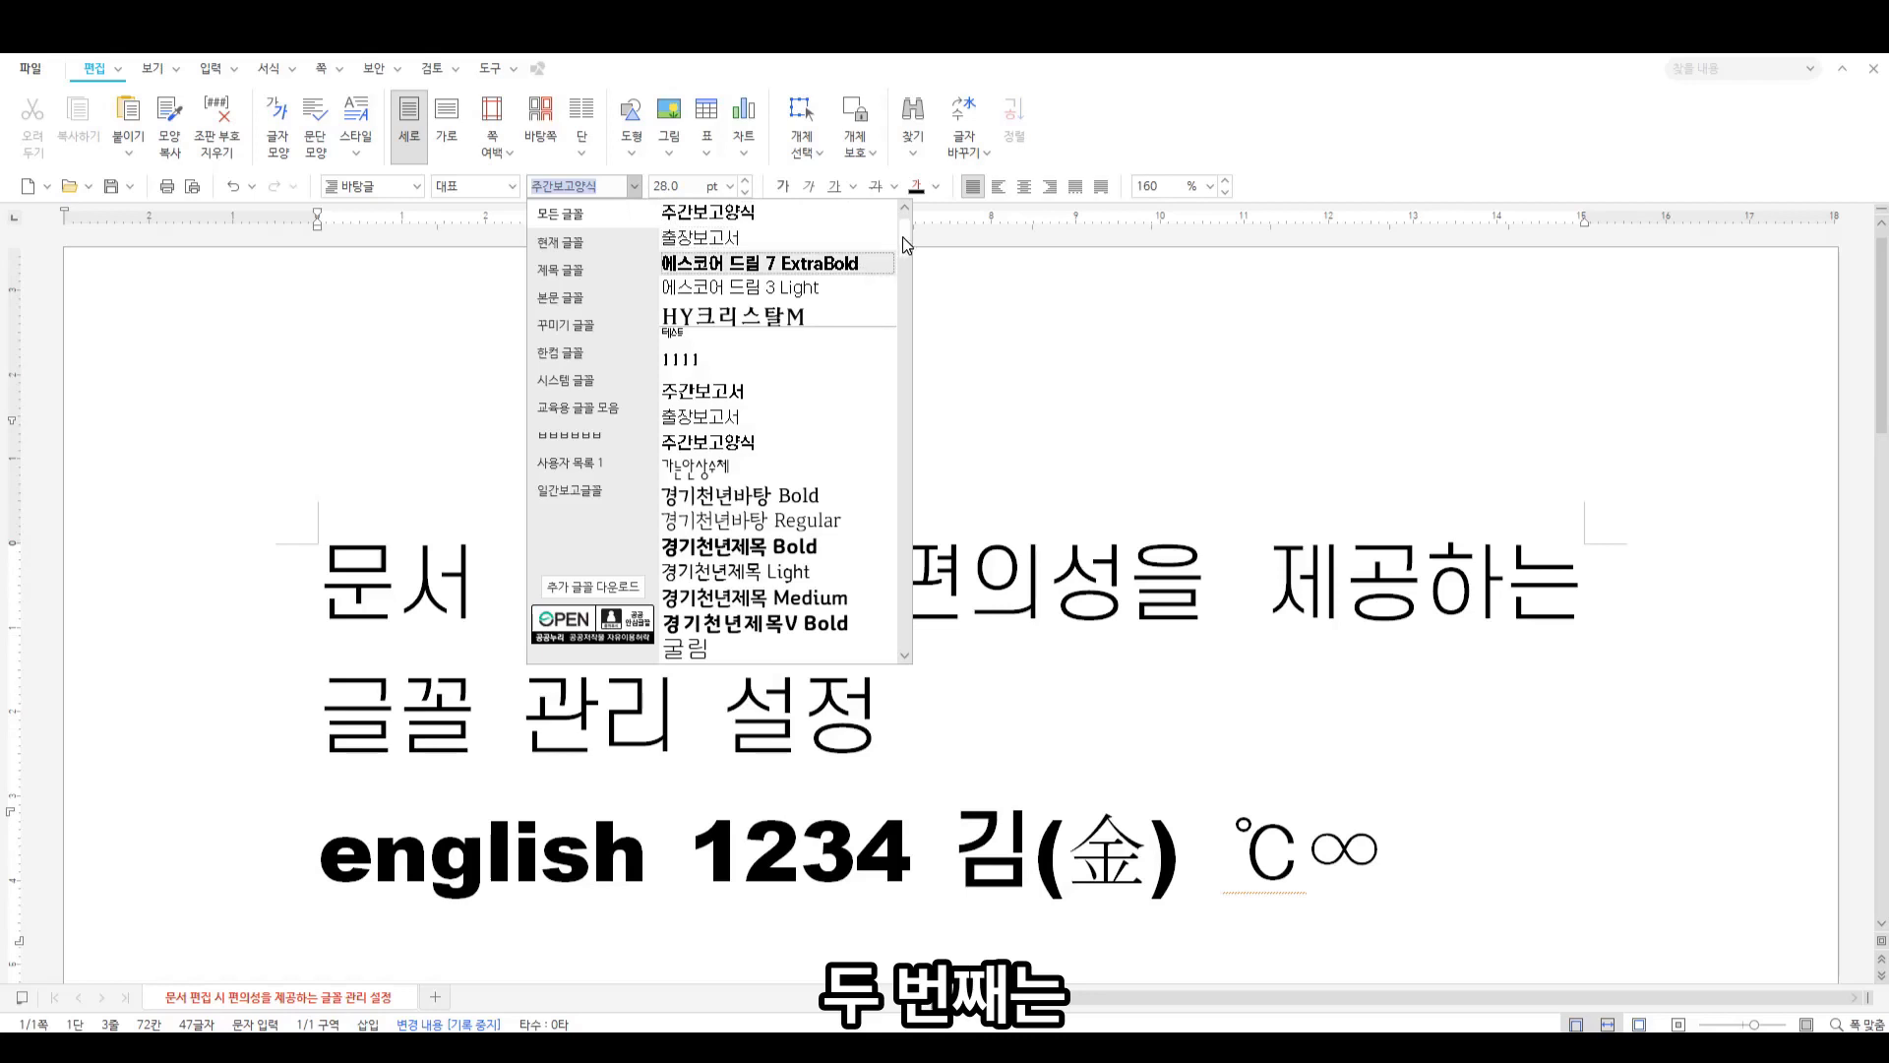
scroll(901, 236, "down", 15)
scroll(903, 305, "up", 15)
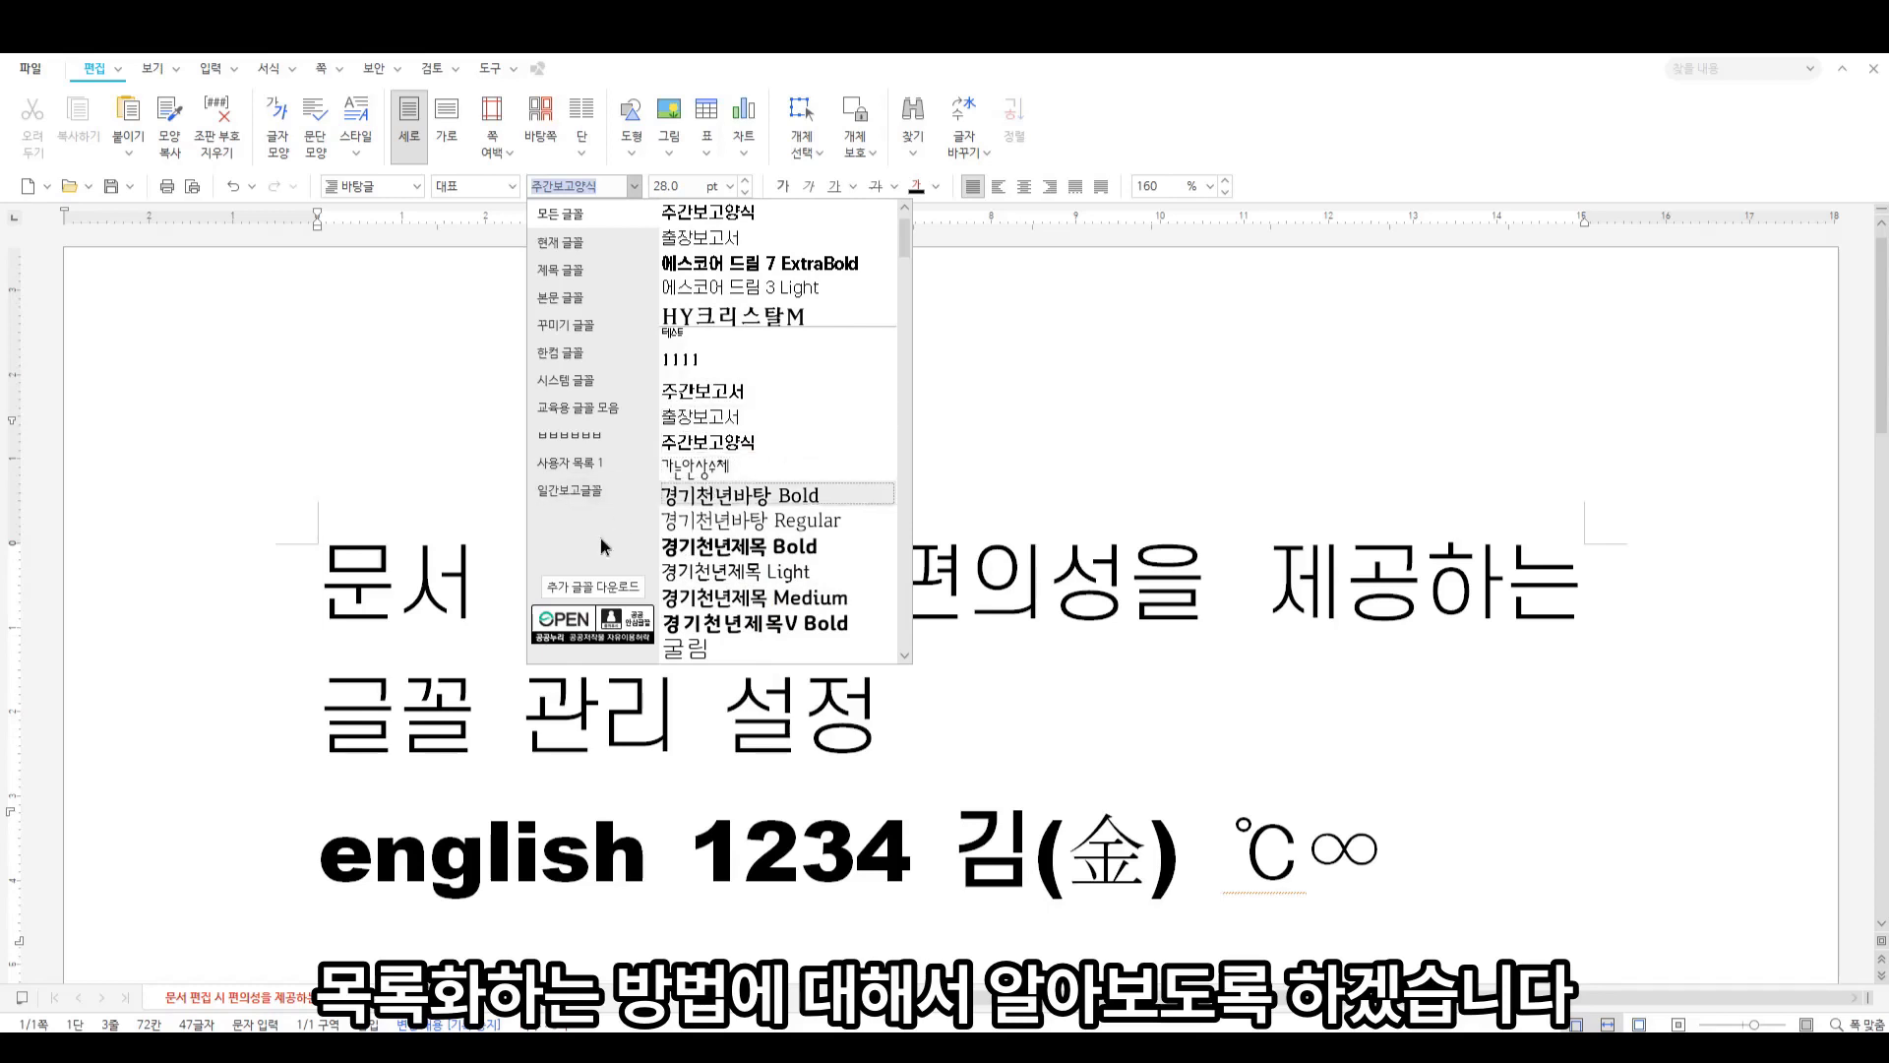
left_click(347, 482)
Open 글꼴 목록 설정 from the 글꼴 preferences and review the fonts in the custom lists, ending on 일간보고글꼴
left_click(488, 68)
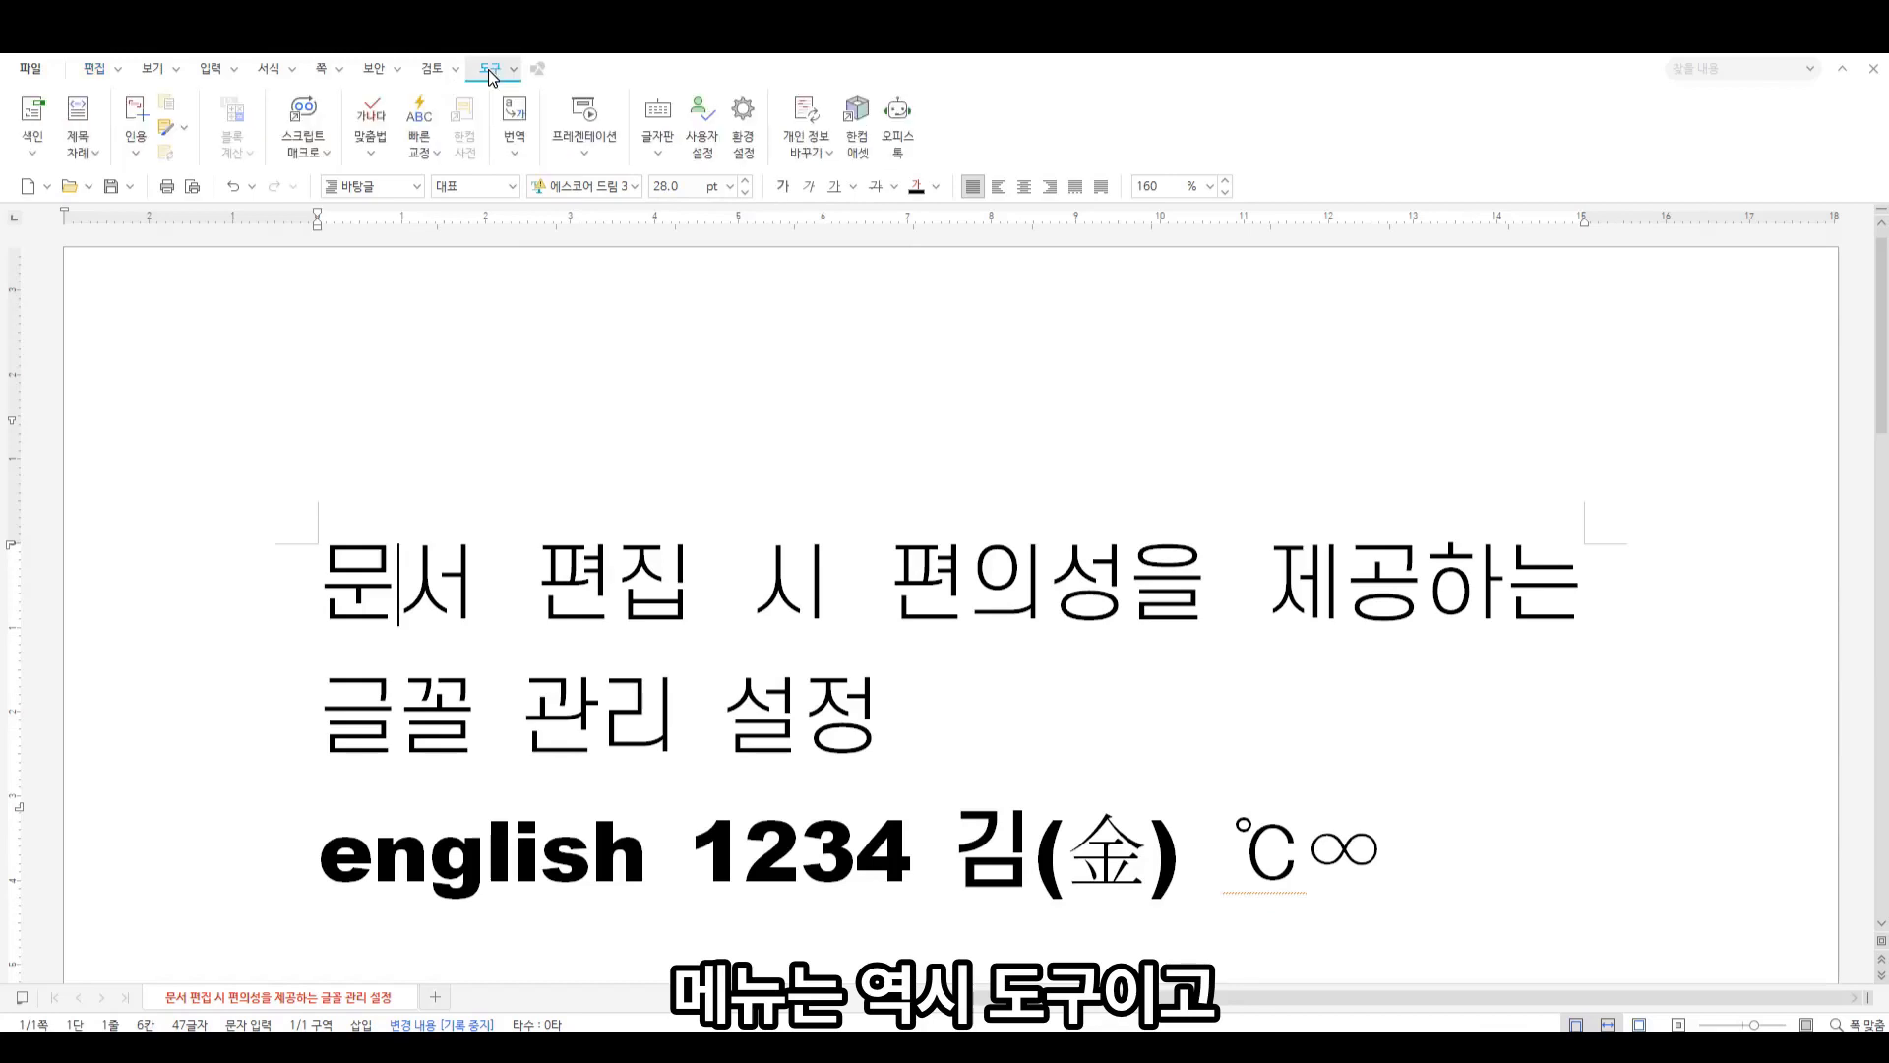
left_click(741, 153)
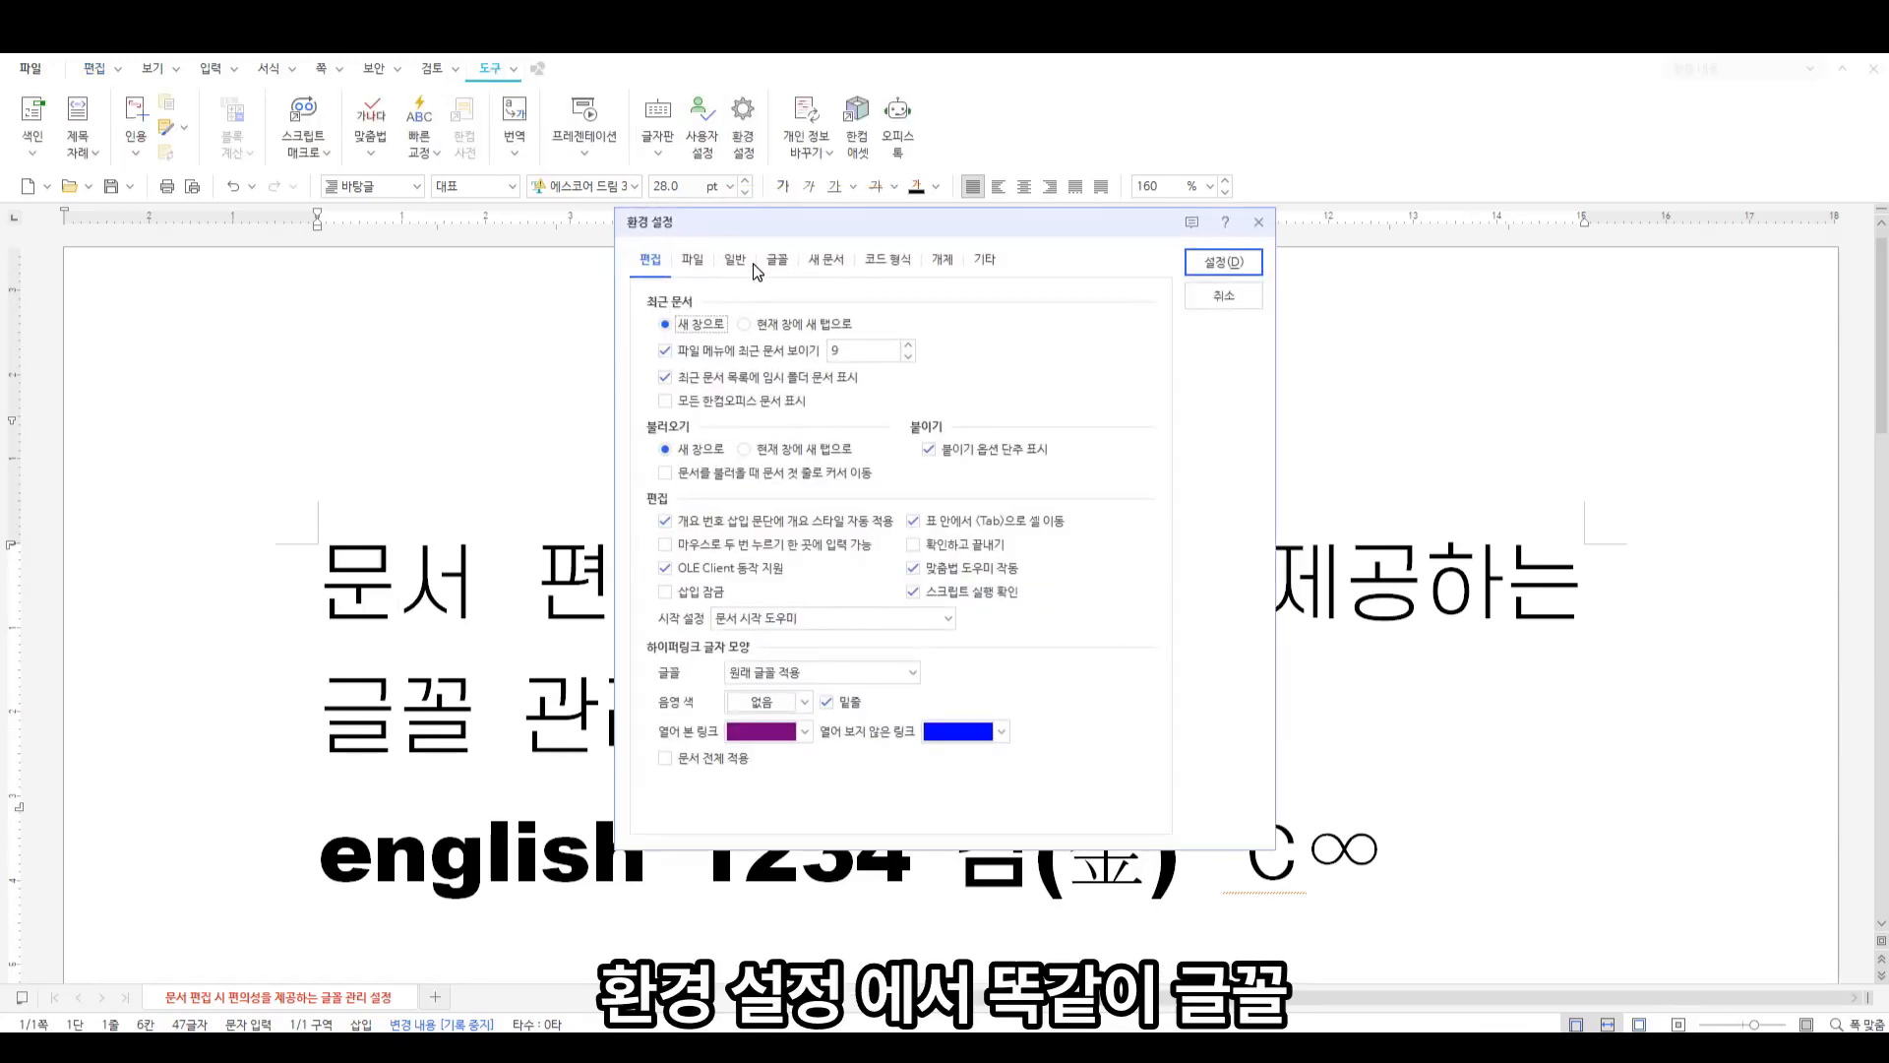
left_click(779, 262)
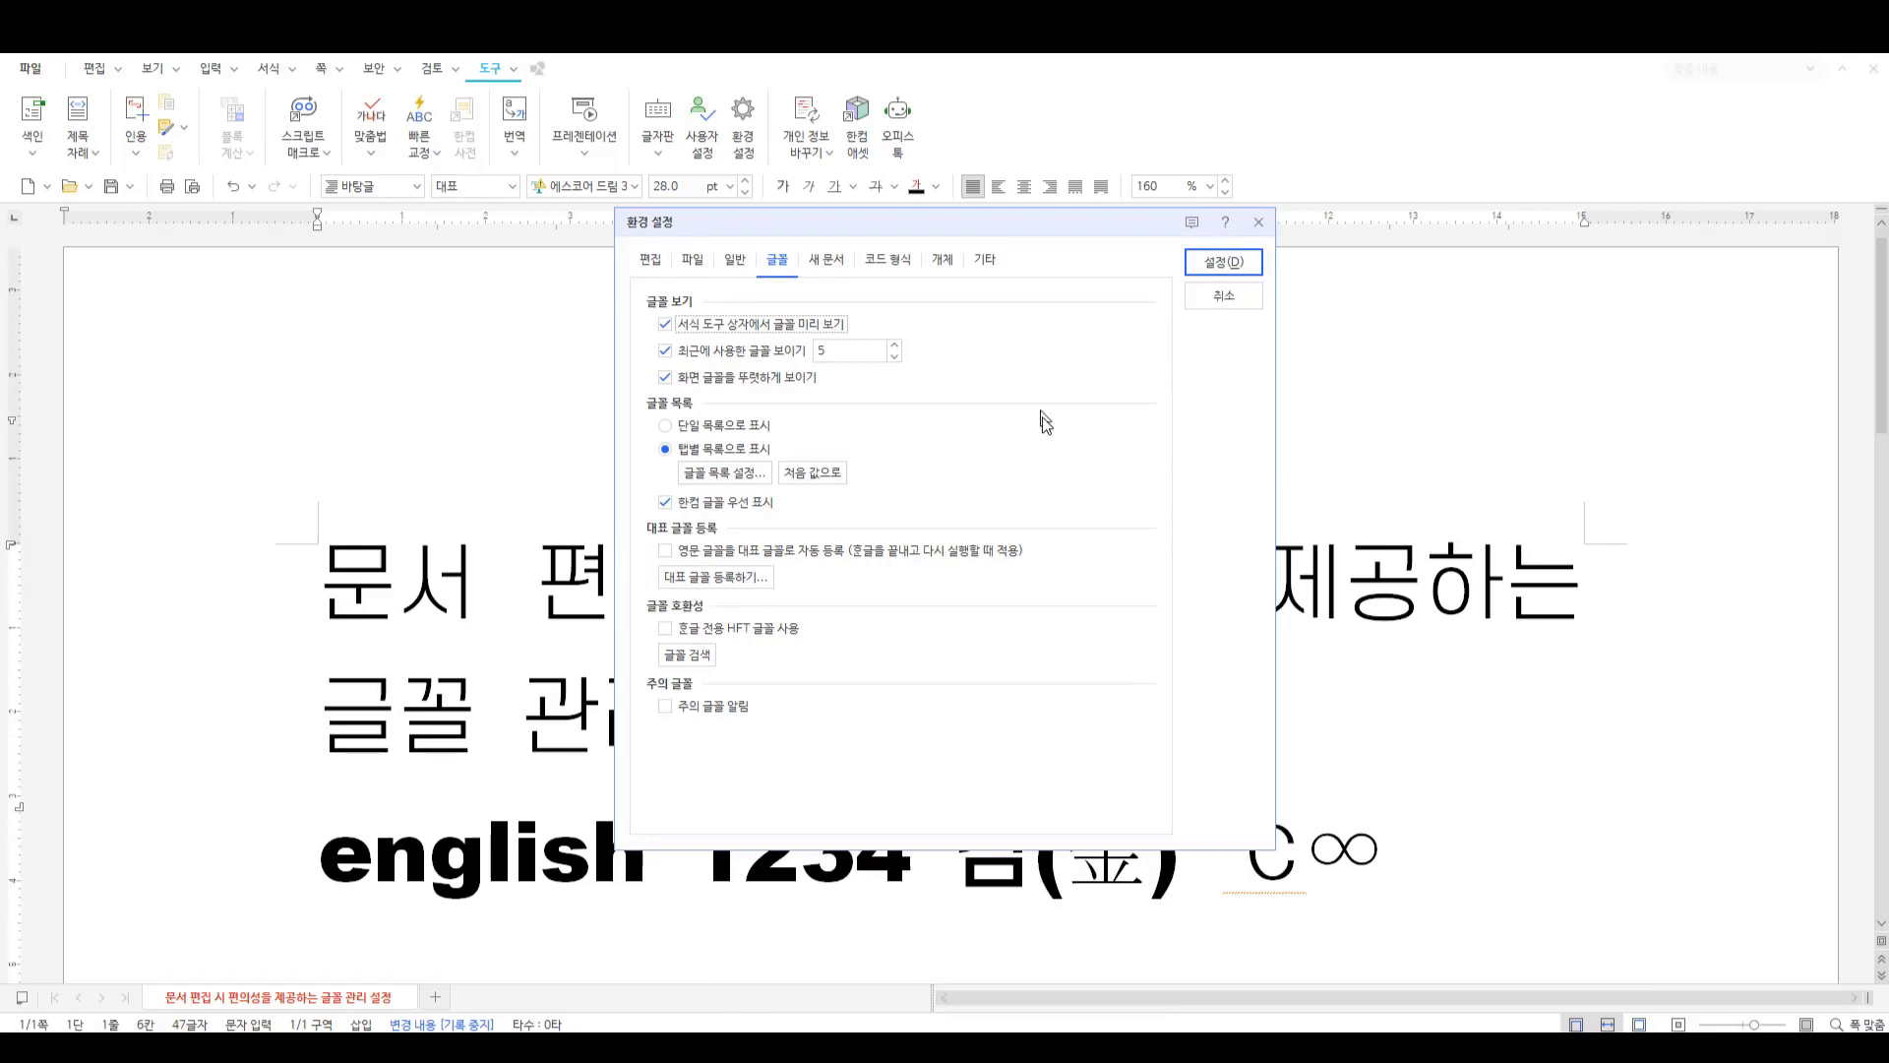
left_click(722, 481)
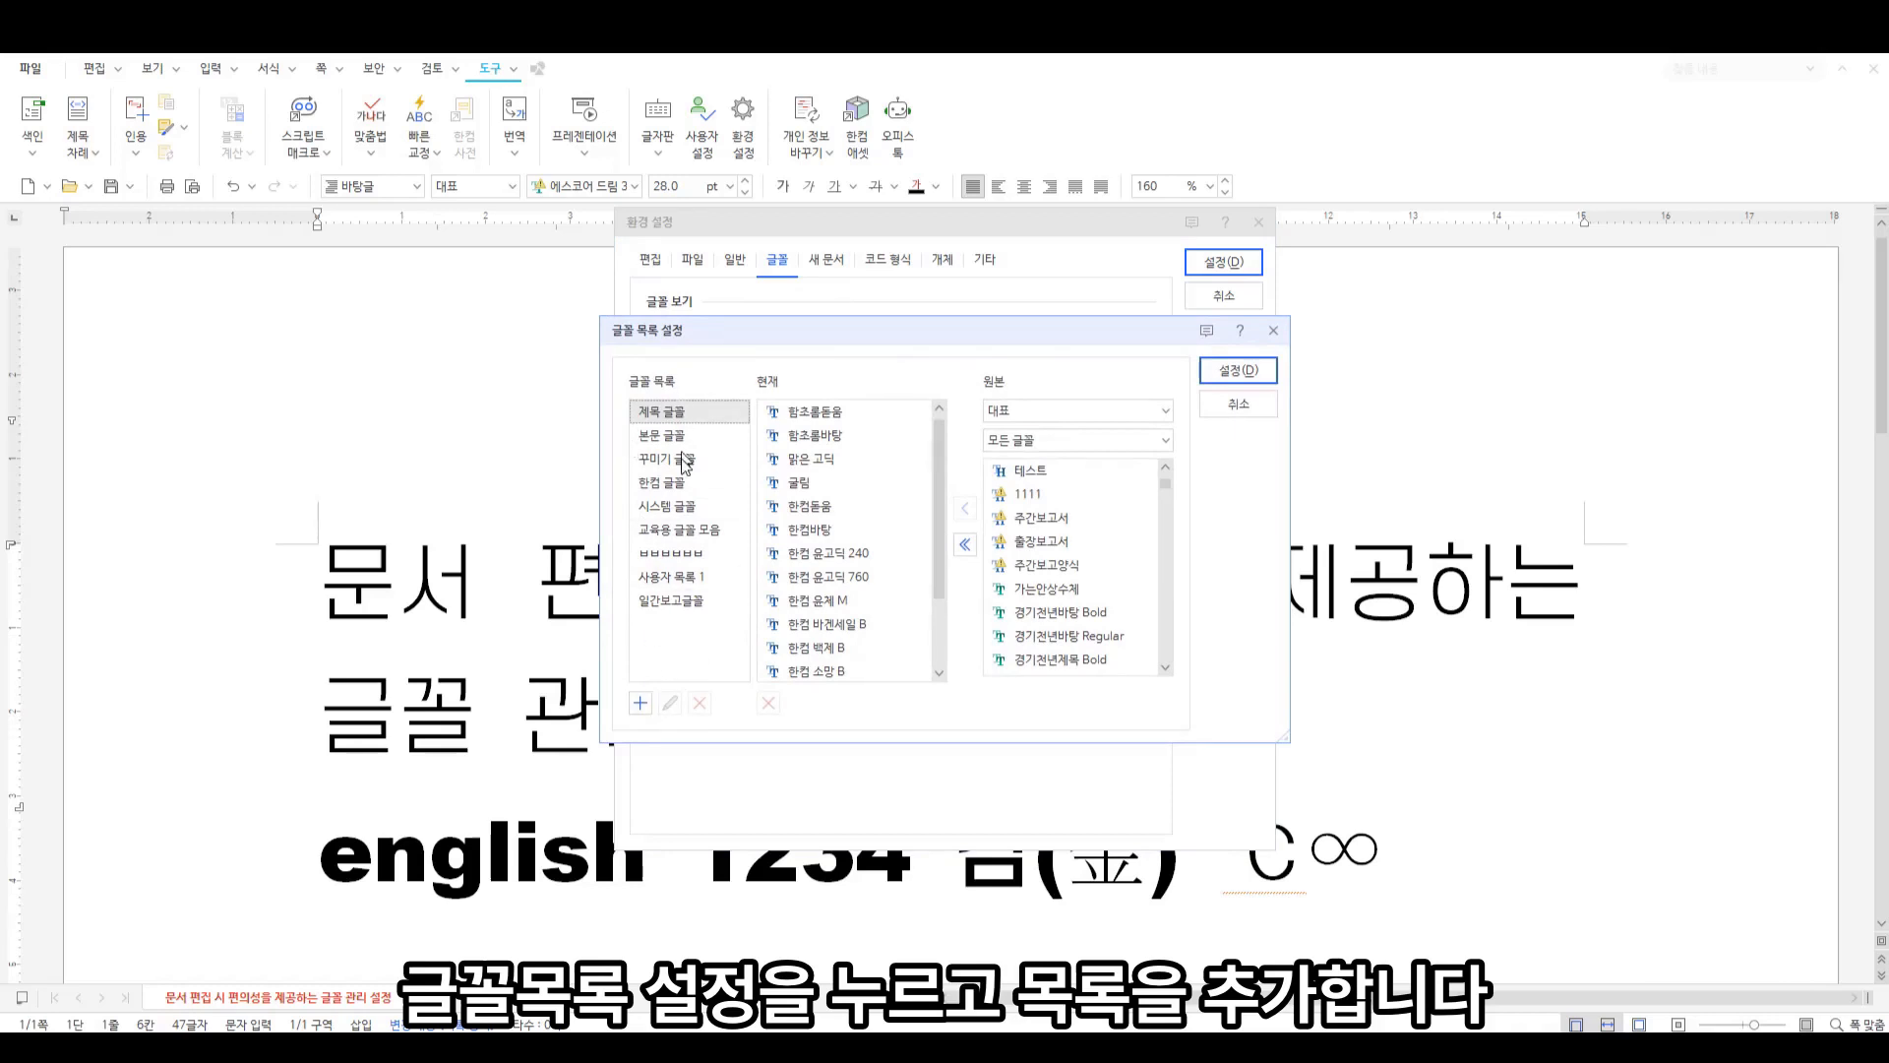
left_click(676, 609)
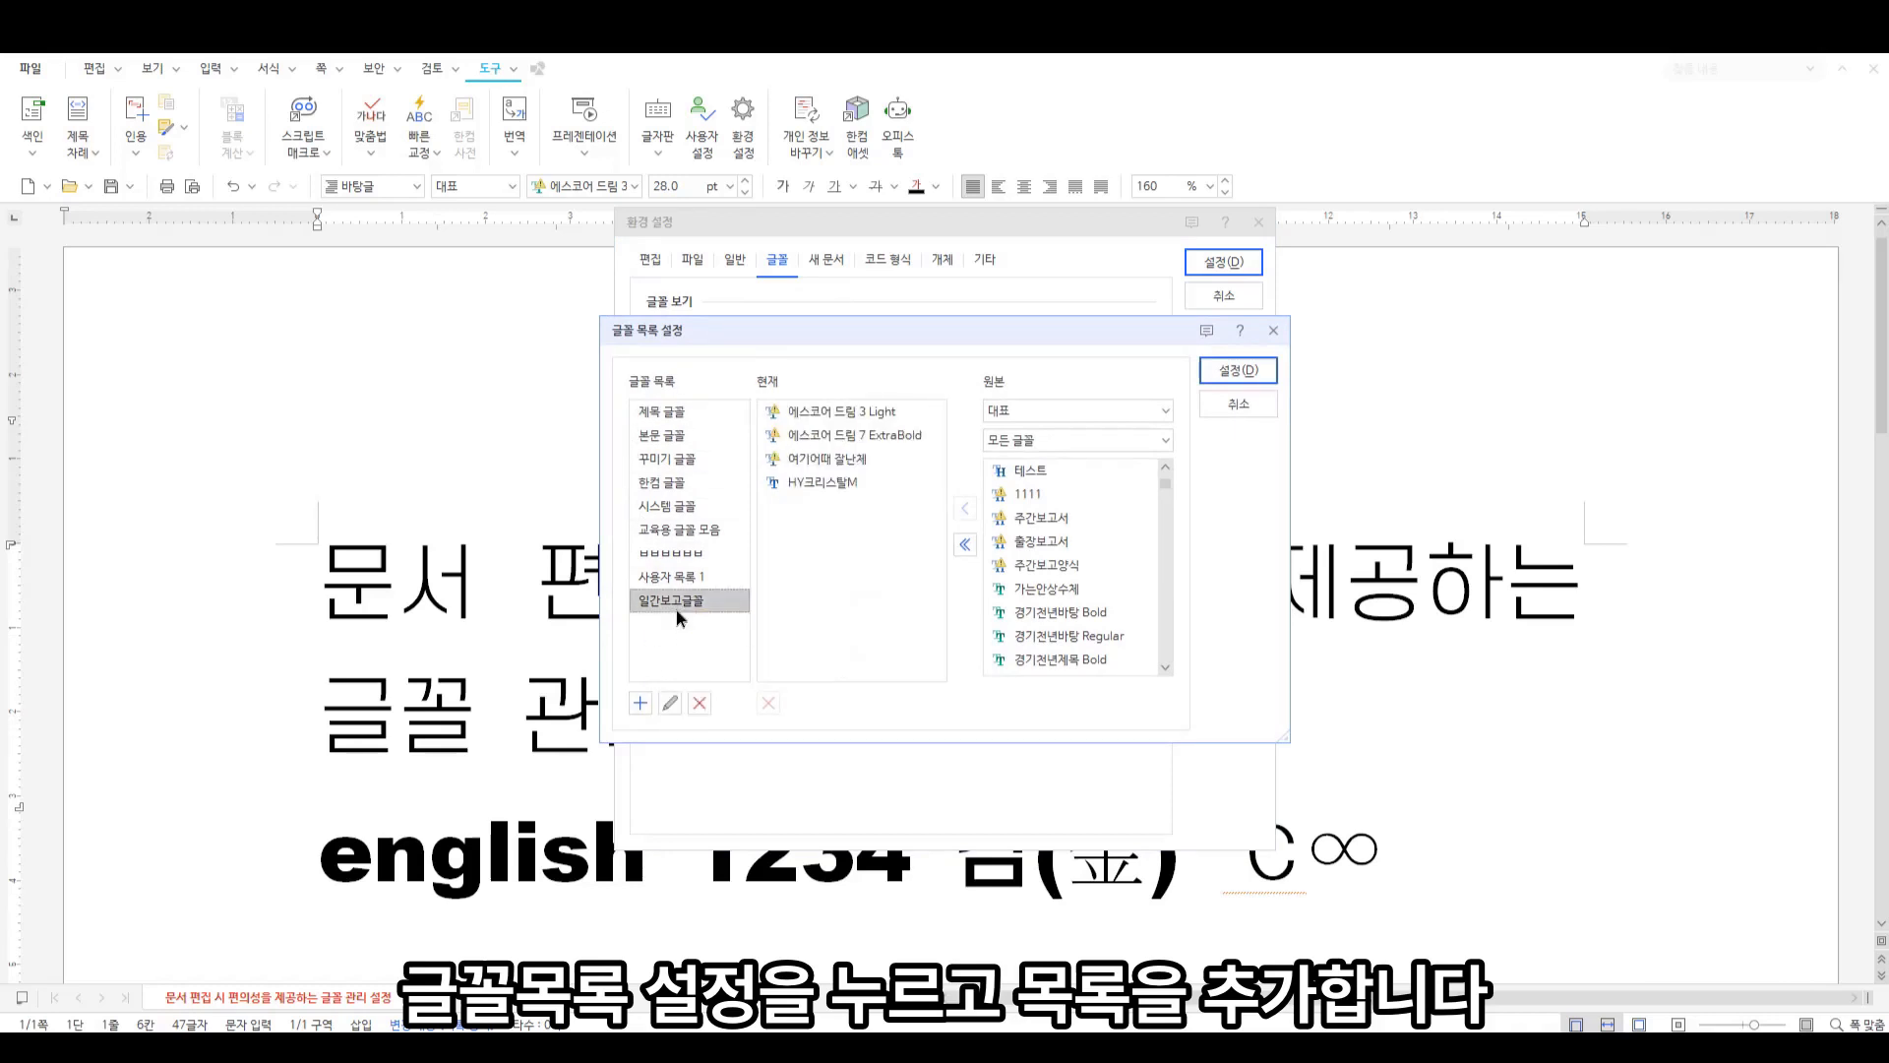
left_click(680, 582)
left_click(681, 559)
left_click(679, 580)
left_click(681, 603)
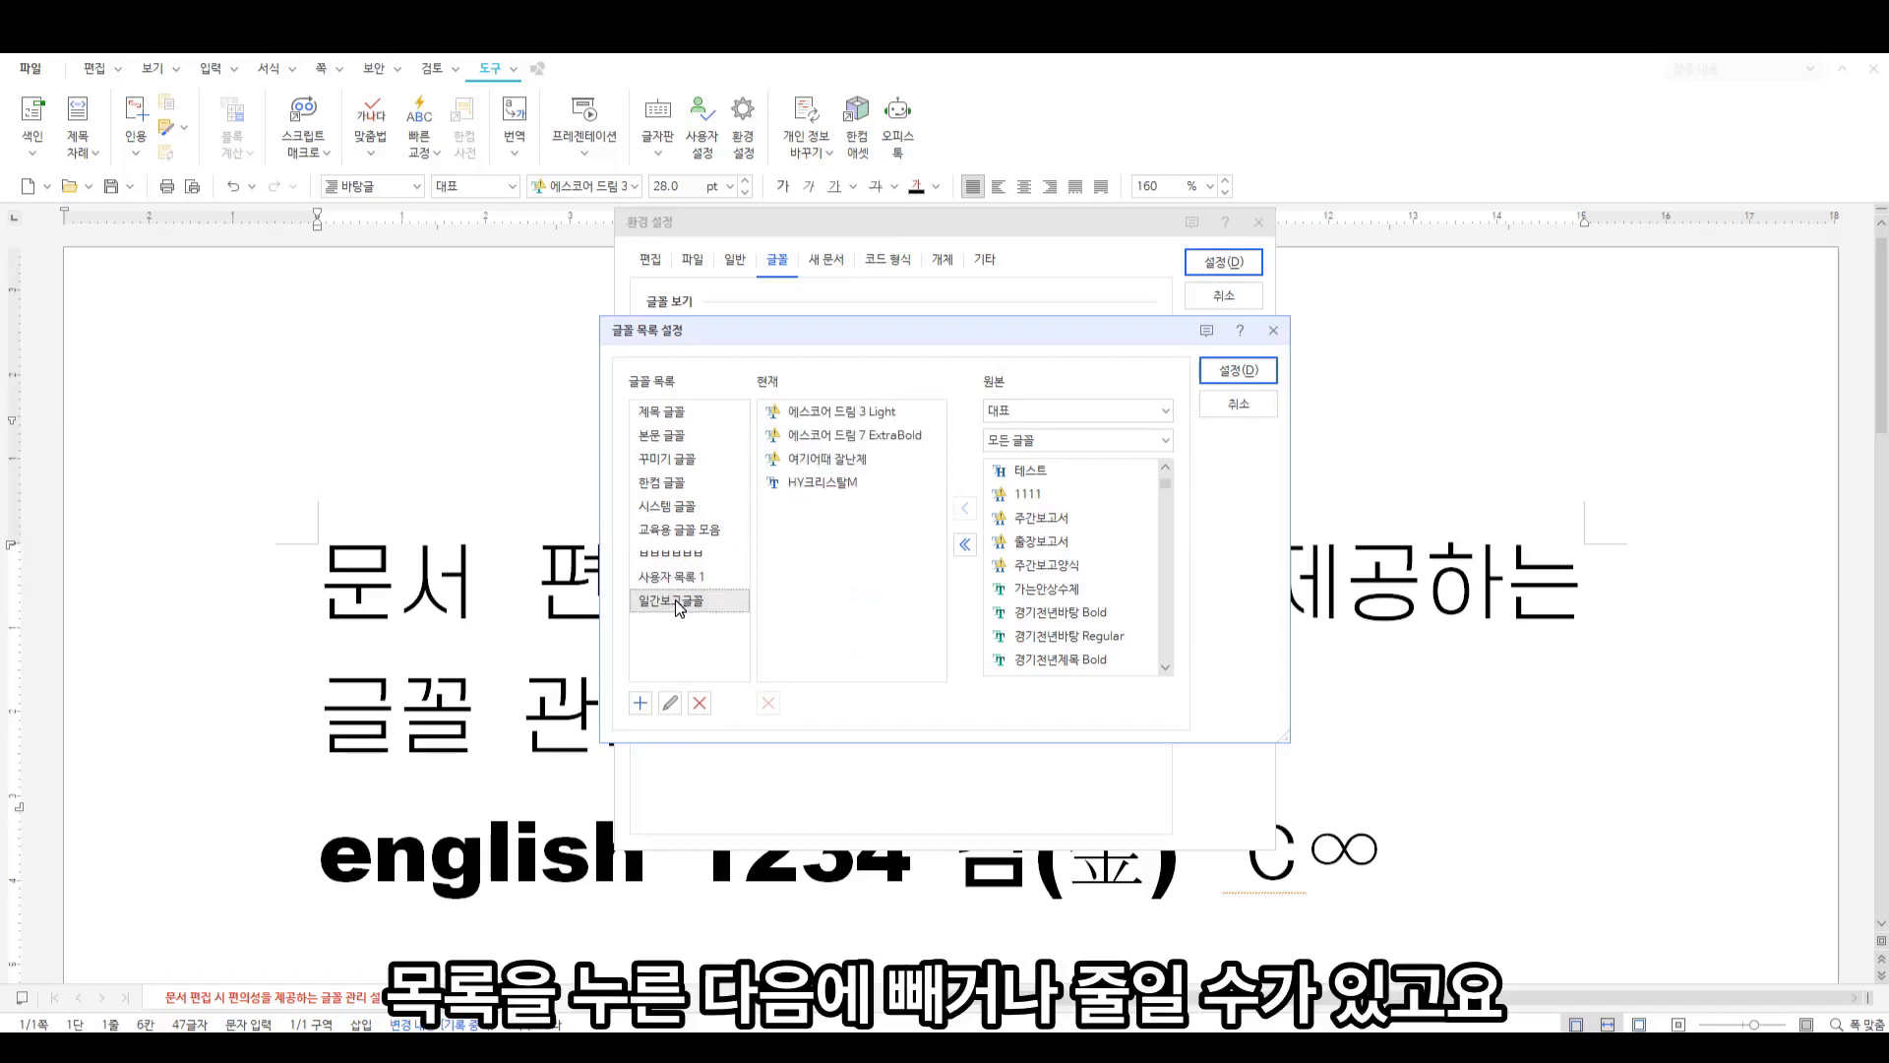
Add the font 경기천년바탕 Regular to the 일간보고글꼴 list
left_click(832, 484)
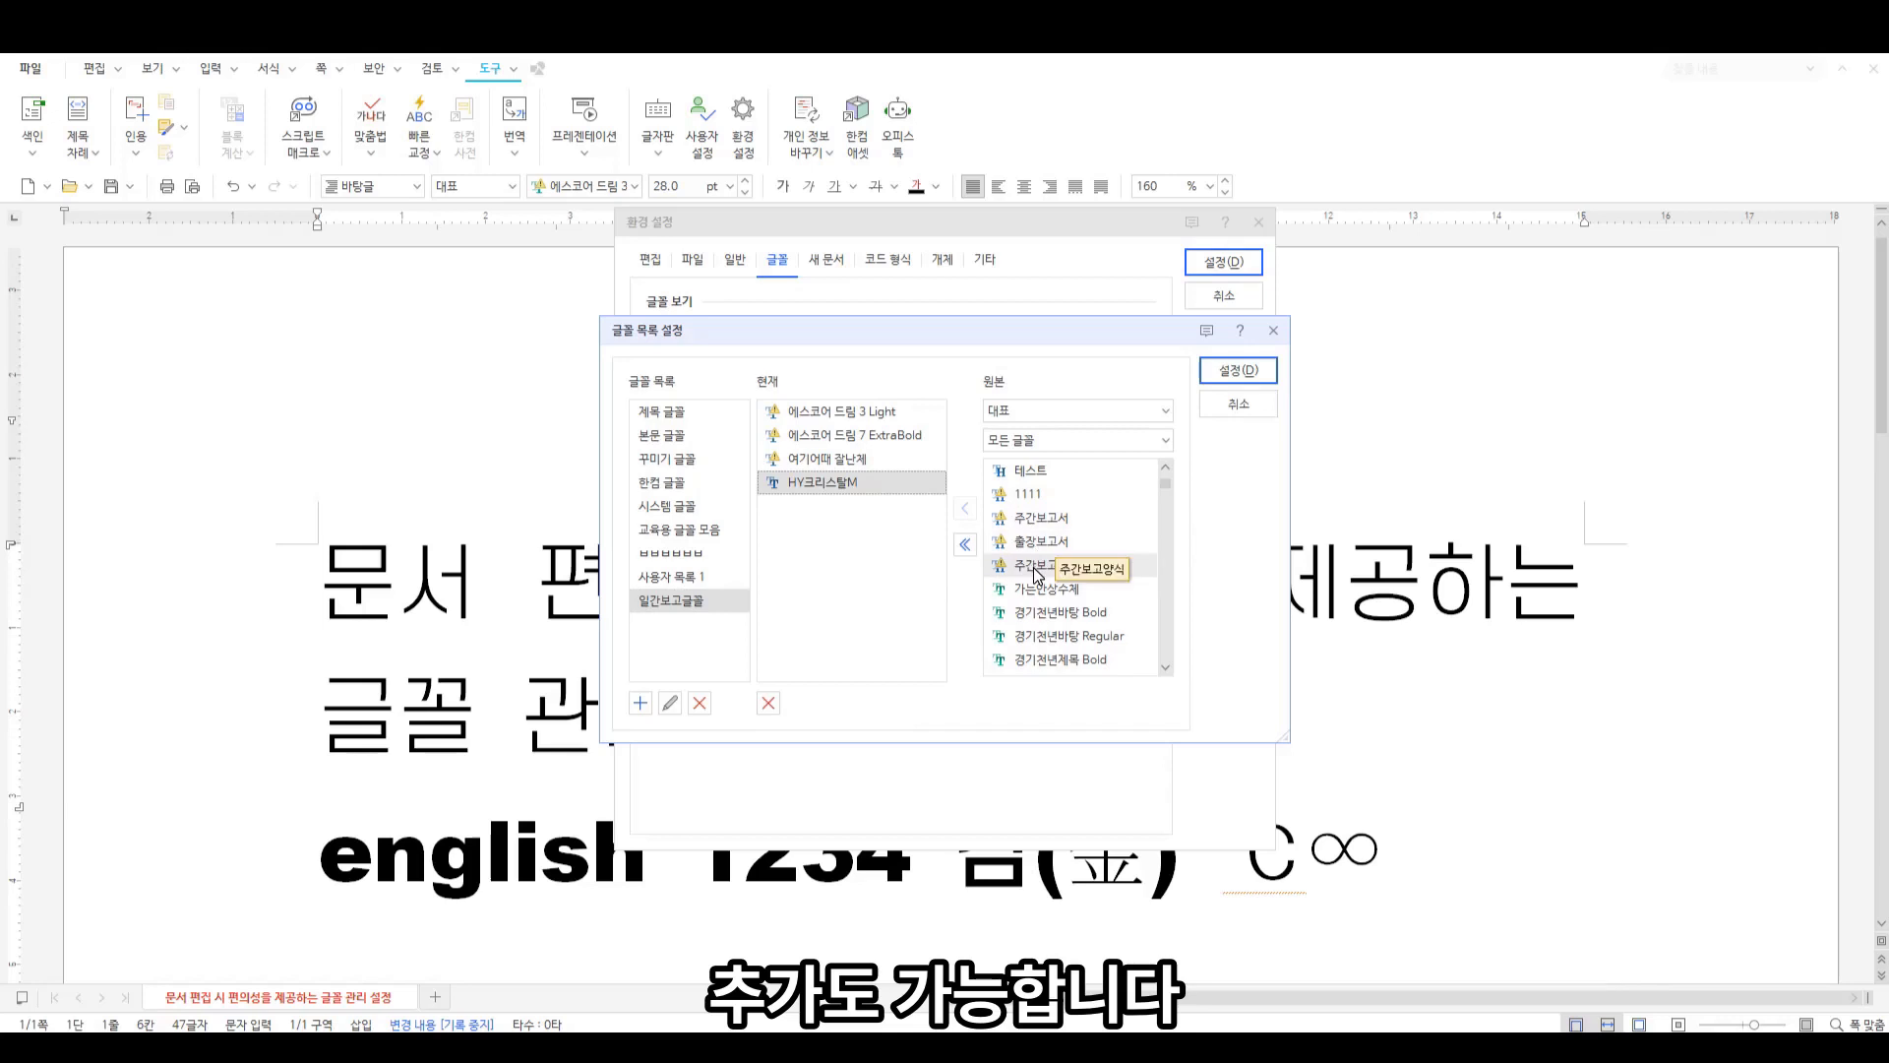
left_click(1068, 636)
left_click(968, 515)
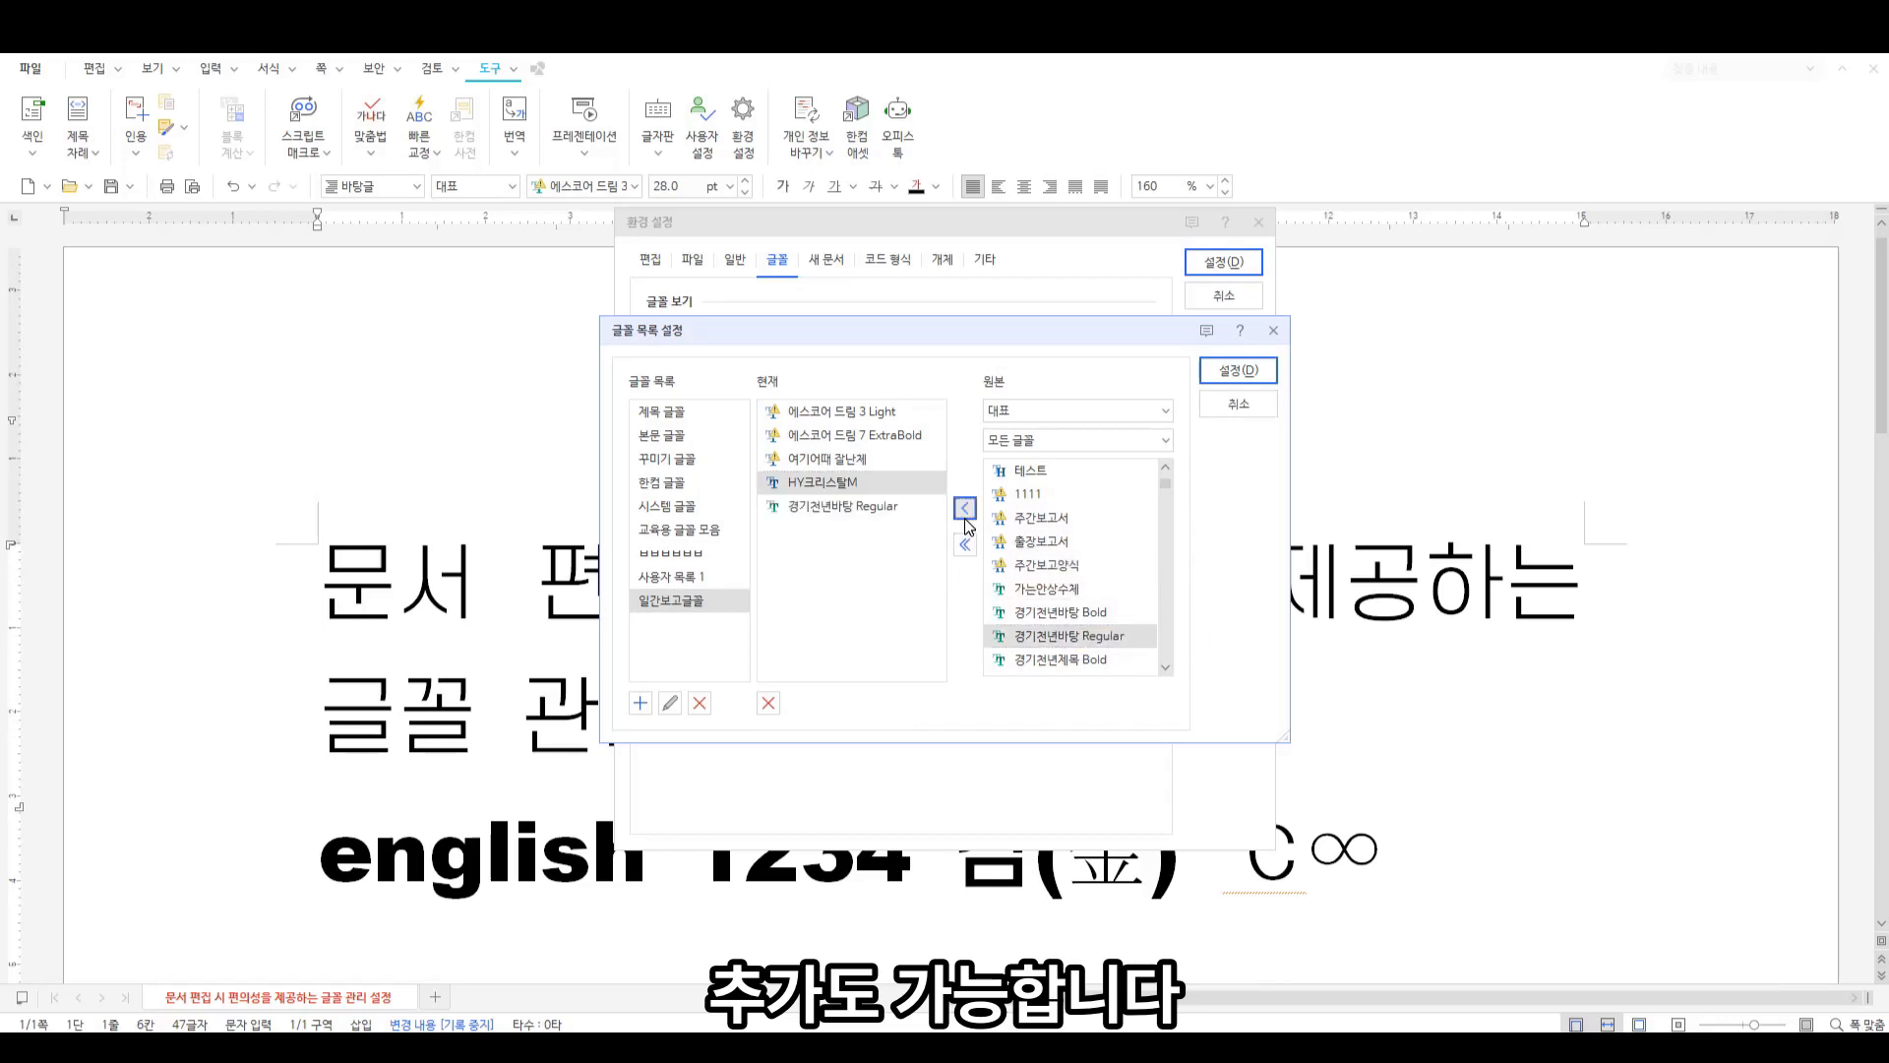
Create the font list 사용자 목록 2 and add 테스트, 1111, 주간보고서, 출장보고서 and 주간보고양식 to it
left_click(641, 704)
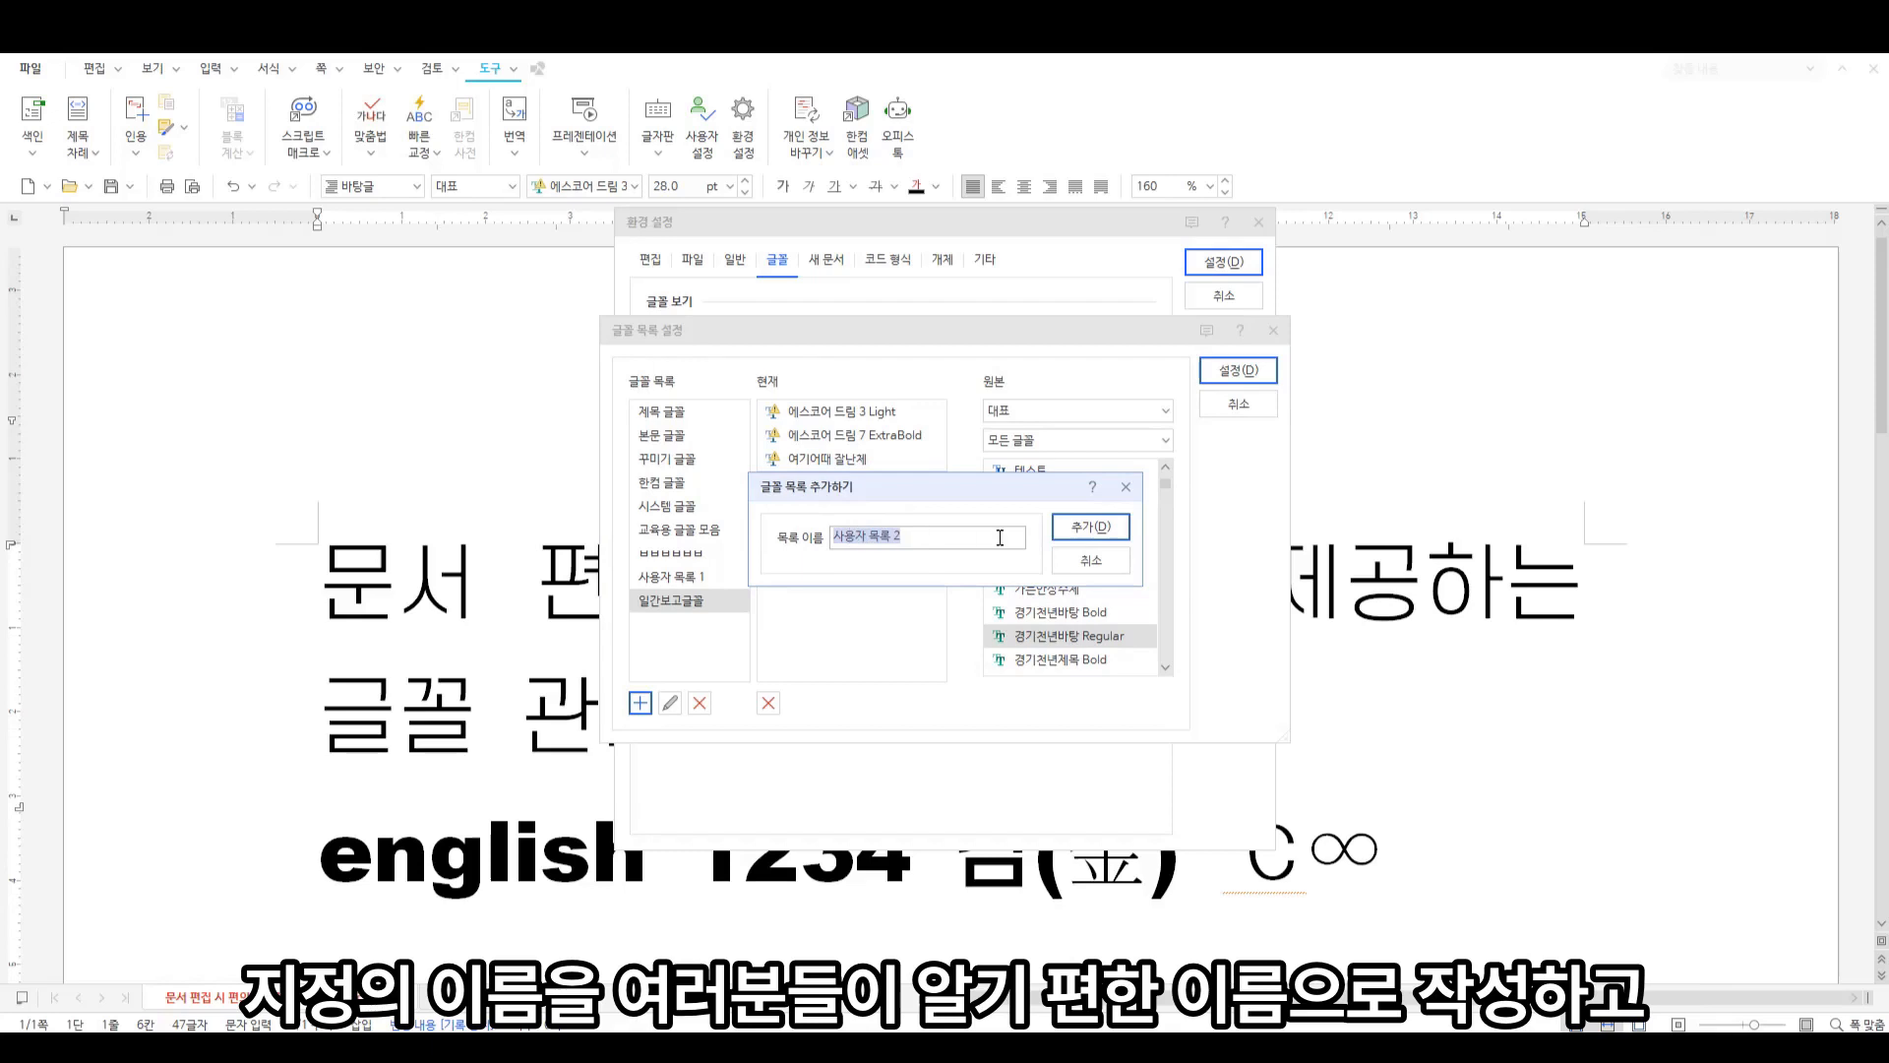
left_click(1092, 527)
left_click(1031, 471)
left_click(965, 508)
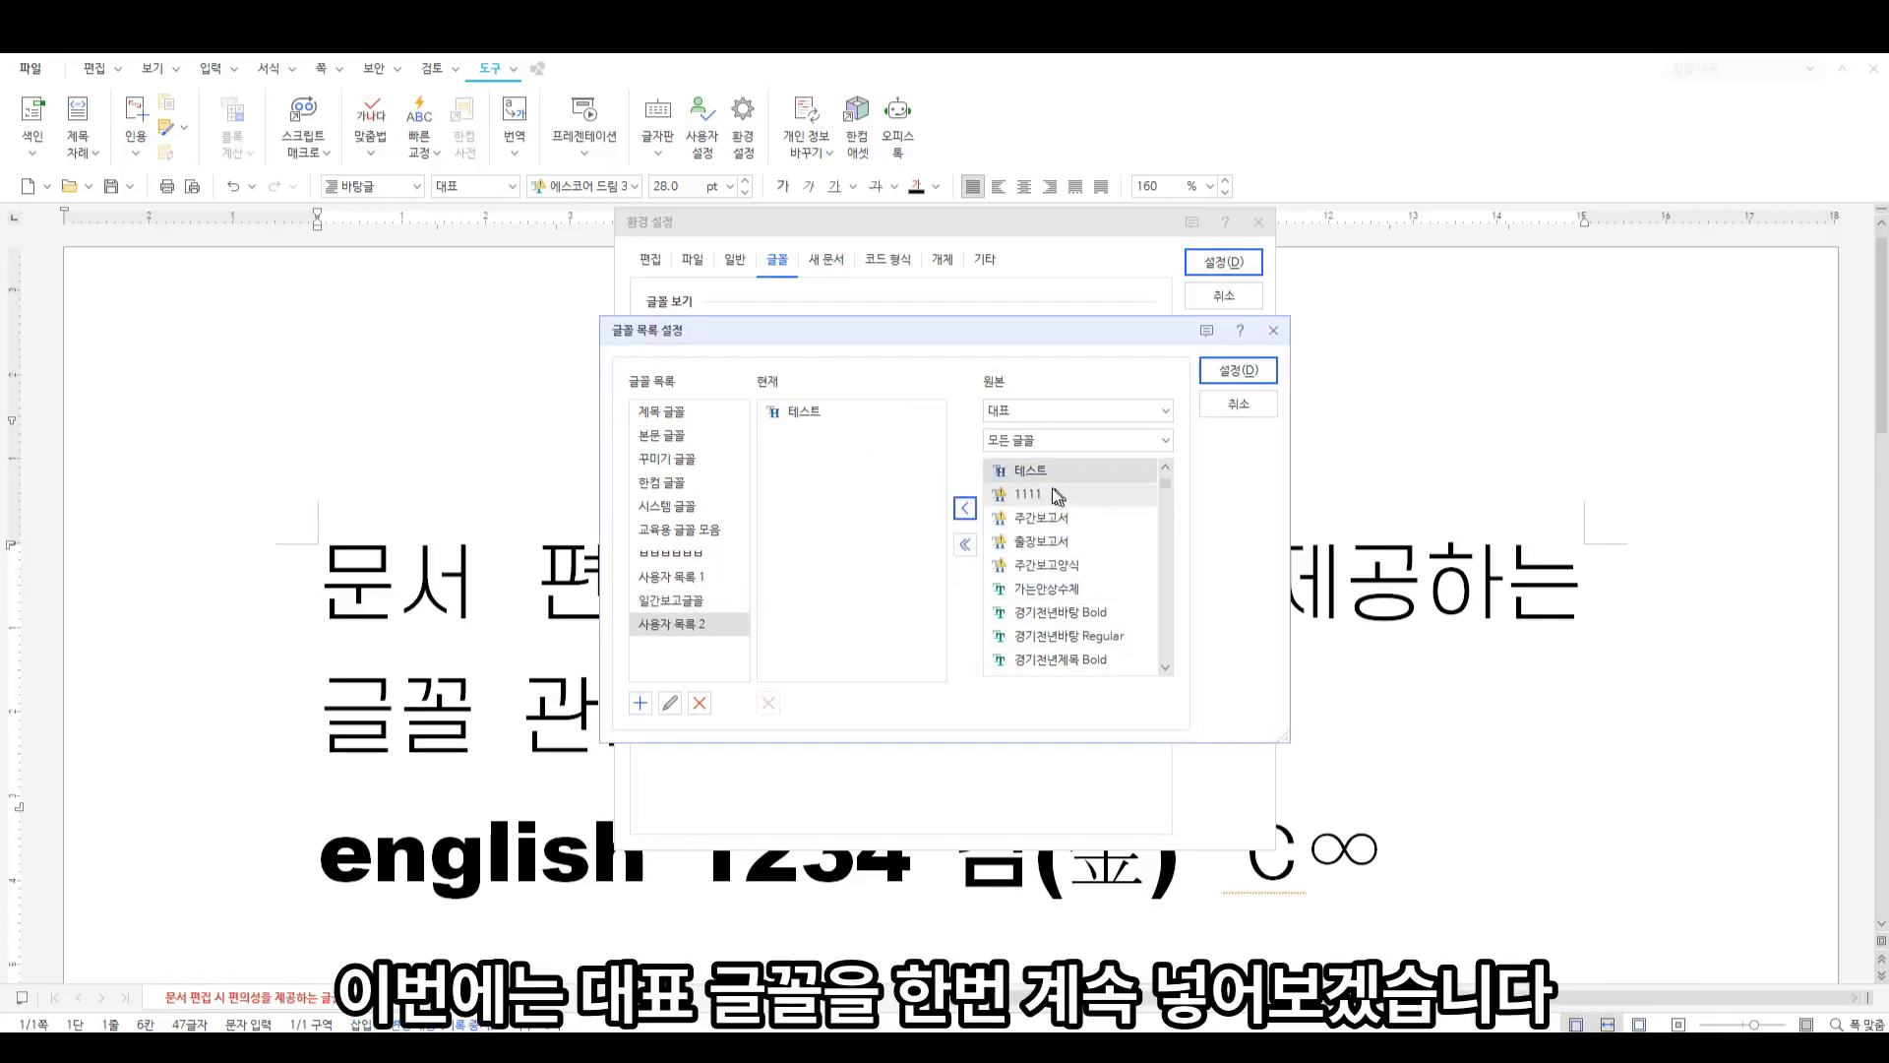
left_click(1056, 495)
left_click(966, 508)
left_click(963, 510)
left_click(963, 510)
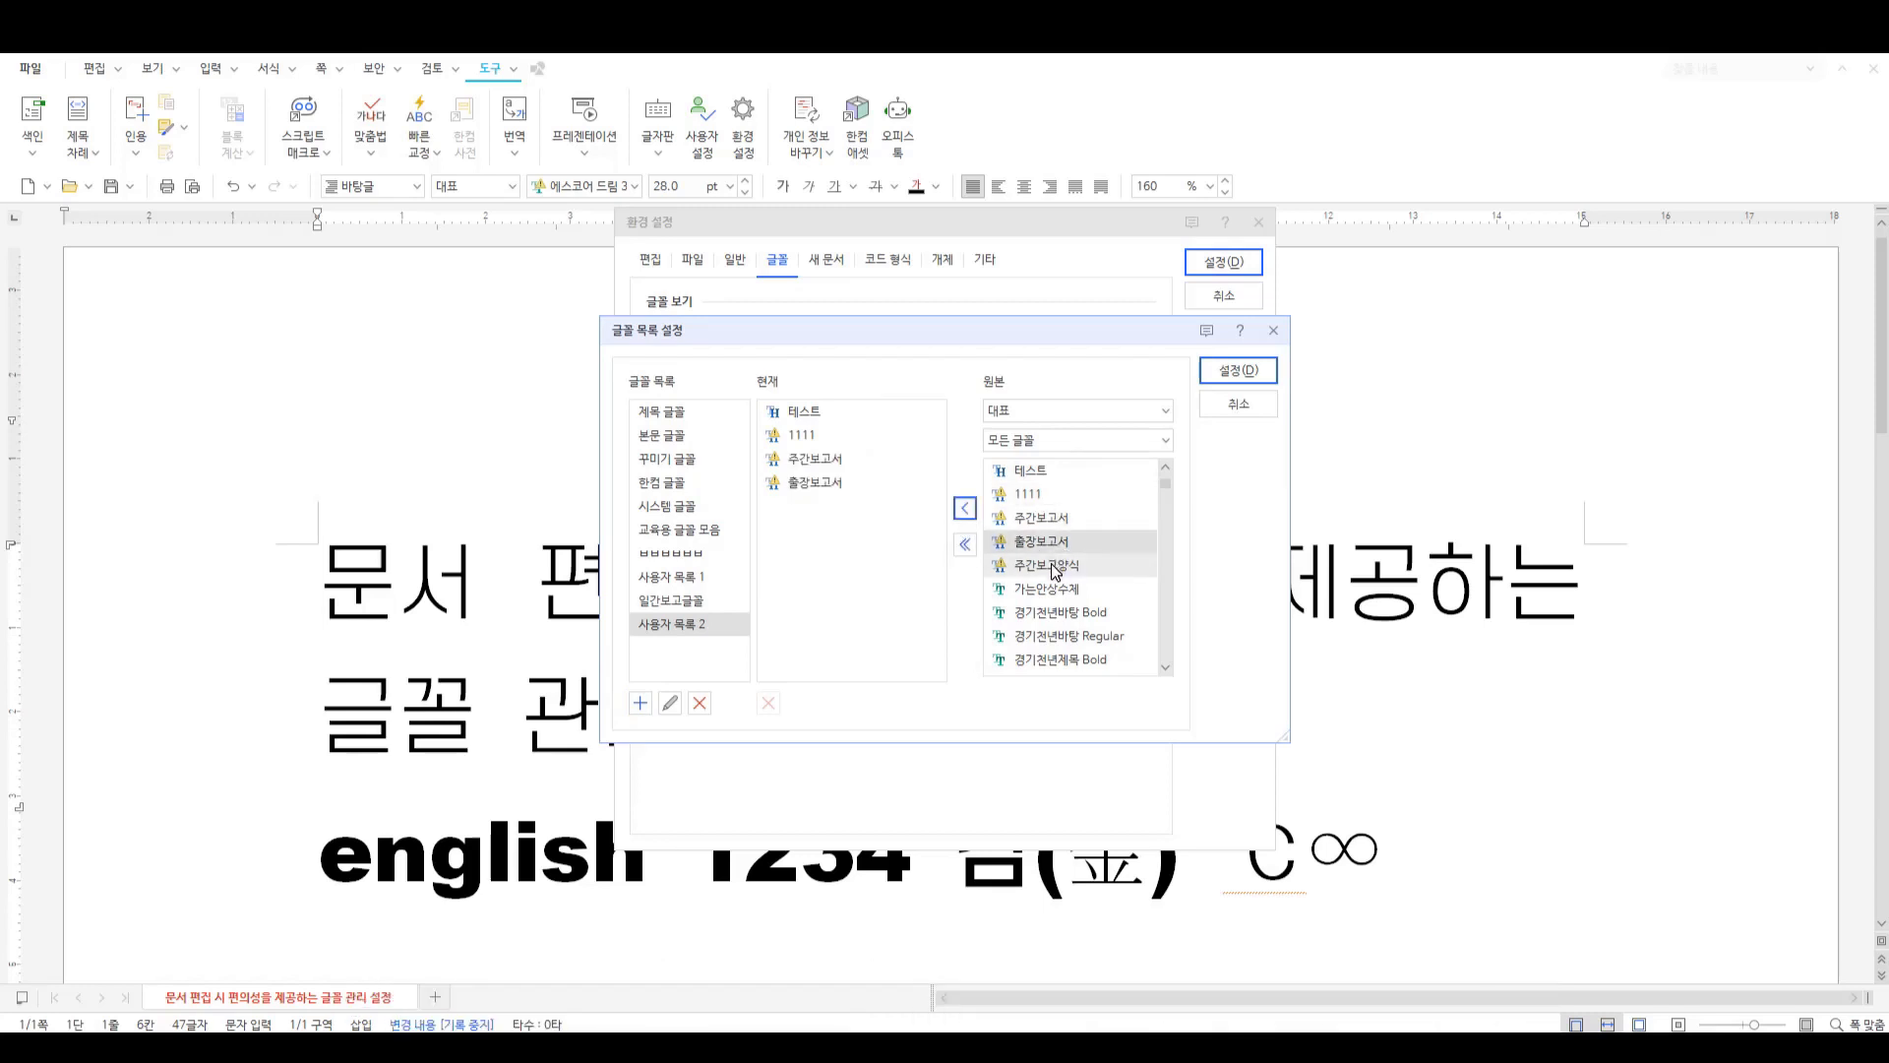
left_click(965, 508)
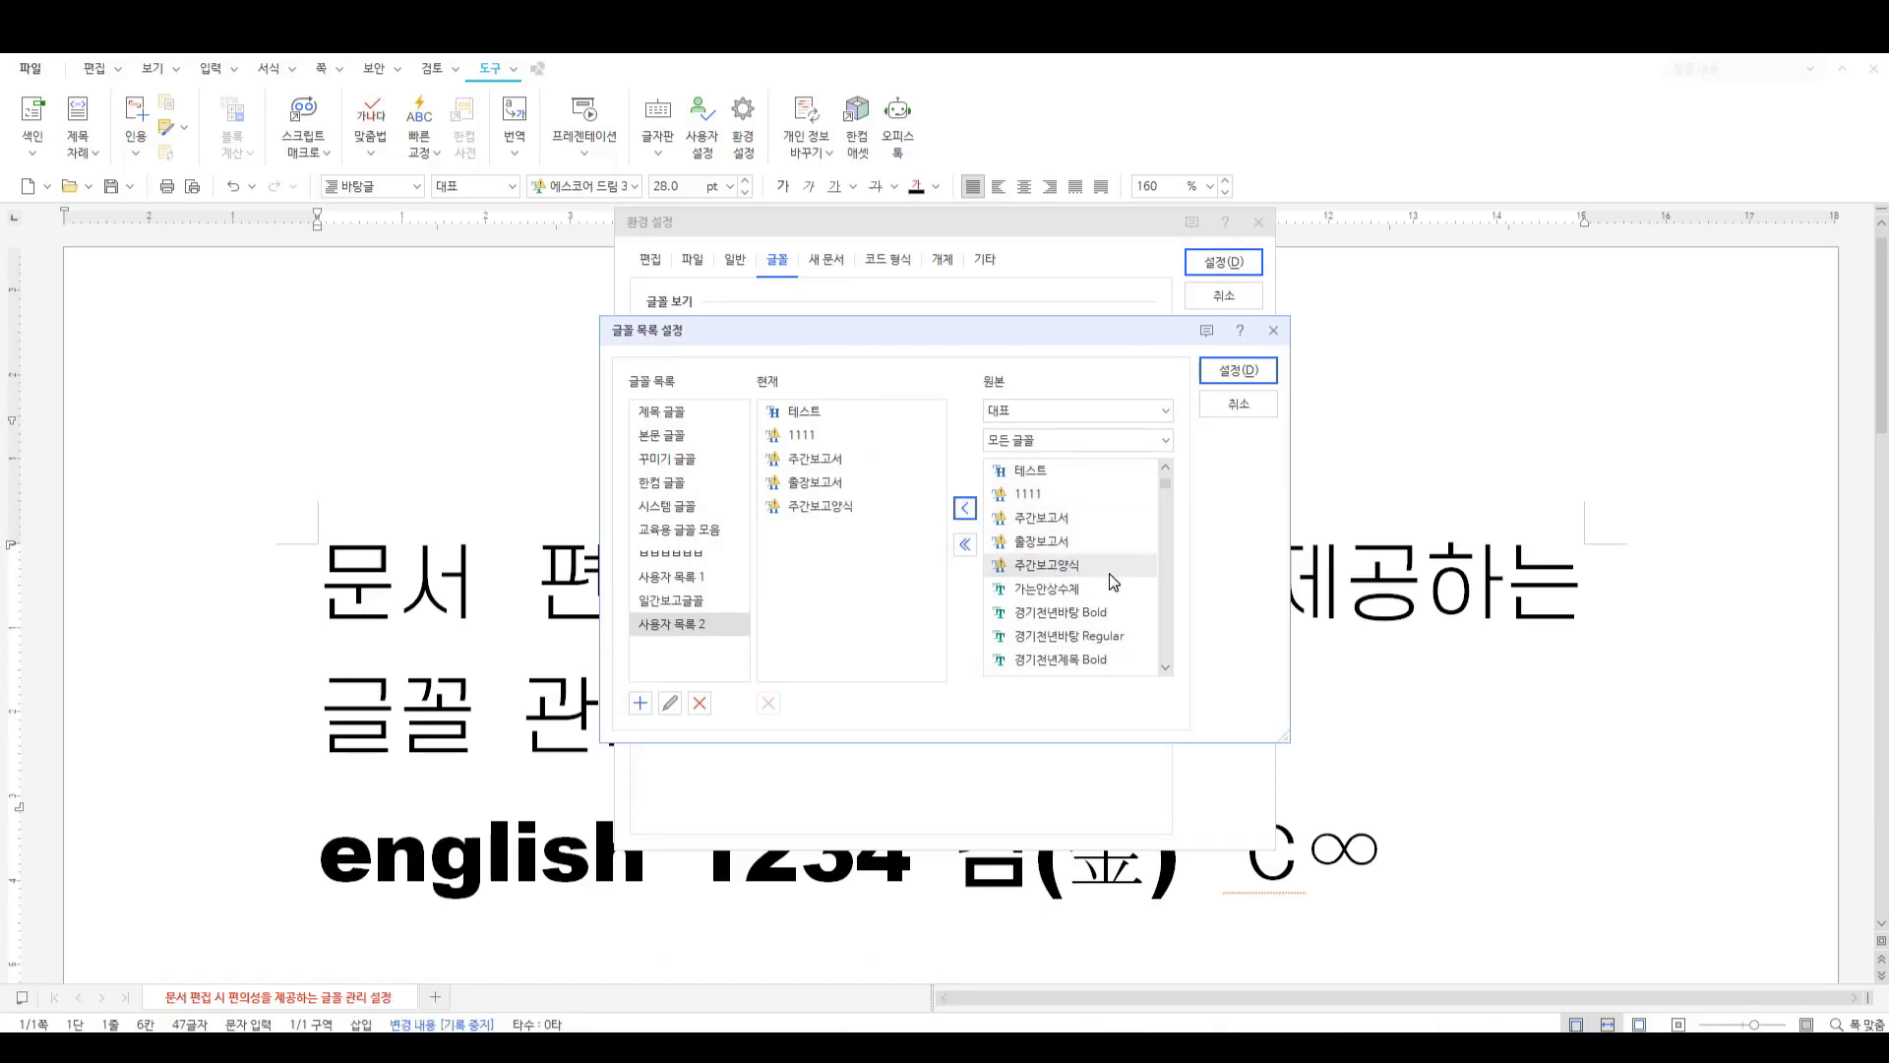
Save the font list settings, apply the 환경 설정 changes and return to the document text
left_click(1238, 370)
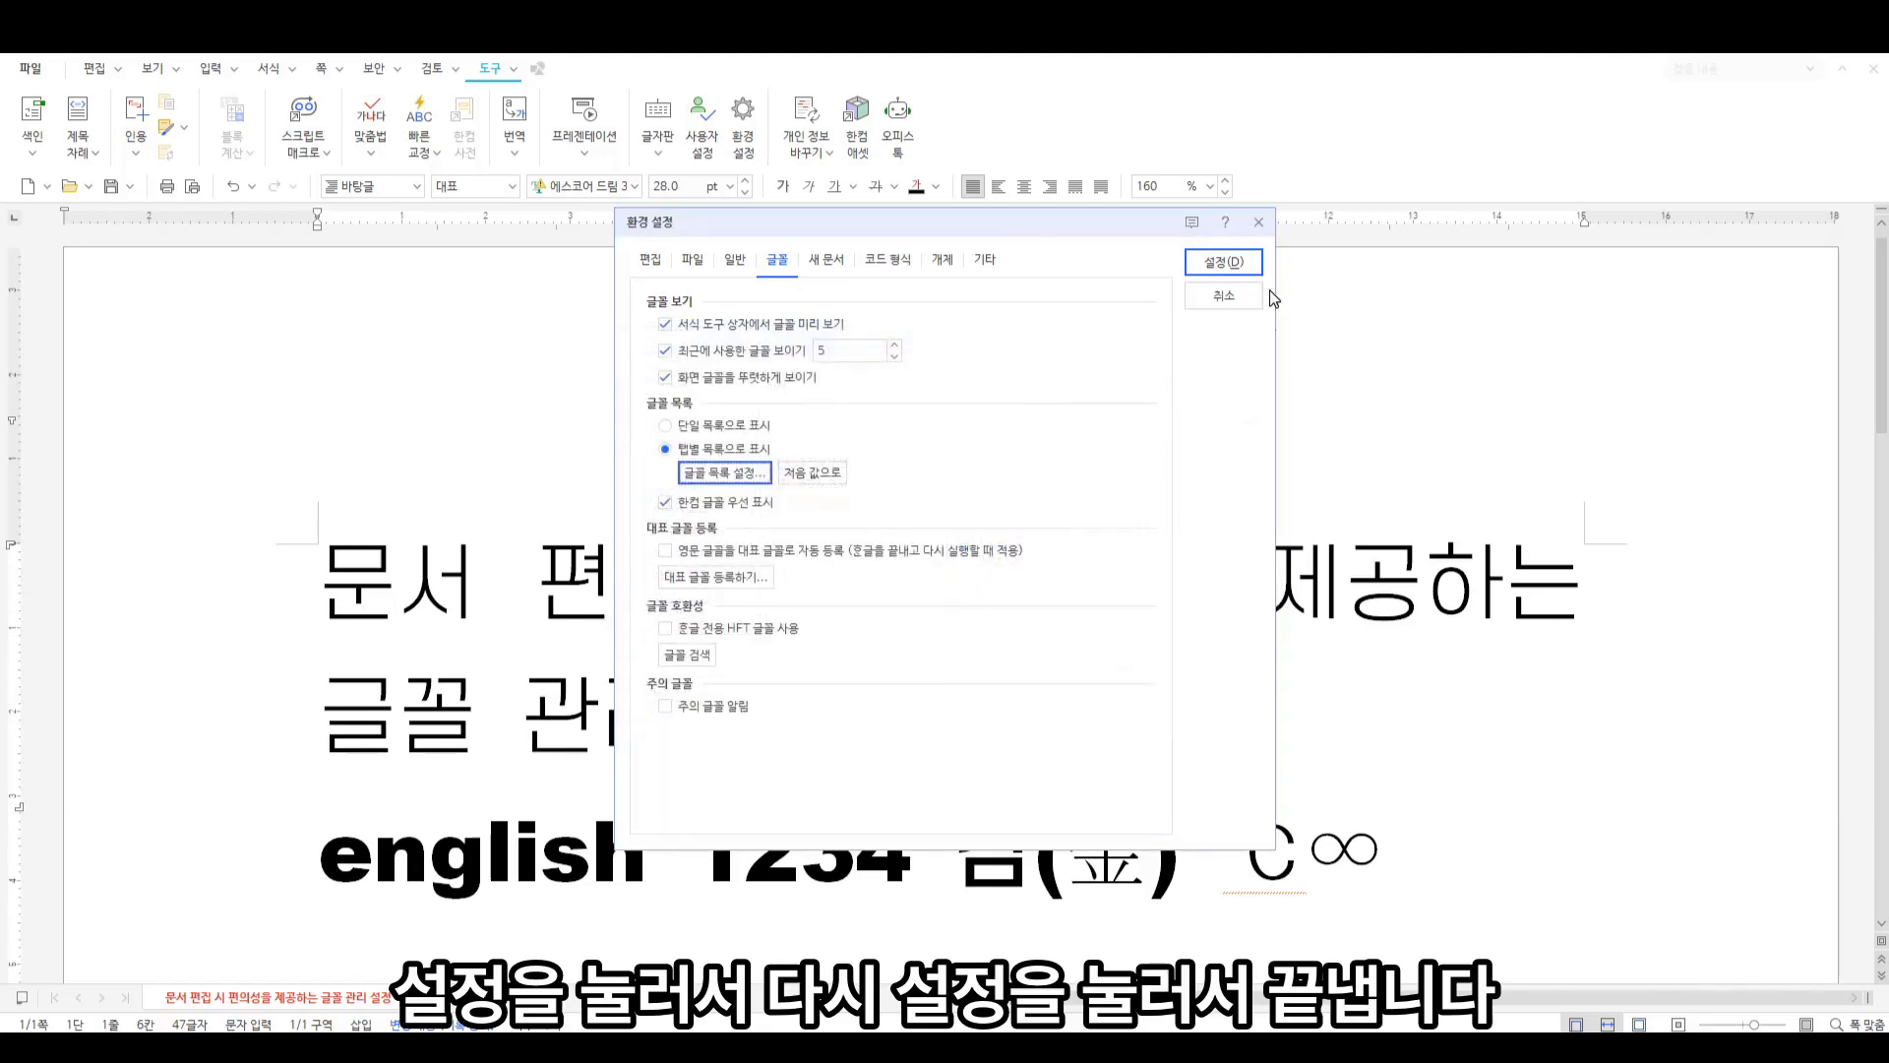
left_click(1224, 261)
left_click(834, 583)
left_click(958, 712)
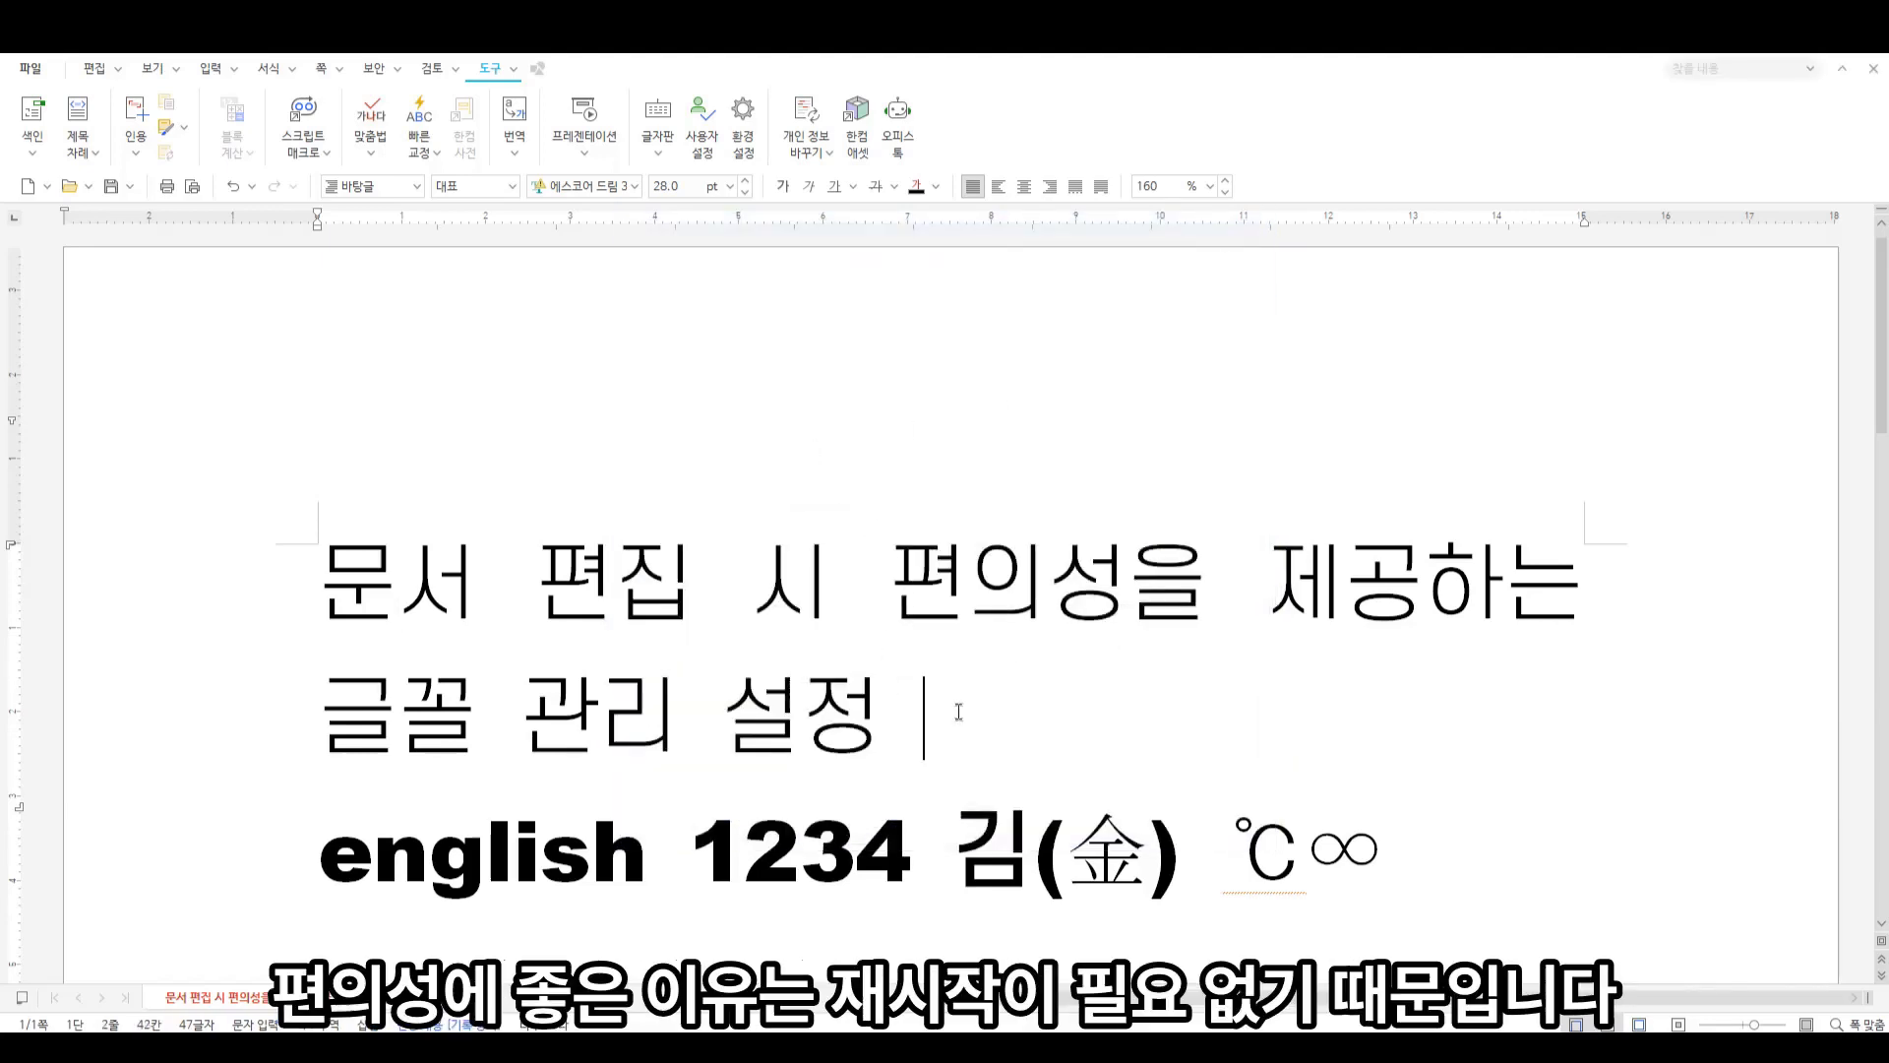
Apply the 테스트 font from 사용자 목록 2 to the two-line Korean title
left_click_drag(919, 712, 299, 595)
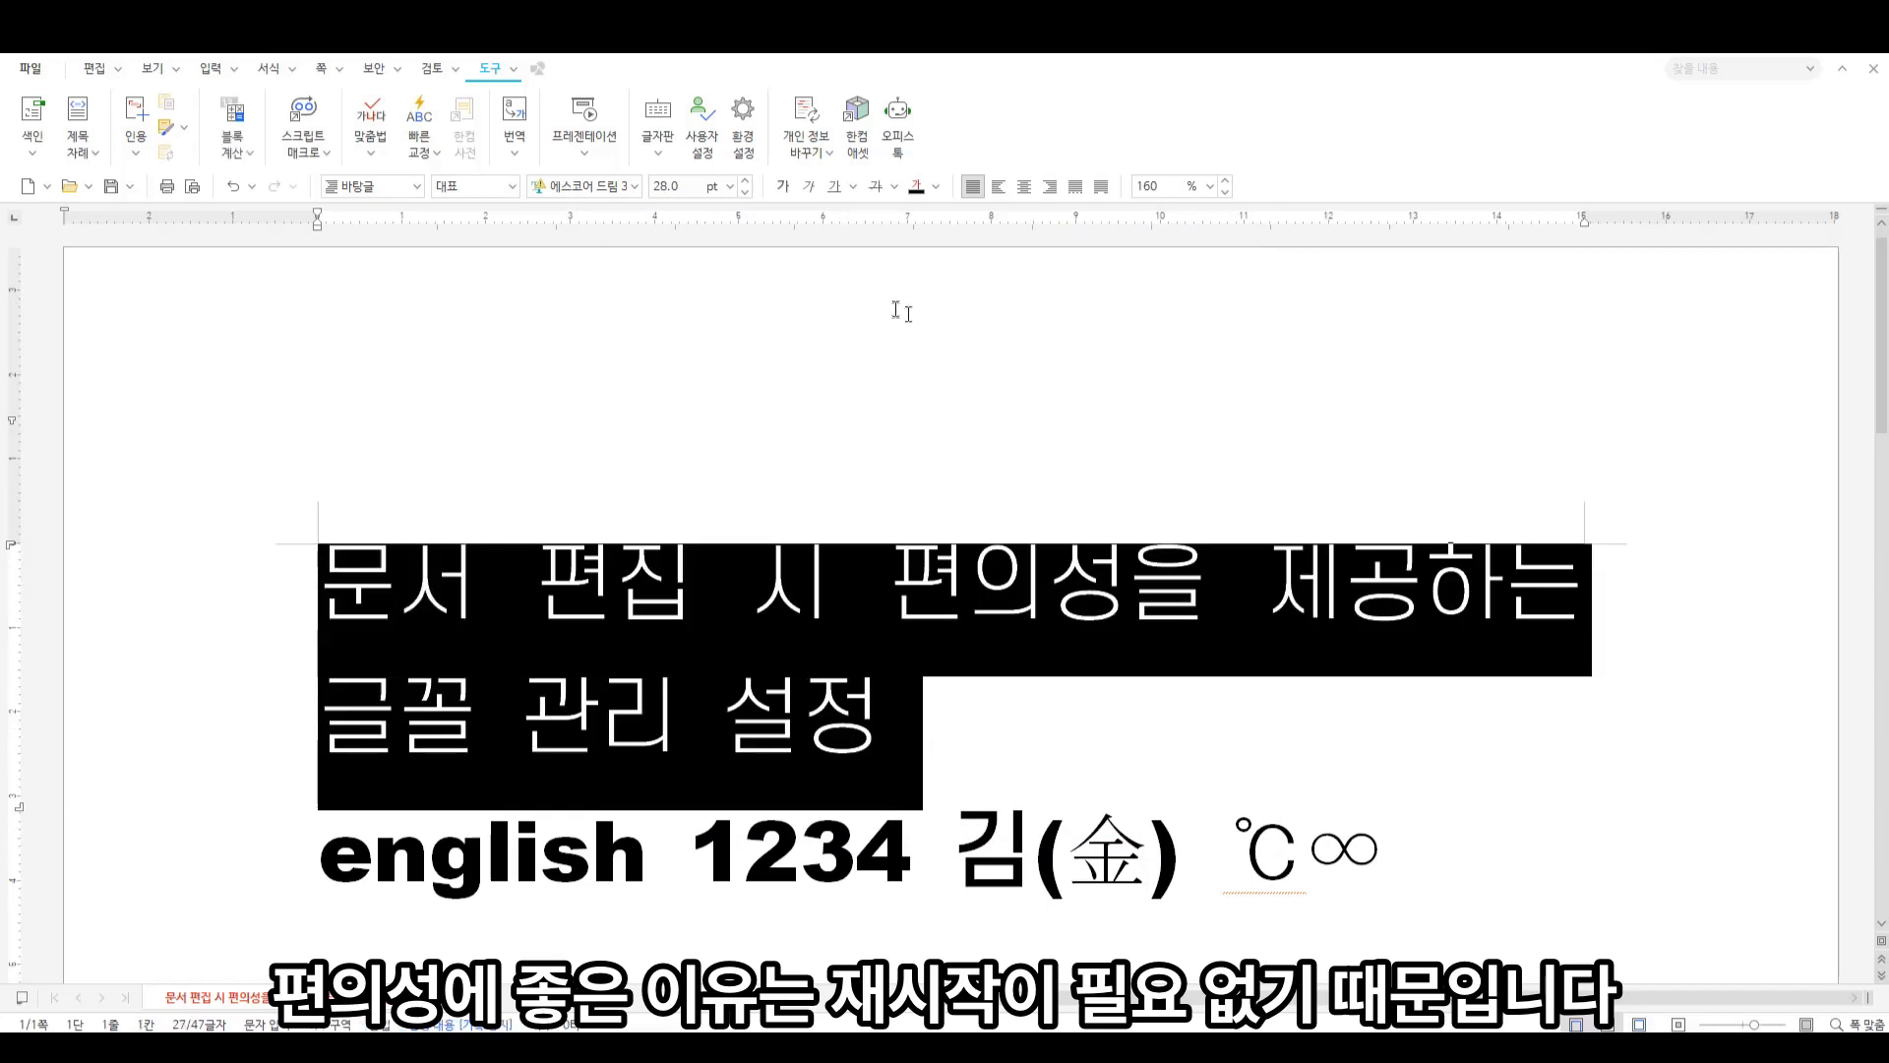
left_click(635, 187)
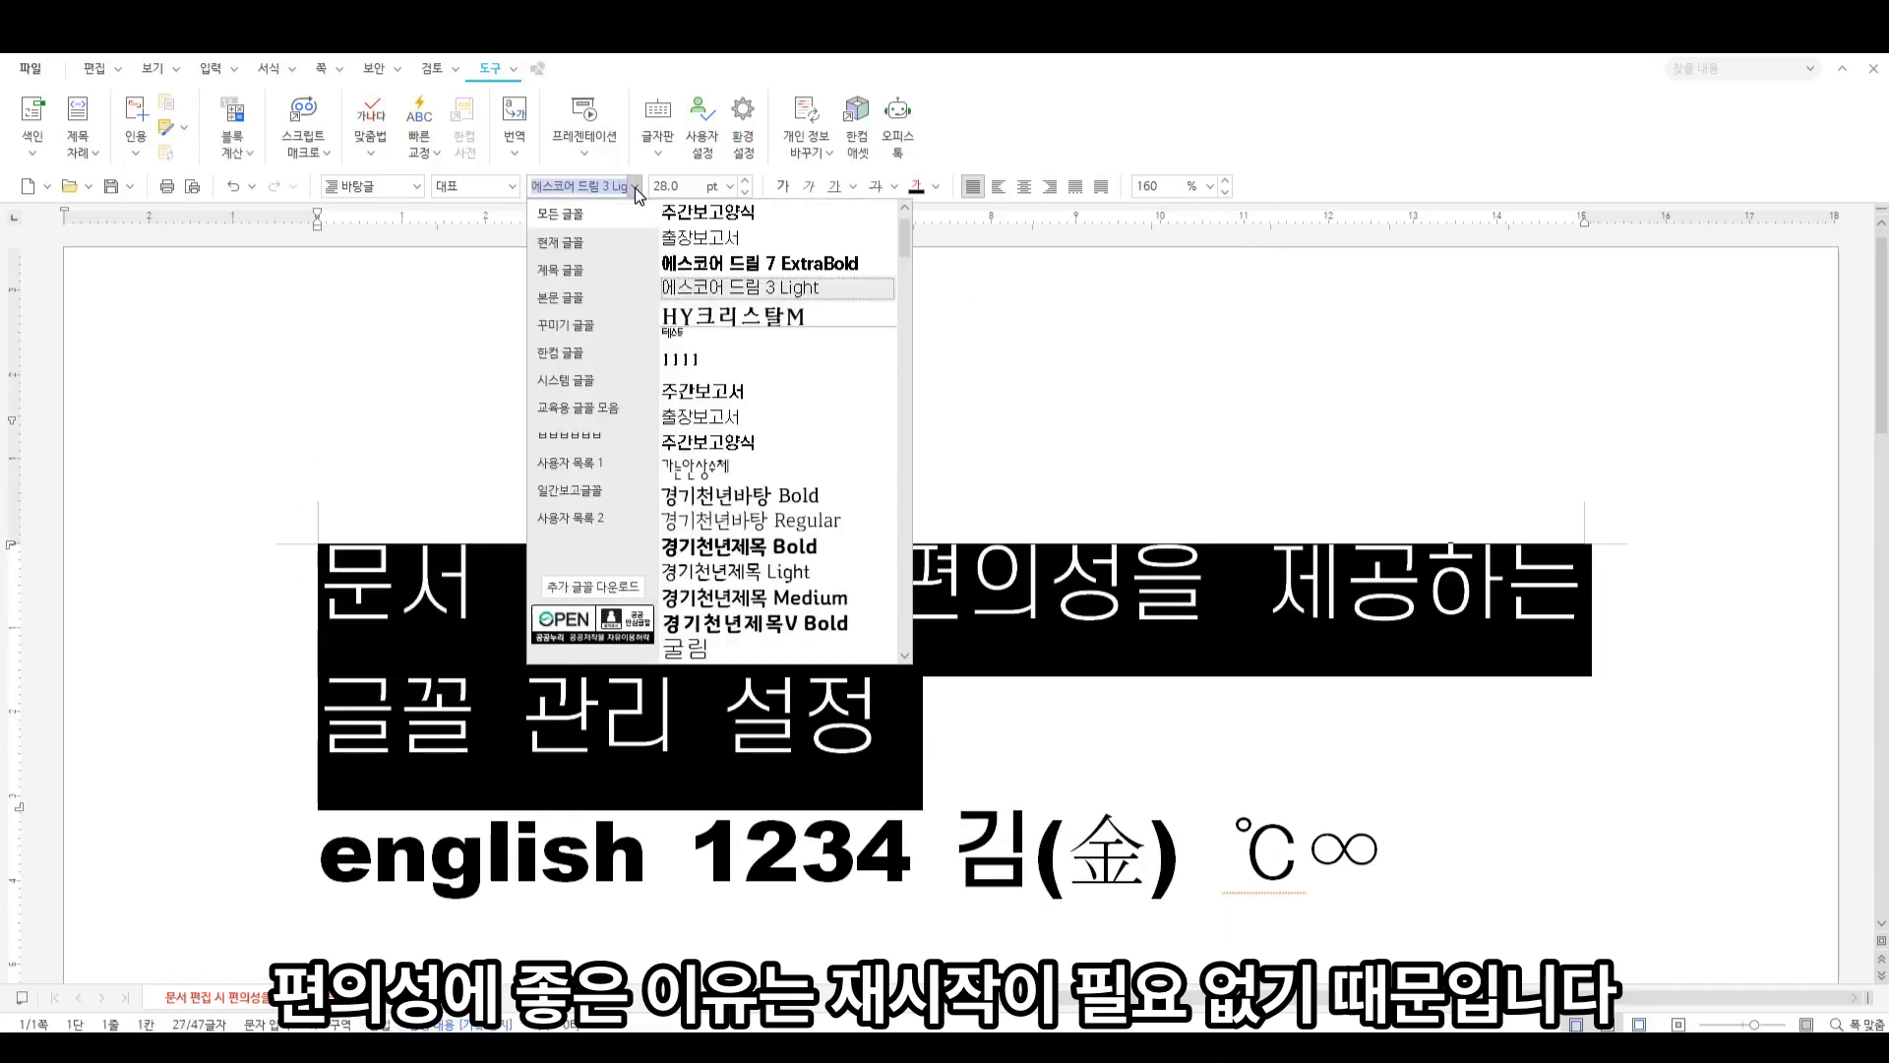
left_click(575, 517)
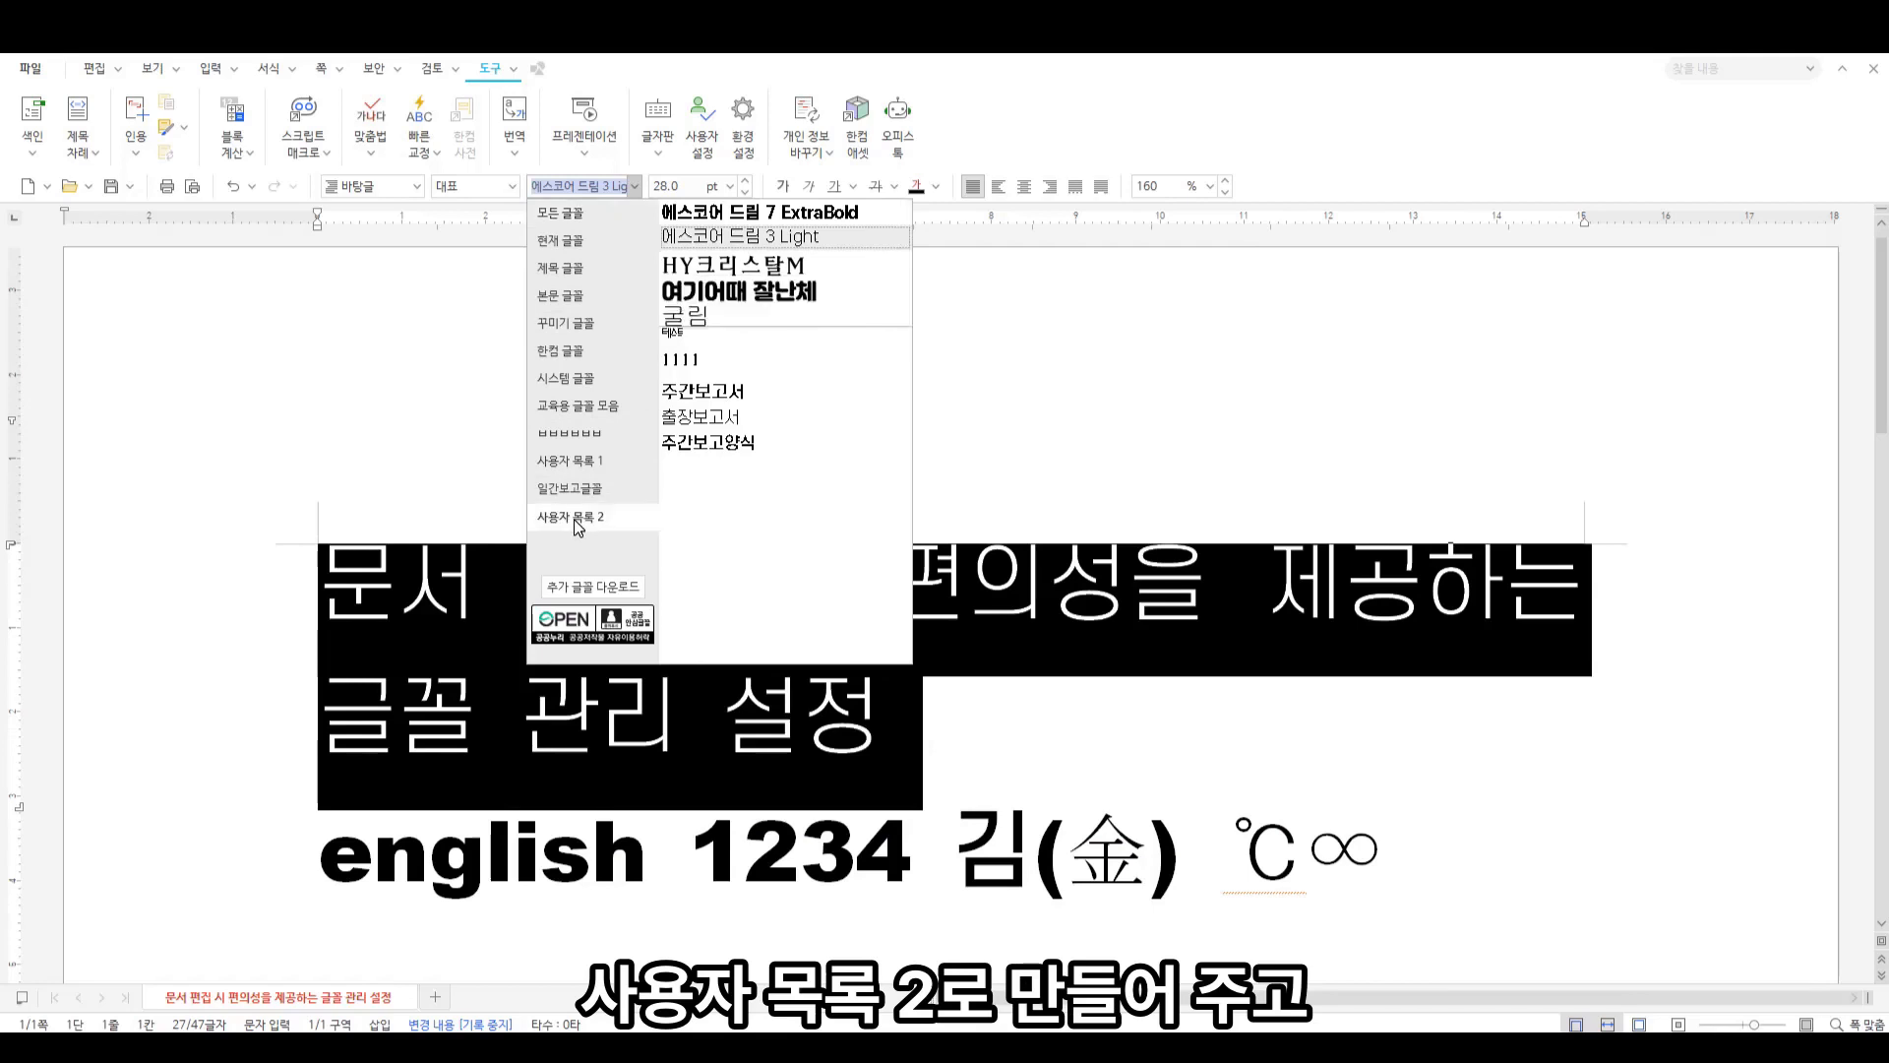
left_click(719, 340)
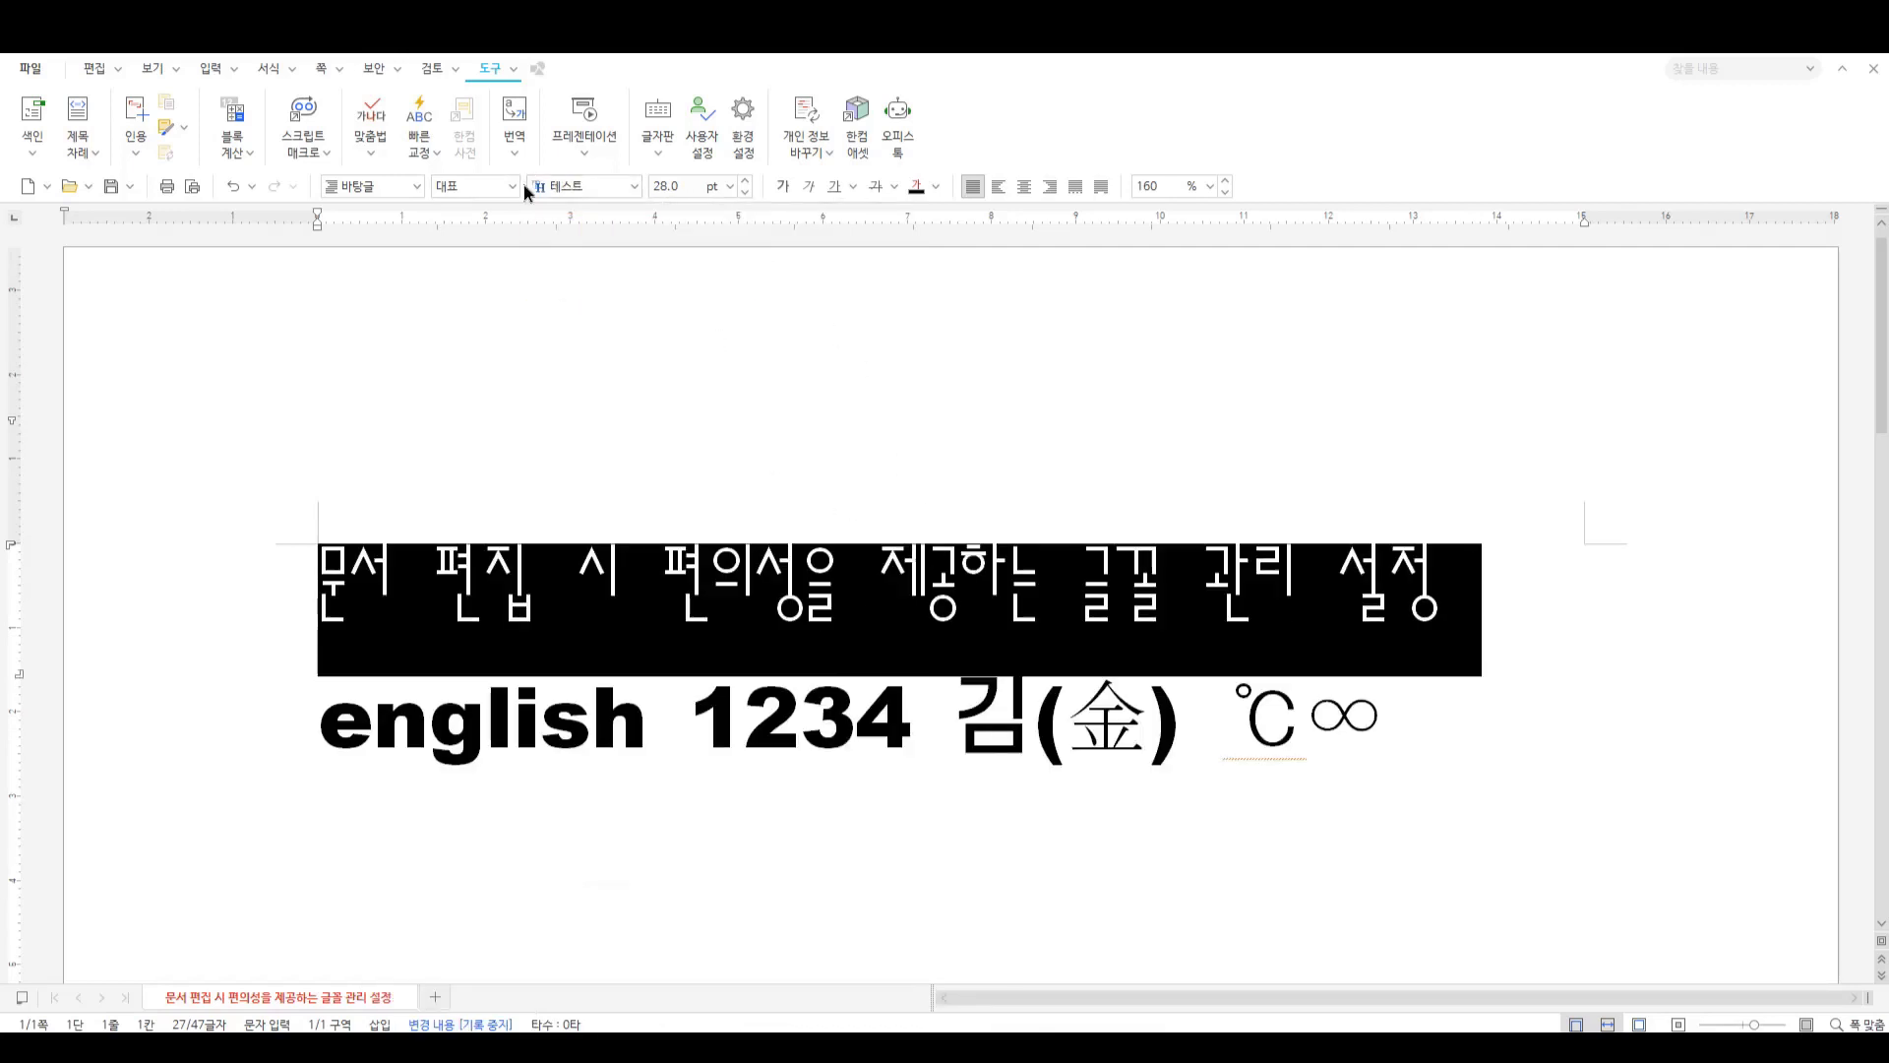
Try the fonts 1111, 주간보고양식 and 출장보고서 from 사용자 목록 2 on the selected title
left_click(634, 185)
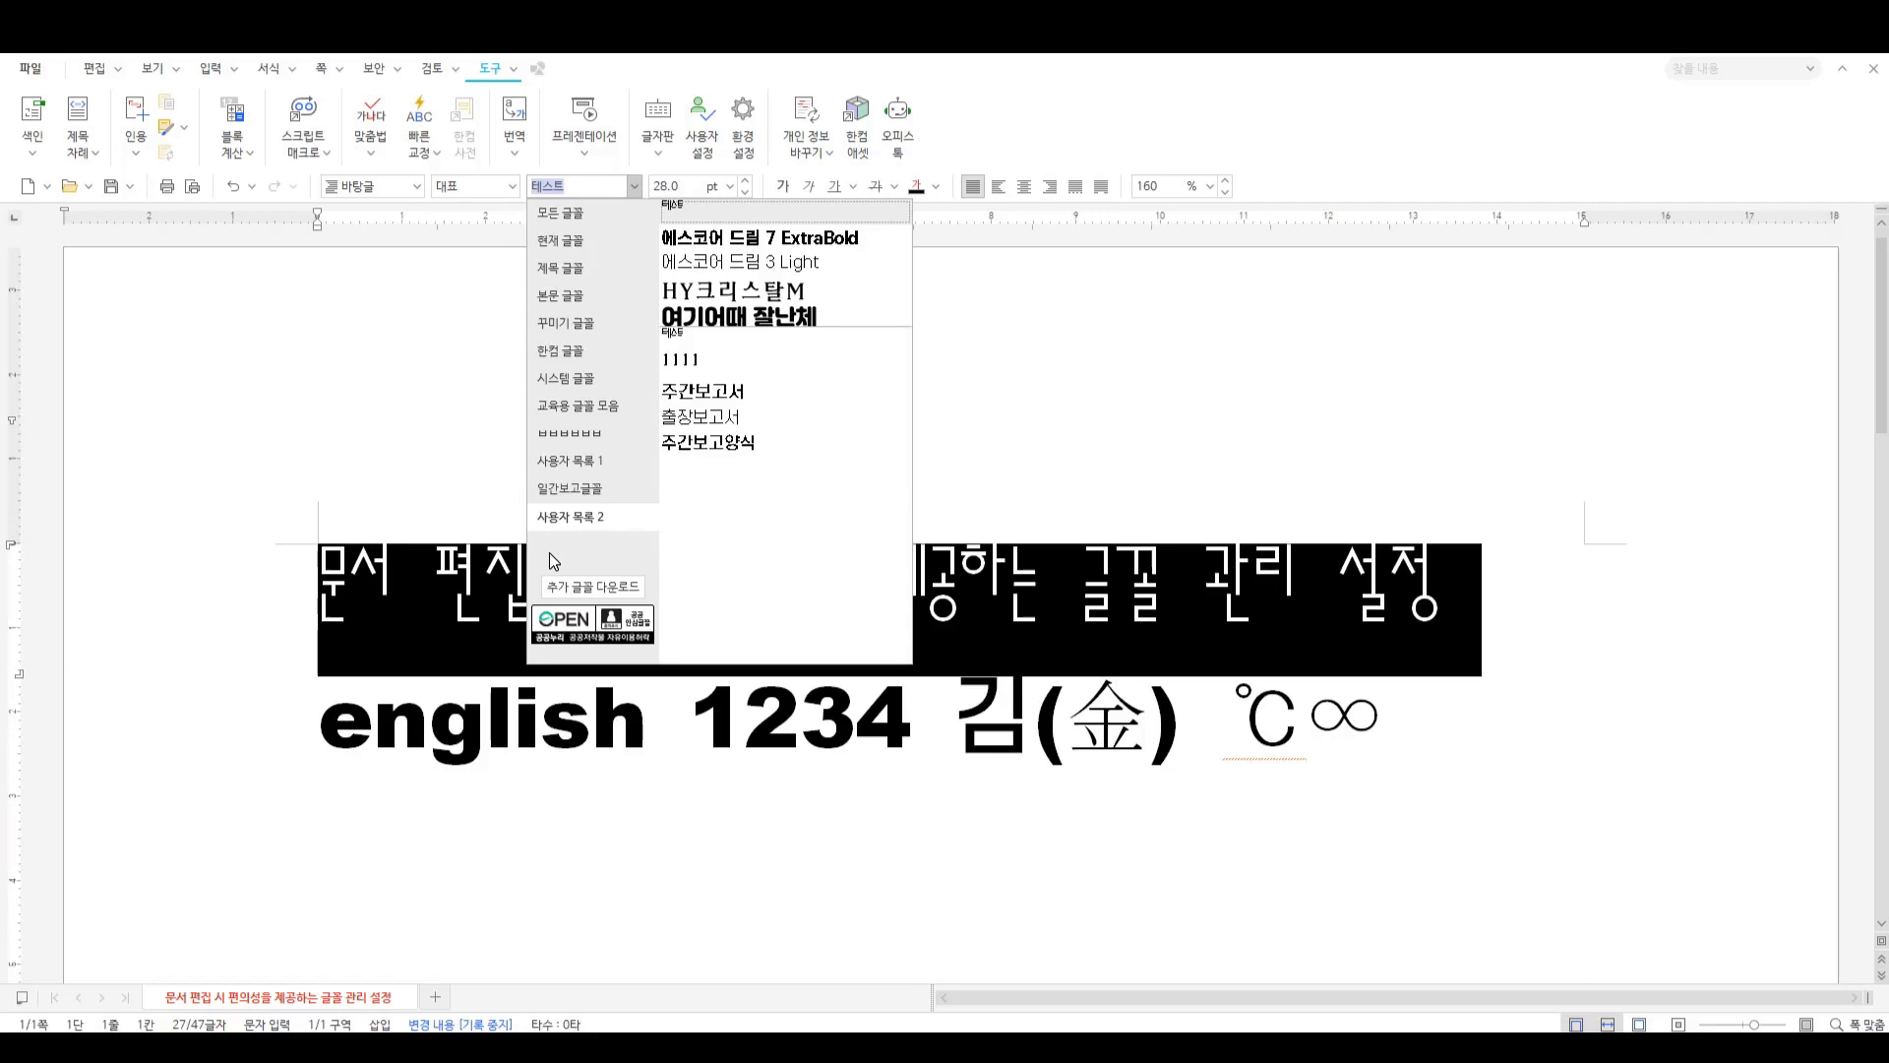
left_click(700, 358)
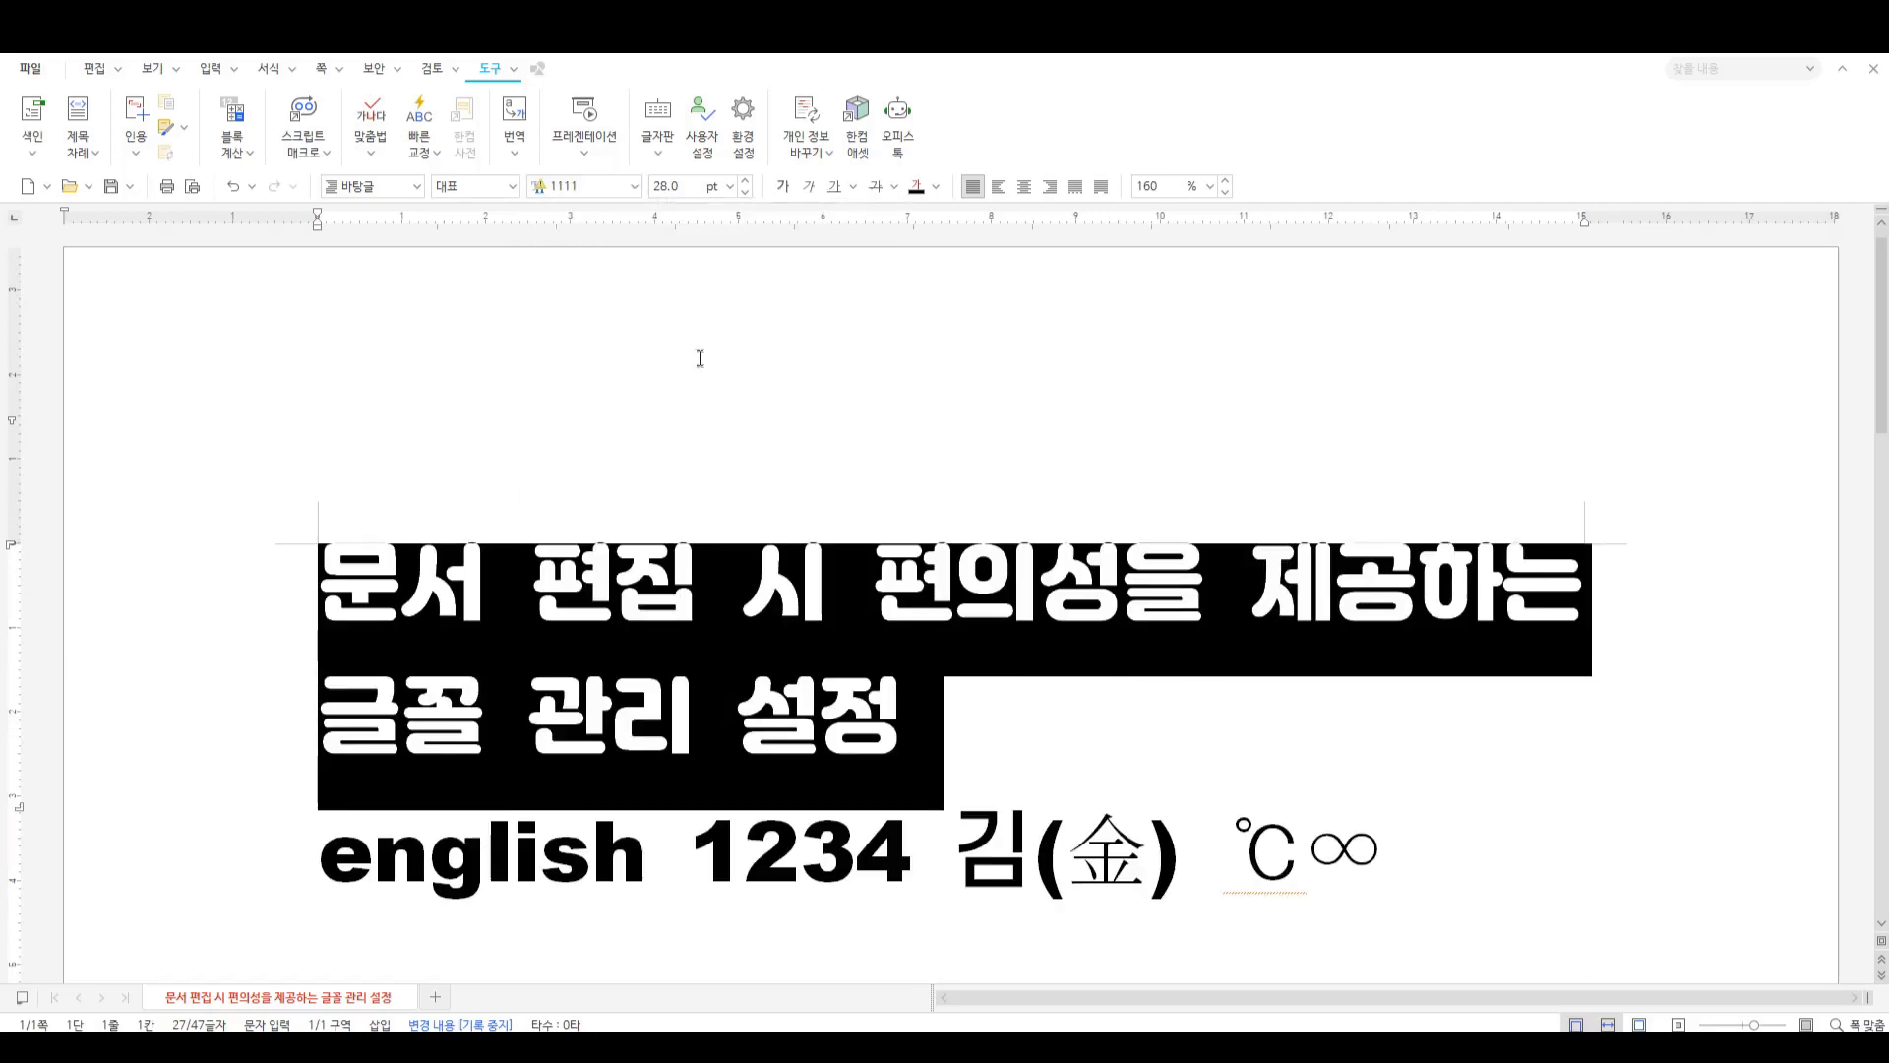
left_click(636, 186)
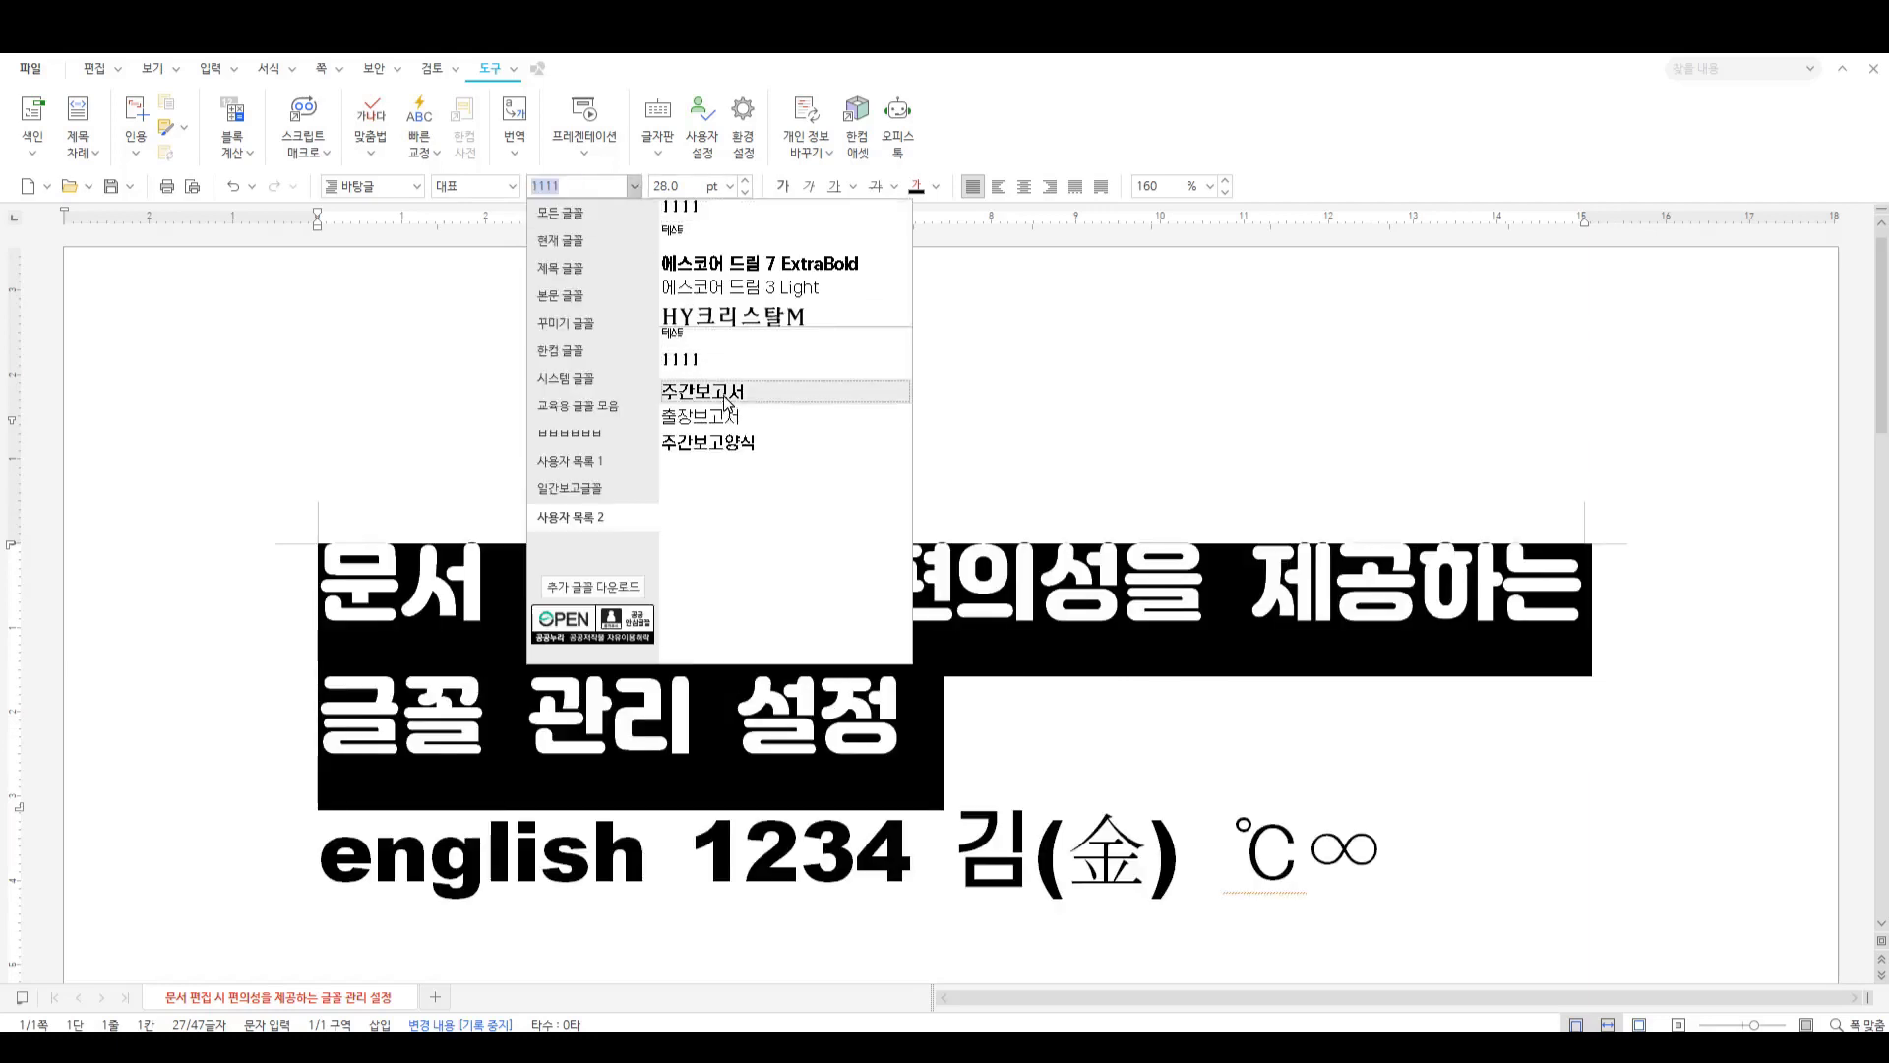
left_click(716, 443)
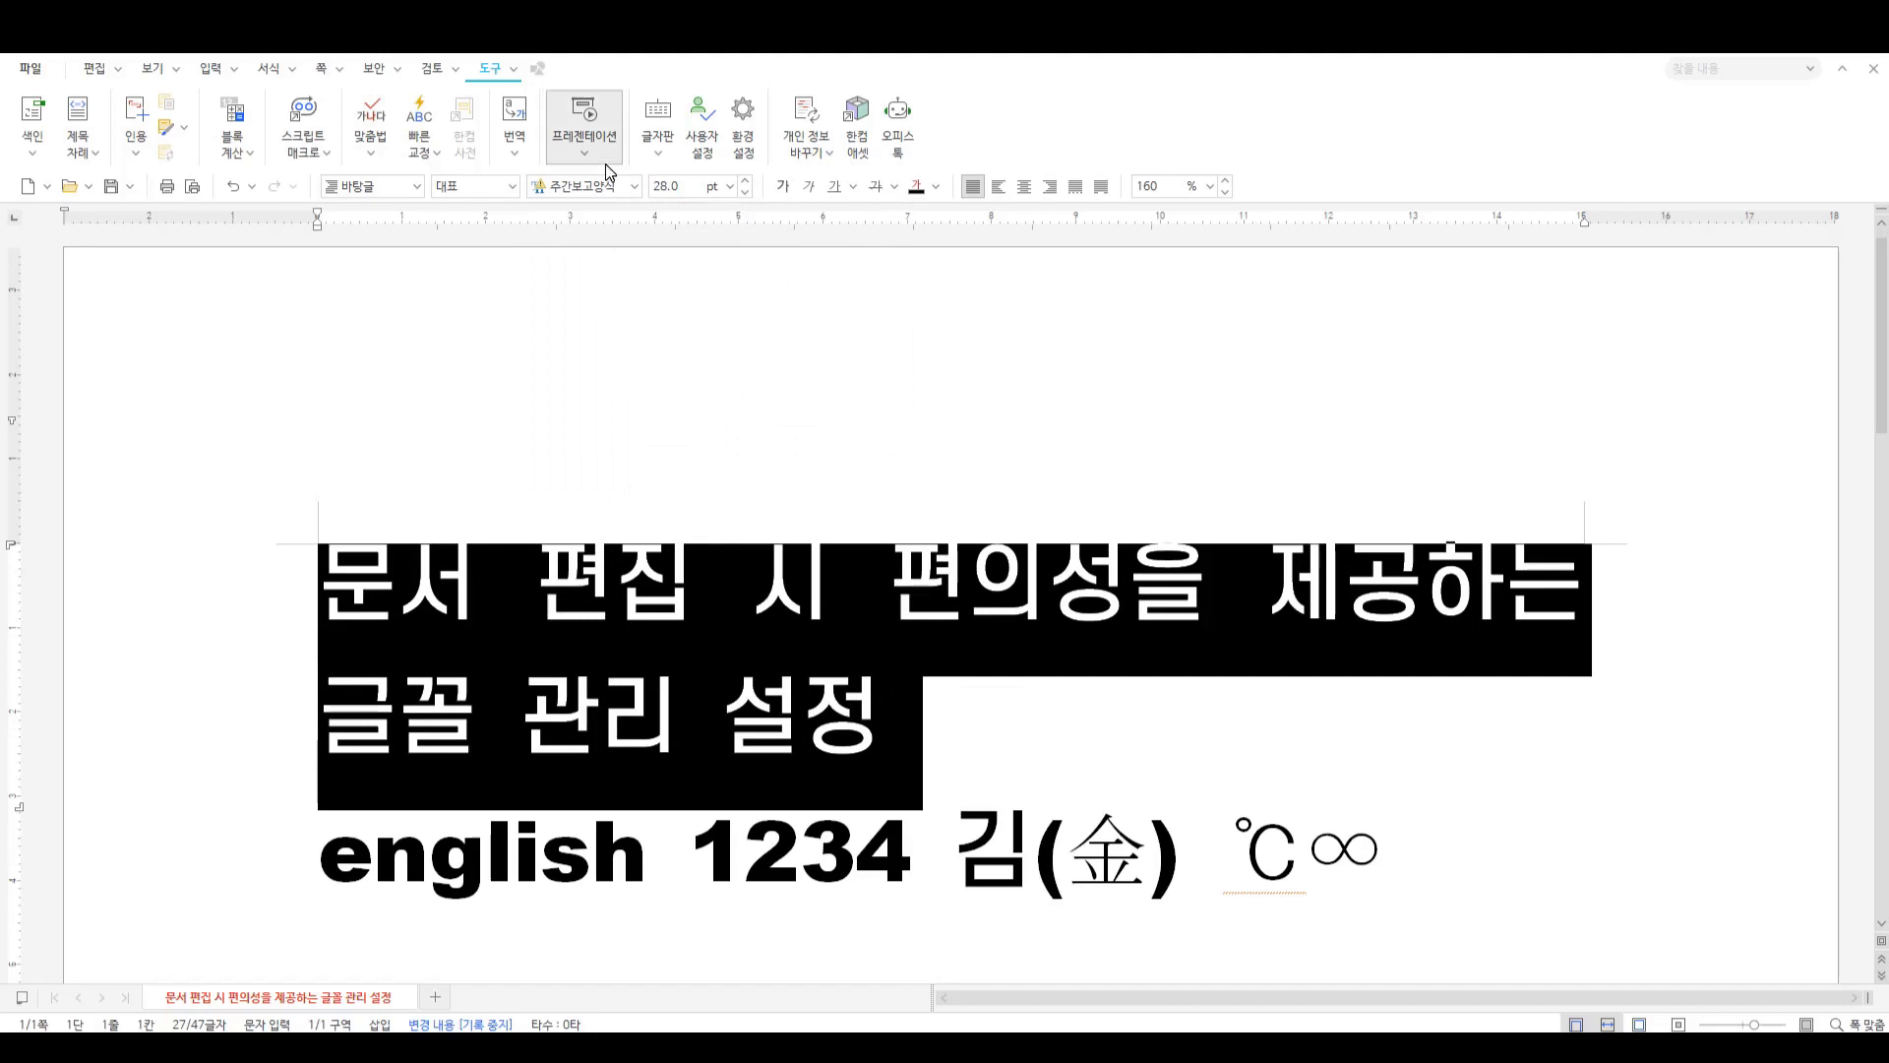
left_click(634, 187)
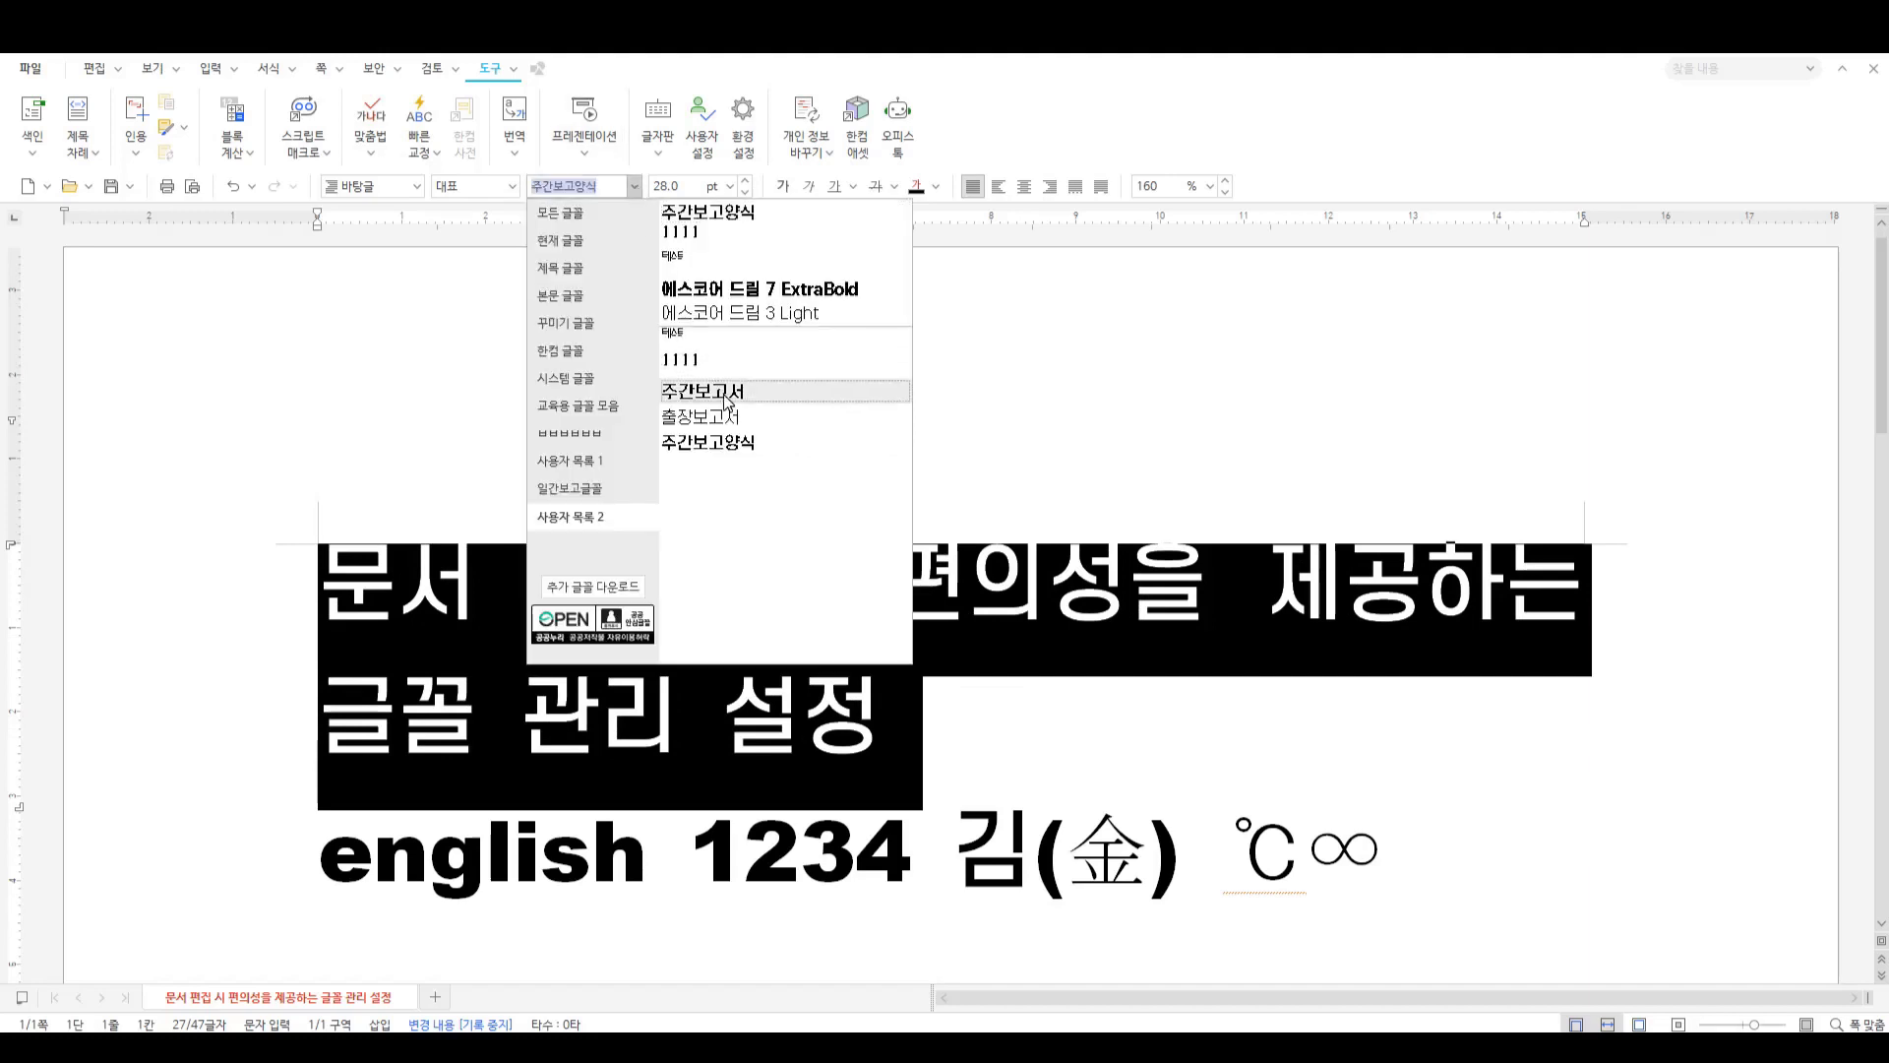
left_click(709, 414)
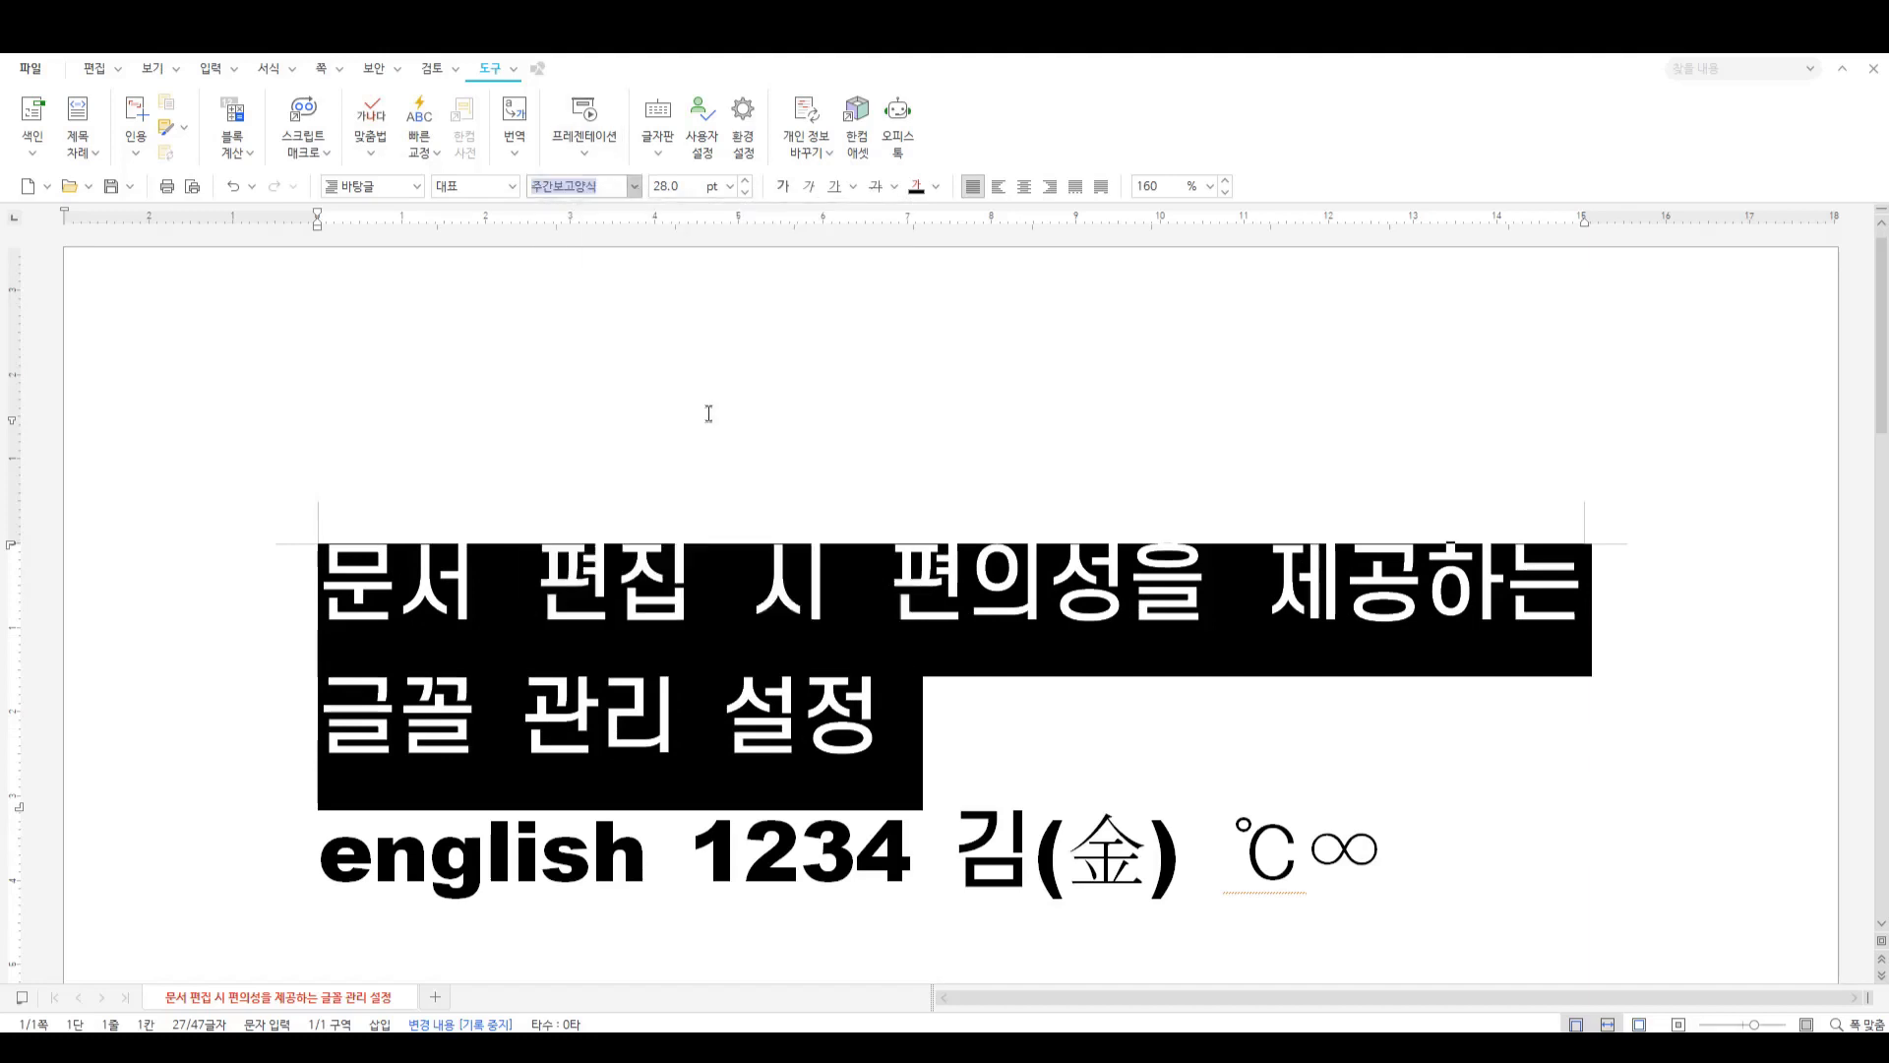
Apply the 주간보고서 font from 사용자 목록 2 to the title and clear the selection
left_click(635, 186)
left_click(738, 394)
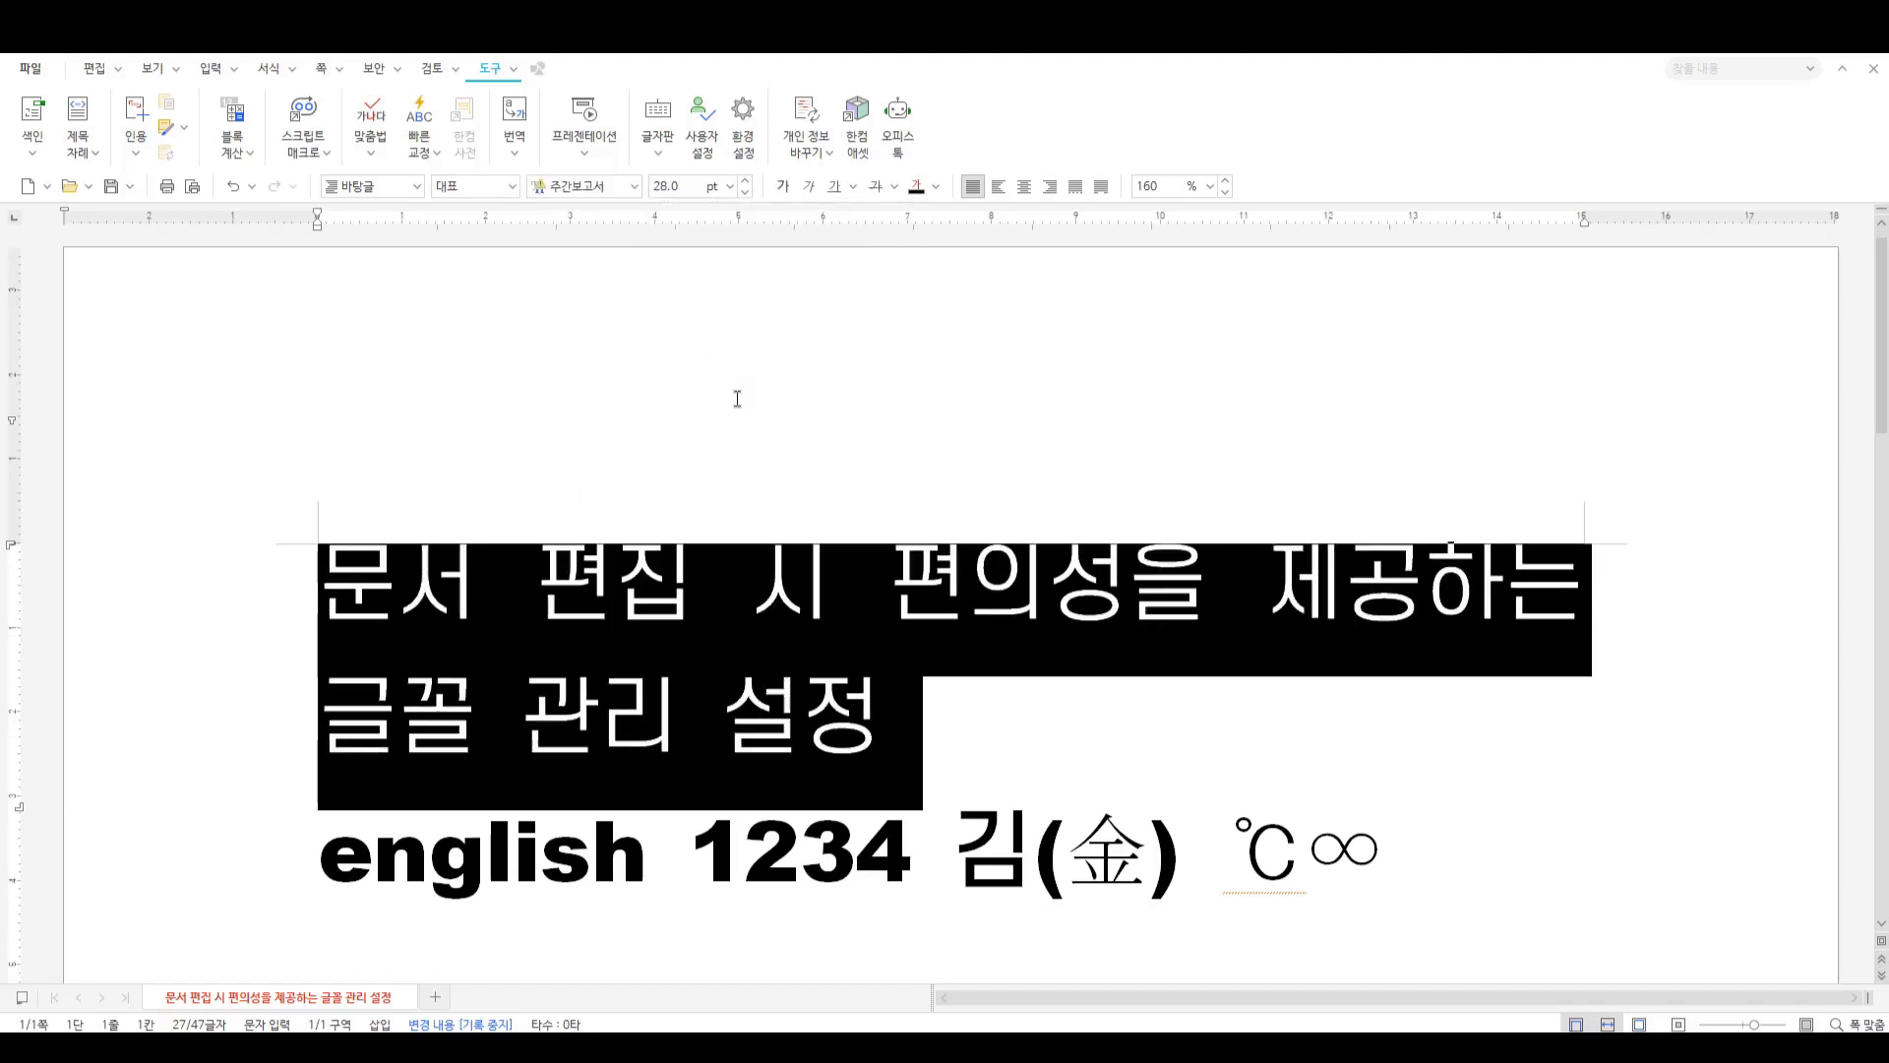
key("Escape")
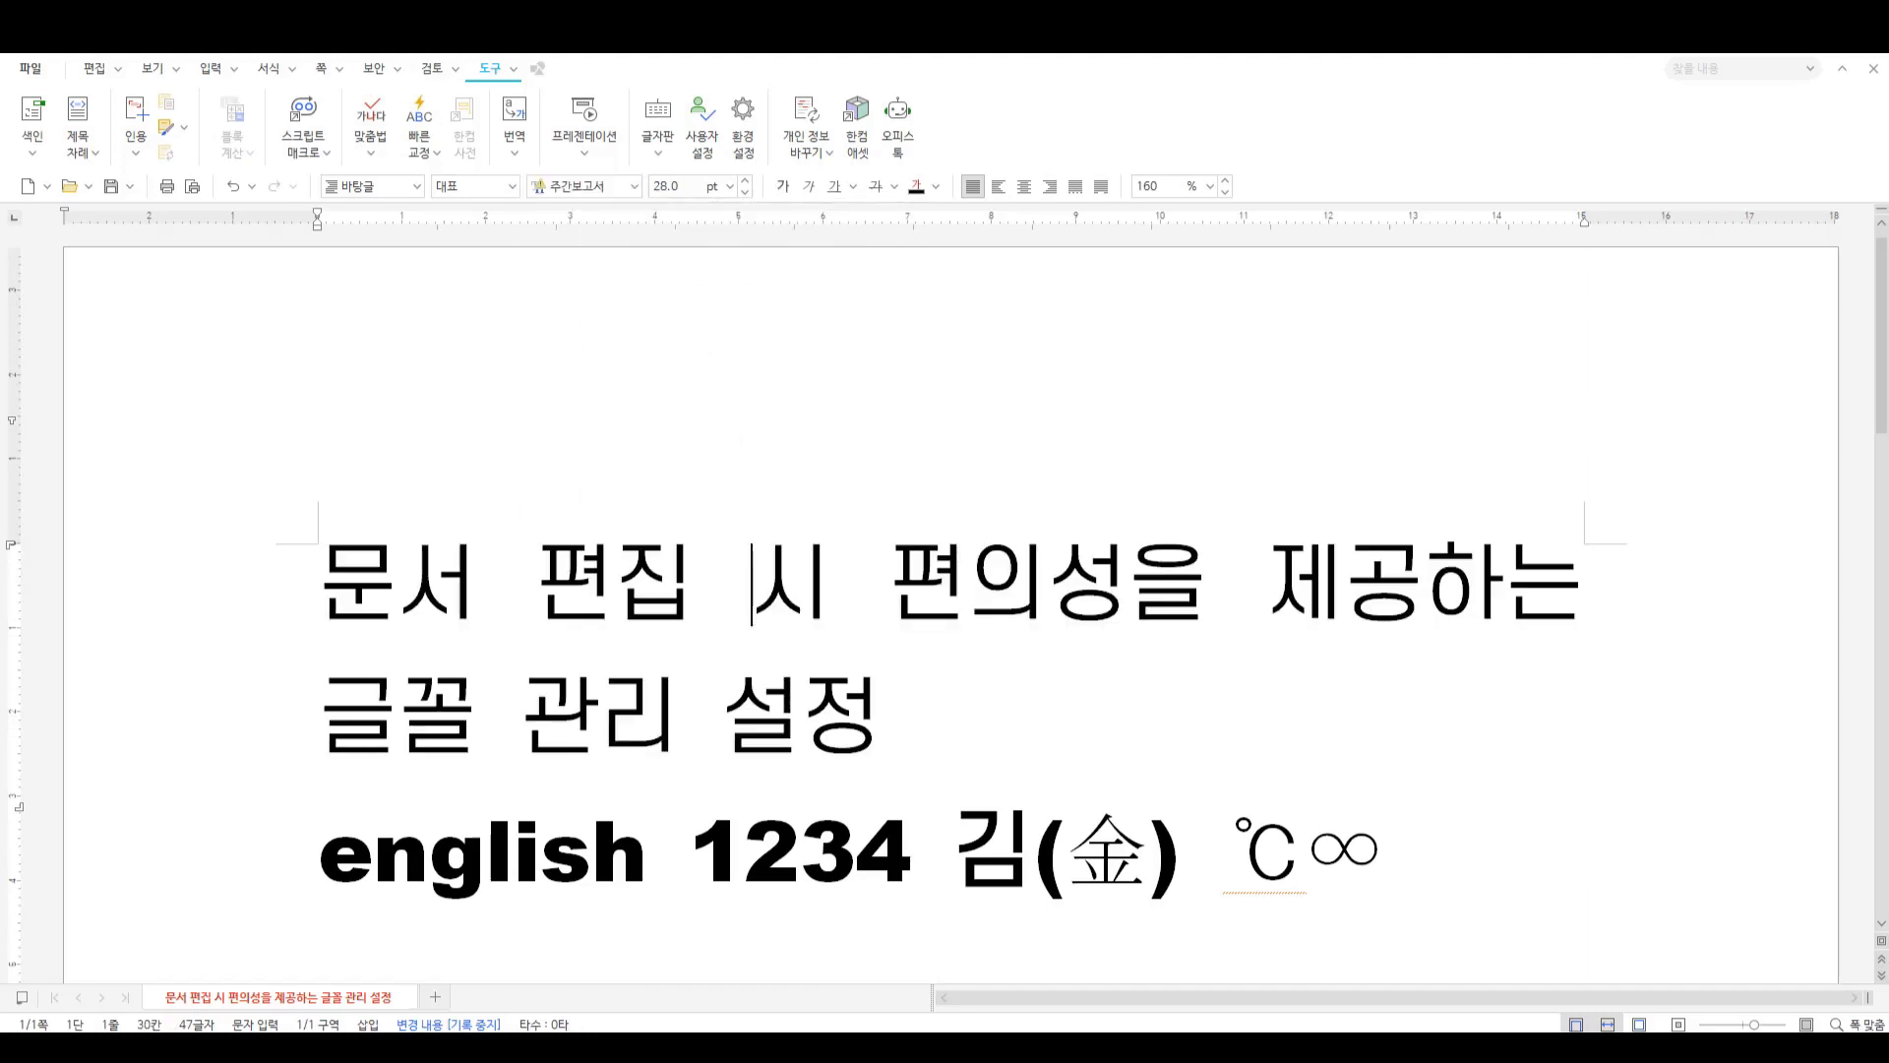